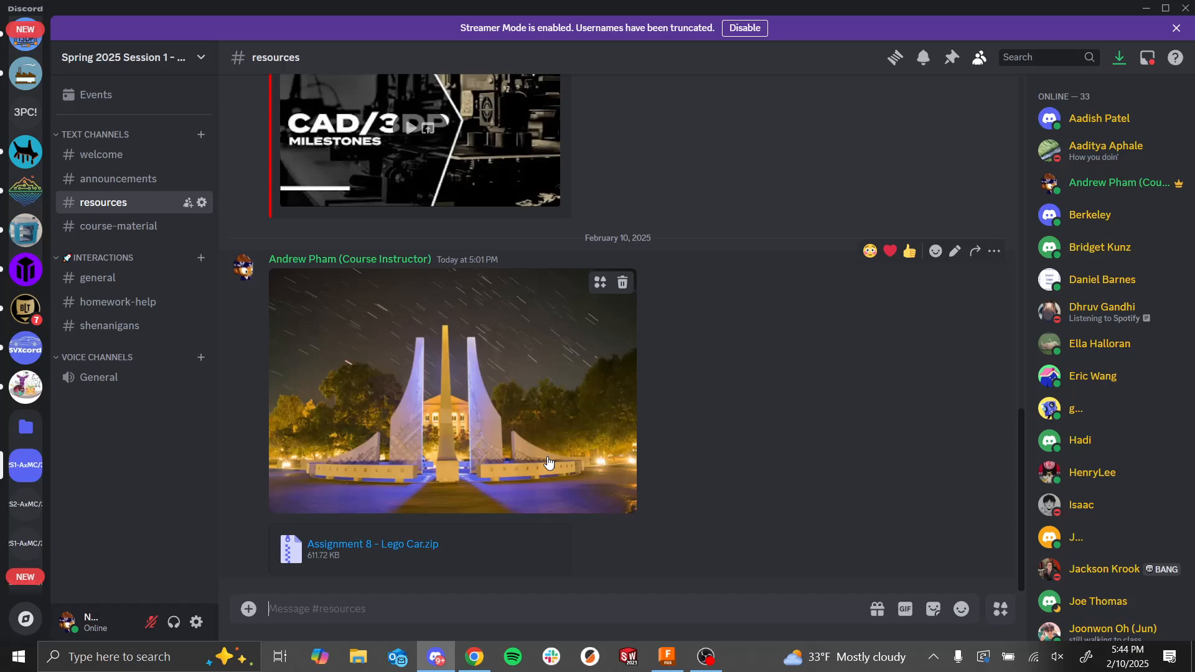
Step: Save the fountain photo posted in the resources channel to the Downloads folder
right_click(573, 356)
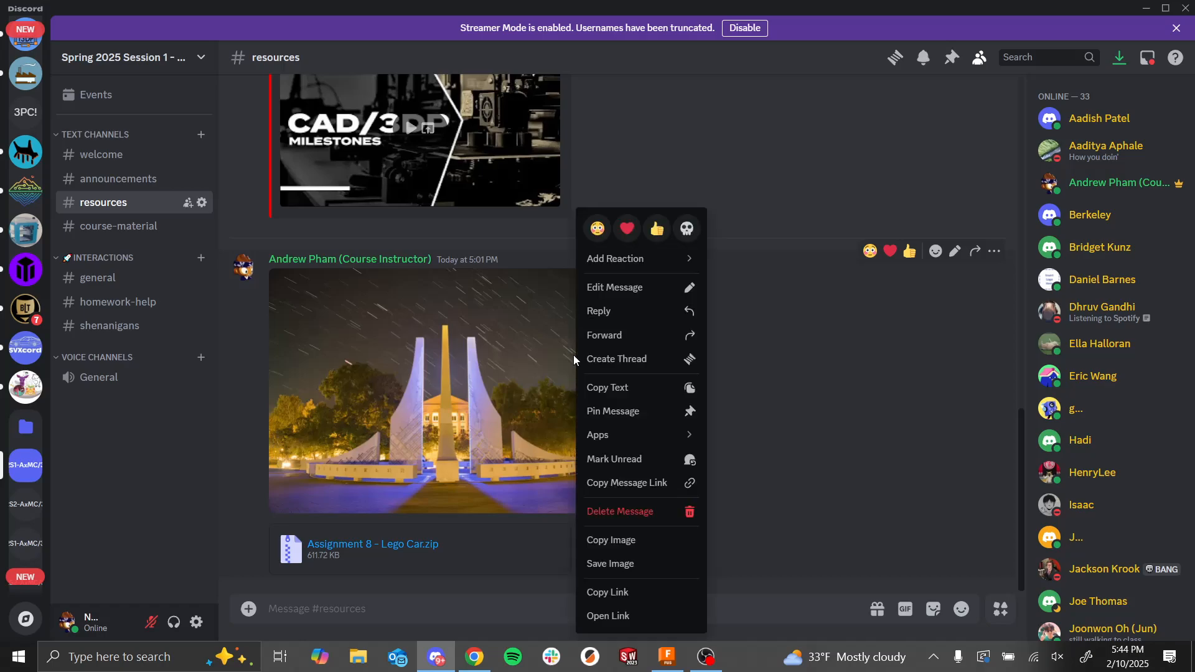
click(683, 563)
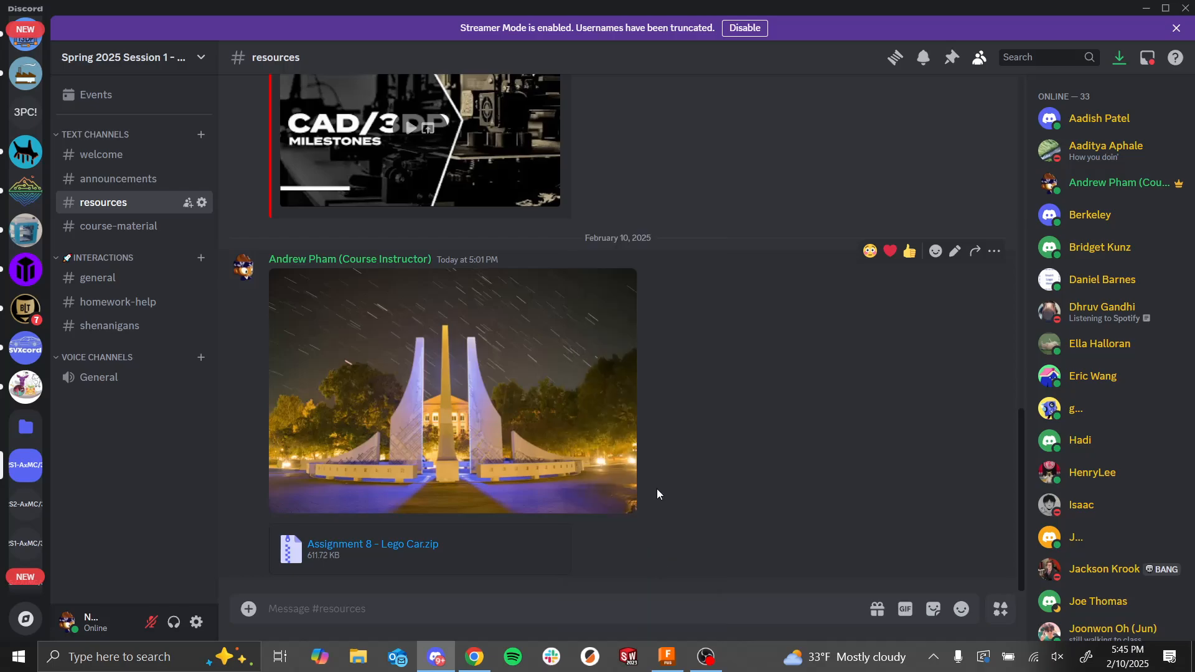
key(Return)
Step: Switch to Autodesk Fusion, dismiss the document recovery list and show the Spring 2025 project data
click(667, 657)
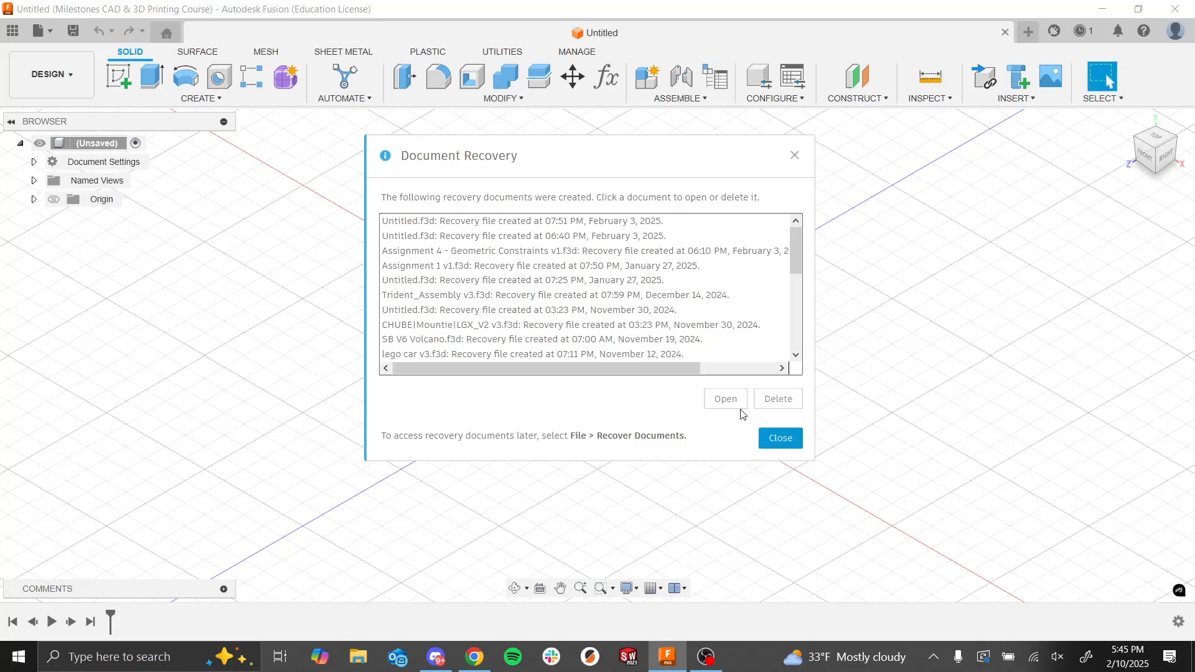
click(770, 438)
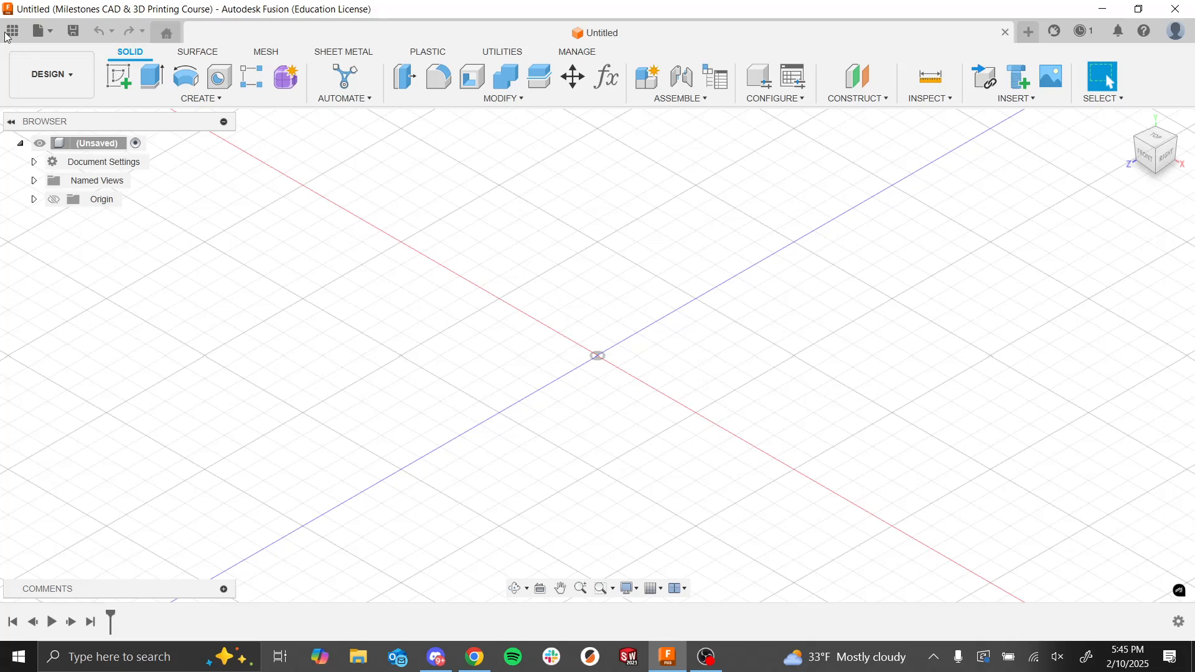
click(10, 32)
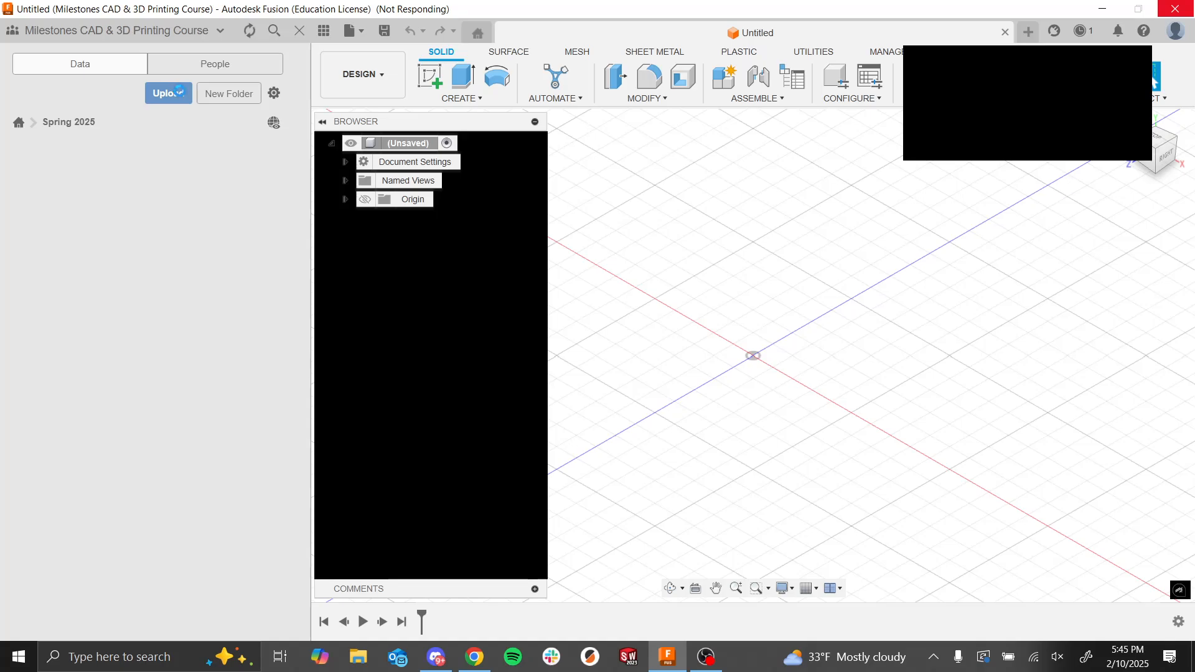
Step: Upload the image Assignment_7_-_Engineering_Fountain from Downloads to the Spring 2025 folder and hide the project data
key(alt+Tab)
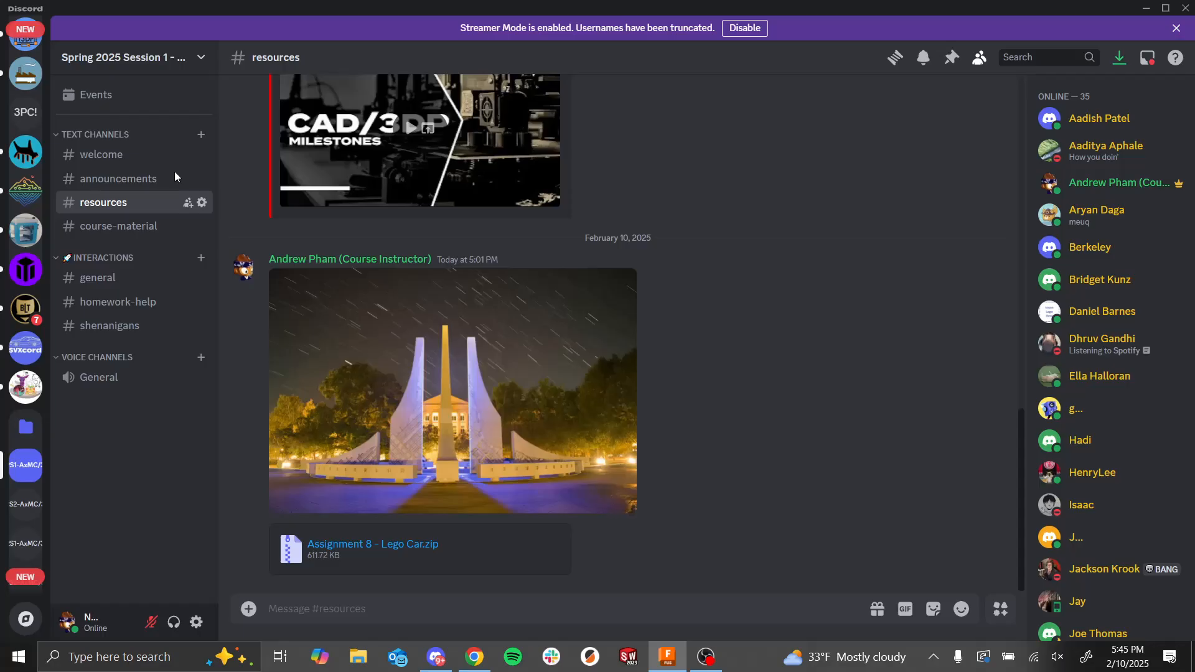
key(alt+Tab)
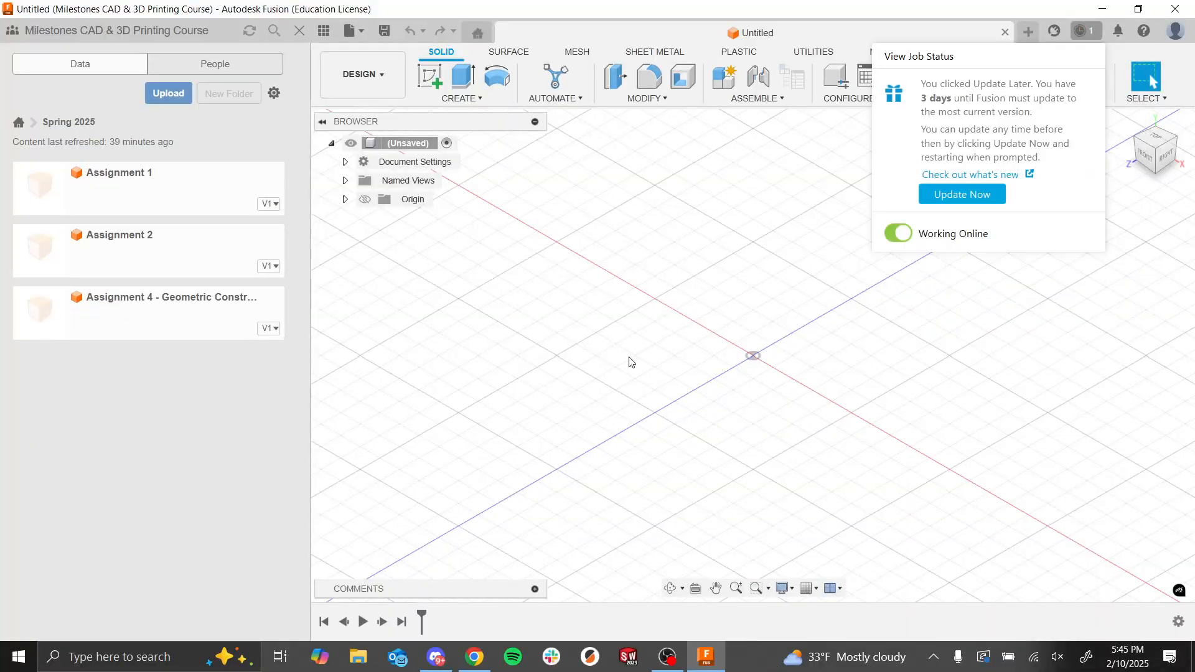
click(173, 99)
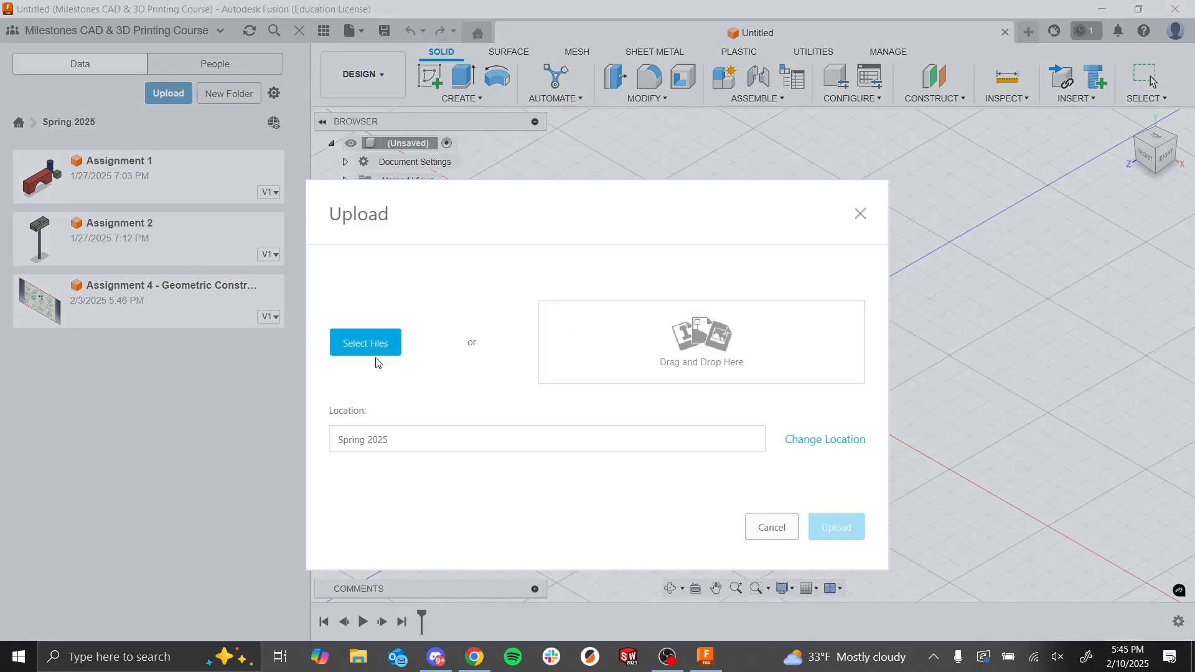
click(376, 342)
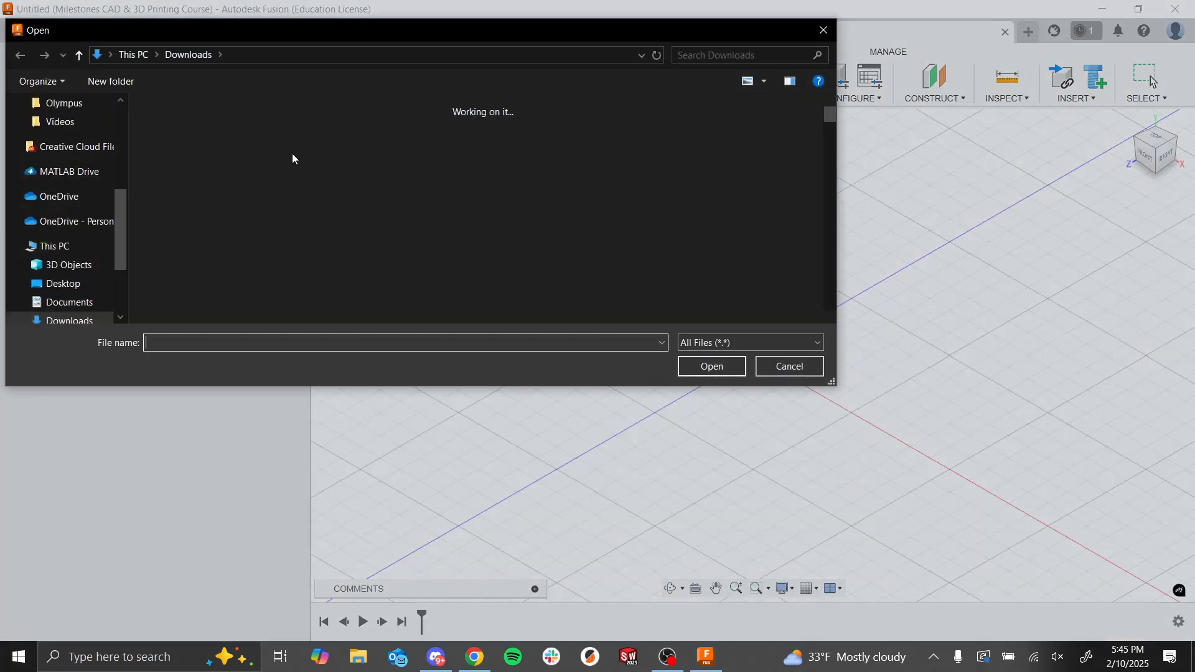
click(144, 180)
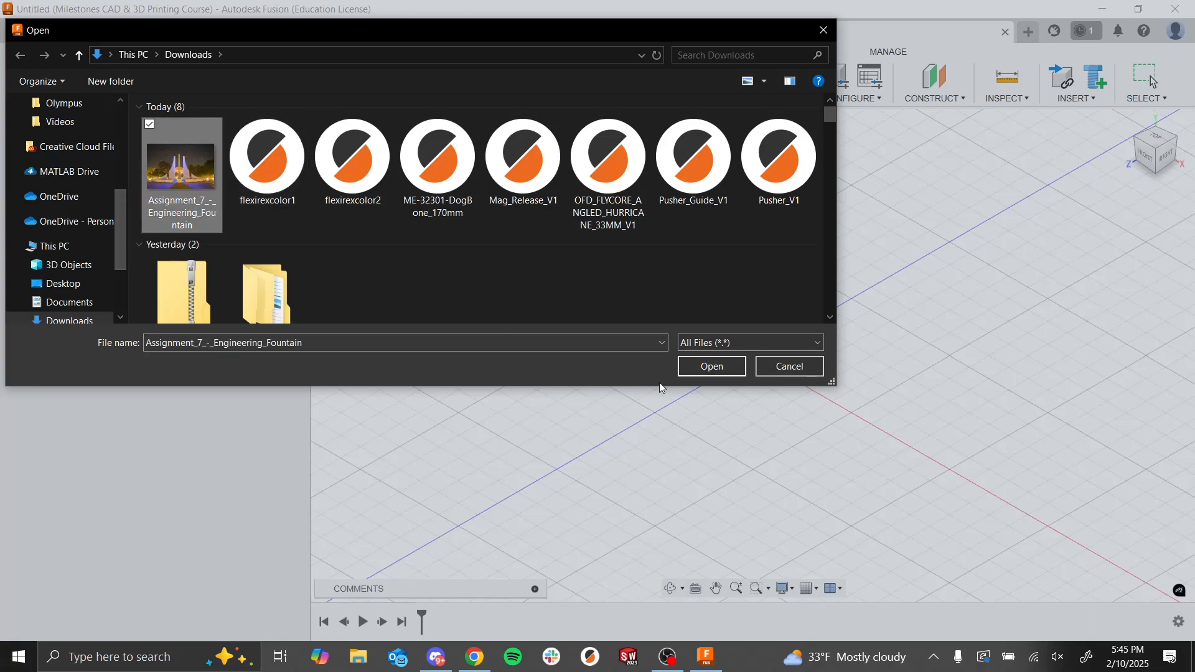
click(711, 366)
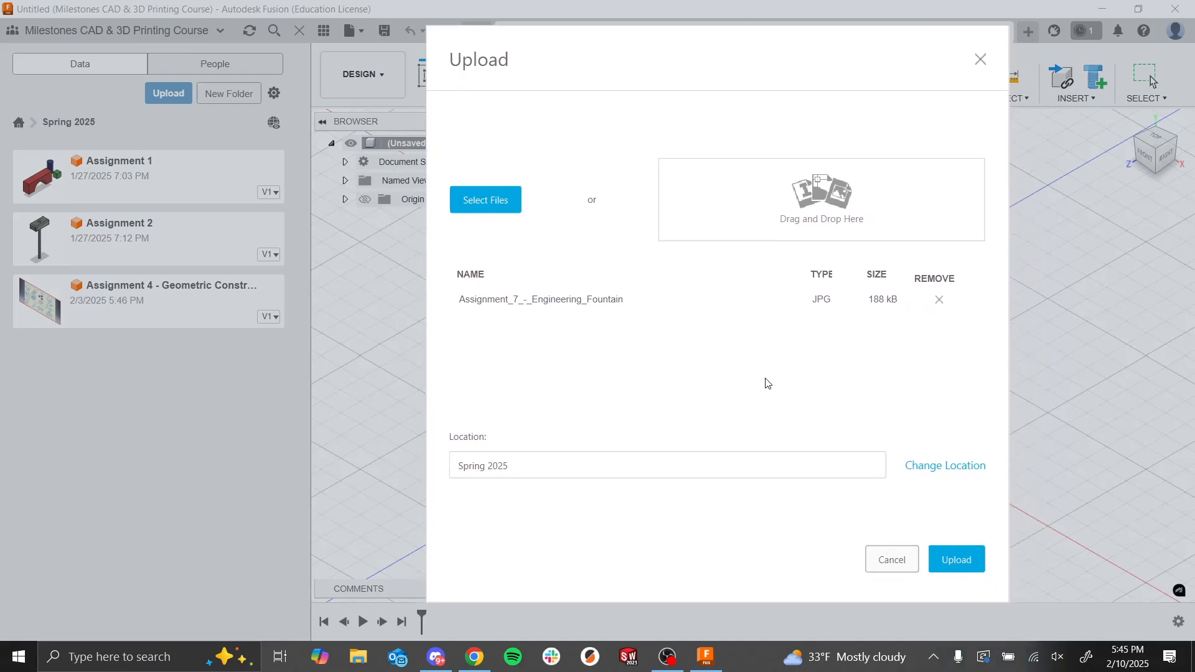
click(955, 559)
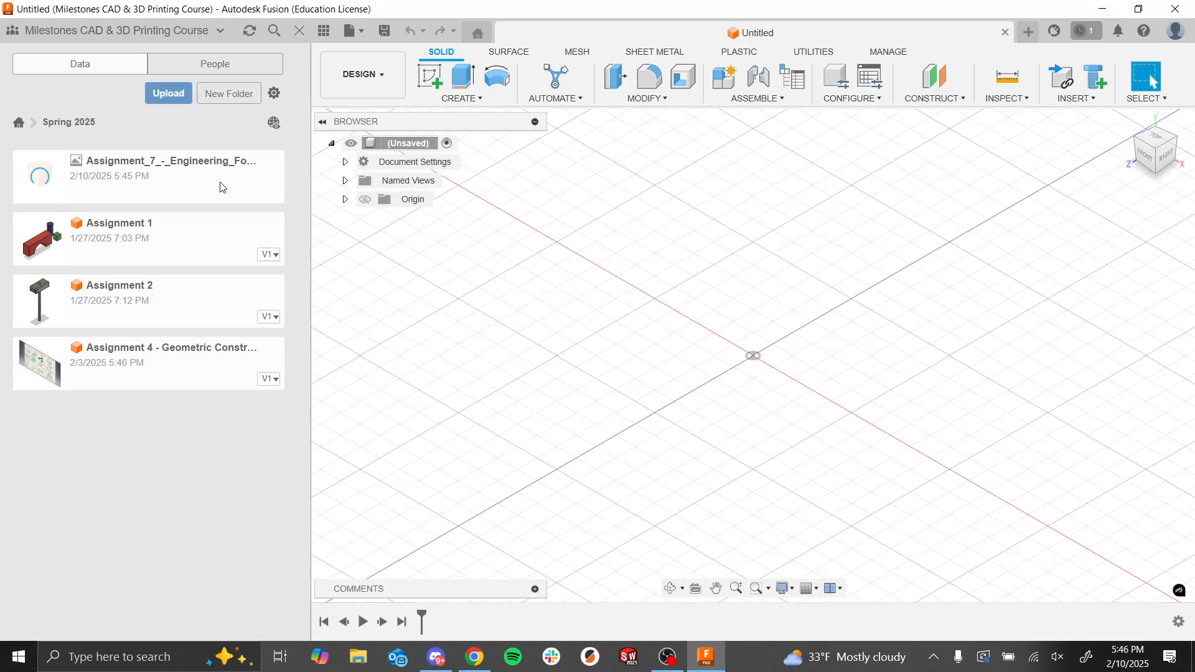
click(173, 181)
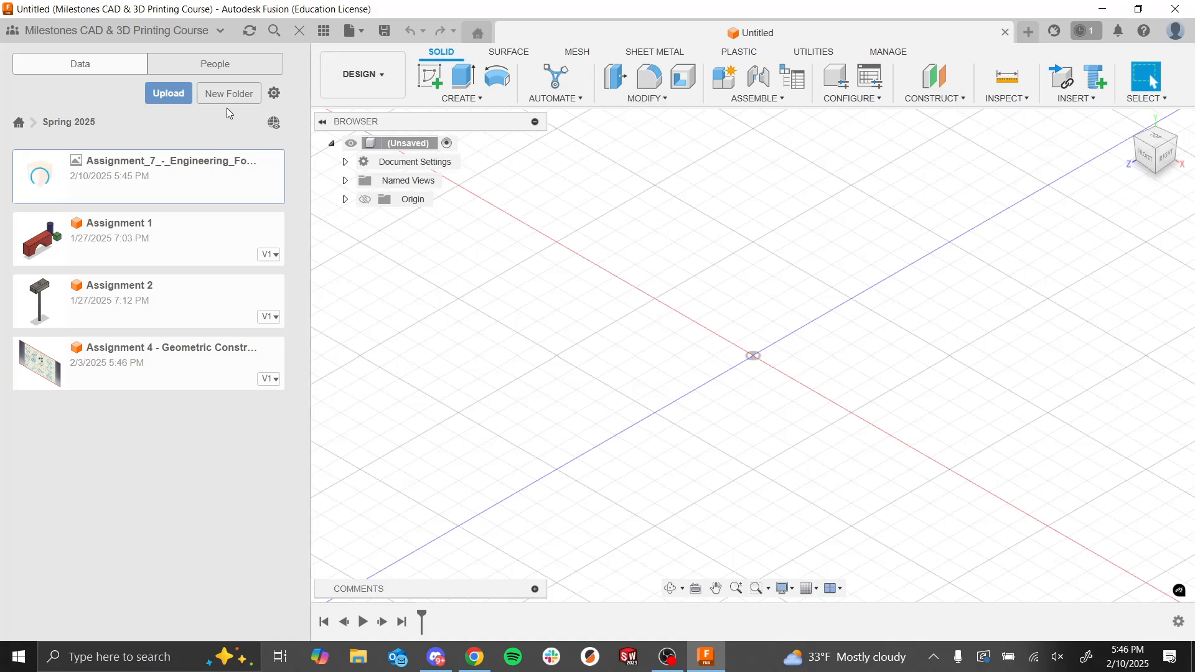
click(324, 30)
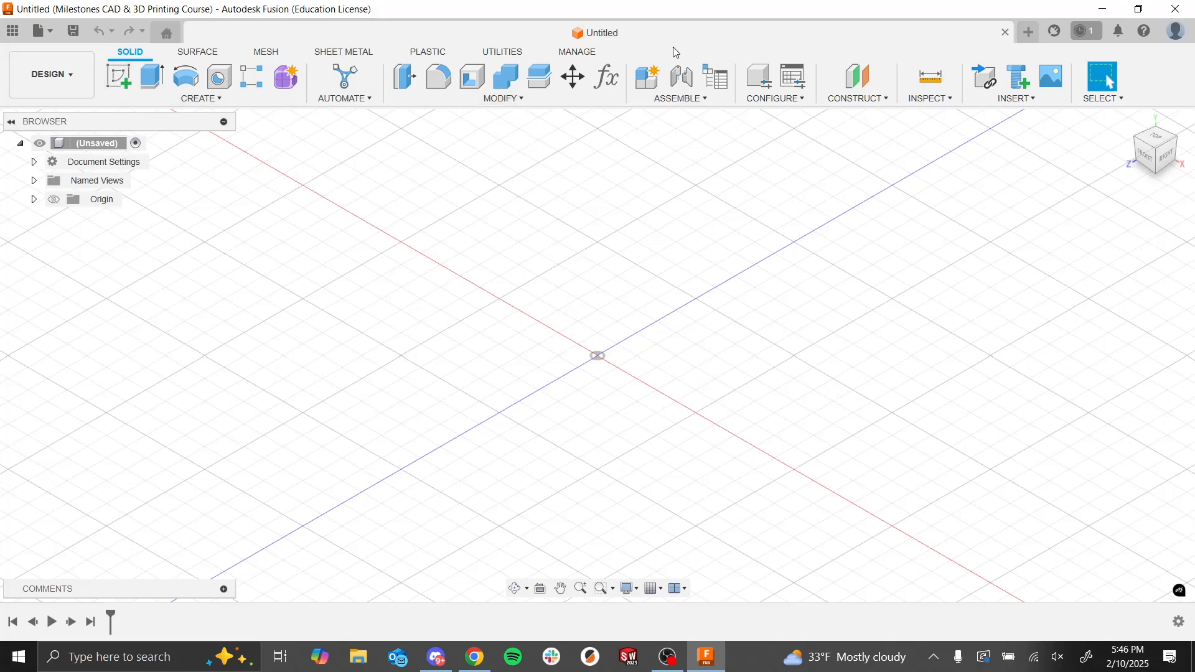
Step: Insert the uploaded Assignment_7_-_Engineering_Fountain image from Spring 2025 as a canvas on the XY plane
shift+middle_drag(683, 407, 689, 379)
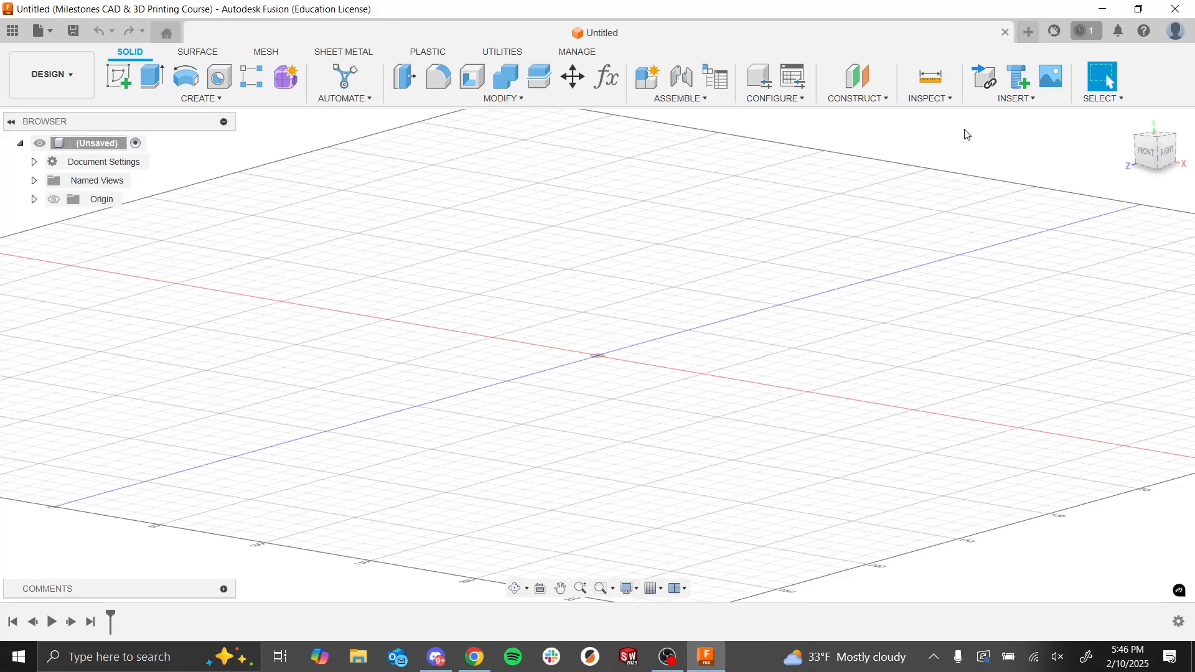
click(1055, 81)
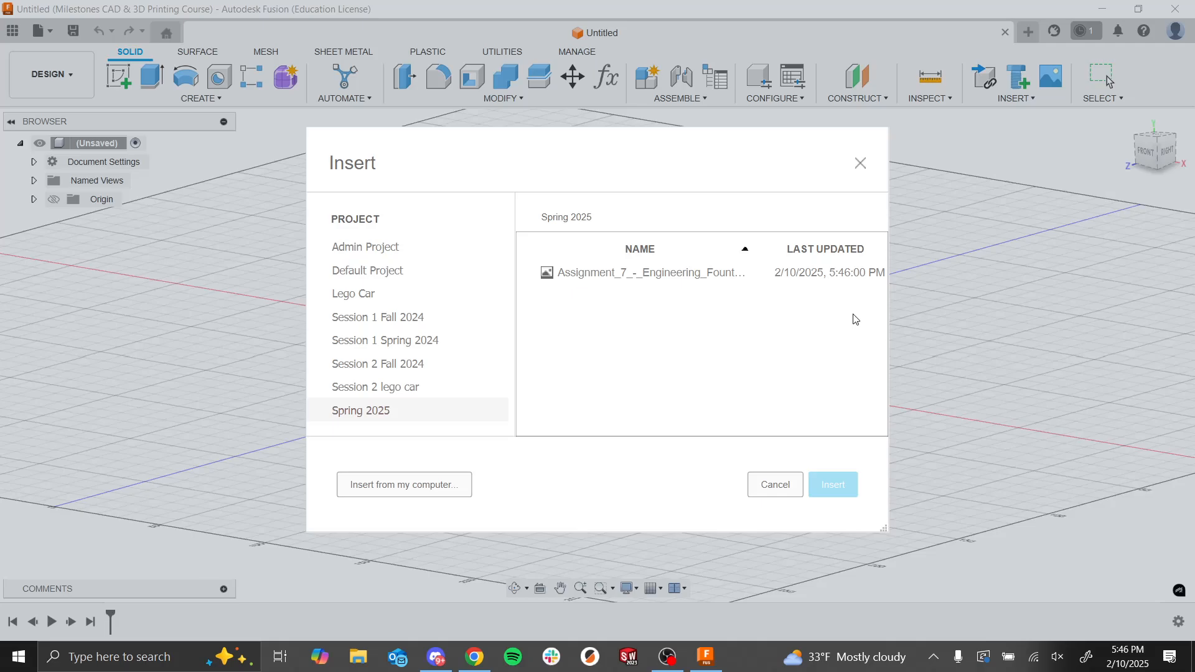
click(615, 282)
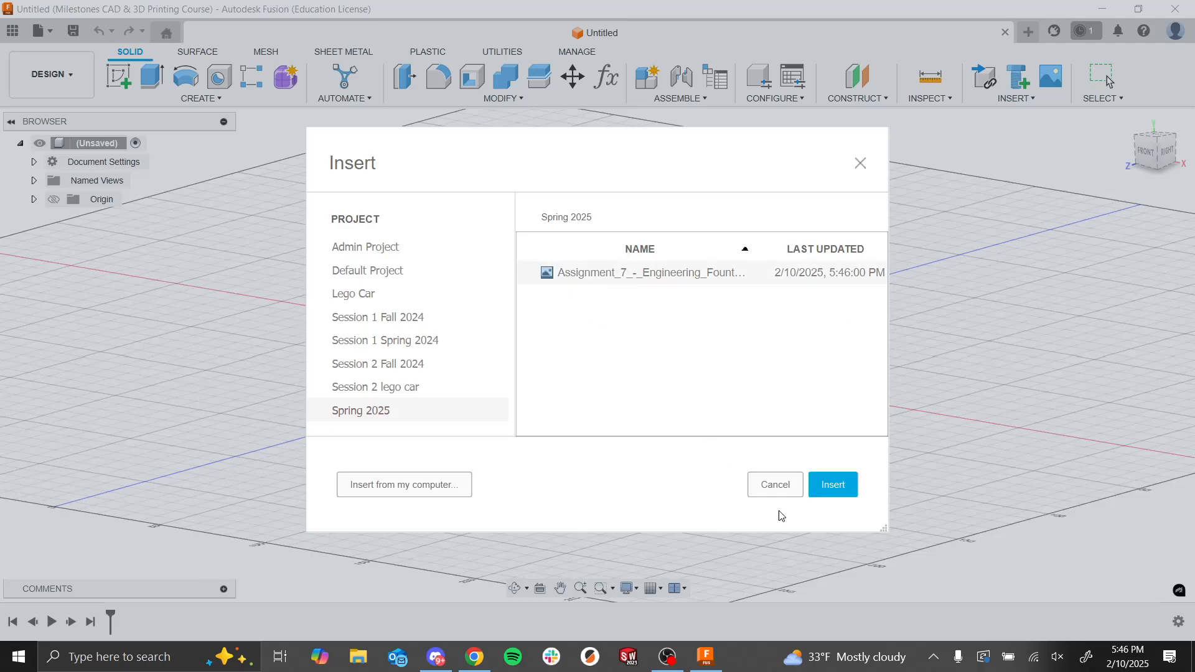
click(832, 484)
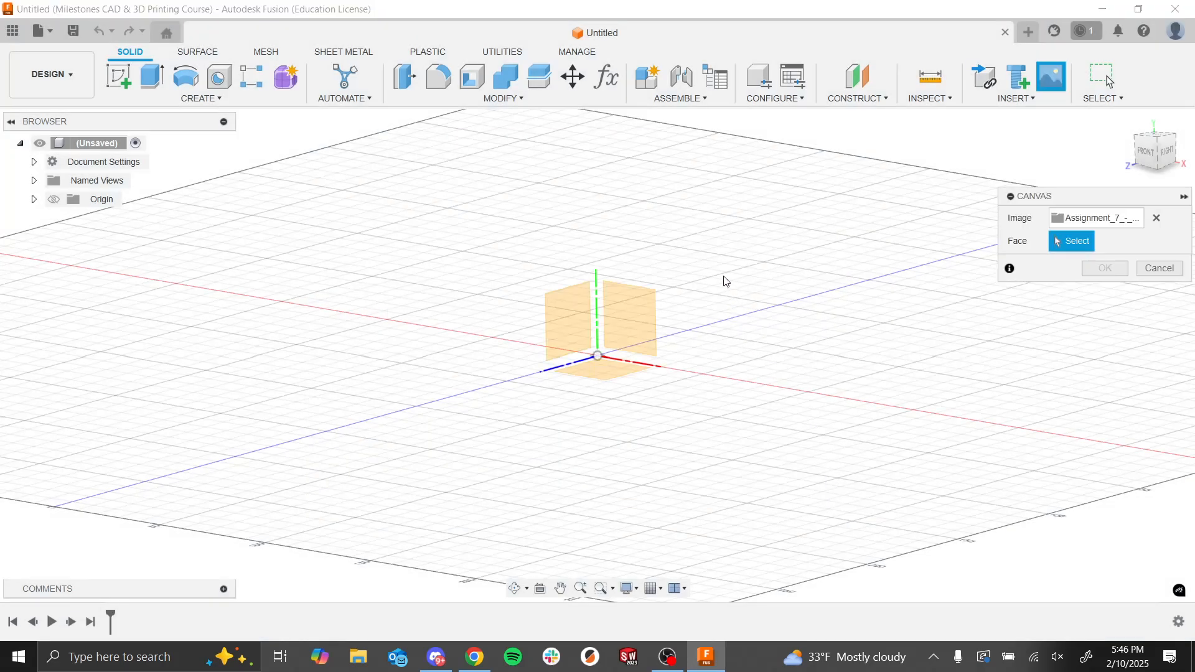
shift+middle_drag(730, 240, 741, 256)
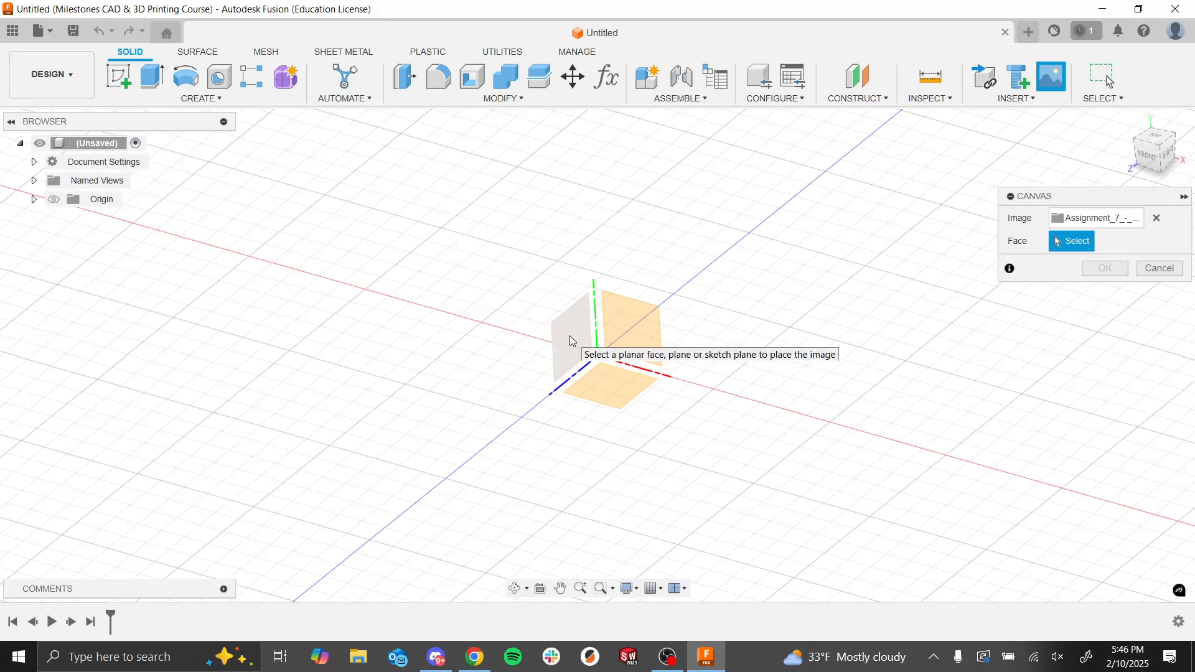
click(627, 340)
scroll(600, 387, up, 4)
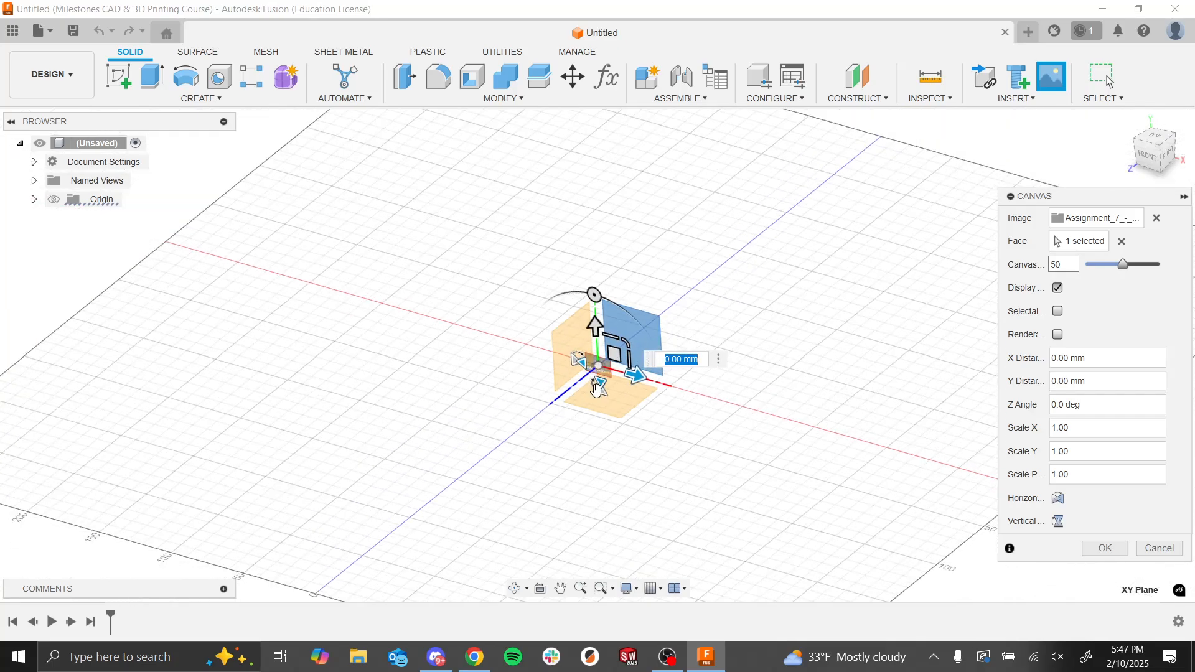
scroll(616, 293, up, 6)
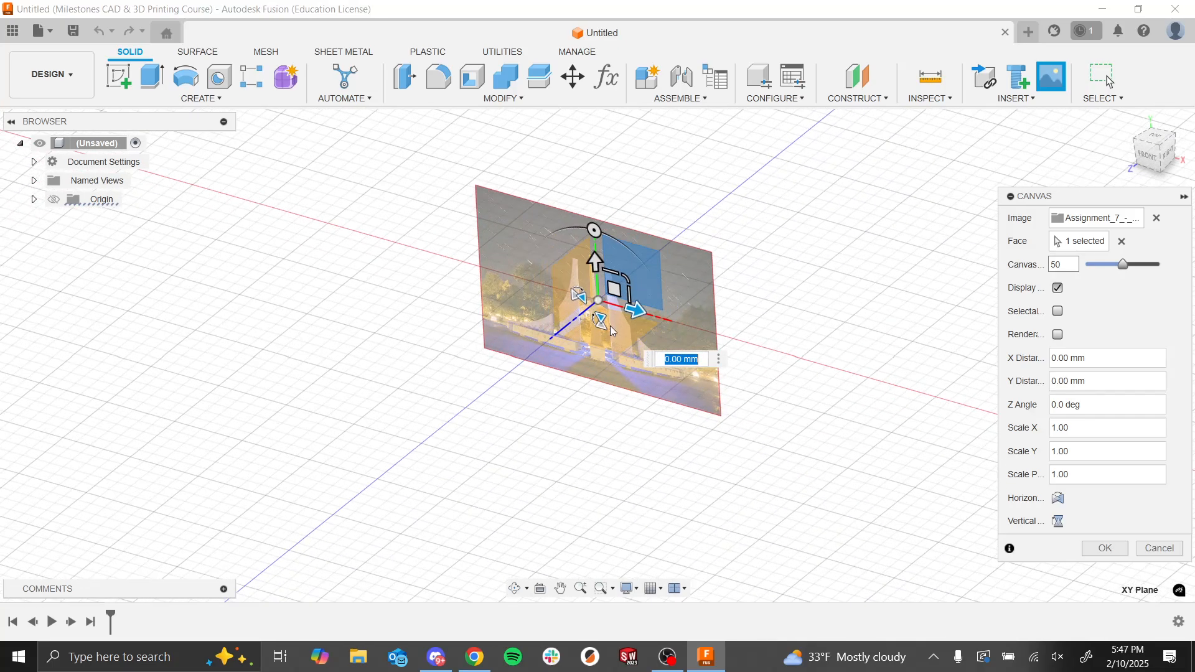
scroll(621, 287, down, 3)
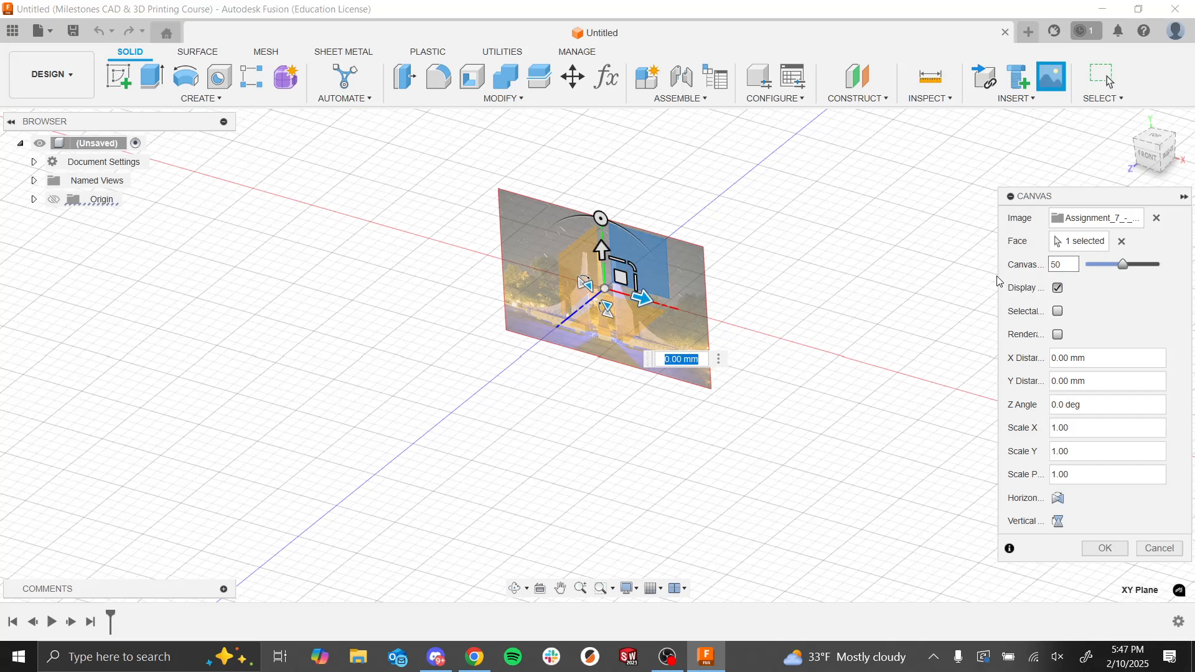
Step: Set the canvas opacity to 49 and finish placing the fountain image
drag(1000, 269, 866, 265)
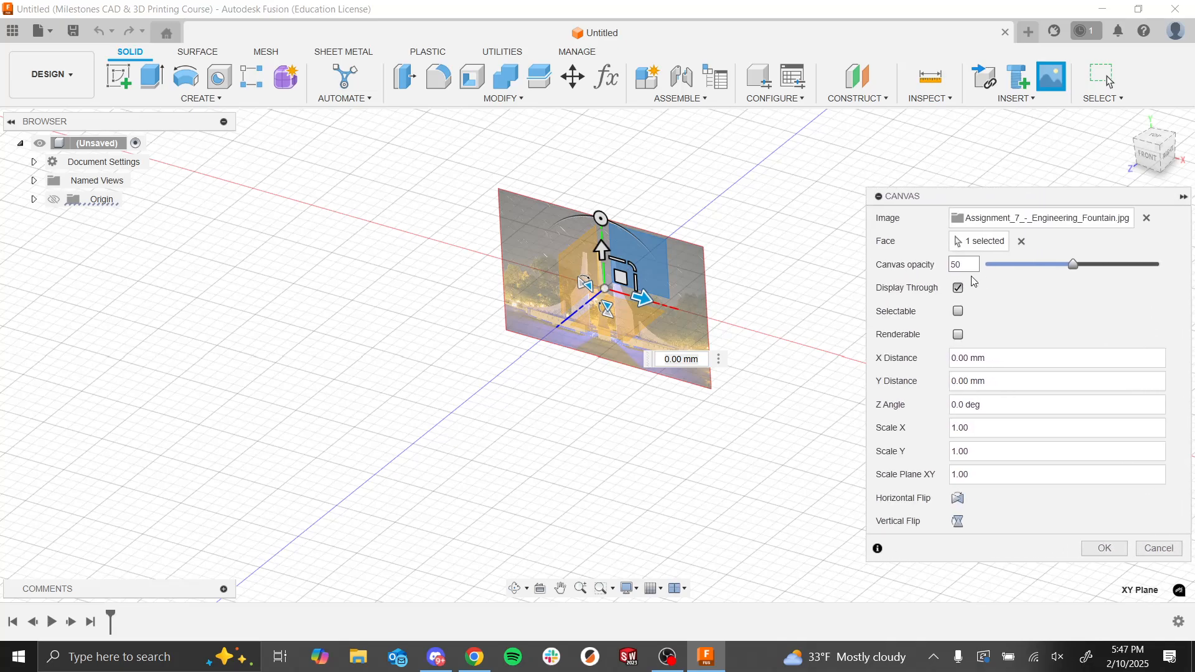
mouse_move(1072, 264)
mouse_down()
mouse_move(1016, 265)
mouse_move(1124, 280)
mouse_move(1071, 277)
mouse_up()
click(1104, 549)
Step: Create a new sketch on the XY plane over the fountain canvas
scroll(592, 341, up, 2)
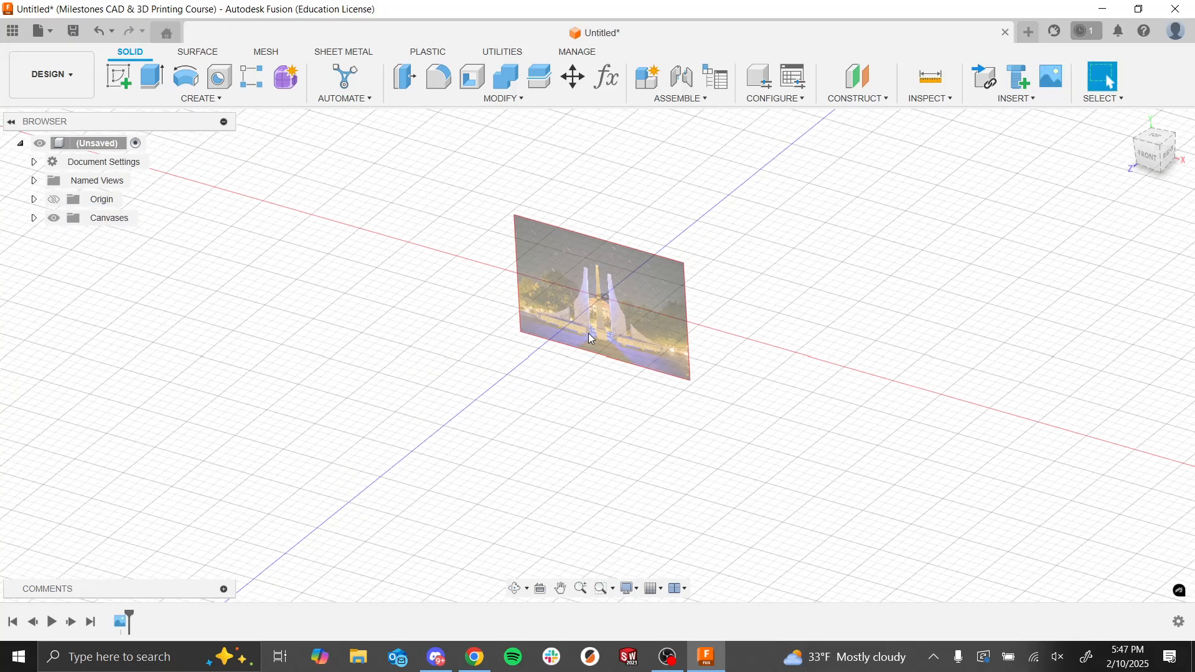
shift+middle_drag(547, 307, 729, 471)
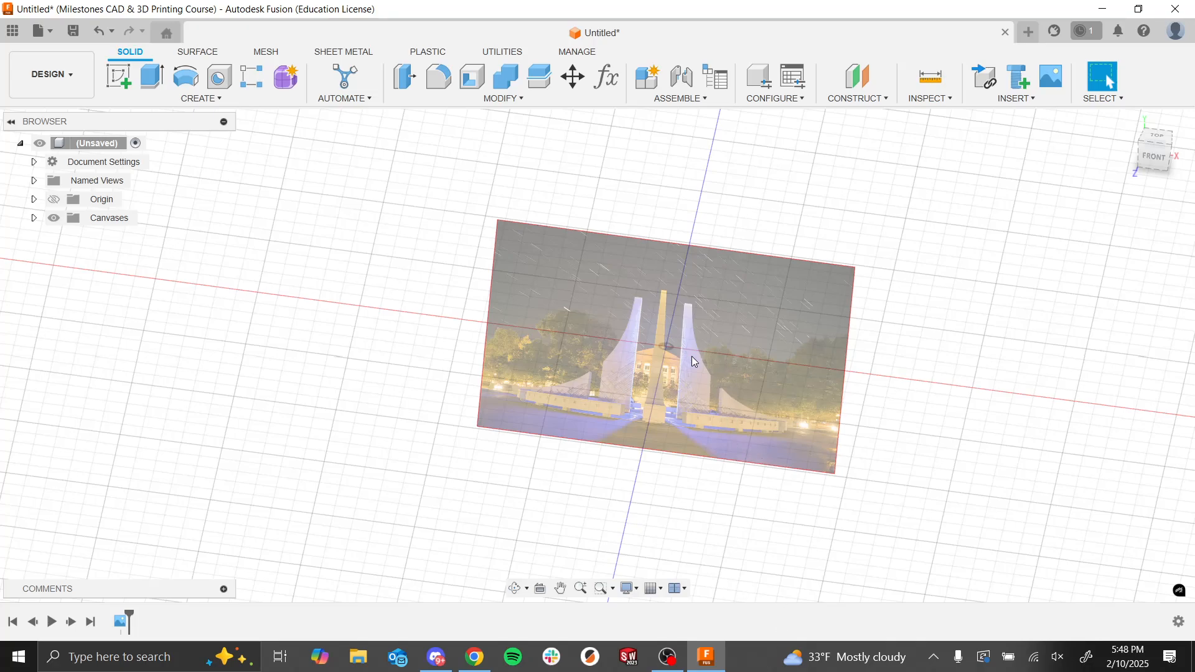
scroll(689, 354, up, 1)
scroll(714, 390, up, 2)
scroll(763, 402, down, 2)
mouse_move(519, 263)
shift+middle_down()
mouse_move(496, 240)
mouse_move(501, 252)
shift+middle_up()
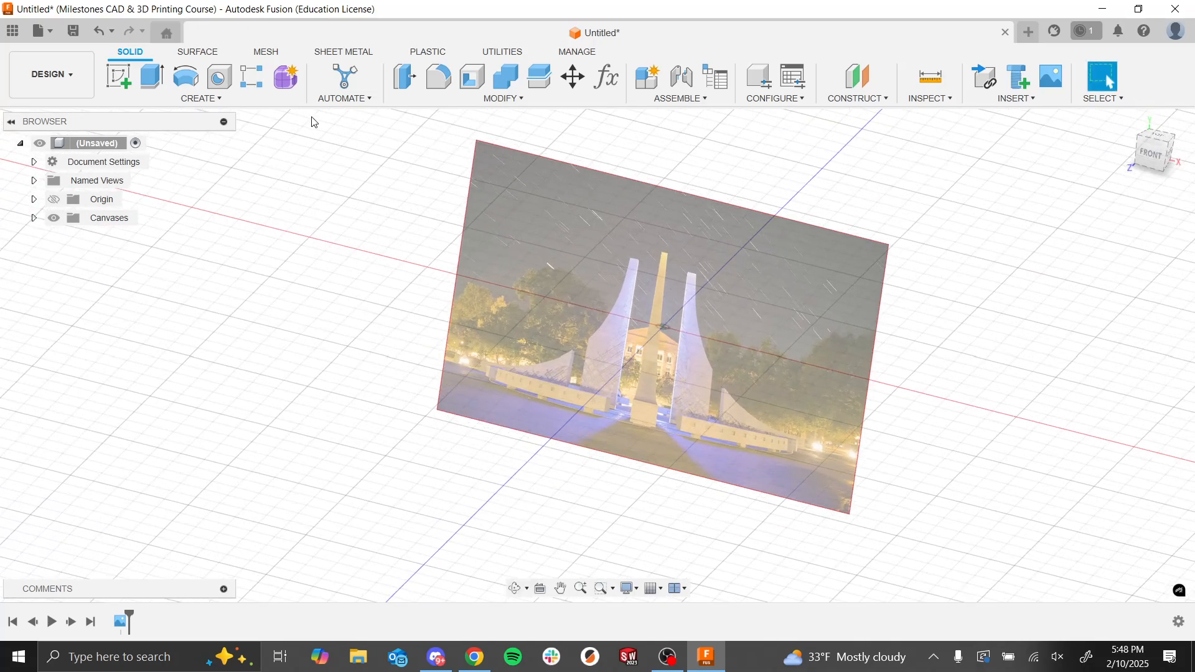
click(116, 76)
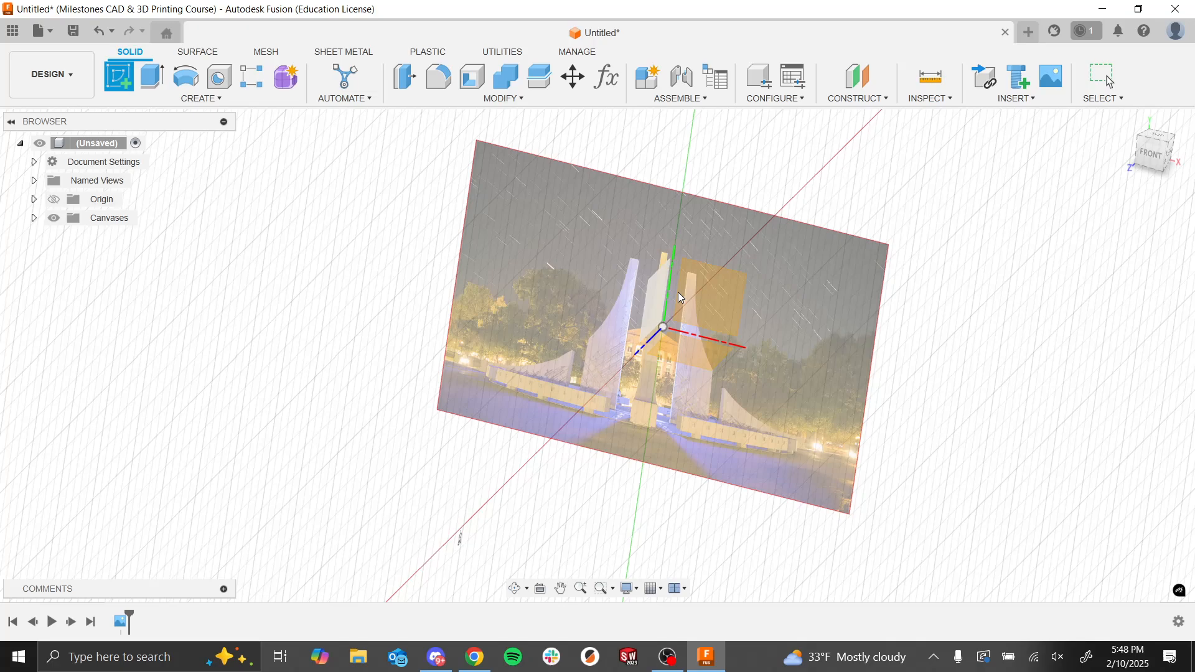
click(711, 304)
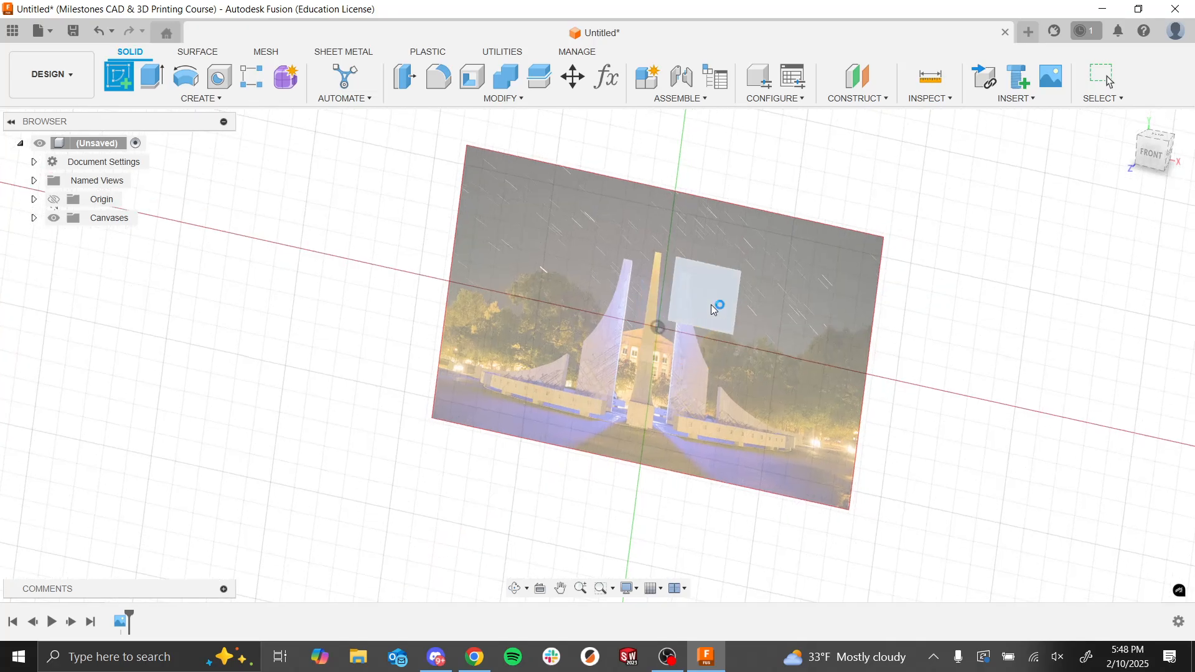
scroll(568, 346, down, 4)
scroll(588, 425, up, 7)
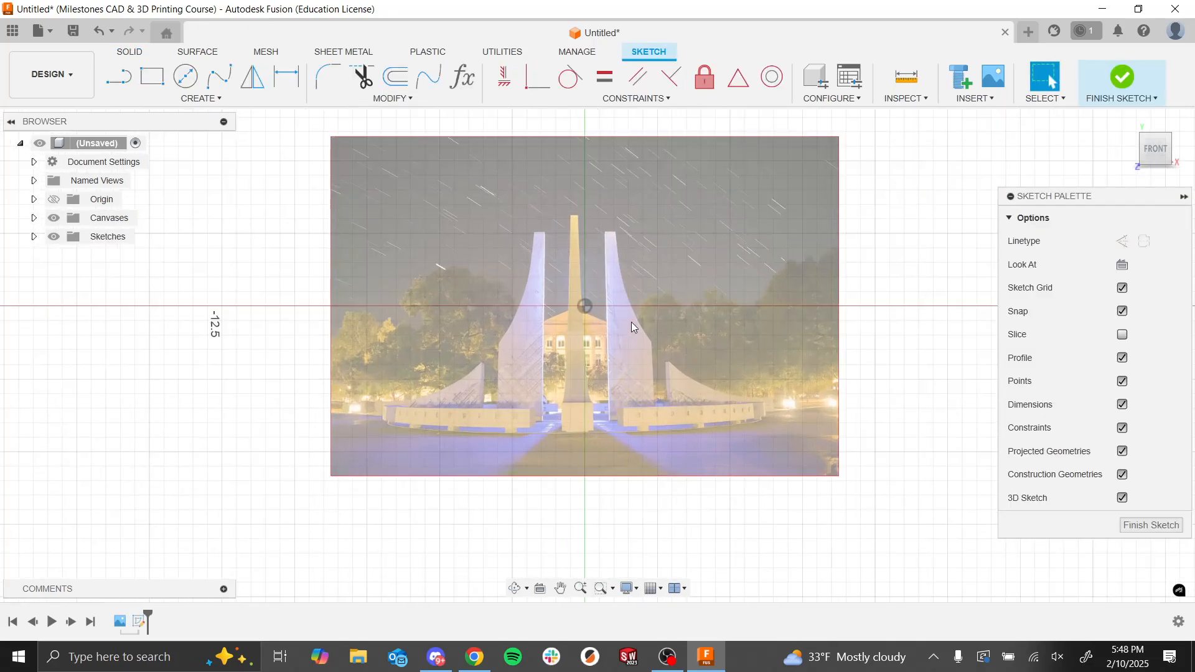
scroll(671, 318, up, 2)
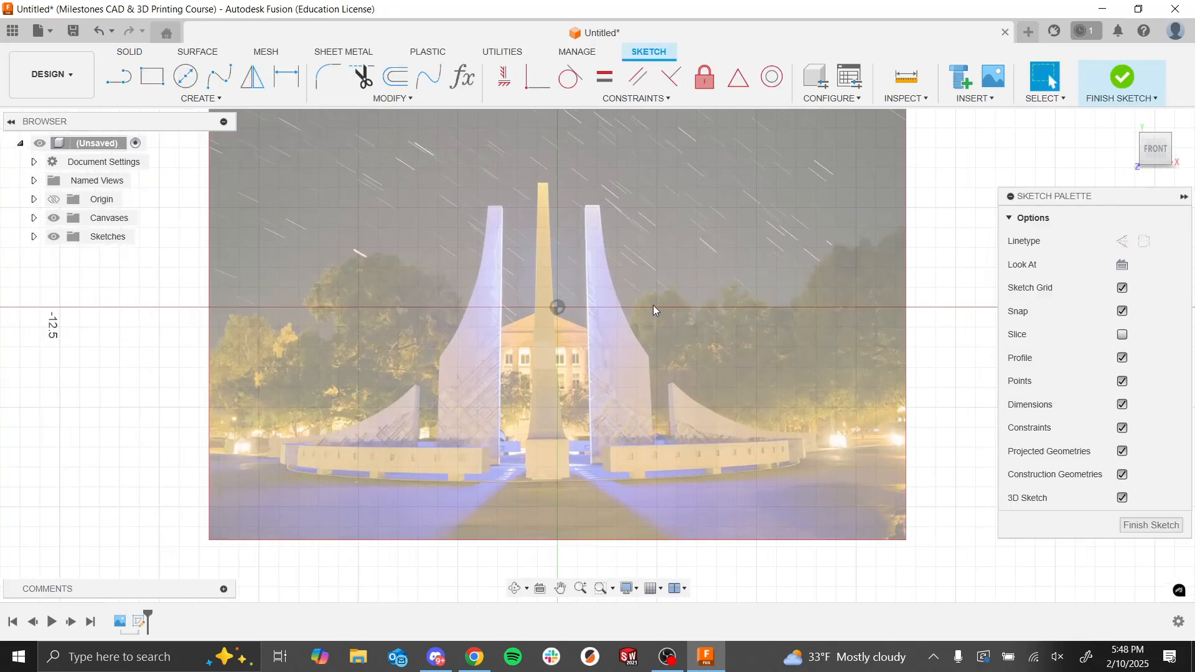
Step: Sketch connected lines along the right tower's top edge, inner edge about 6.5 mm long, and base, extending the base to the low wall's outer end
click(118, 76)
click(558, 307)
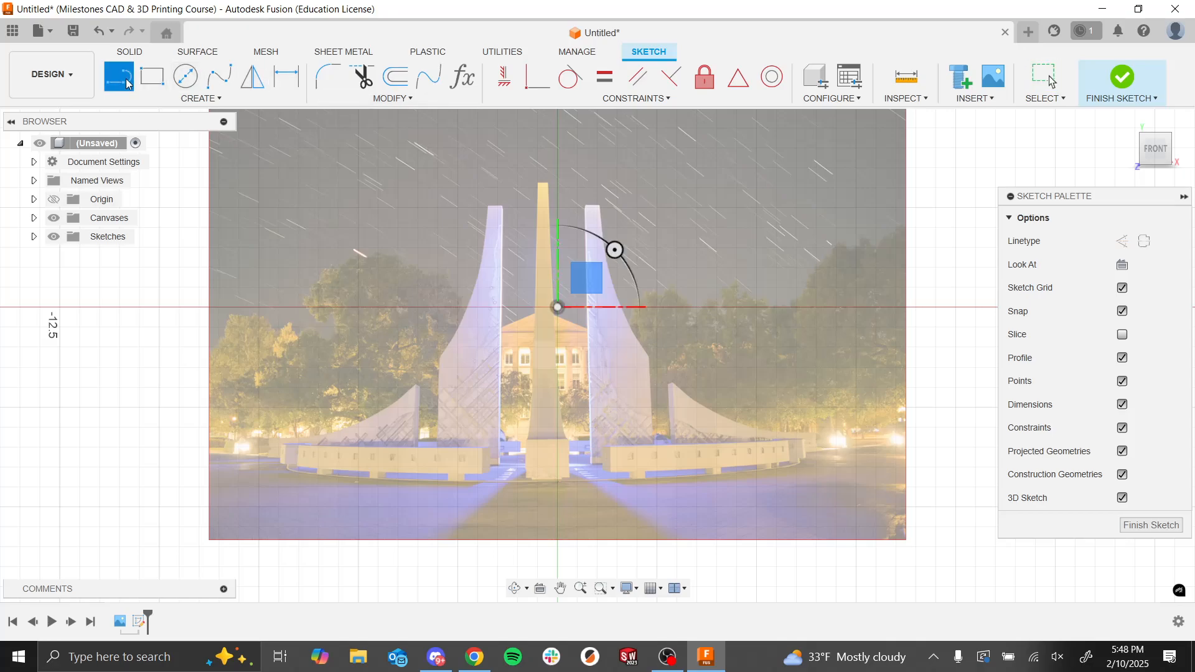
scroll(588, 211, up, 3)
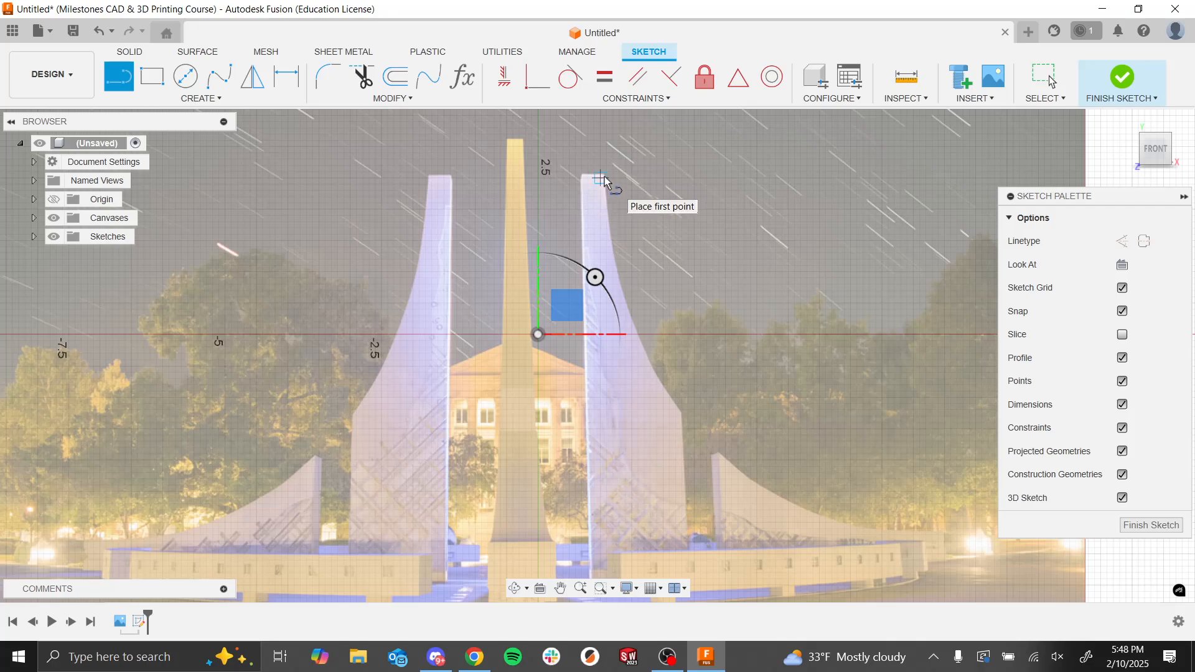
click(601, 179)
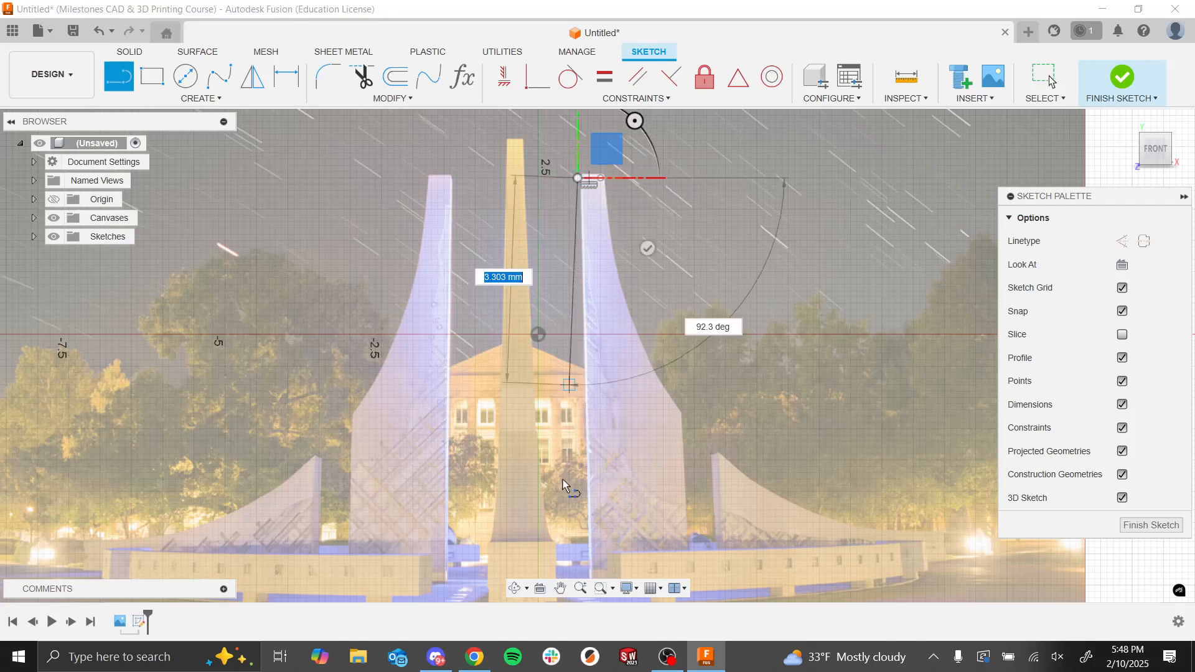
scroll(570, 491, down, 4)
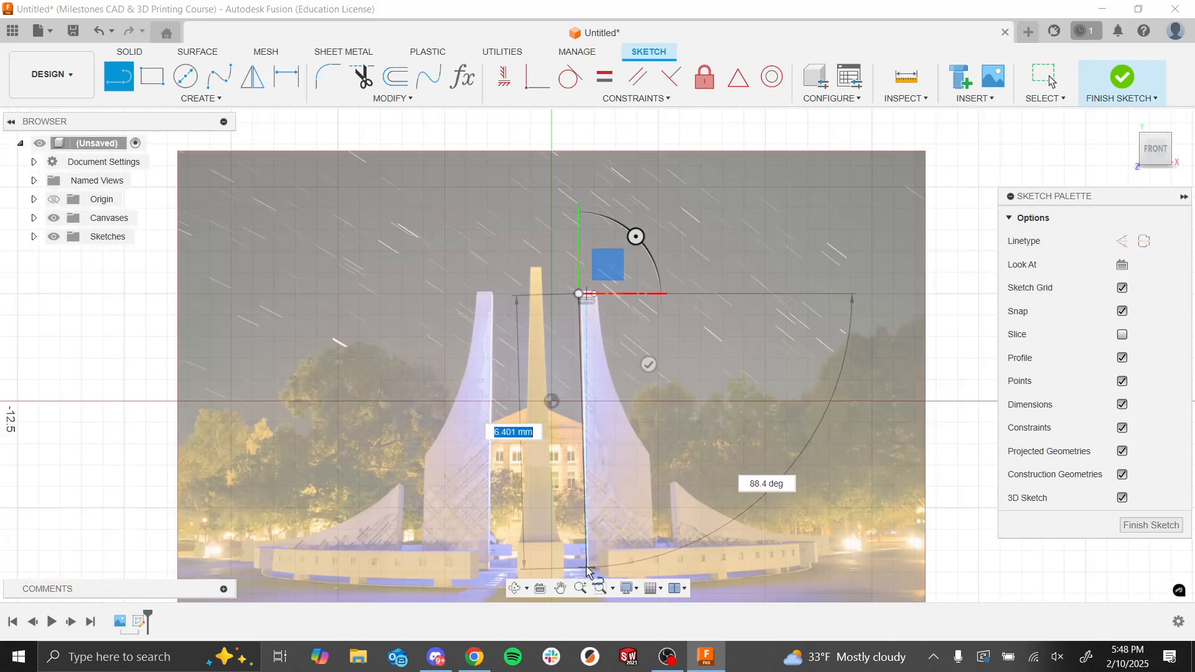
click(586, 567)
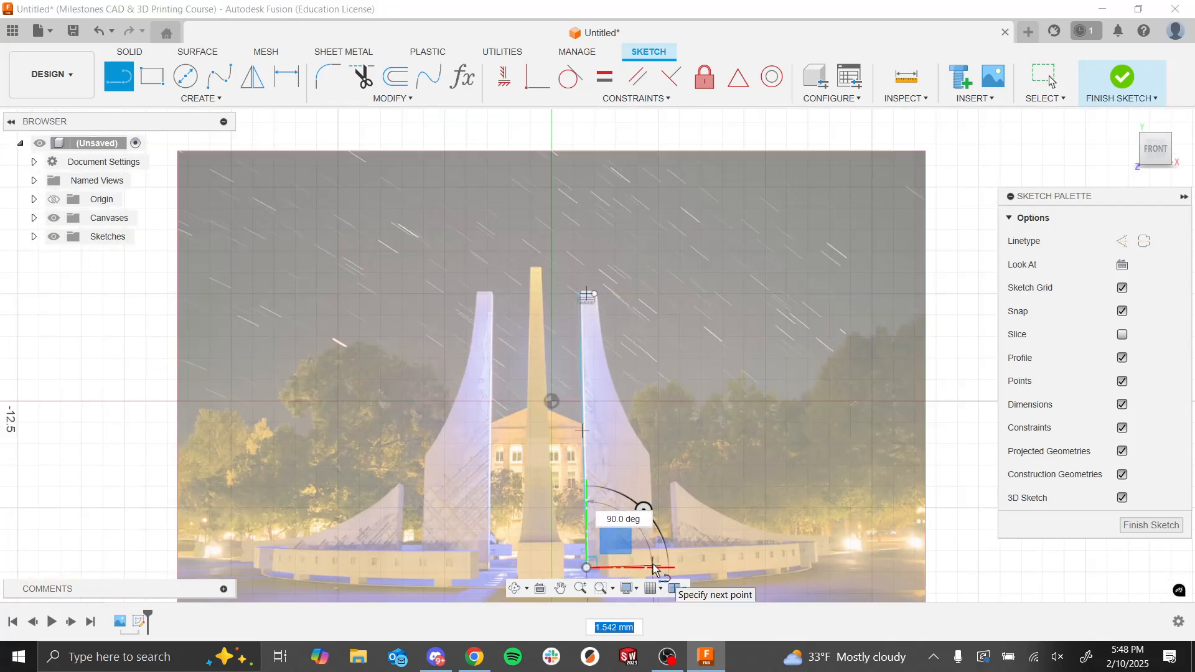
click(653, 566)
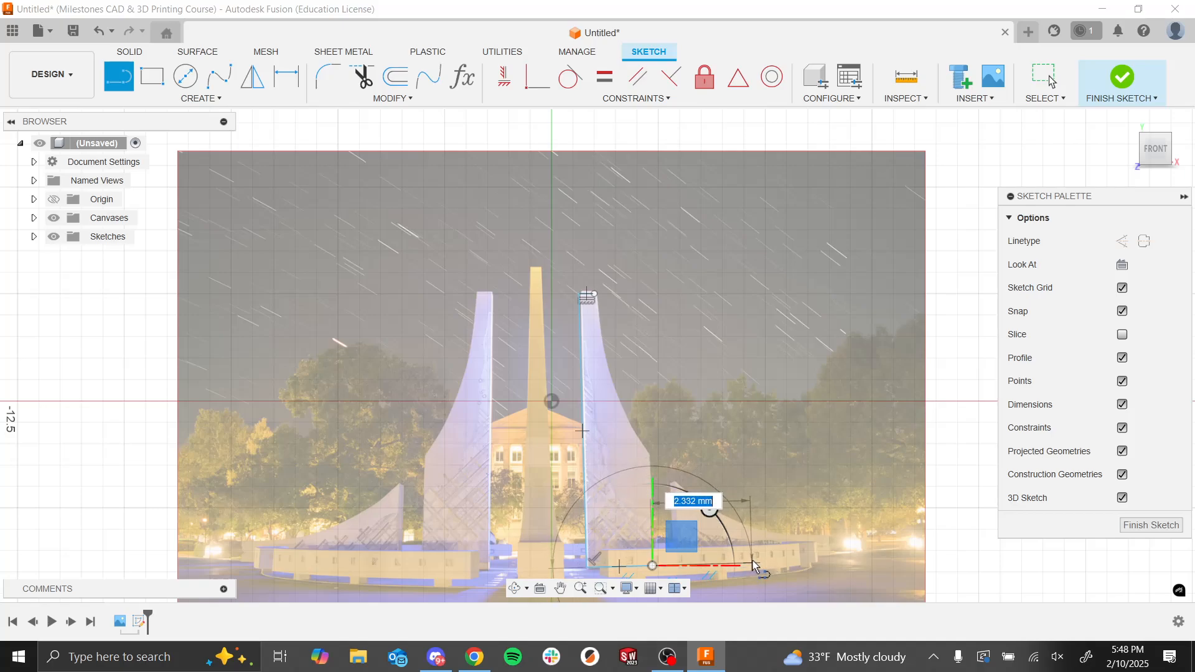
key(Escape)
drag(652, 566, 819, 565)
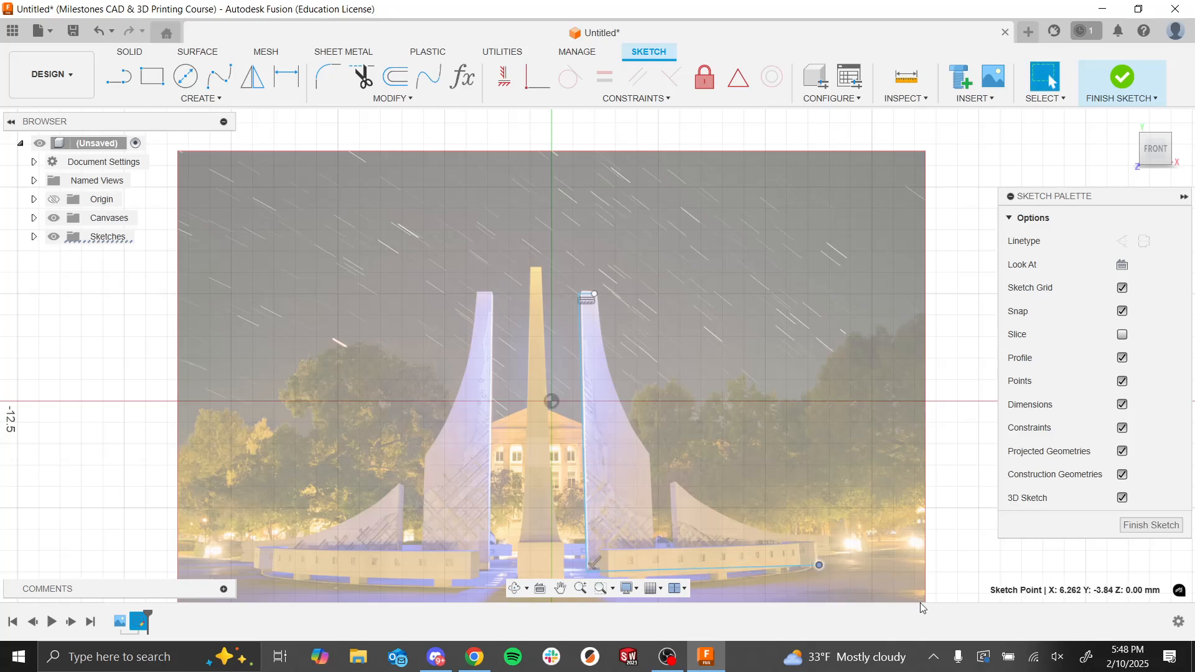
key(l)
click(819, 565)
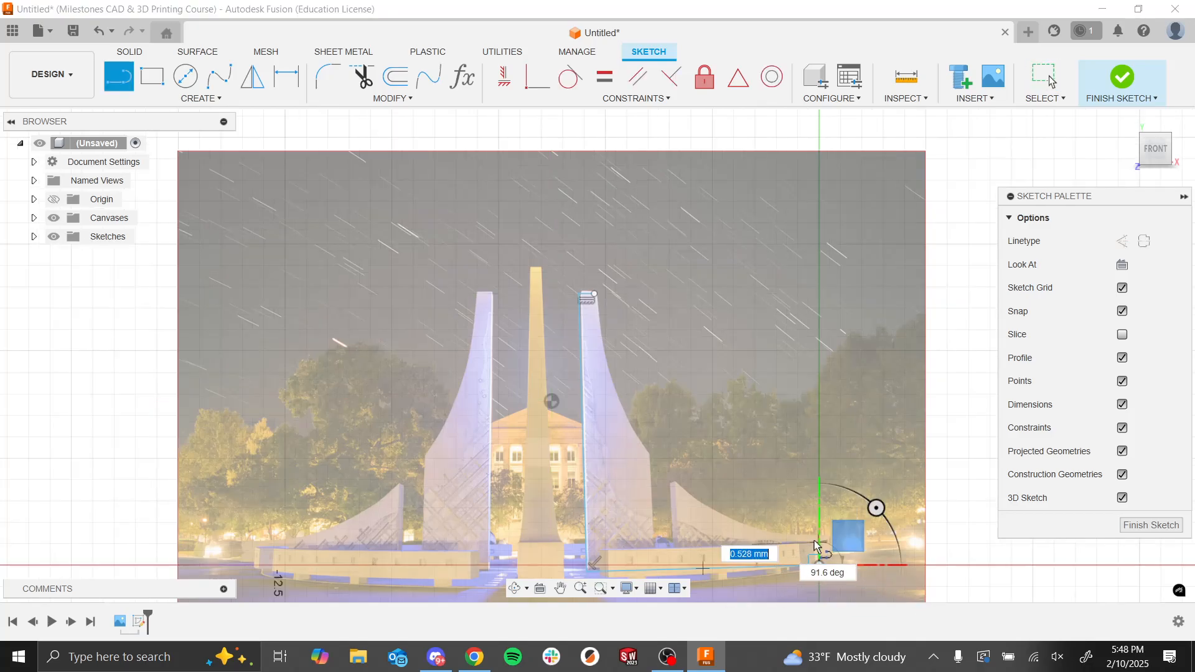
key(Escape)
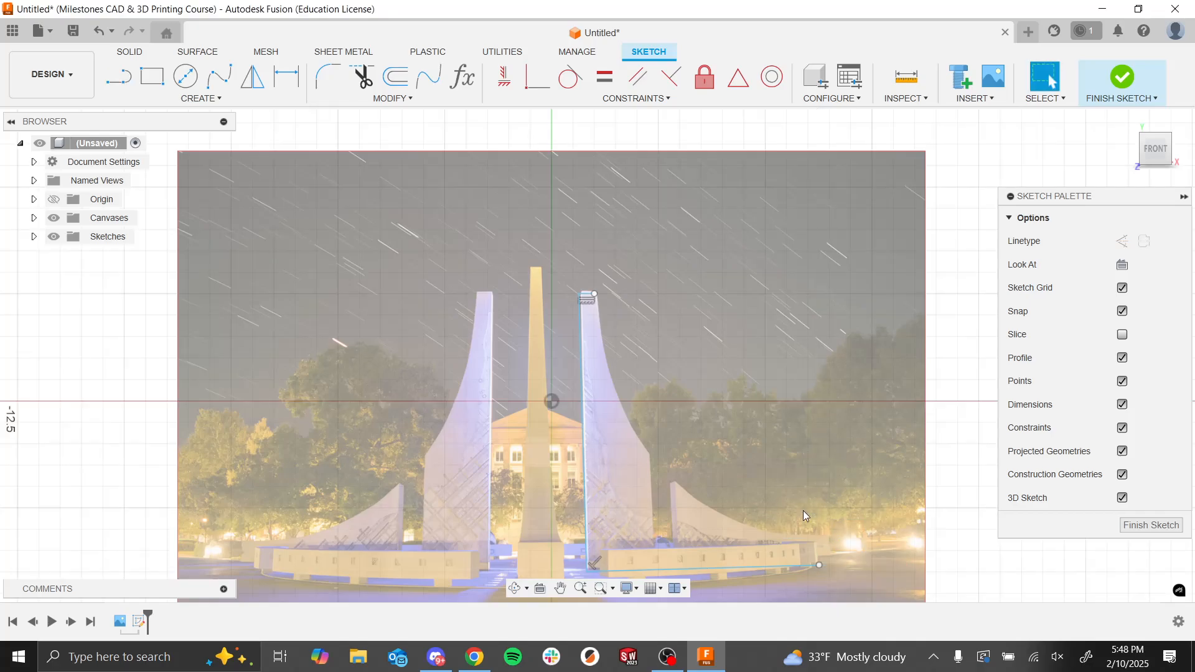
Step: Constrain the right tower's inner edge line to be vertical
scroll(726, 530, down, 2)
scroll(692, 539, up, 4)
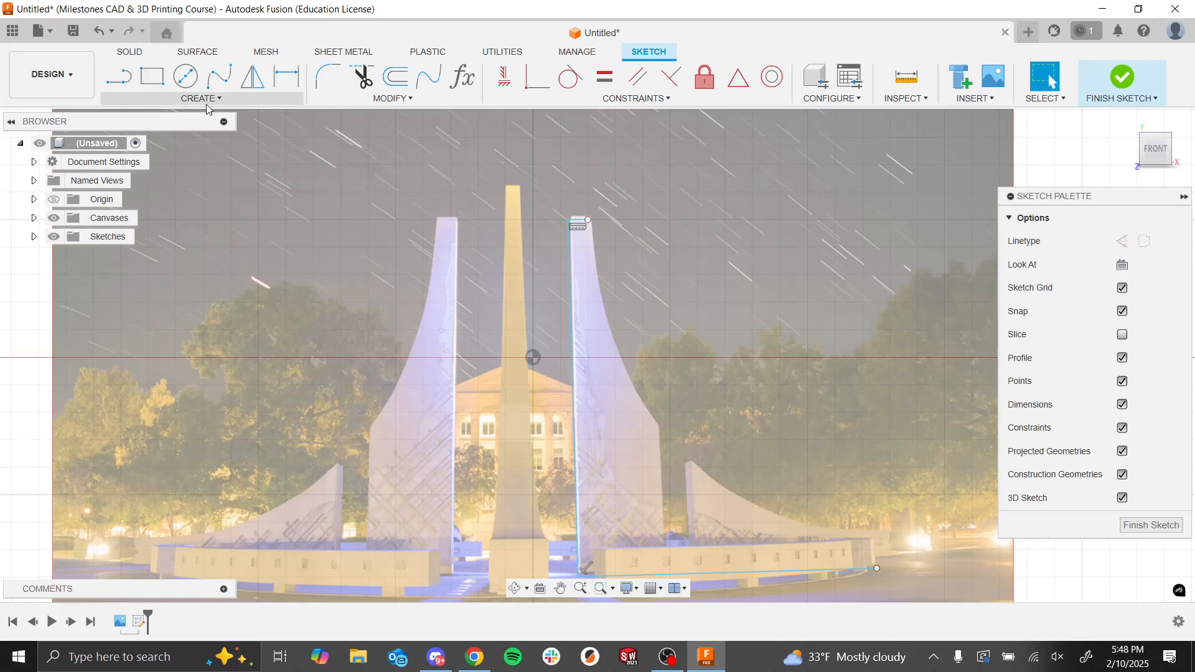
click(286, 76)
click(576, 470)
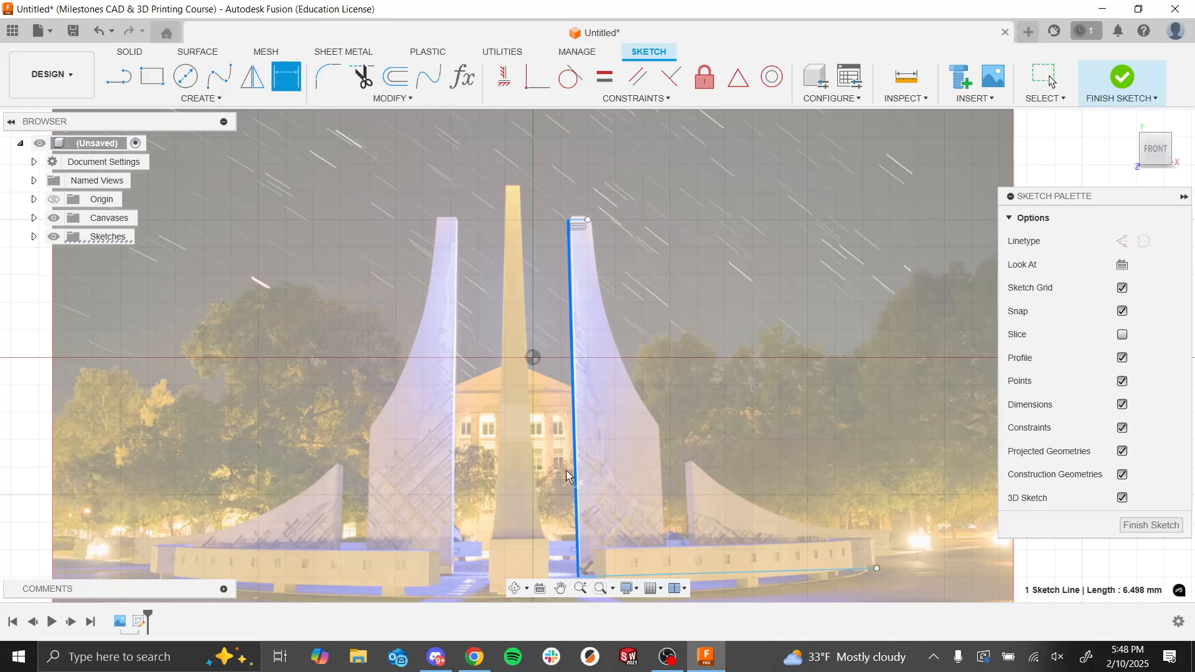
key(Escape)
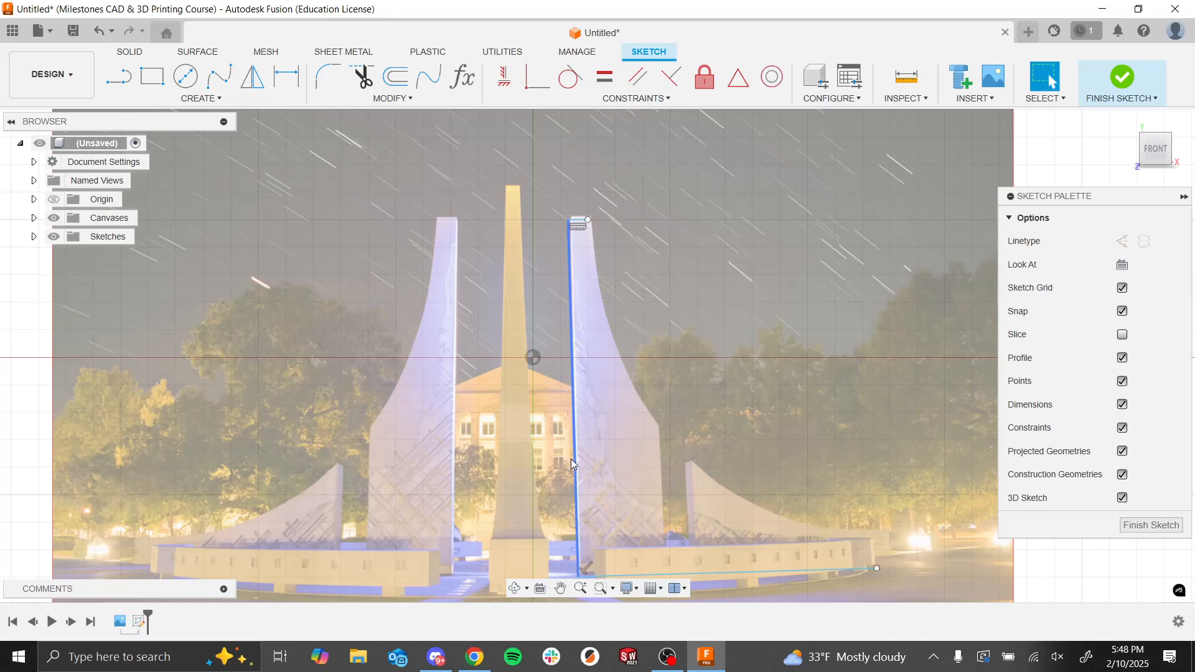
click(501, 81)
key(Escape)
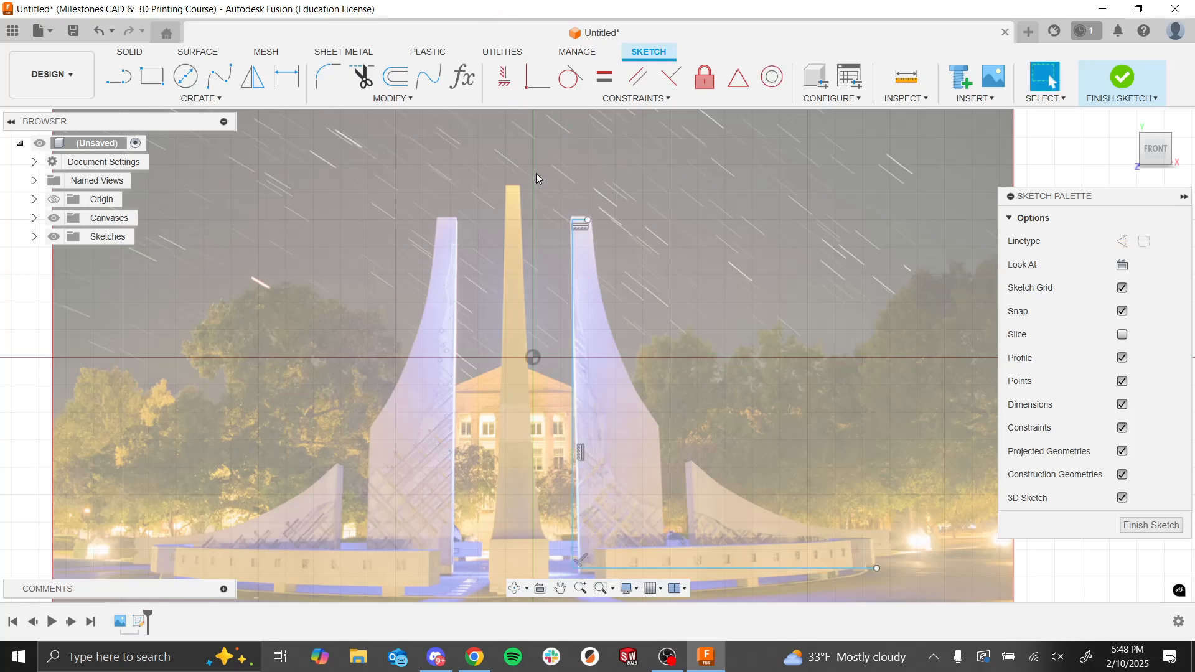
Step: Try to add a perpendicular constraint between the right tower's top line and its inner edge line
scroll(563, 211, up, 5)
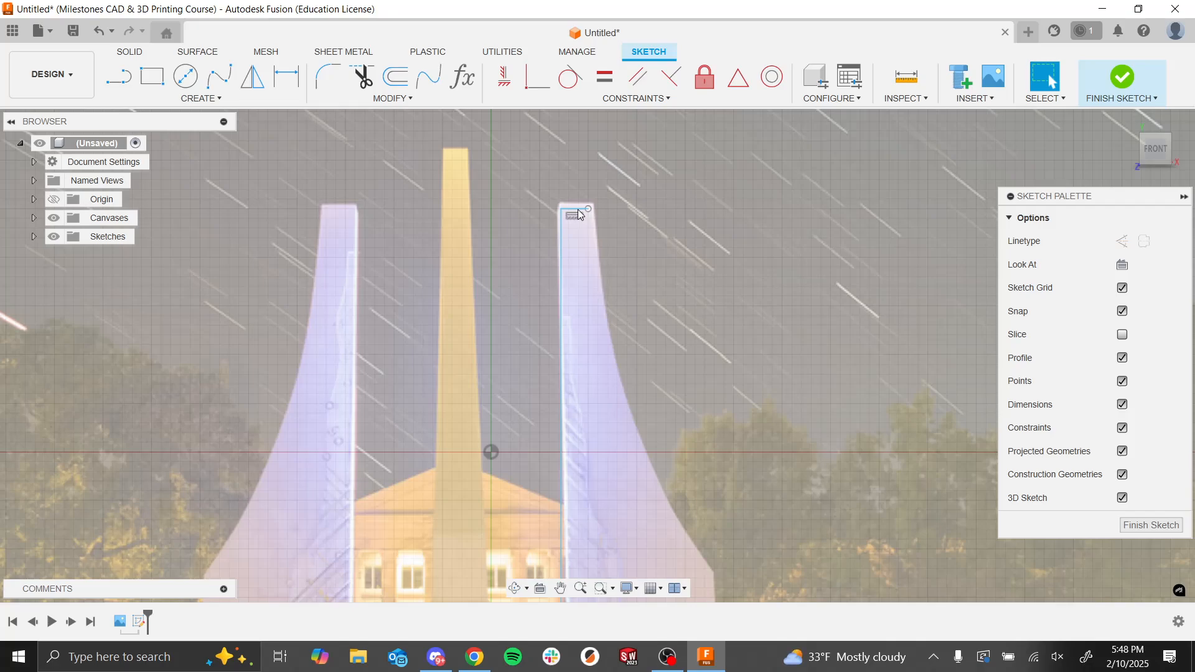
click(577, 210)
shift+click(560, 241)
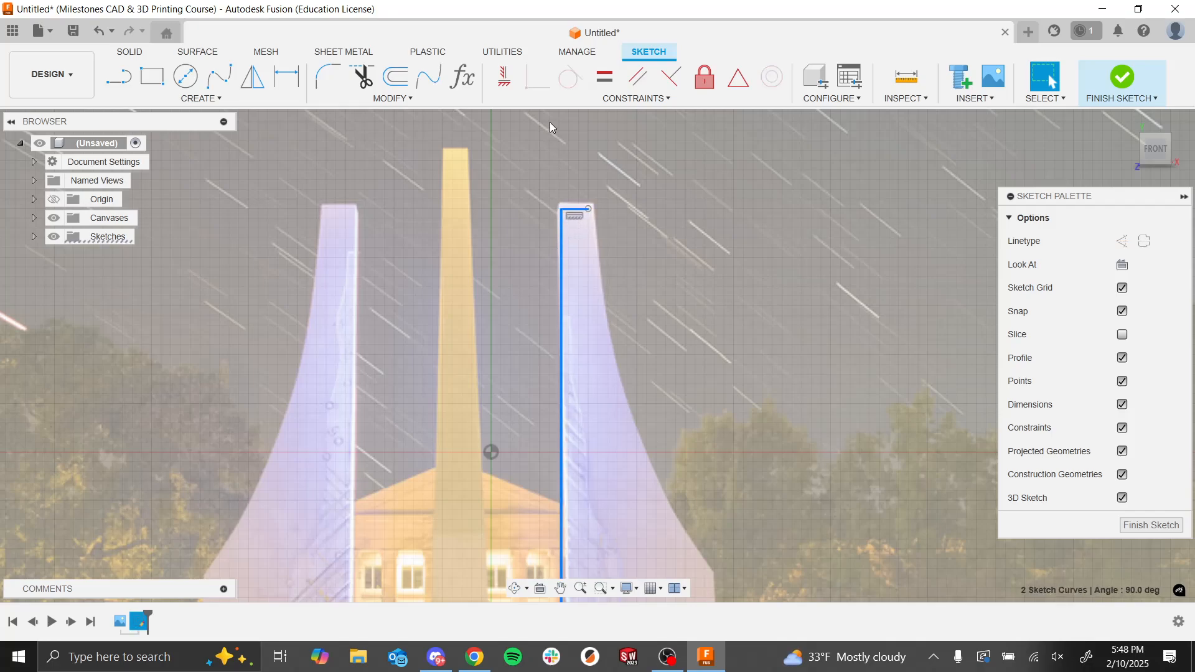
click(671, 76)
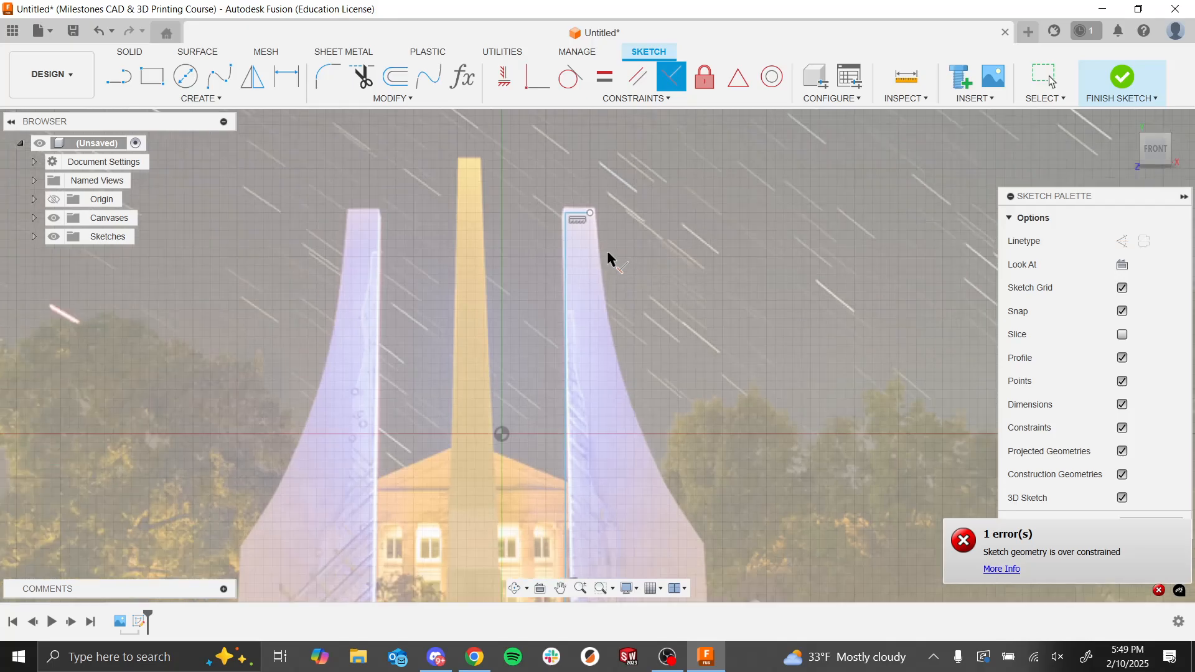
scroll(600, 308, down, 5)
scroll(607, 475, up, 4)
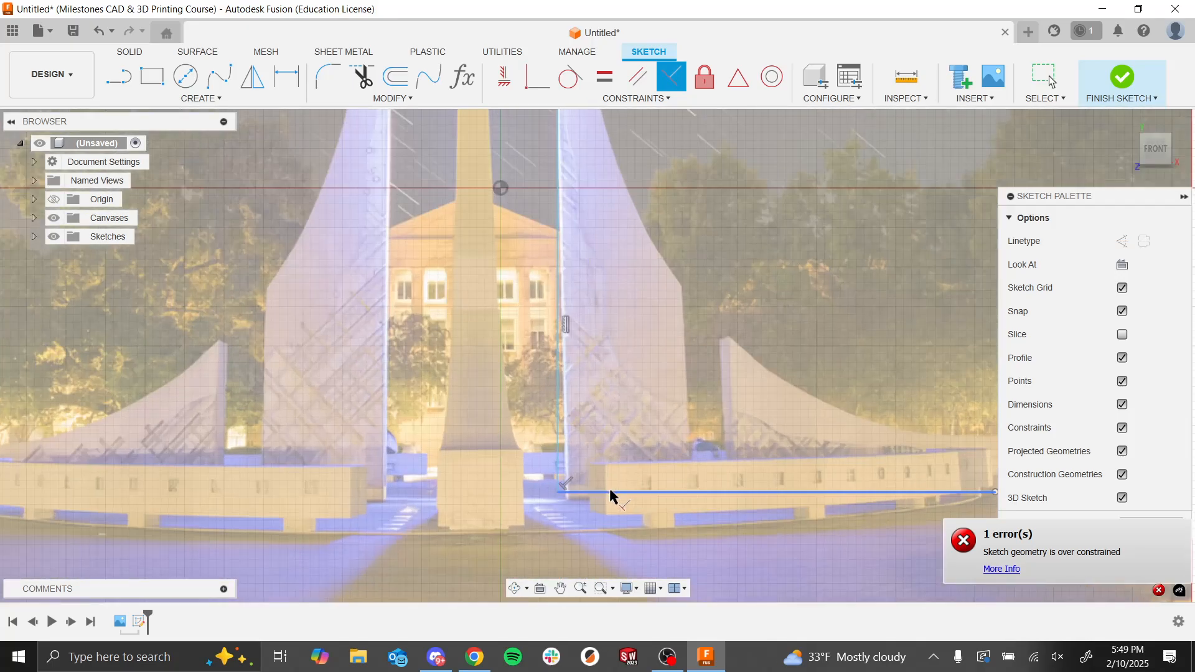
key(Escape)
Step: Dimension the horizontal distance from the origin to the right tower's inner edge line as 0.7 mm
scroll(517, 249, down, 10)
scroll(523, 311, up, 9)
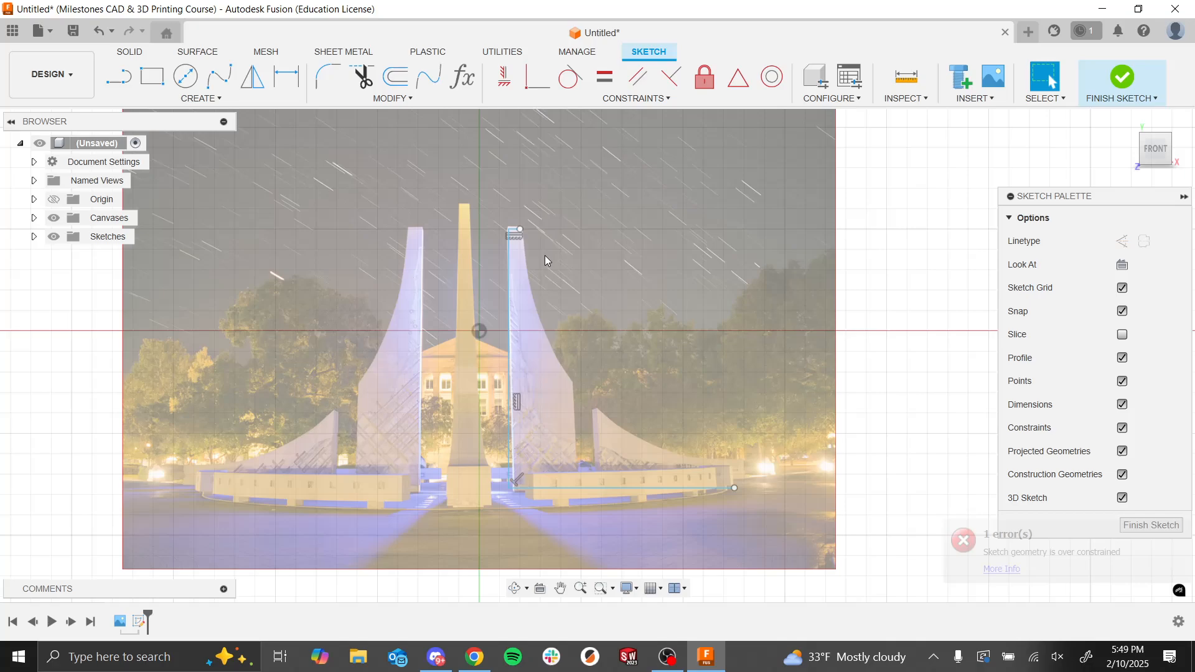
click(288, 78)
click(479, 331)
click(509, 349)
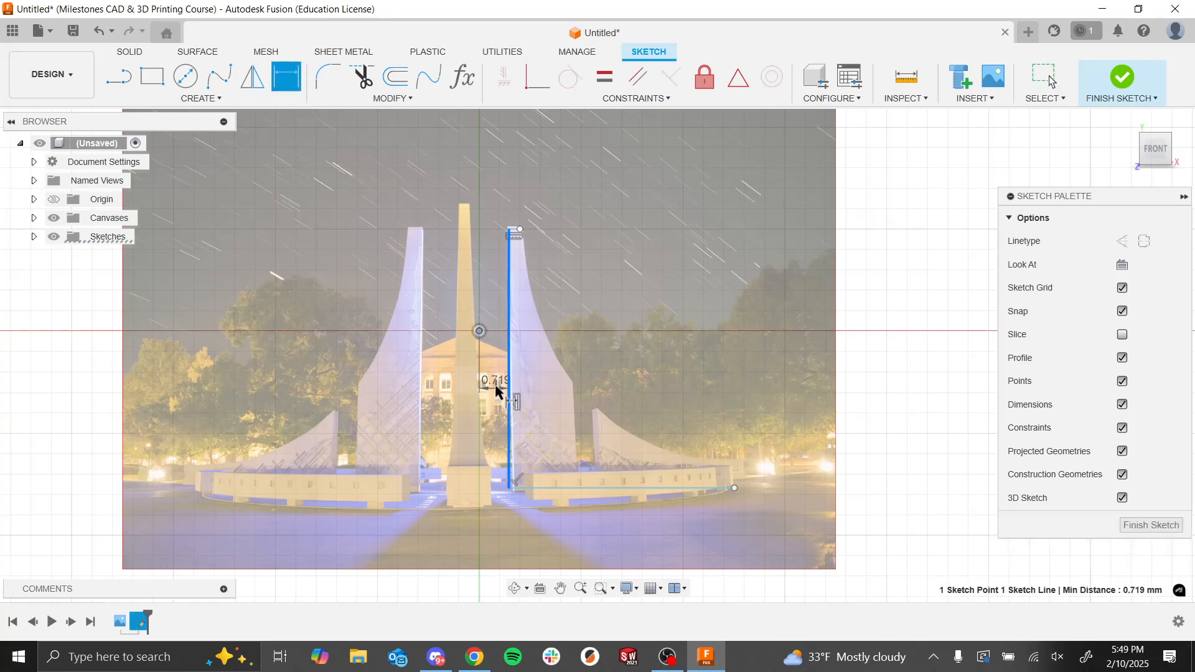
scroll(496, 373, up, 4)
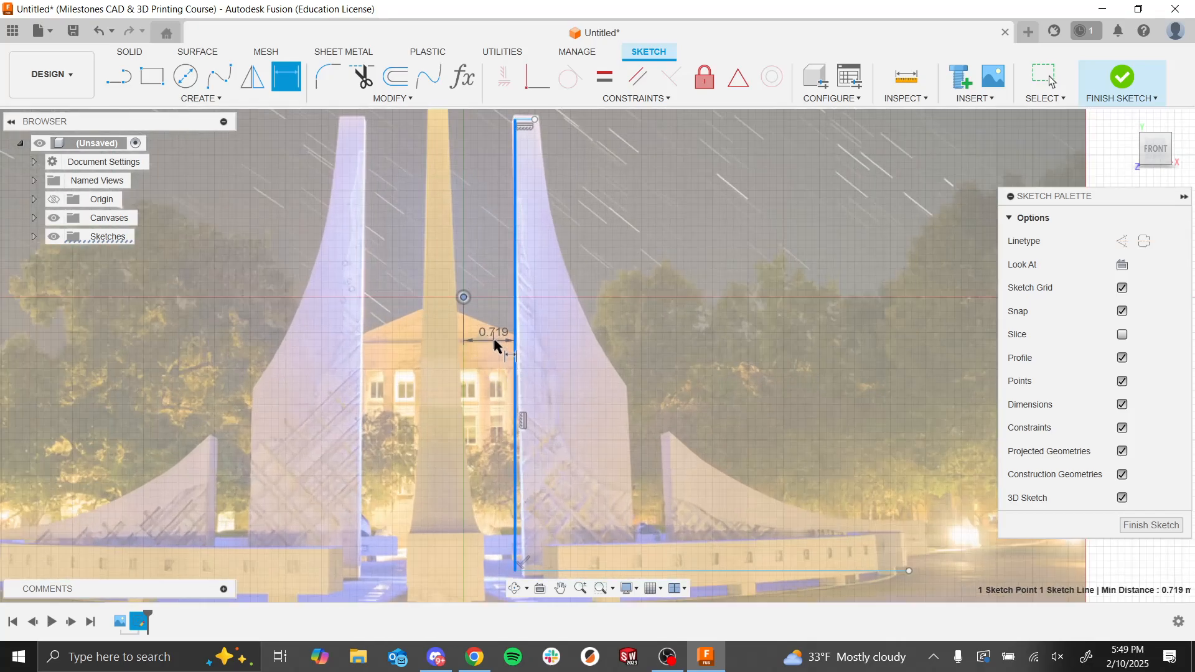
click(496, 345)
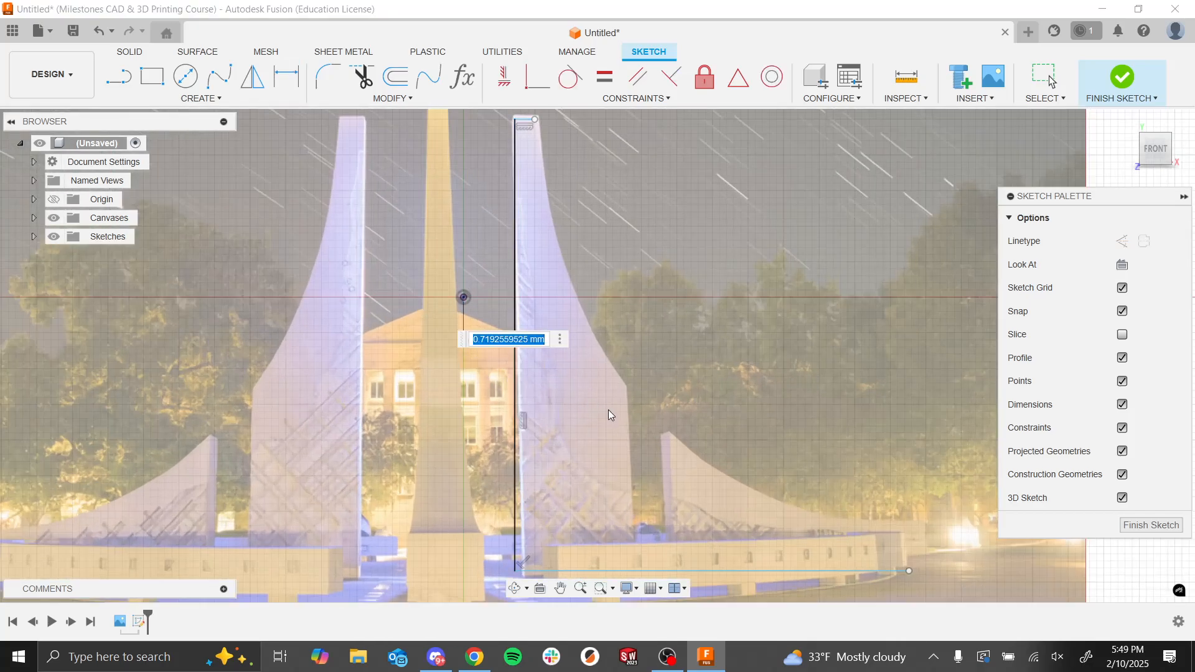
text(0.7)
key(Return)
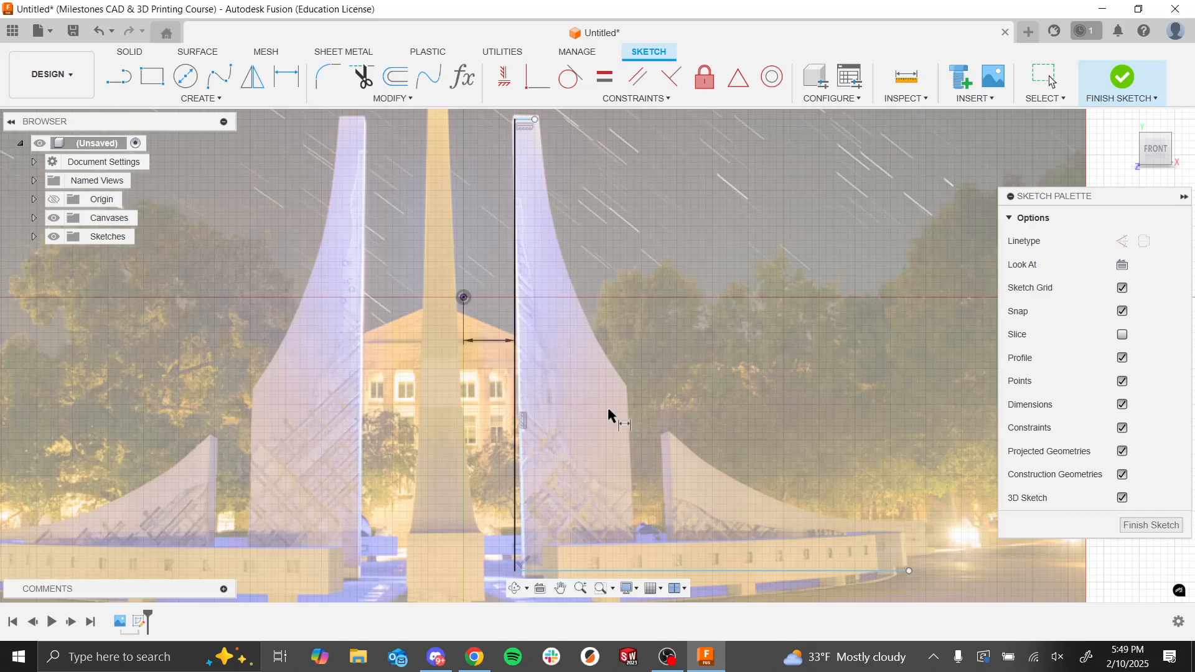
Step: Dimension the vertical distance from the origin down to the base line as 3.9 mm
scroll(582, 170, down, 3)
scroll(564, 143, up, 3)
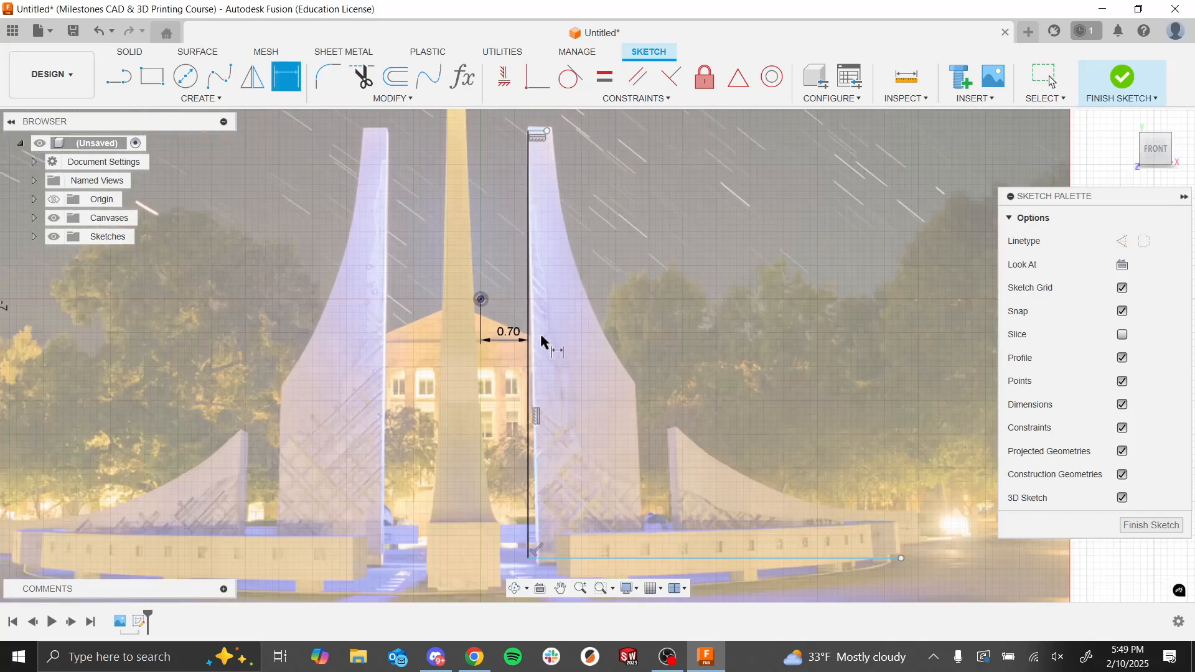
scroll(526, 470, down, 1)
scroll(542, 541, down, 1)
scroll(495, 476, down, 2)
scroll(517, 504, up, 2)
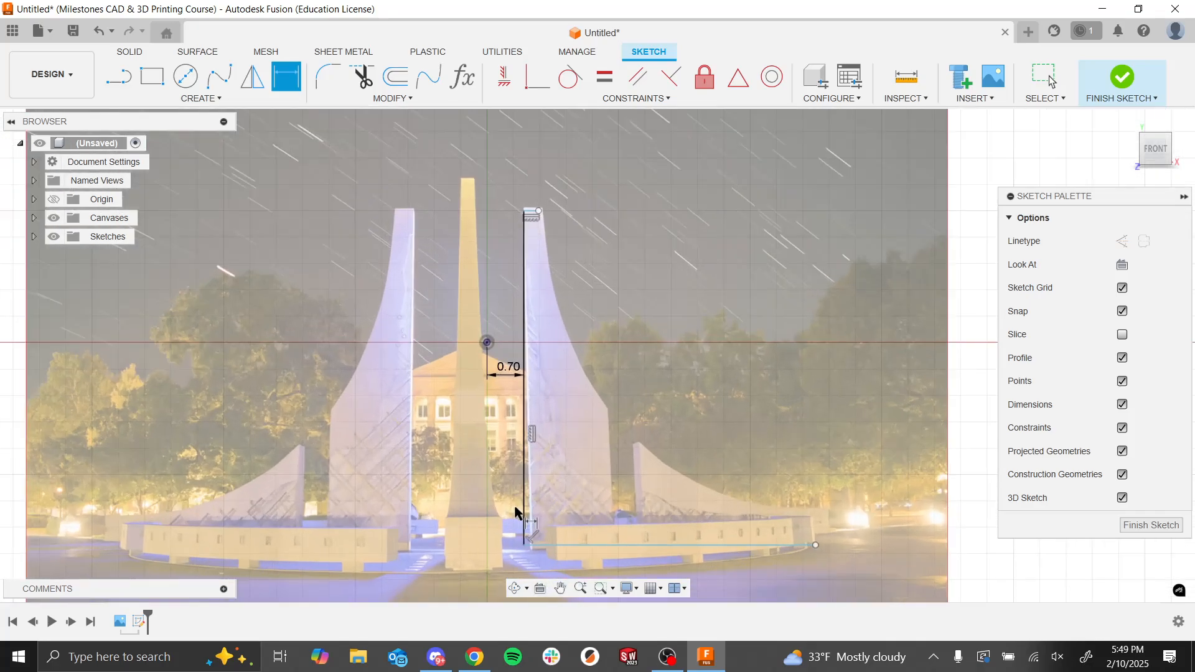
click(487, 343)
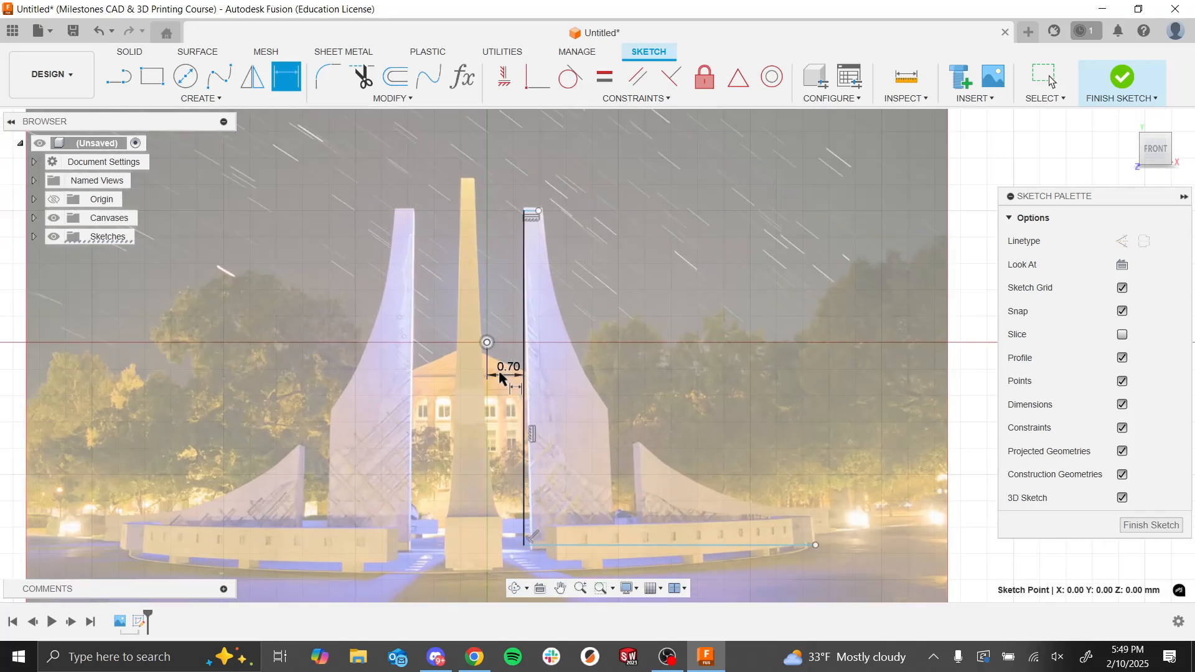
click(602, 545)
click(463, 446)
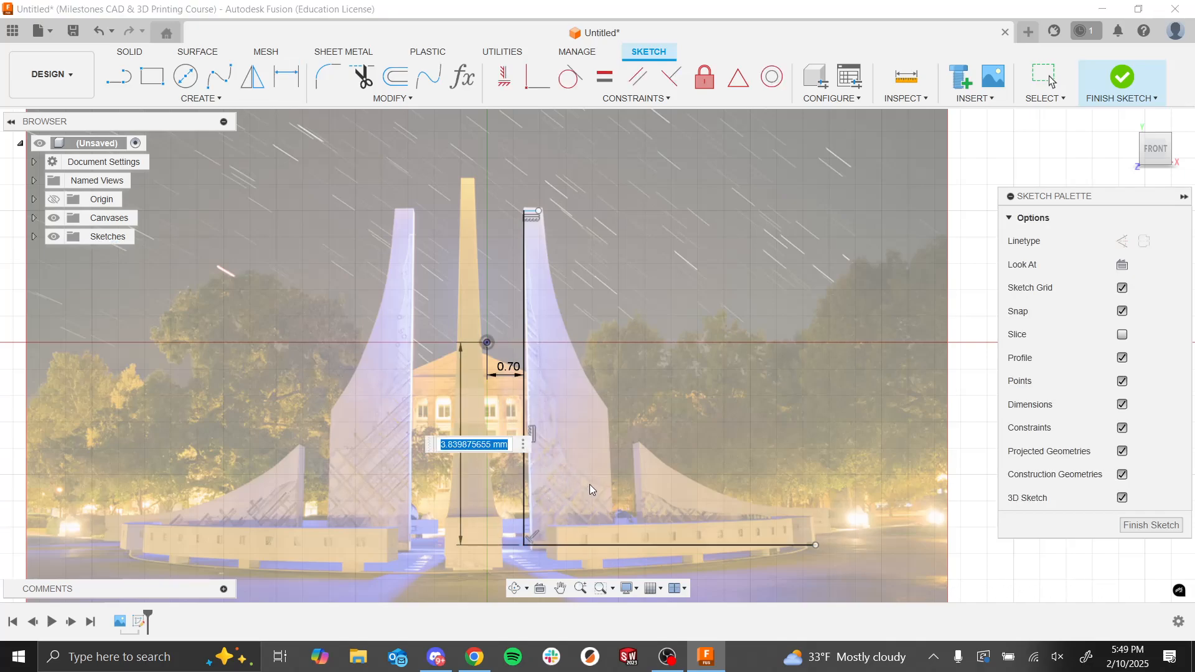
text(3.9)
key(Return)
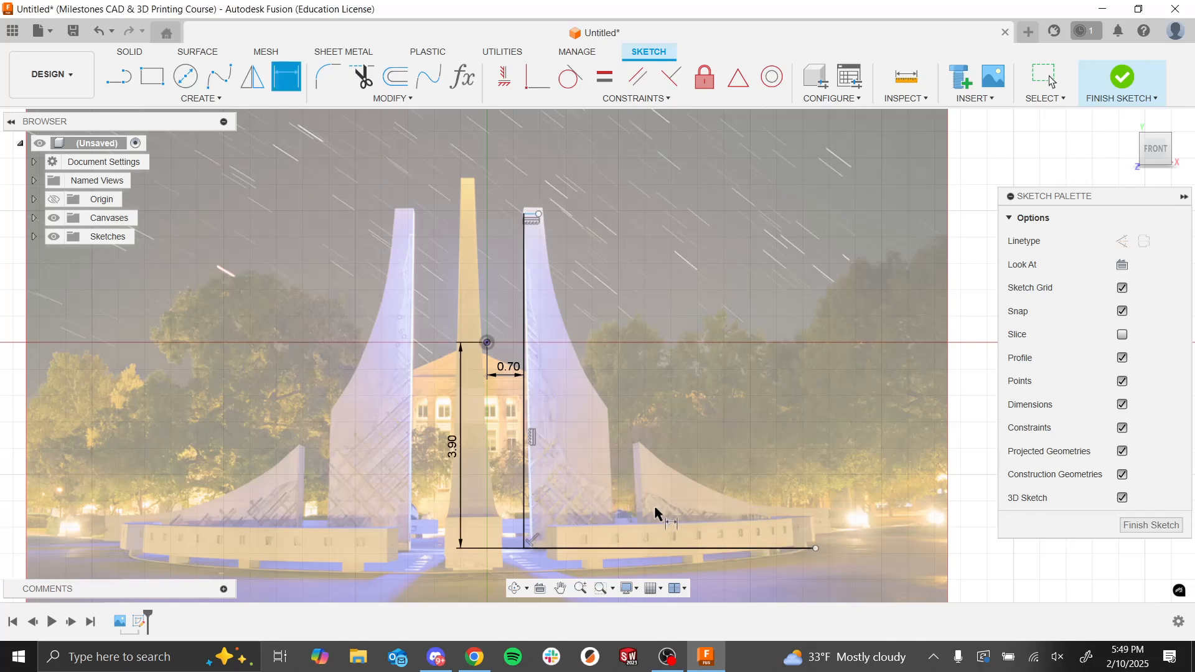
Step: Dimension the length of the right tower's inner edge line and set it to 6.375 mm
click(524, 246)
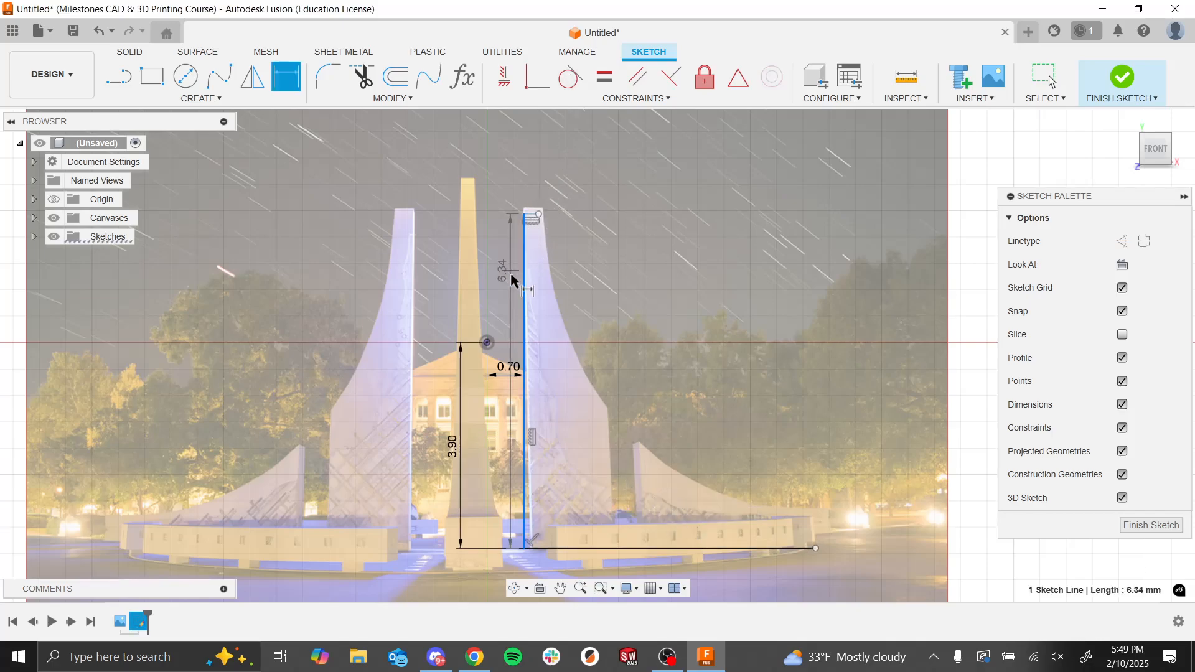
click(427, 328)
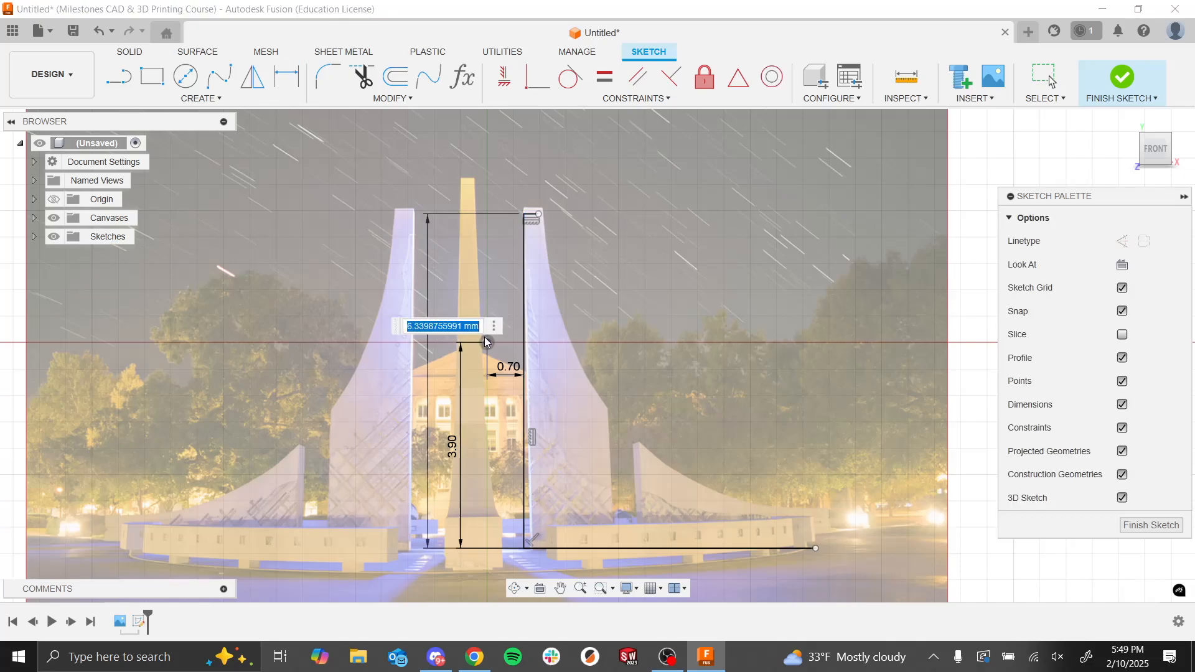
text(2.375)
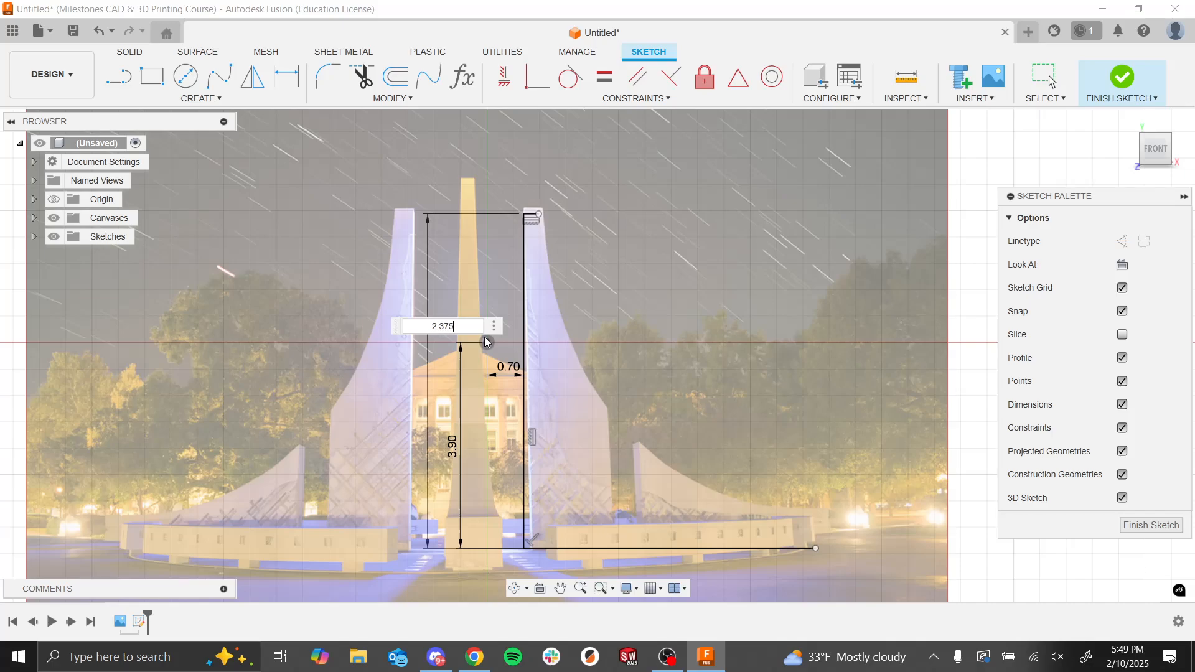
key(Return)
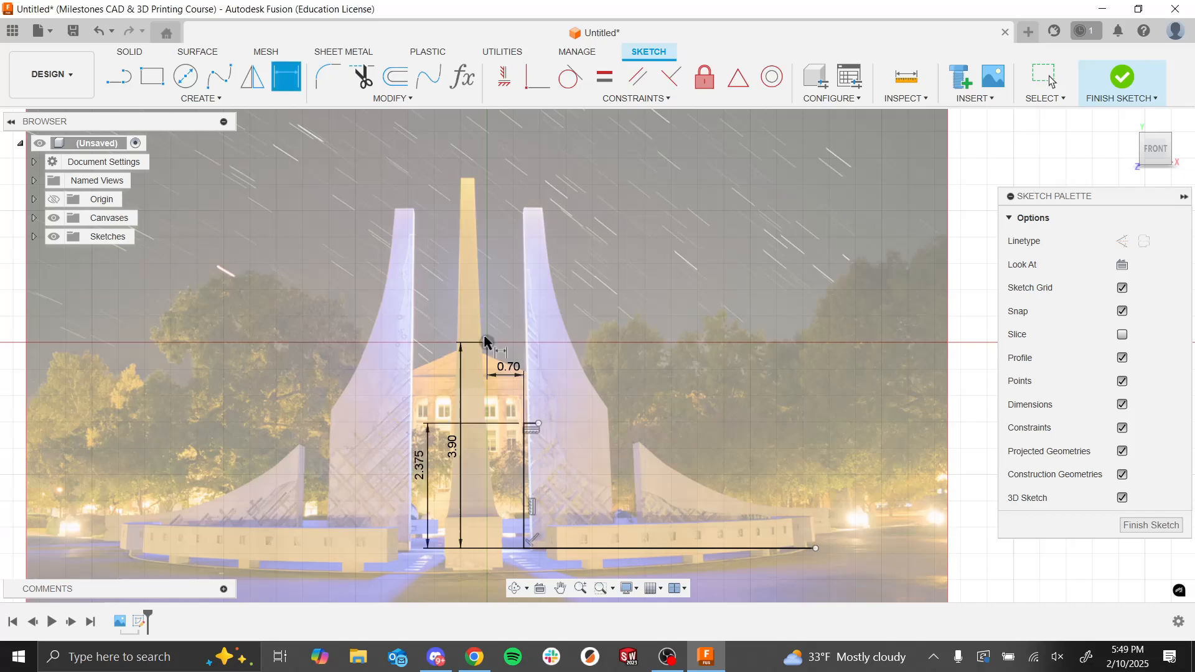
double_click(421, 457)
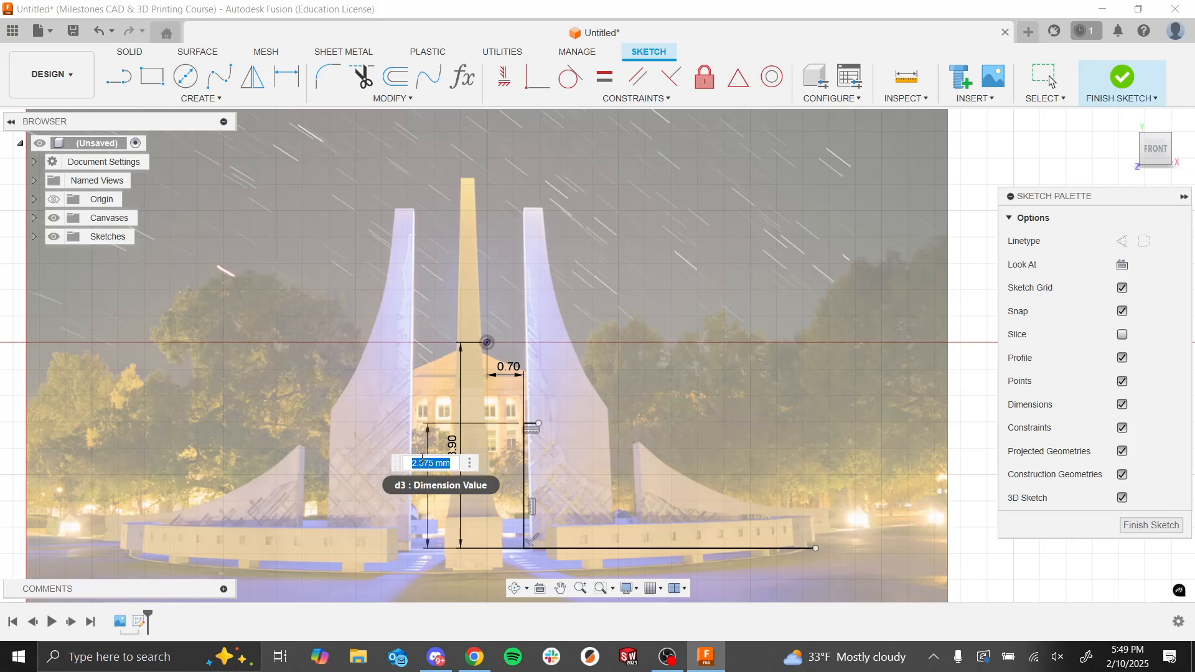
key(BackSpace)
text(6)
key(Return)
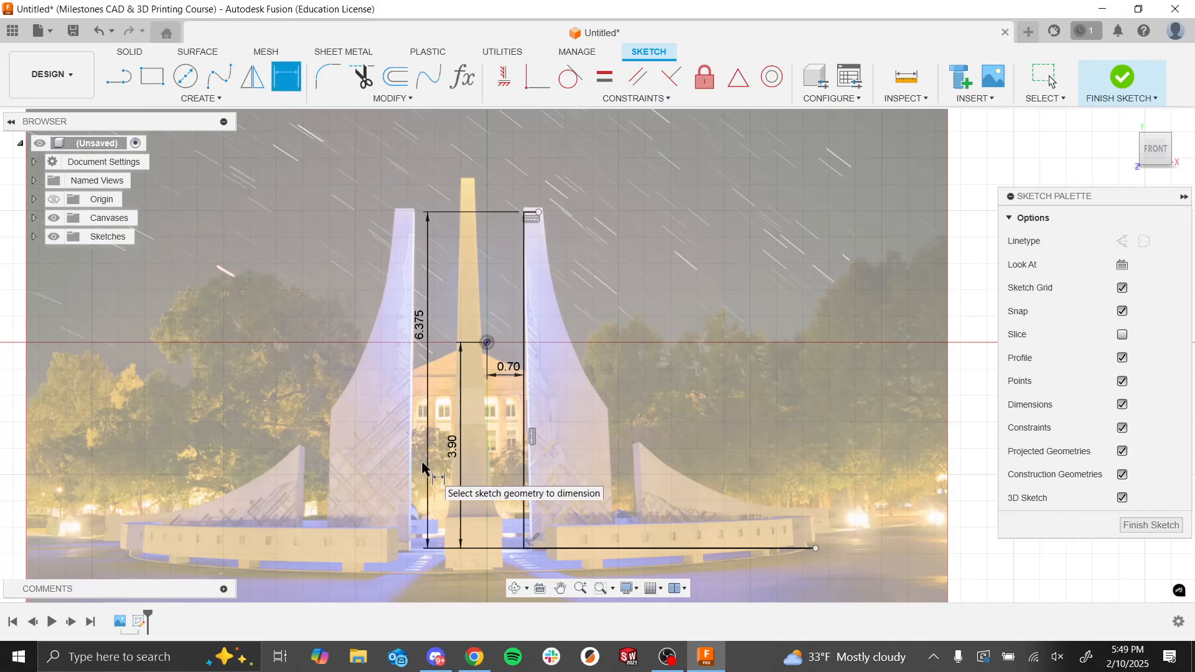
Step: Draw a vertical line about 2.17 mm long upward from the outer end of the base line
scroll(580, 327, down, 2)
scroll(677, 494, up, 2)
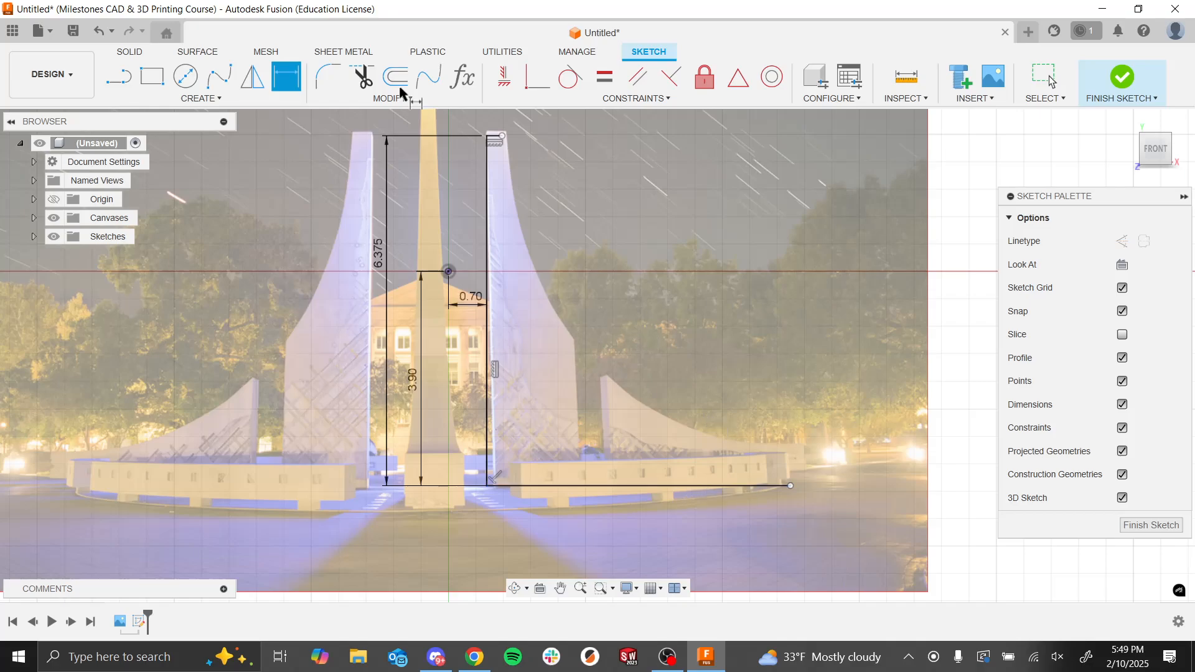
click(118, 77)
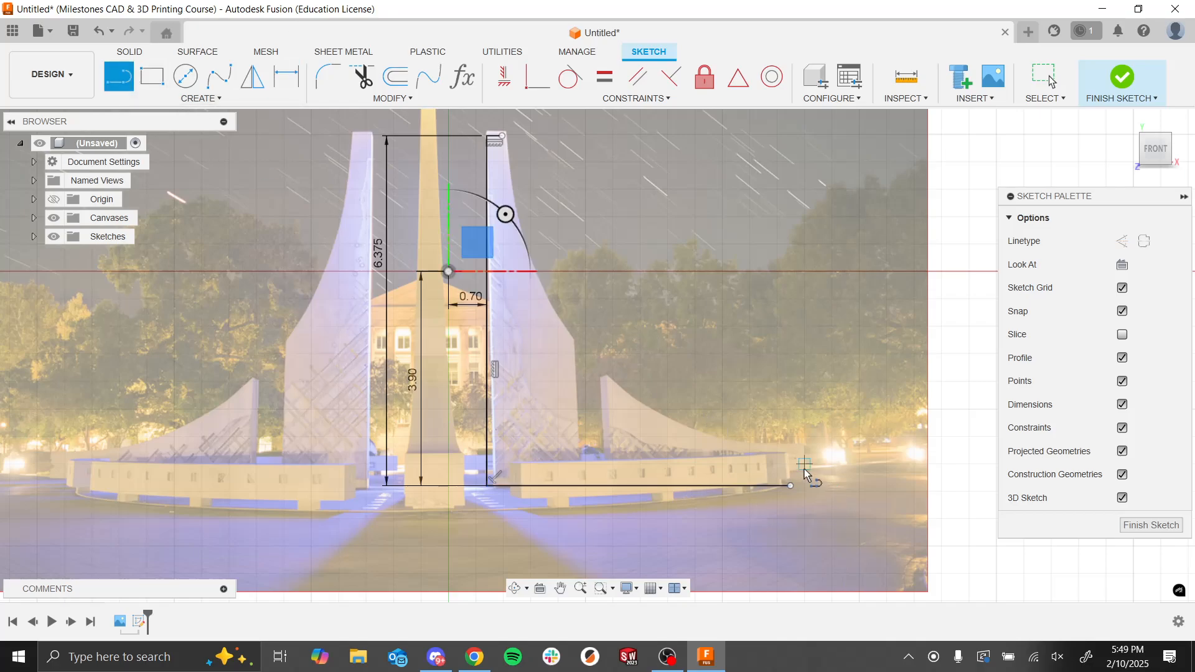
click(790, 486)
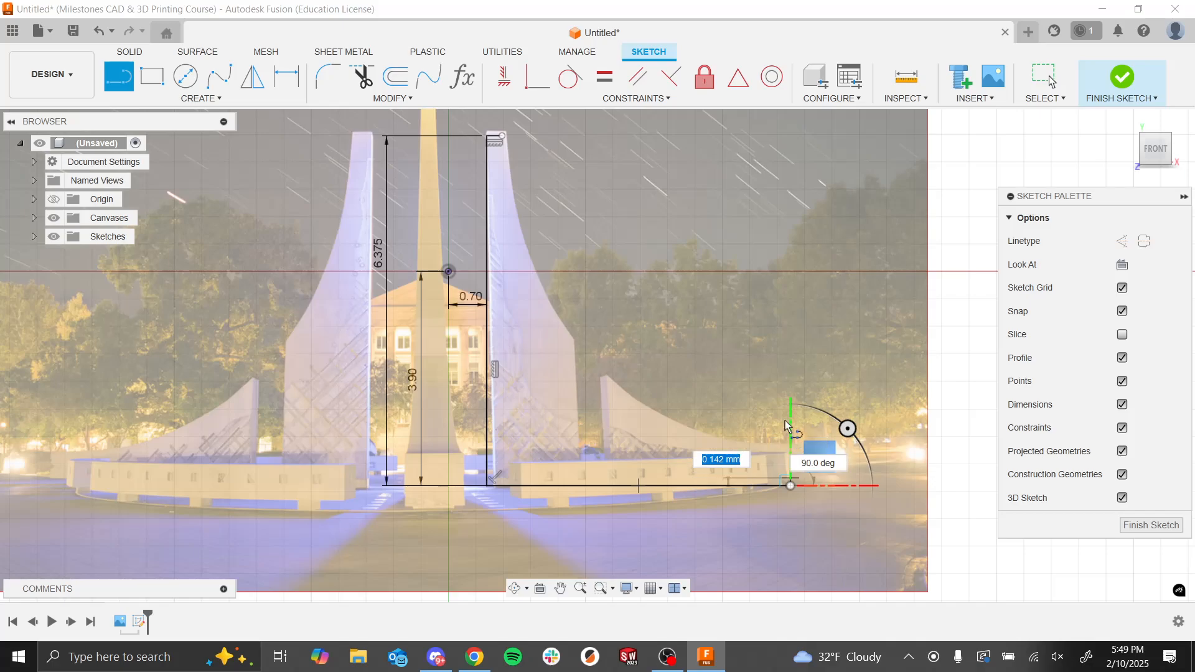
click(790, 366)
key(Escape)
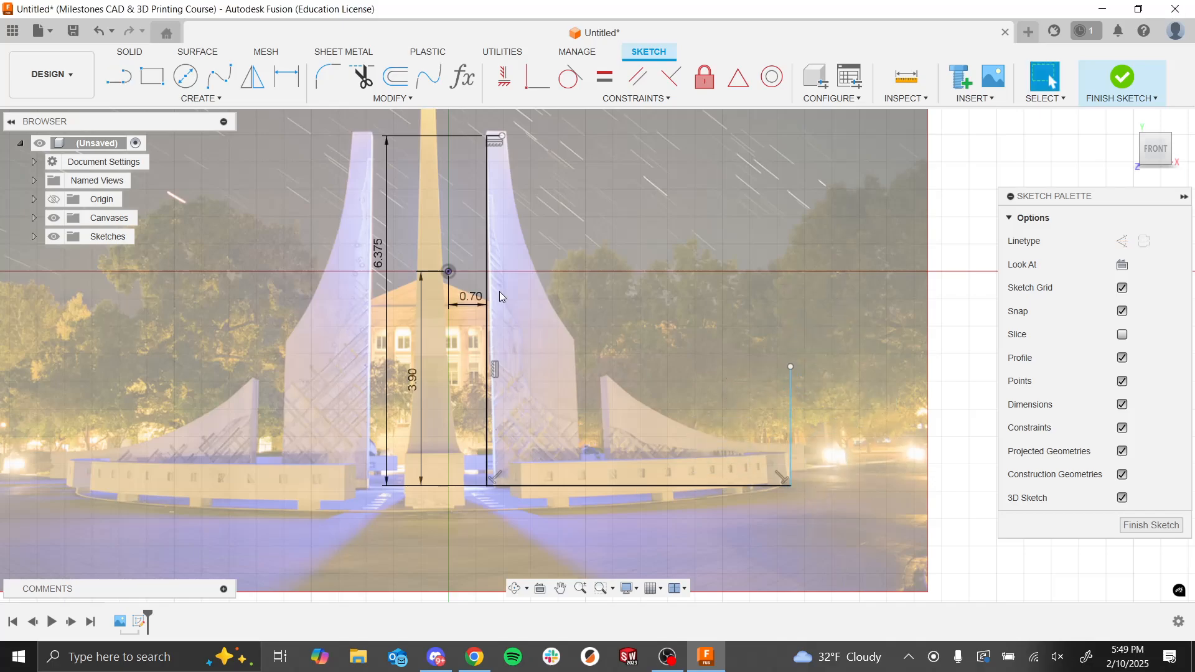
Step: Dimension the base line's length and set it to 5.75 mm
click(287, 77)
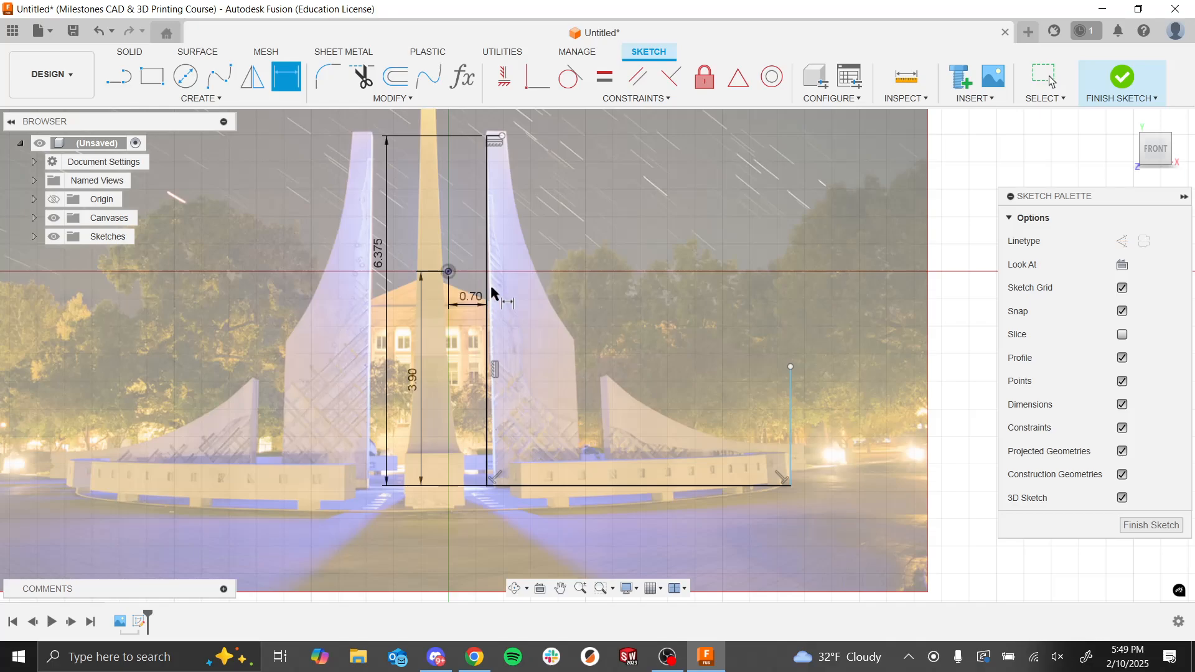
click(628, 486)
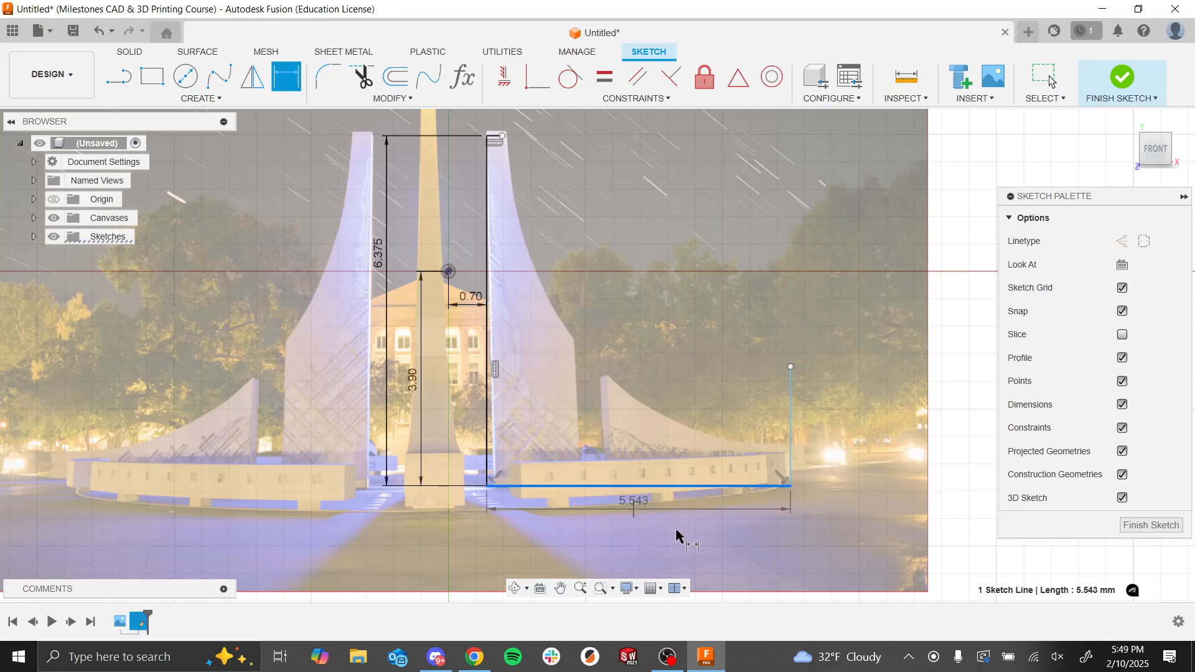
click(647, 509)
text(5.)
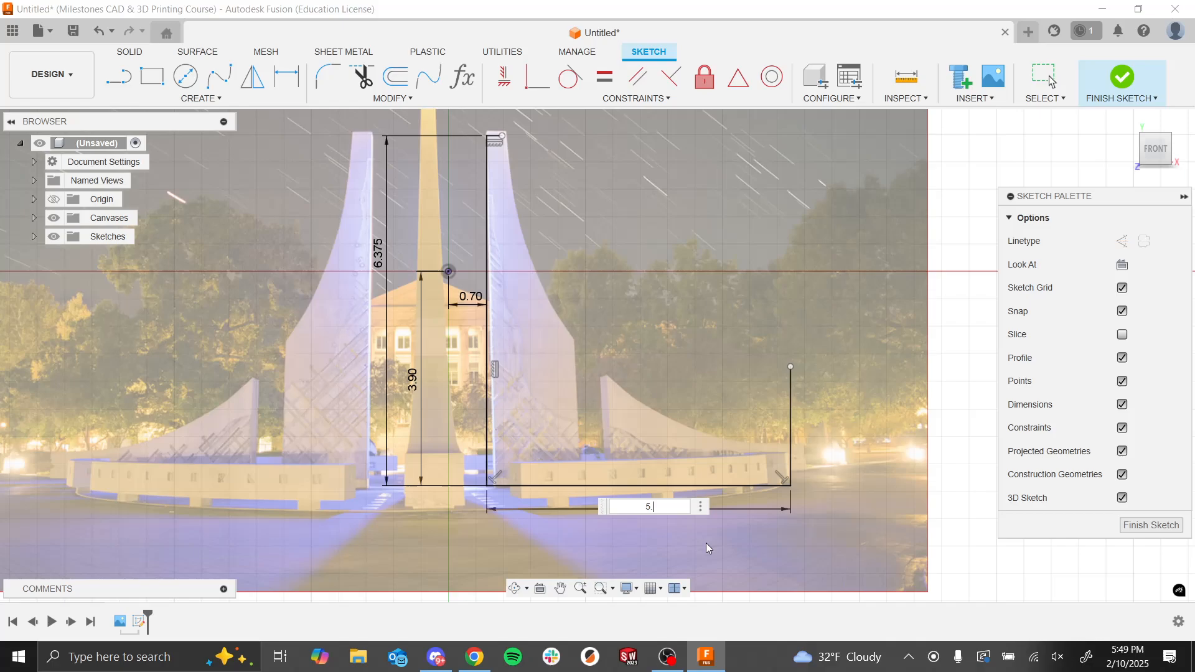
text(75)
key(Return)
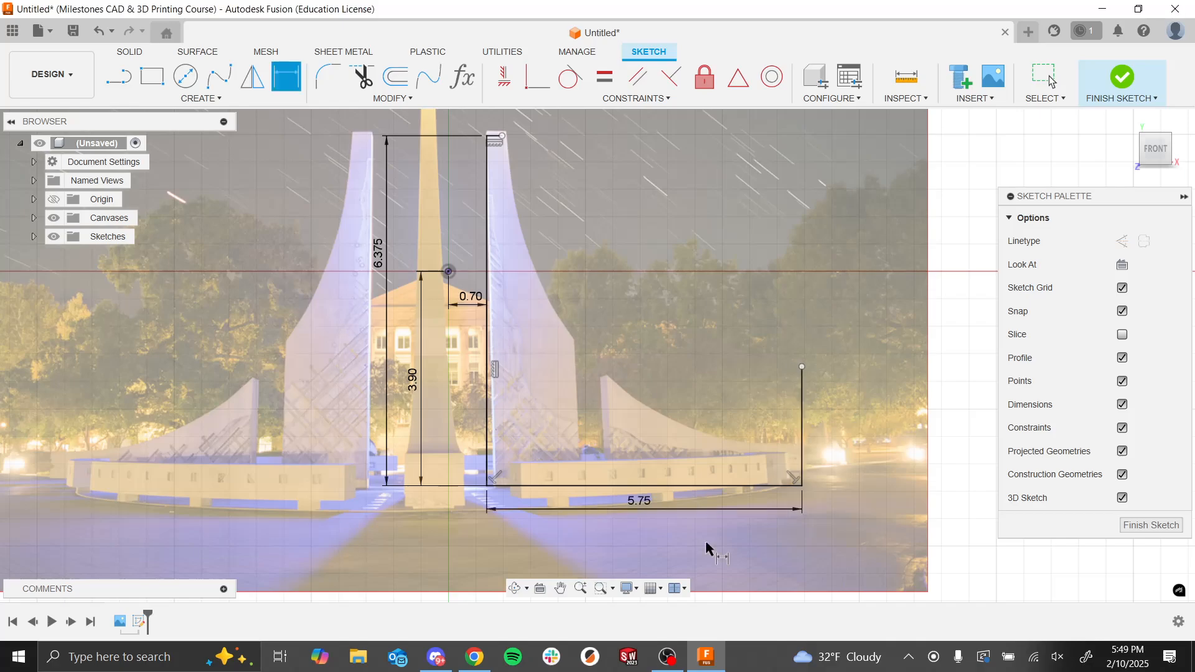
Step: Shorten the vertical line at the base line's outer end and dimension its length as 0.75 mm
click(802, 423)
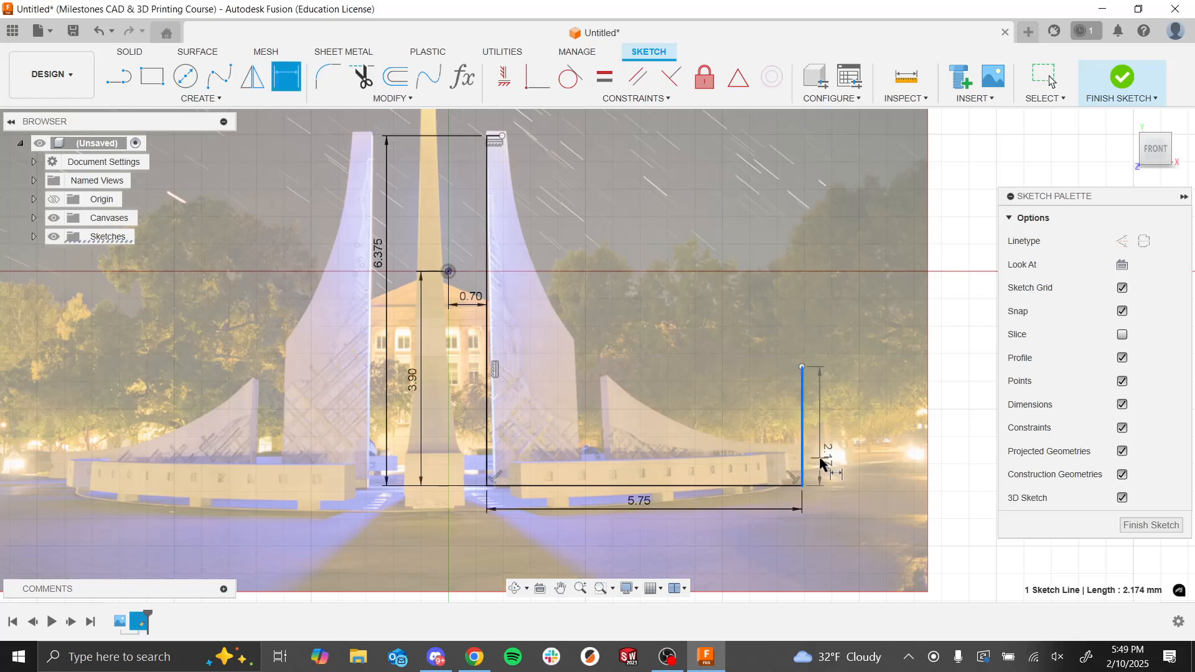
key(Escape)
drag(801, 369, 802, 439)
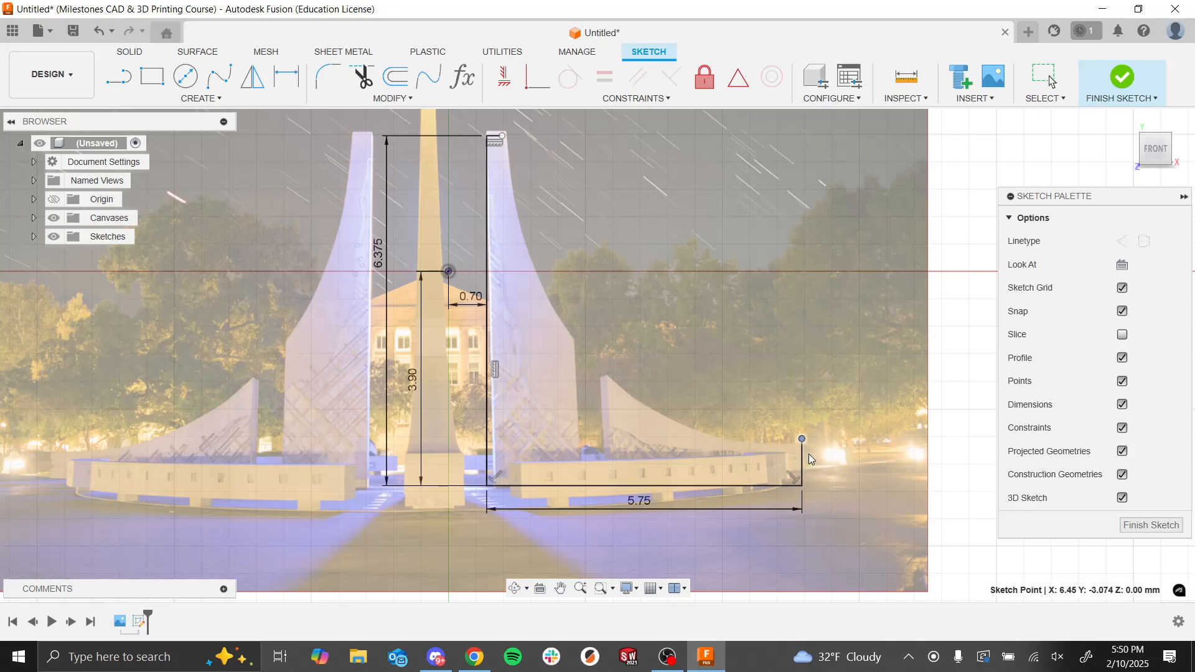
key(d)
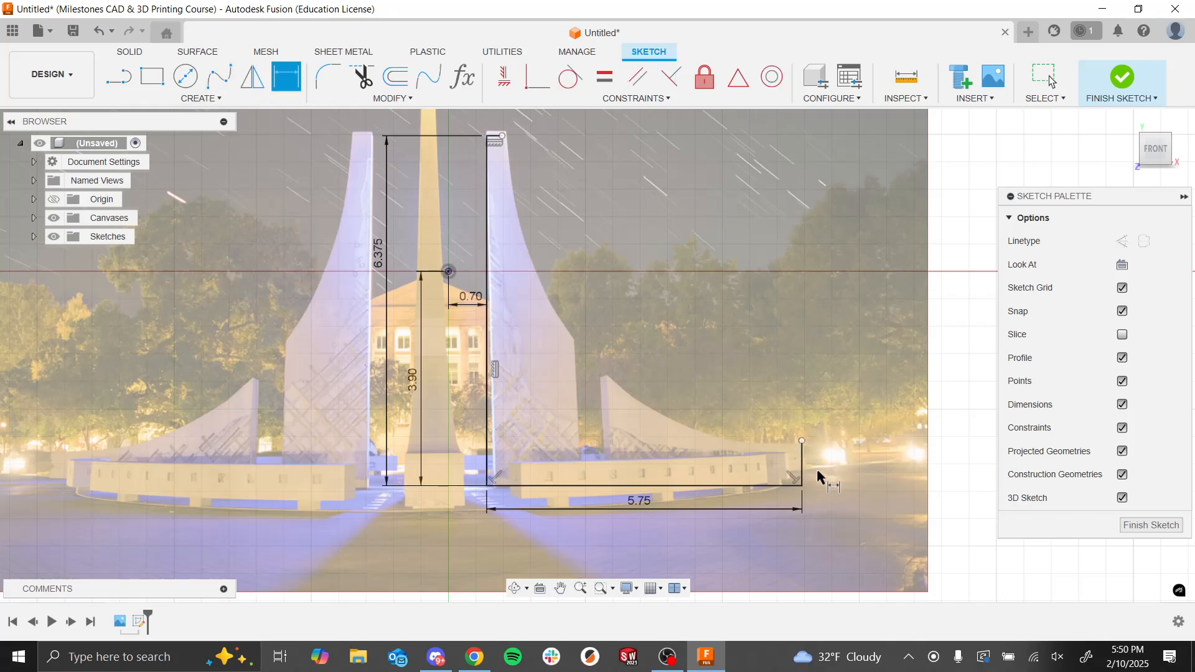
click(801, 468)
click(833, 464)
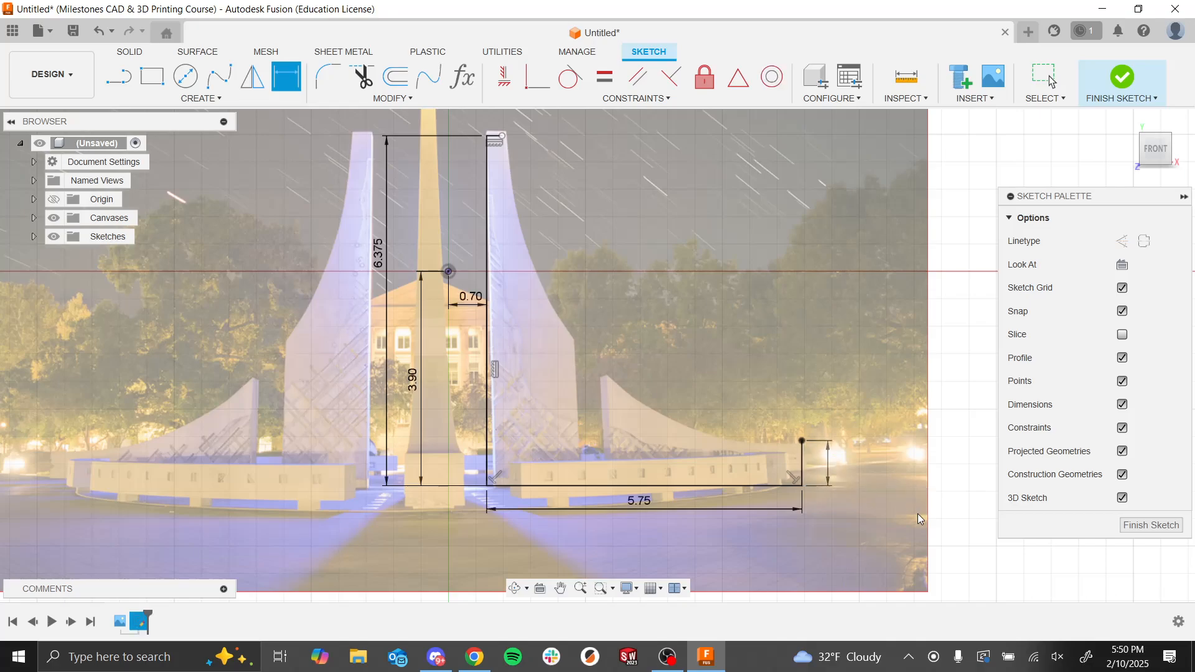
text(0.75)
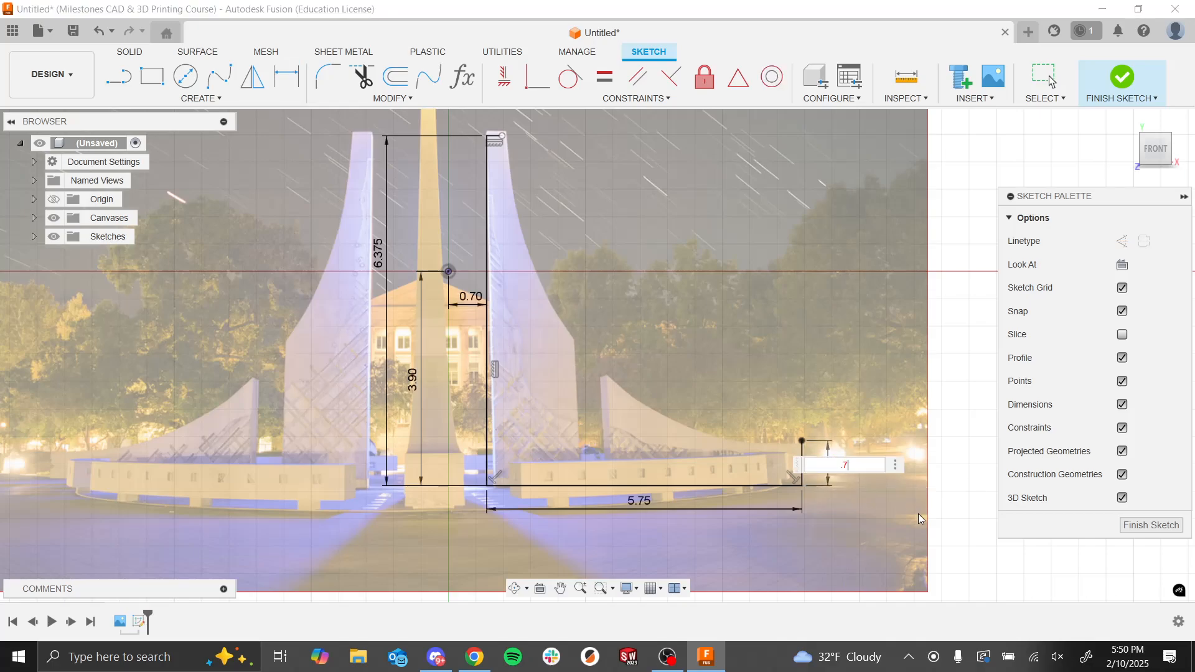
key(Return)
Step: Dimension the right tower's top line and set its length to 0.375 mm
scroll(695, 334, down, 4)
scroll(685, 290, up, 5)
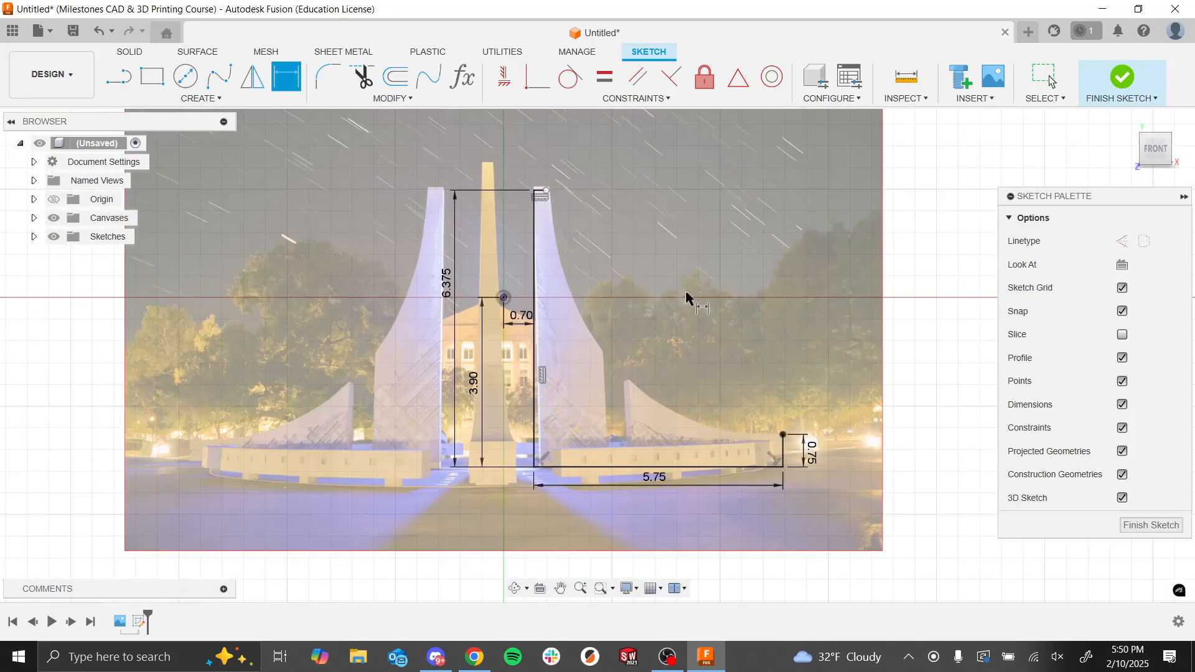
scroll(591, 243, down, 2)
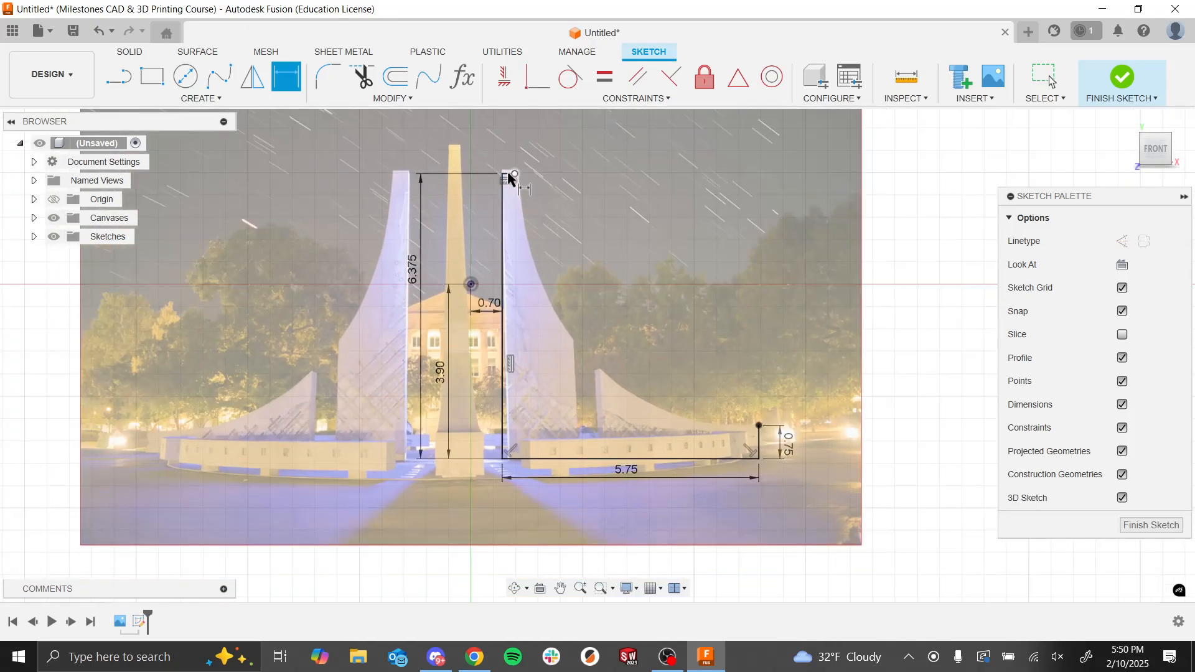
scroll(516, 187, down, 1)
scroll(521, 183, up, 4)
scroll(521, 183, up, 1)
click(495, 156)
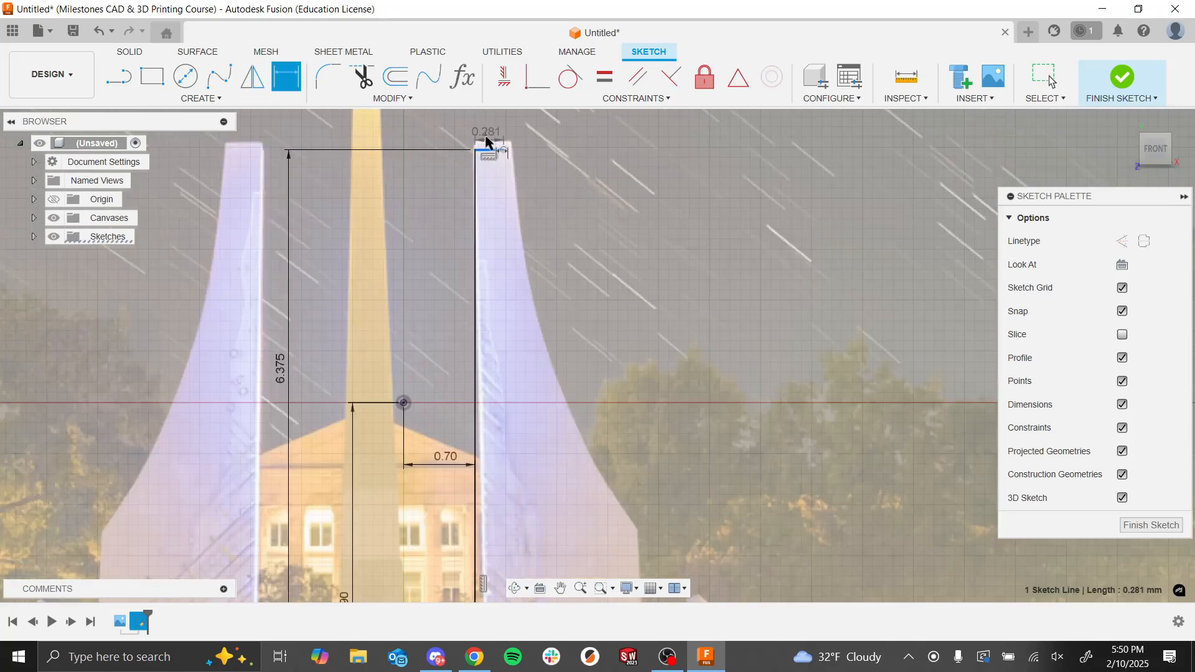
click(496, 144)
key(BackSpace)
text(.37)
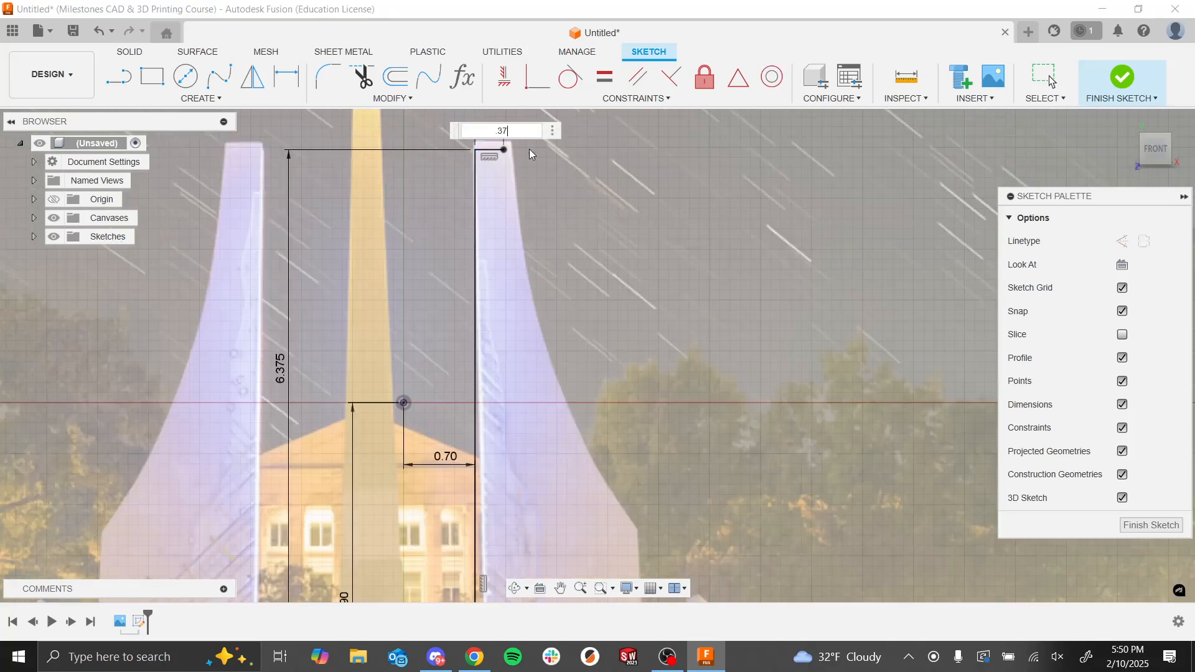
text(5)
key(Return)
Step: Start a fit point spline at the free end of the right tower's top line and place fit points down the tower's curved outer edge
scroll(532, 187, down, 6)
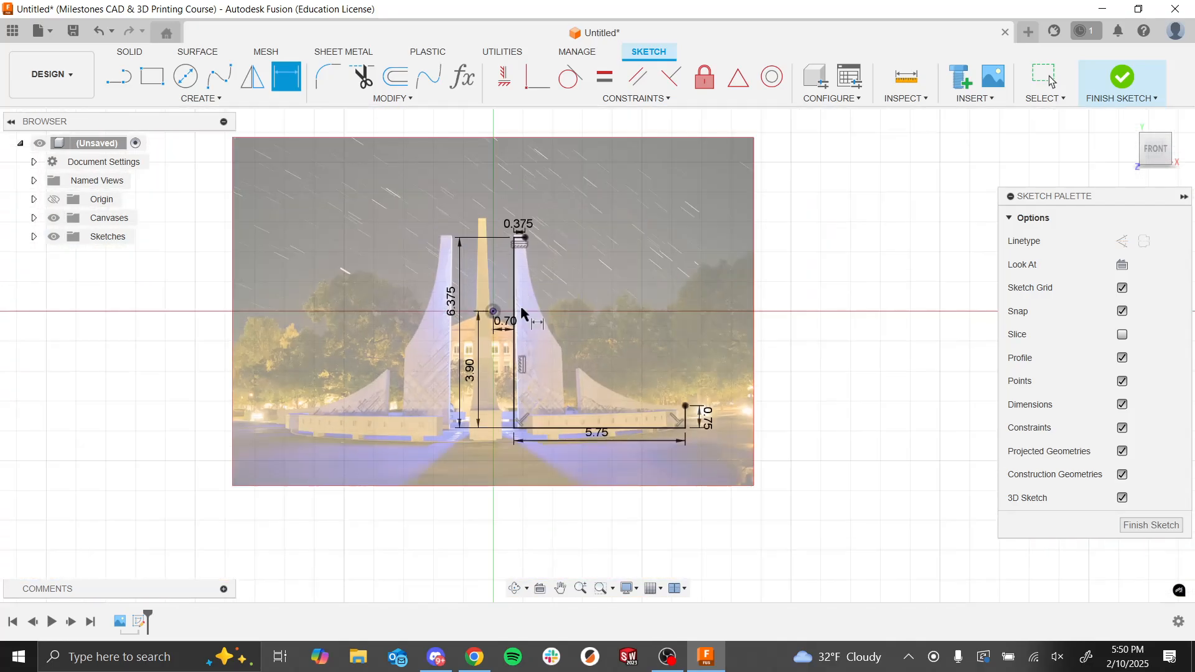
scroll(522, 313, down, 1)
scroll(626, 392, up, 3)
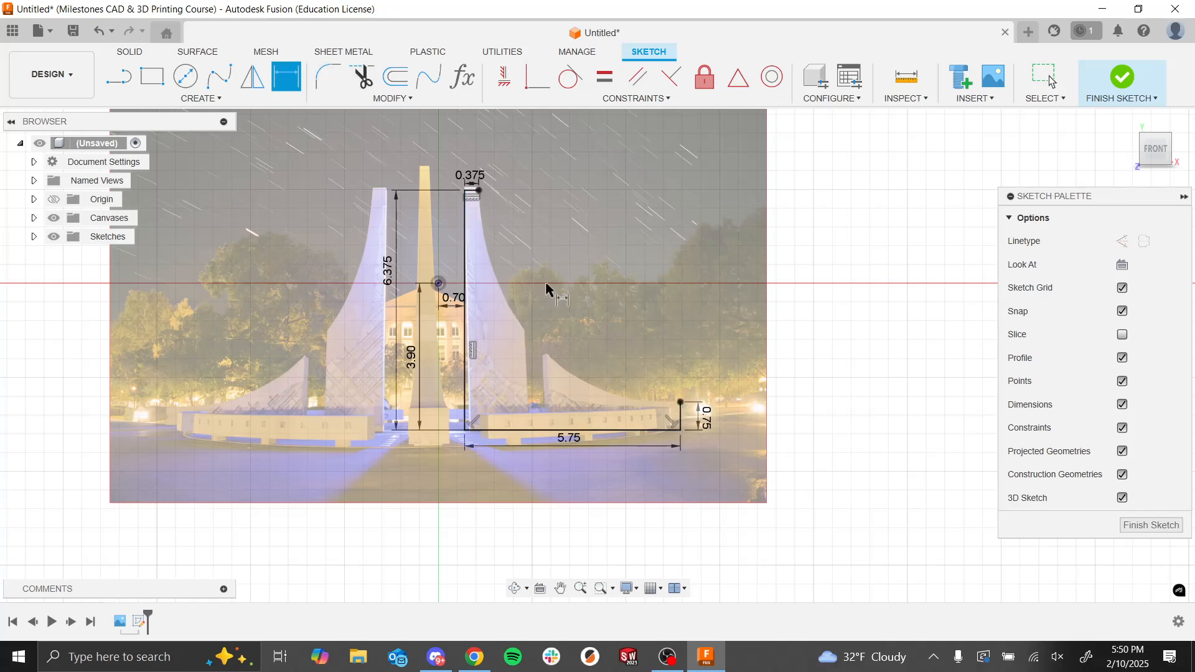
click(226, 101)
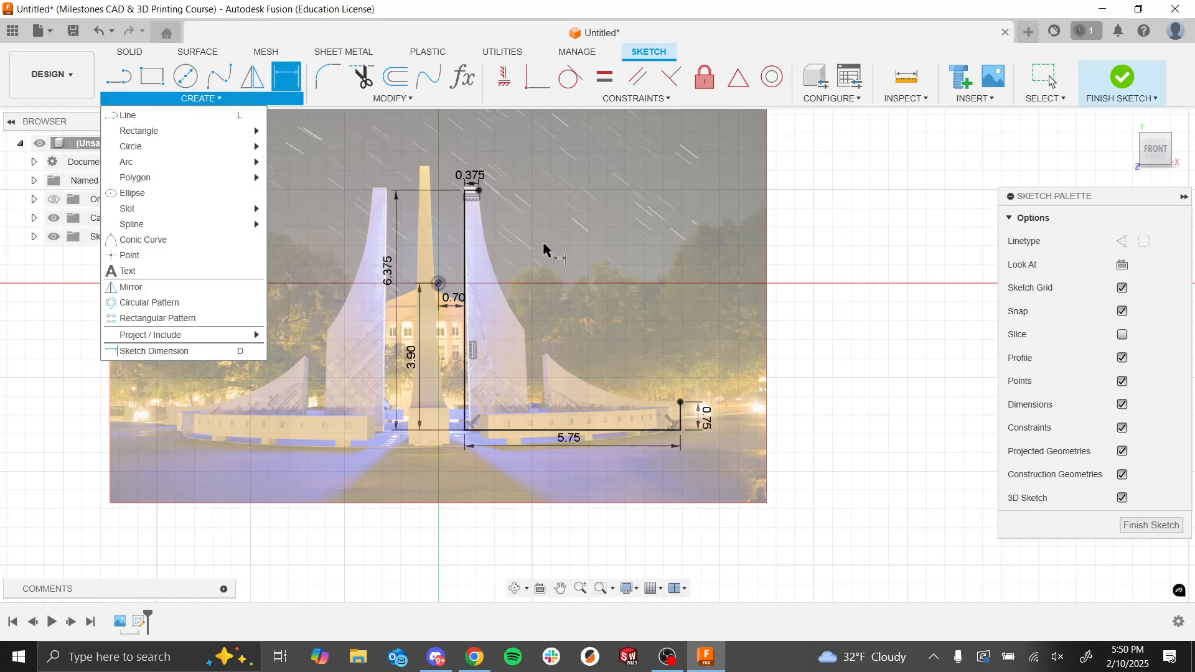
key(Escape)
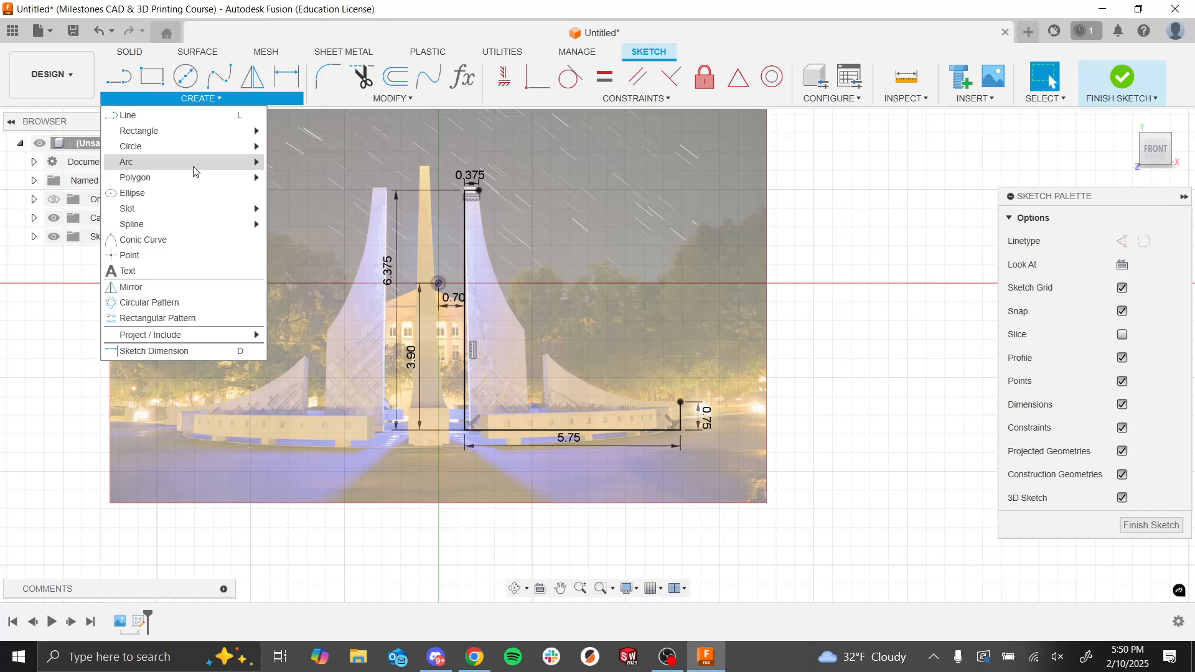
mouse_move(195, 169)
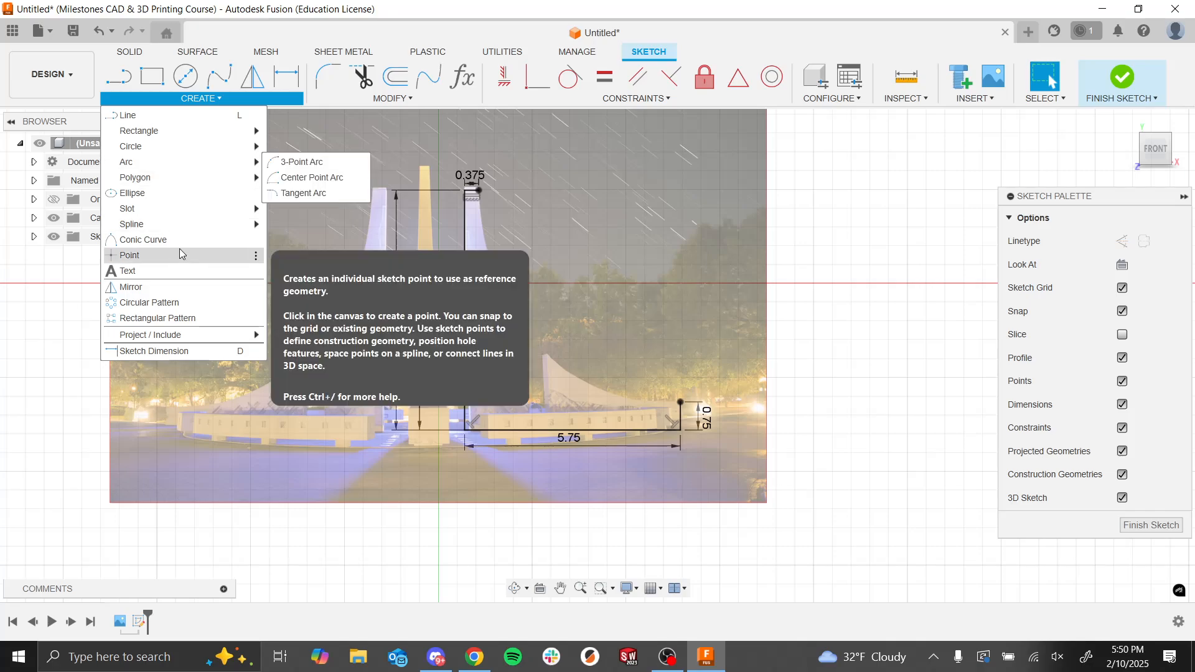
mouse_move(187, 232)
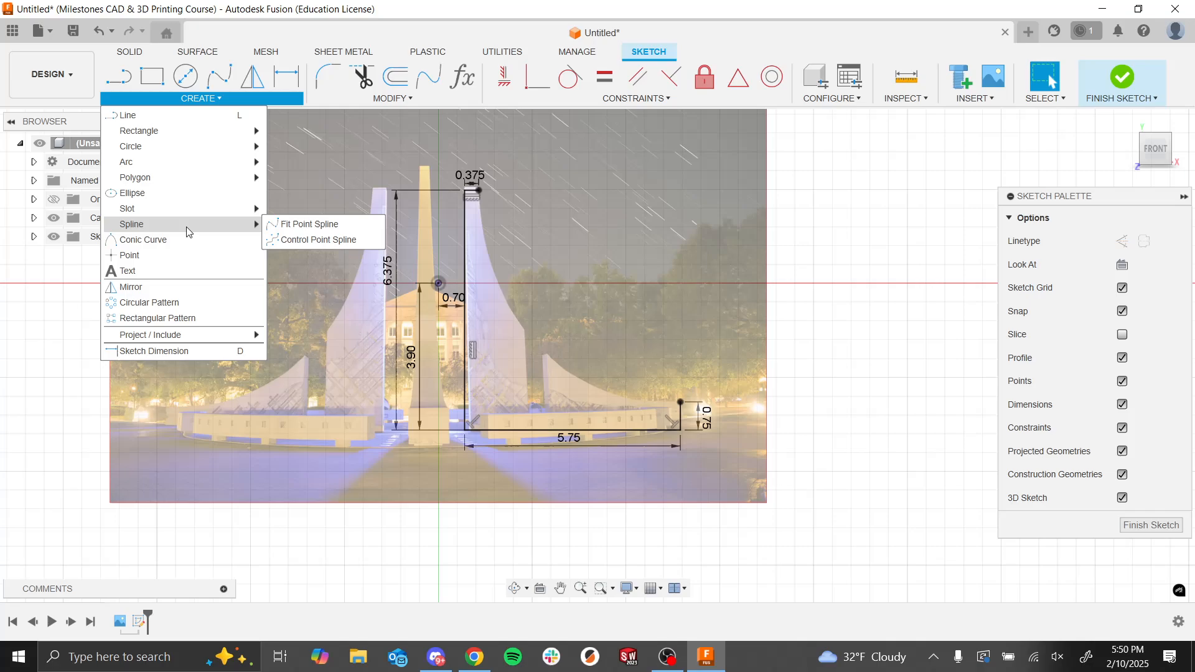
click(287, 225)
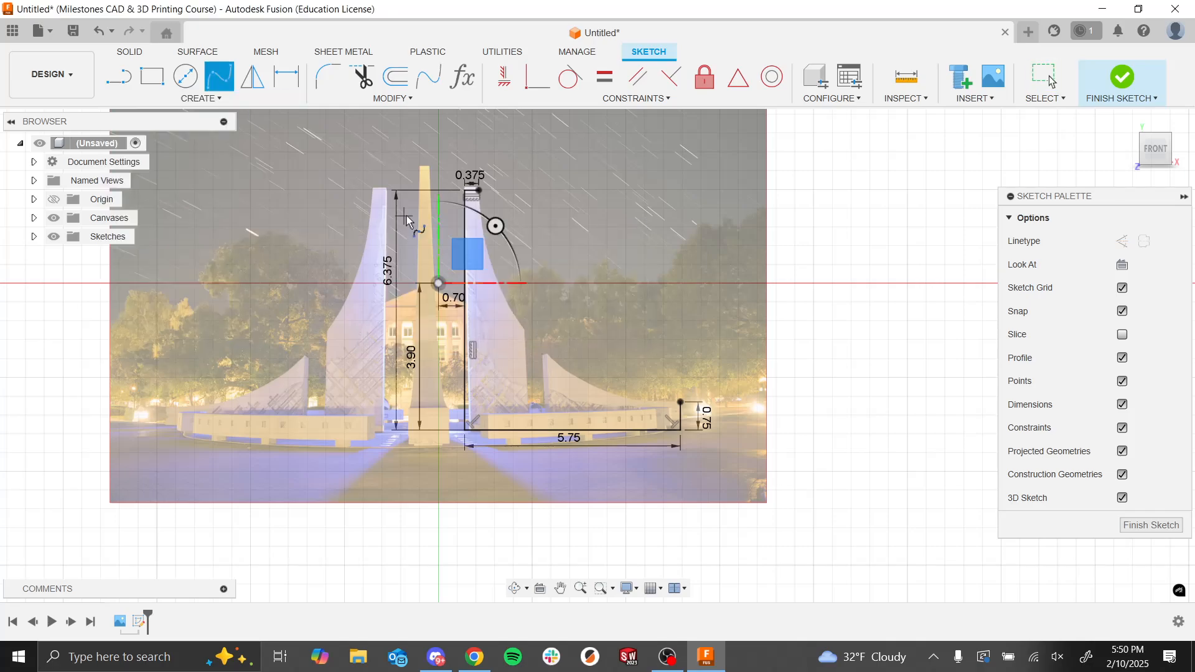
click(479, 190)
scroll(501, 261, down, 3)
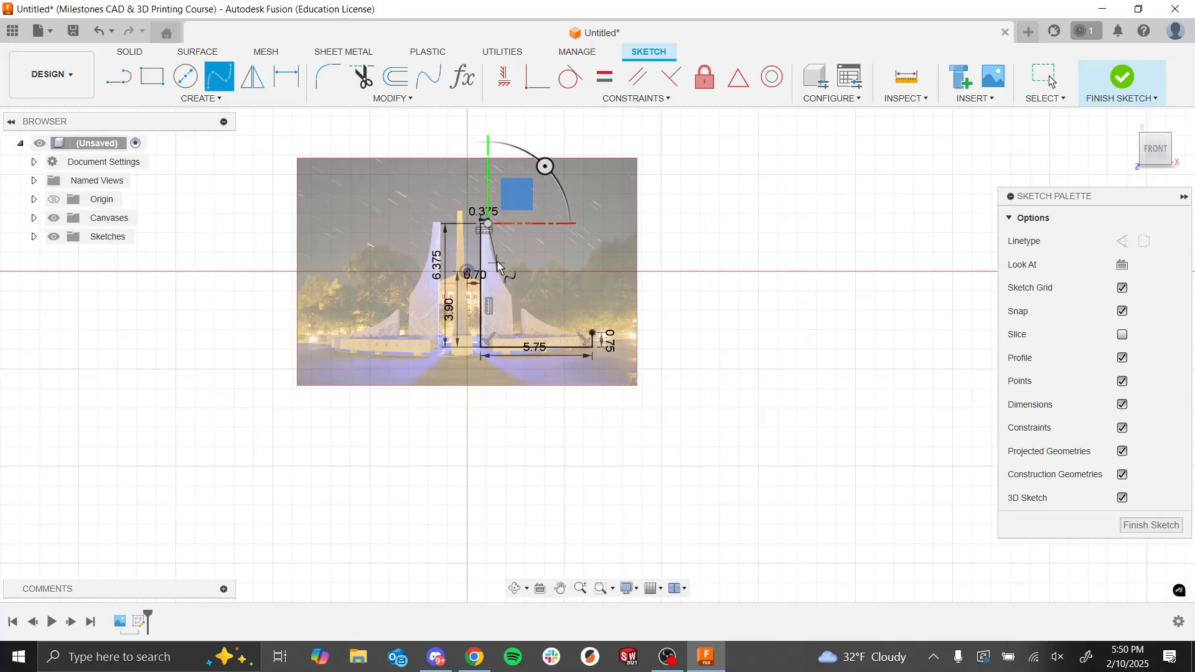
scroll(507, 280, up, 5)
scroll(435, 399, down, 6)
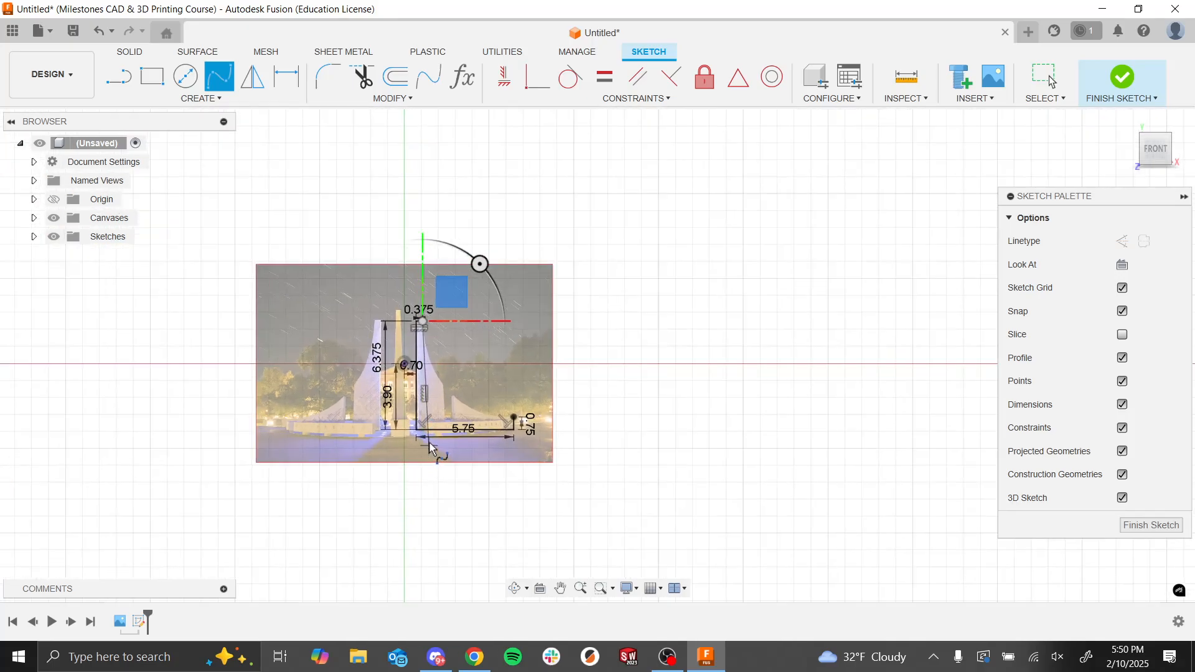
scroll(435, 436, up, 5)
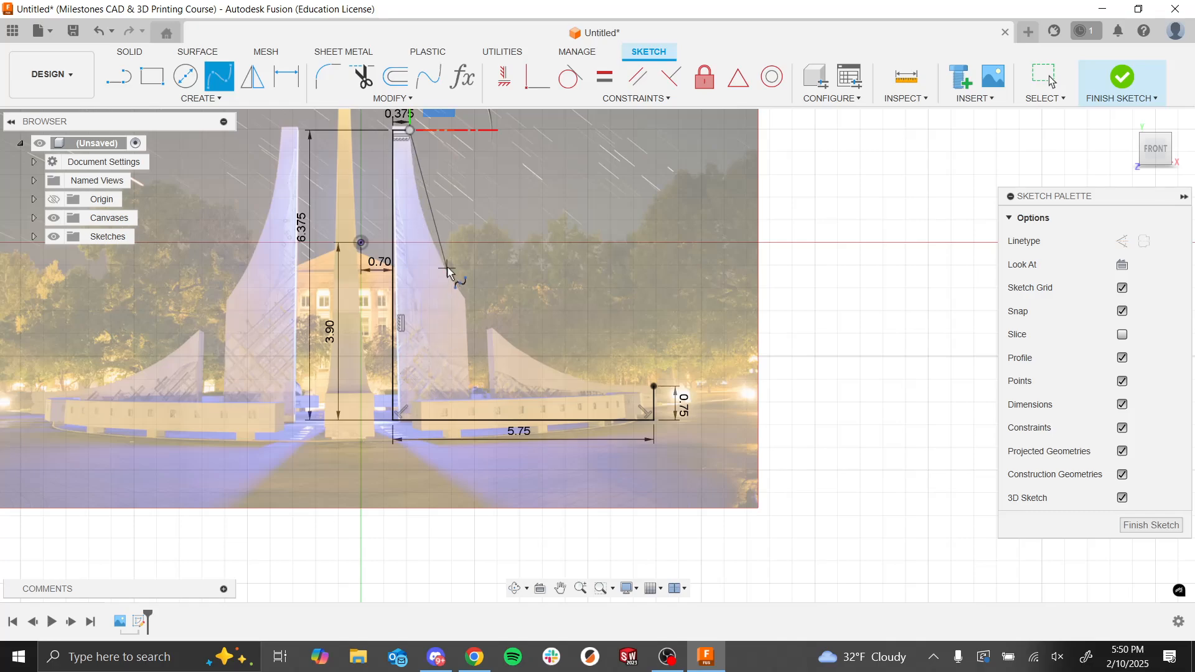
click(417, 193)
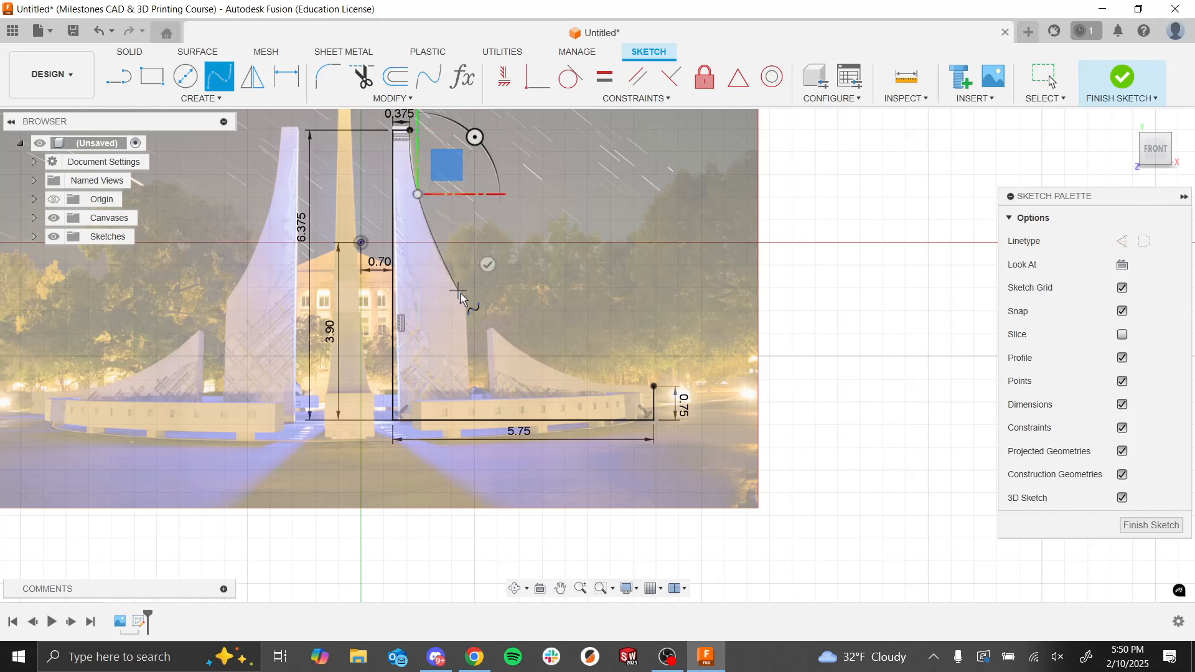
scroll(474, 311, down, 1)
scroll(472, 308, up, 3)
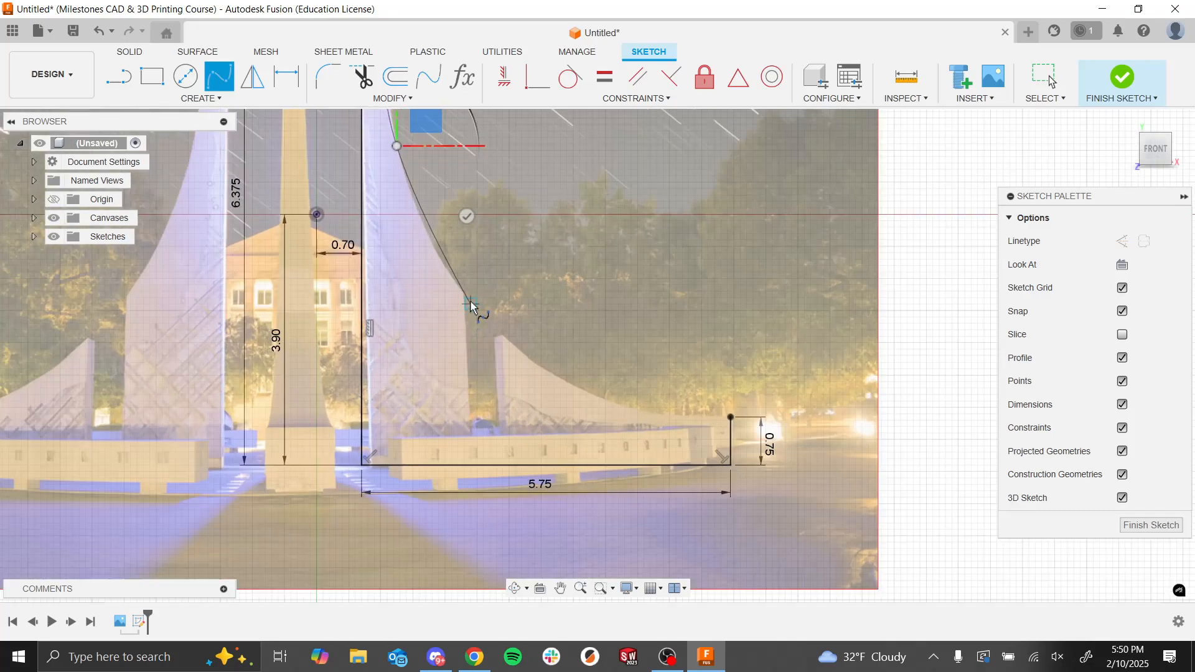
click(464, 297)
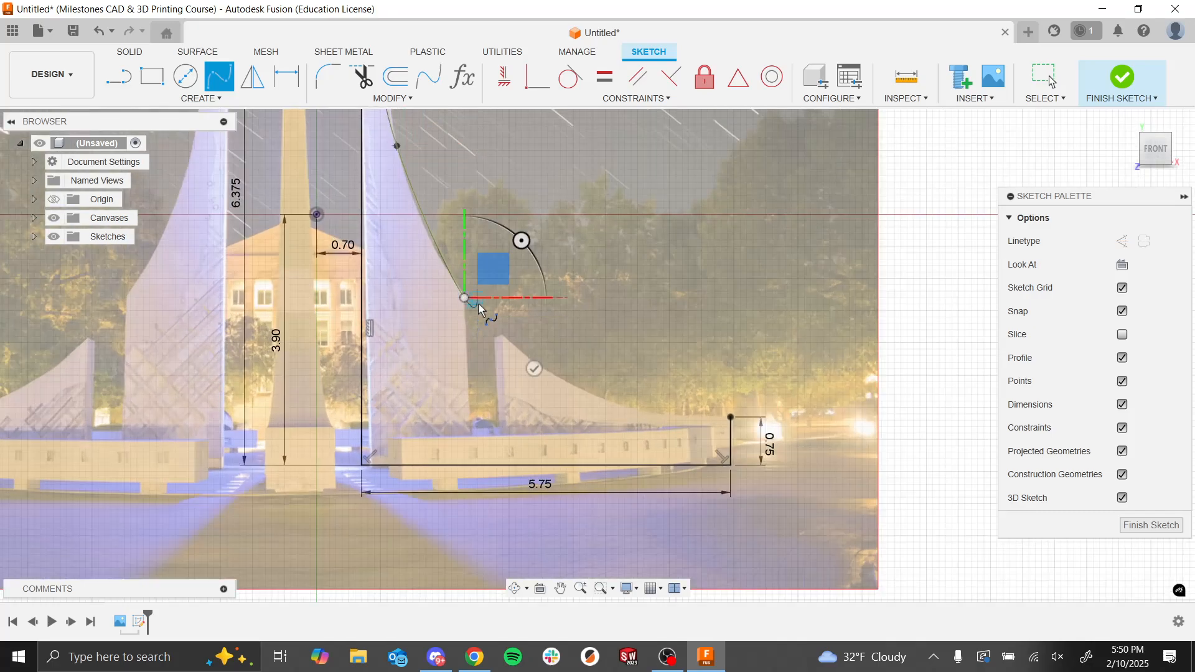
Step: Continue the spline along the right outer wall's curved top edge and finish it at the upper end of the 0.75 mm vertical line
click(503, 336)
click(573, 389)
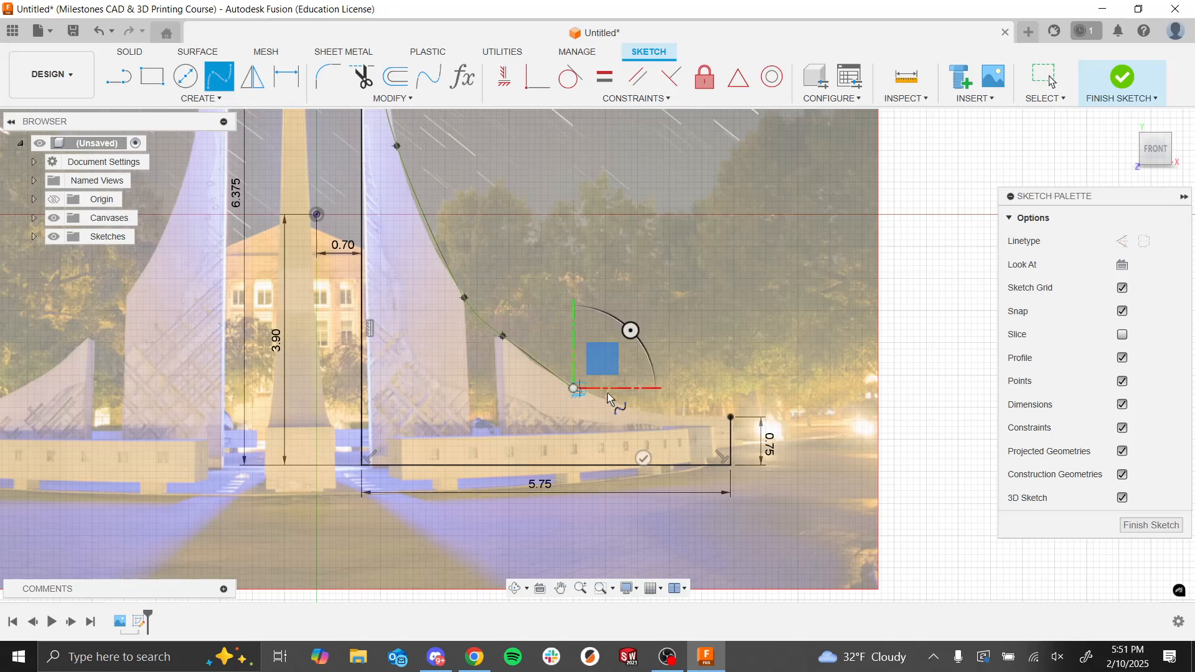
click(682, 421)
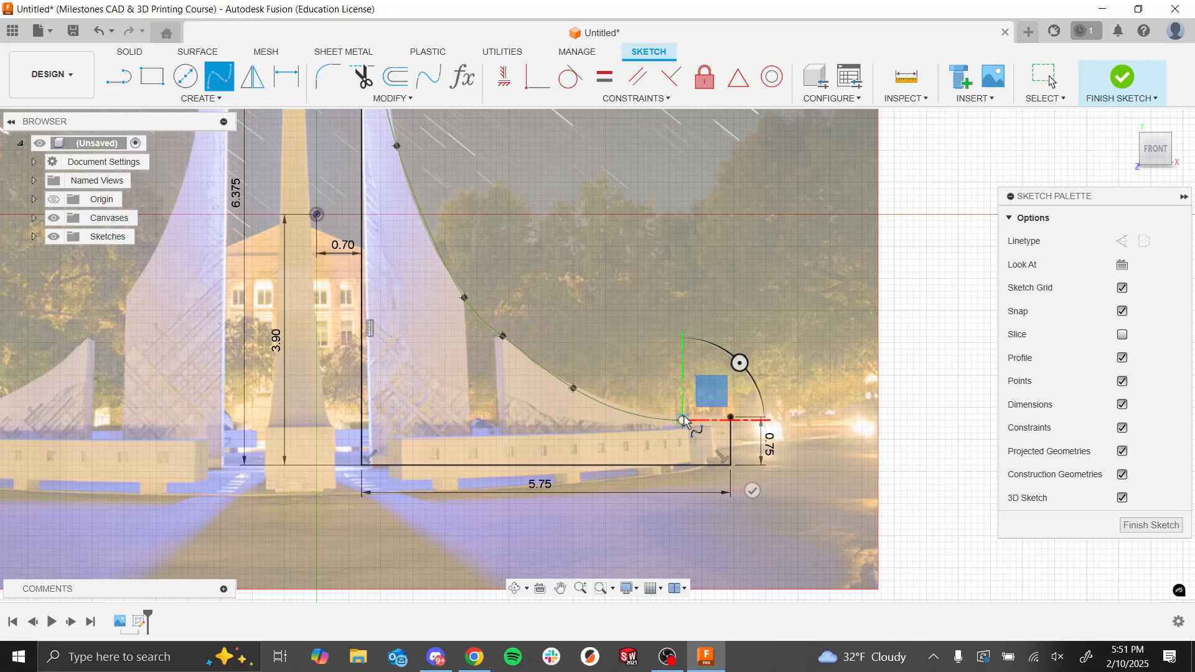
click(732, 418)
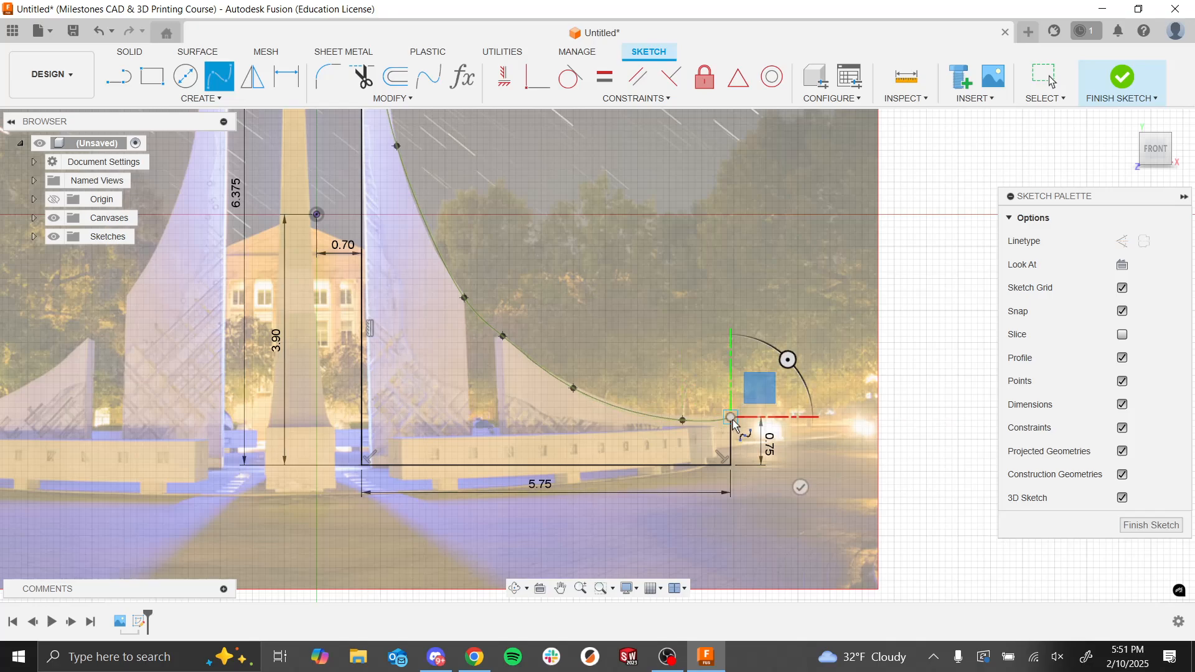
click(801, 486)
scroll(660, 401, up, 3)
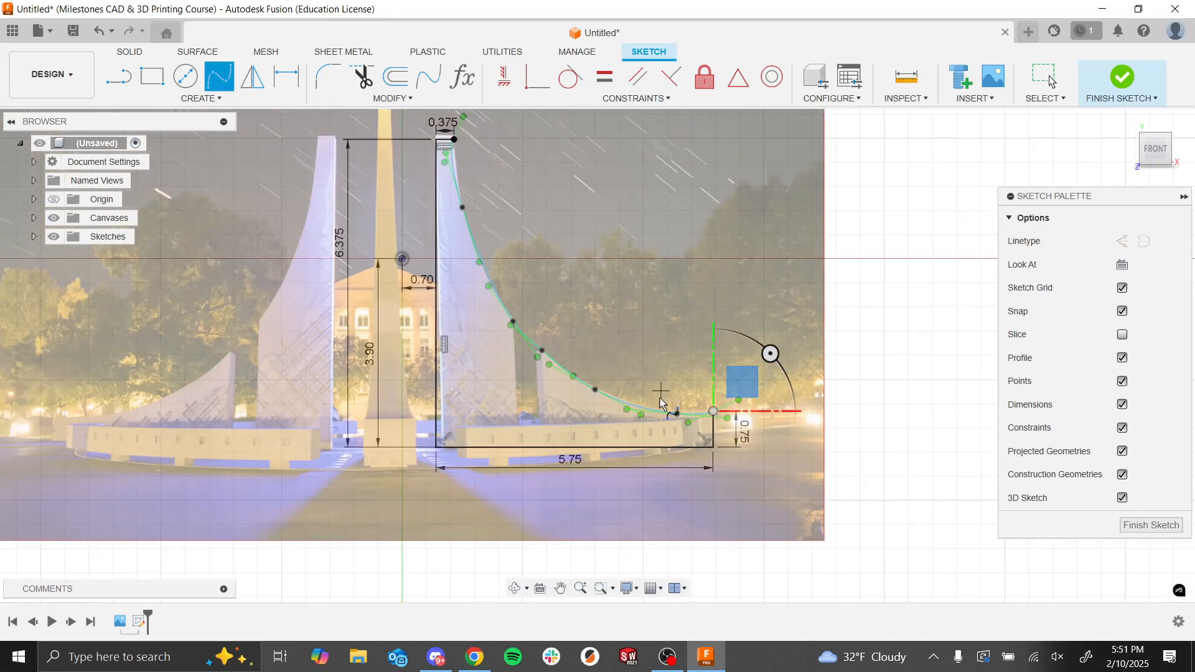
scroll(487, 431, down, 4)
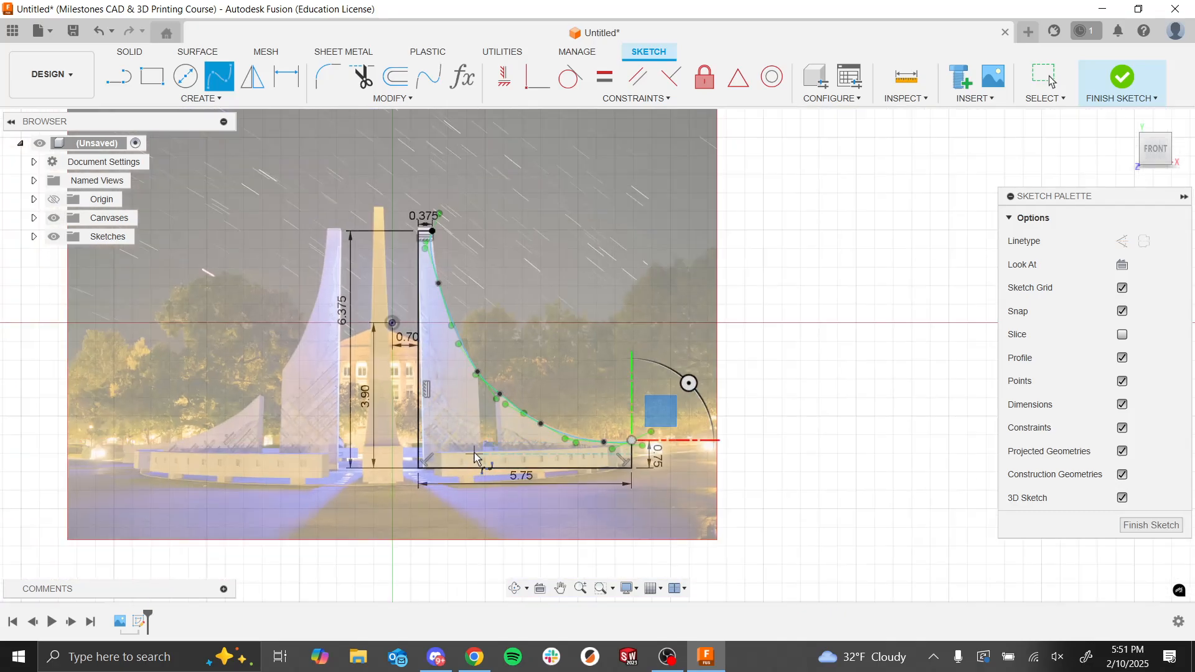
Step: Hide the canvas photo to check that the sketched tower and wall profile is closed, and show it again
scroll(299, 156, up, 3)
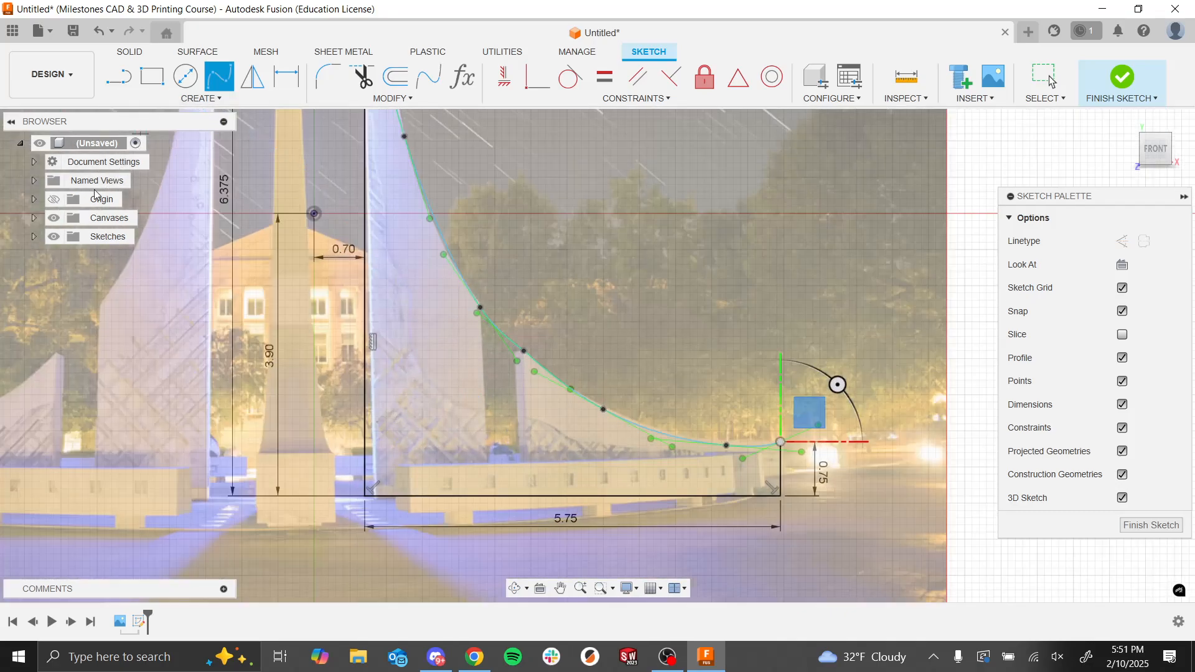
click(54, 217)
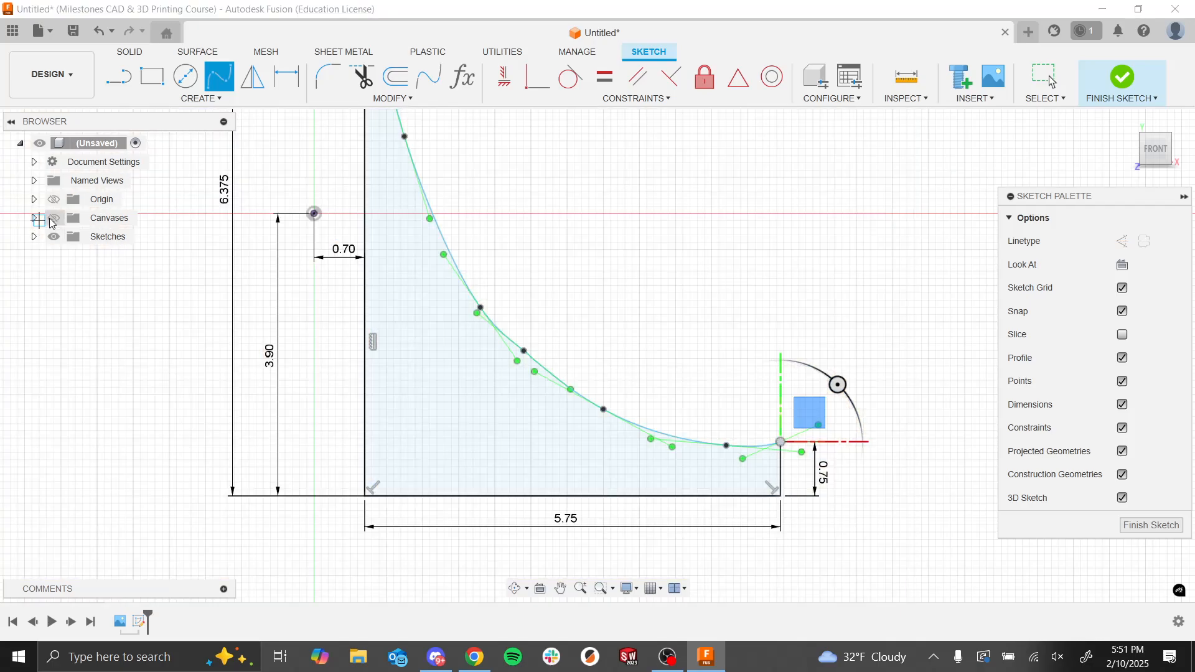
scroll(540, 416, down, 3)
scroll(421, 352, up, 3)
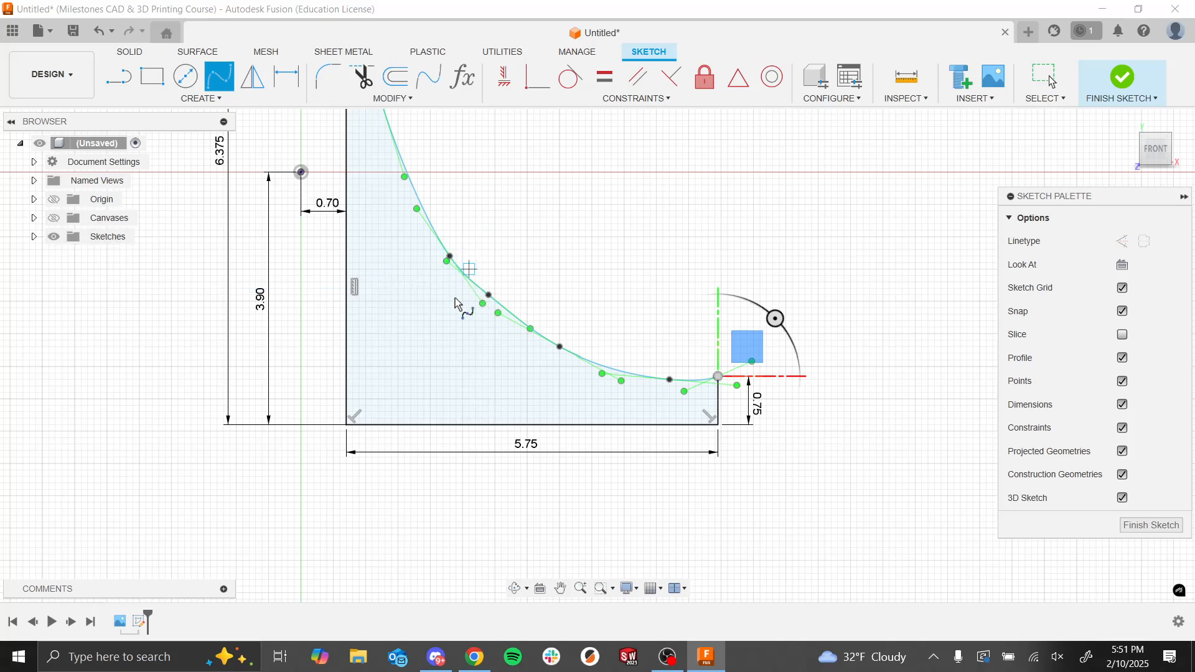
click(53, 218)
Step: Draw two vertical lines from neighbouring spline fit points down to the base line, along the gap between the tower and the low wall
click(118, 75)
click(451, 257)
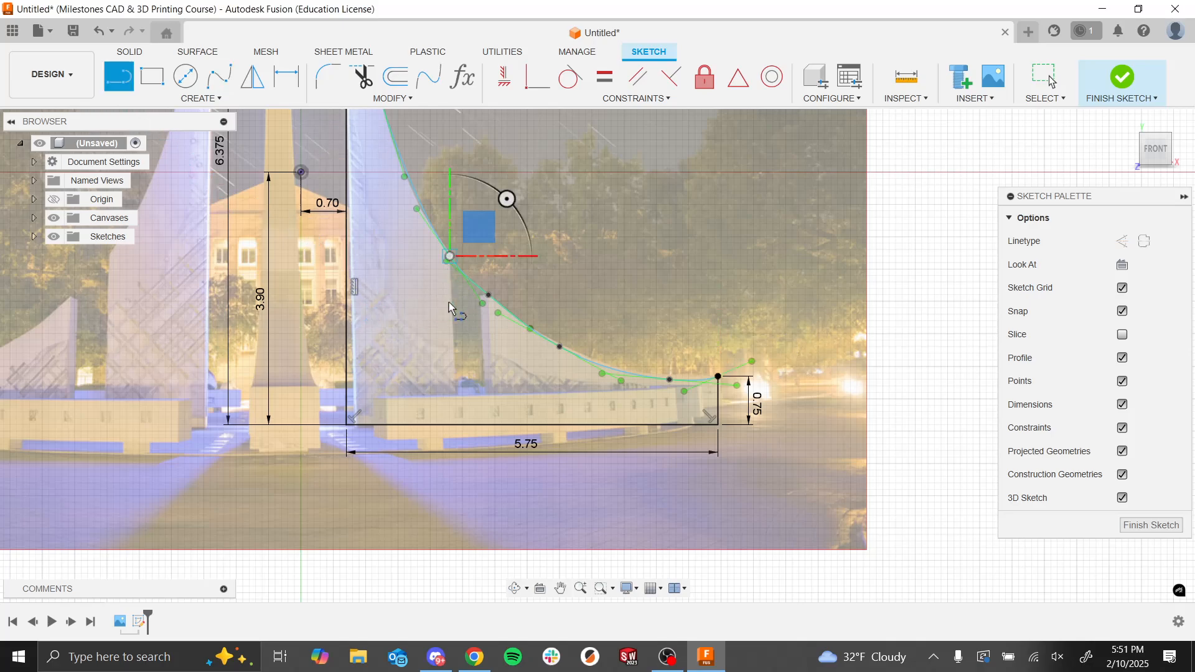
double_click(450, 425)
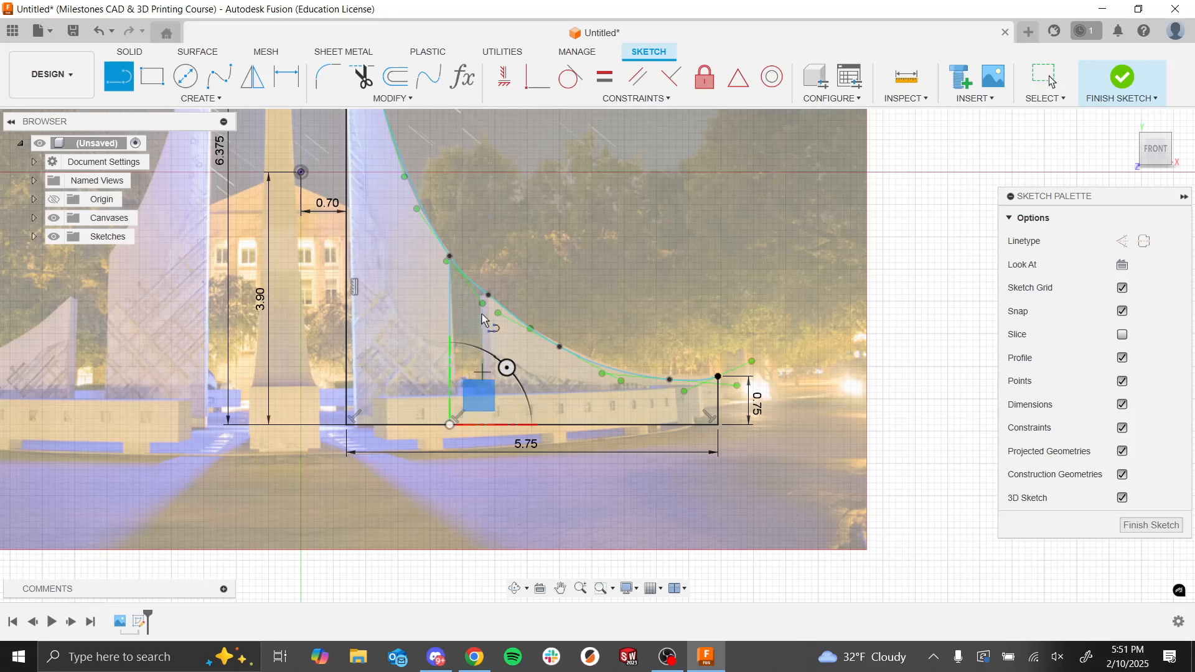
click(489, 294)
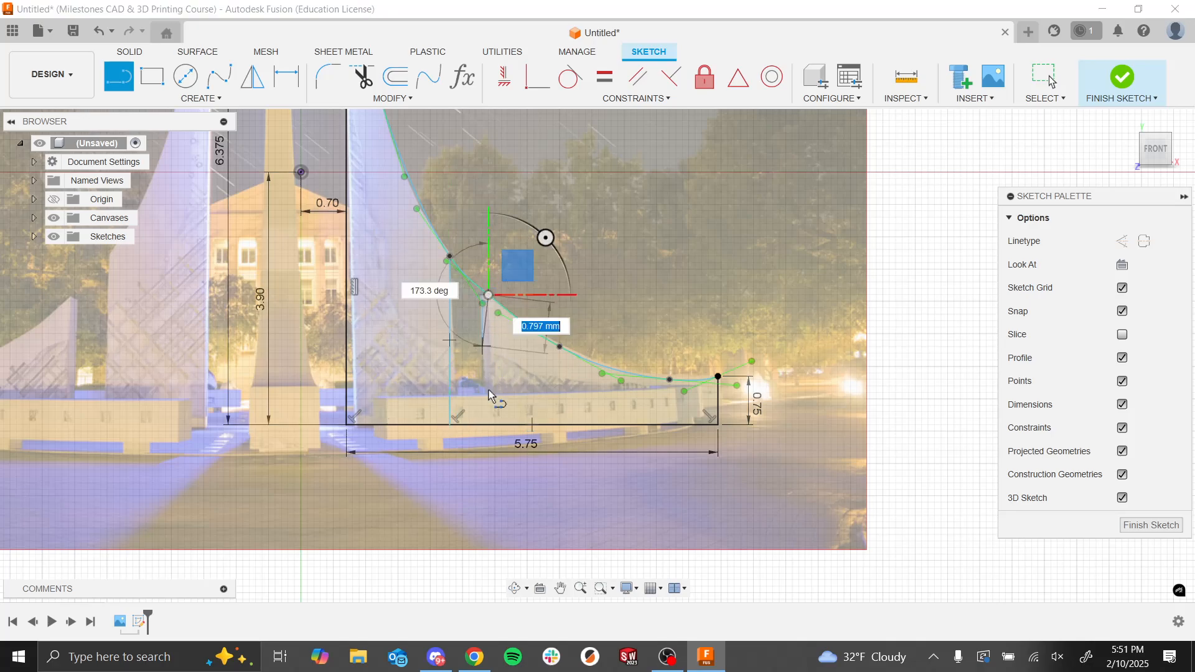
double_click(491, 425)
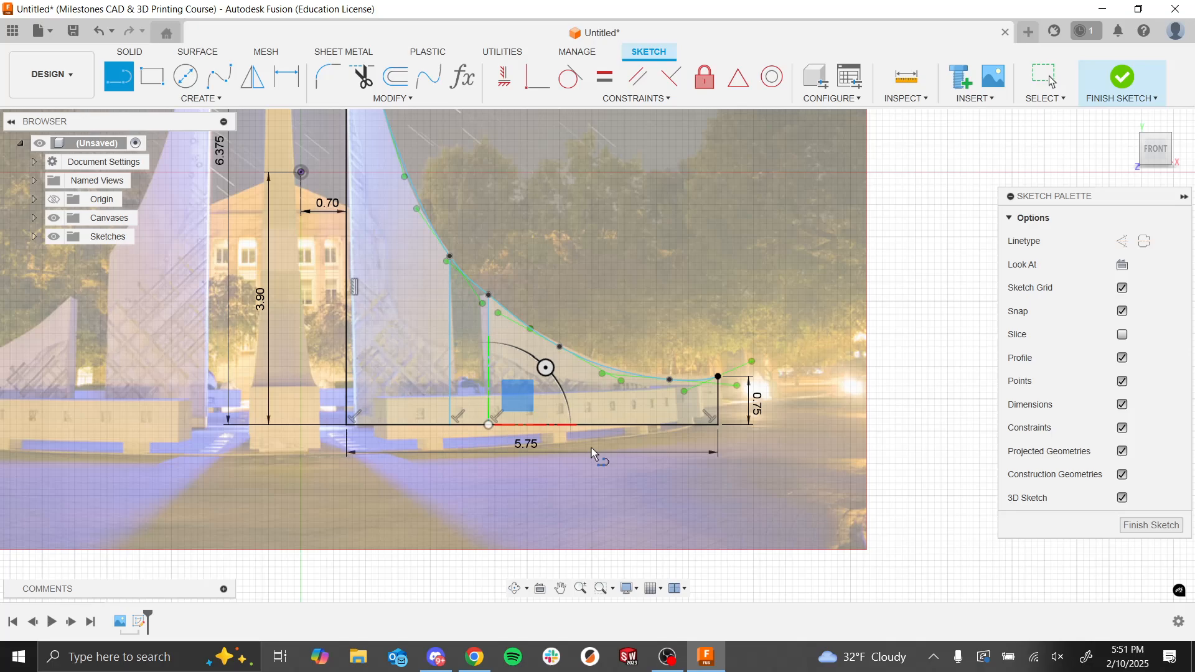
key(Escape)
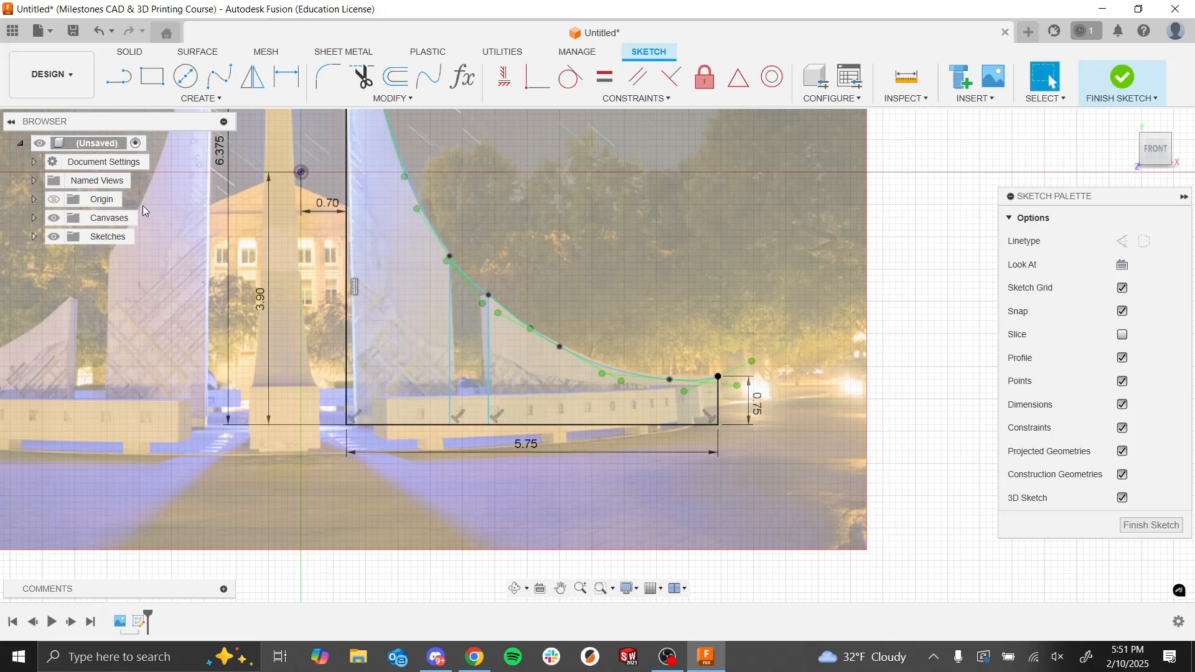
Step: Hide the canvas and dimension the nearer vertical gap line 1.6 mm from the tower's straight inner edge
click(54, 218)
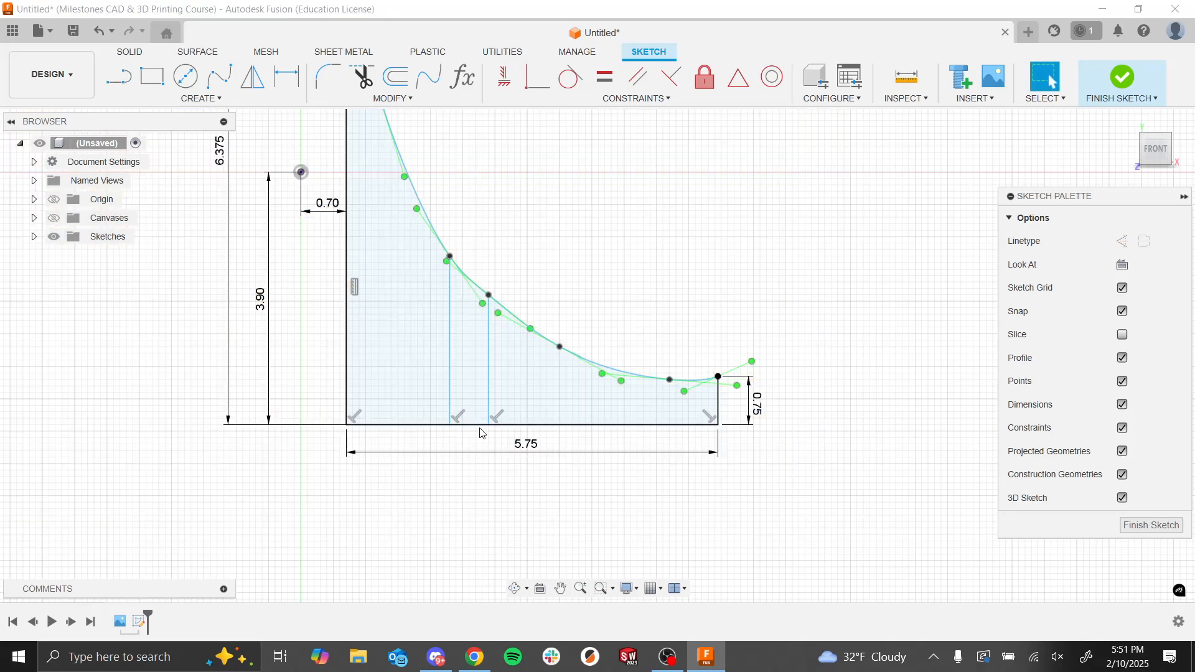
scroll(473, 433, down, 3)
scroll(473, 405, up, 5)
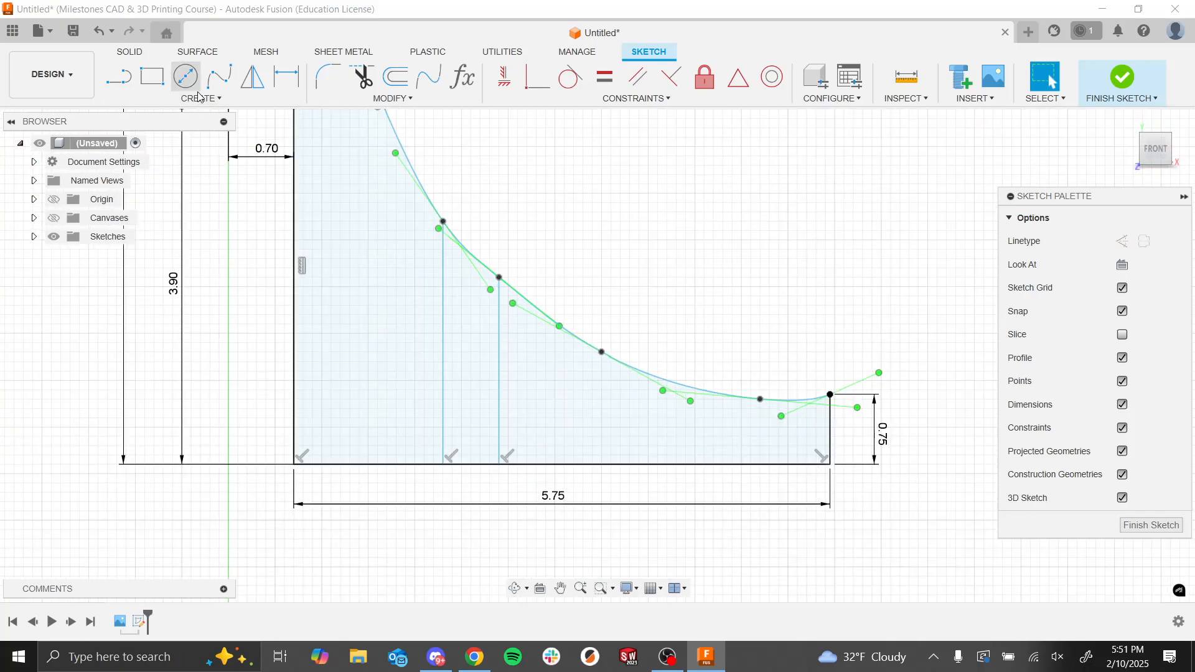
key(d)
click(442, 408)
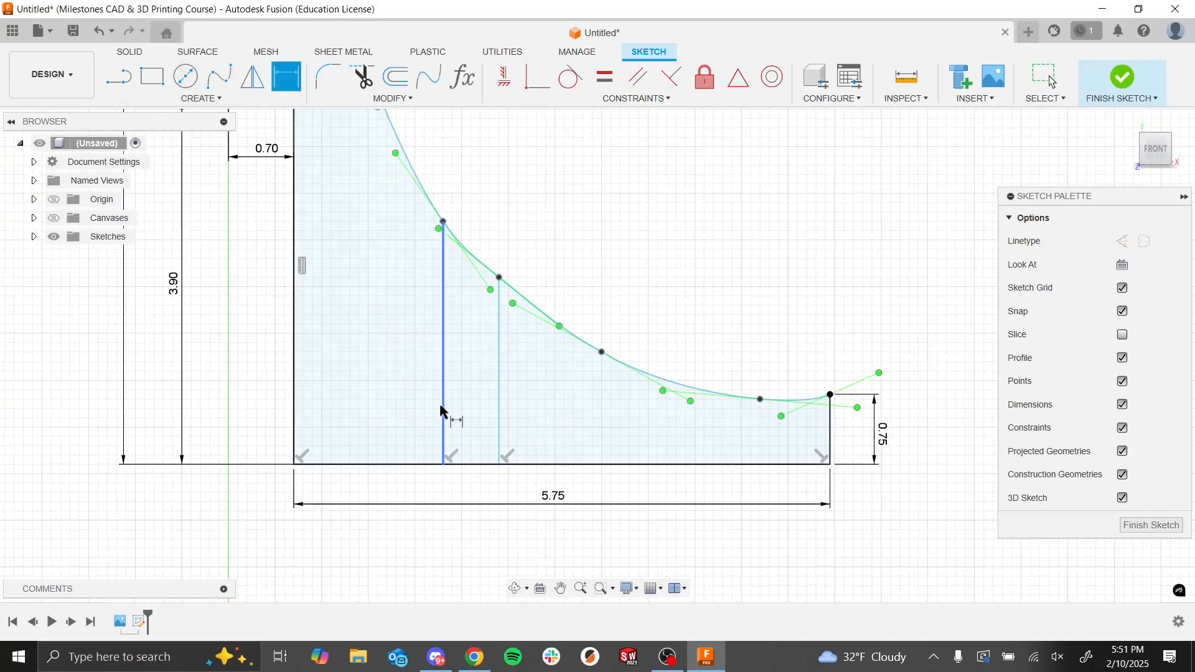
click(296, 400)
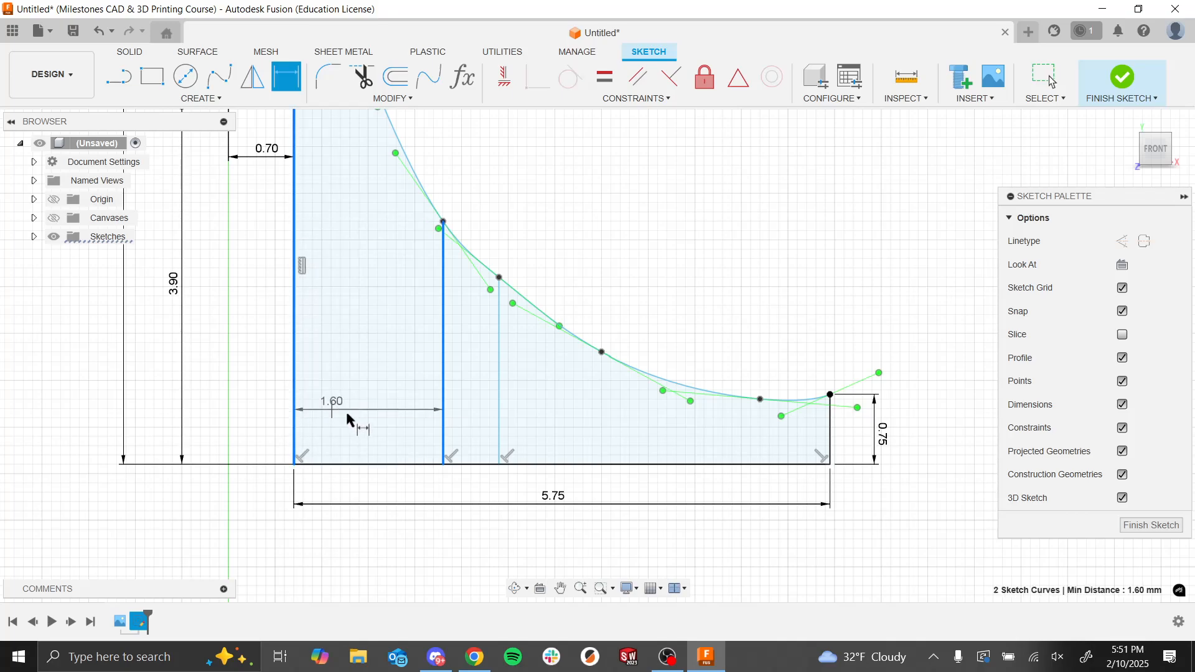
click(364, 423)
text(1.6)
key(Return)
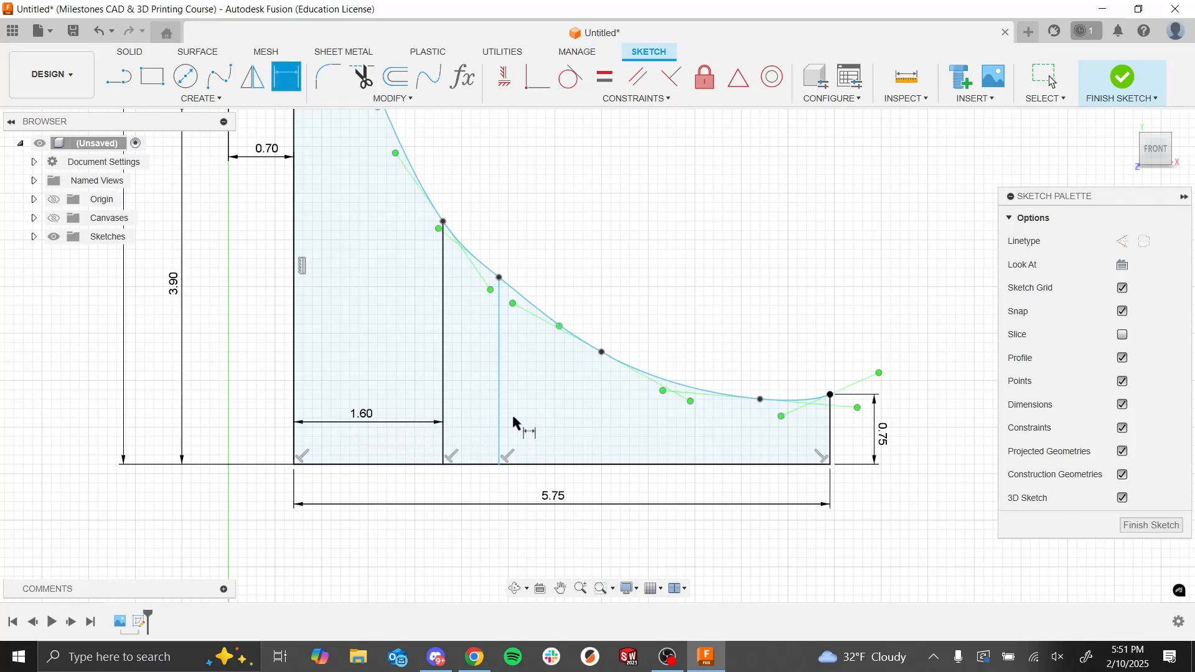
Step: Dimension the farther vertical gap line 2.20 mm from the tower's straight inner edge
click(500, 422)
click(292, 374)
click(387, 408)
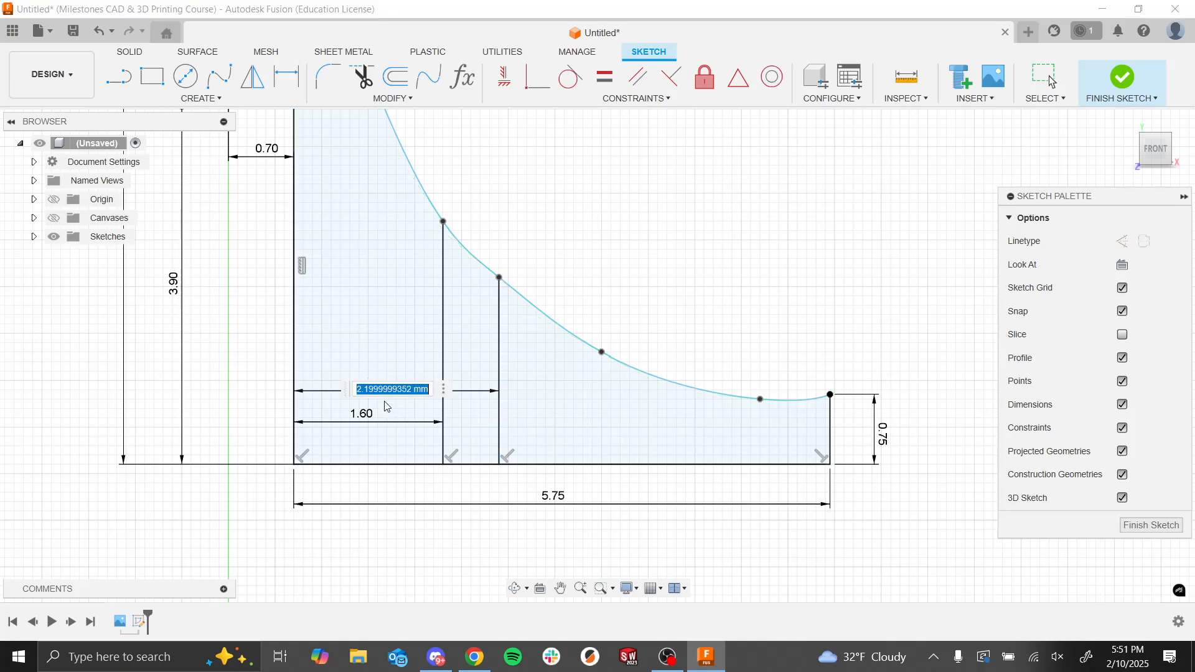
key(Return)
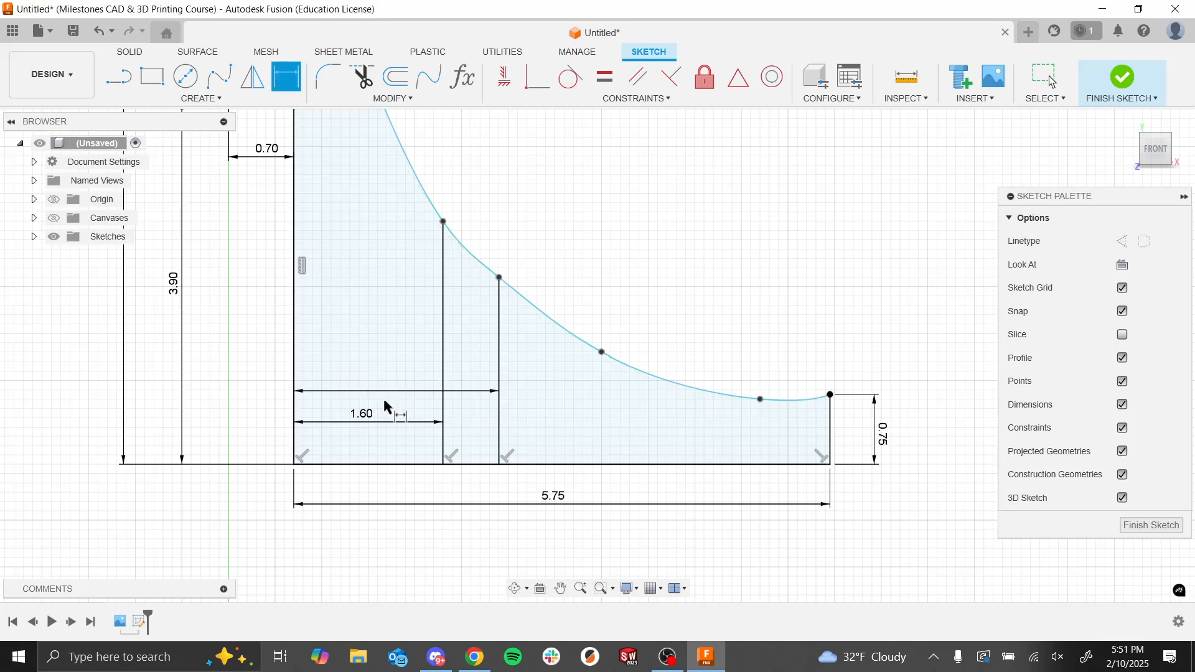
key(Escape)
Step: Trim the spline and base line segments between the two vertical lines to separate the tower from the low wall
scroll(483, 328, down, 2)
scroll(483, 329, down, 2)
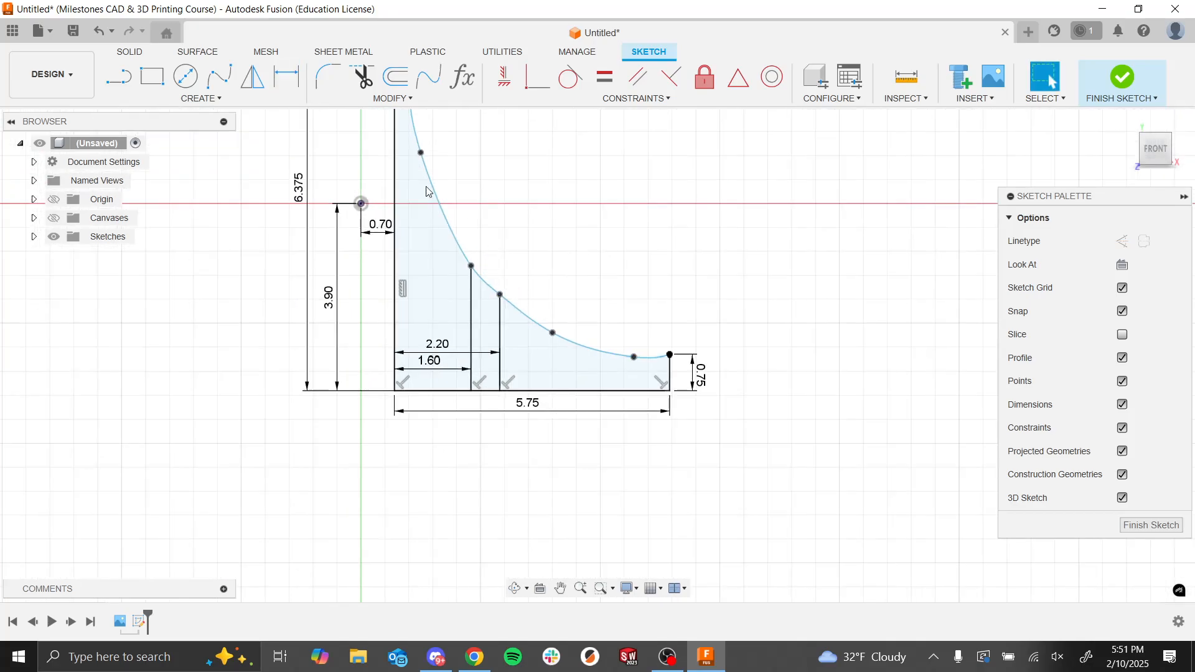
click(360, 76)
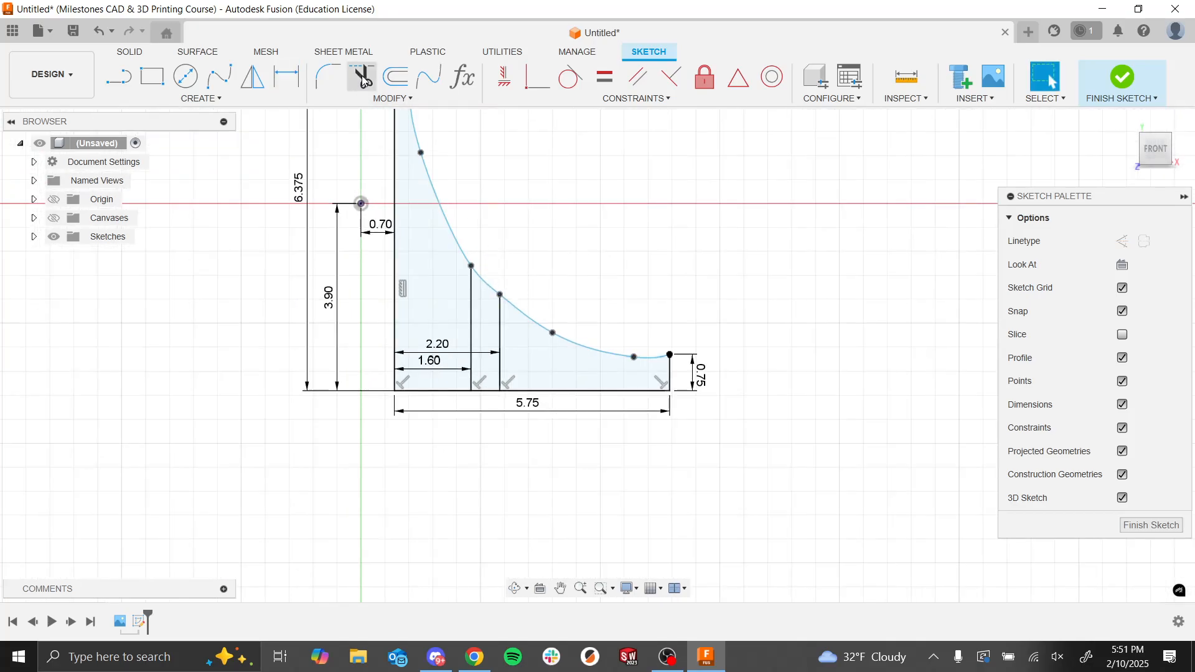
click(482, 280)
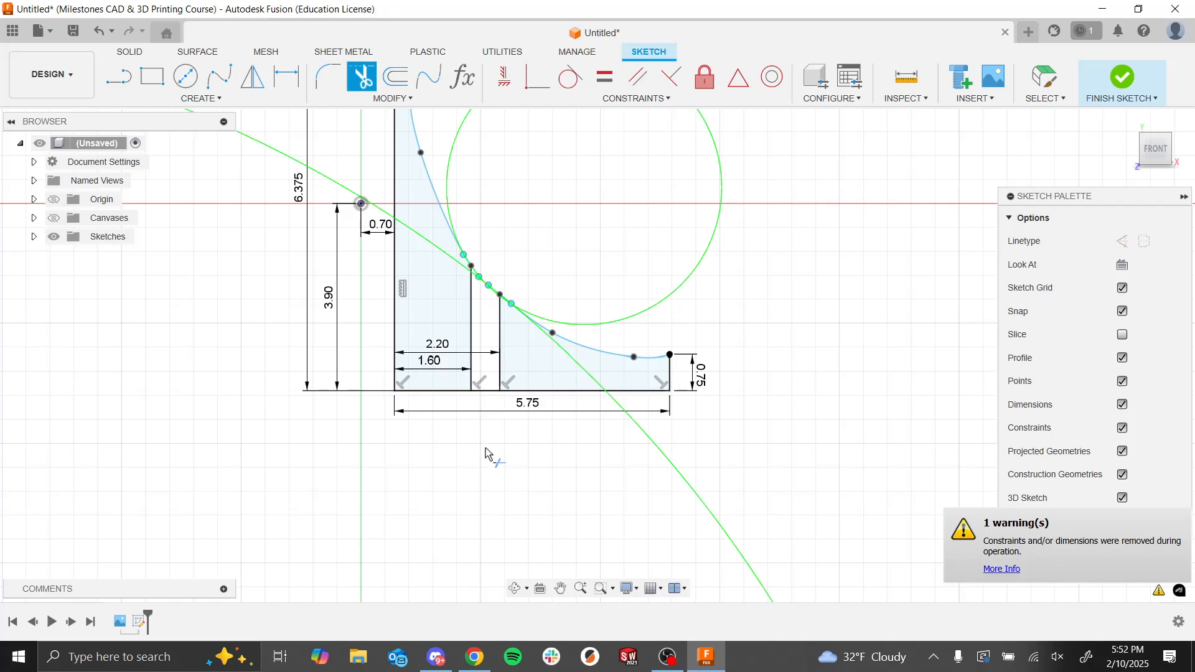
scroll(488, 473, down, 2)
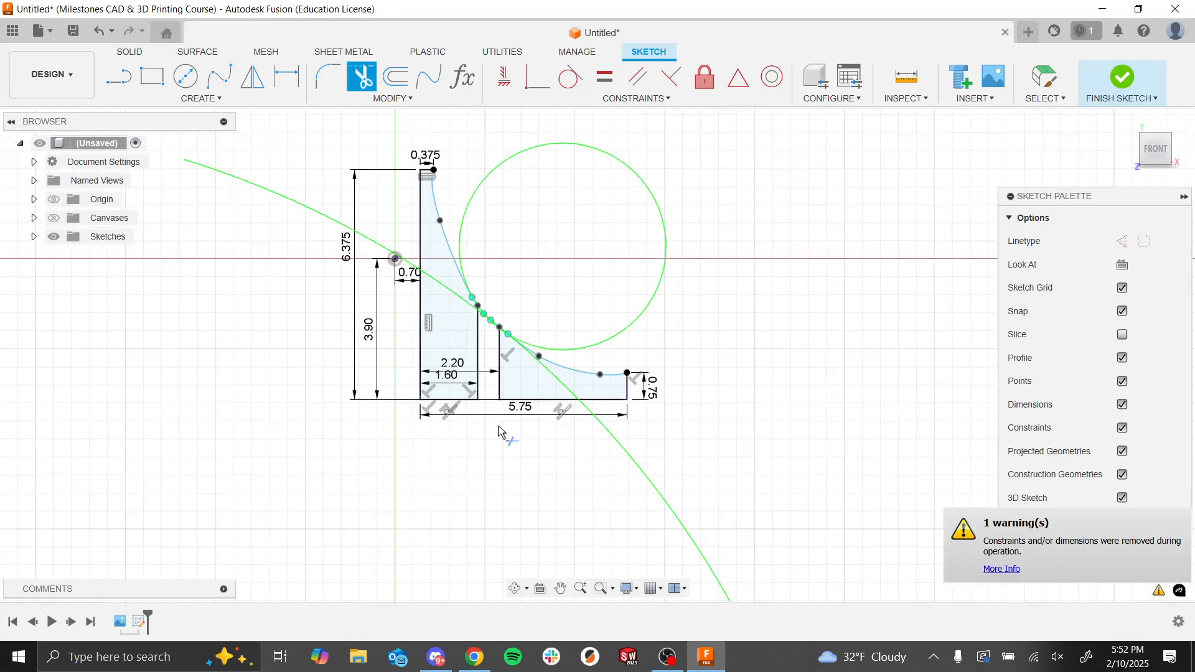
scroll(521, 333, up, 3)
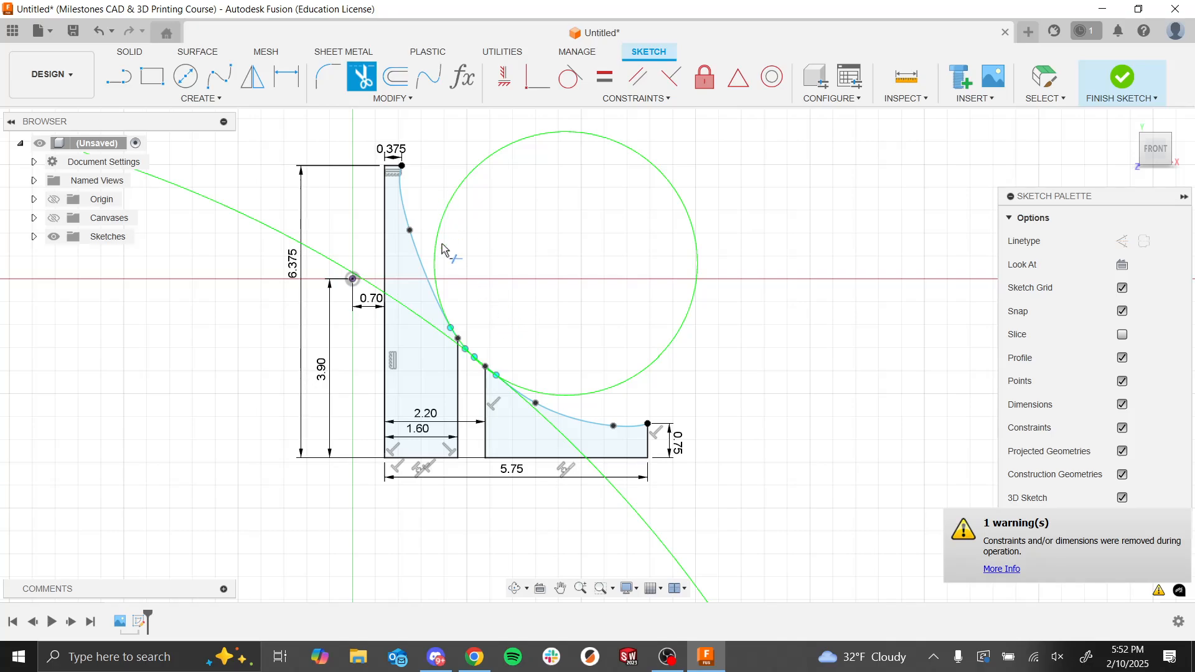
scroll(440, 229, down, 2)
scroll(429, 227, up, 2)
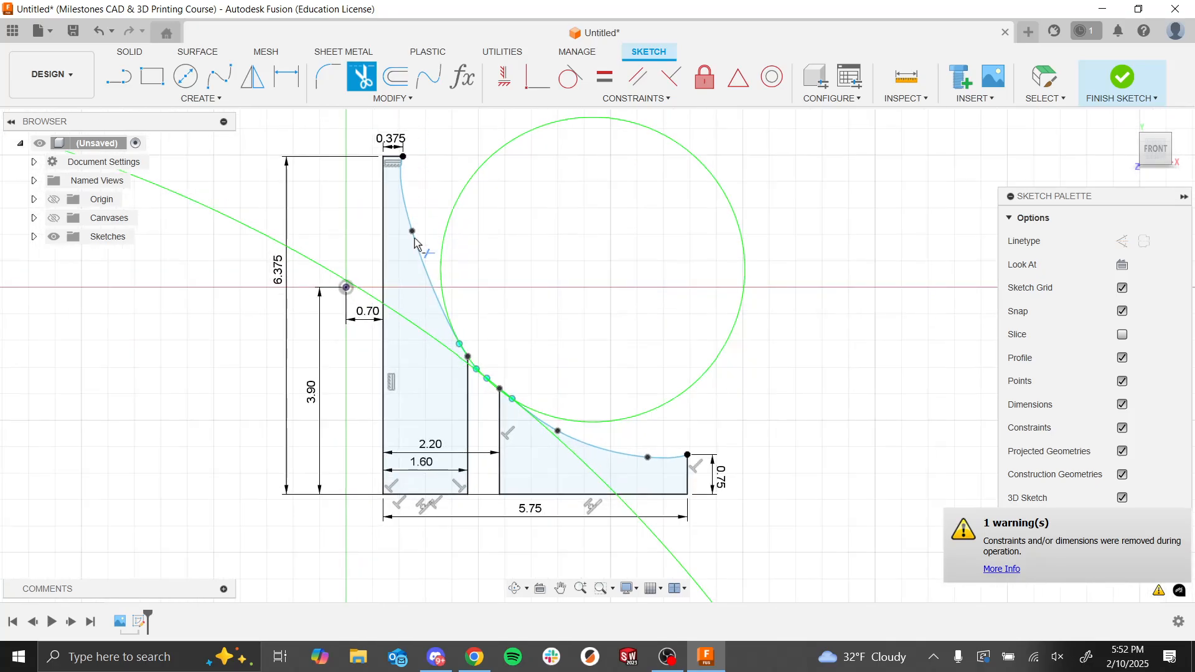
key(Escape)
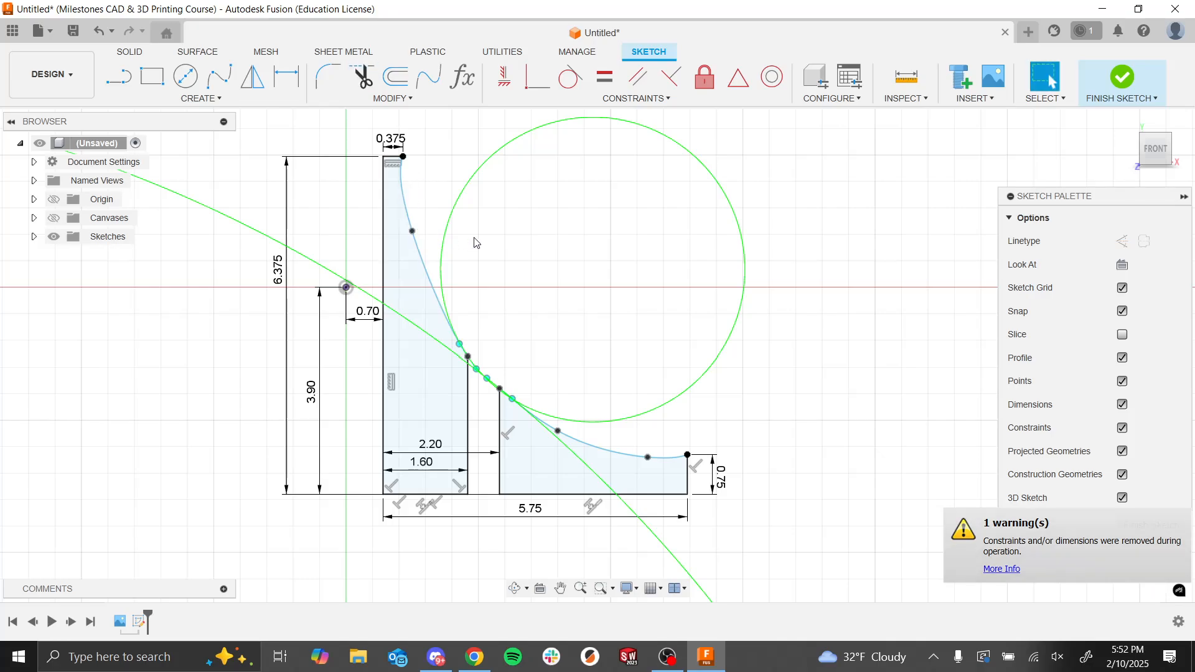
Step: Examine the separated tower and wall profiles and their remaining spline curves from the front and at an angle
scroll(440, 259, down, 1)
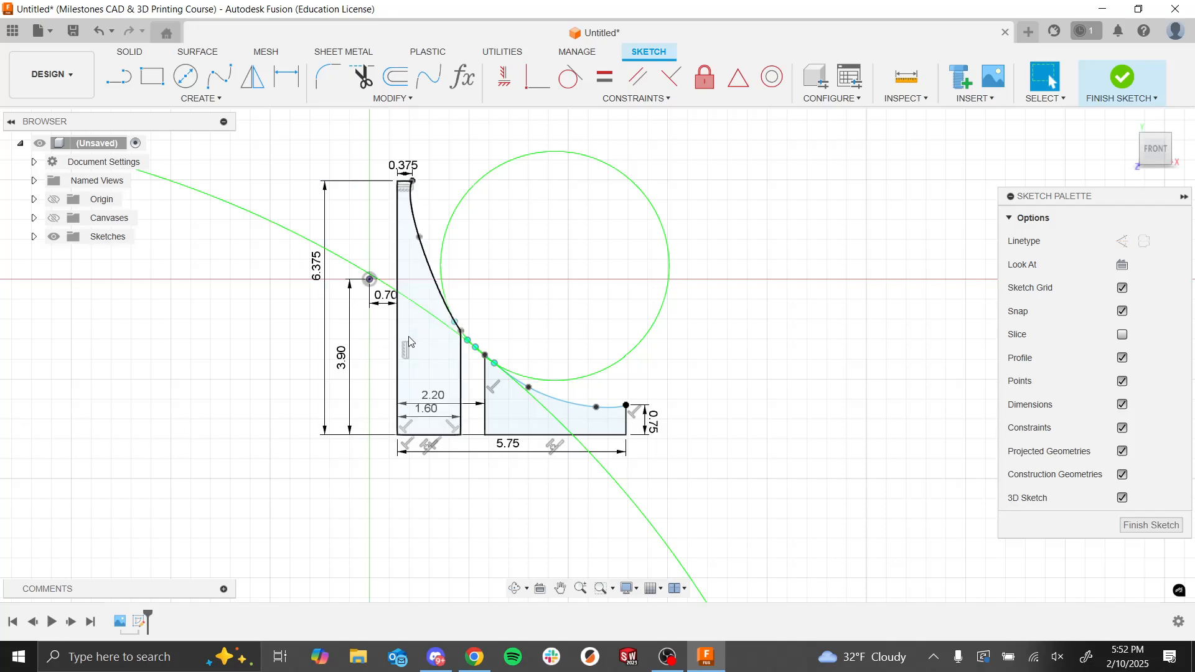
scroll(458, 330, up, 1)
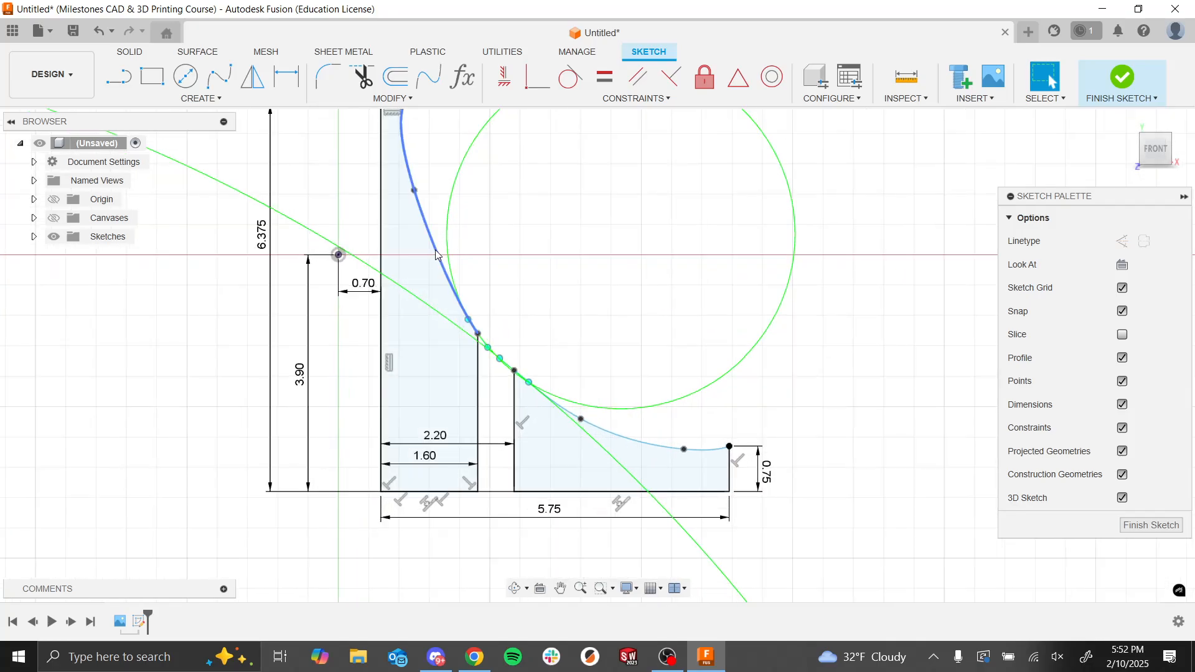
scroll(576, 324, down, 2)
mouse_move(599, 317)
shift+middle_down()
mouse_move(553, 314)
mouse_move(556, 333)
shift+middle_up()
scroll(549, 406, up, 2)
scroll(521, 285, down, 2)
scroll(522, 287, down, 2)
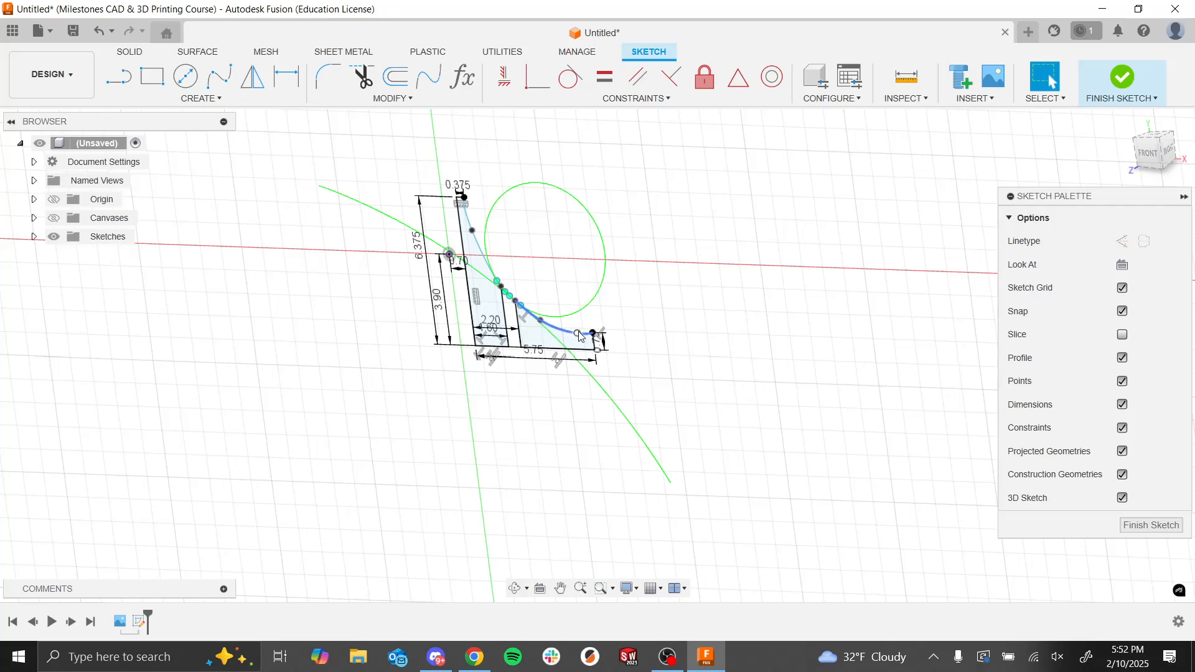
scroll(539, 257, down, 3)
scroll(526, 282, up, 5)
scroll(579, 208, down, 3)
scroll(580, 208, up, 2)
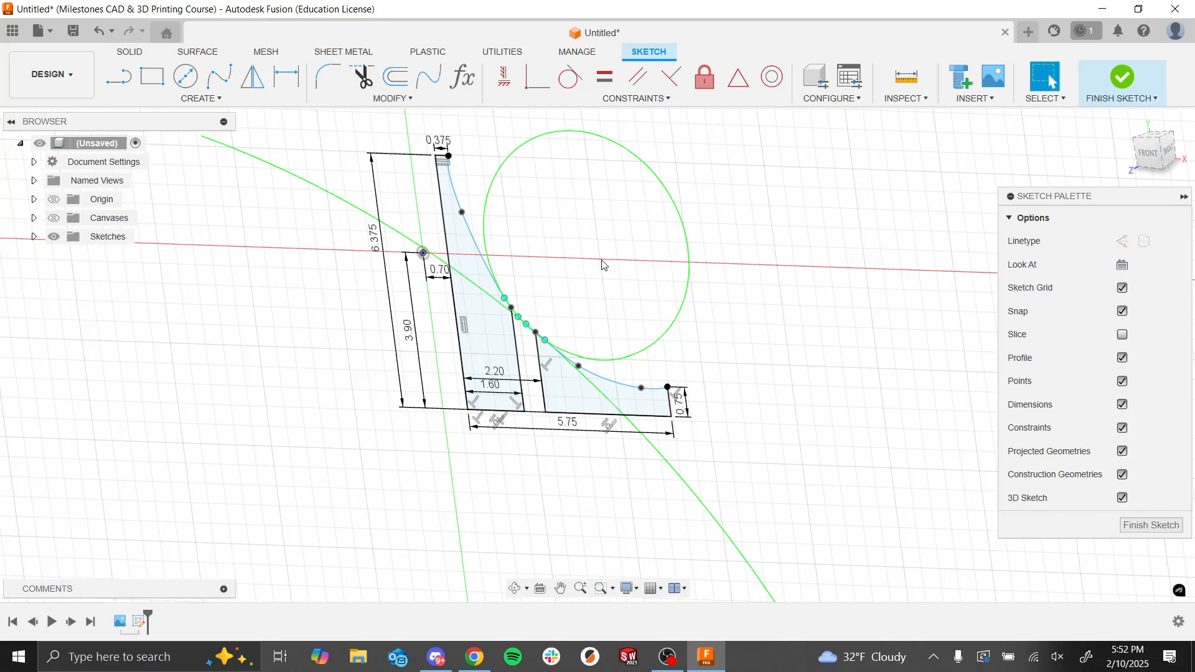
Step: Finish the sketch and extrude the tower and low wall profiles together 1 mm to one side as new bodies
click(1122, 78)
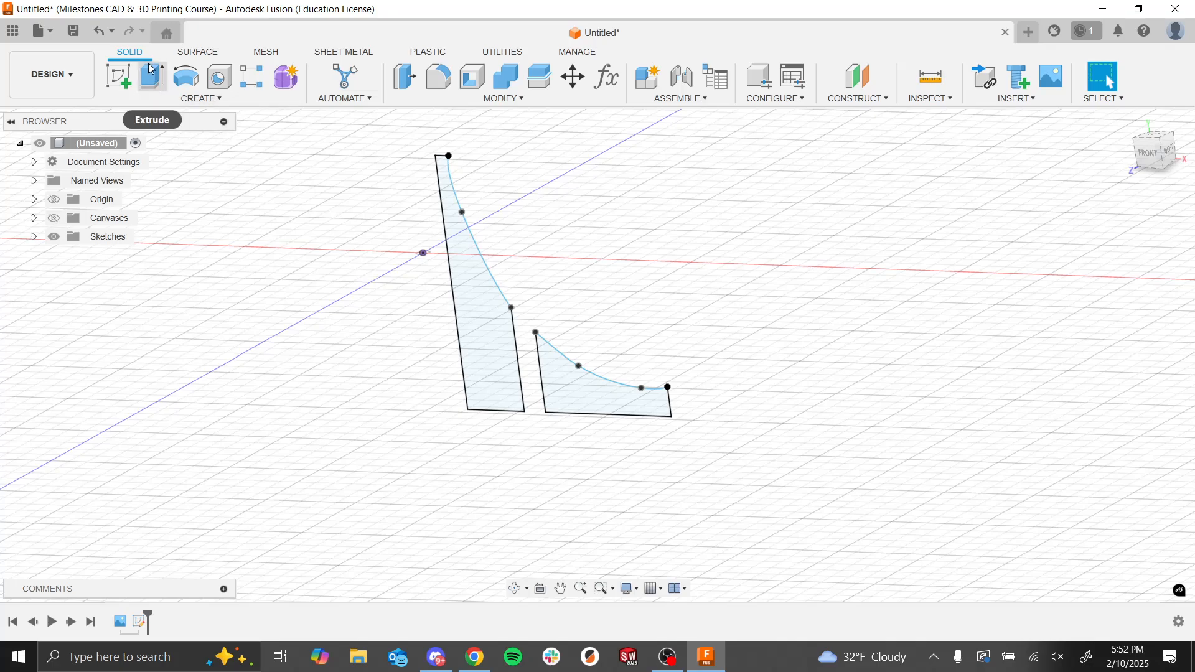
click(151, 77)
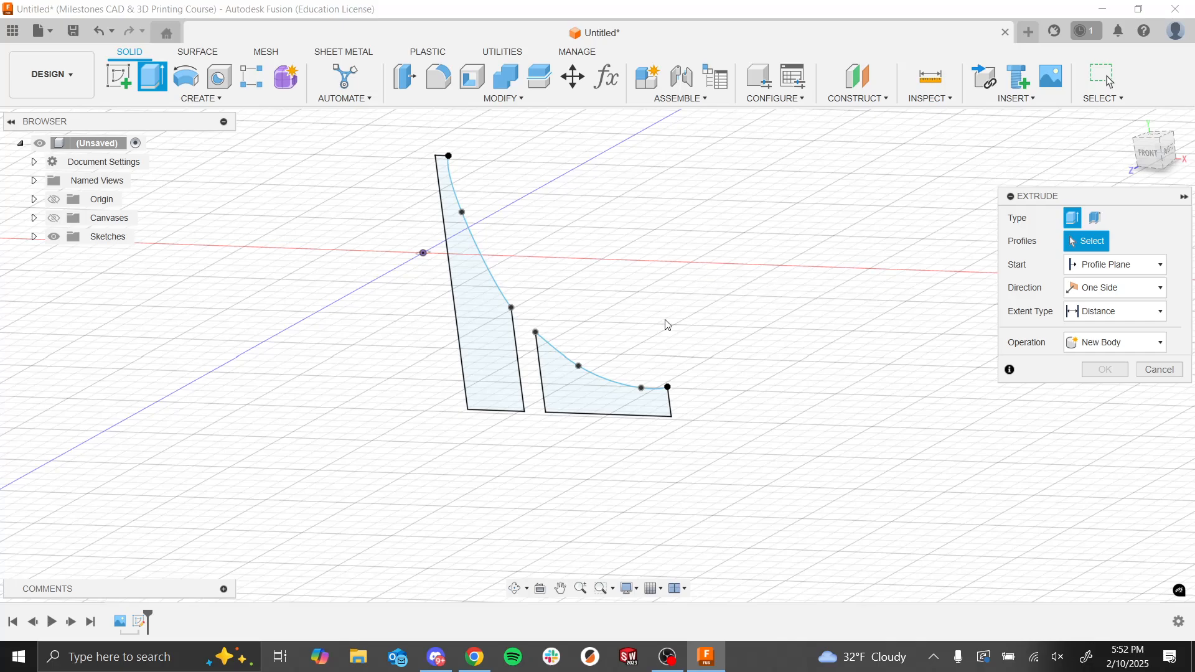
click(513, 391)
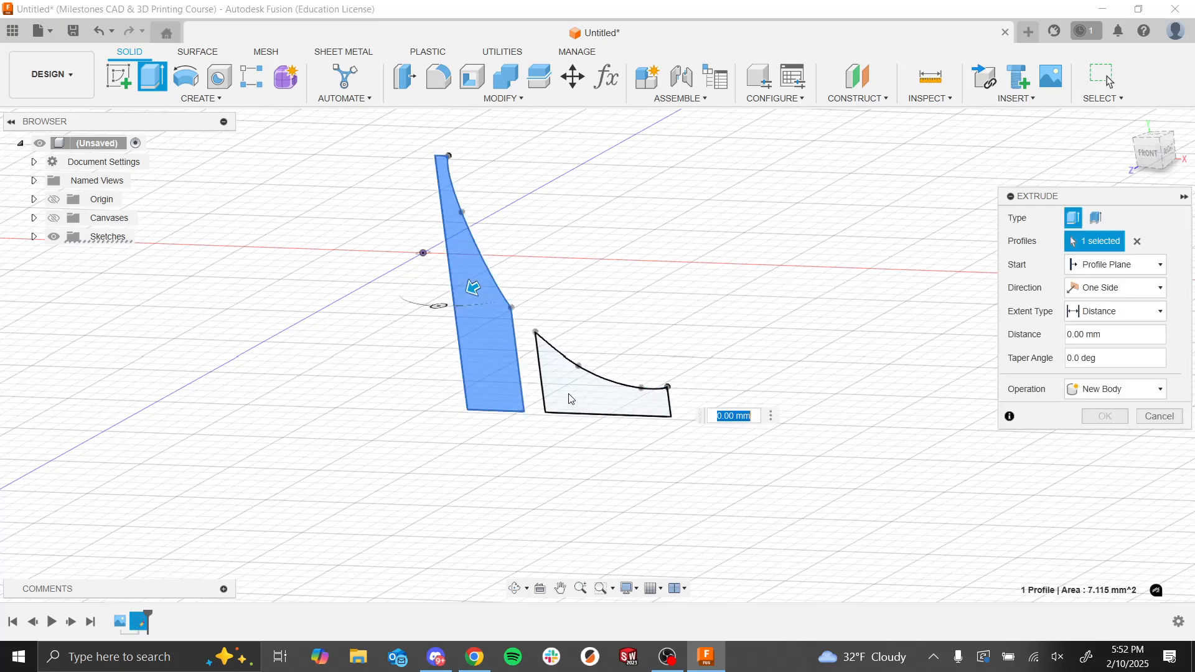
click(565, 400)
shift+middle_drag(727, 289, 720, 339)
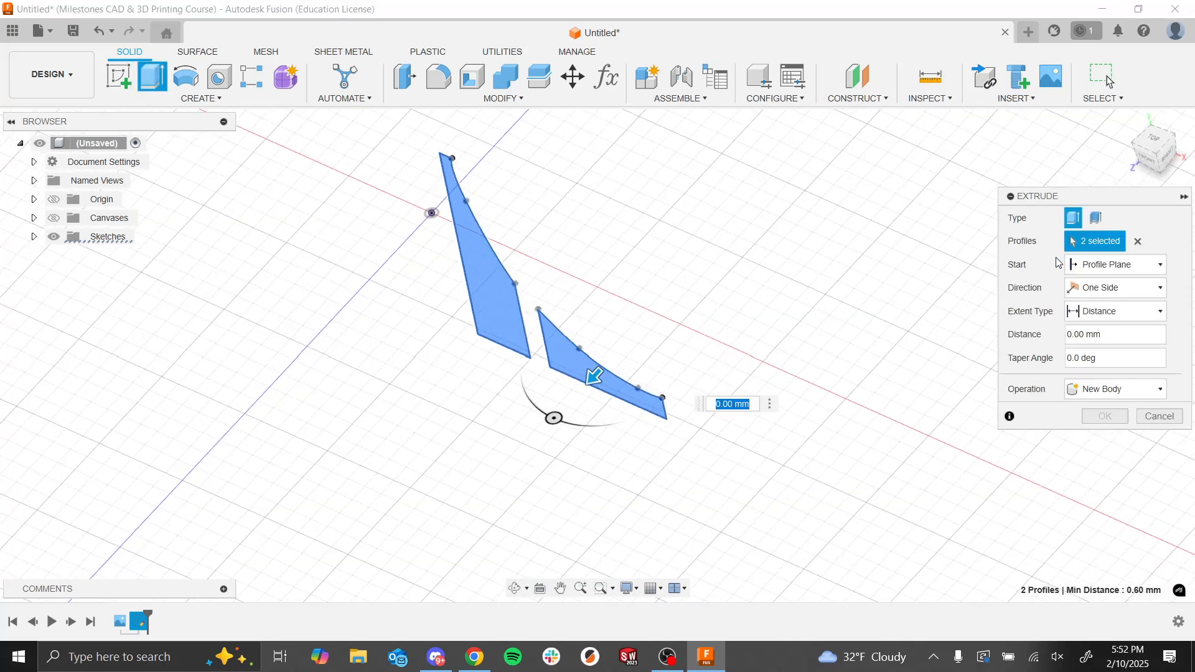
click(1113, 340)
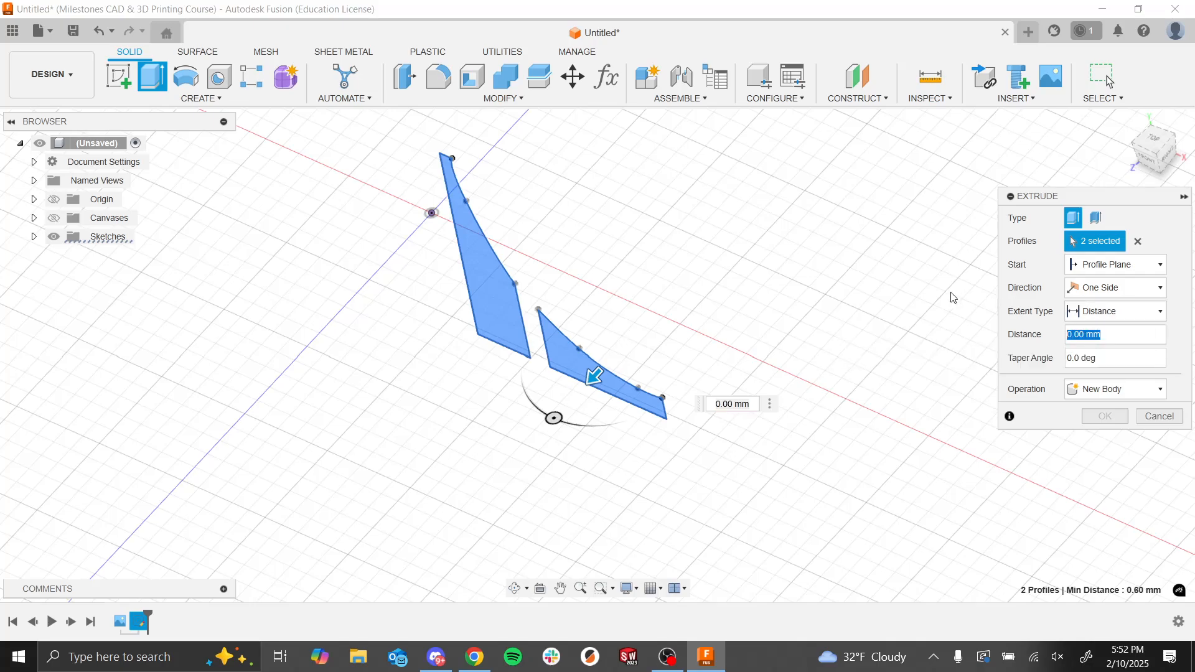
text(1)
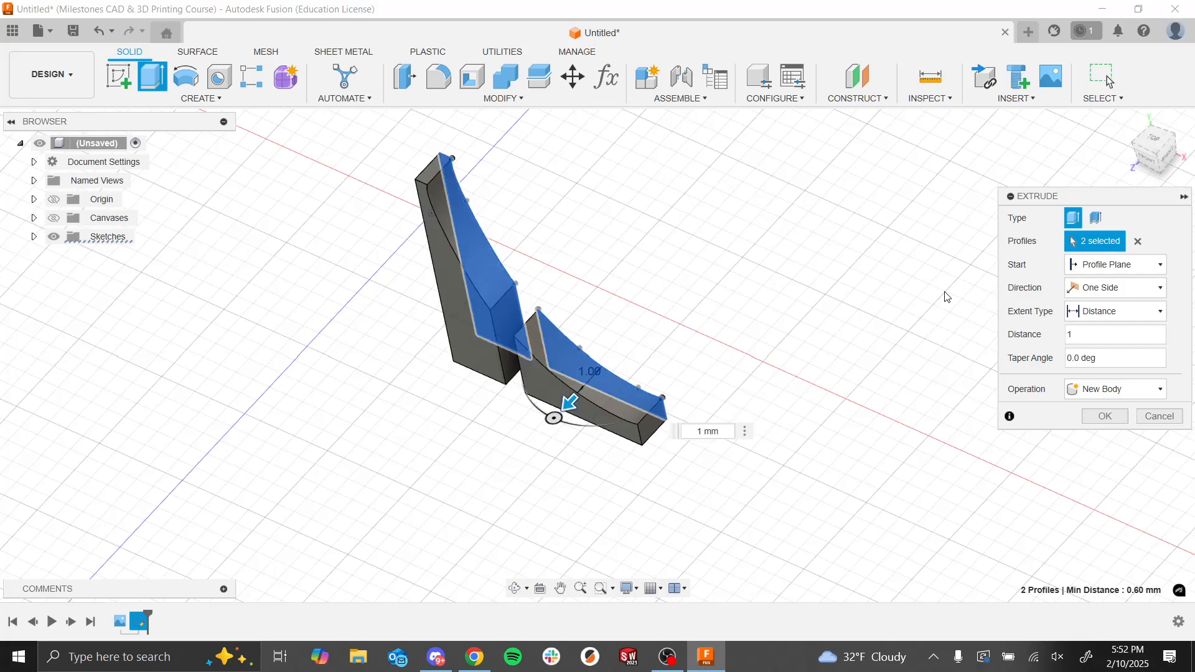
click(1105, 417)
Step: Set up a circular pattern of bodies using the extruded tower and low wall as the objects
shift+middle_drag(911, 403, 726, 371)
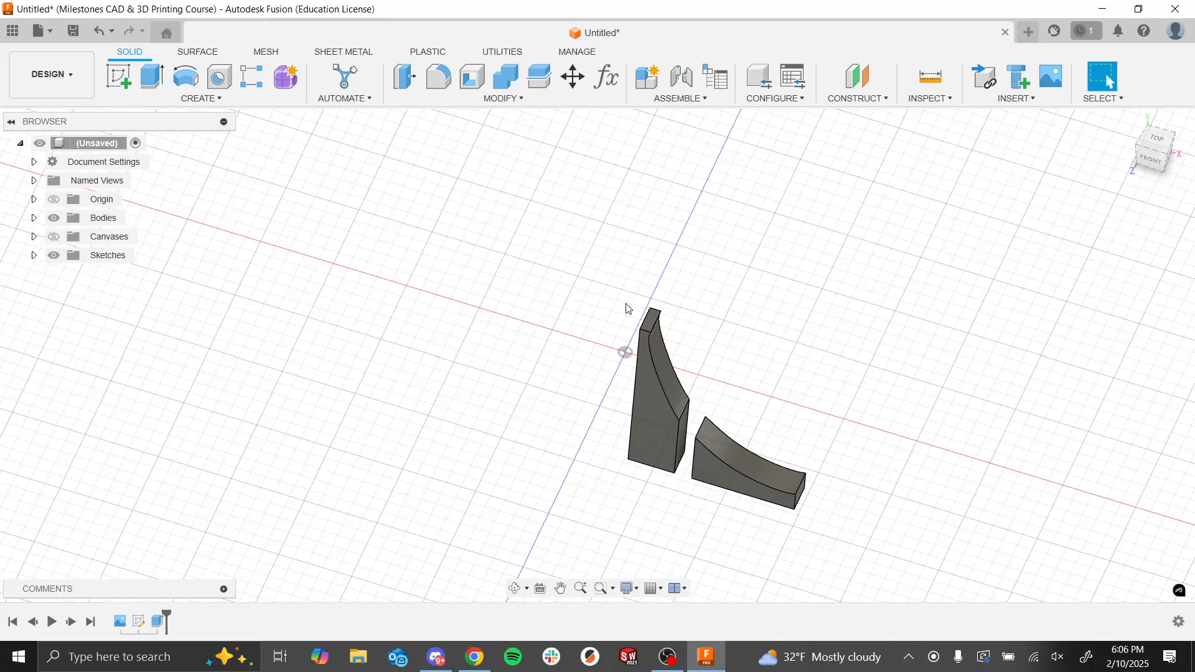
shift+middle_drag(536, 245, 532, 254)
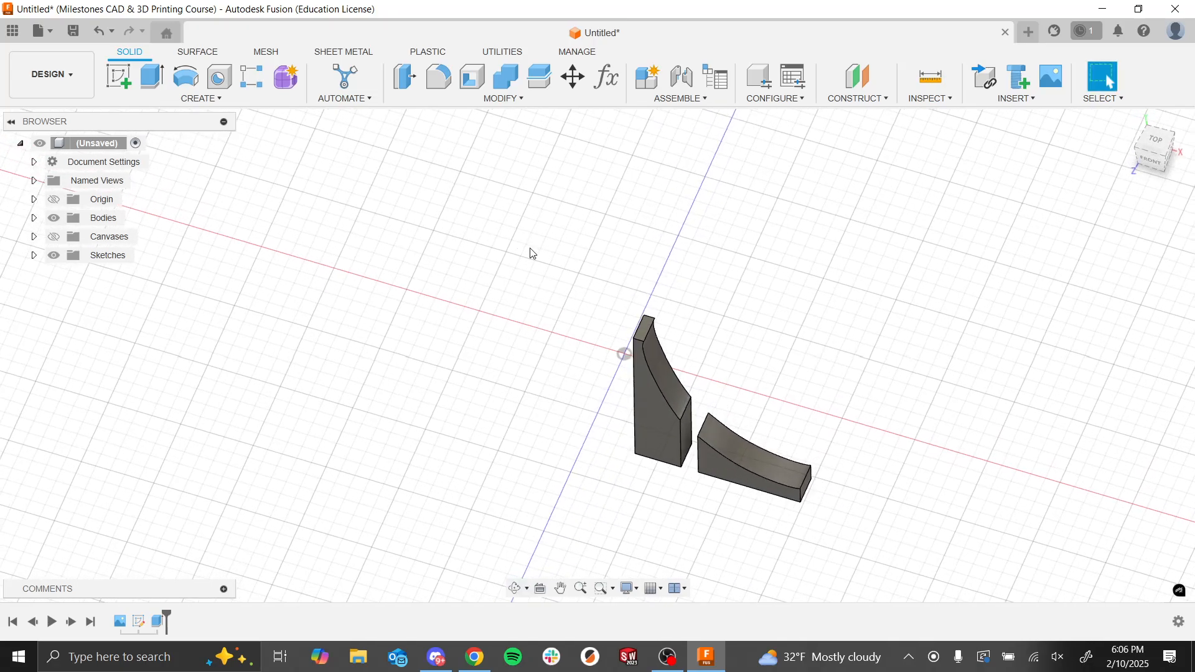
click(249, 103)
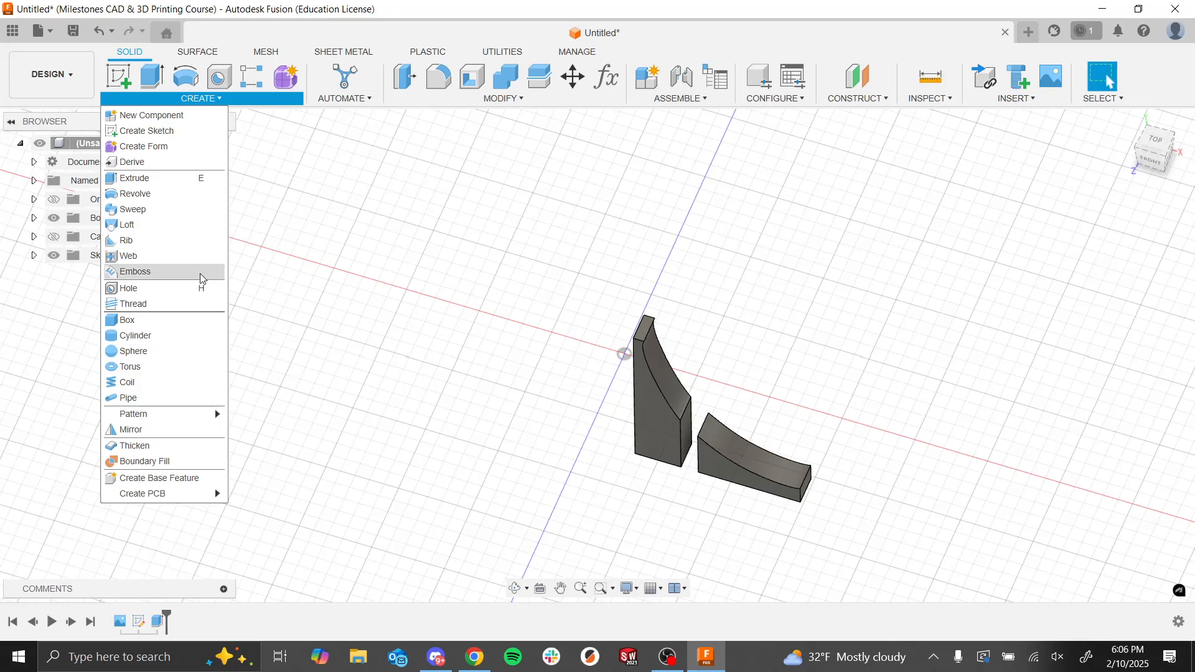
mouse_move(180, 416)
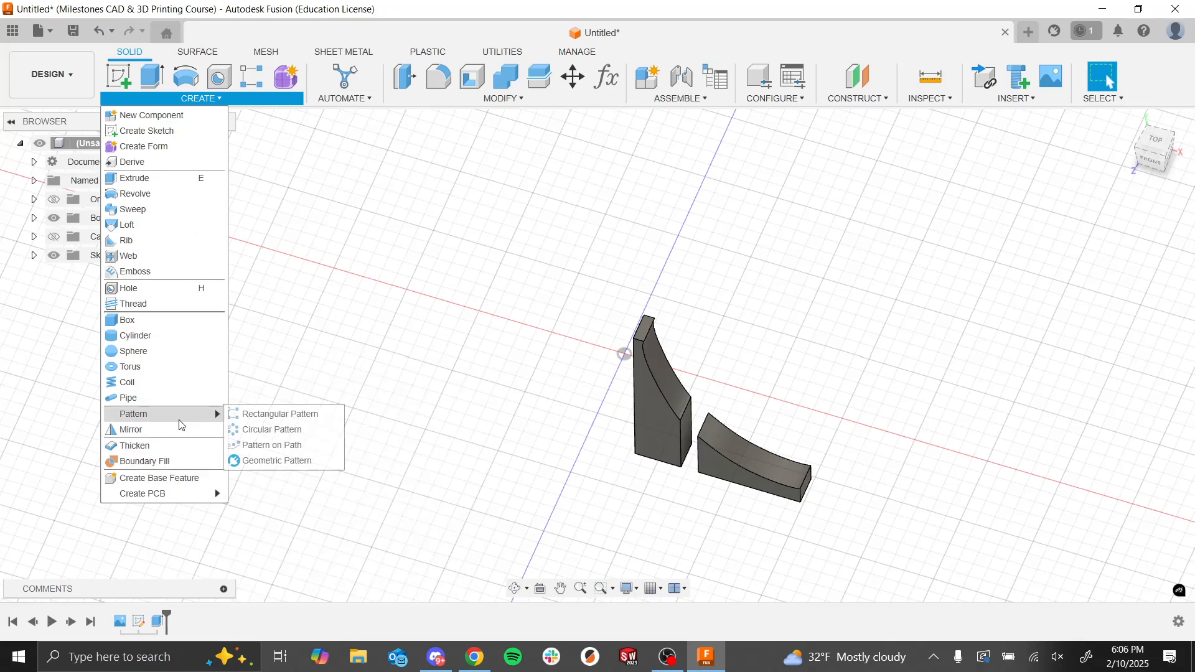
click(272, 430)
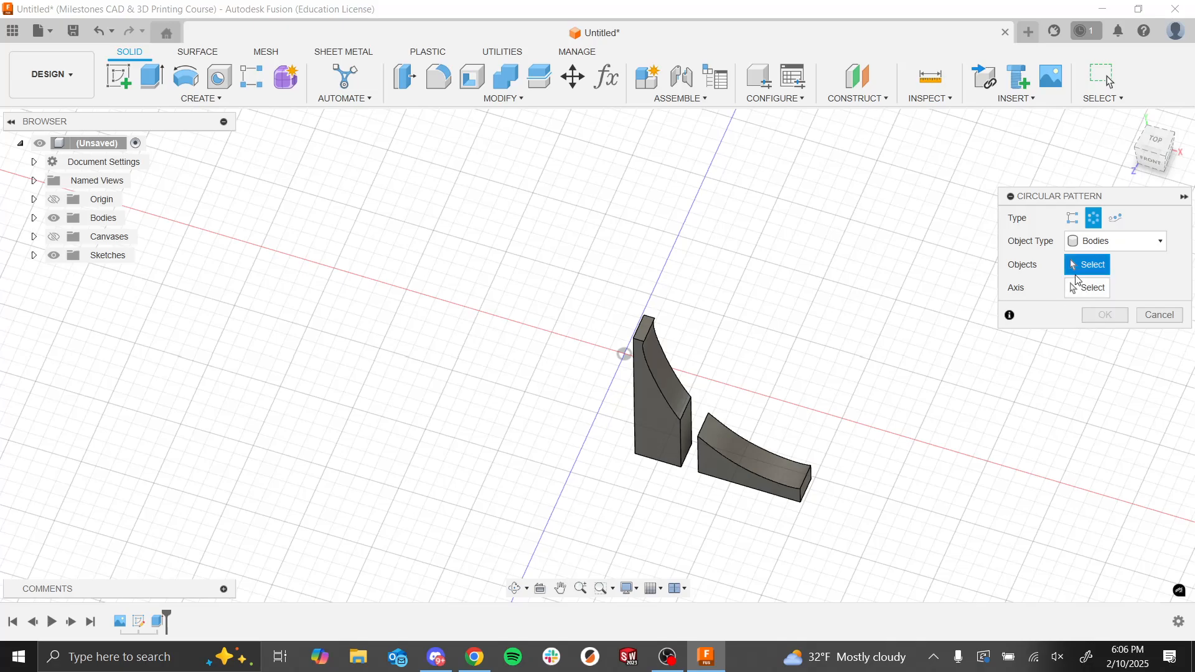
click(1092, 246)
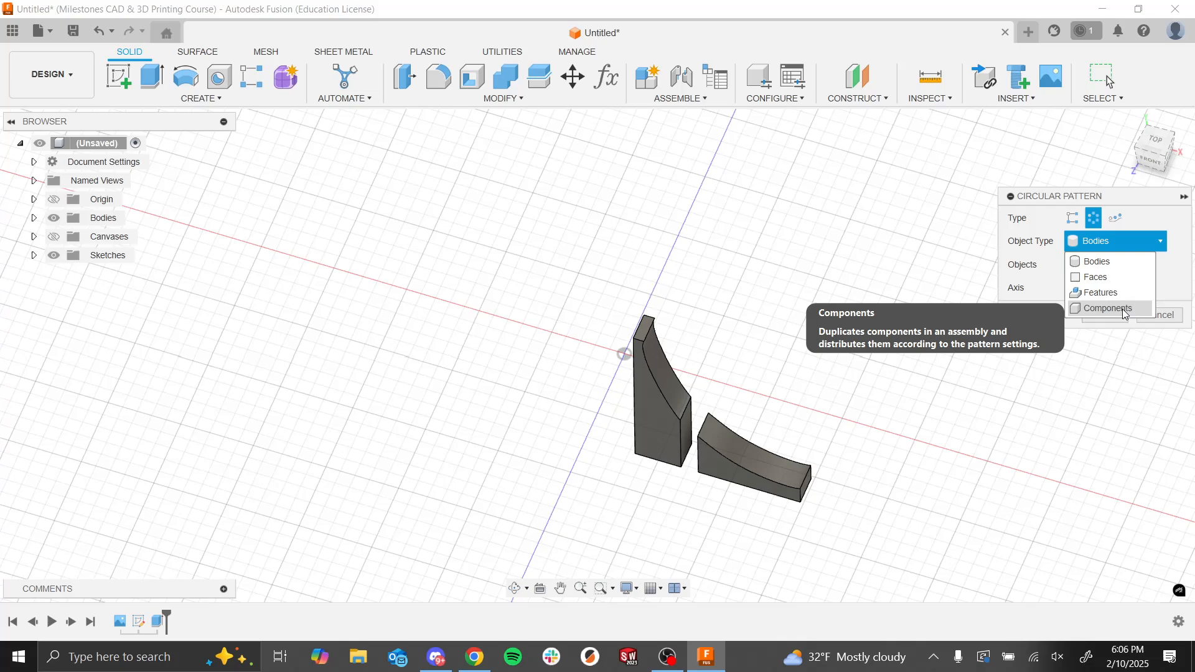
click(1129, 244)
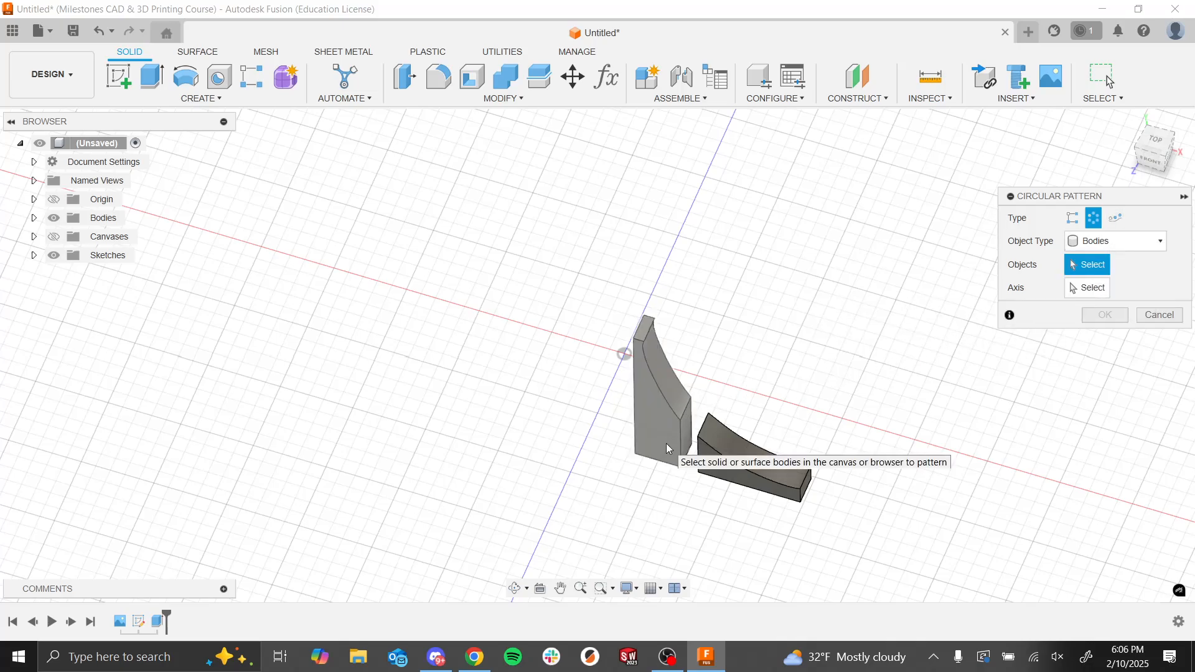
click(663, 388)
click(727, 463)
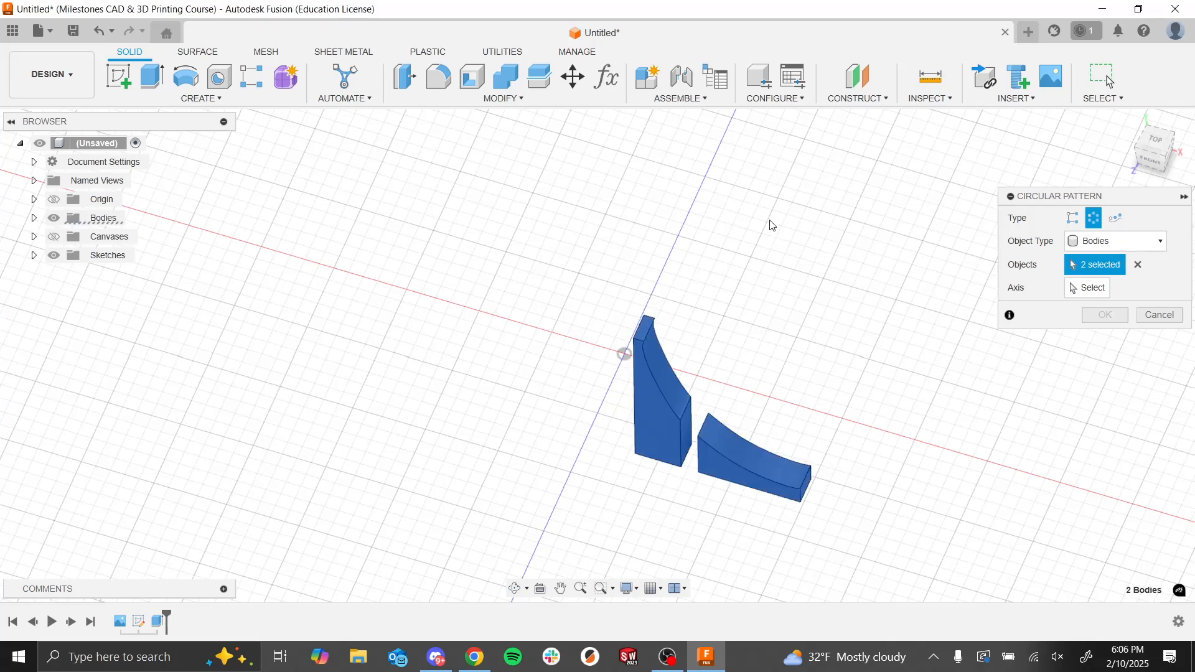
scroll(641, 378, up, 3)
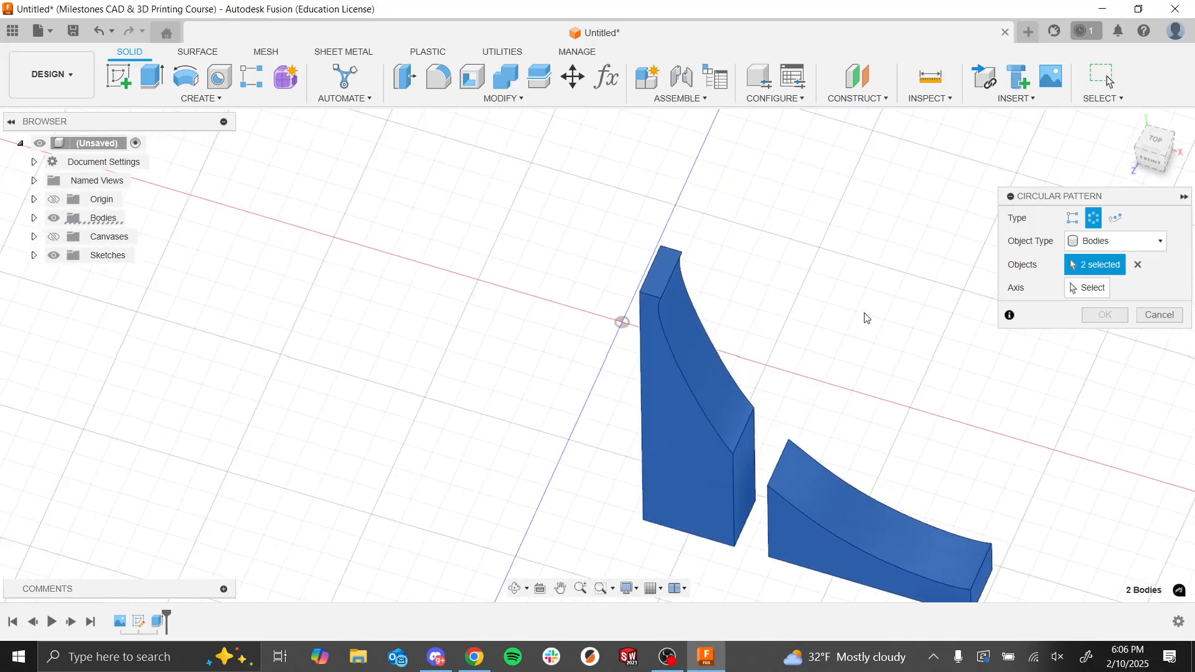
Step: Pattern the two bodies around the vertical origin axis with full distribution and a quantity of 4
click(1086, 288)
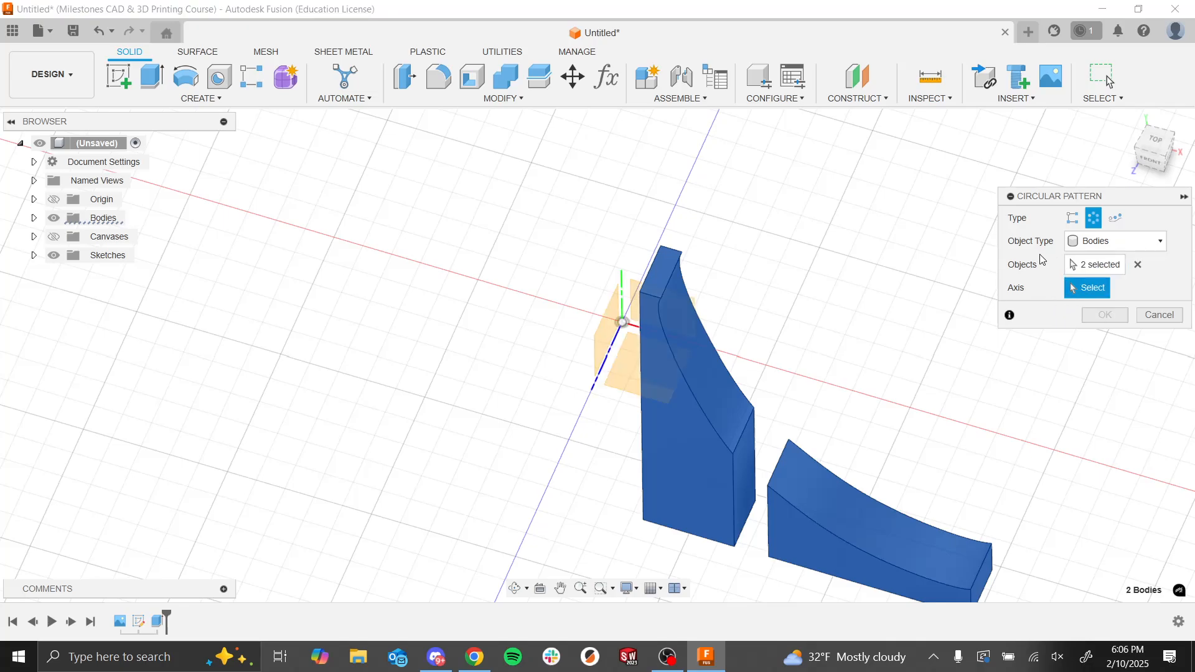
click(623, 301)
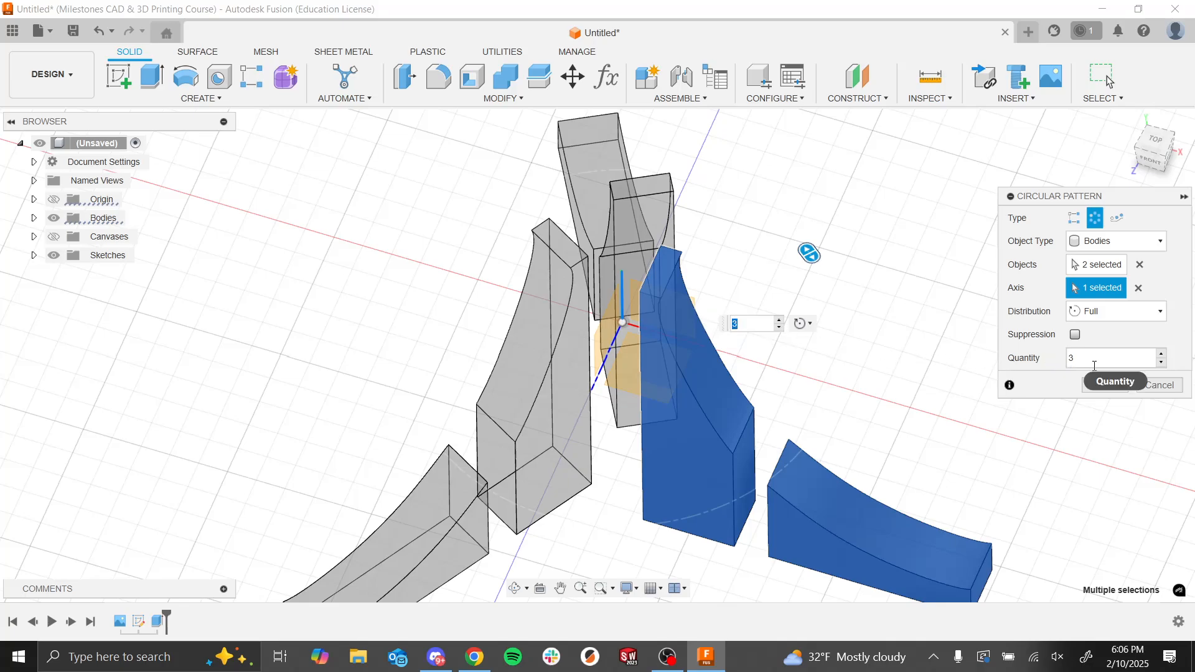
text(4)
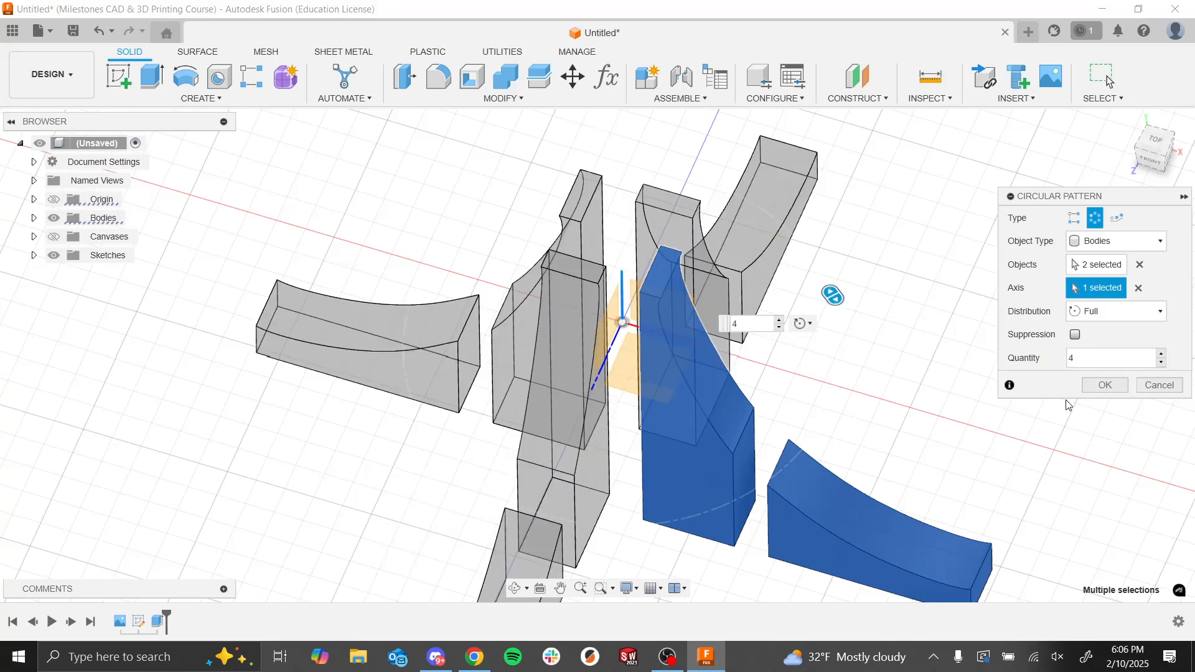
click(1095, 387)
shift+middle_drag(902, 371, 843, 352)
key(Escape)
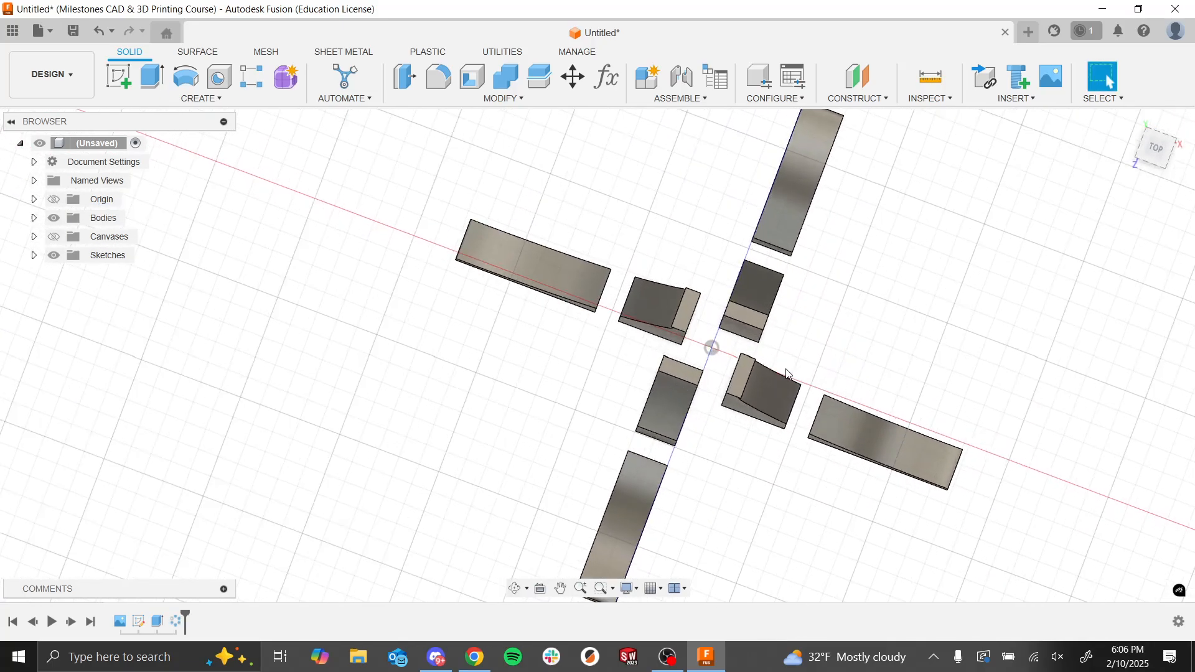
Step: Edit the original tower and wall extrusion to a symmetric direction with a distance of 0.5 mm per side
shift+middle_drag(778, 372, 808, 381)
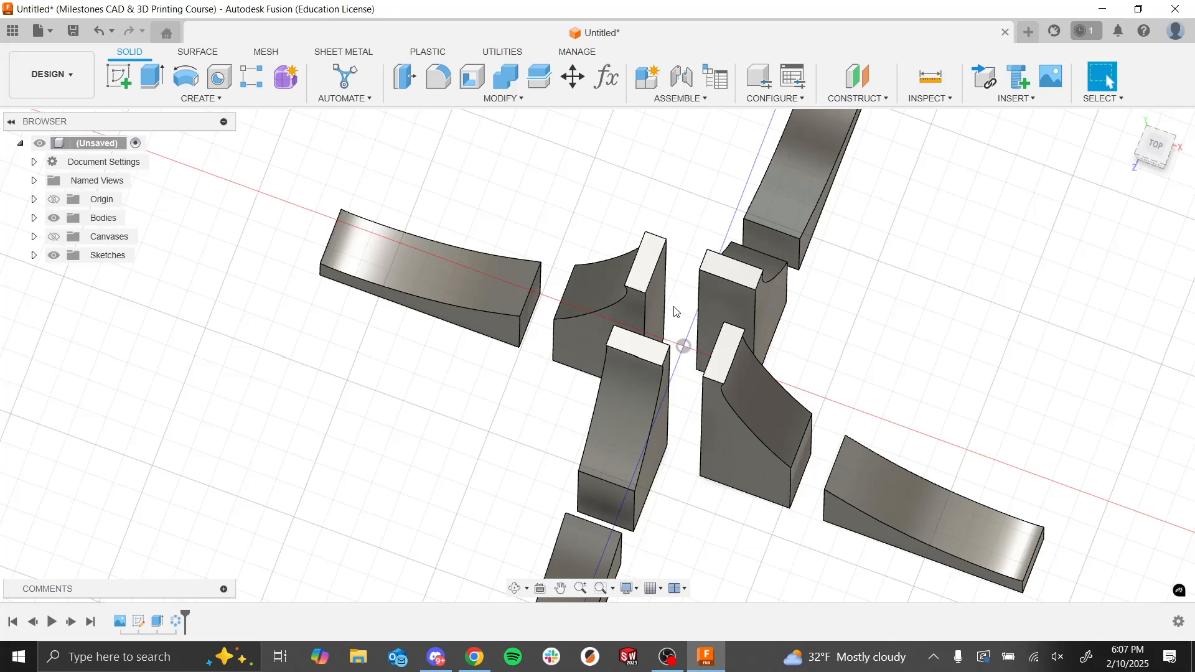
shift+middle_drag(698, 317, 688, 516)
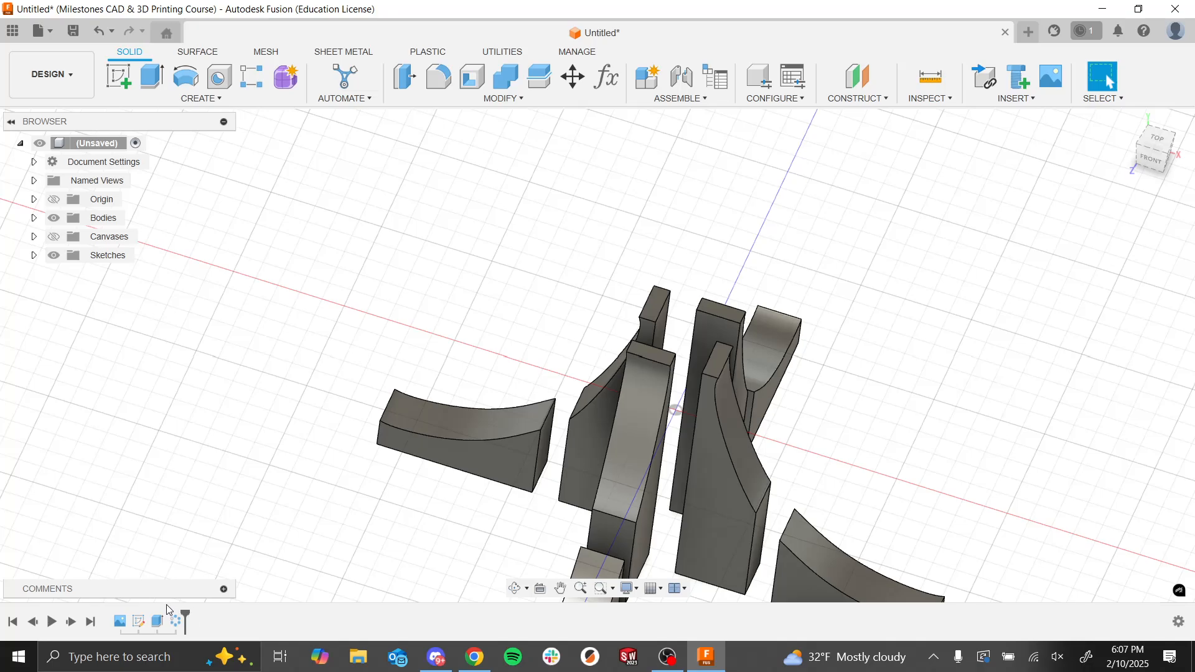
click(159, 623)
right_click(159, 624)
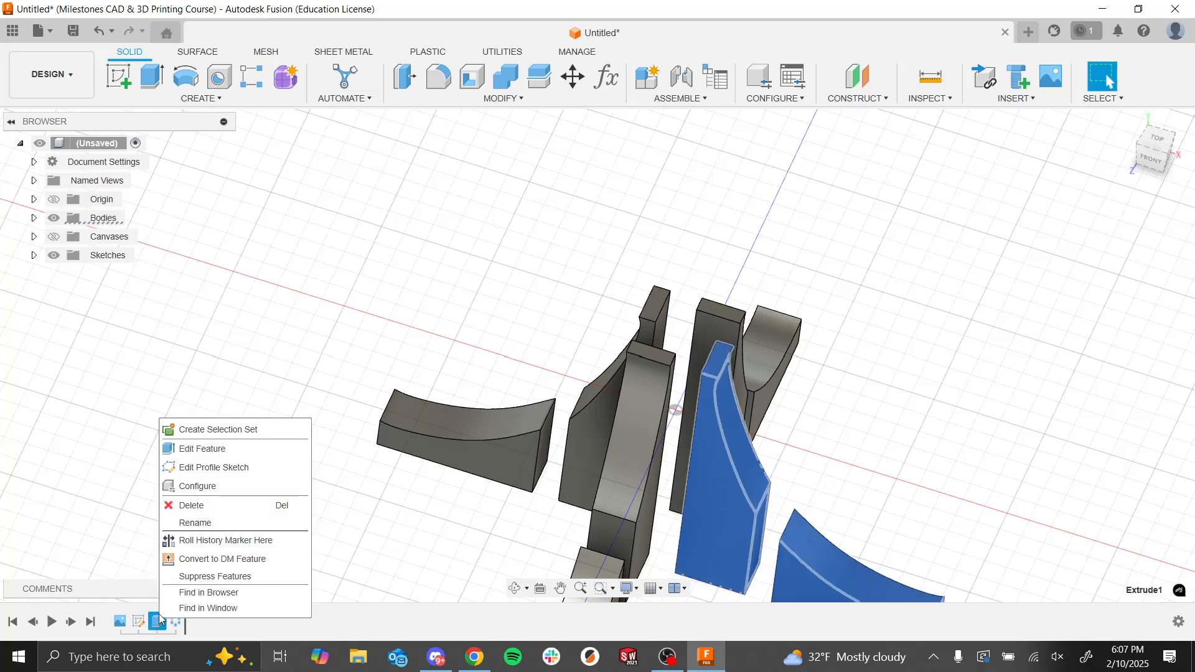
click(207, 448)
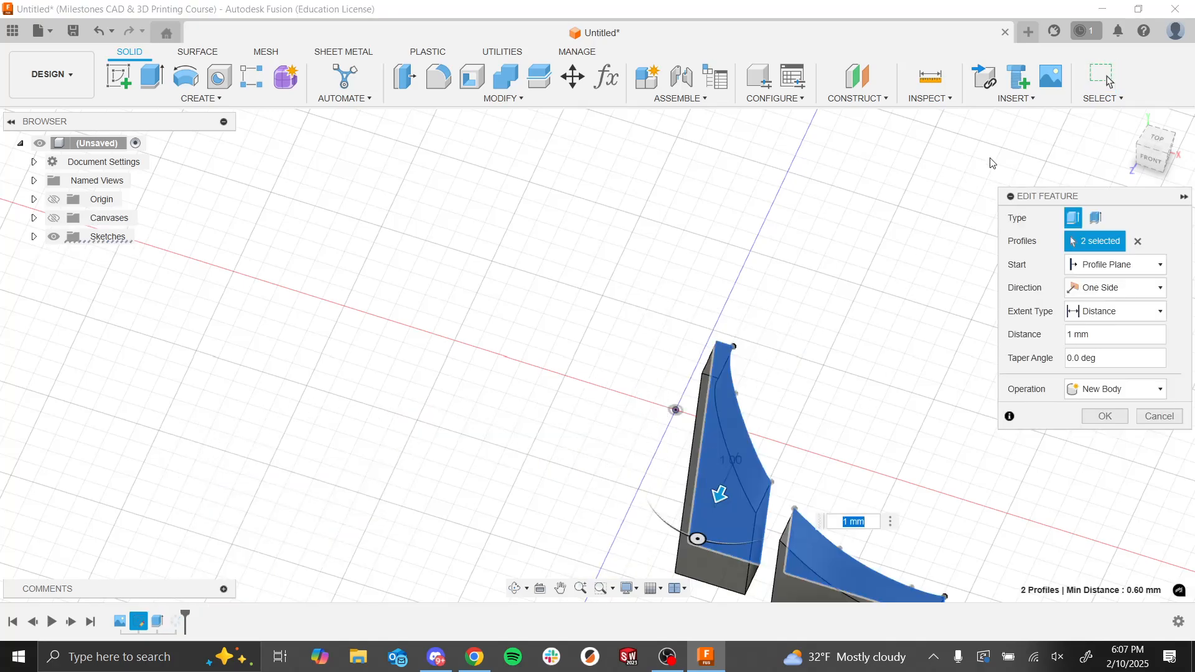
click(1104, 289)
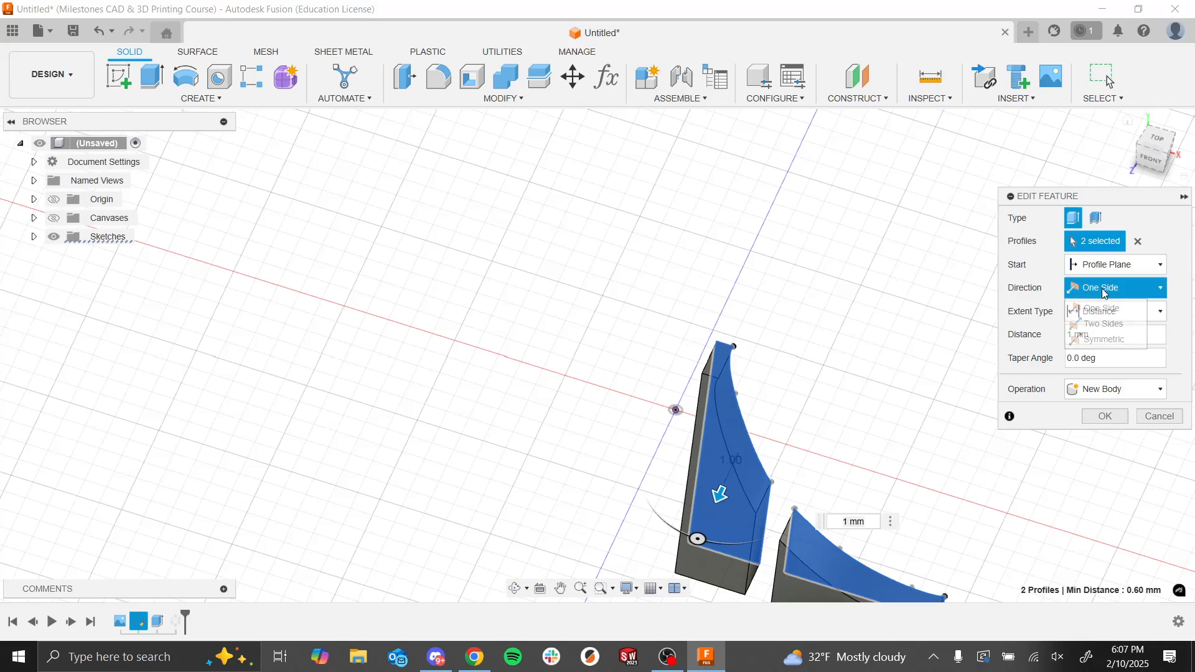
click(1102, 339)
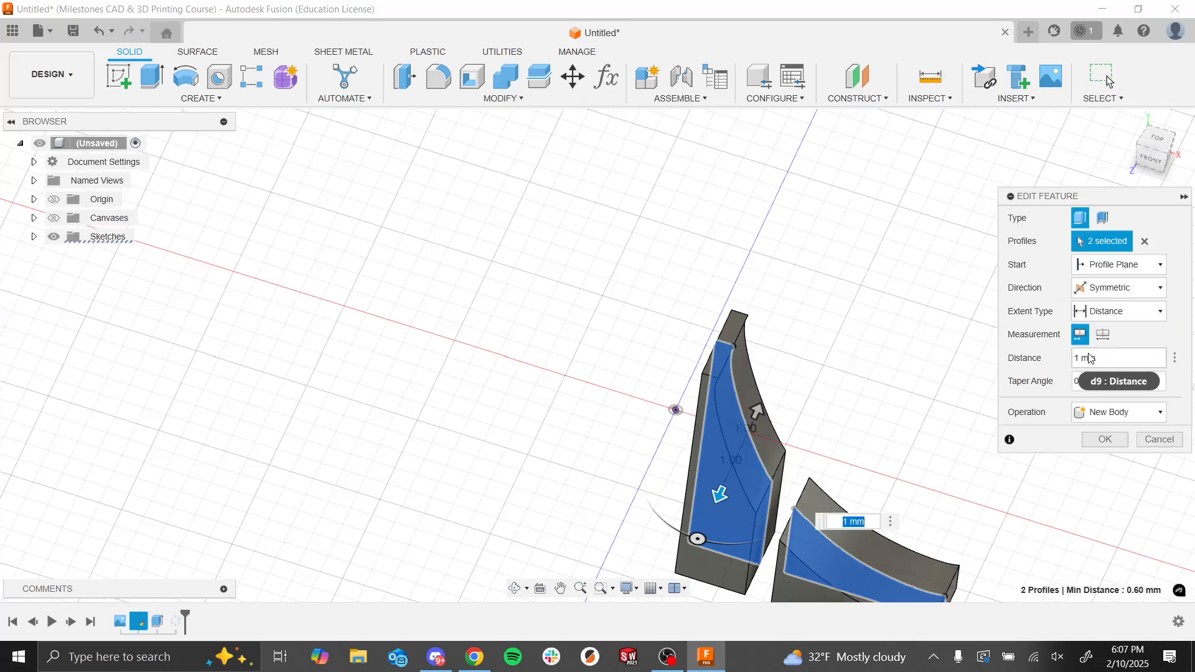
click(1089, 359)
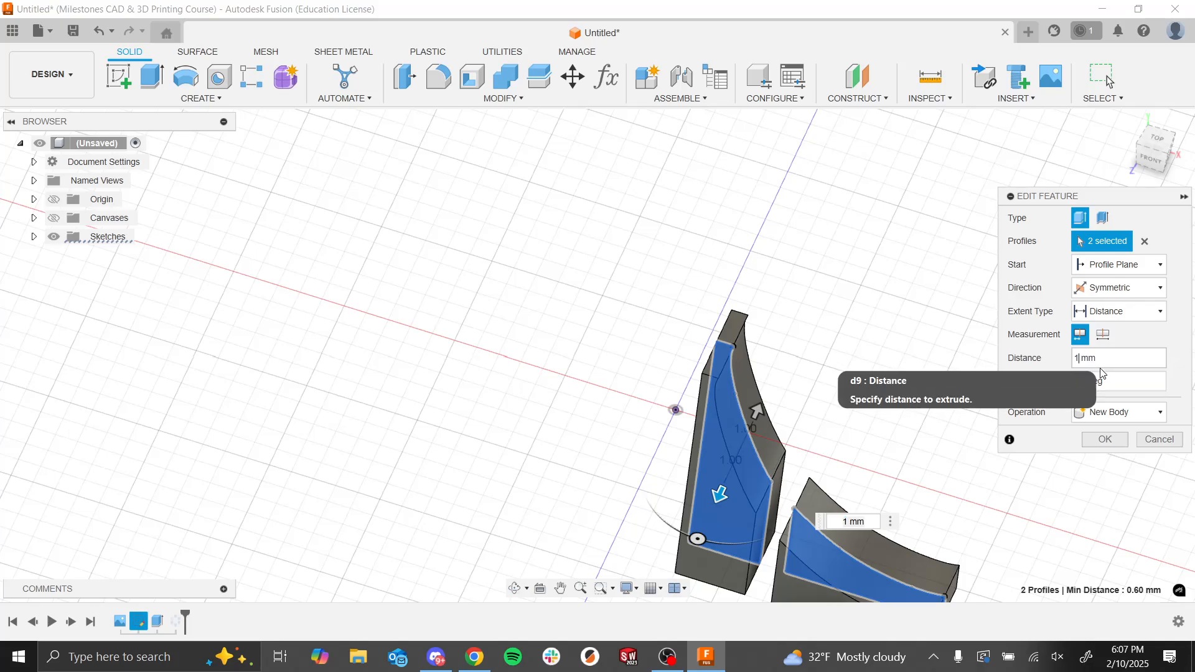
key(BackSpace)
text(.5)
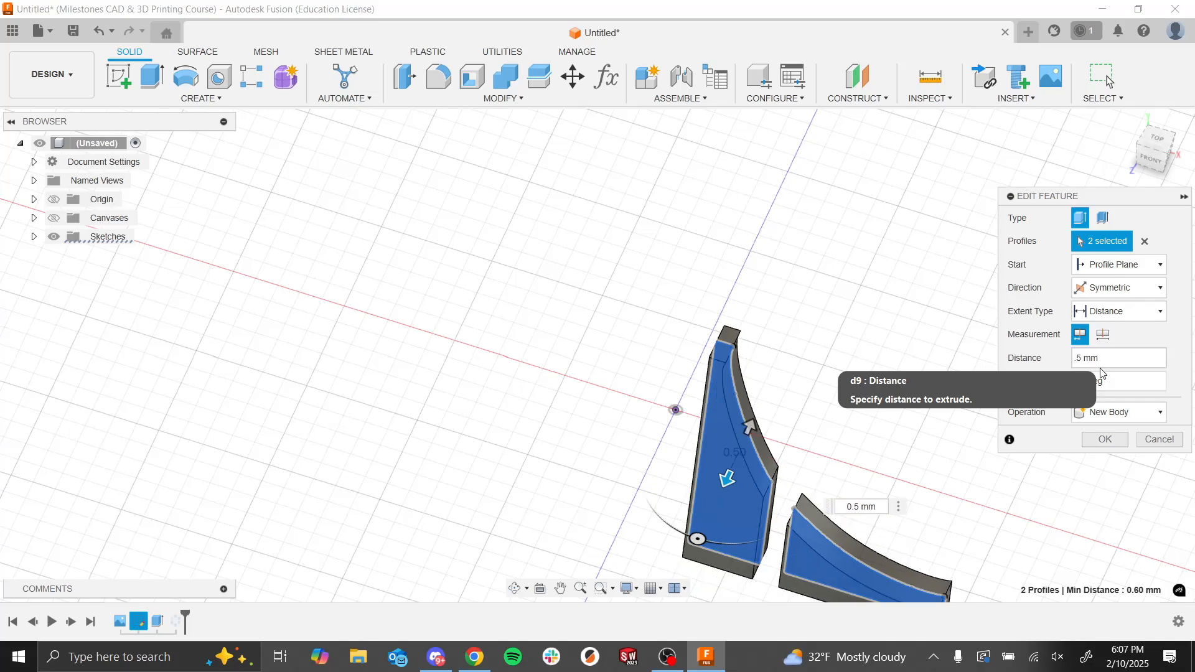
click(1094, 441)
Step: Examine the patterned towers and walls and review the extrusion's direction settings
shift+middle_drag(870, 397, 856, 357)
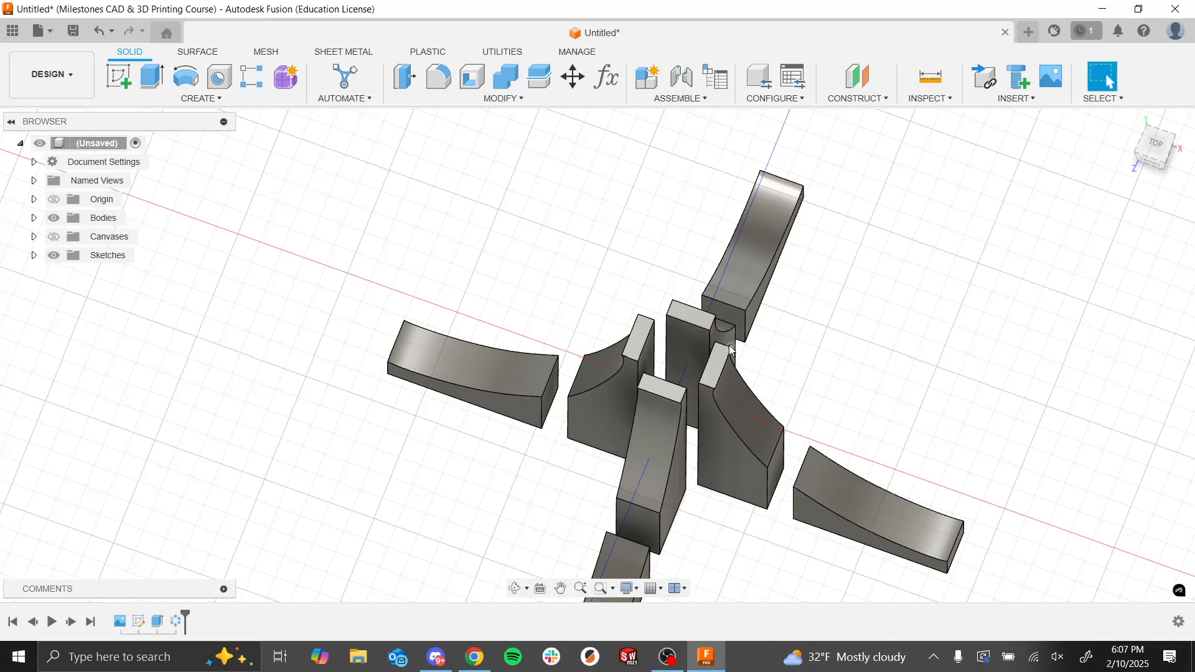
shift+middle_drag(792, 419, 791, 426)
scroll(714, 416, down, 5)
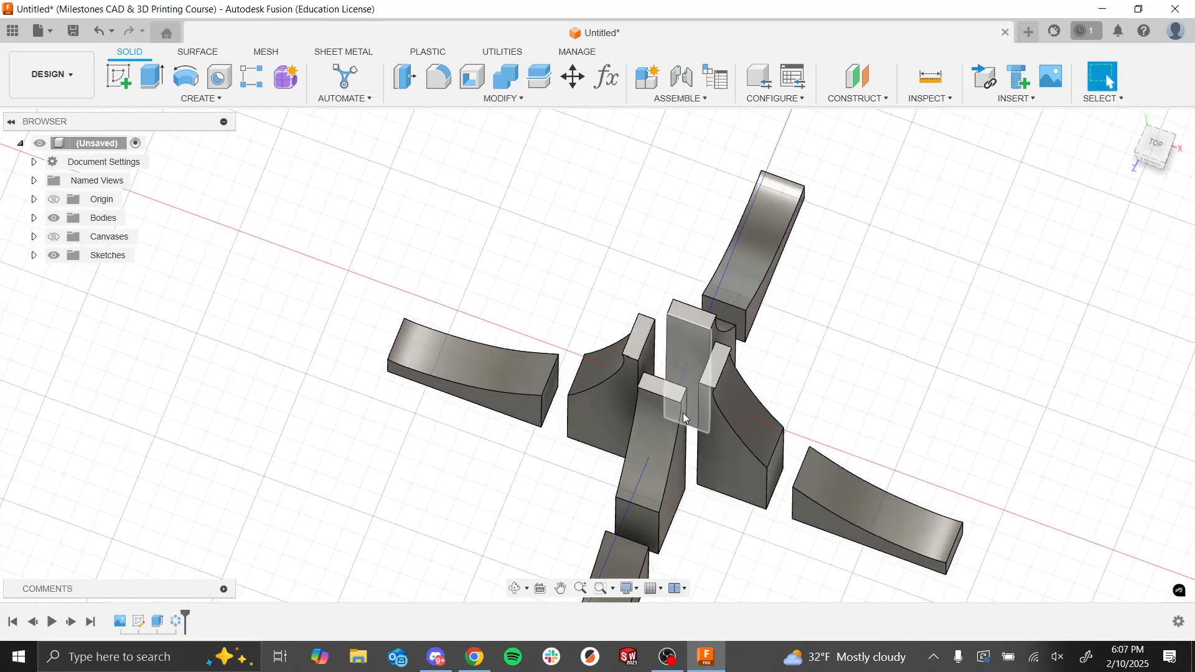
shift+middle_drag(629, 384, 678, 478)
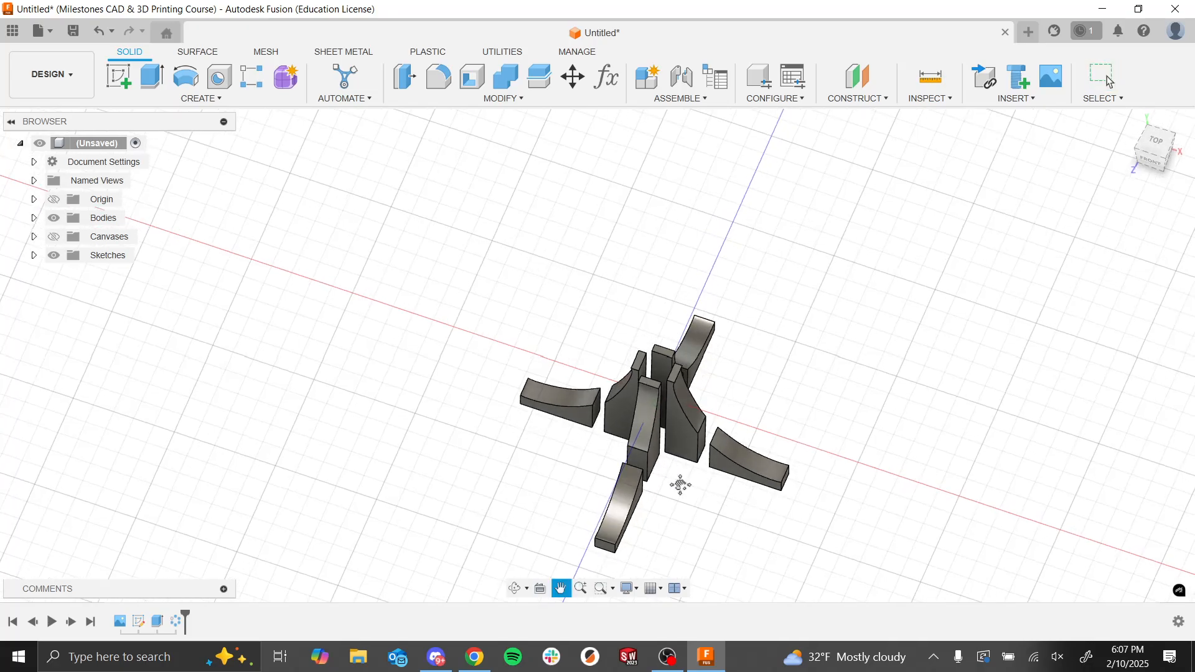
scroll(685, 405, up, 5)
middle_drag(719, 371, 714, 360)
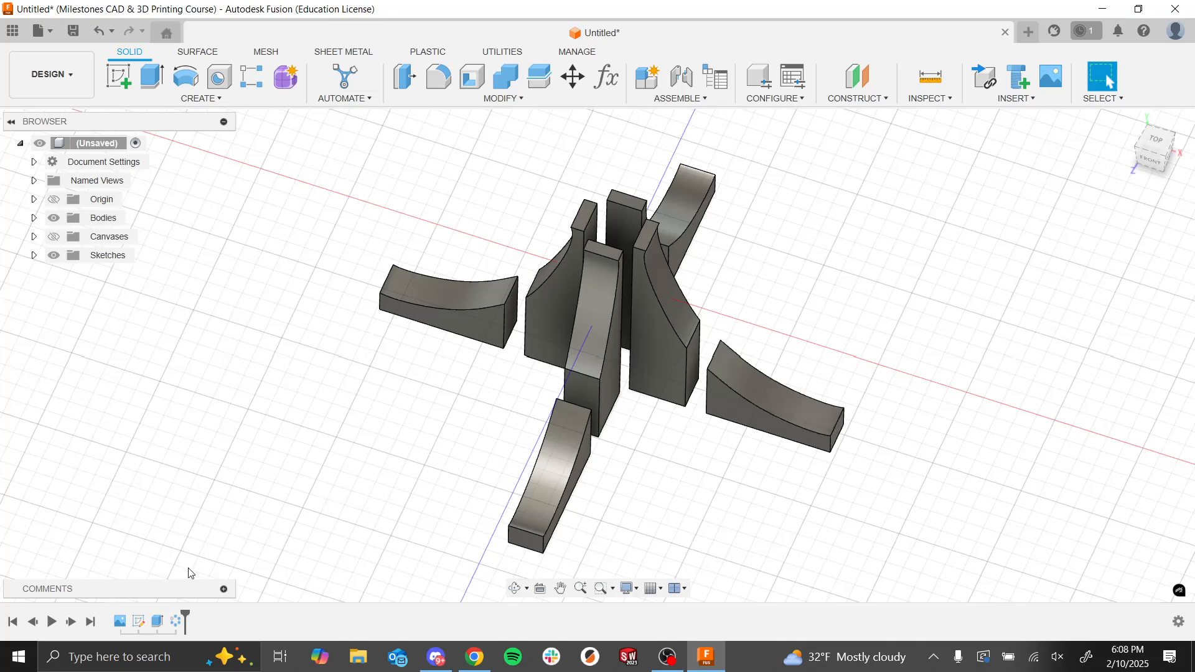
right_click(158, 622)
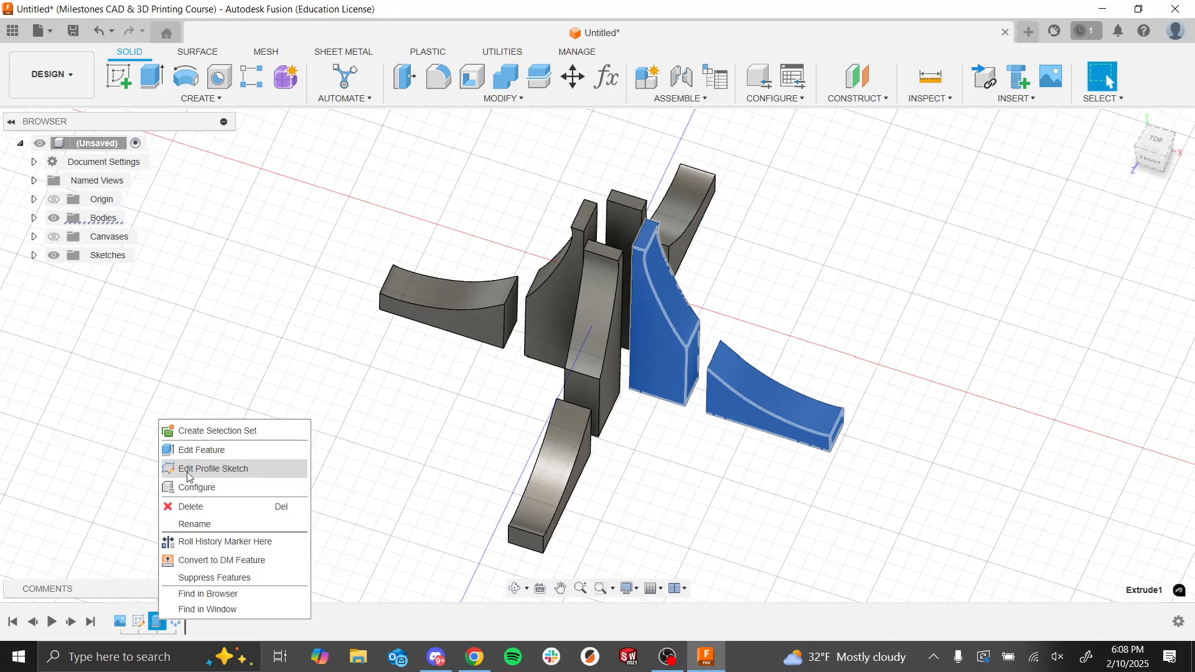
click(201, 450)
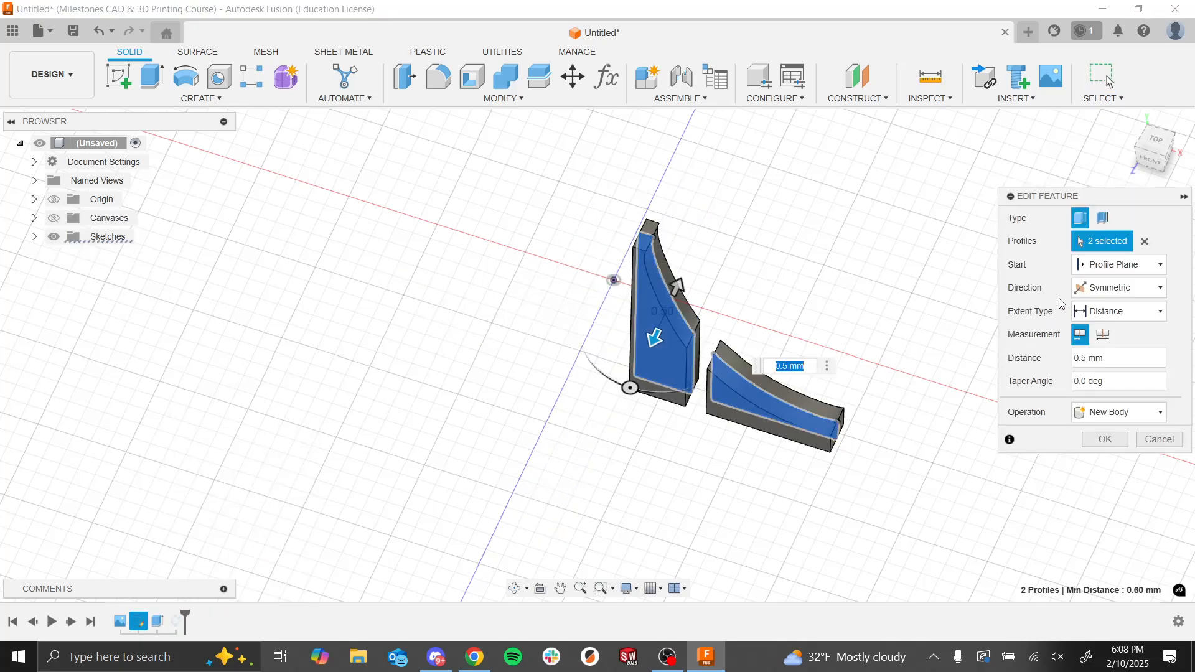
click(1084, 289)
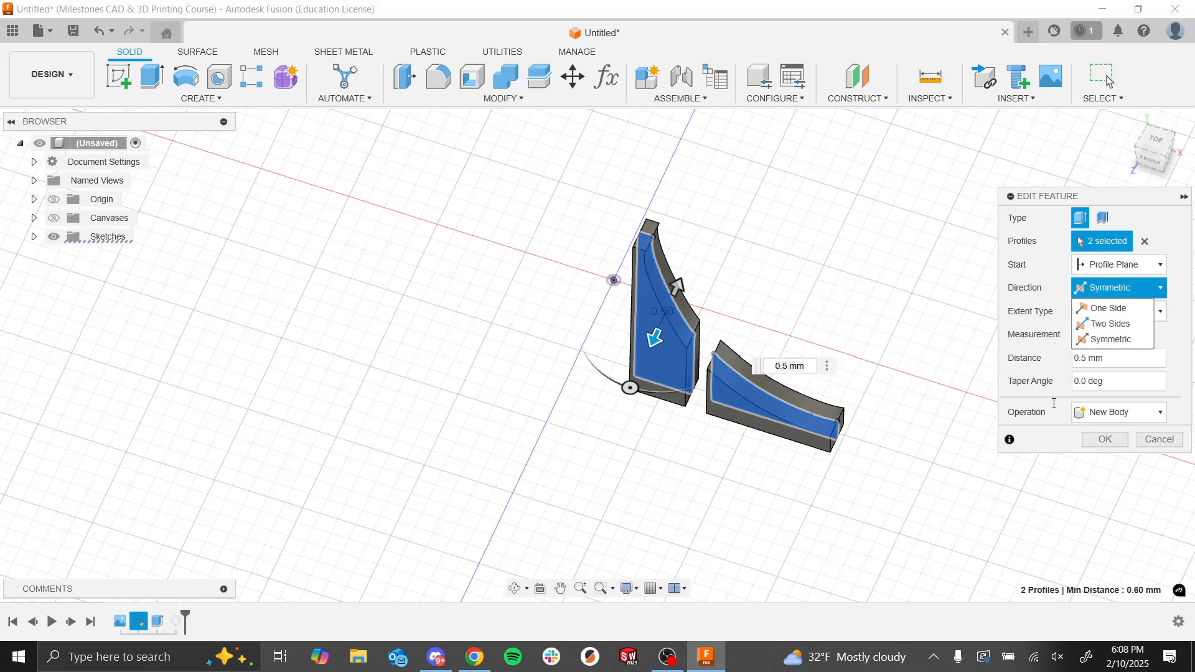
key(Return)
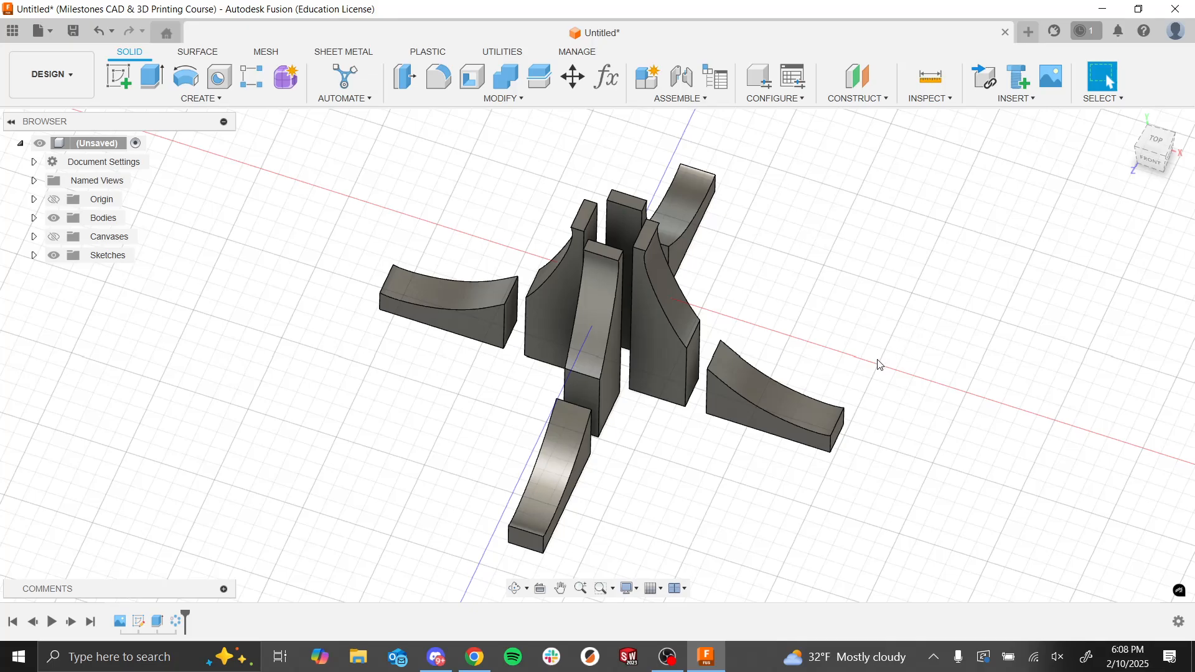
Step: Compare the model with the Engineering Fountain photo in the Assignment 7 slides, then return to Fusion
shift+middle_drag(759, 450, 729, 303)
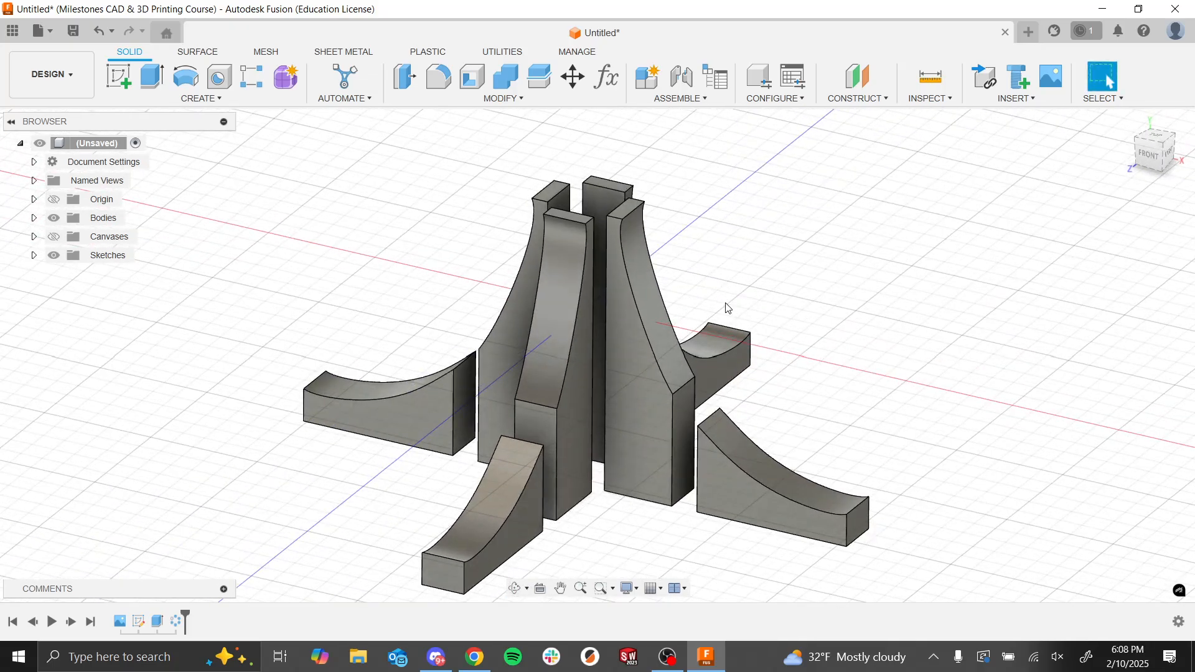
key(alt+Tab)
click(667, 330)
key(Right)
key(Left)
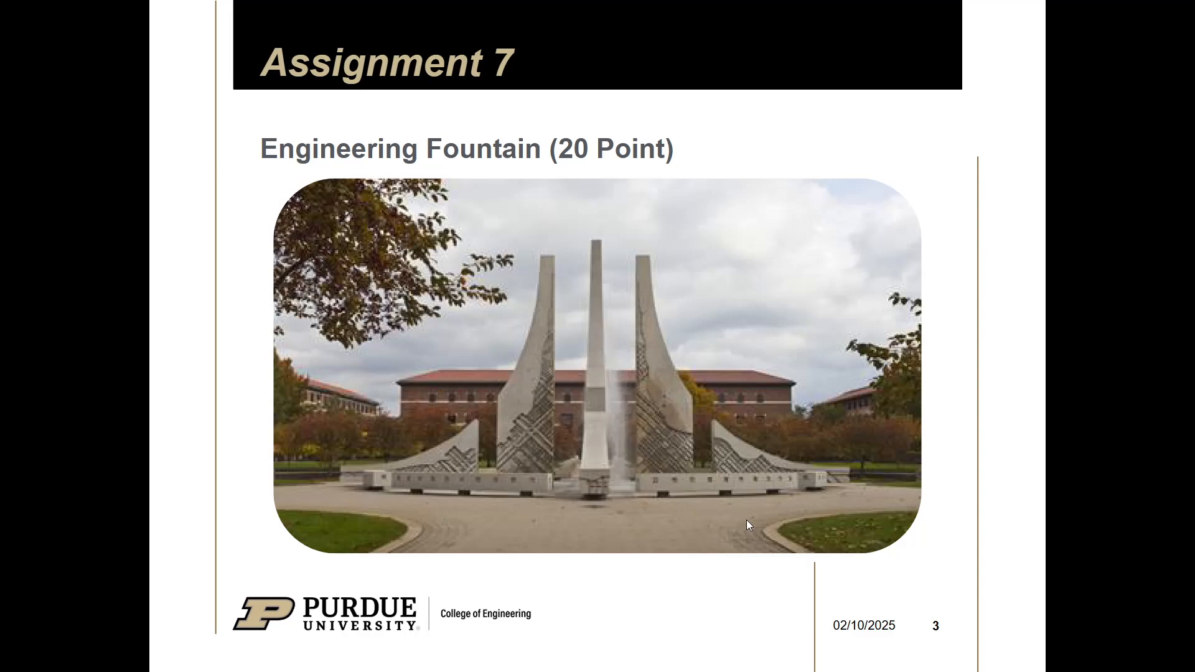
key(alt+Tab)
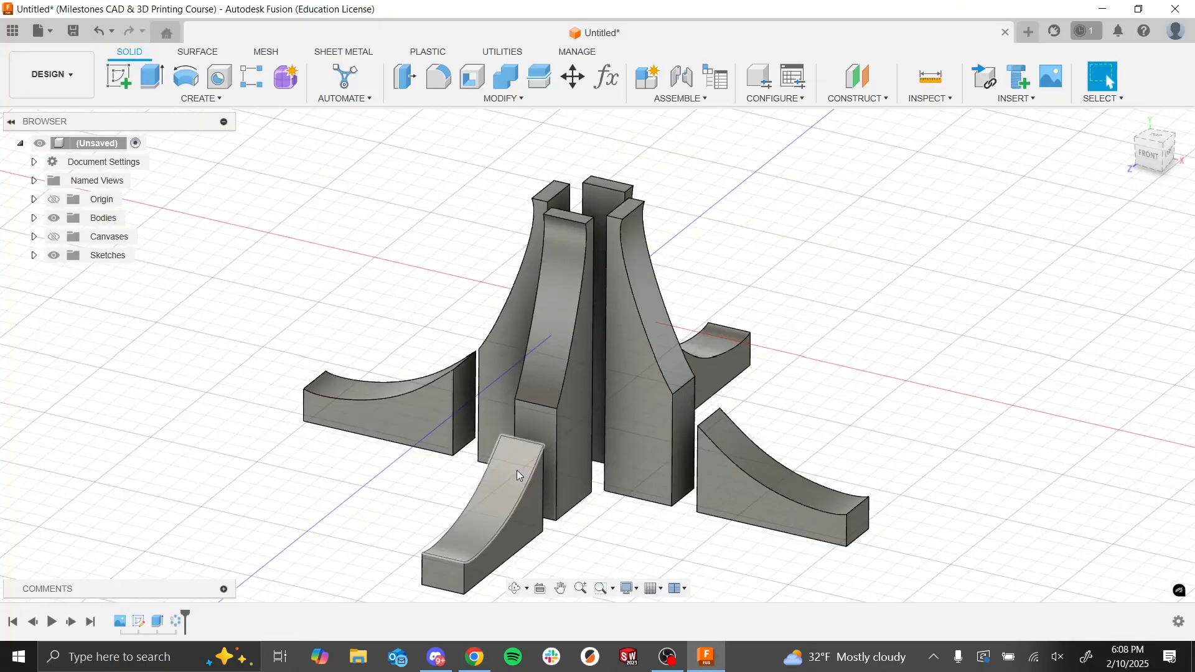
Step: Show the reference canvas and start a new sketch on the flat front face of the right tower
click(54, 237)
shift+middle_drag(520, 461, 621, 476)
scroll(598, 465, down, 3)
scroll(621, 476, up, 5)
scroll(682, 442, down, 2)
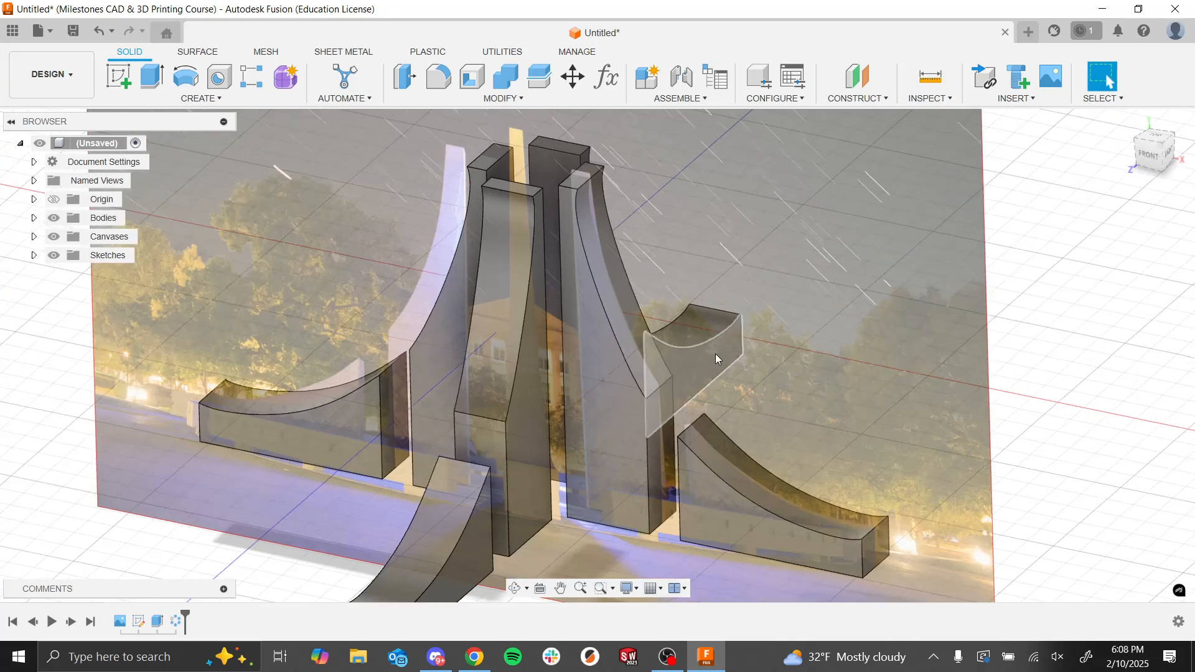
click(118, 76)
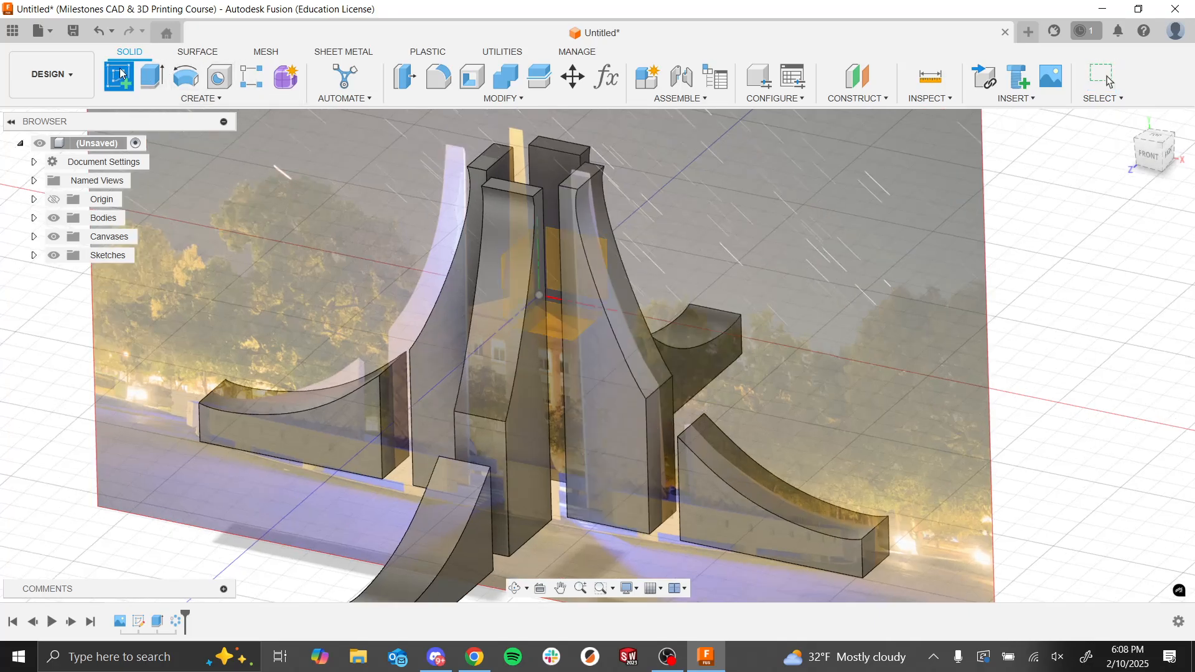
click(601, 423)
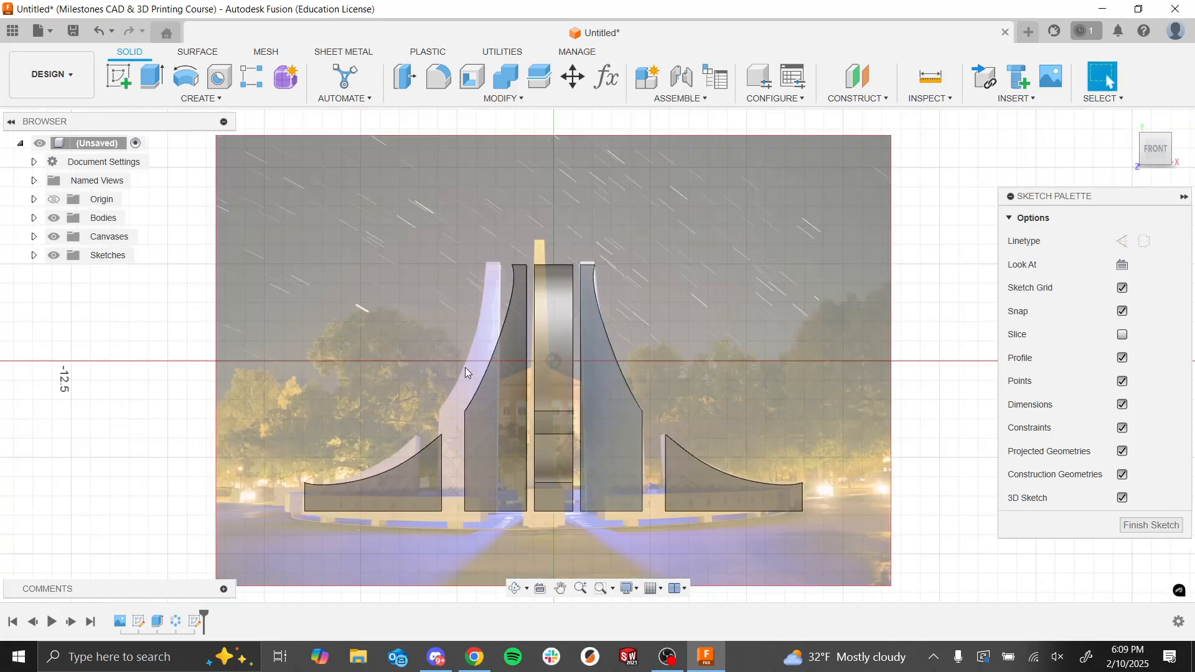
Step: Project the inner, bottom and outer straight edges of the front face of the right tower and its low wall into the sketch
scroll(591, 493, up, 4)
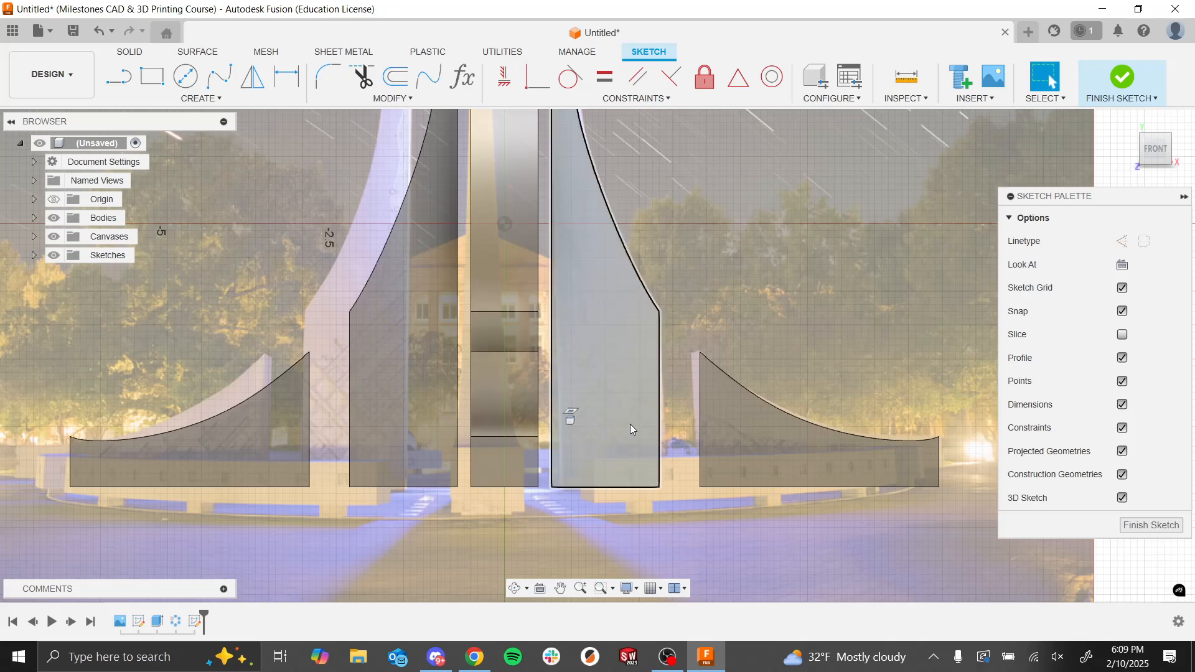
key(p)
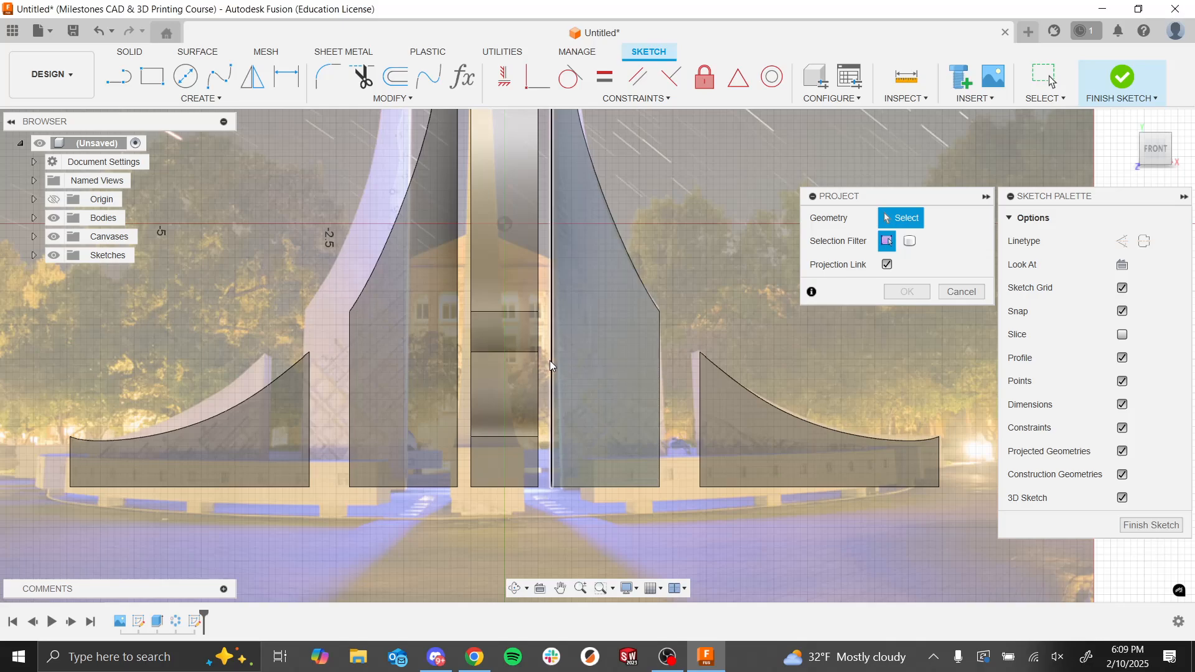
click(551, 360)
click(599, 487)
click(659, 470)
click(700, 470)
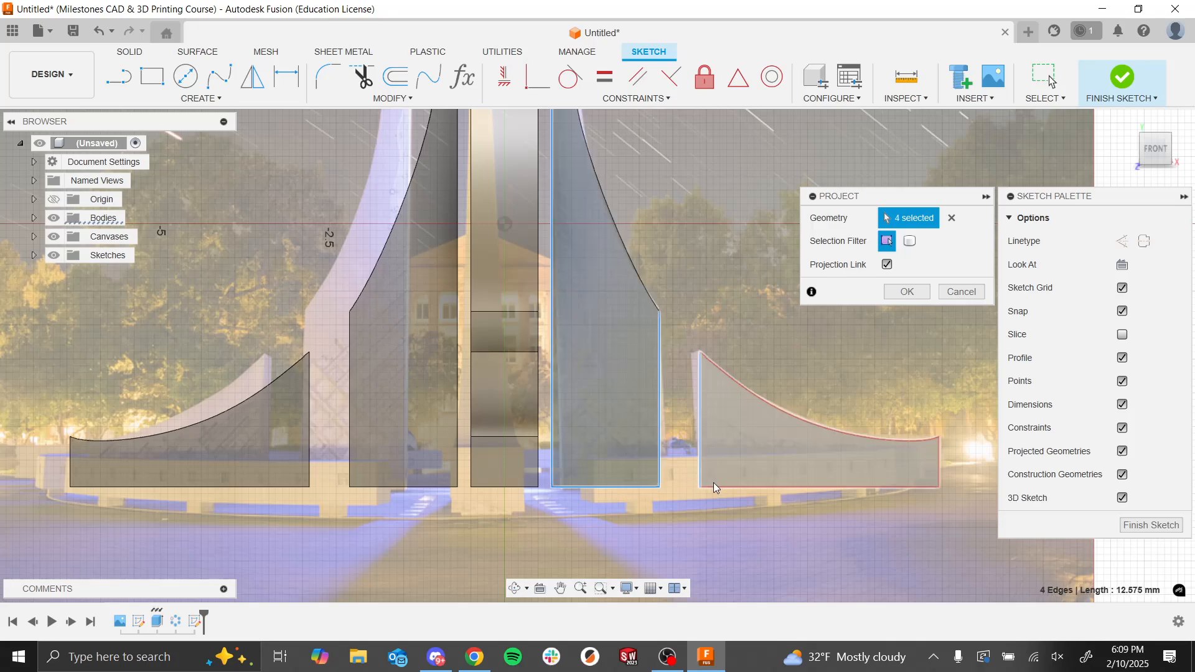
click(717, 486)
click(939, 464)
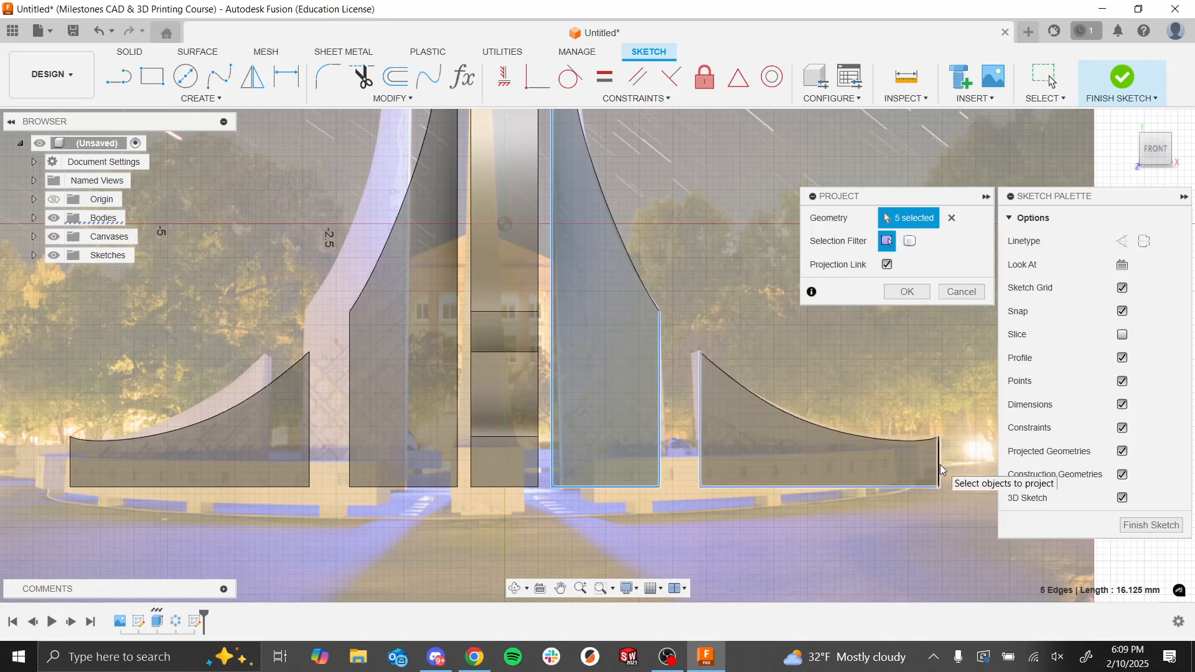
click(906, 292)
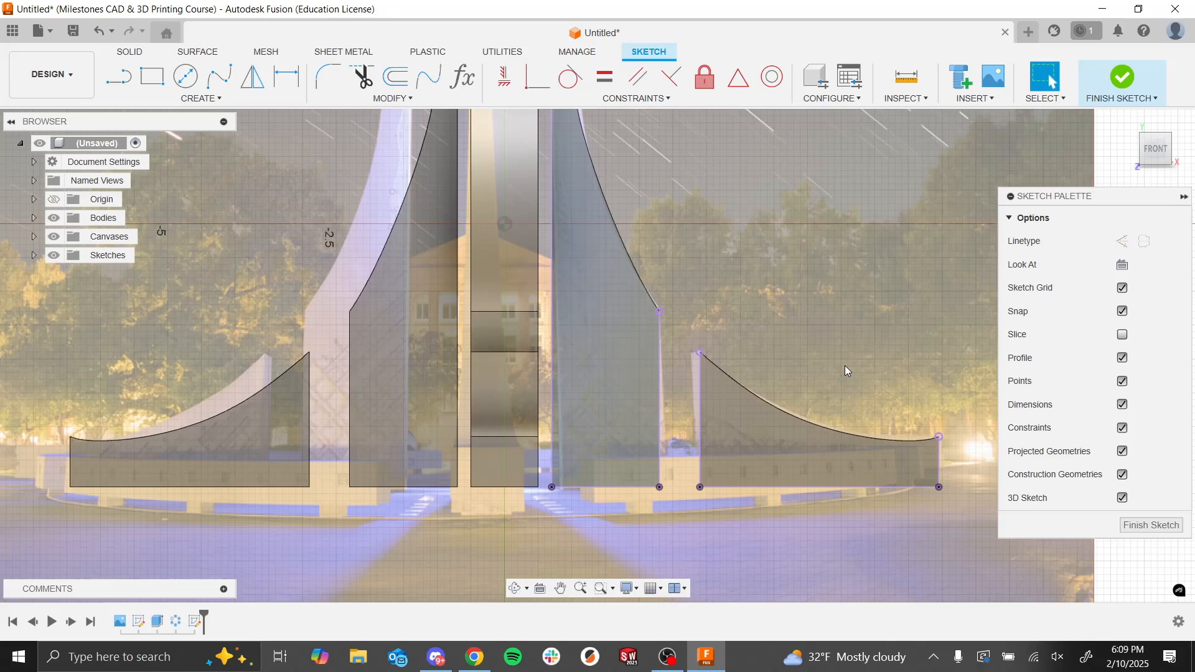
Step: Draw a six-point fit point spline on the right tower, curving down from the upper part of its inner edge to its outer edge
scroll(705, 286, down, 5)
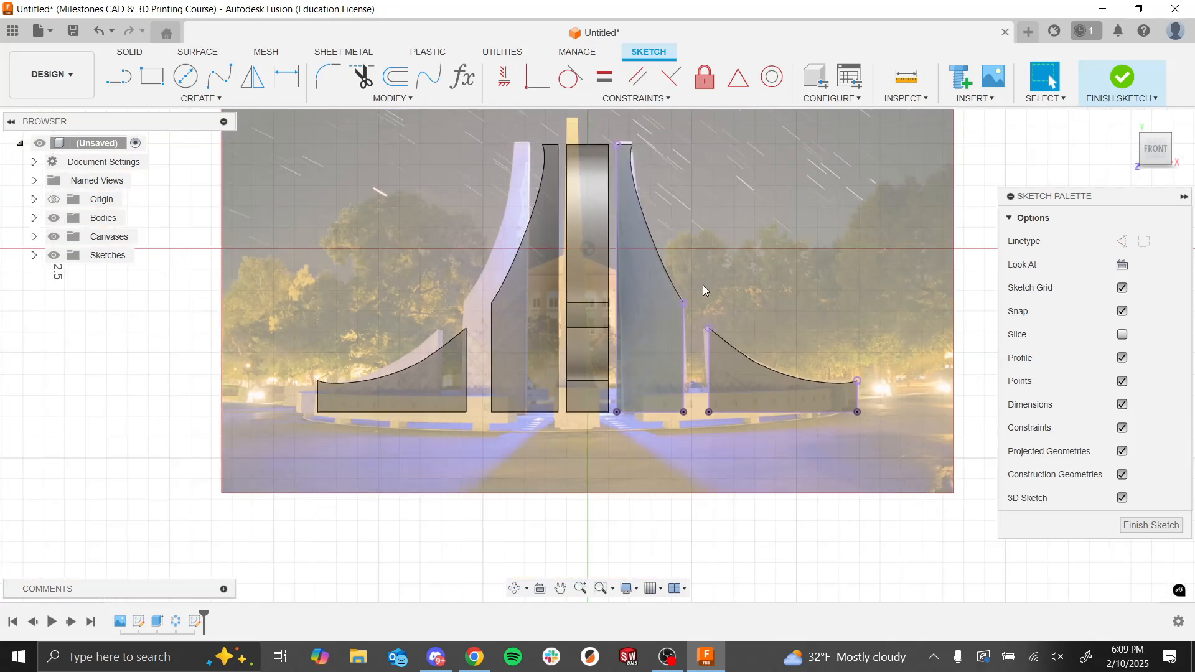
scroll(691, 268, up, 4)
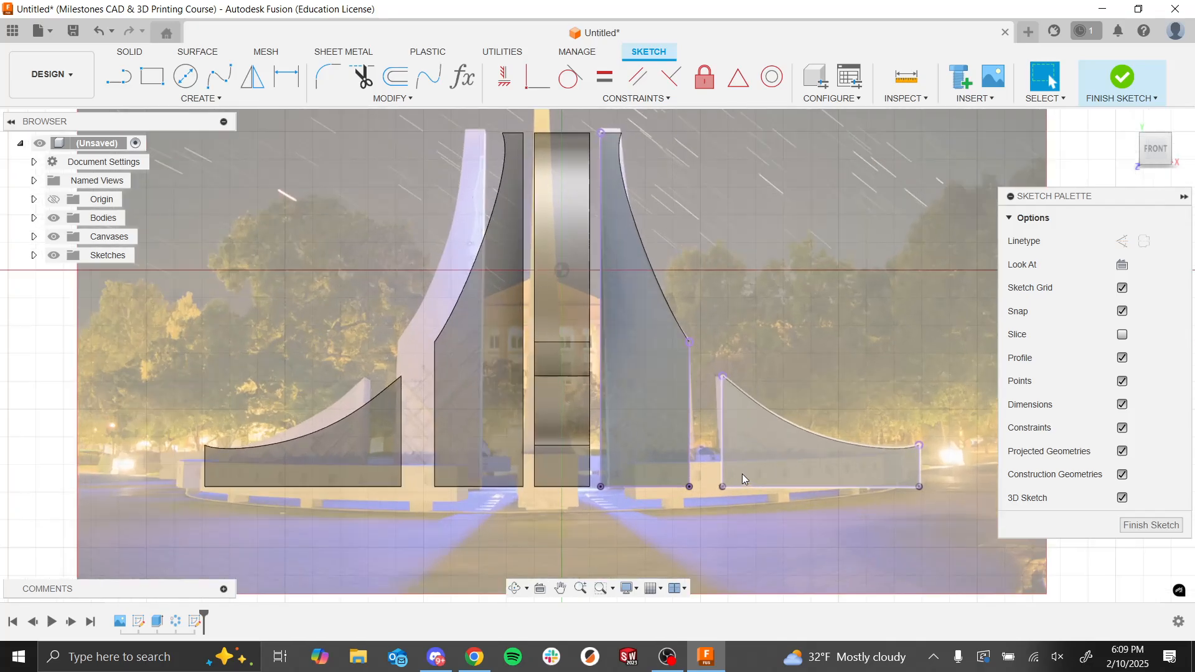
click(219, 78)
scroll(696, 239, up, 3)
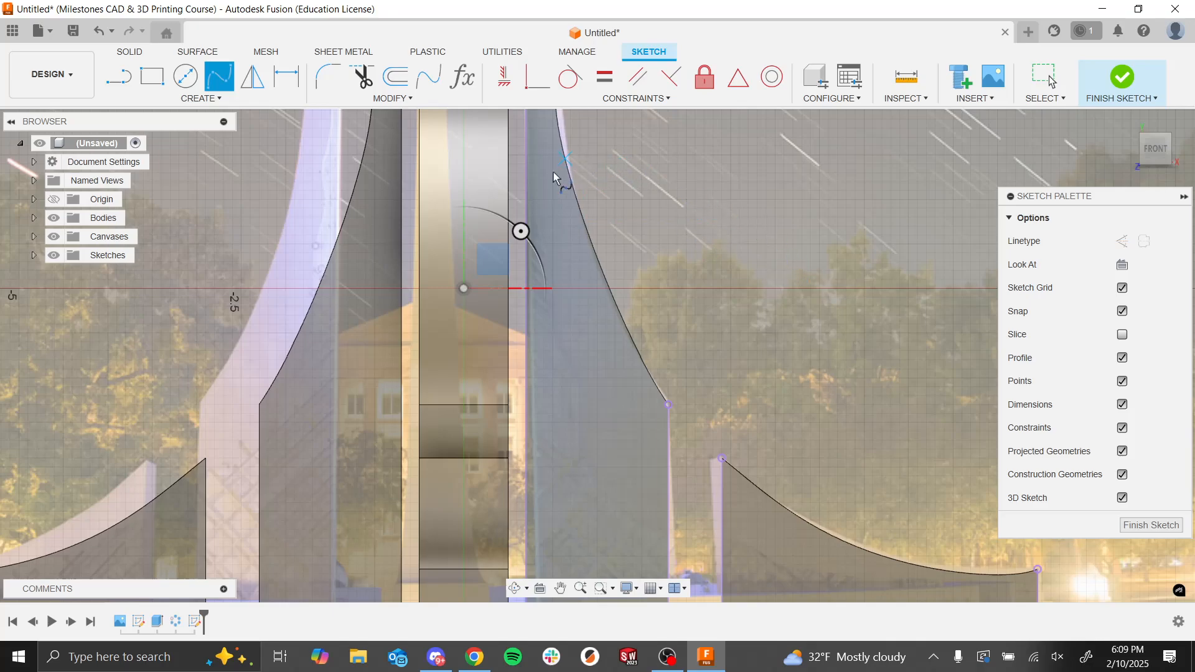
click(526, 128)
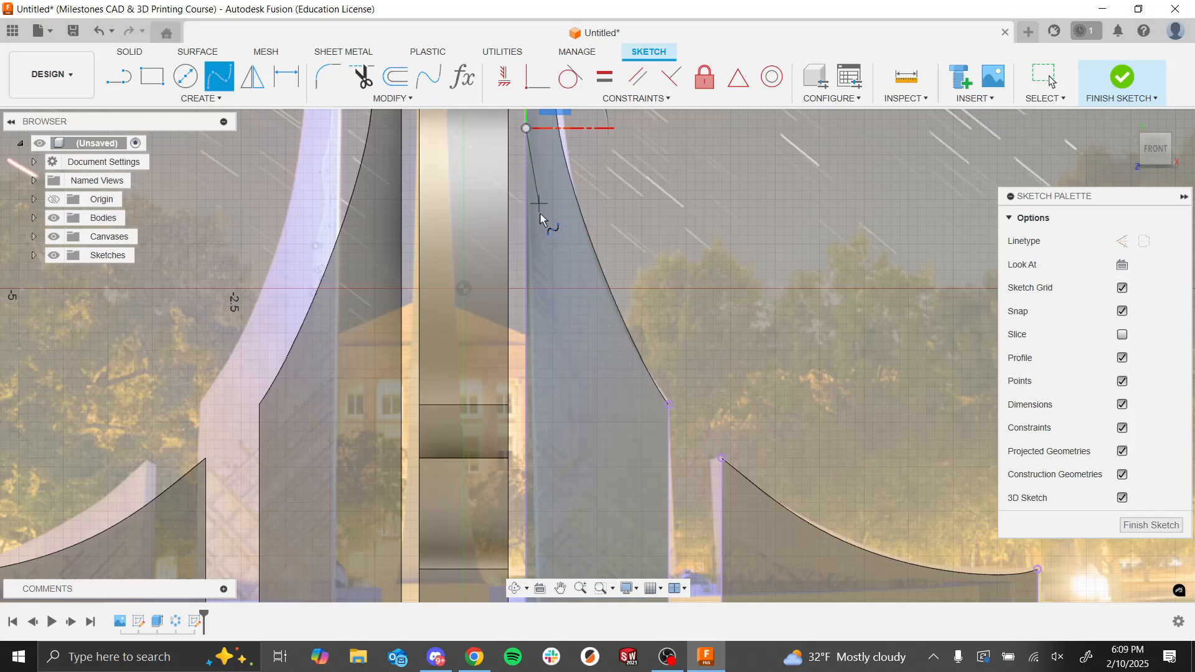
click(544, 217)
click(562, 369)
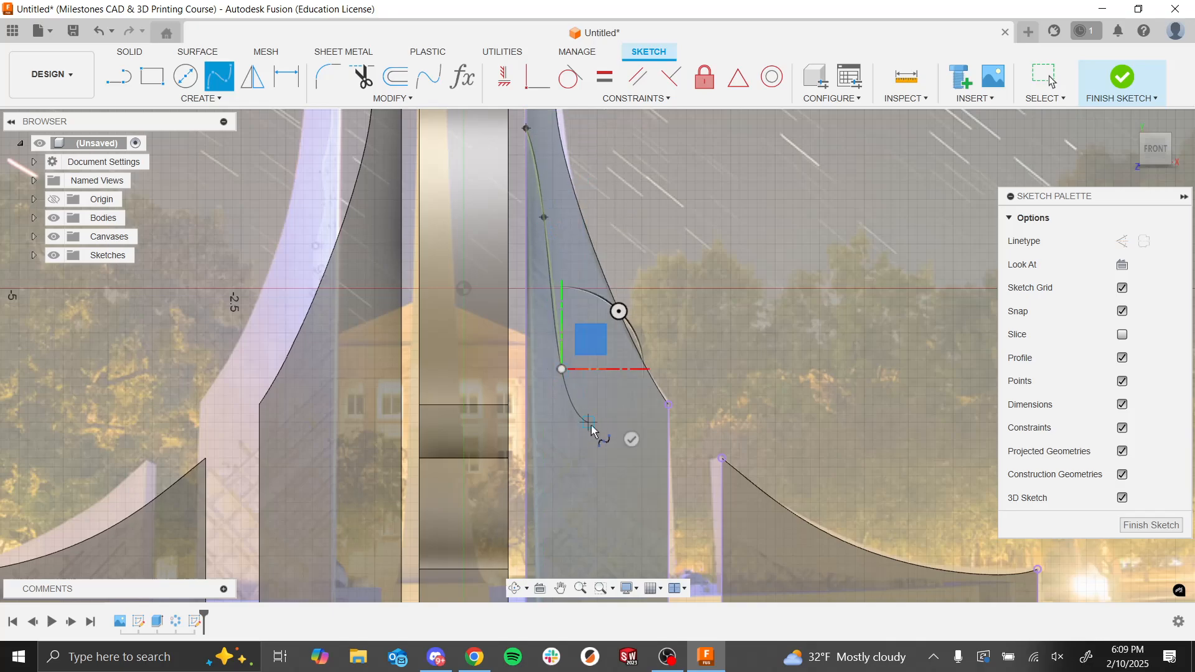
click(583, 447)
click(607, 494)
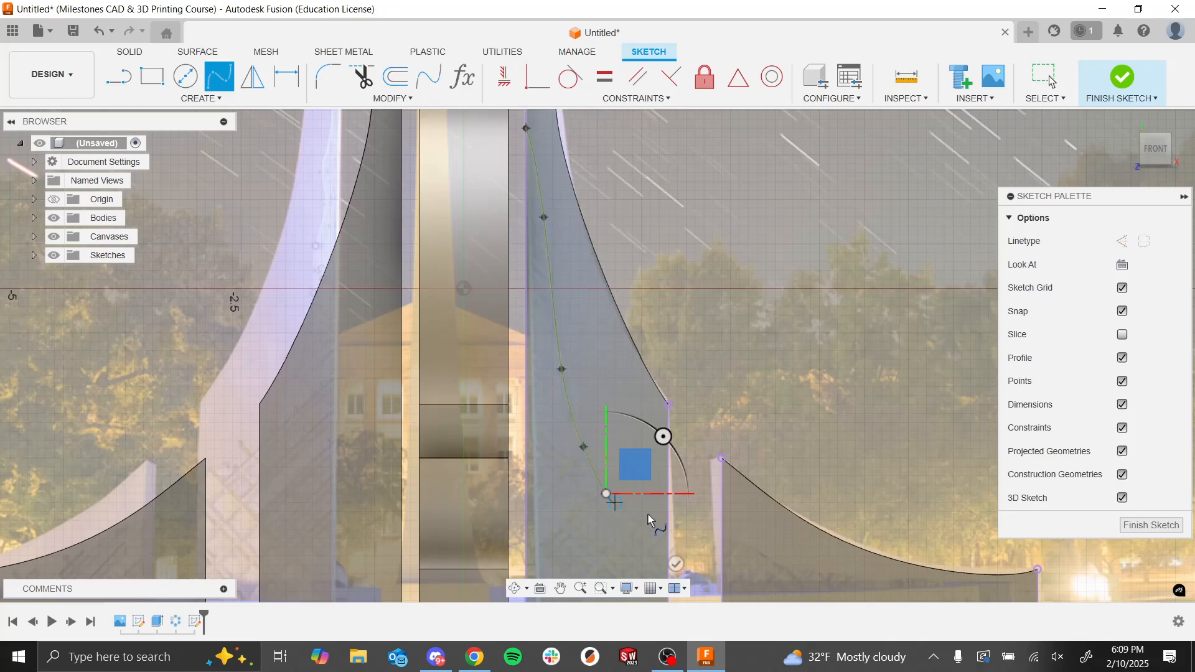
click(669, 529)
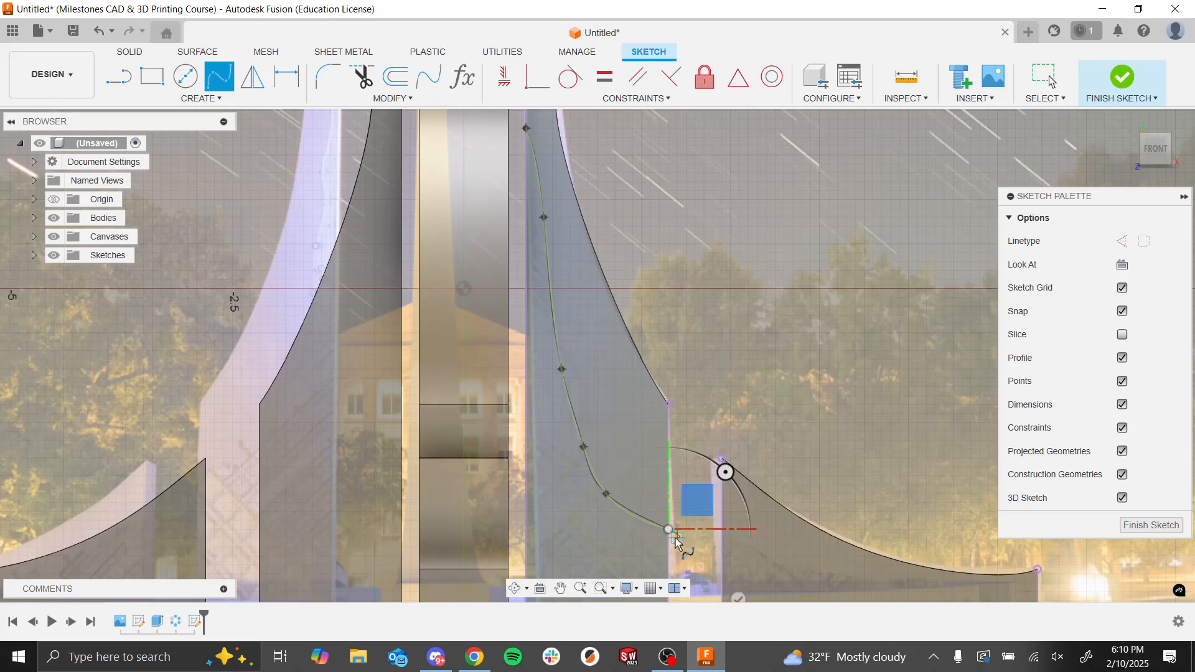
scroll(681, 545, down, 2)
click(739, 597)
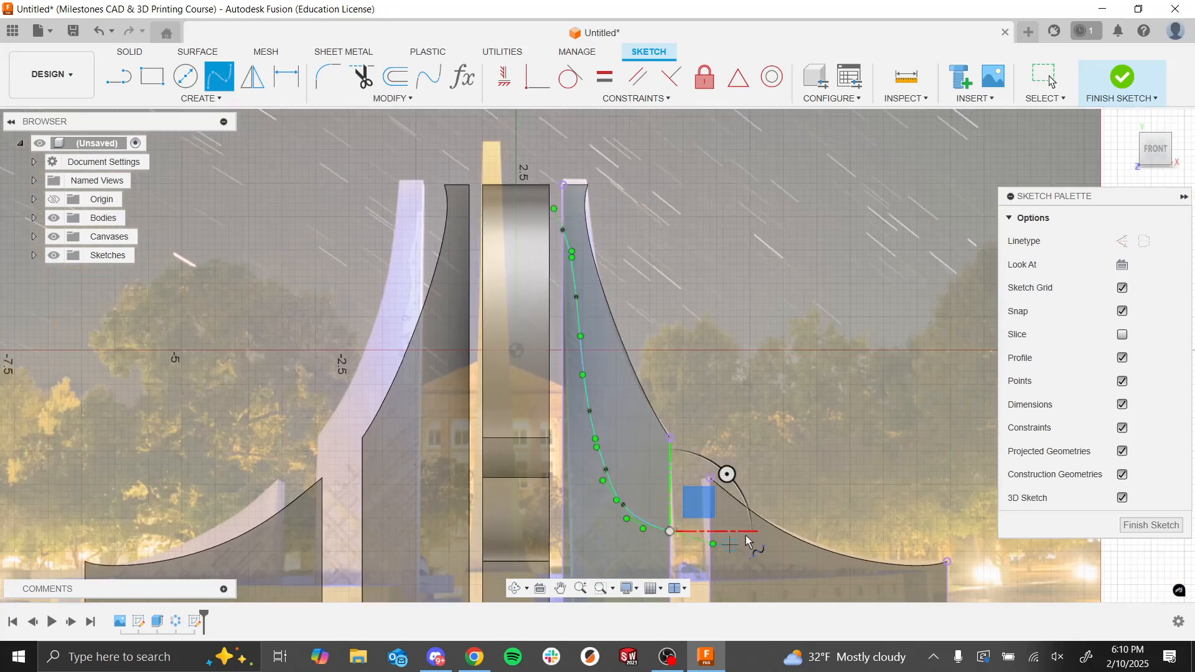
Step: Draw a second fit point spline across the low wall, stepping down from its inner vertical edge to its outer edge
scroll(729, 554, down, 3)
scroll(760, 582, up, 5)
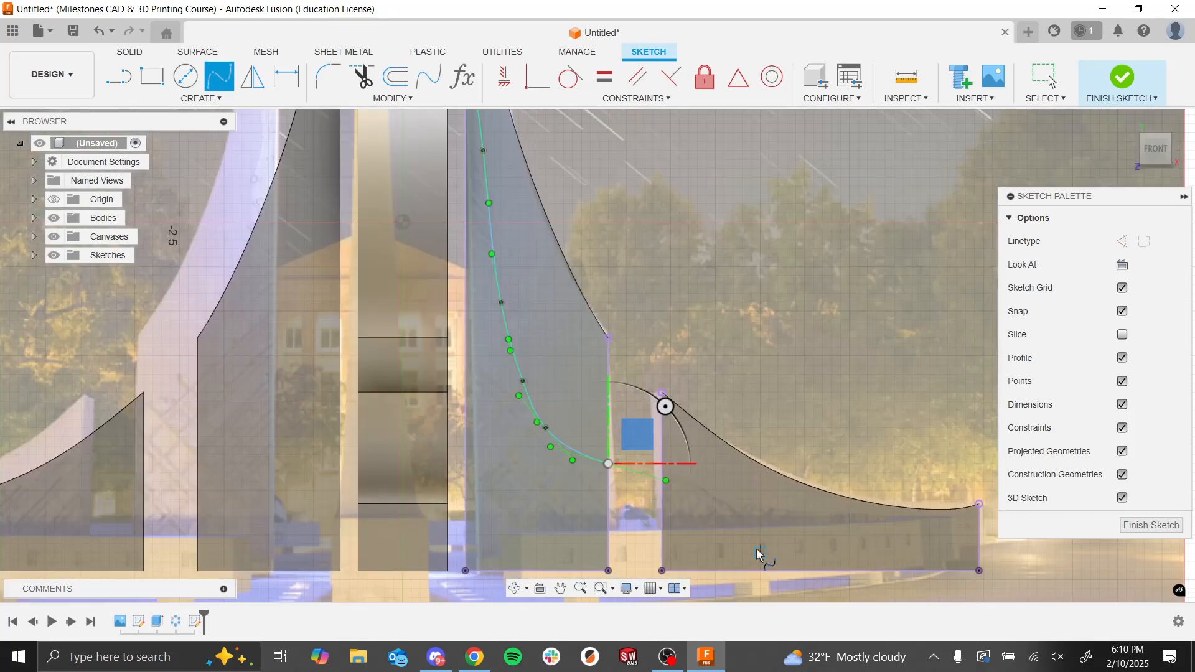
click(663, 474)
click(716, 490)
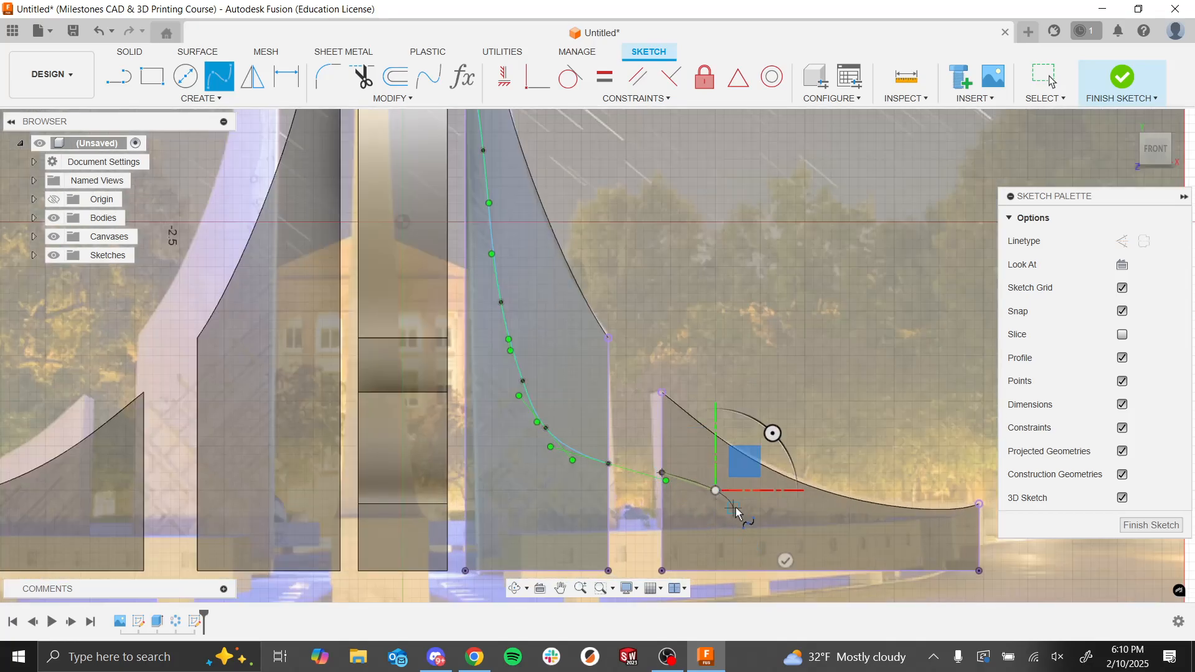
click(733, 508)
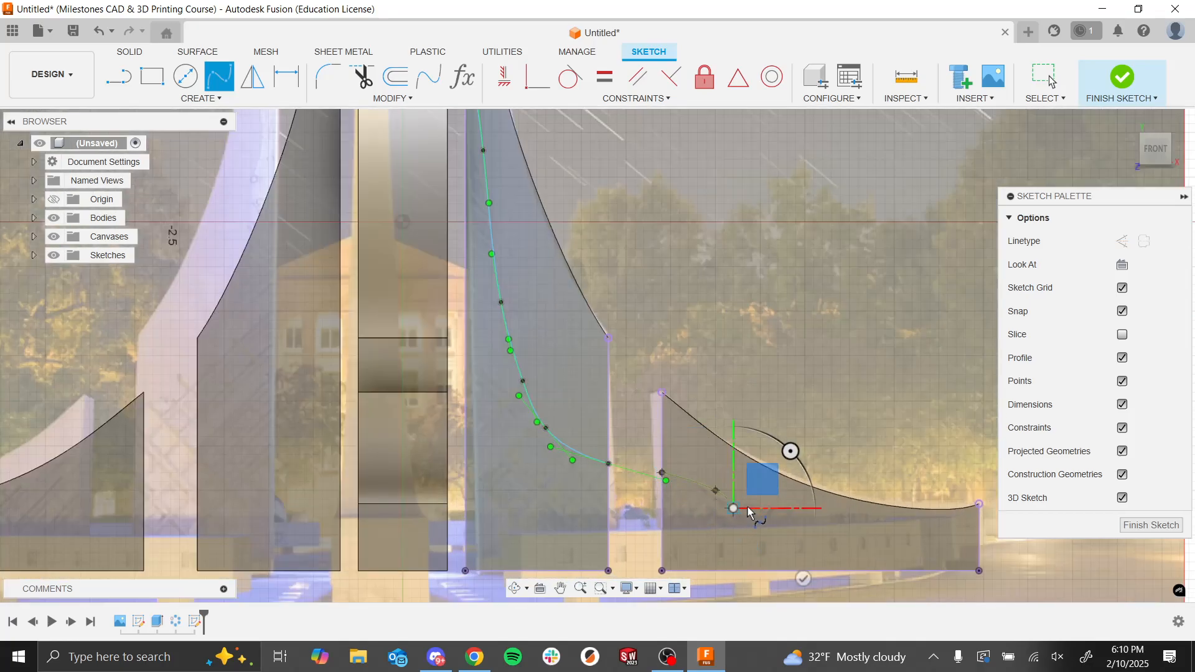
click(787, 518)
click(859, 535)
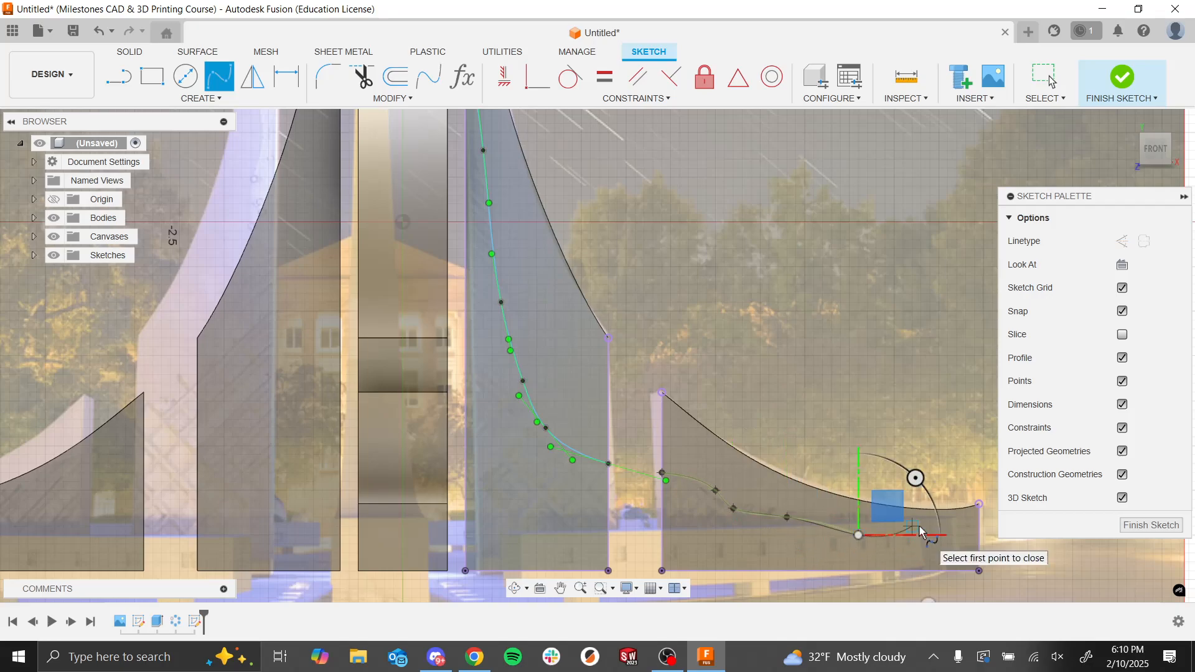
click(930, 535)
double_click(978, 536)
scroll(964, 521, down, 2)
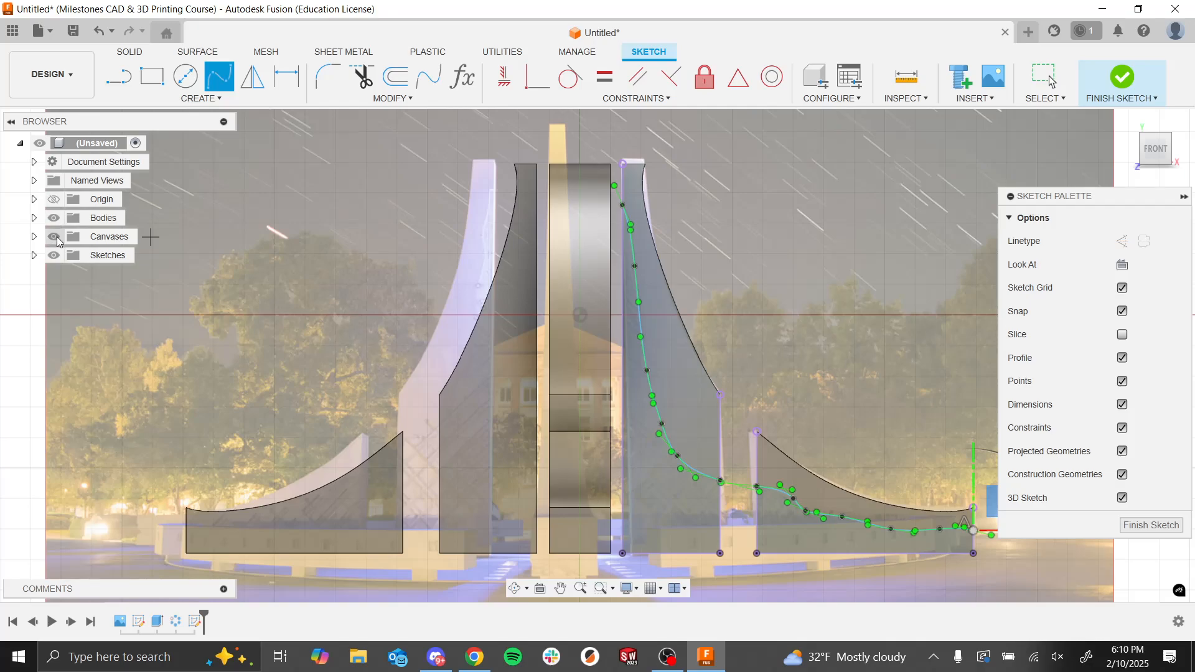
Step: End the spline command and hide the reference canvas and the bodies, leaving only the sketch
click(54, 237)
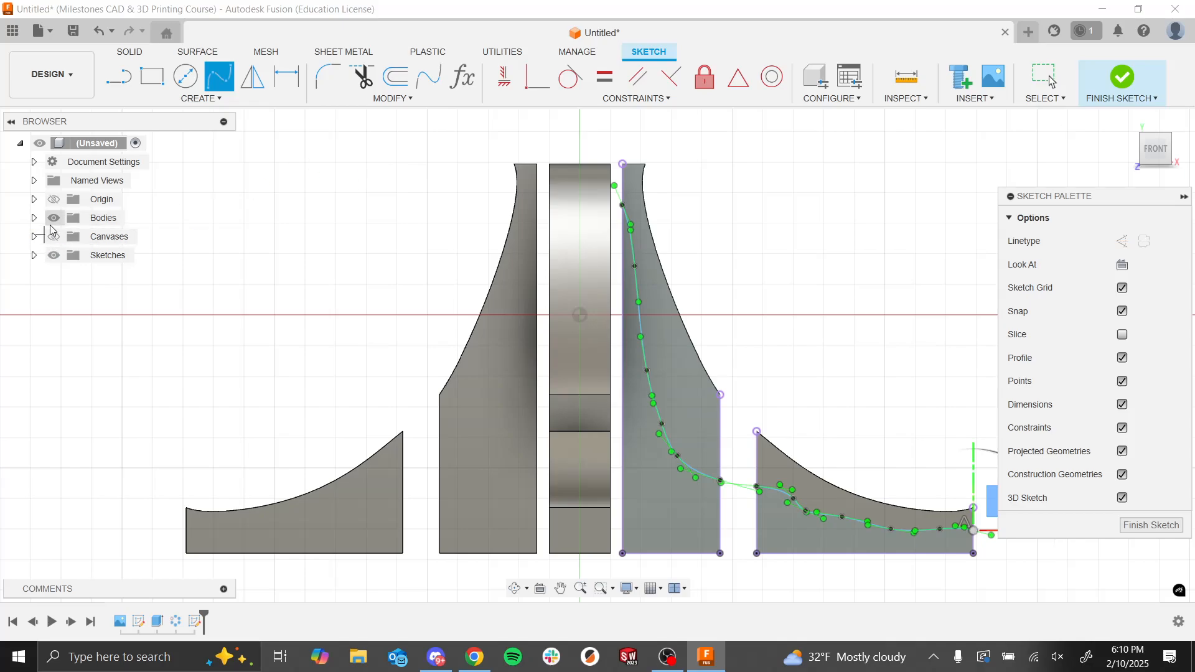
click(54, 218)
scroll(520, 354, down, 4)
scroll(809, 450, up, 1)
scroll(808, 445, up, 3)
key(Escape)
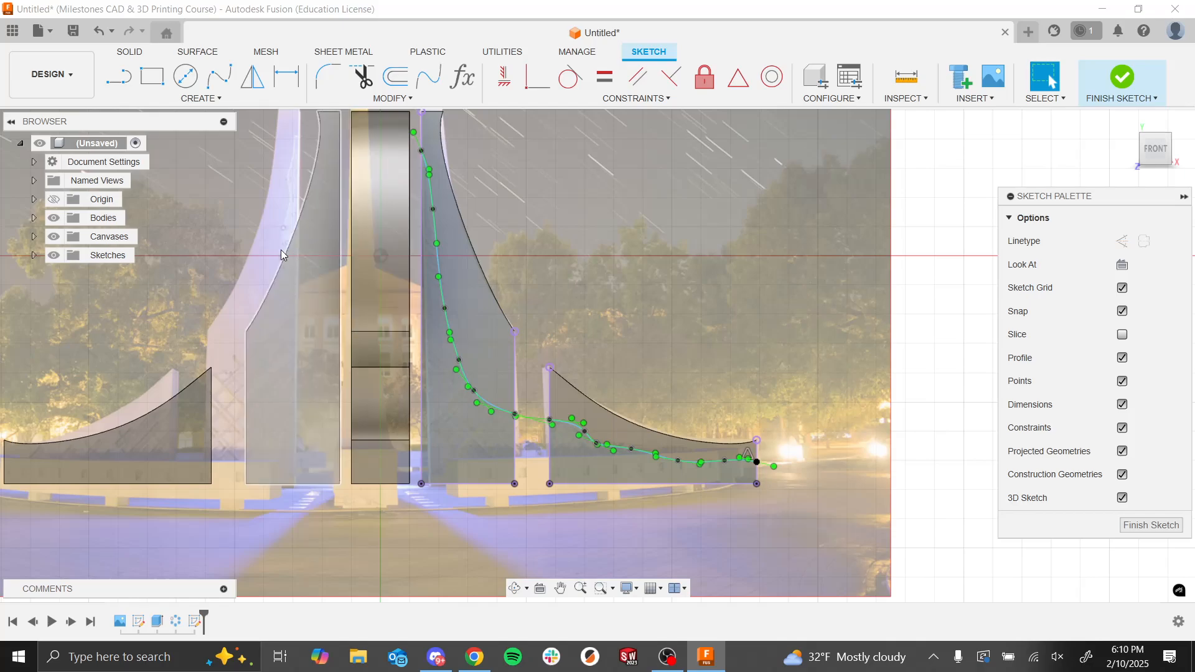
click(54, 217)
click(55, 236)
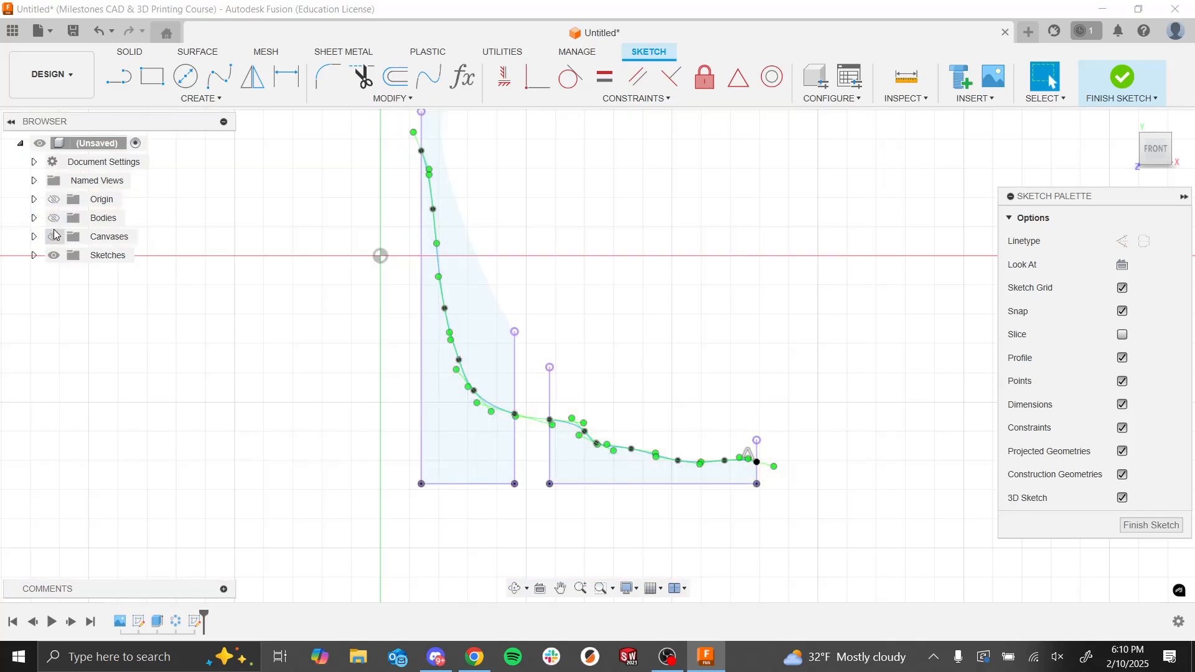
Step: Examine the closed profiles formed by the two splines and the projected tower and wall edges
scroll(645, 365, down, 3)
scroll(608, 288, up, 2)
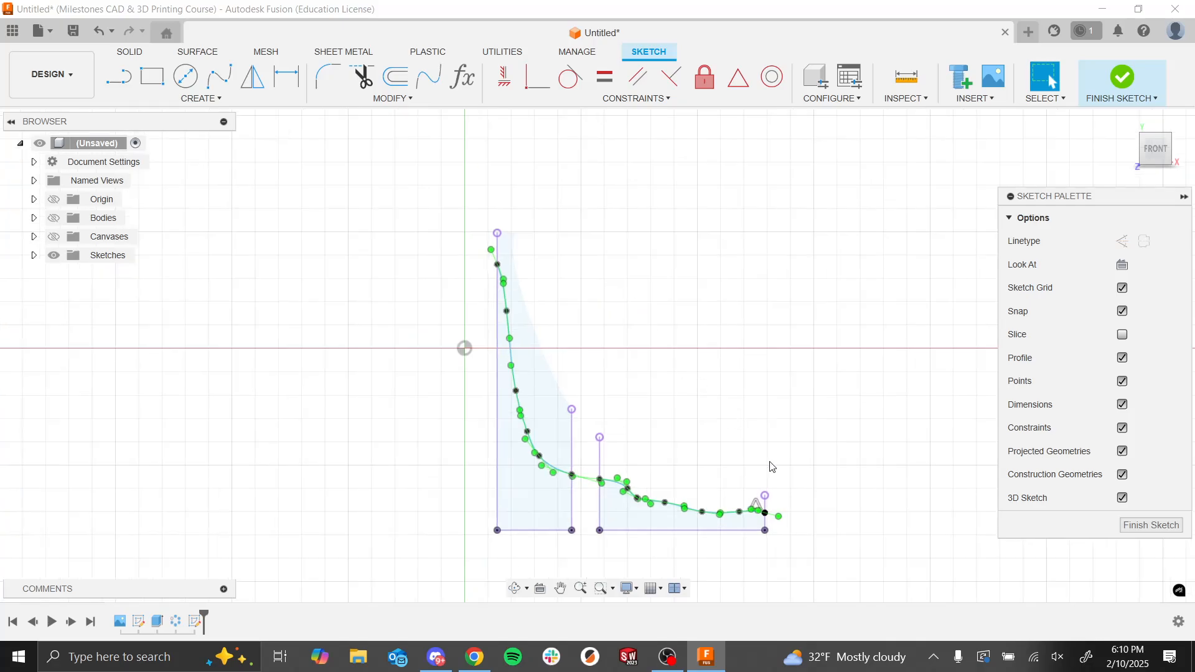
scroll(797, 557, up, 2)
scroll(690, 491, down, 2)
click(510, 320)
key(Delete)
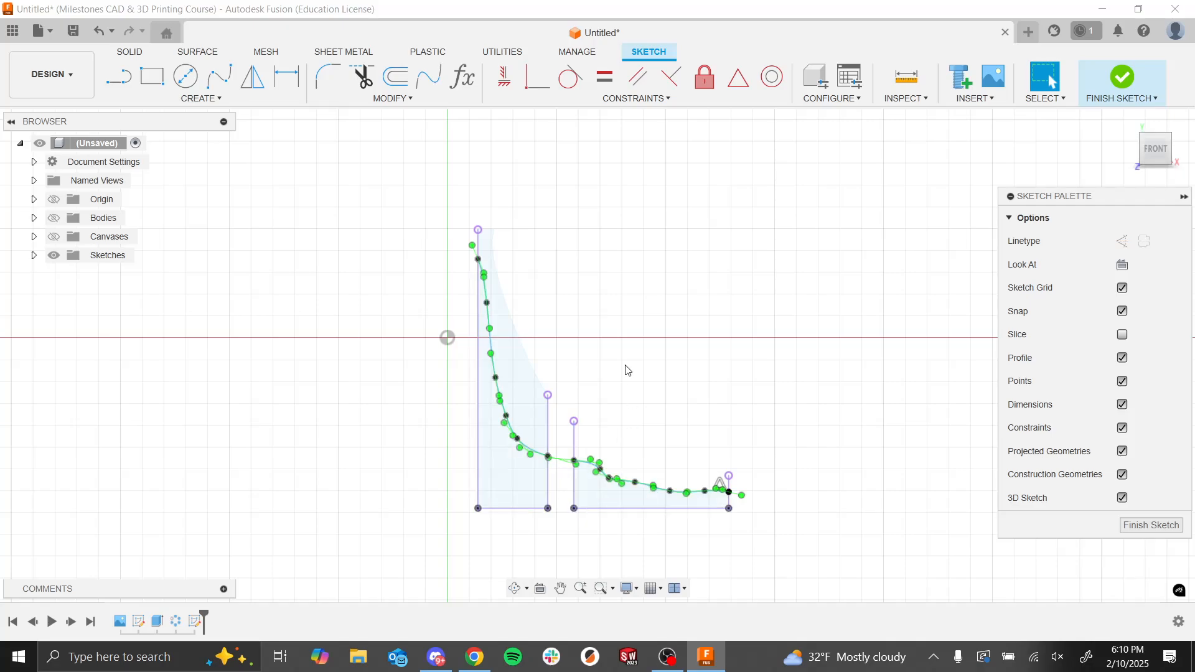
scroll(648, 476, down, 1)
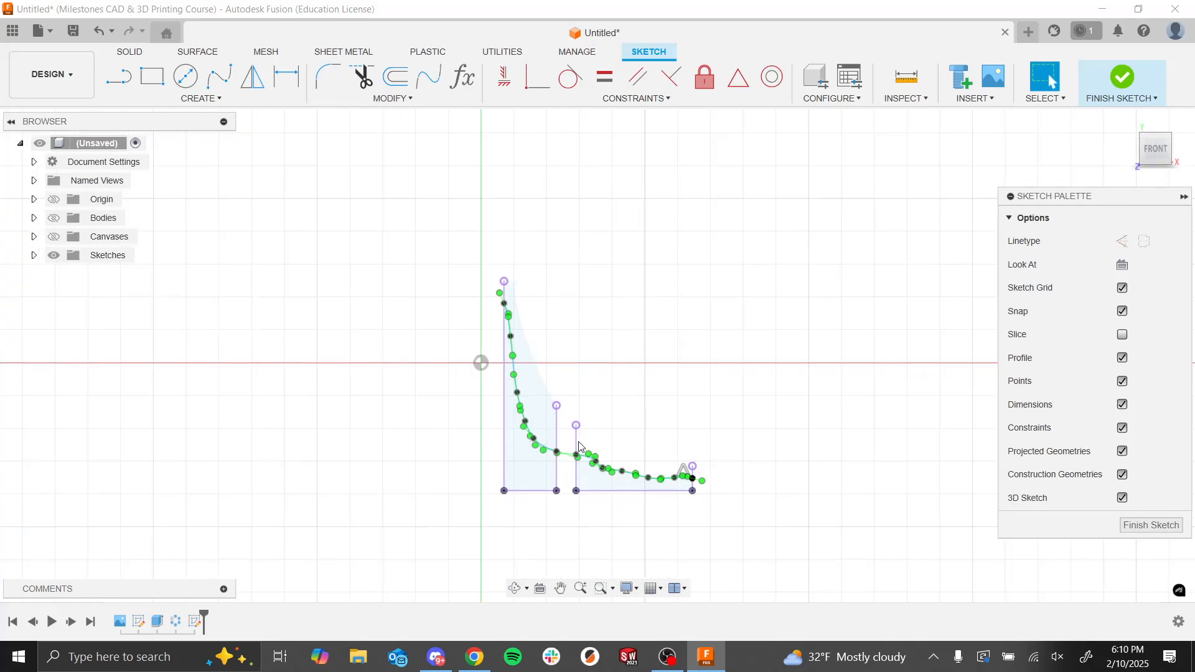
scroll(616, 474, up, 2)
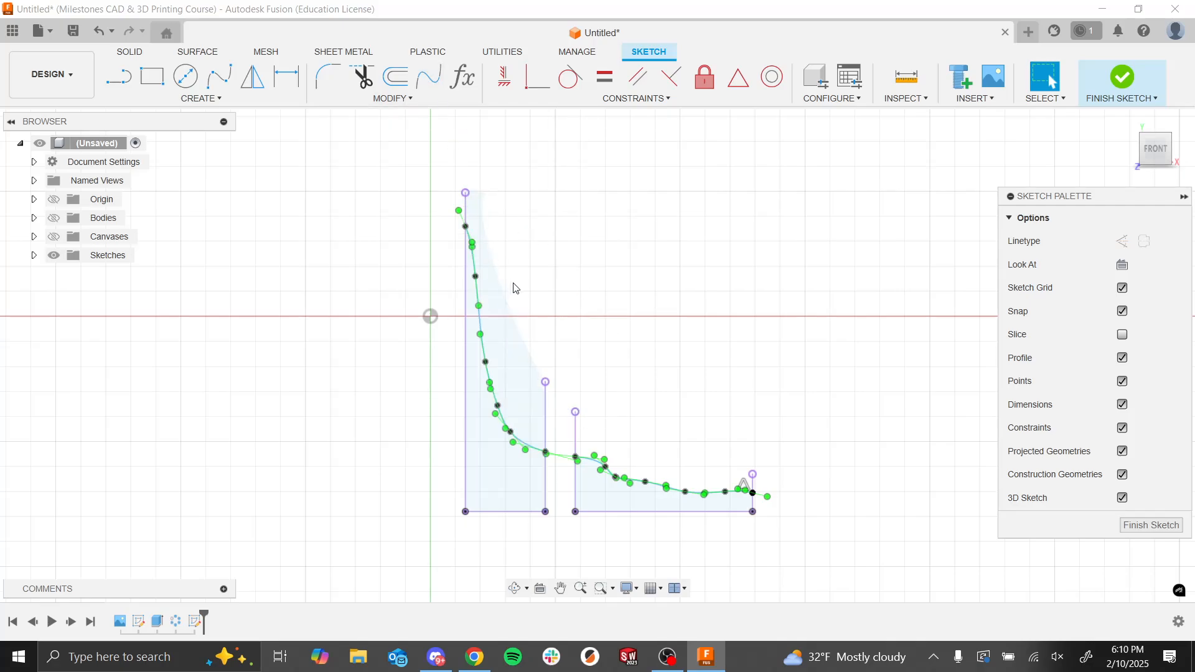
key(t)
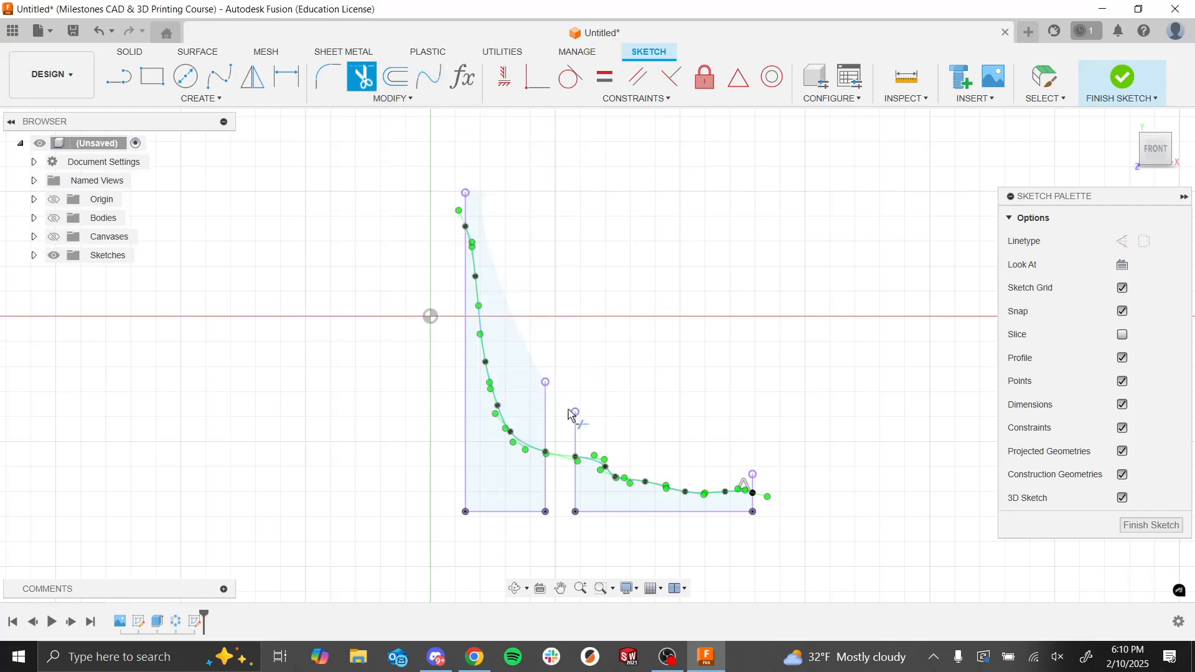
key(Escape)
scroll(574, 466, down, 2)
scroll(519, 482, up, 2)
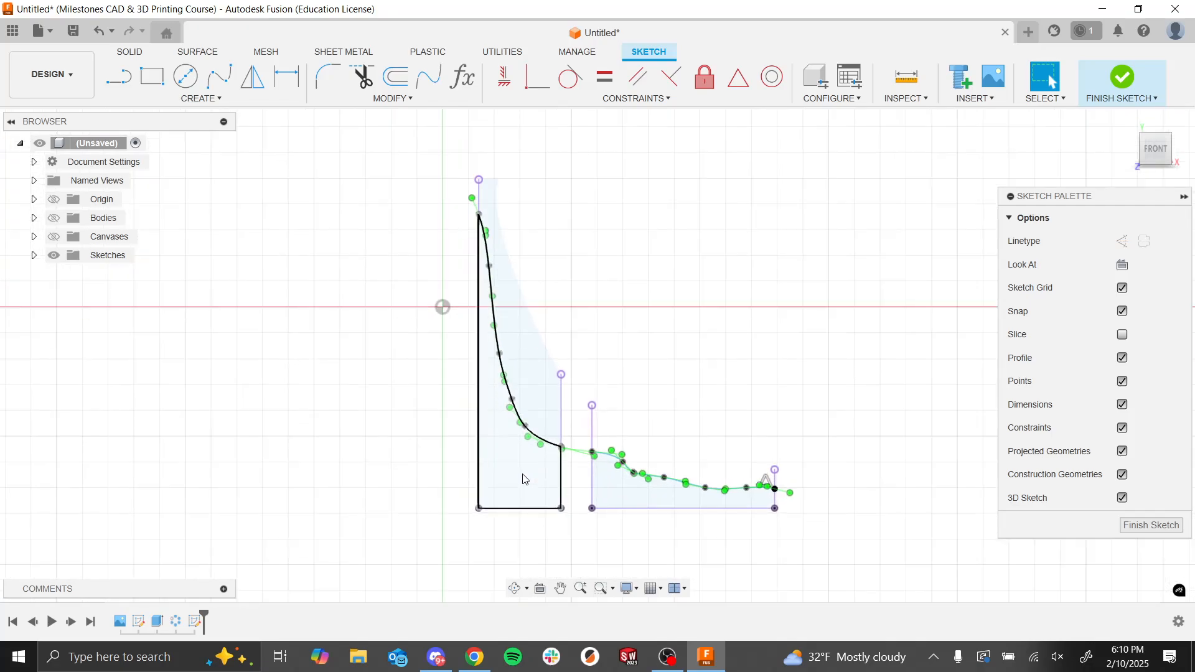
Step: Show the bodies again together with the spline sketch, keeping the reference canvas hidden
mouse_move(660, 418)
shift+middle_down()
mouse_move(640, 421)
mouse_move(622, 458)
shift+middle_up()
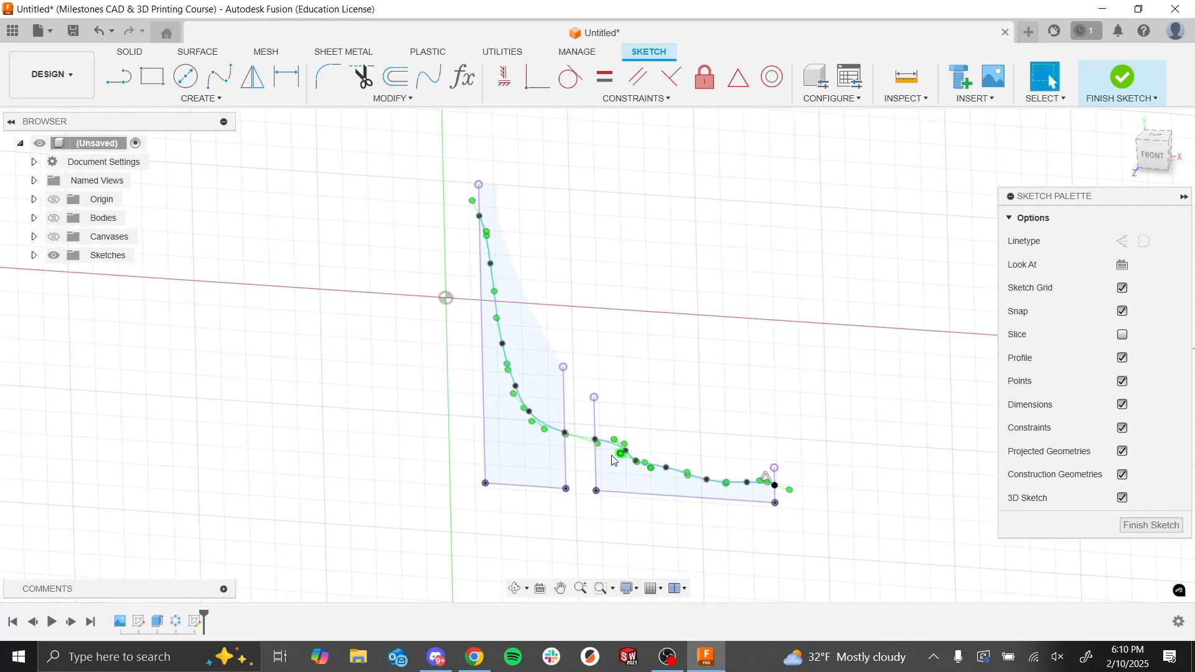
click(597, 476)
click(54, 218)
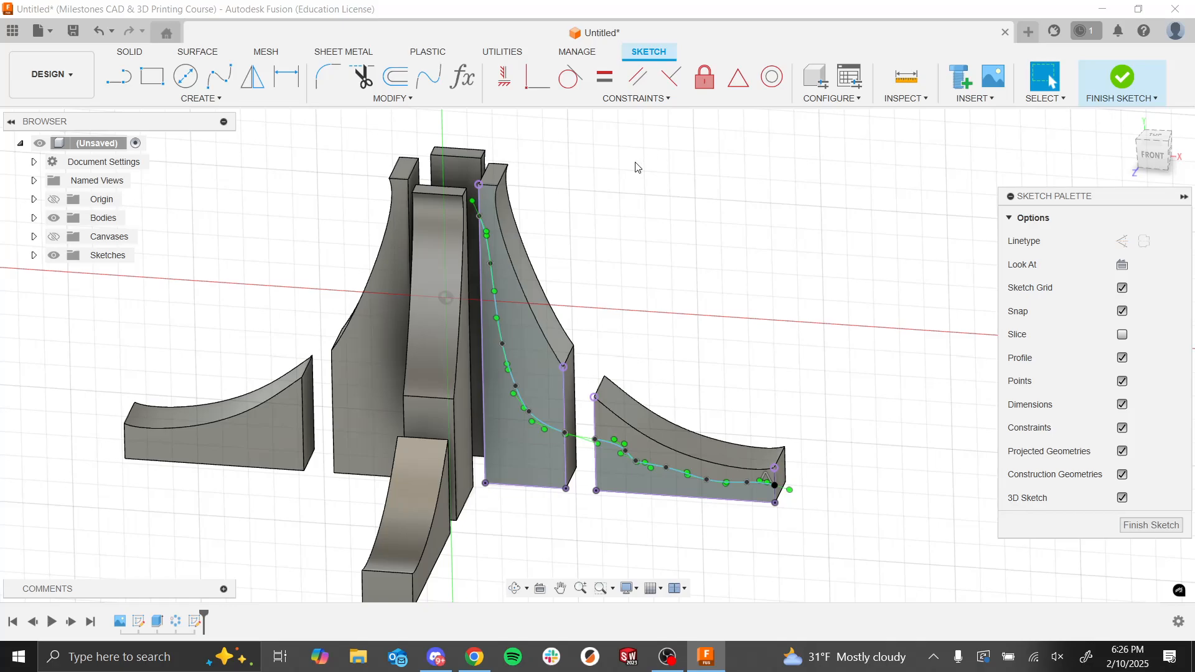
Step: Finish the sketch and extrude the two closed profiles below the splines as a cut of -0.20 mm into the tower and low wall
shift+middle_drag(711, 288, 694, 262)
scroll(693, 261, up, 5)
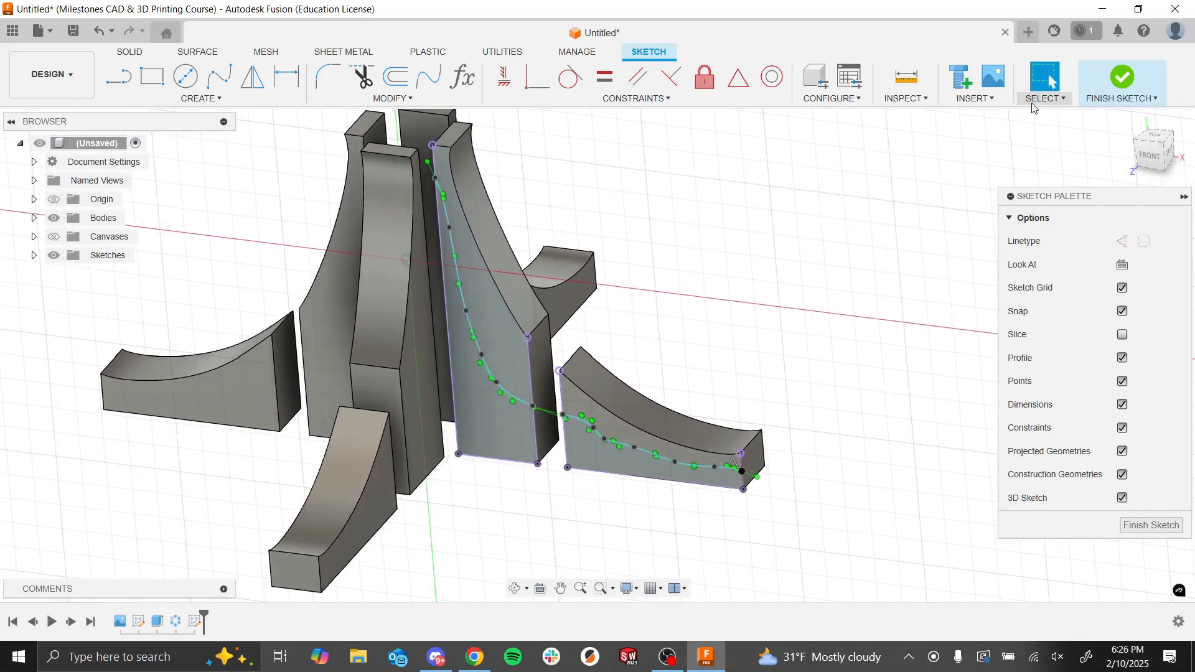
click(1109, 101)
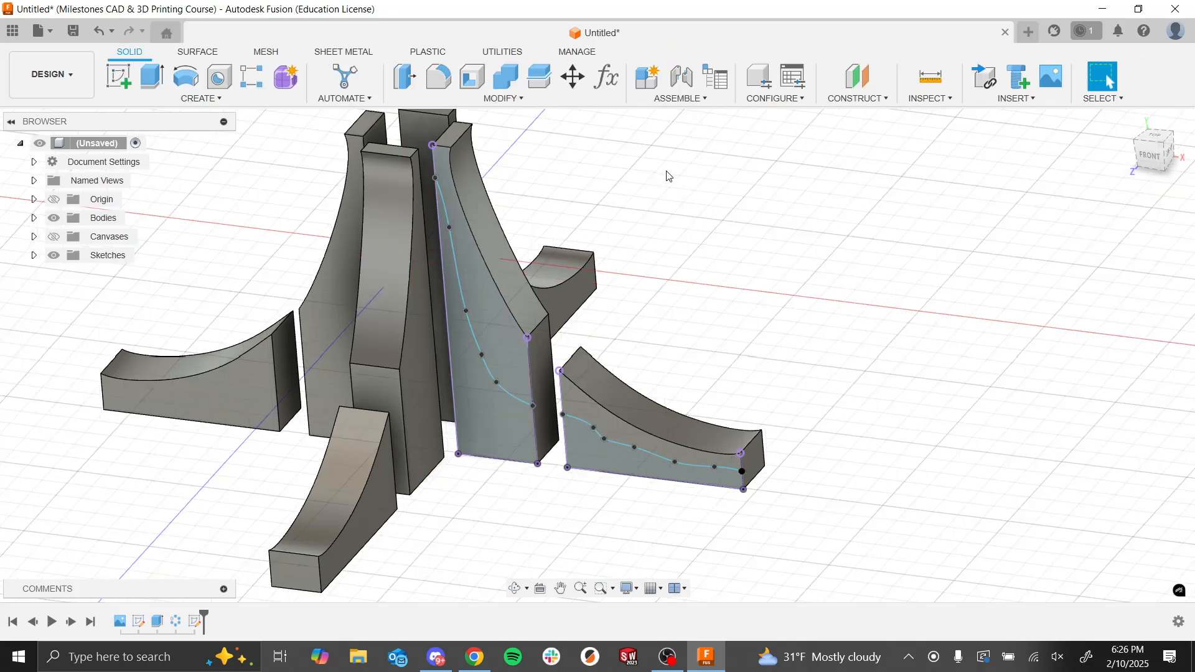
click(152, 77)
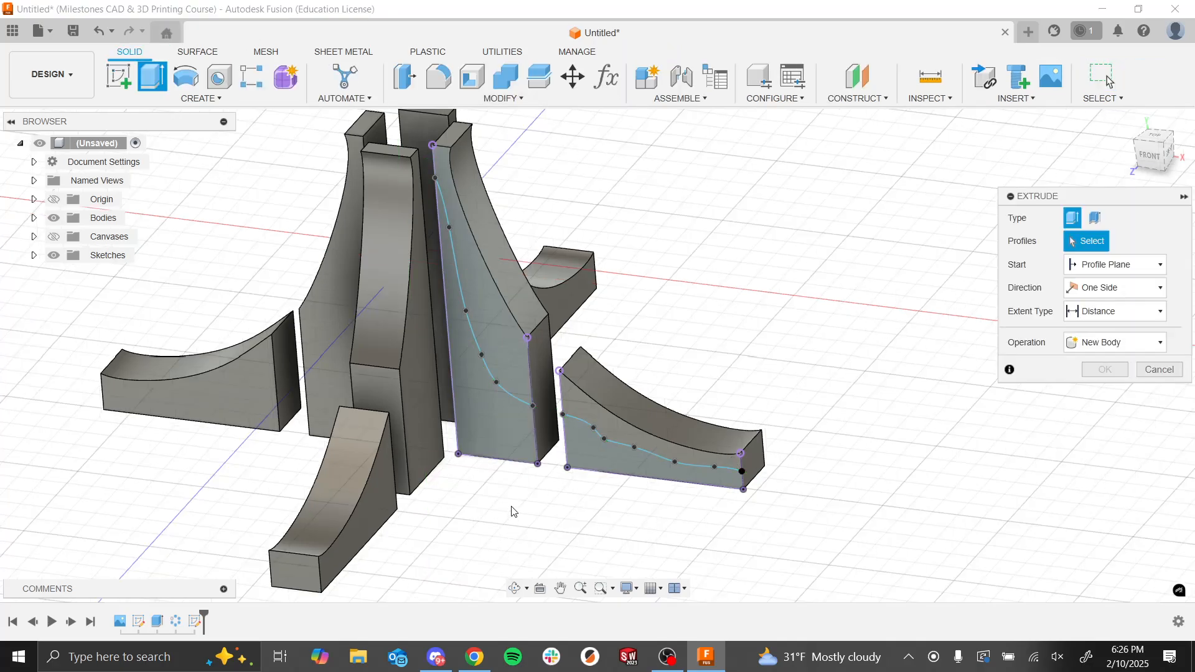
click(470, 423)
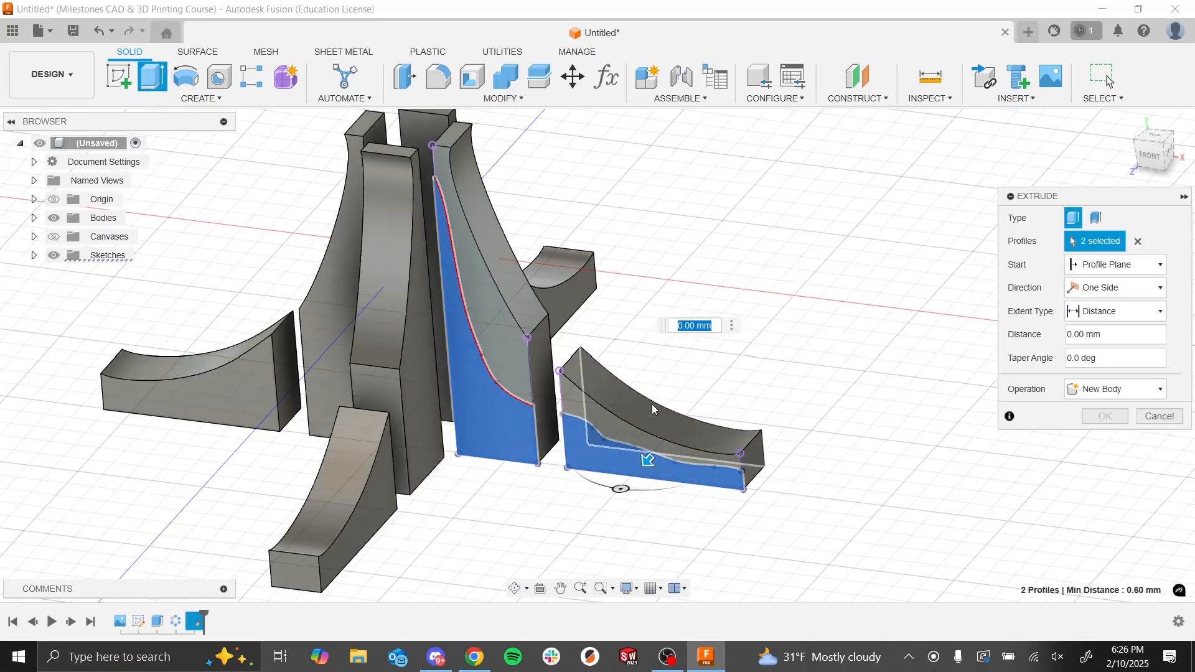
drag(646, 461, 657, 457)
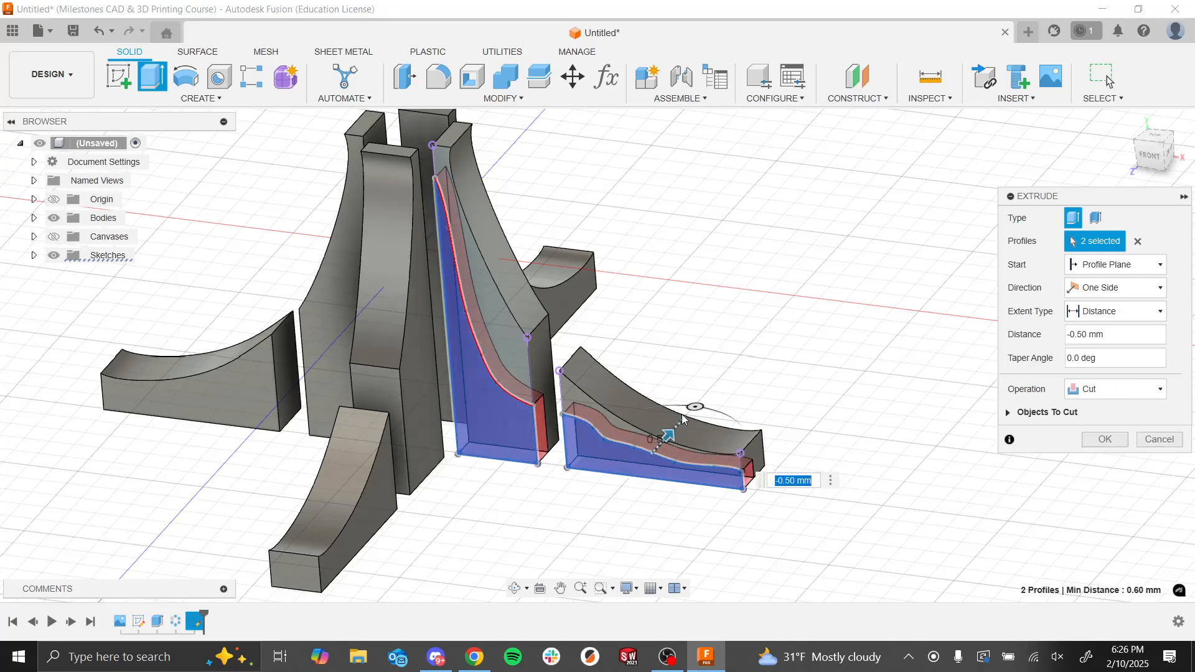
scroll(685, 408, down, 3)
shift+middle_drag(688, 408, 648, 434)
scroll(648, 435, up, 3)
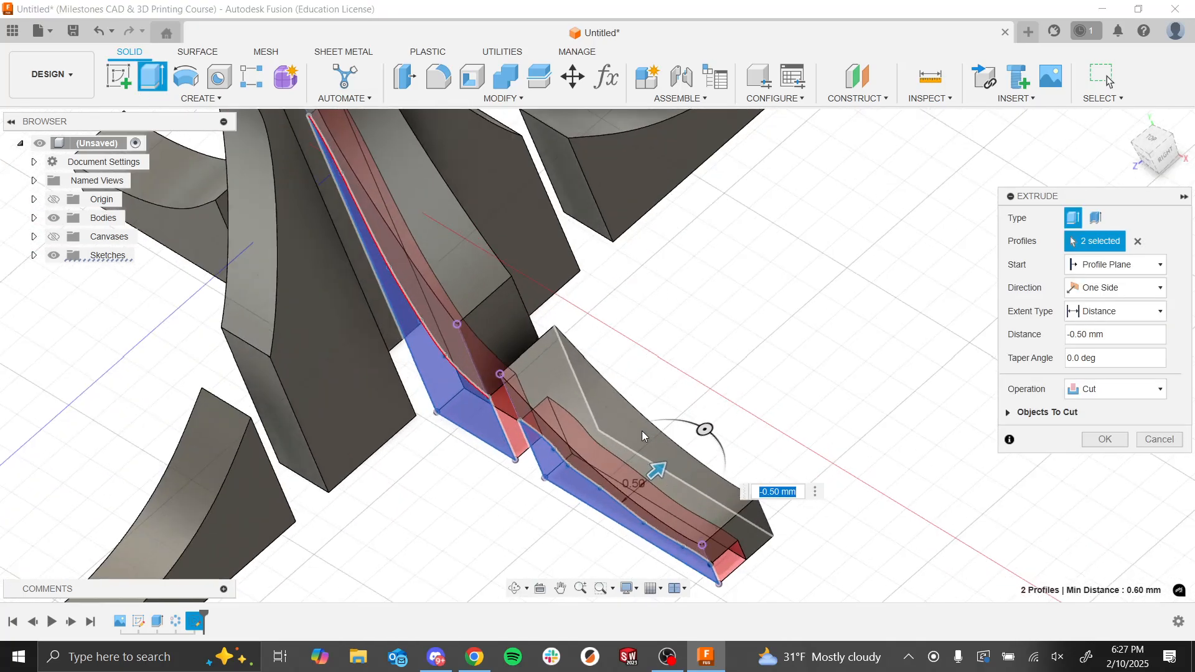
click(1084, 334)
text(2)
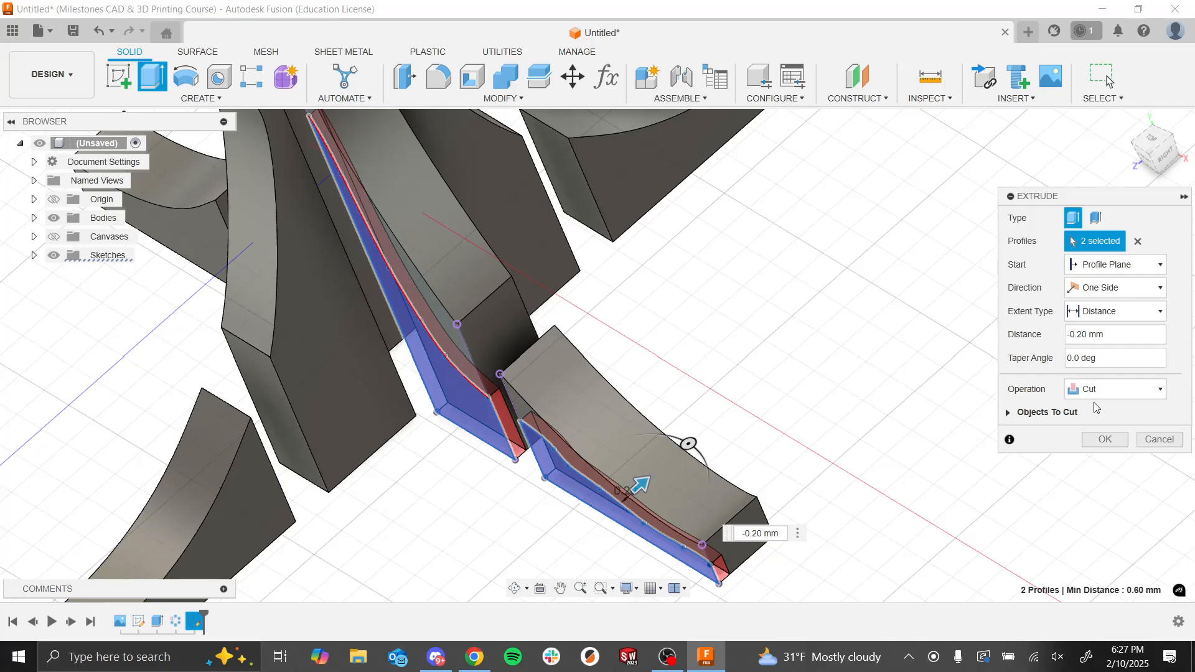
click(1093, 438)
Step: Redefine the plane of the spline profile sketch to the origin XY plane
shift+middle_drag(874, 414, 875, 386)
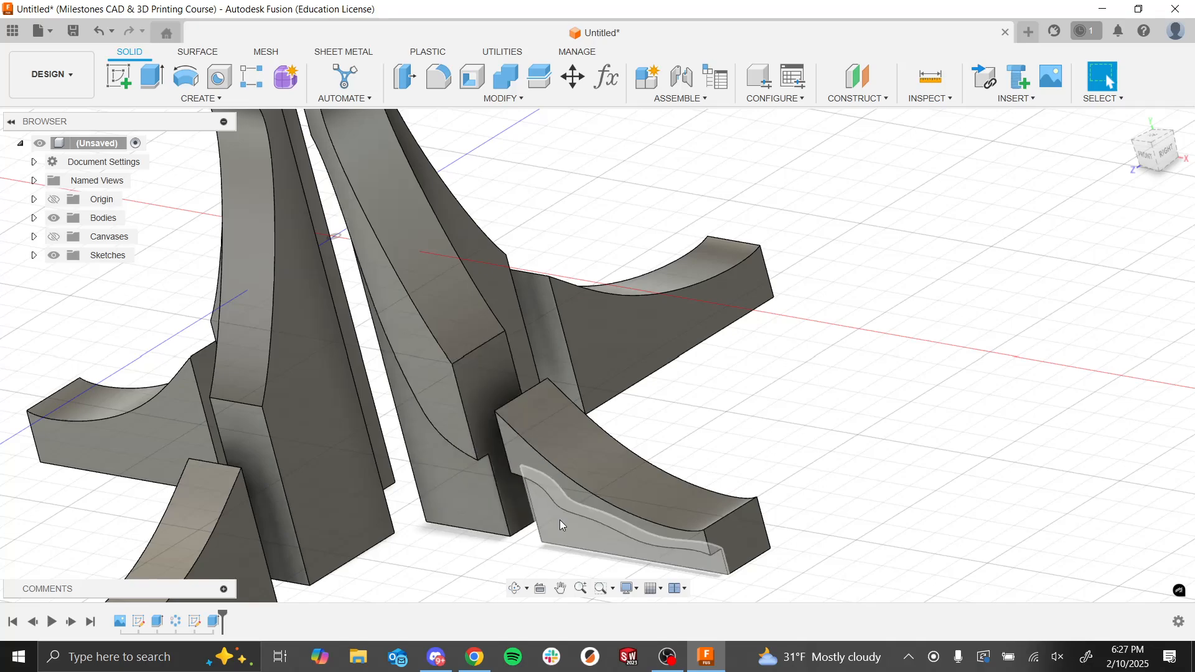
scroll(625, 454, down, 4)
scroll(630, 457, up, 3)
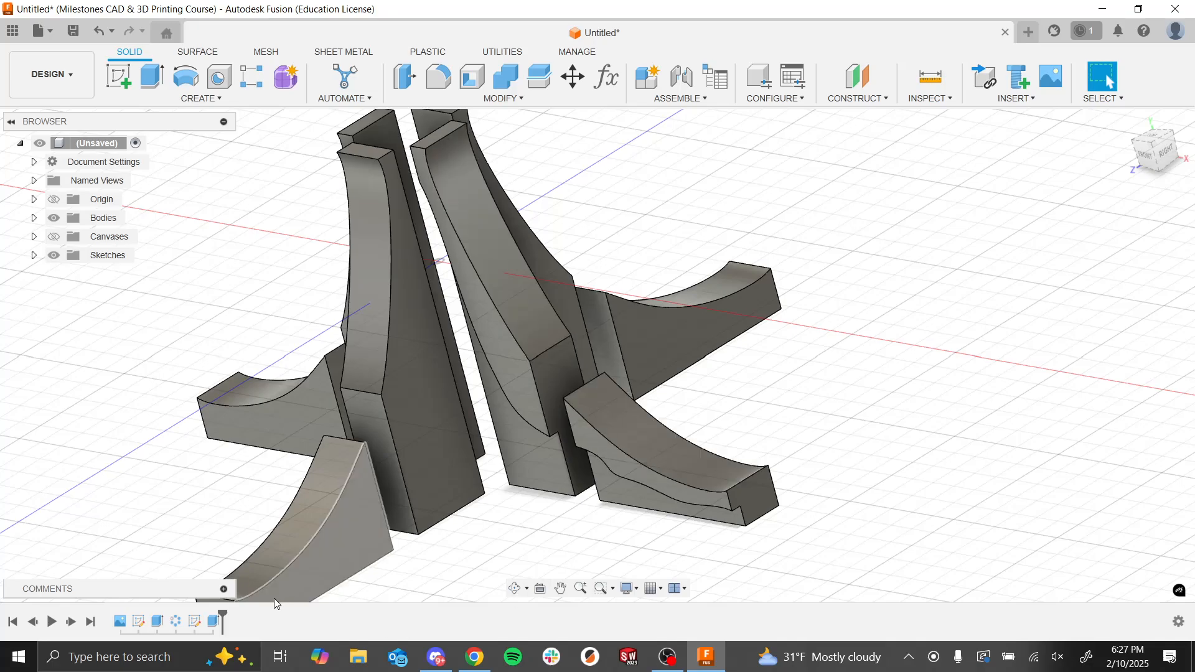
right_click(213, 621)
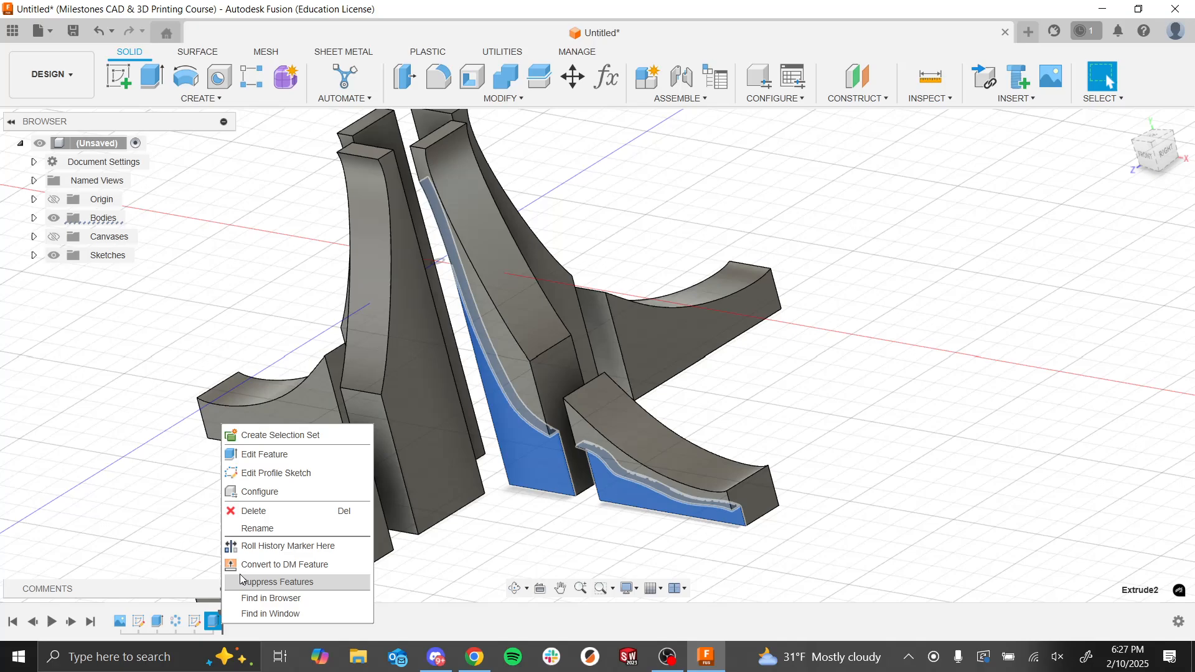
click(196, 621)
right_click(196, 621)
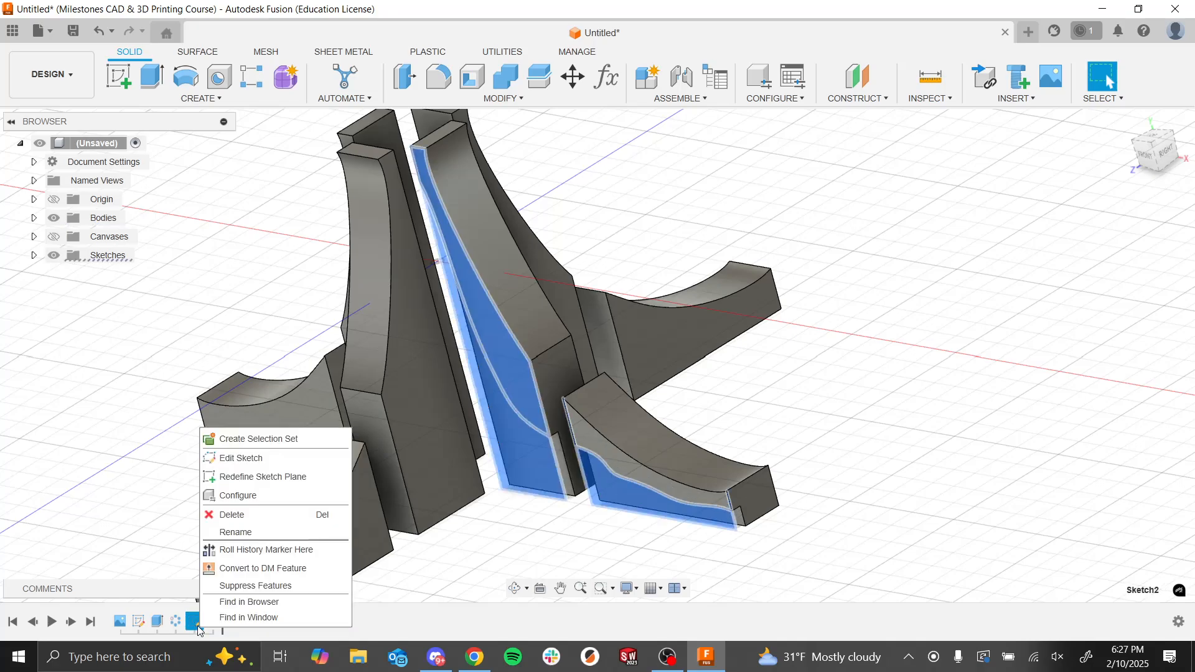
click(262, 477)
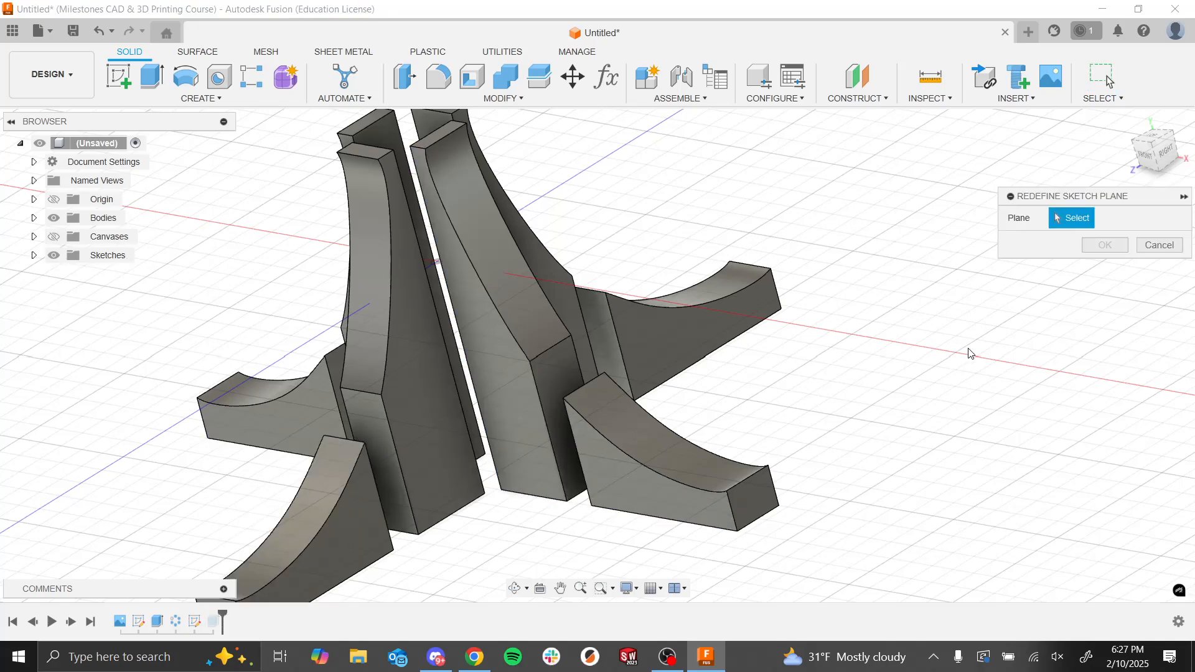
click(34, 200)
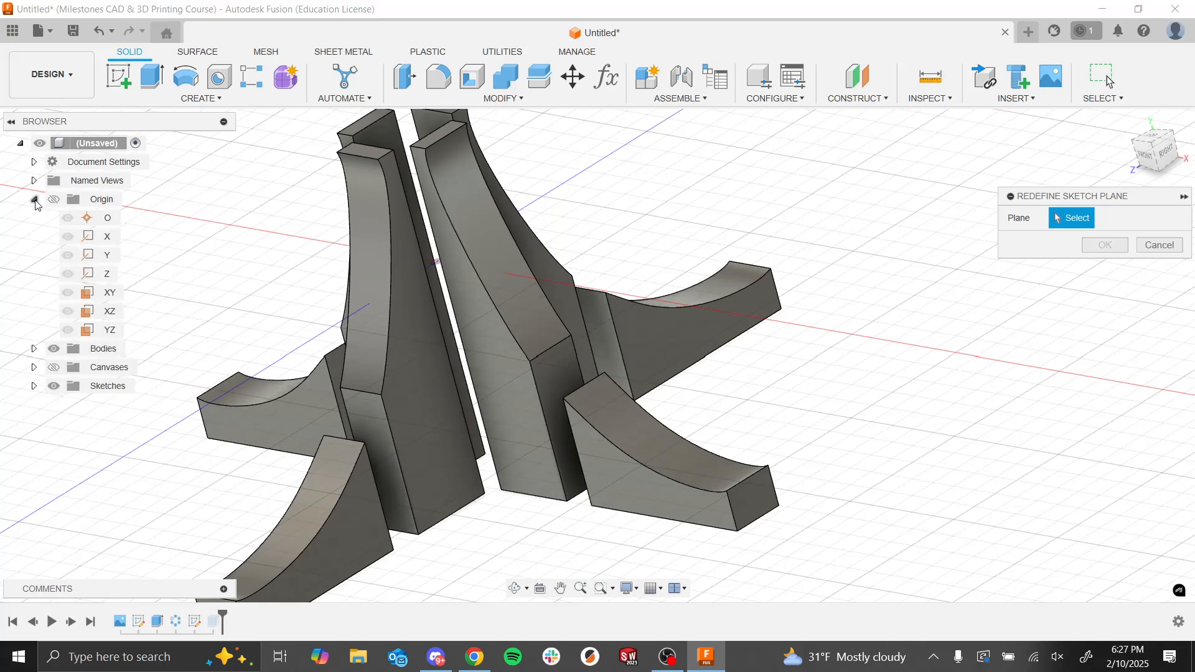
click(111, 294)
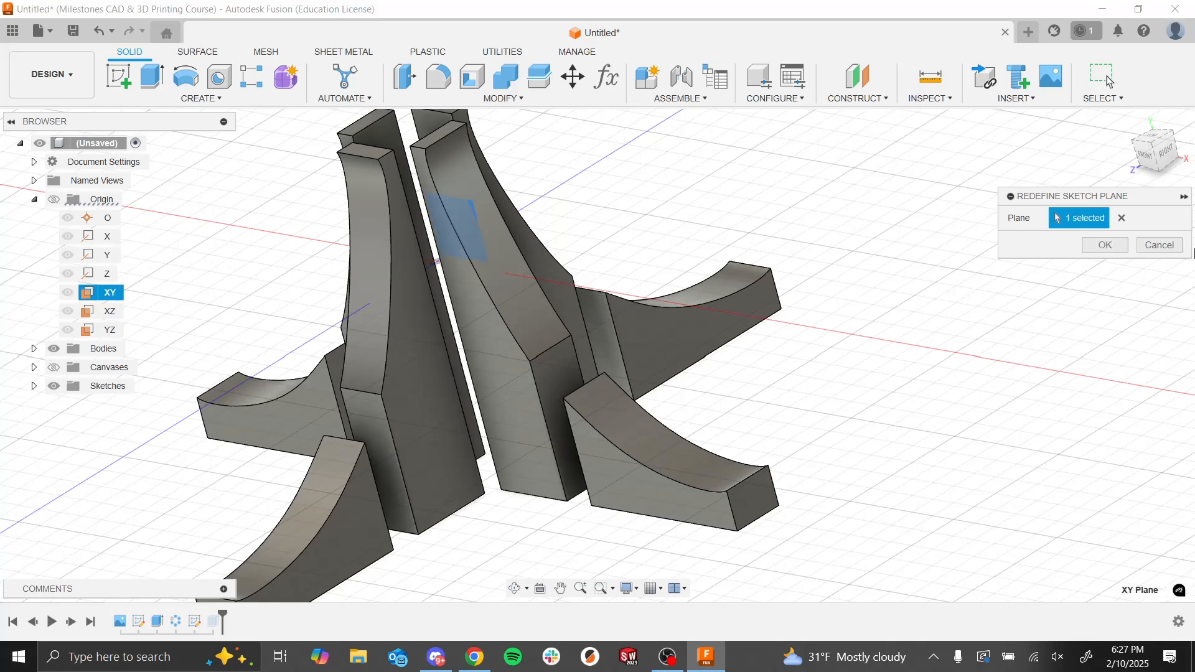
click(1105, 245)
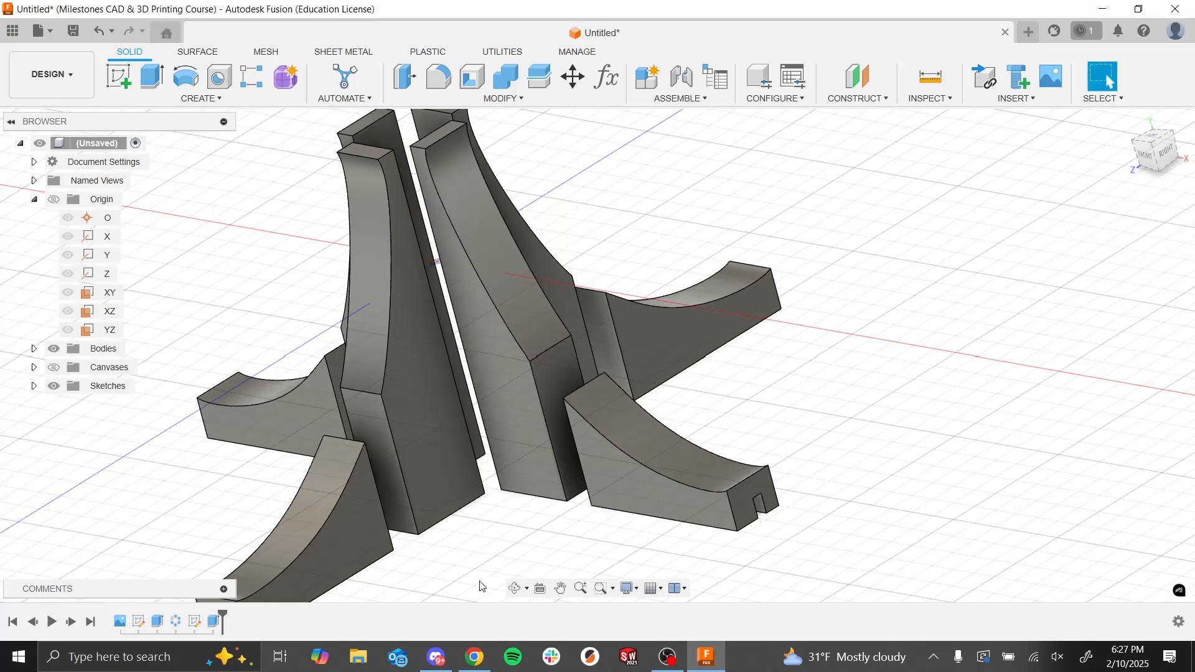
Step: Edit the cut extrude and reselect the two profiles below the splines, hiding the bodies only while picking them
click(215, 627)
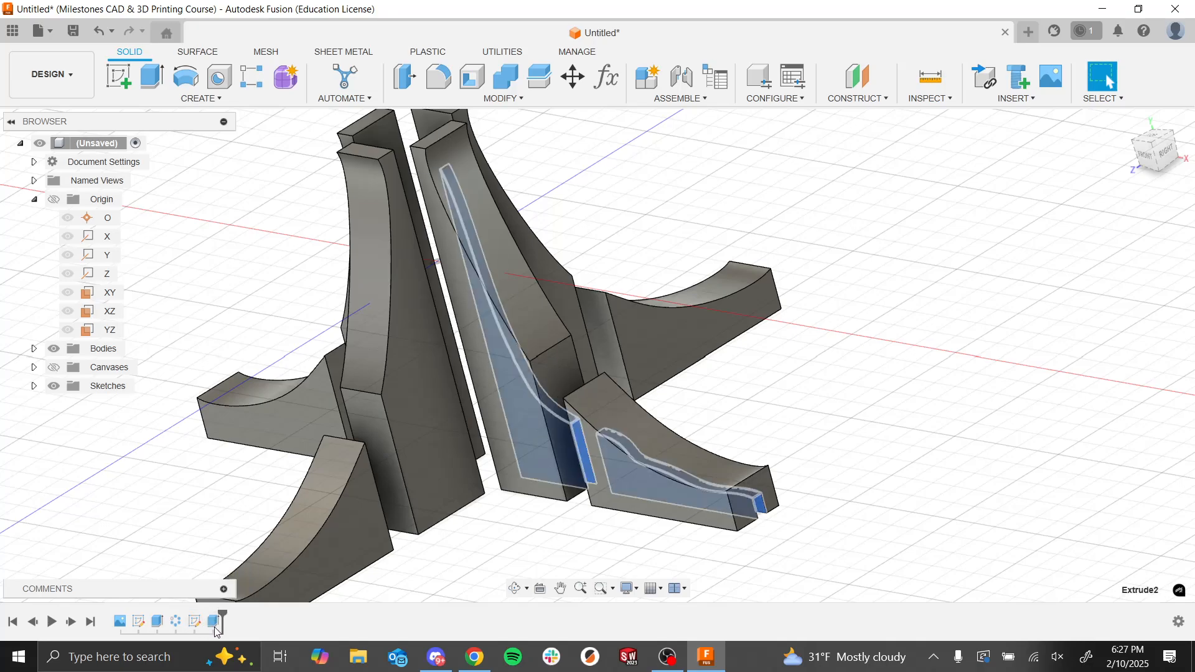
right_click(217, 628)
click(252, 459)
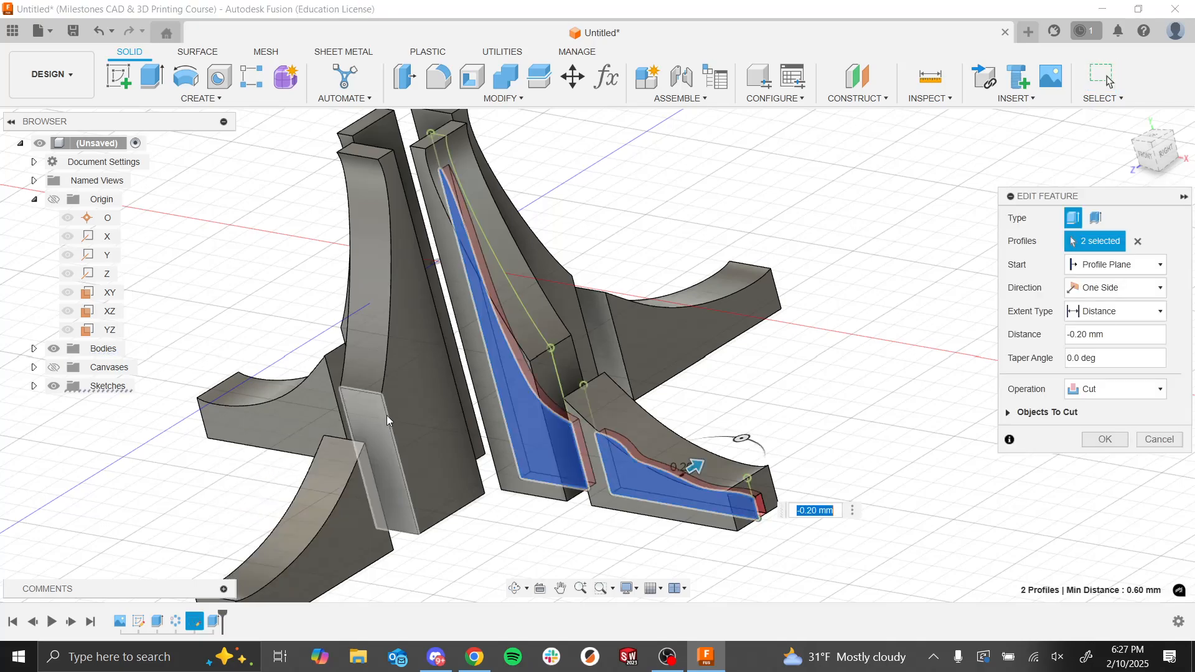
click(1137, 241)
mouse_move(955, 339)
shift+middle_down()
mouse_move(987, 344)
mouse_move(977, 340)
shift+middle_up()
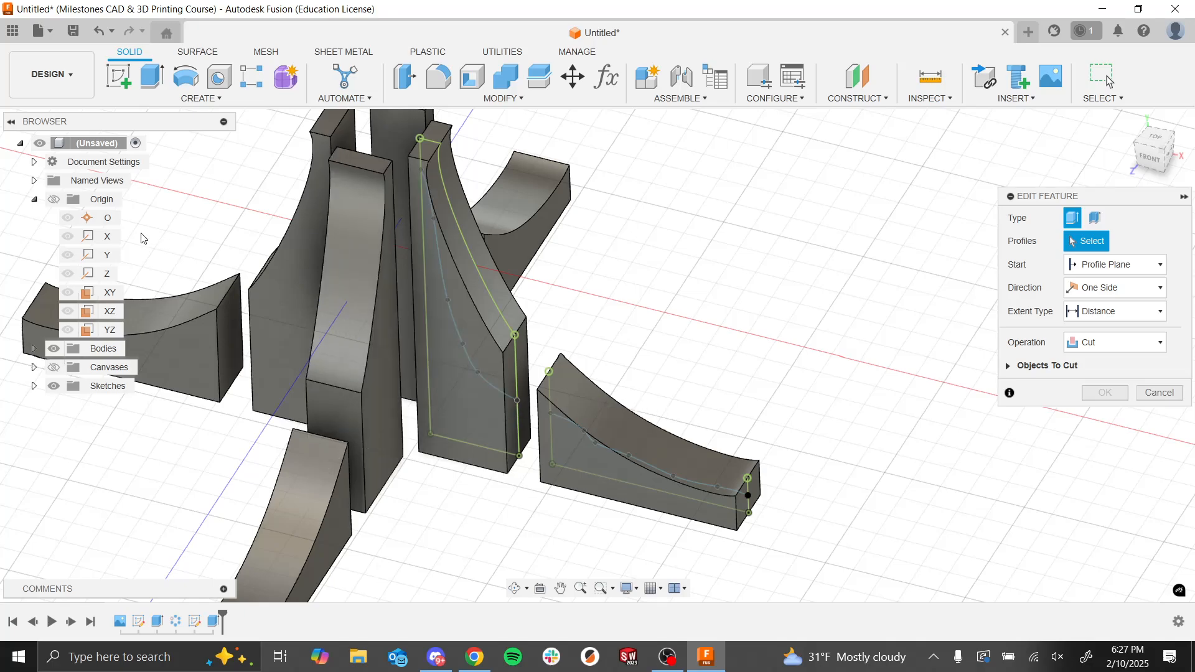
click(55, 350)
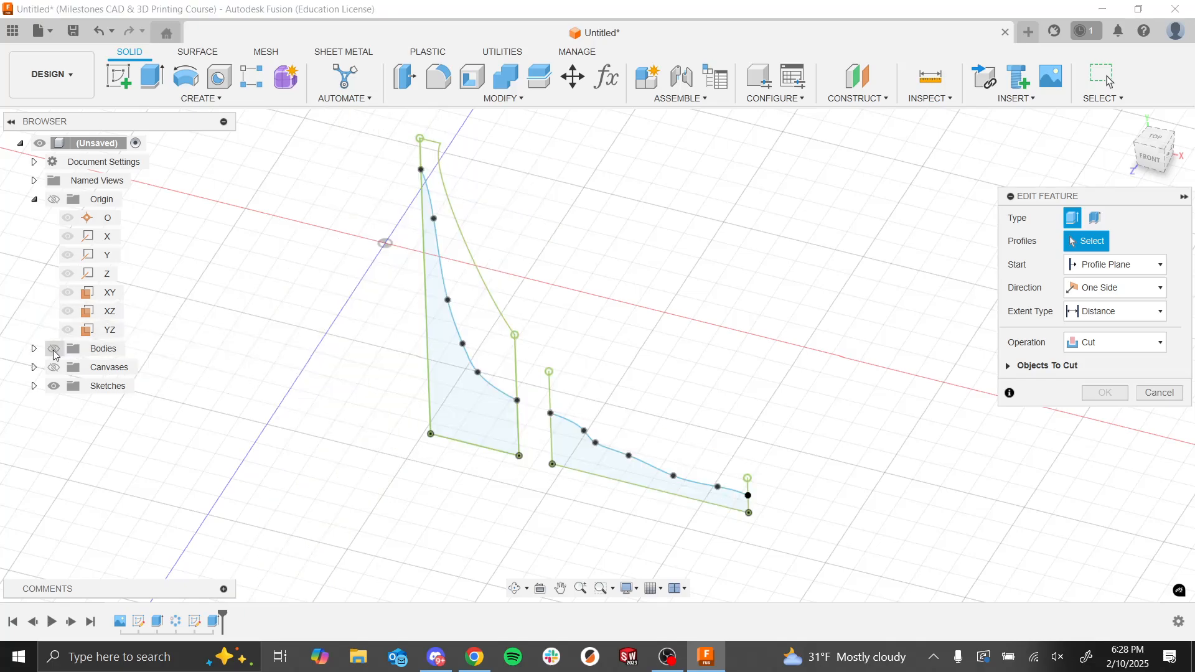
click(485, 421)
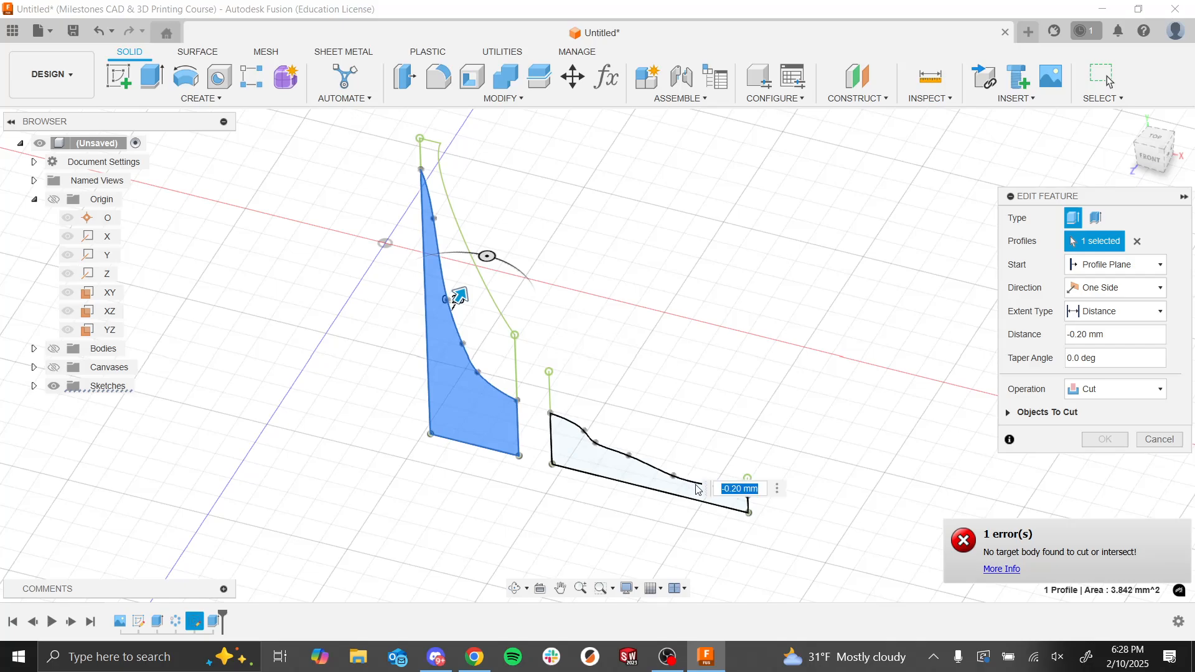
click(635, 478)
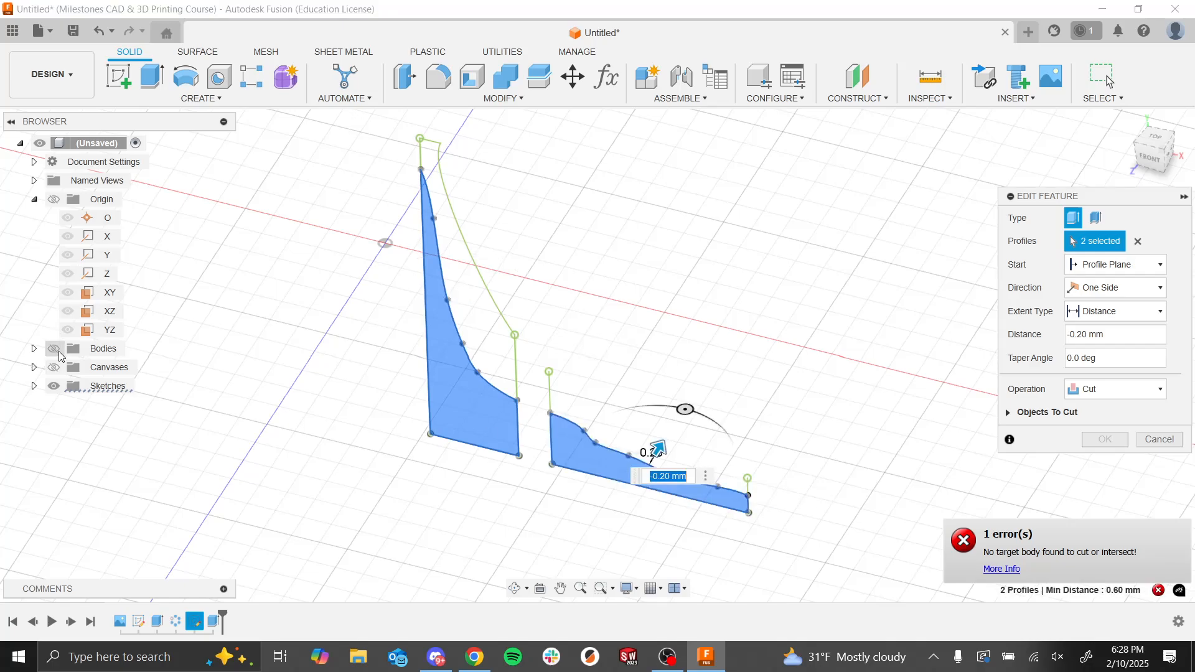
click(60, 354)
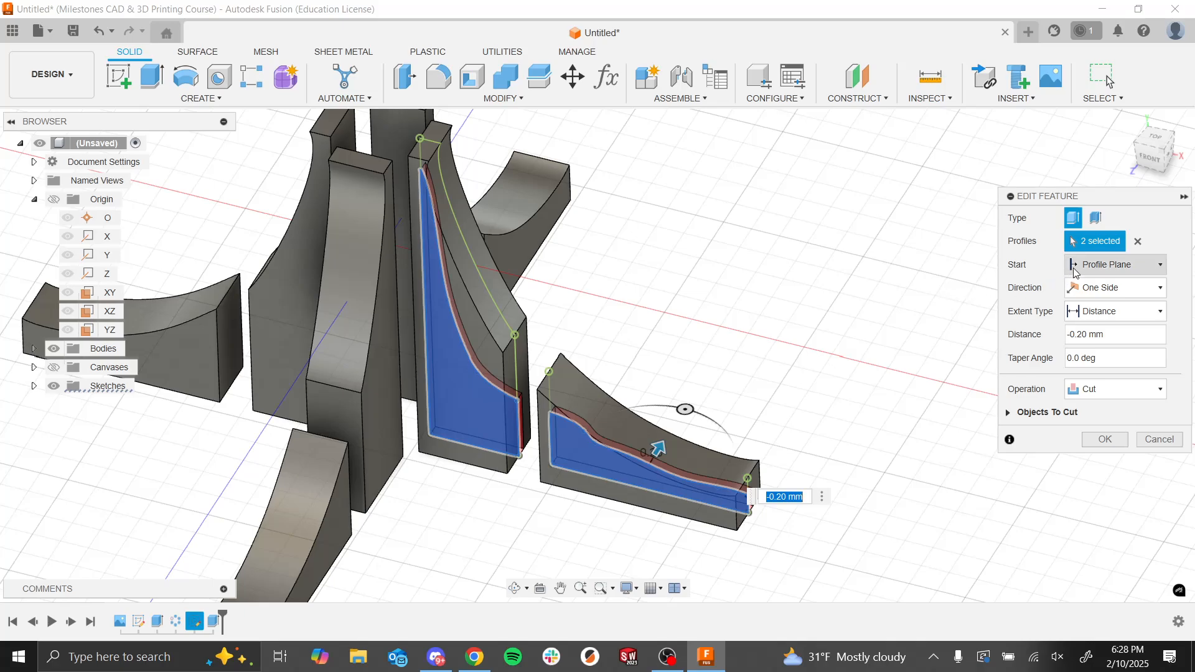
Step: Set the cut to start from an object, using the tower's flat side face, and apply the edited extrude
shift+middle_drag(618, 222, 598, 244)
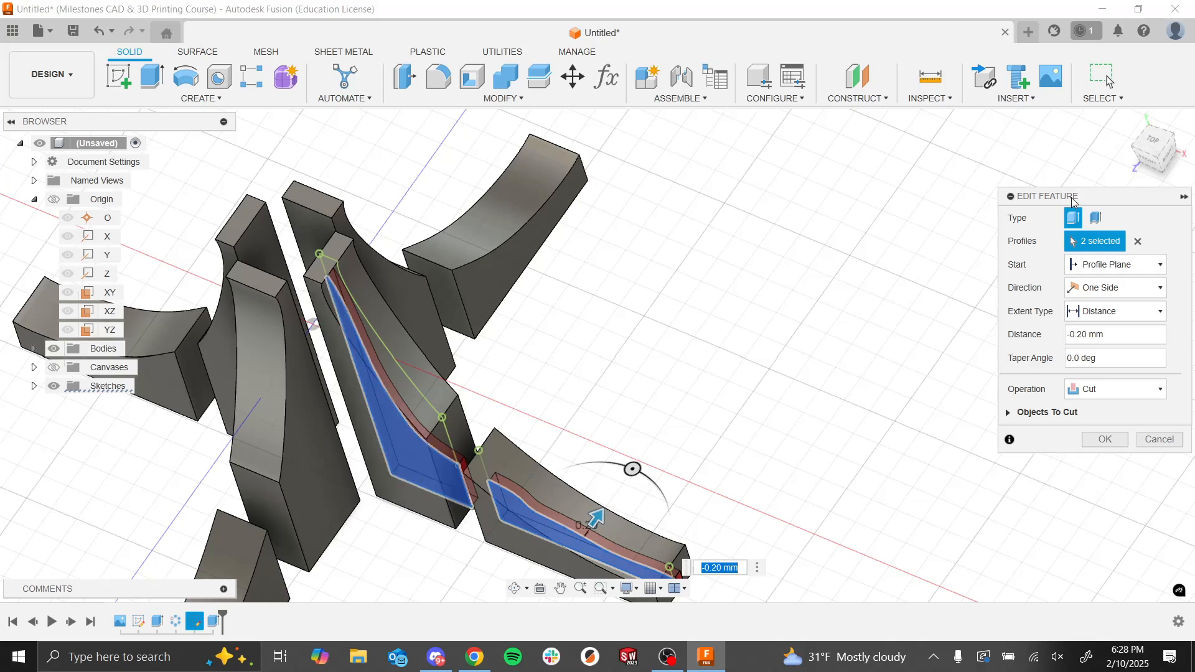
click(1097, 273)
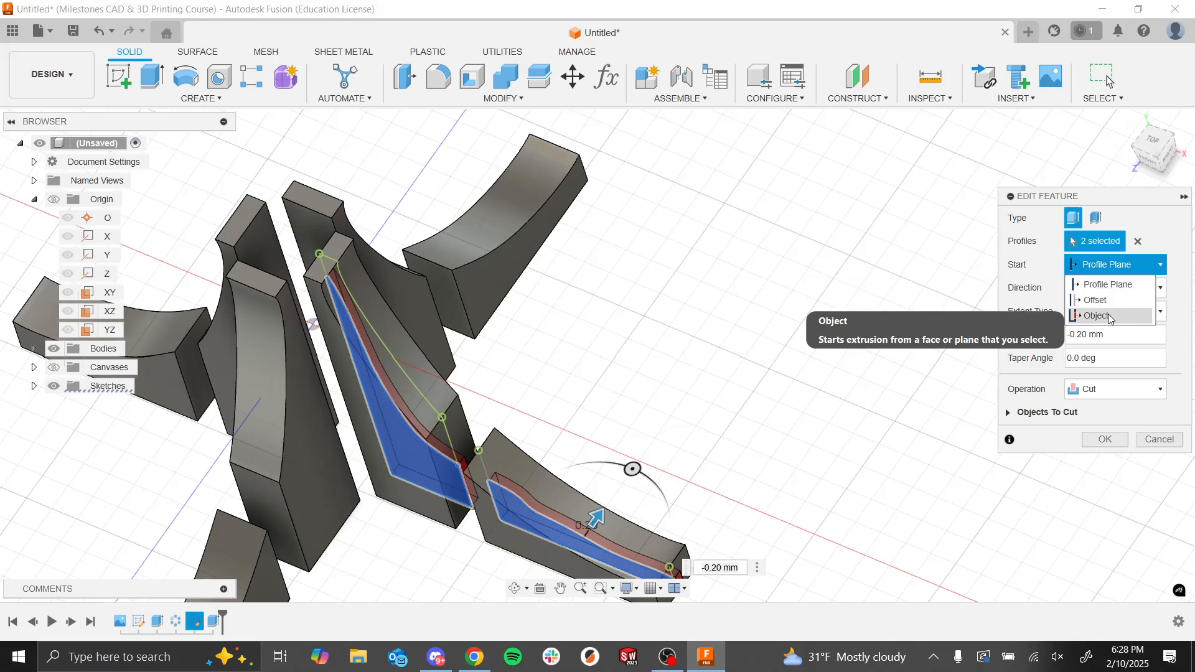
click(1109, 317)
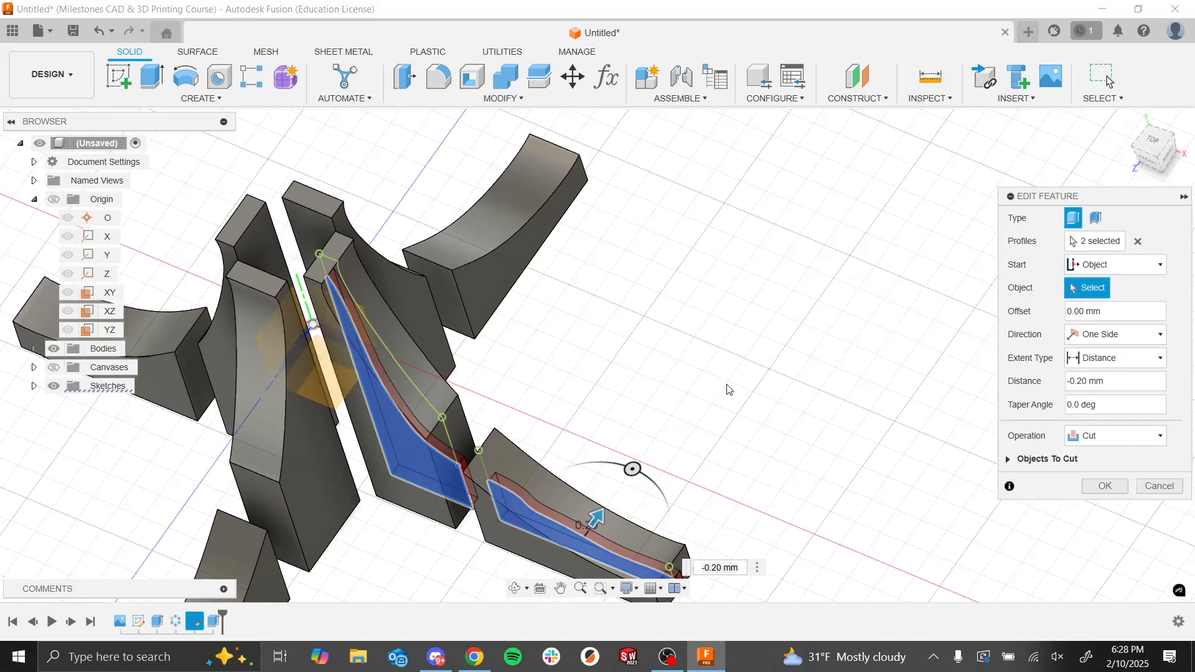
click(388, 496)
shift+middle_drag(525, 445, 608, 454)
scroll(772, 509, up, 3)
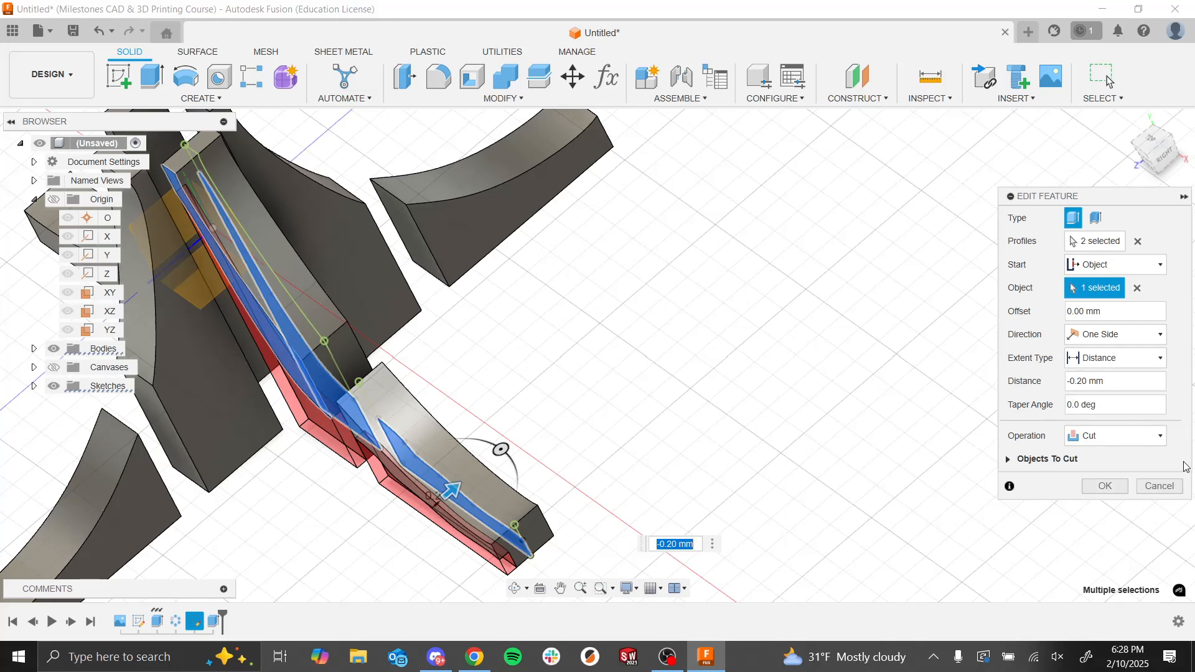
click(1105, 486)
Step: Examine the stepped cut on both sides of the tower and low wall and compare it with the other fountain arms
shift+middle_drag(984, 472, 925, 427)
scroll(886, 383, down, 4)
scroll(757, 365, up, 1)
scroll(757, 365, up, 2)
shift+middle_drag(757, 365, 720, 334)
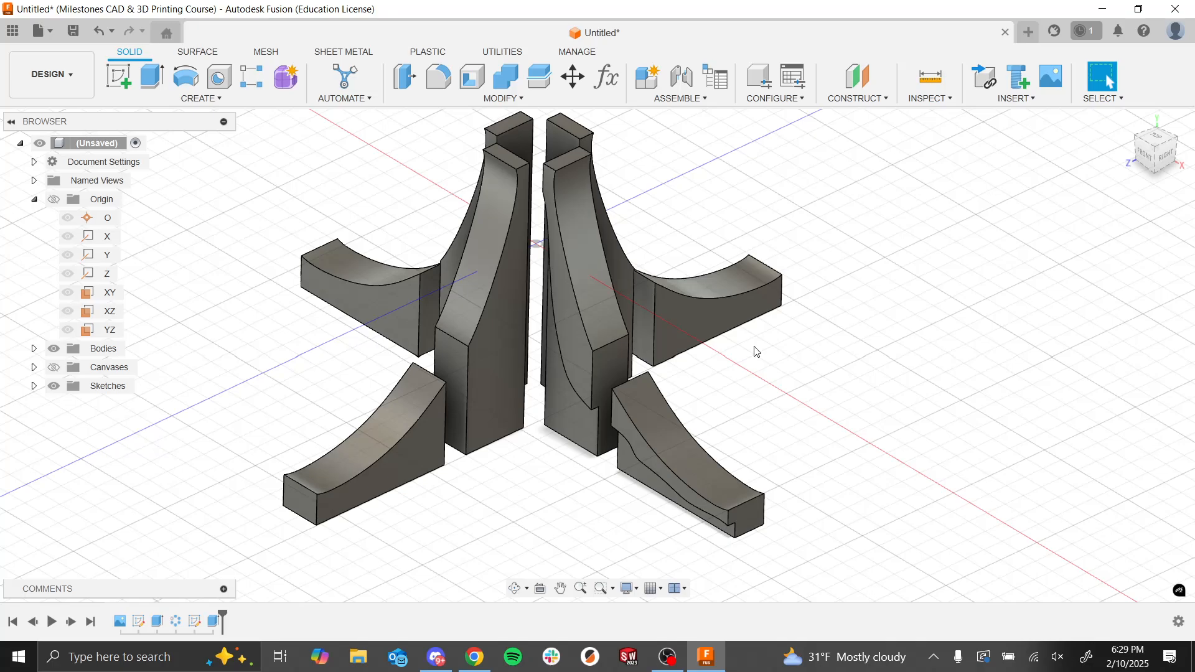
scroll(837, 355, down, 3)
mouse_move(841, 373)
shift+middle_down()
mouse_move(831, 379)
mouse_move(848, 376)
shift+middle_up()
scroll(660, 390, up, 3)
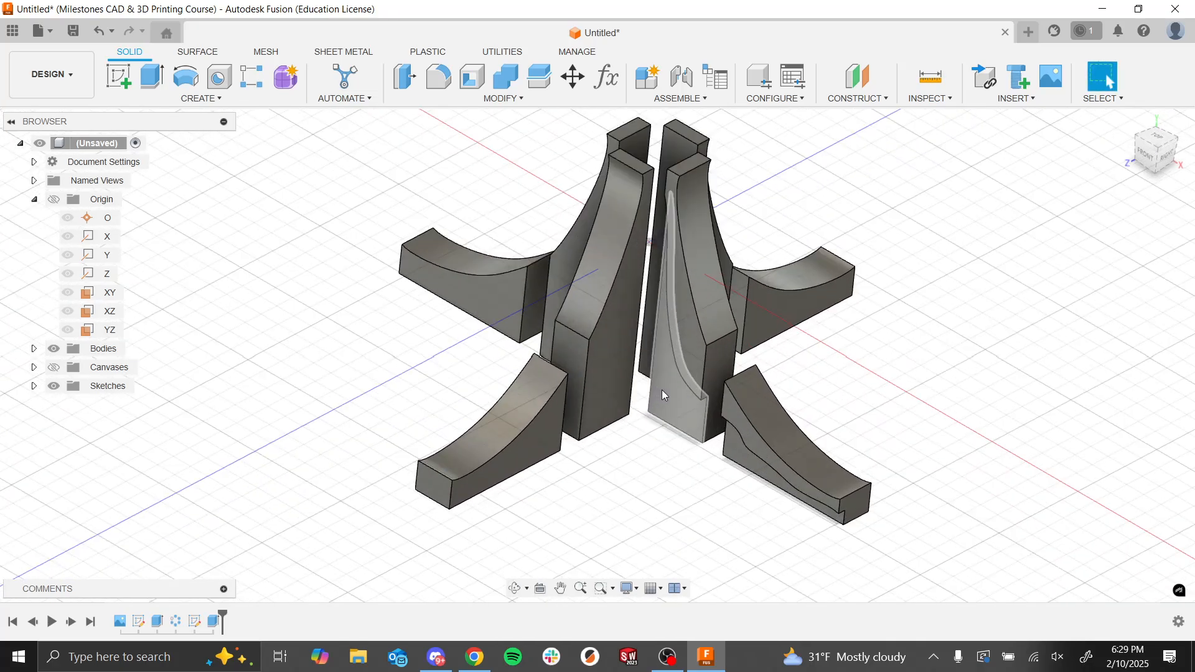
scroll(804, 438, up, 3)
scroll(848, 435, down, 4)
scroll(848, 435, up, 3)
shift+middle_drag(848, 433, 731, 459)
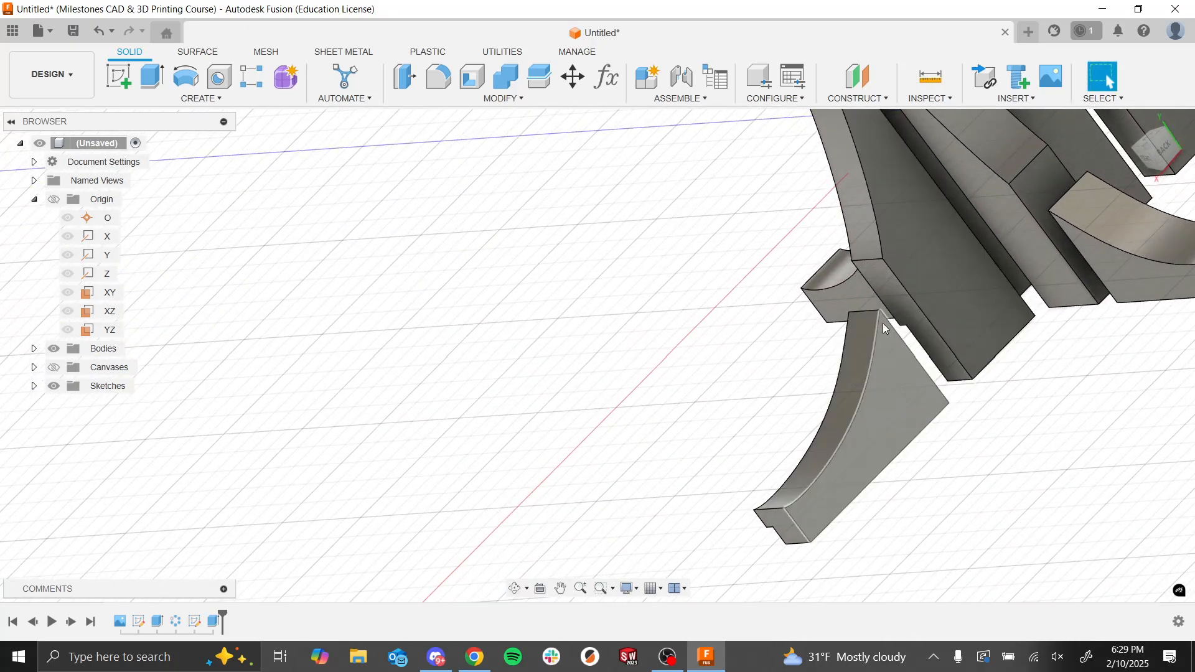
scroll(664, 392, down, 3)
shift+middle_drag(663, 392, 866, 380)
scroll(825, 362, up, 2)
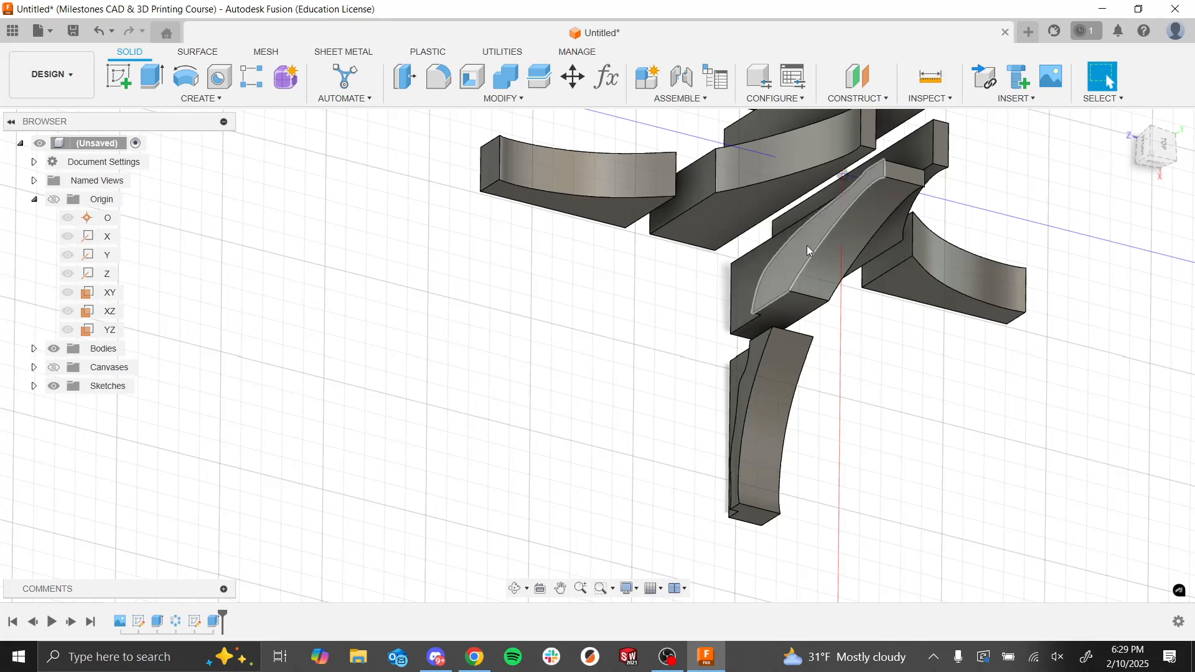
shift+middle_drag(905, 386, 725, 246)
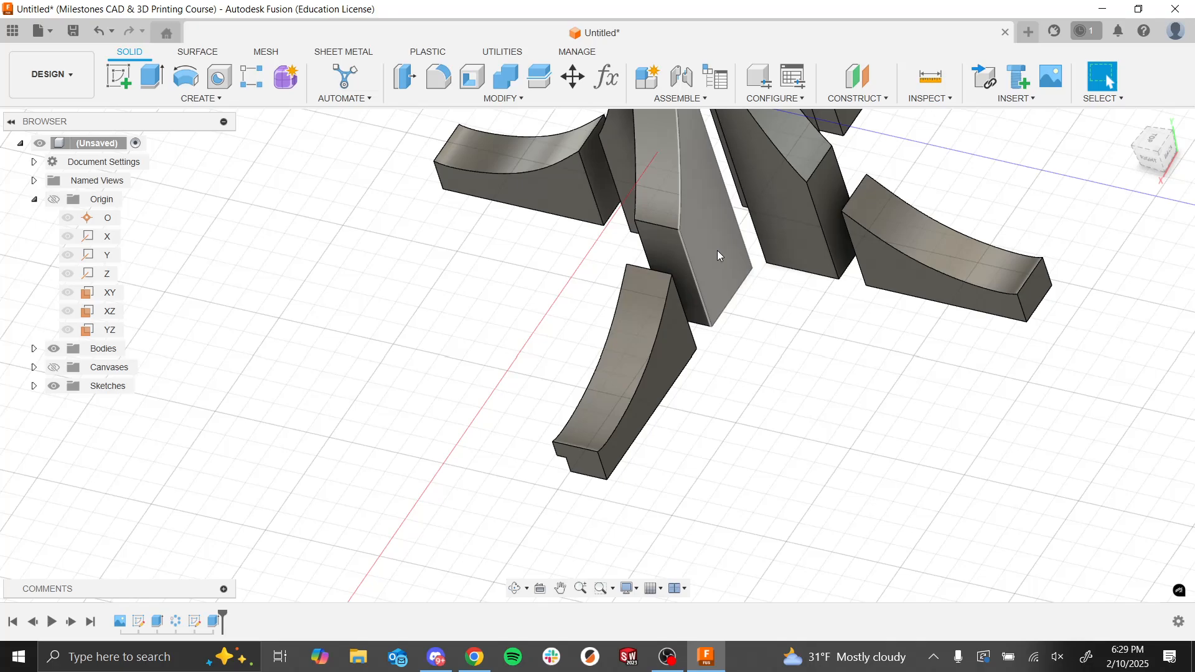
scroll(726, 378, down, 5)
shift+middle_drag(726, 379, 768, 392)
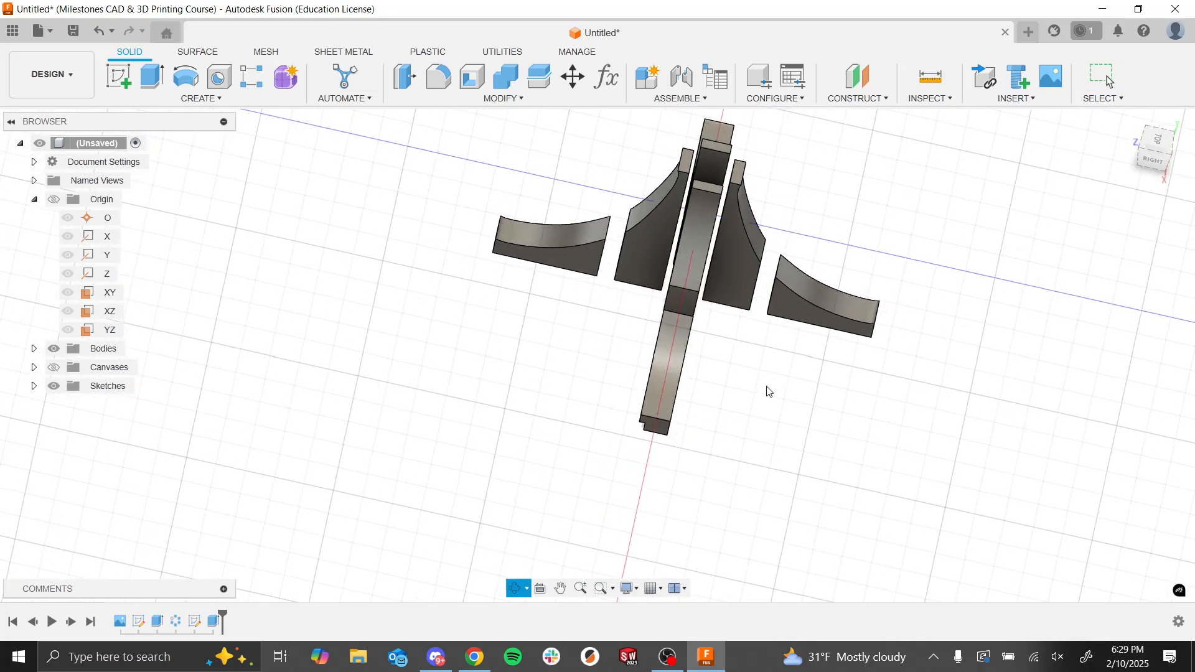
scroll(745, 293, up, 1)
shift+middle_drag(746, 293, 790, 334)
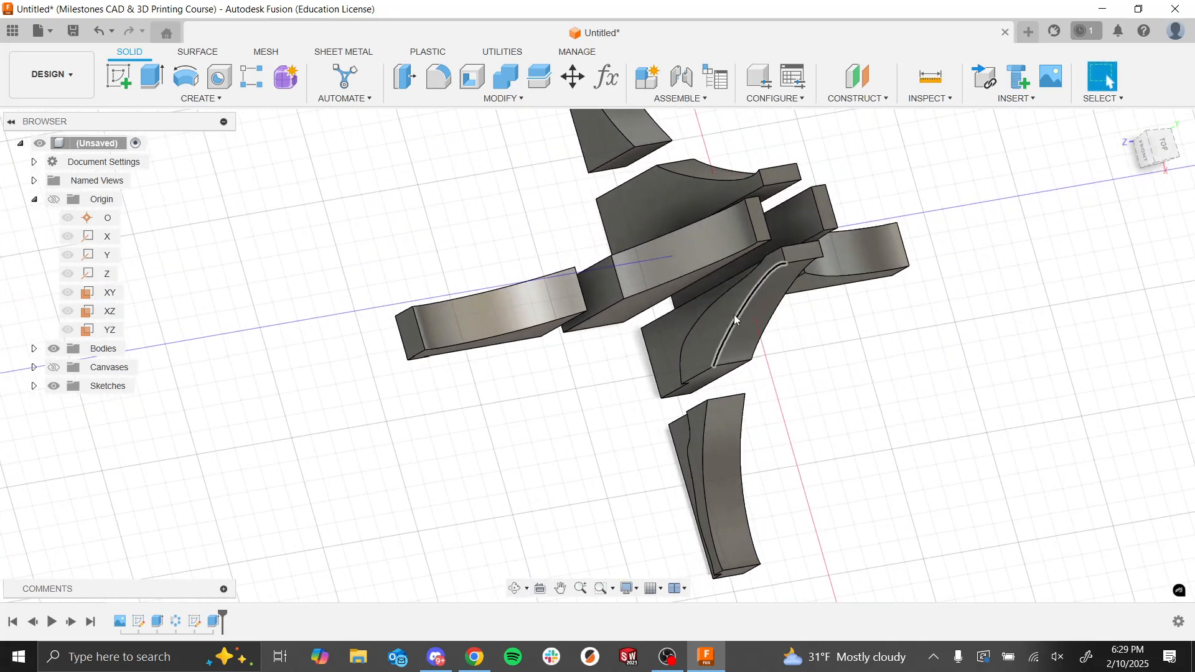
Step: Try to mirror the stepped cut extrude feature across the XY origin plane using the Adjust compute type
click(183, 99)
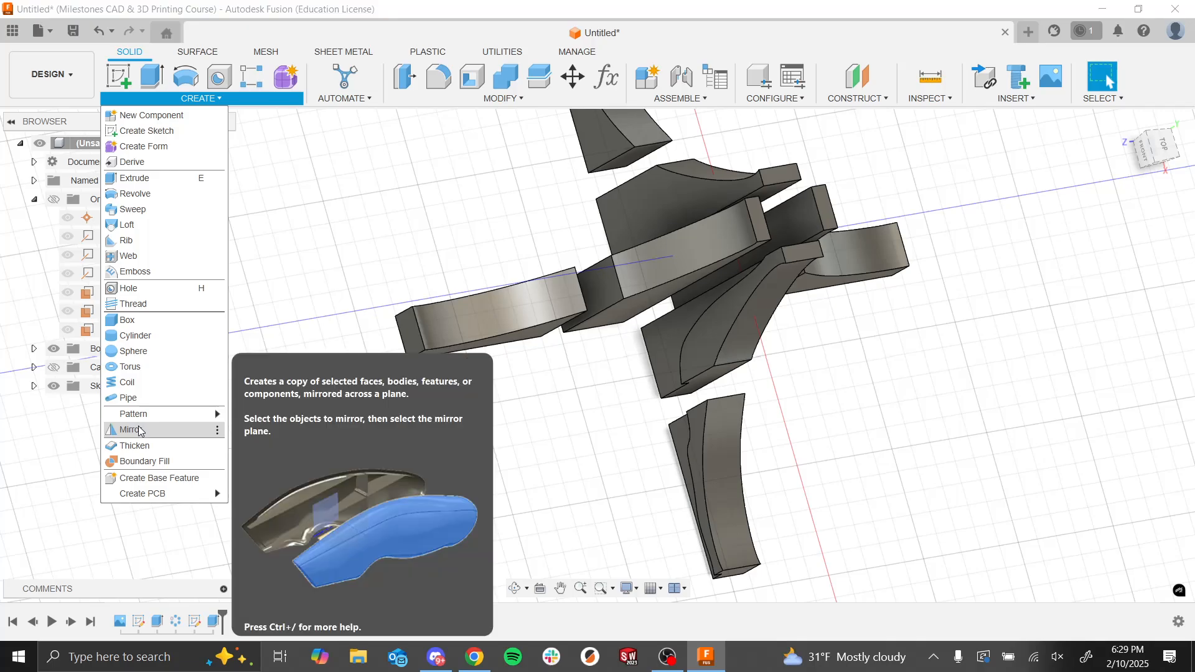
click(140, 431)
shift+middle_drag(904, 491, 907, 461)
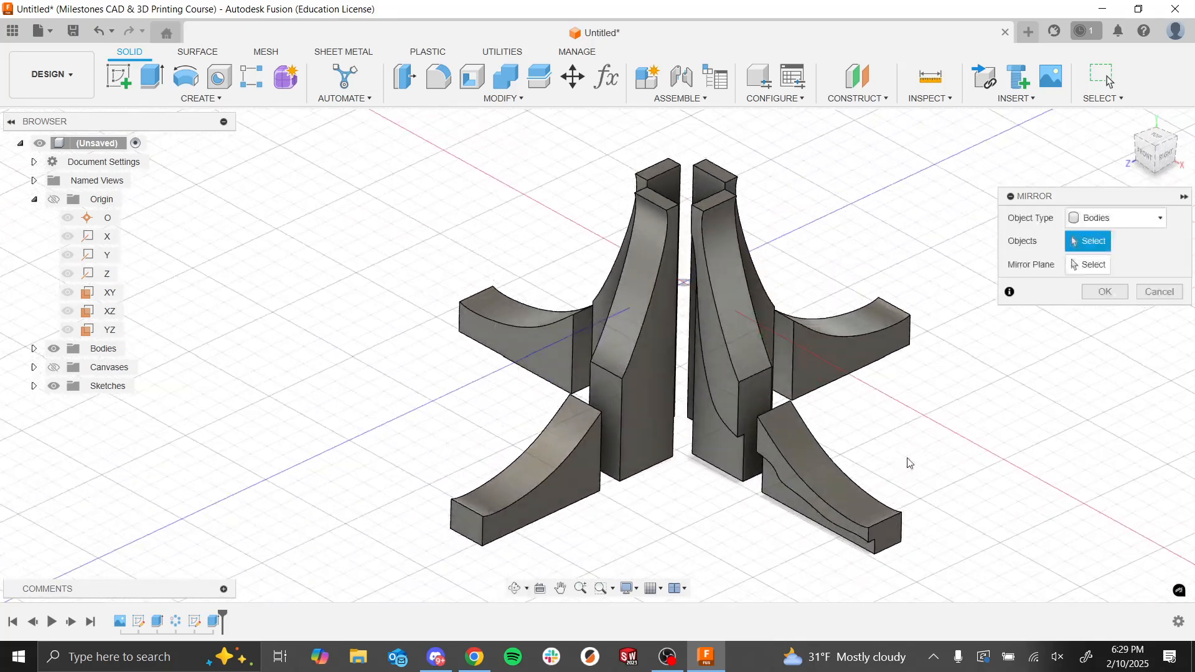
click(1097, 218)
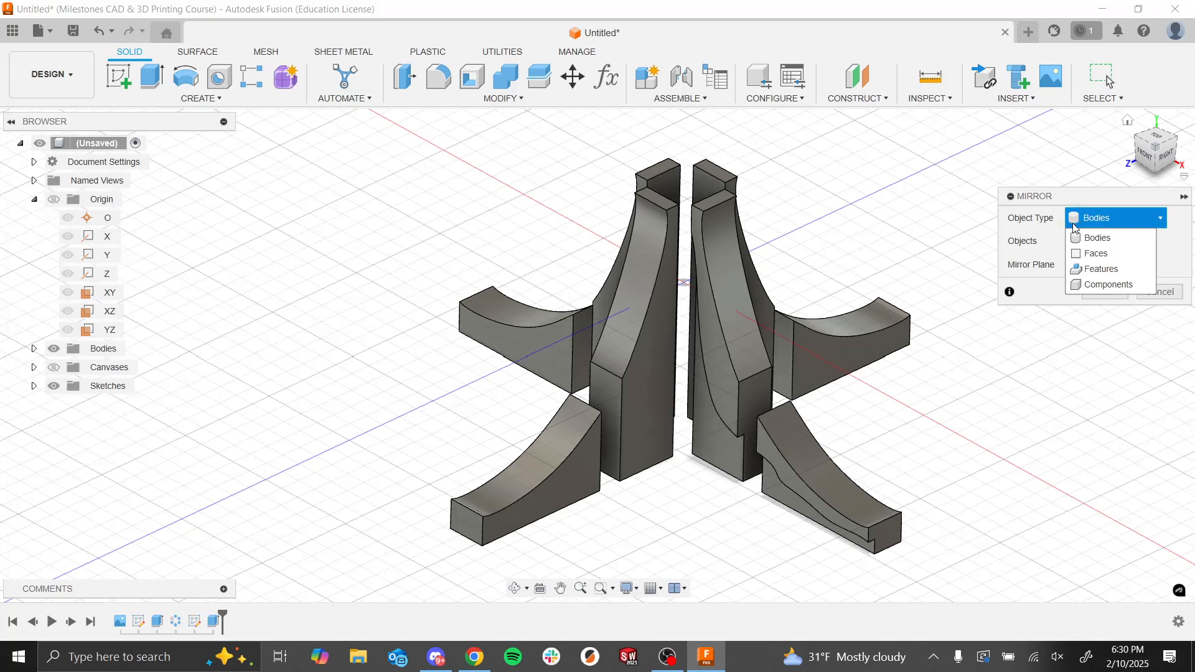
click(1095, 269)
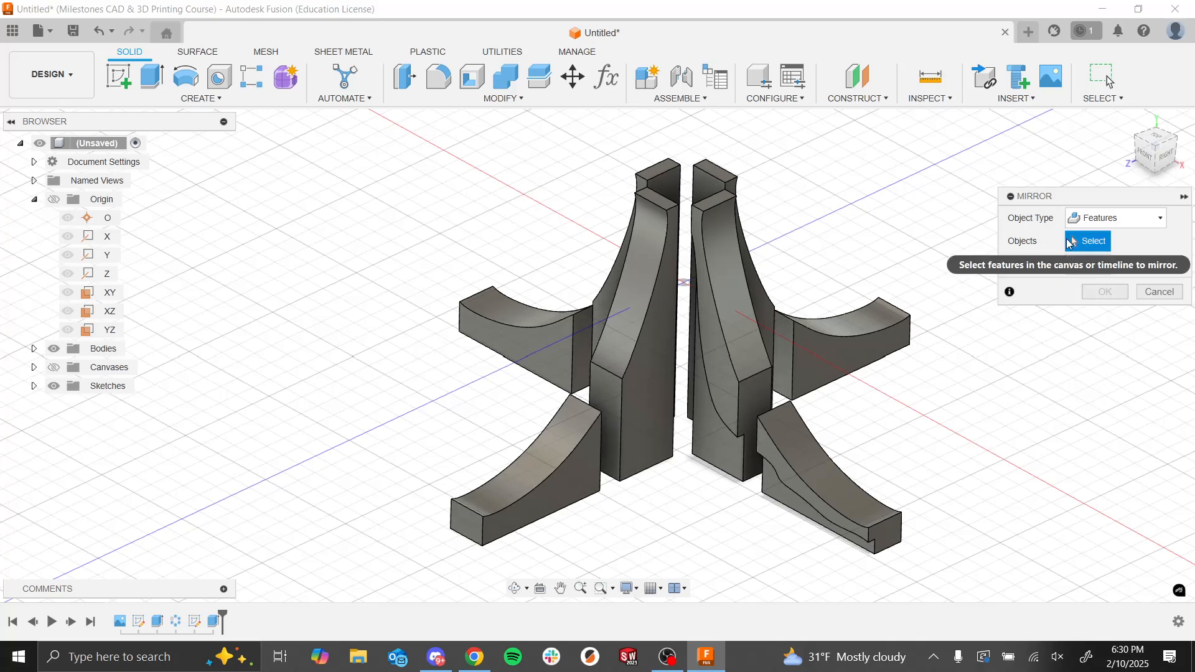
click(212, 624)
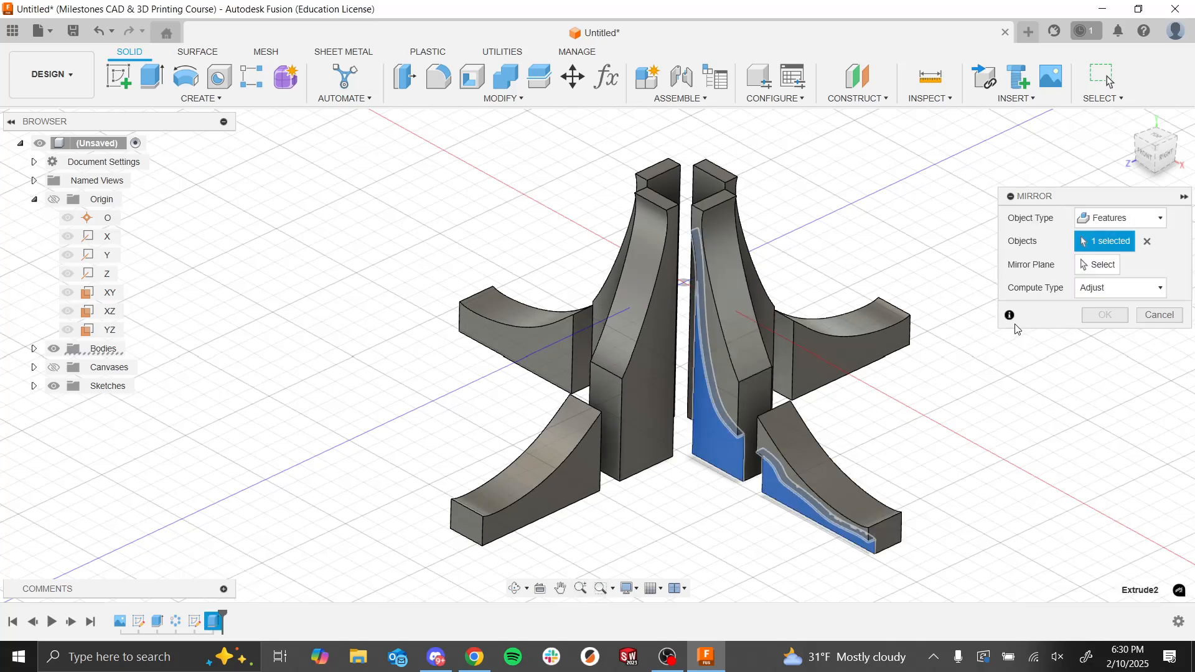
click(1094, 265)
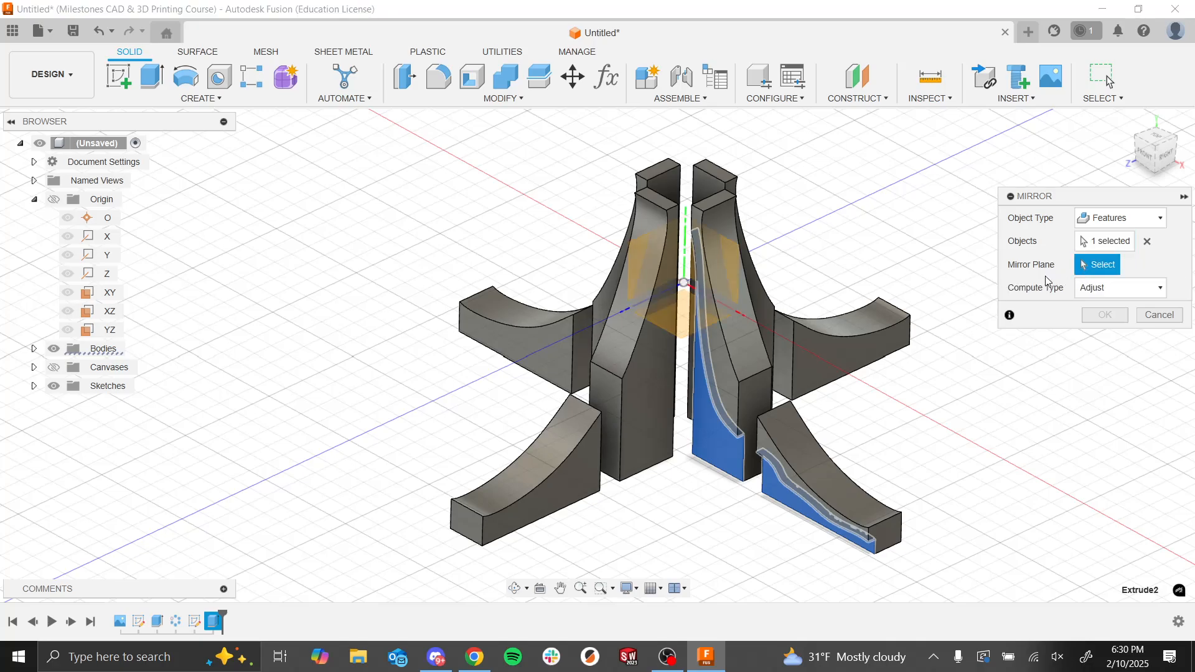
shift+middle_drag(904, 301, 899, 342)
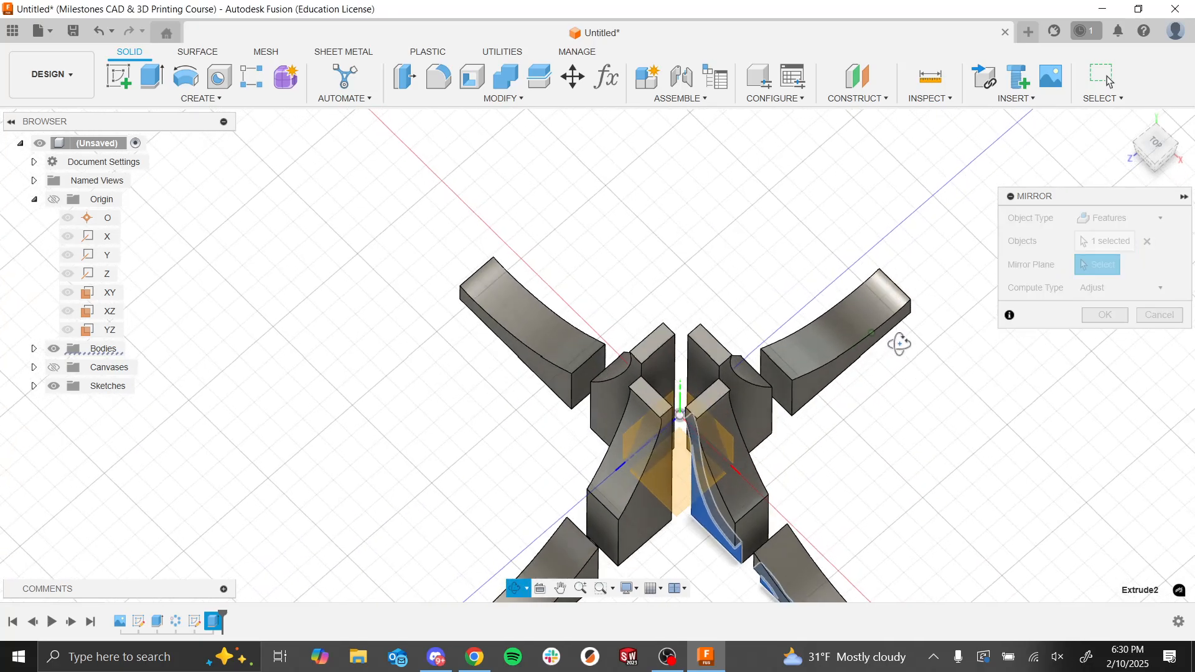
click(732, 446)
shift+middle_drag(819, 473, 897, 411)
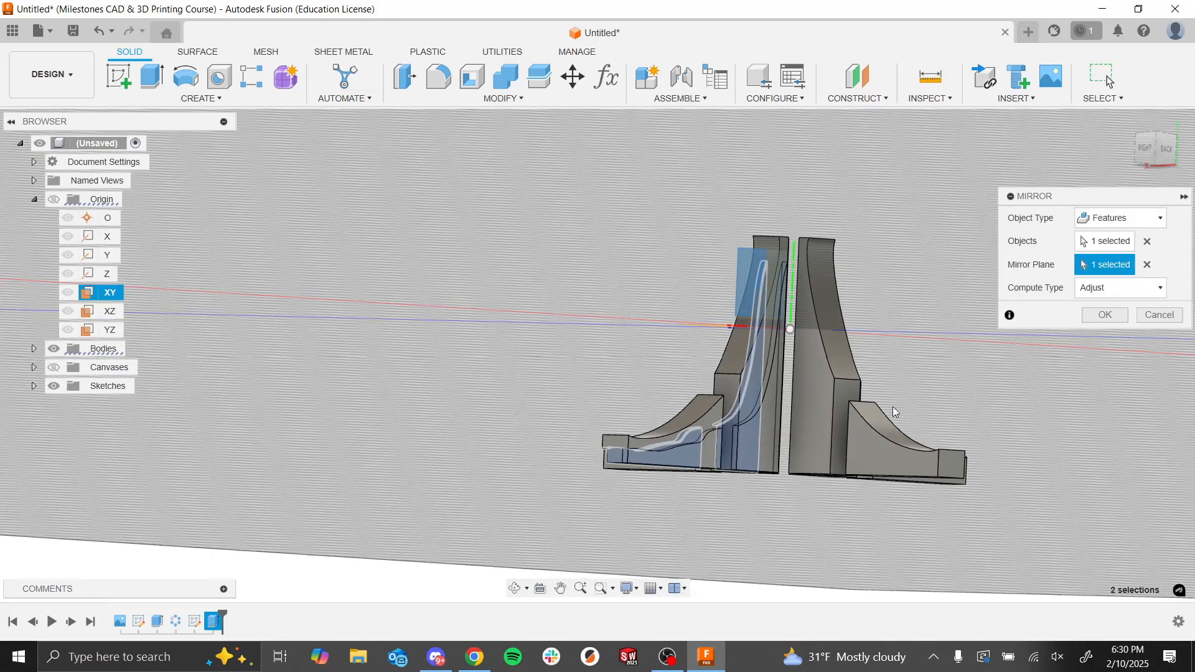
click(1104, 315)
shift+middle_drag(529, 561, 467, 187)
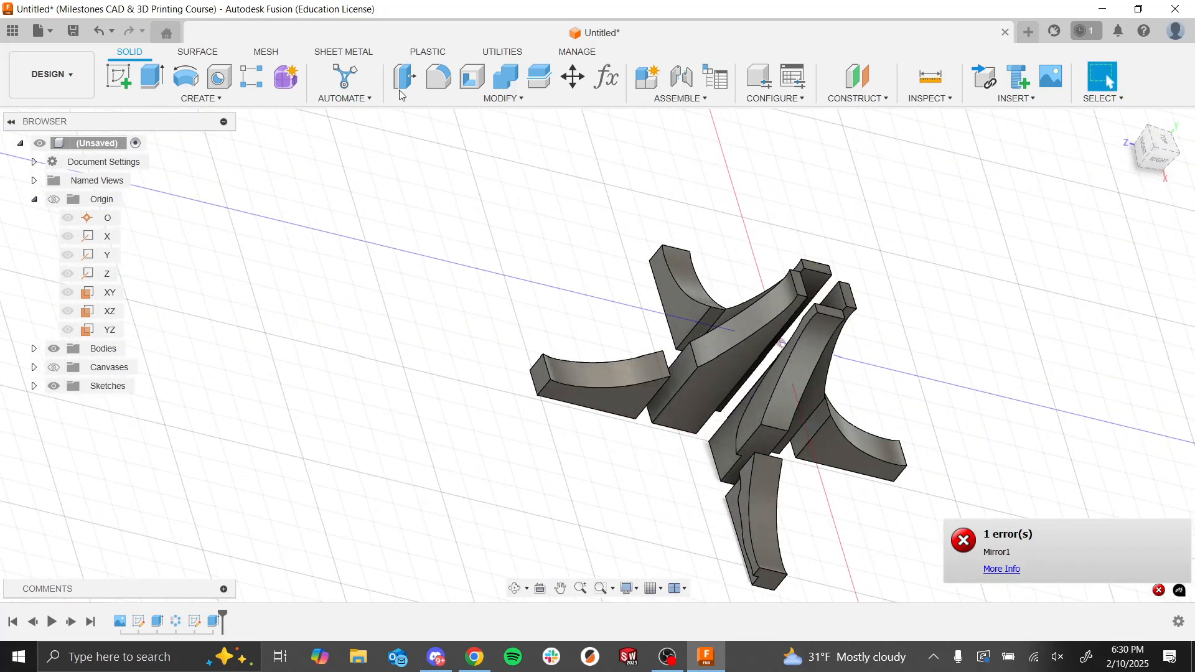
Step: Set up a Features mirror of the stepped cut extrude with the XY origin plane as the mirror plane
click(210, 99)
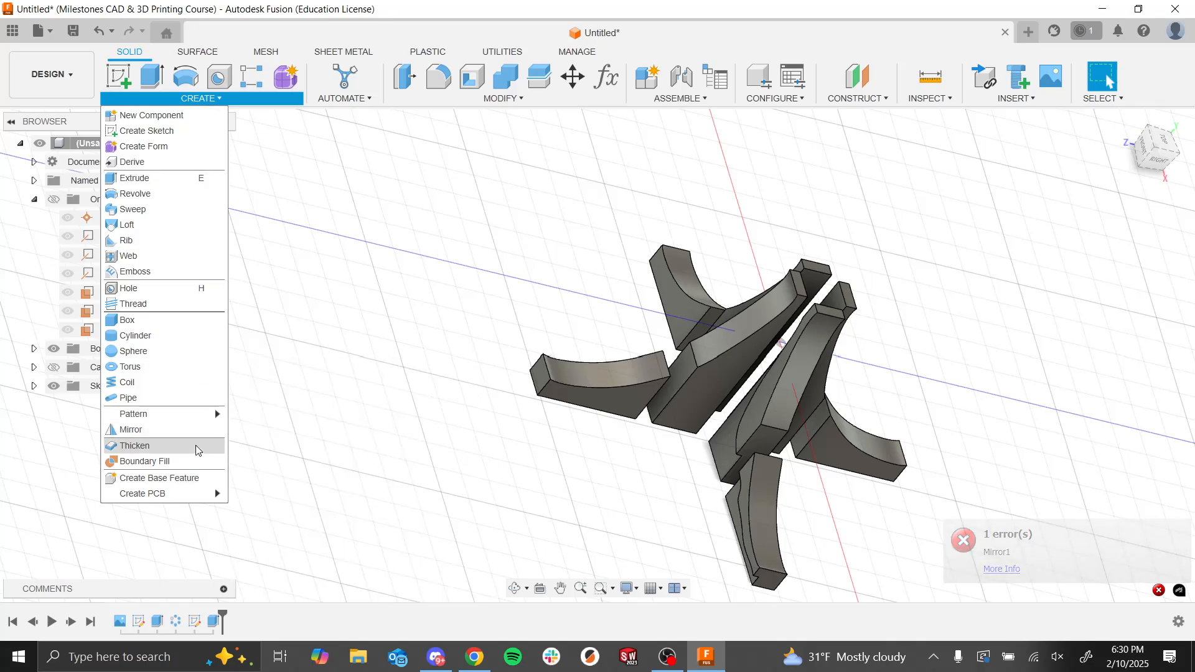
click(198, 431)
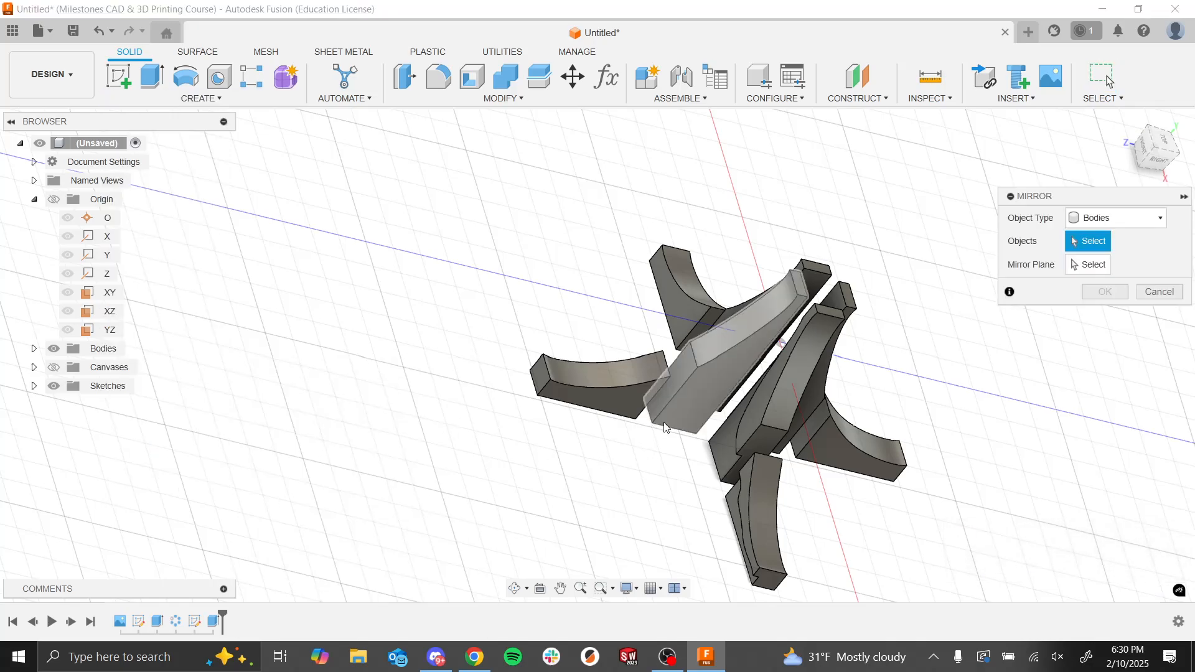
click(1101, 218)
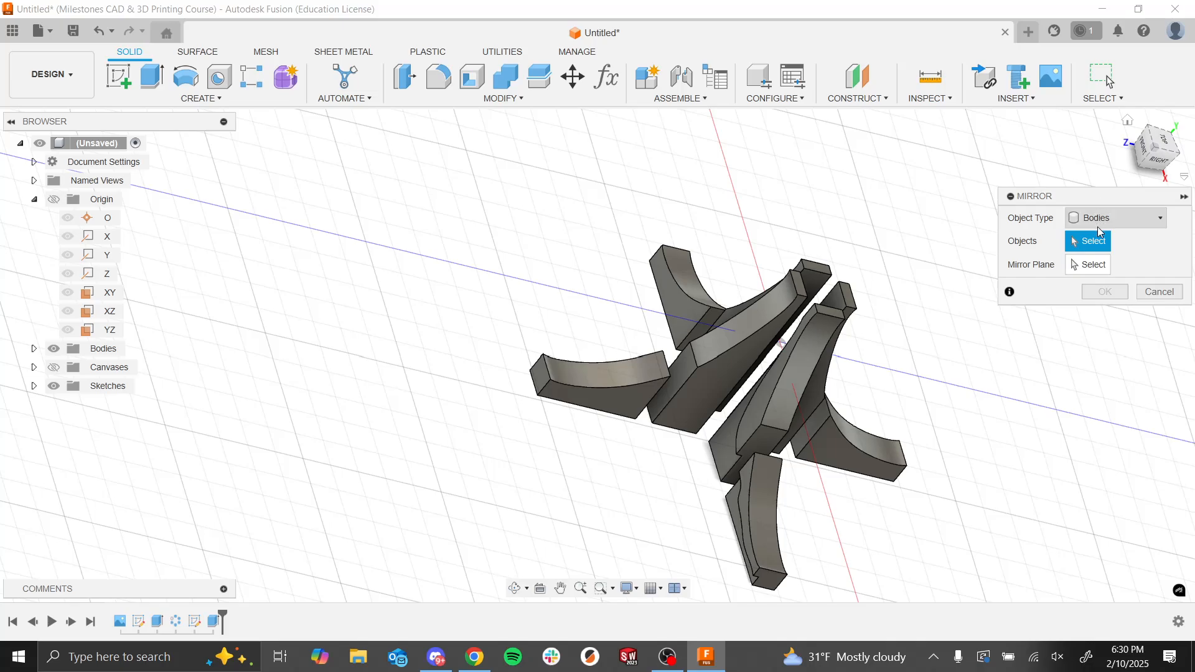
click(1102, 269)
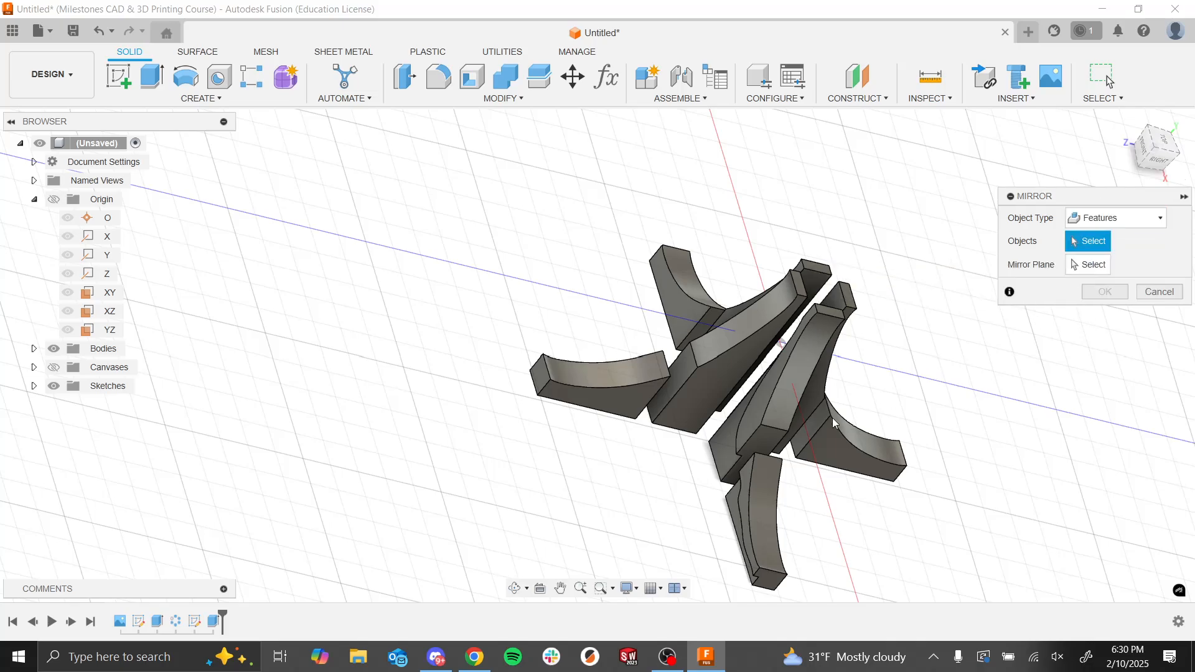
shift+middle_drag(386, 573, 258, 563)
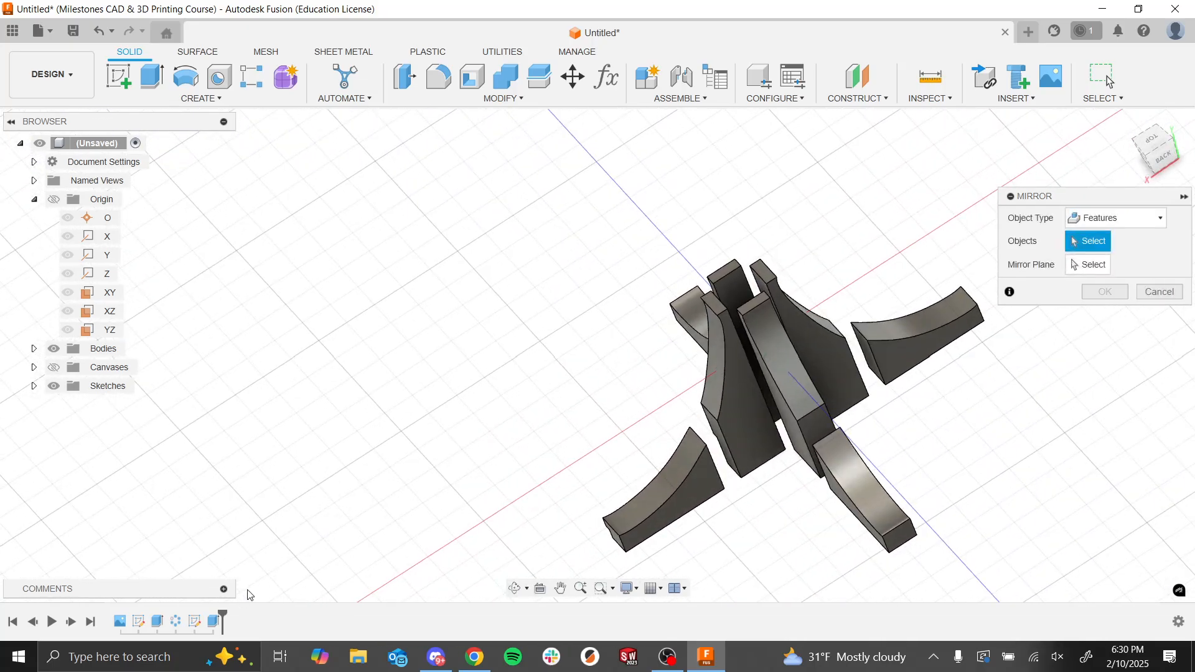
click(214, 621)
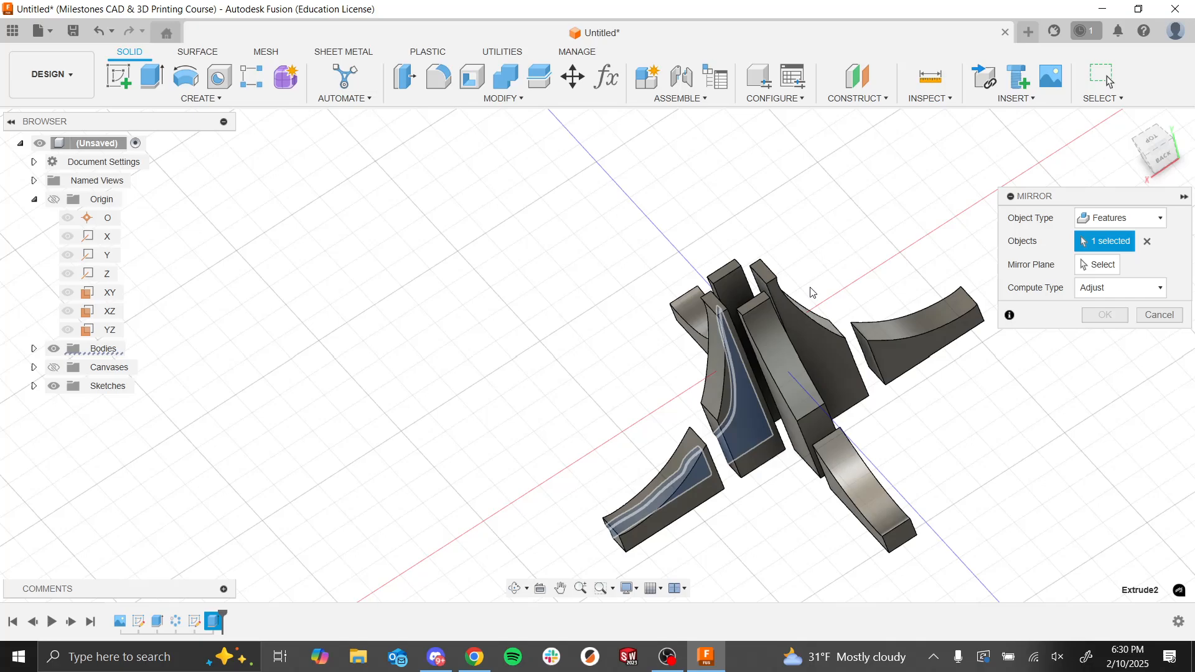
click(1098, 265)
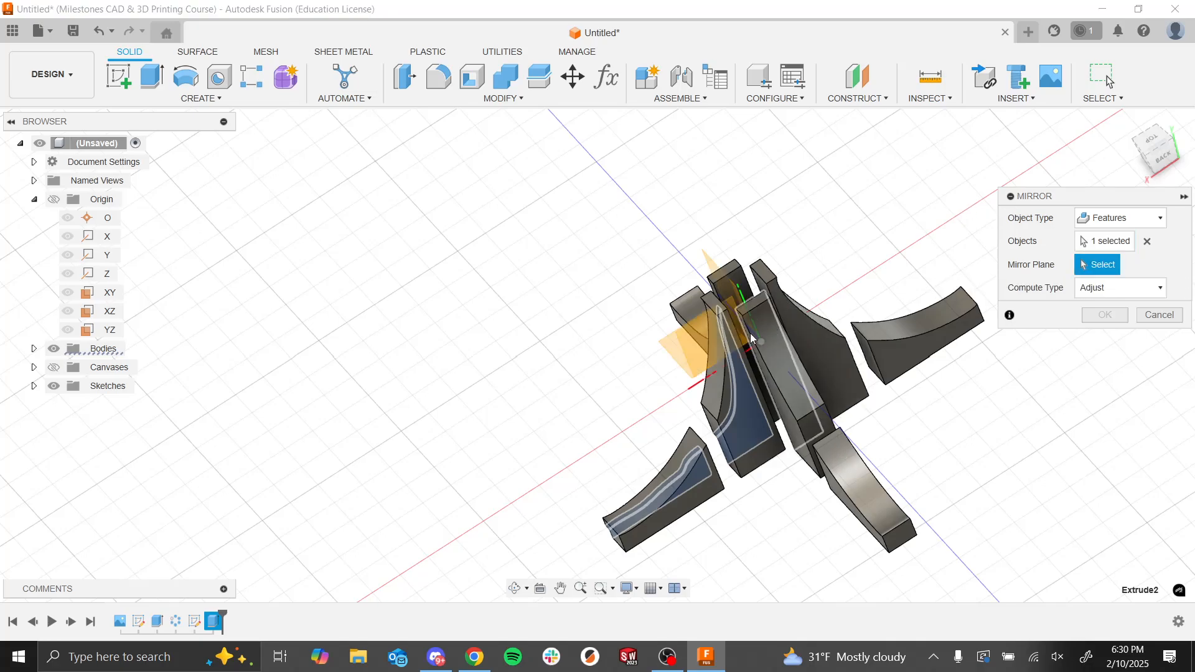
click(722, 352)
shift+middle_drag(875, 409, 917, 427)
Step: Set the mirror's compute type to Identical and apply the mirror
click(1099, 288)
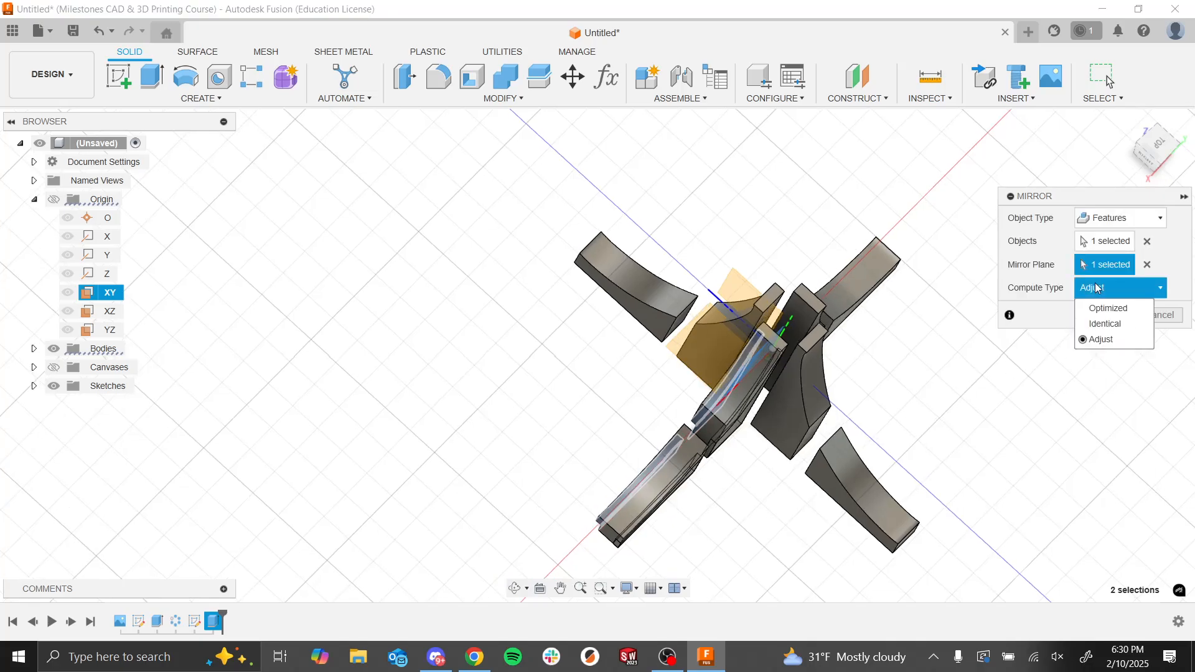
click(1113, 334)
shift+middle_drag(1086, 399, 1074, 357)
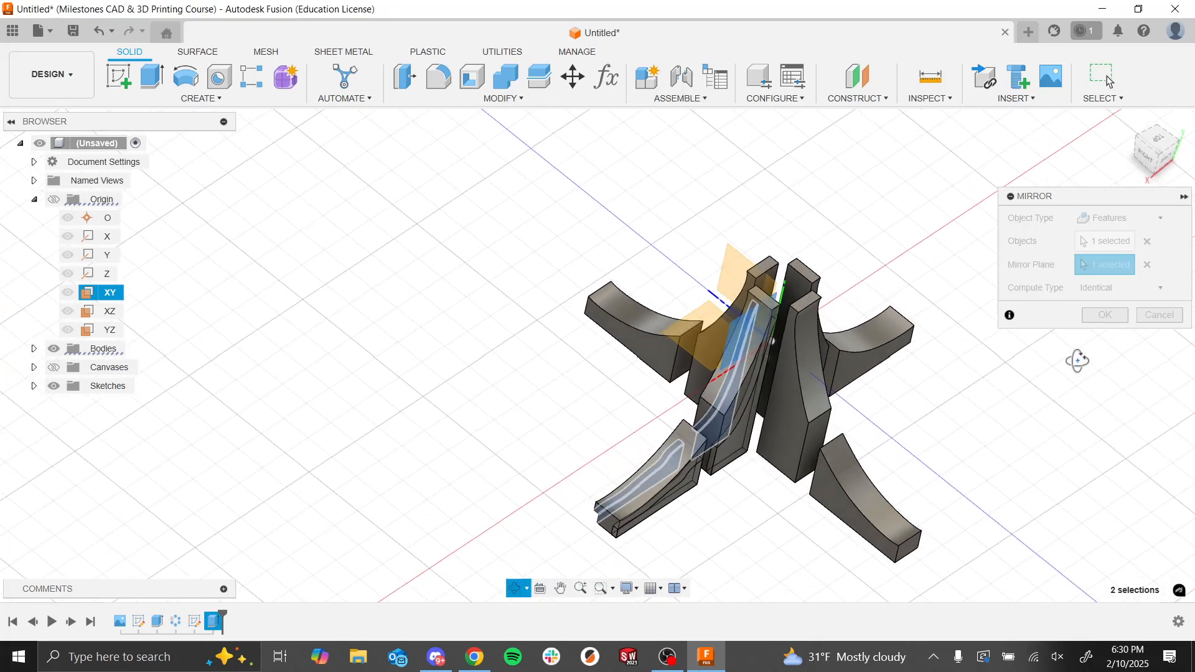
click(1095, 317)
shift+middle_drag(1012, 459, 921, 429)
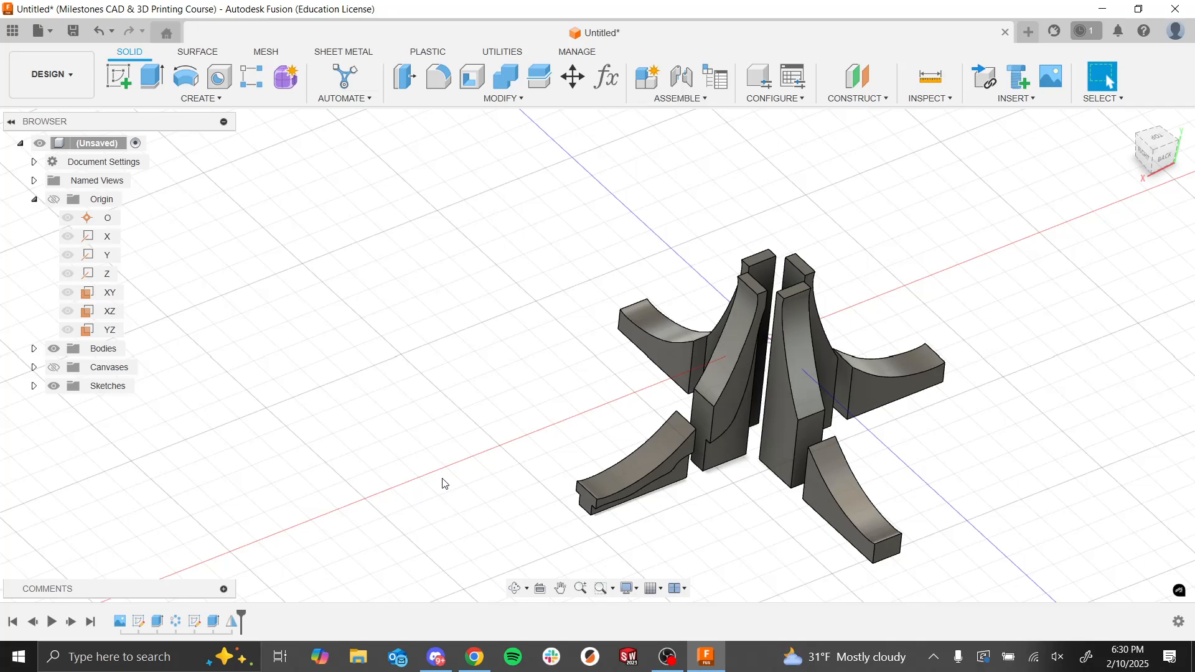
Step: Examine the mirrored cut on the tower and low wall against the uncut fountain arms
click(232, 621)
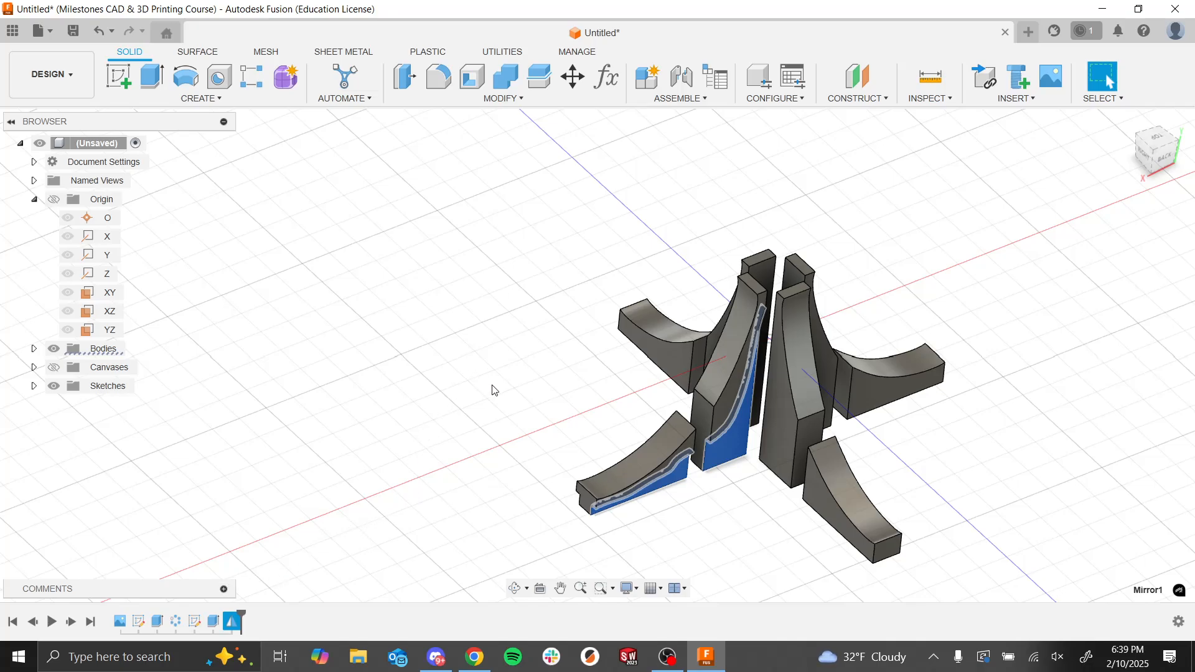
click(546, 371)
scroll(554, 364, down, 3)
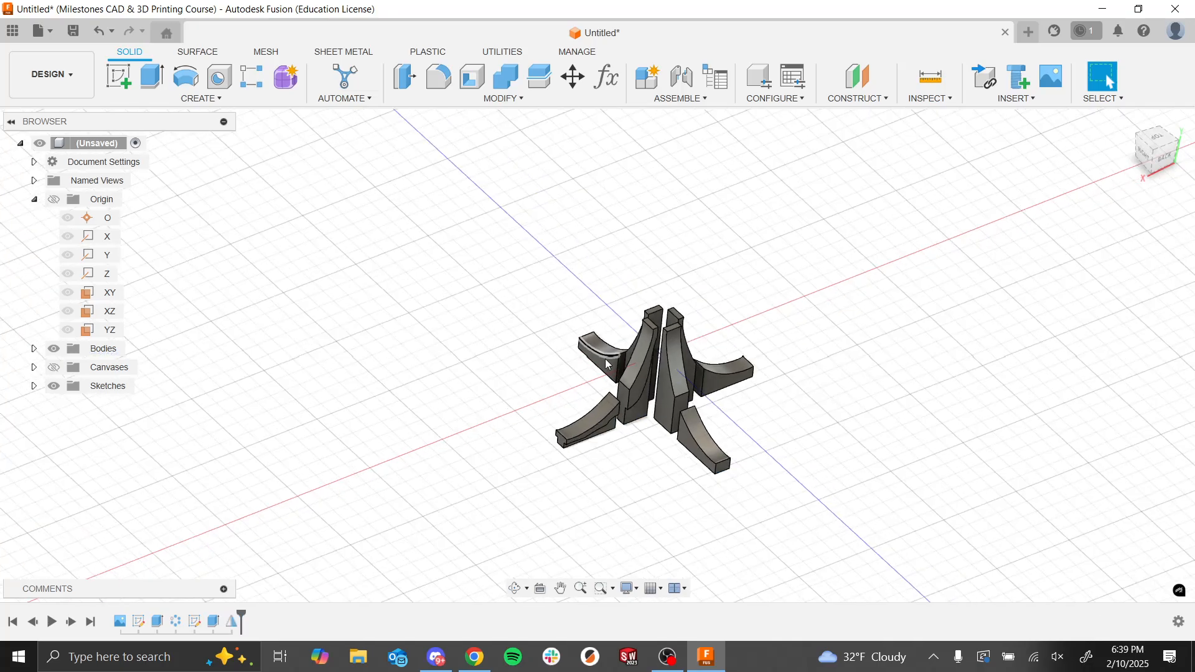
scroll(670, 392, up, 4)
shift+middle_drag(636, 318, 608, 307)
scroll(560, 446, down, 3)
scroll(563, 448, up, 5)
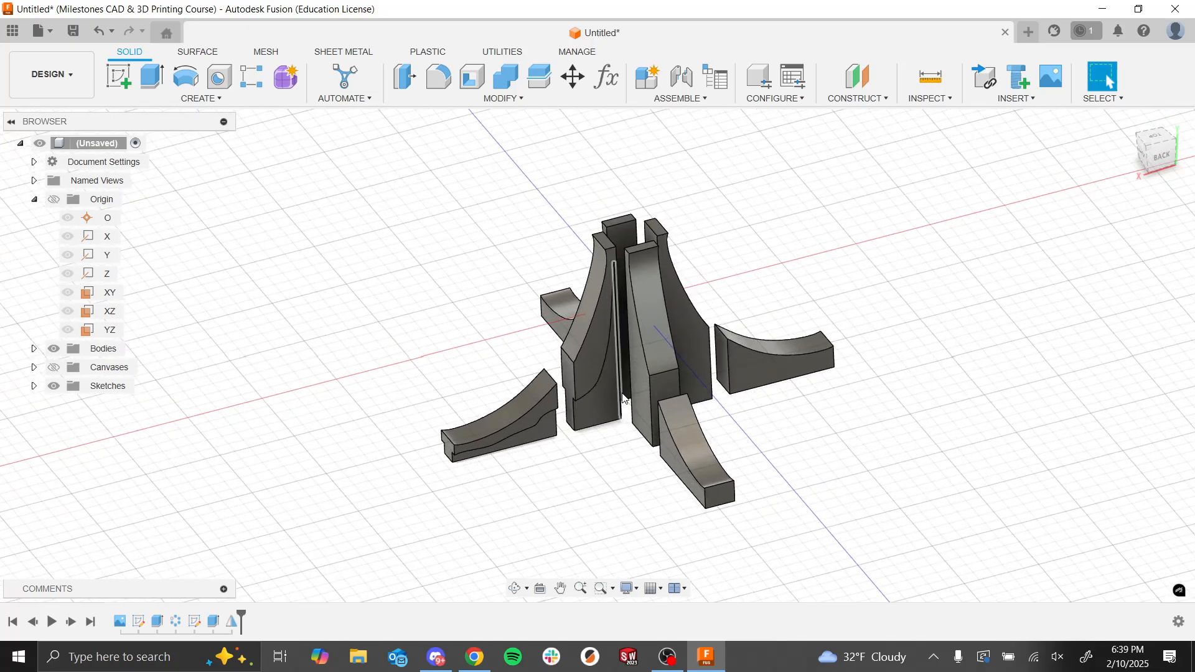
shift+middle_drag(568, 452, 585, 536)
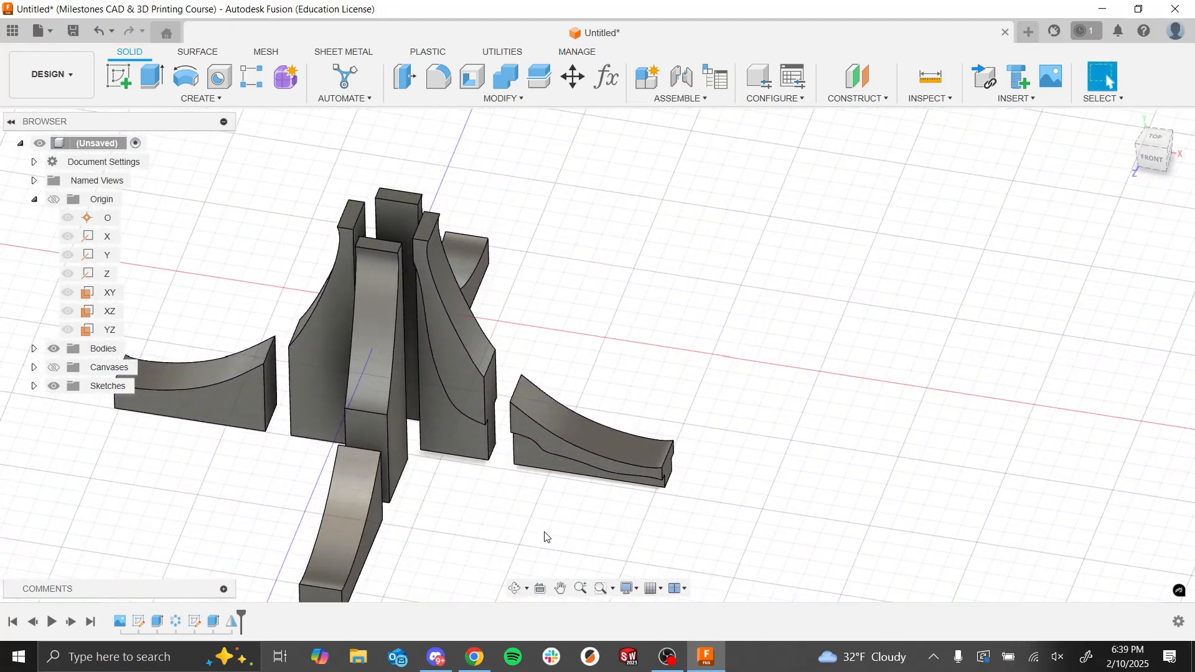
Step: Reorder the circular pattern to the end of the timeline, after the mirror, so all four arms receive the relief cuts
click(157, 625)
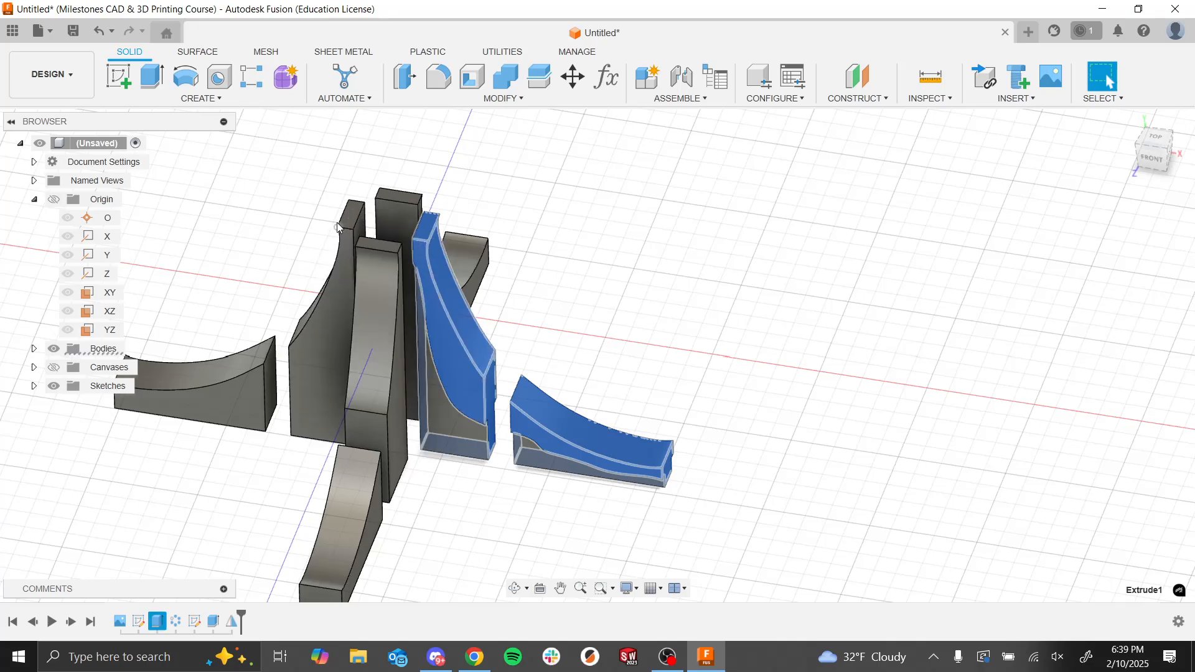
click(204, 527)
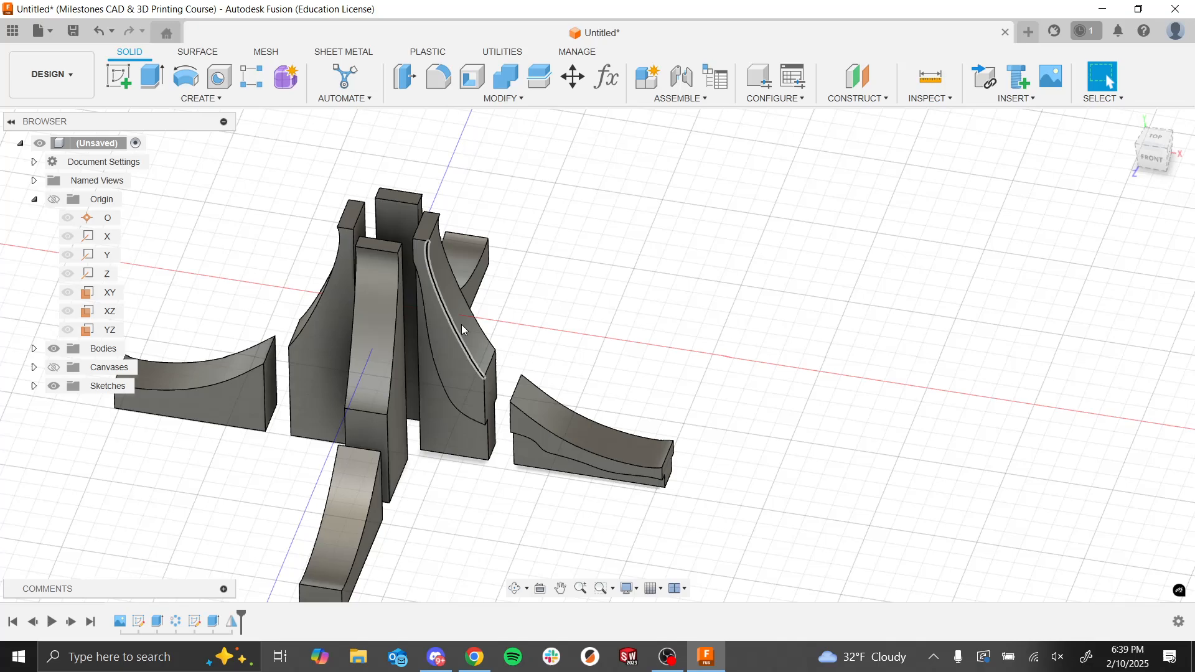
click(179, 624)
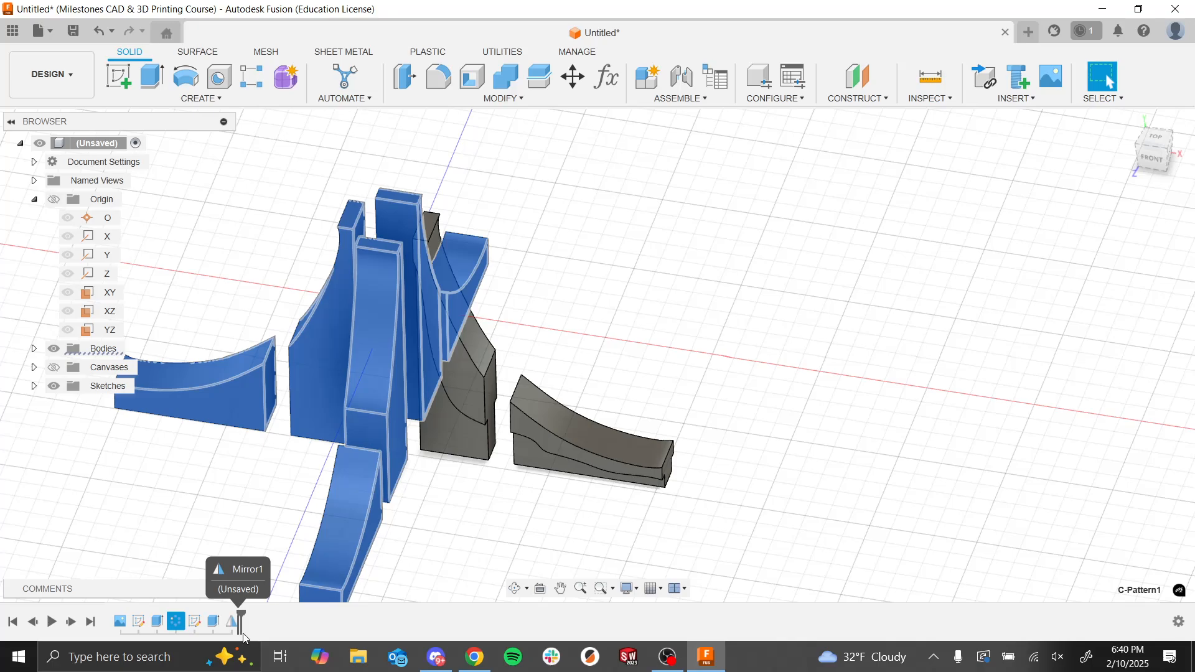
drag(244, 633, 244, 633)
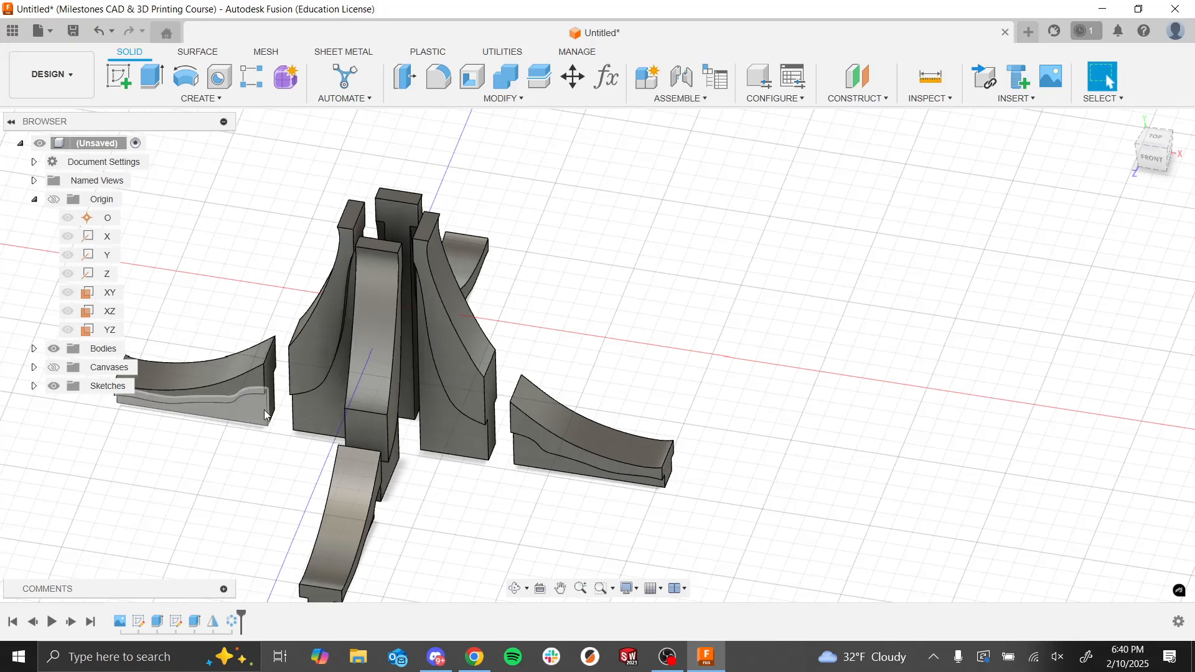
shift+middle_drag(544, 451, 515, 504)
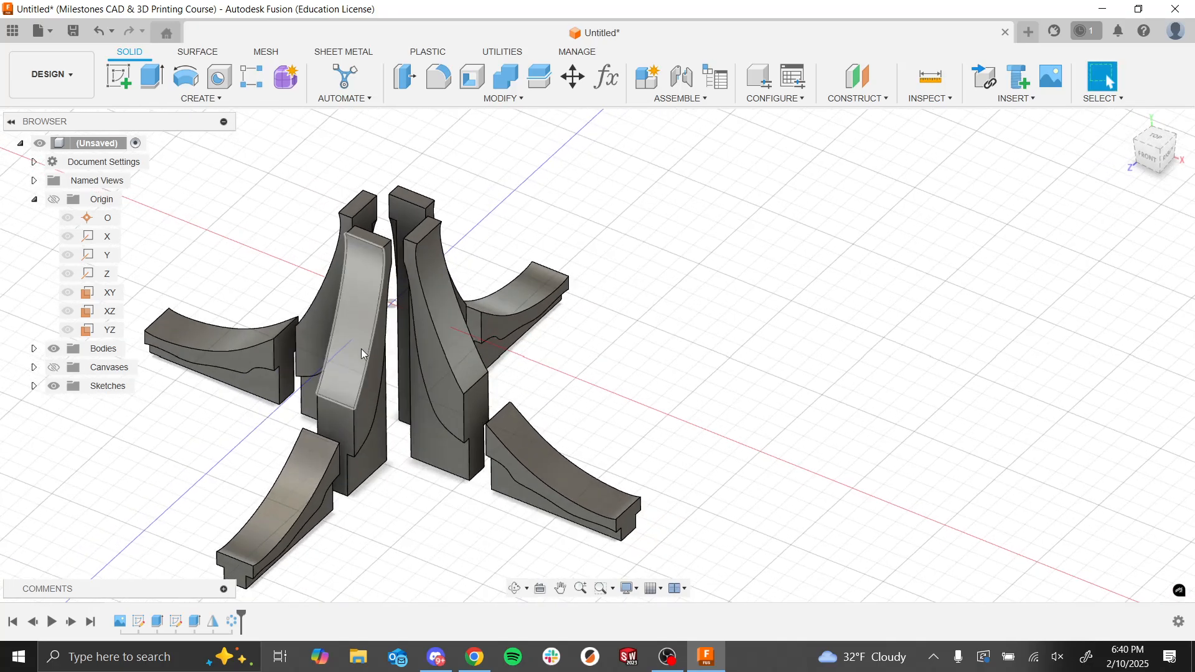
scroll(363, 349, down, 5)
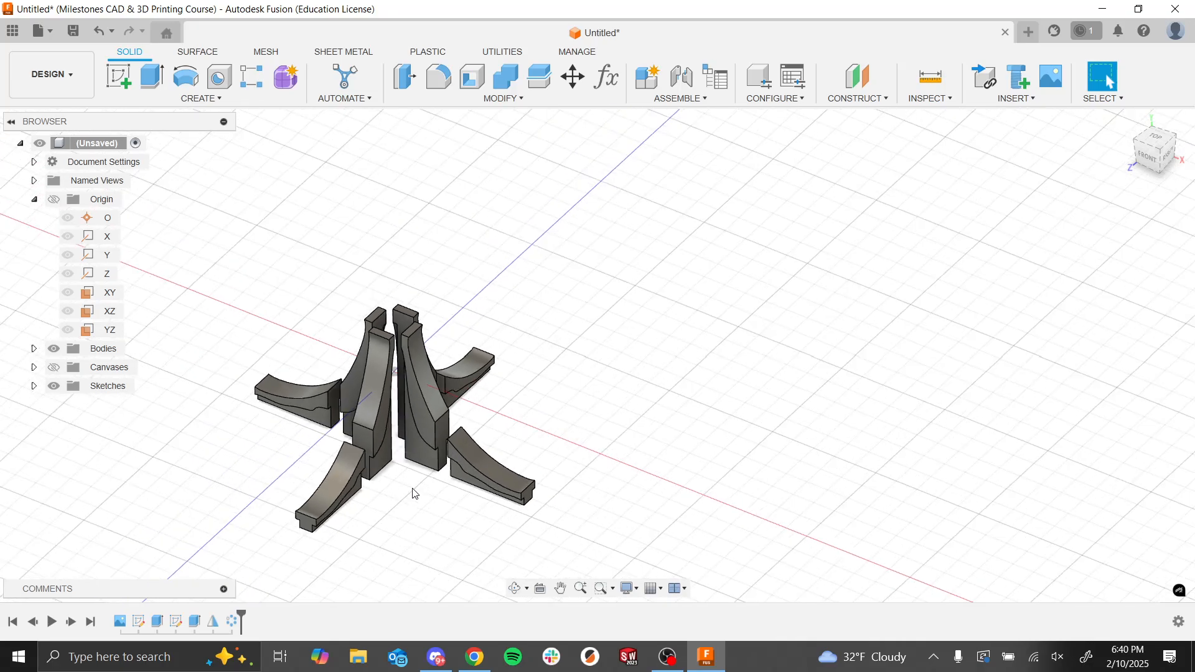
middle_drag(400, 509, 652, 405)
scroll(652, 348, up, 4)
scroll(657, 391, down, 3)
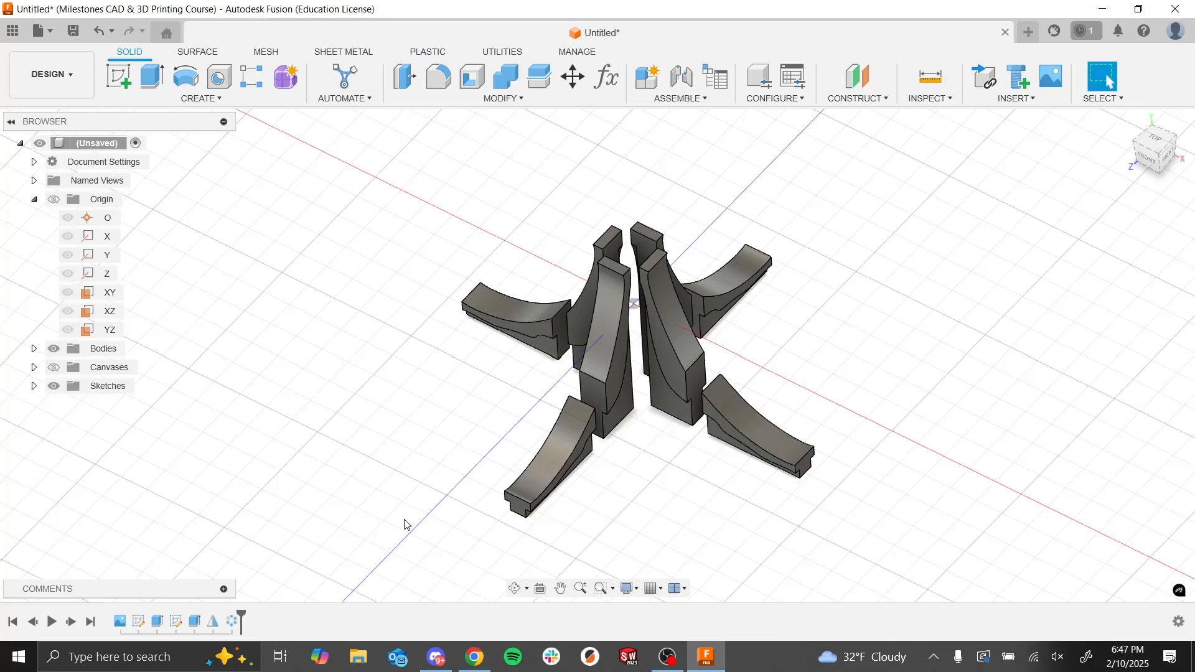
Step: Create a new sketch on the flat bottom face of one of the towers
shift+middle_drag(606, 505, 541, 300)
shift+middle_drag(563, 410, 506, 430)
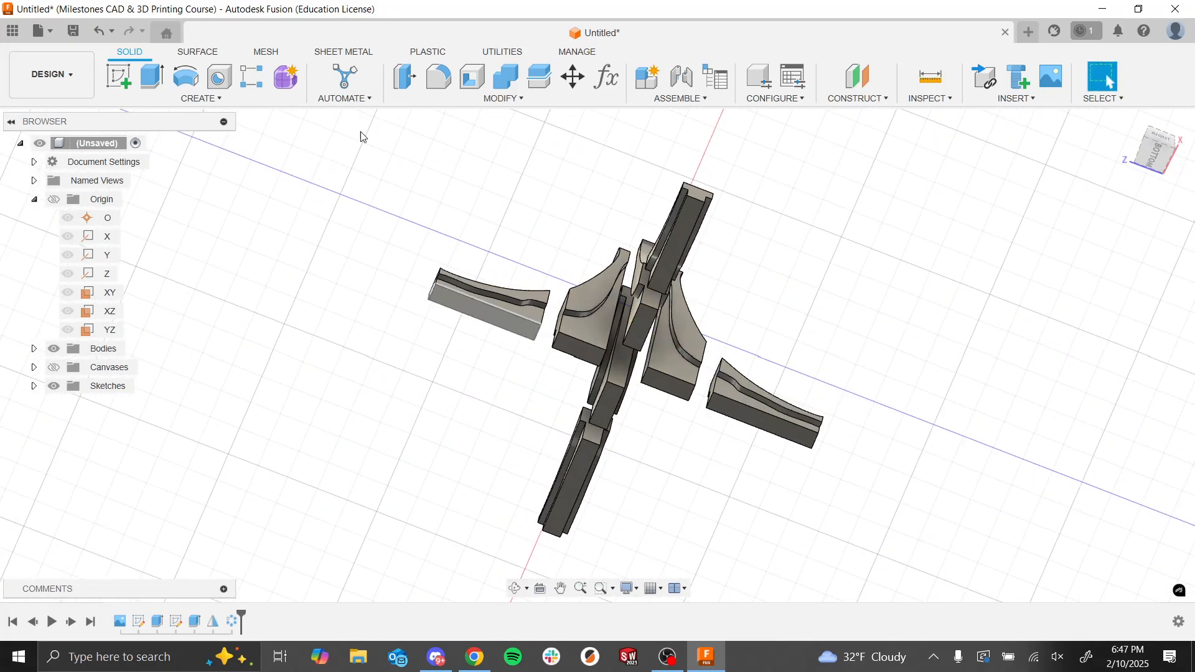
click(119, 76)
click(584, 340)
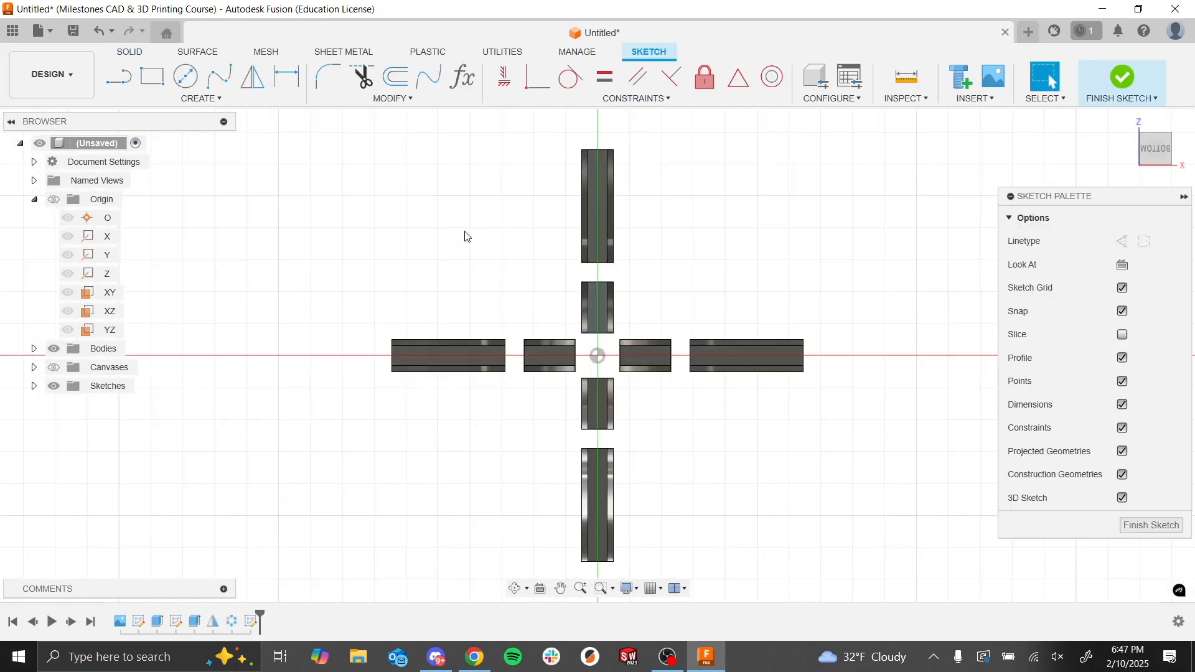
scroll(600, 303, up, 4)
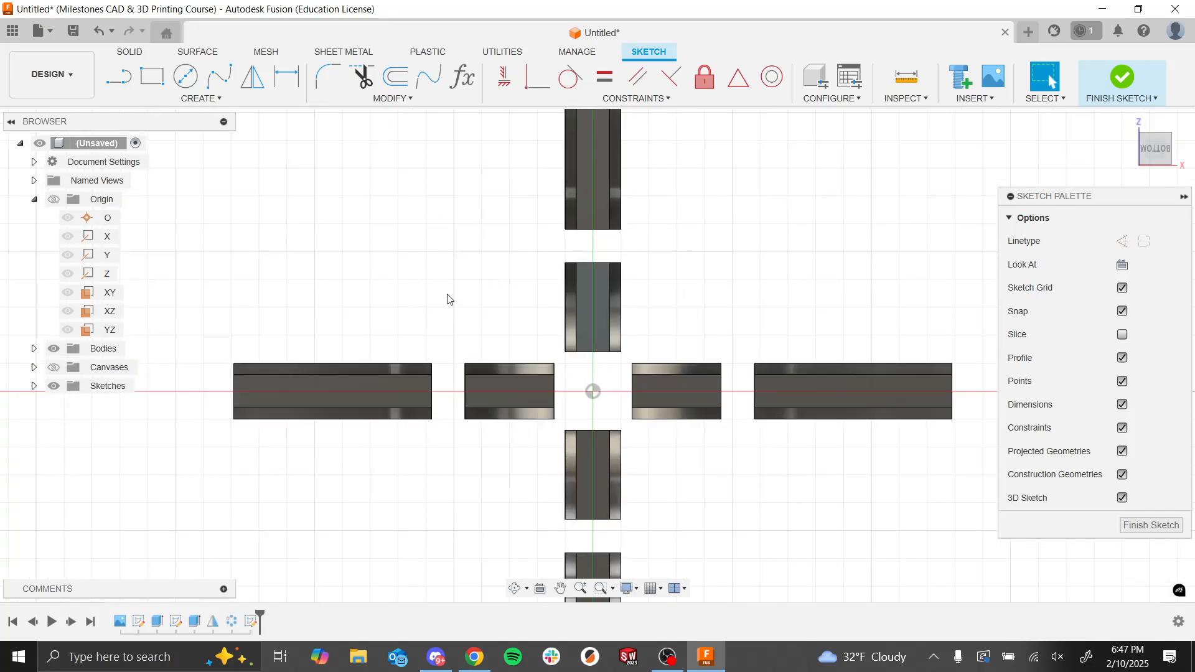
Step: Sketch two concentric circles on the origin, one about 15.8 mm across enclosing all the arms and one reaching the low walls' inner ends
click(185, 76)
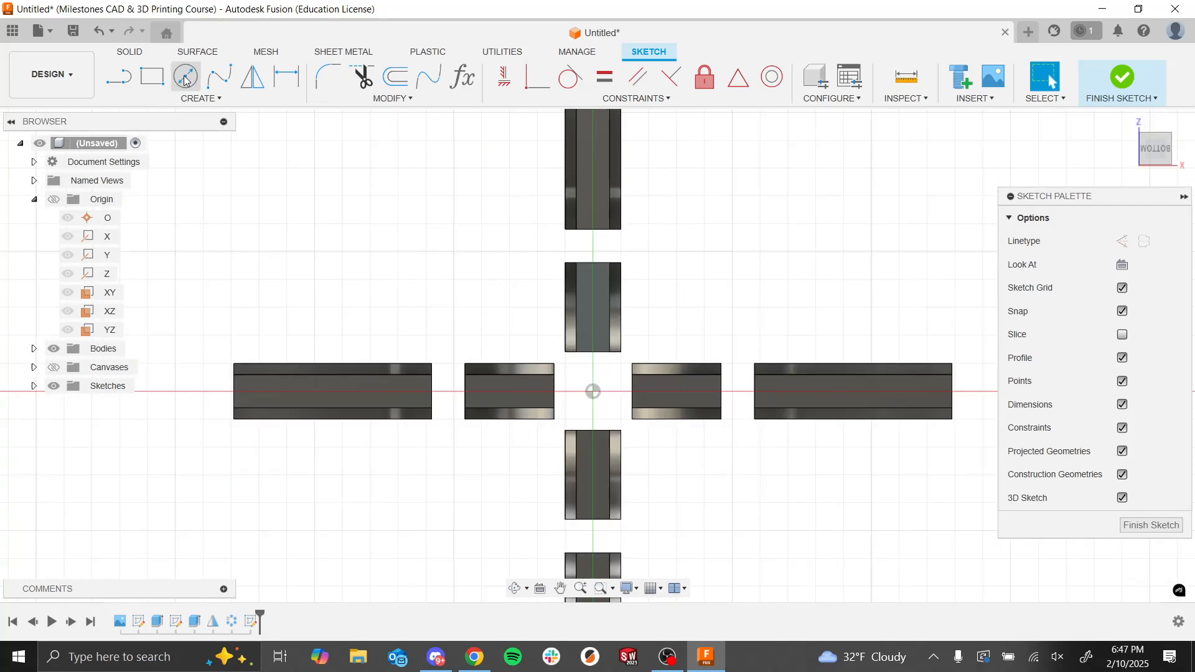
click(592, 390)
scroll(613, 383, down, 3)
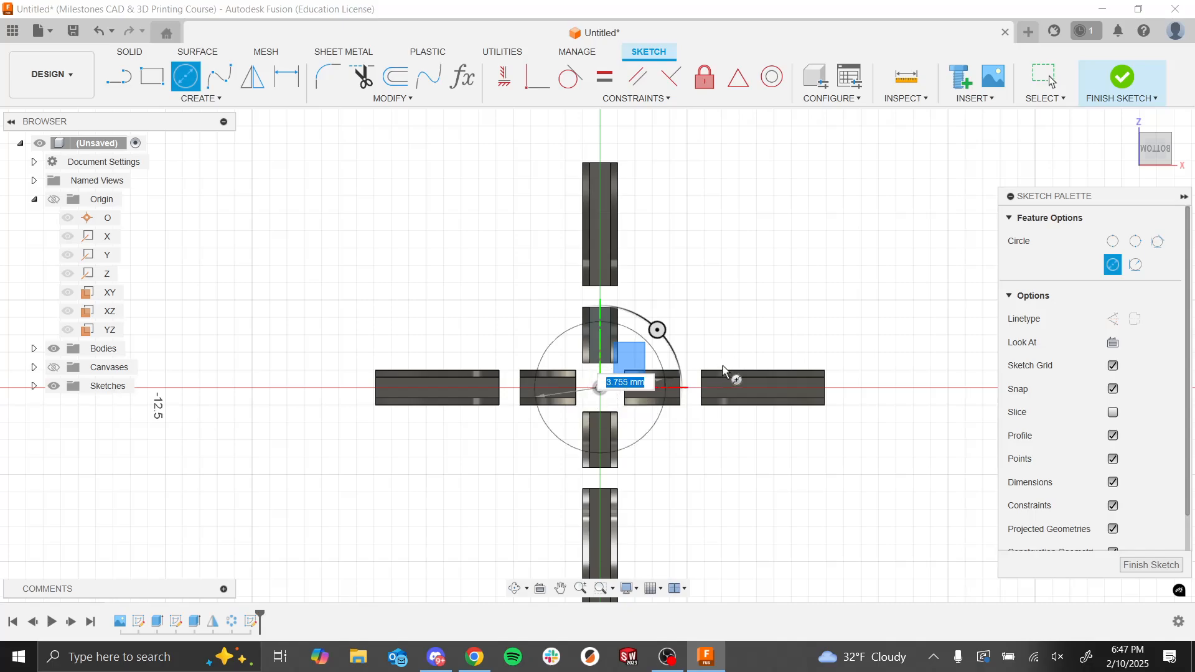
click(861, 302)
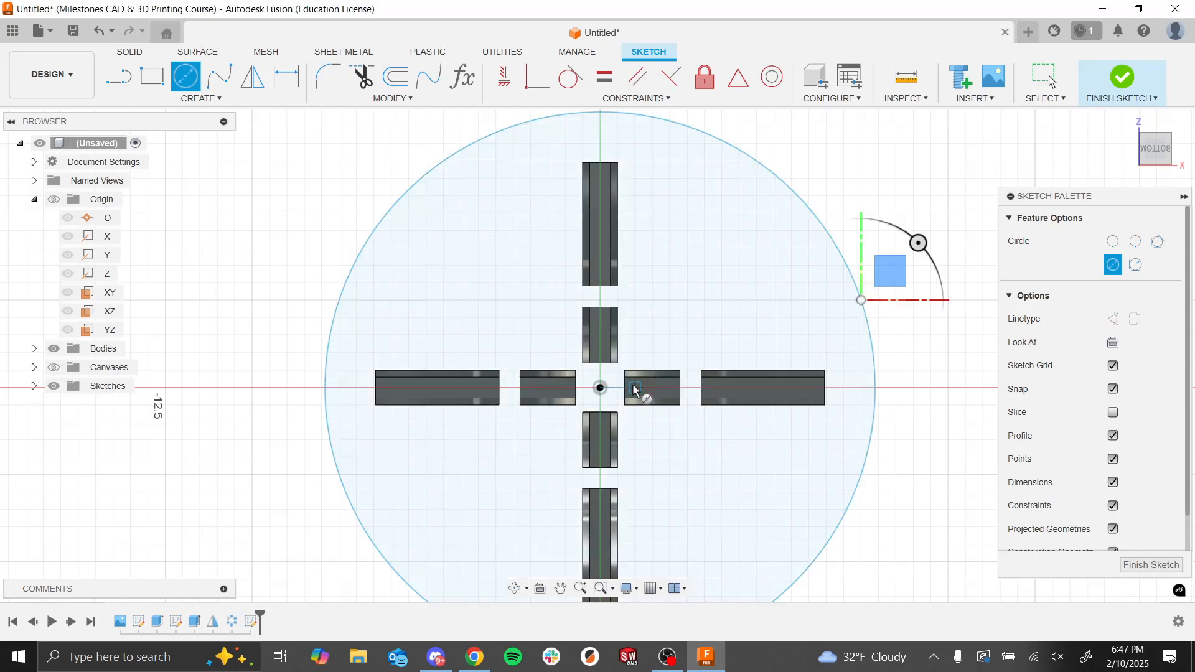
click(600, 389)
click(693, 349)
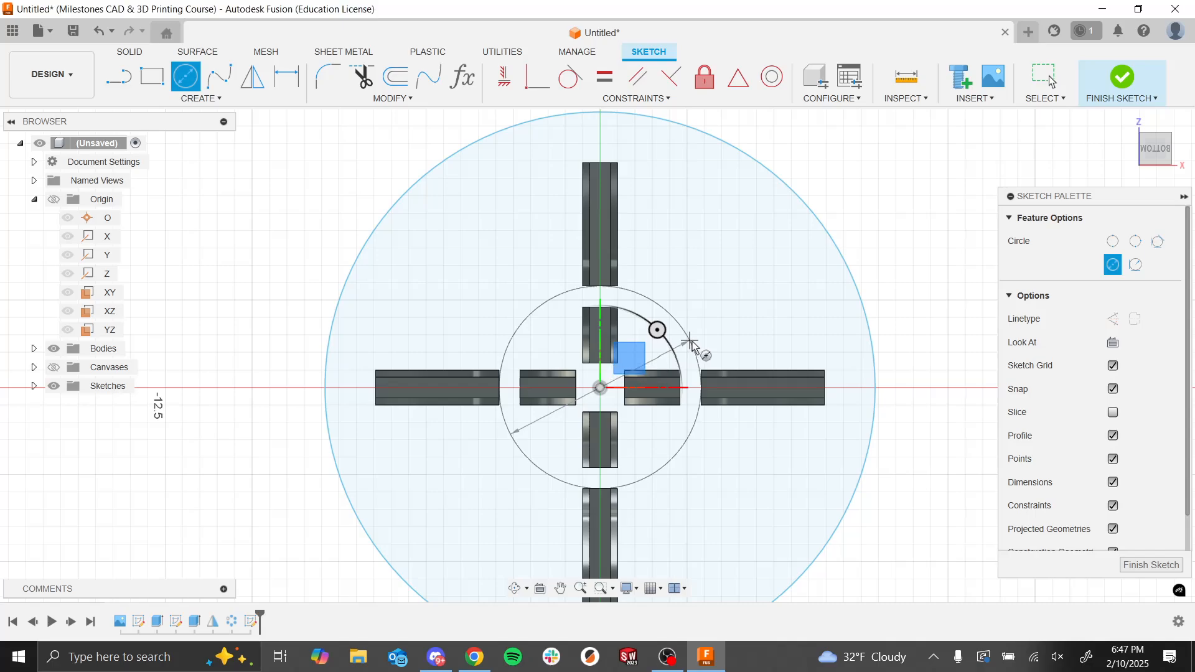
Step: Dimension the larger circle's diameter at 2 mm and reduce it to 1 mm for the central opening
key(d)
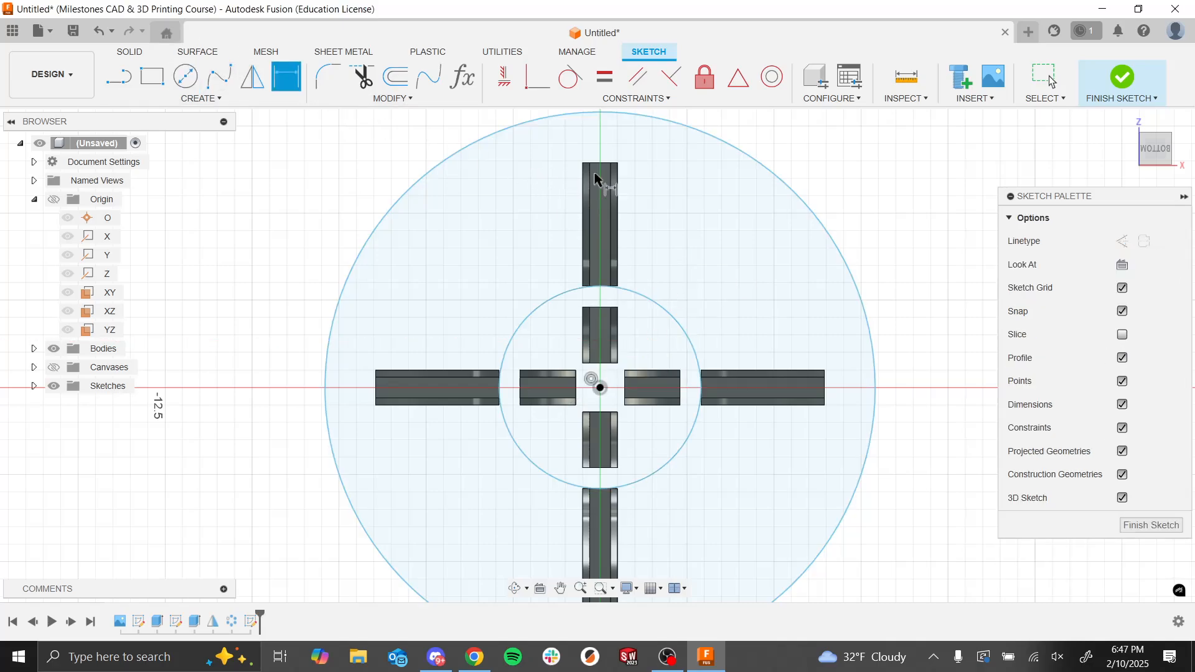
click(728, 148)
click(273, 300)
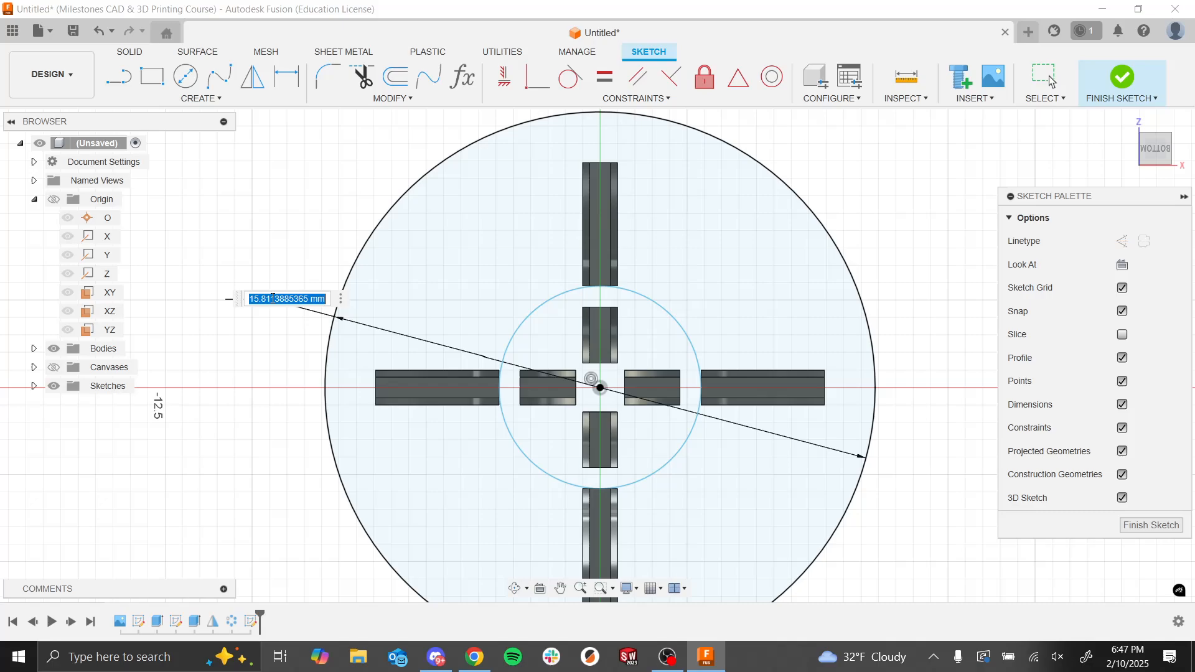
text(2)
key(Return)
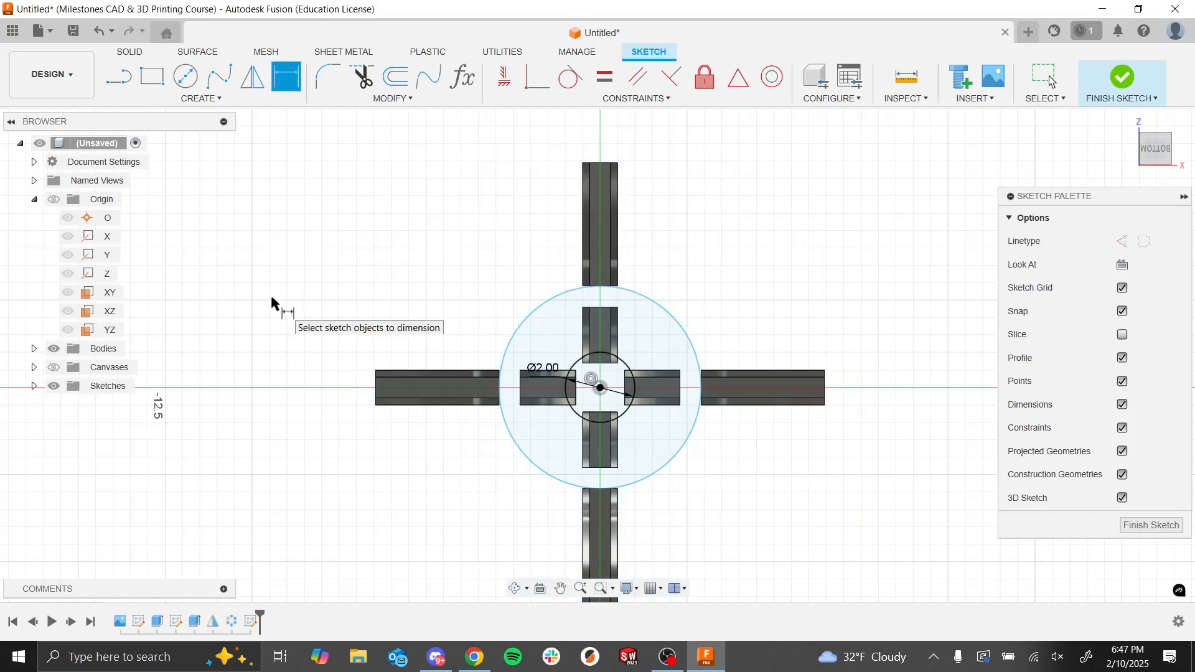
click(546, 390)
text(1)
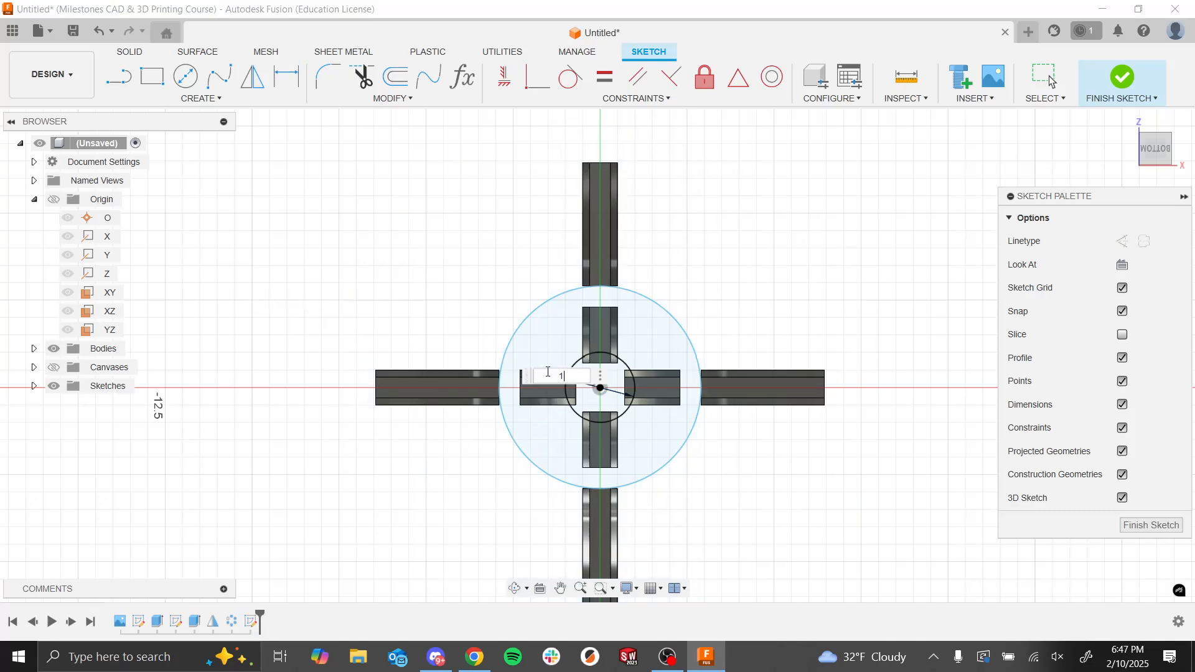
key(Return)
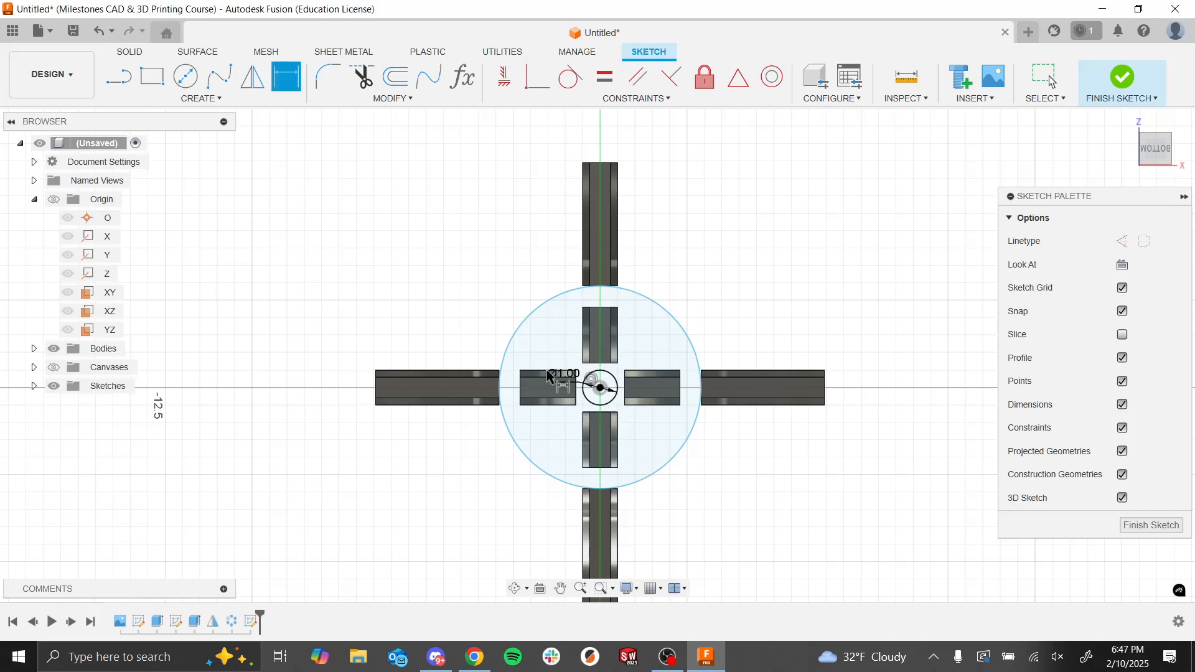
Step: Dimension the other circle at 12 mm, enlarge its diameter to 13 mm to reach the walls' outer ends, and finish the sketch
click(501, 356)
click(374, 320)
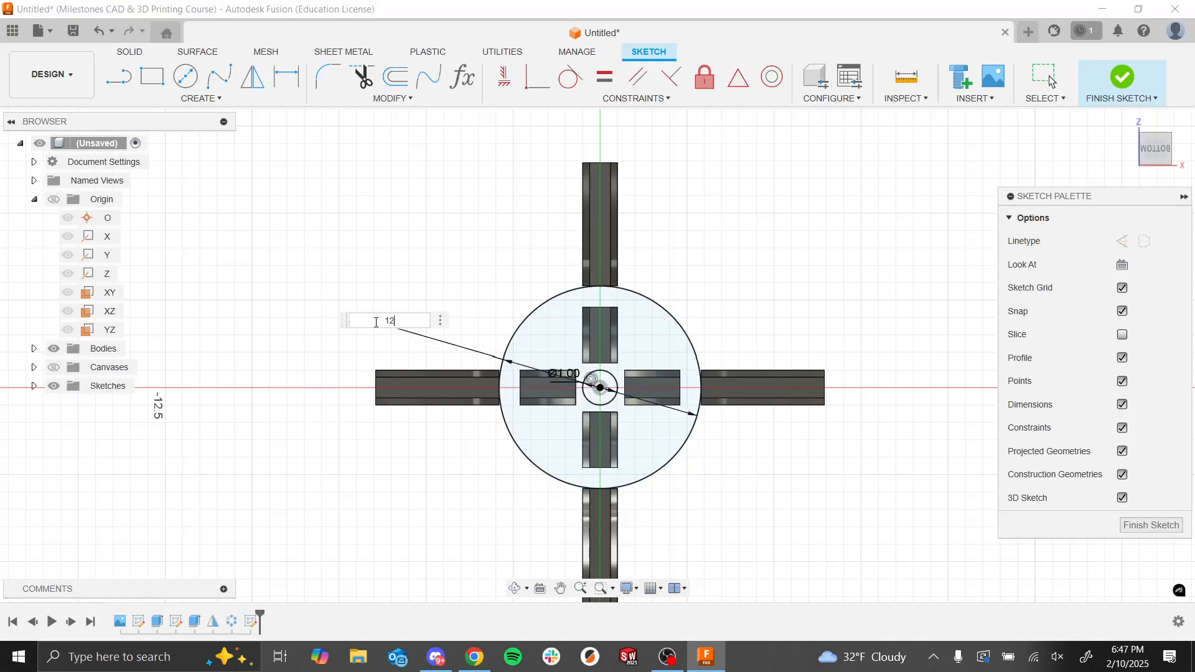
text(12)
key(Return)
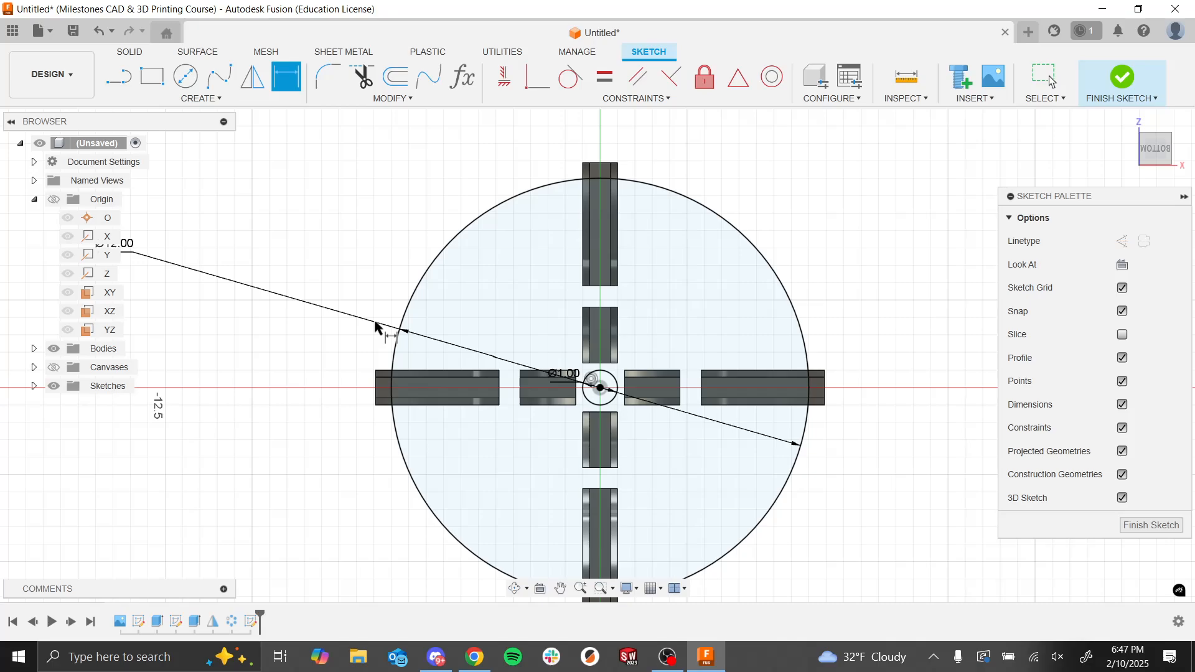
double_click(131, 247)
text(13)
key(Return)
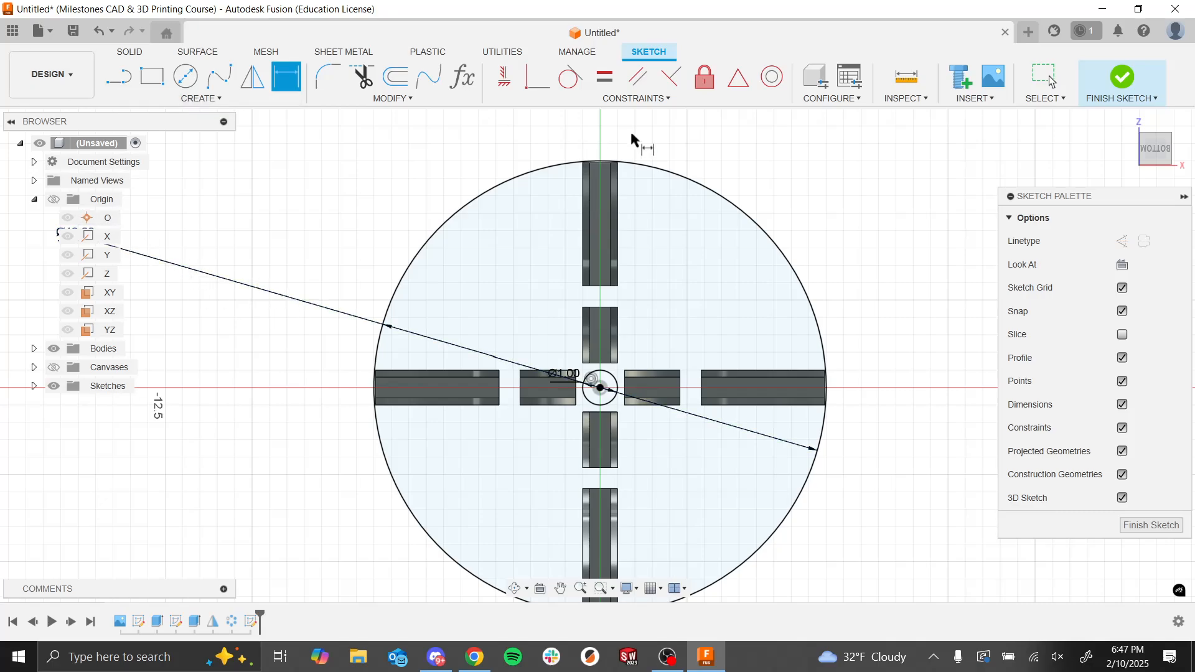
click(1122, 77)
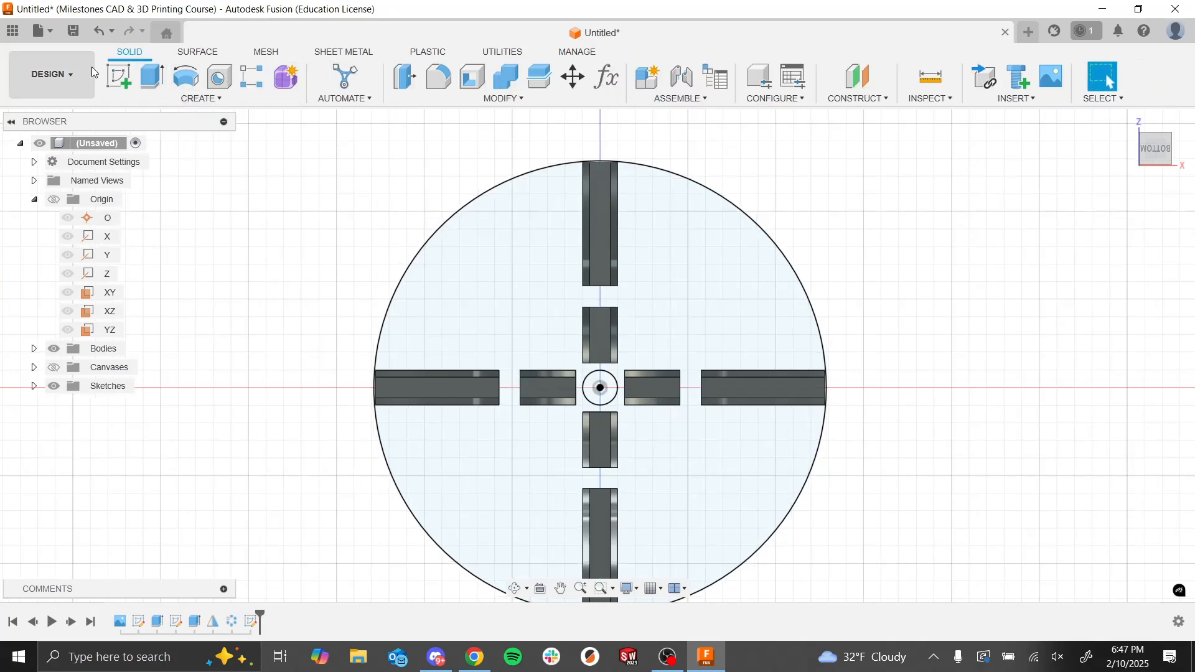
Step: Extrude the ring and the tower-foot profile 0.50 mm downward as a Join, leaving the central circle open
click(152, 76)
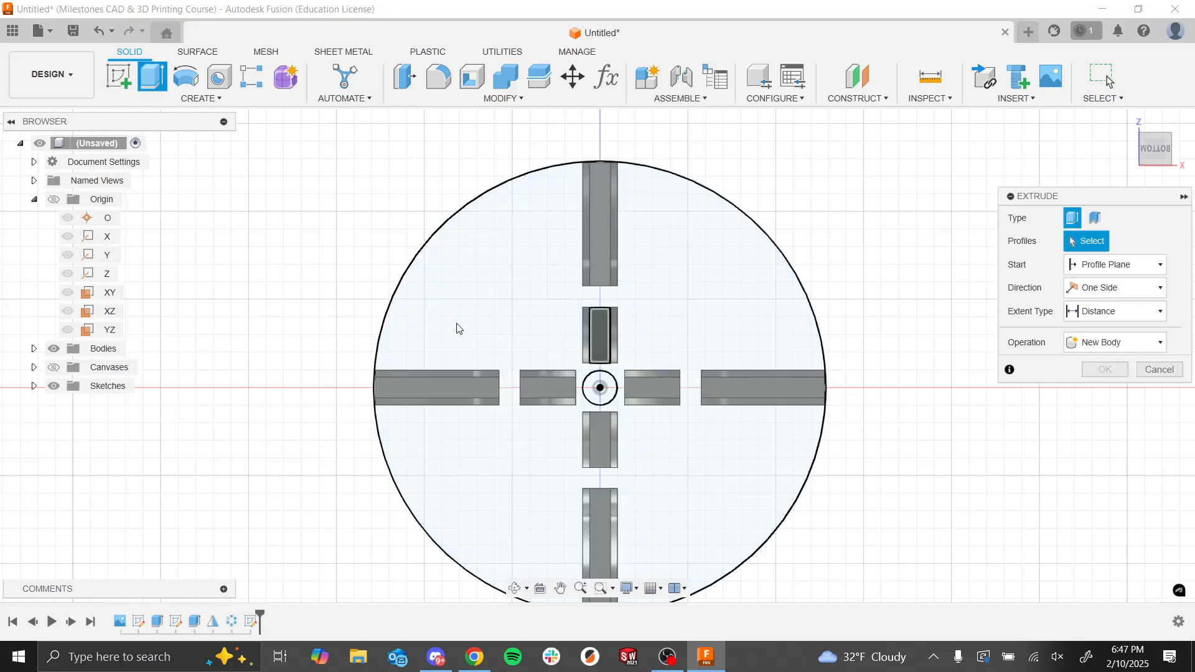
click(475, 306)
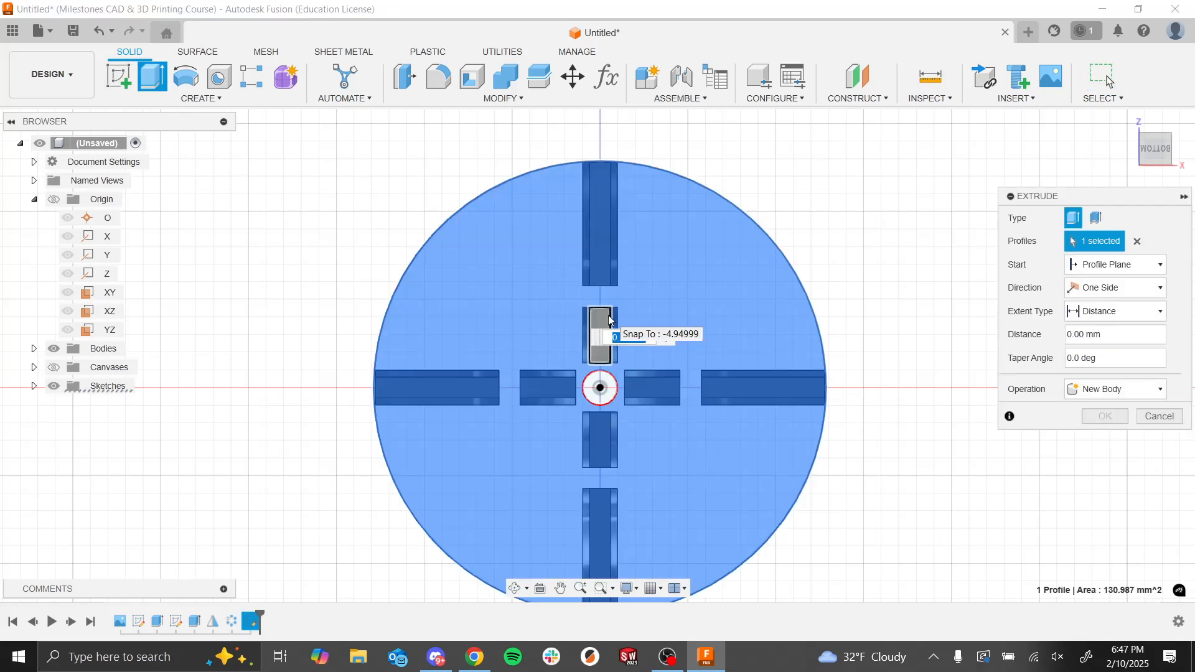
click(650, 511)
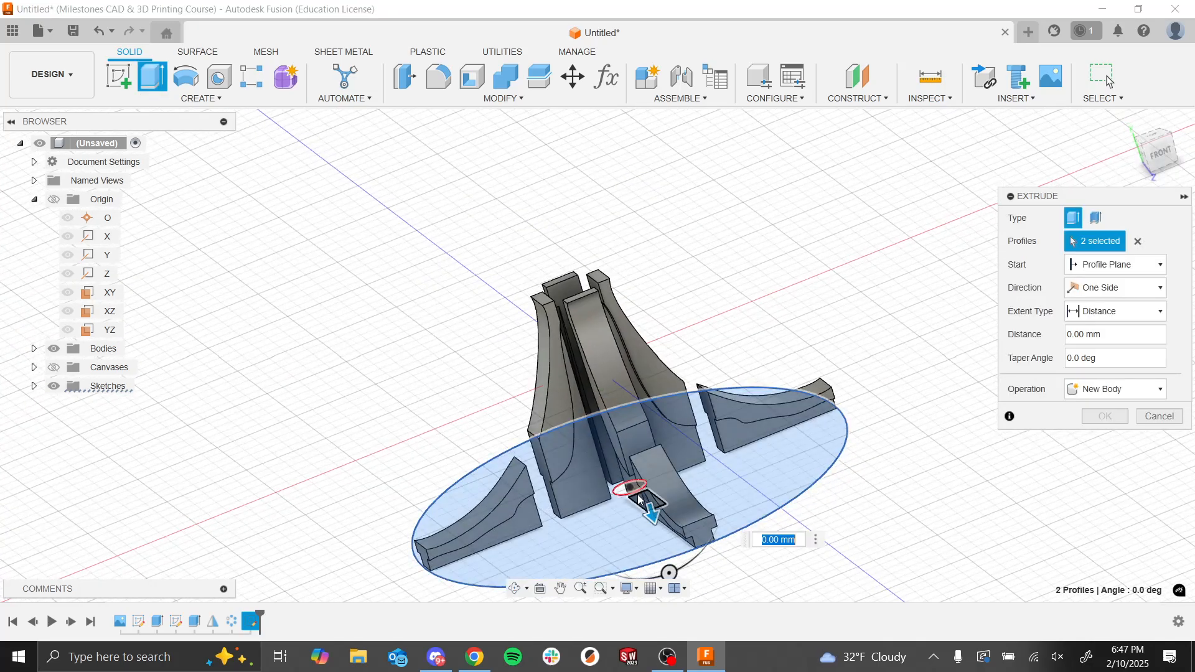
drag(650, 510, 654, 526)
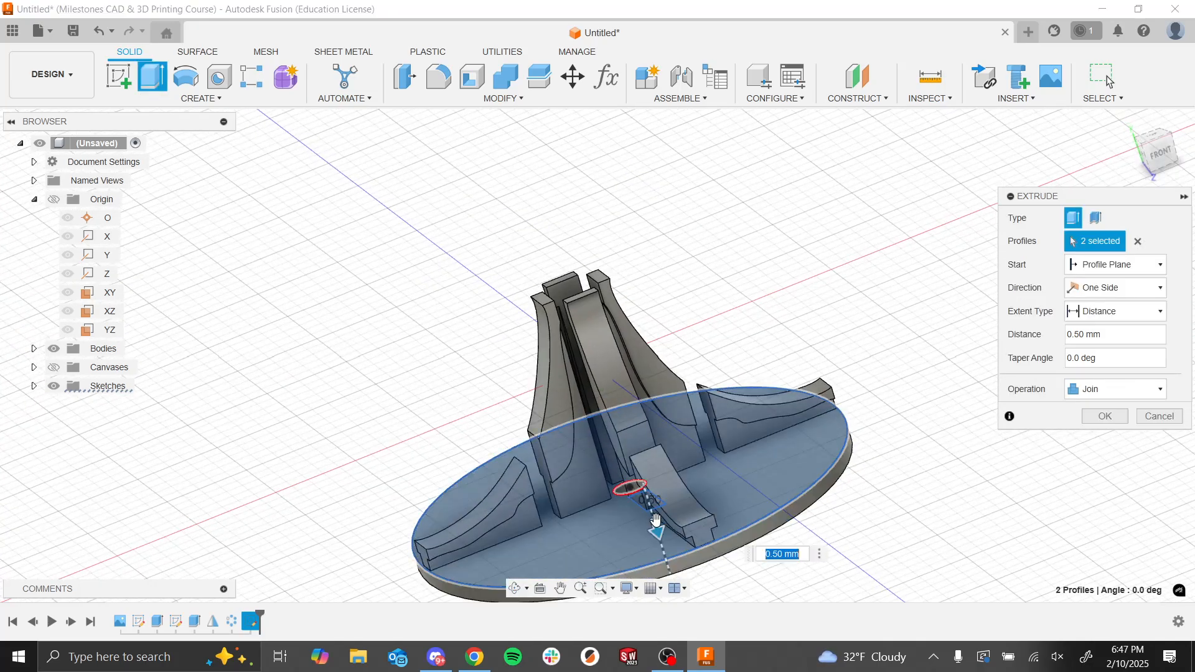
click(1096, 421)
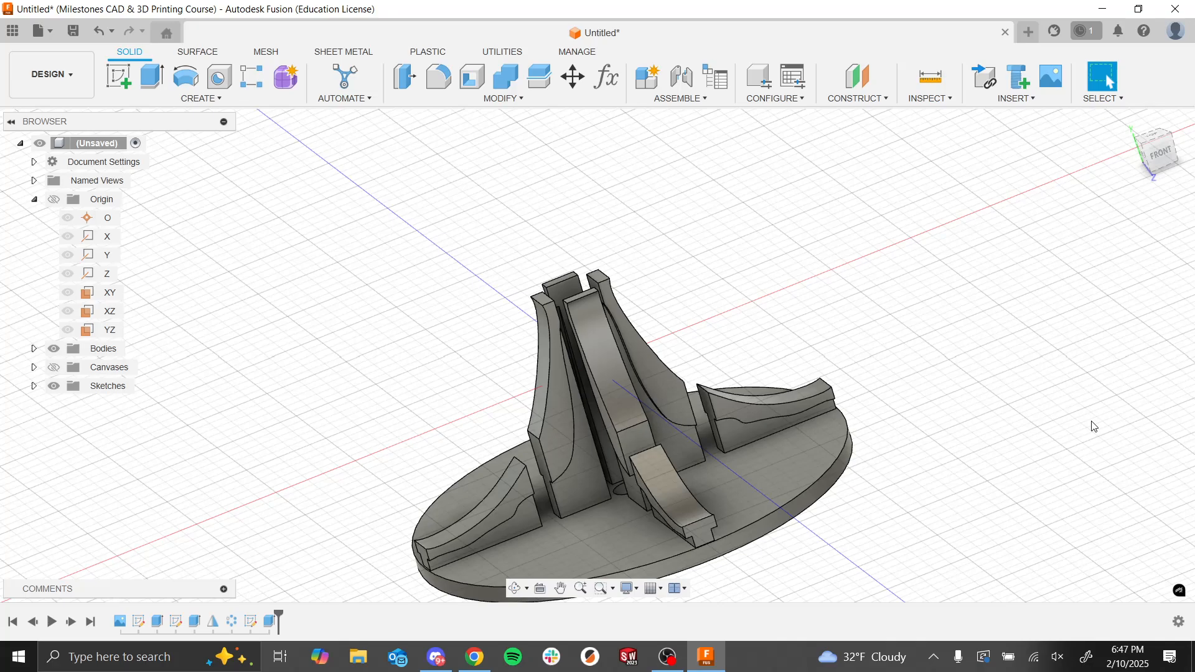
Step: Examine the fountain on its round base from several angles and switch to the assignment slide with the reference photo
scroll(506, 322, down, 3)
shift+middle_drag(507, 323, 534, 358)
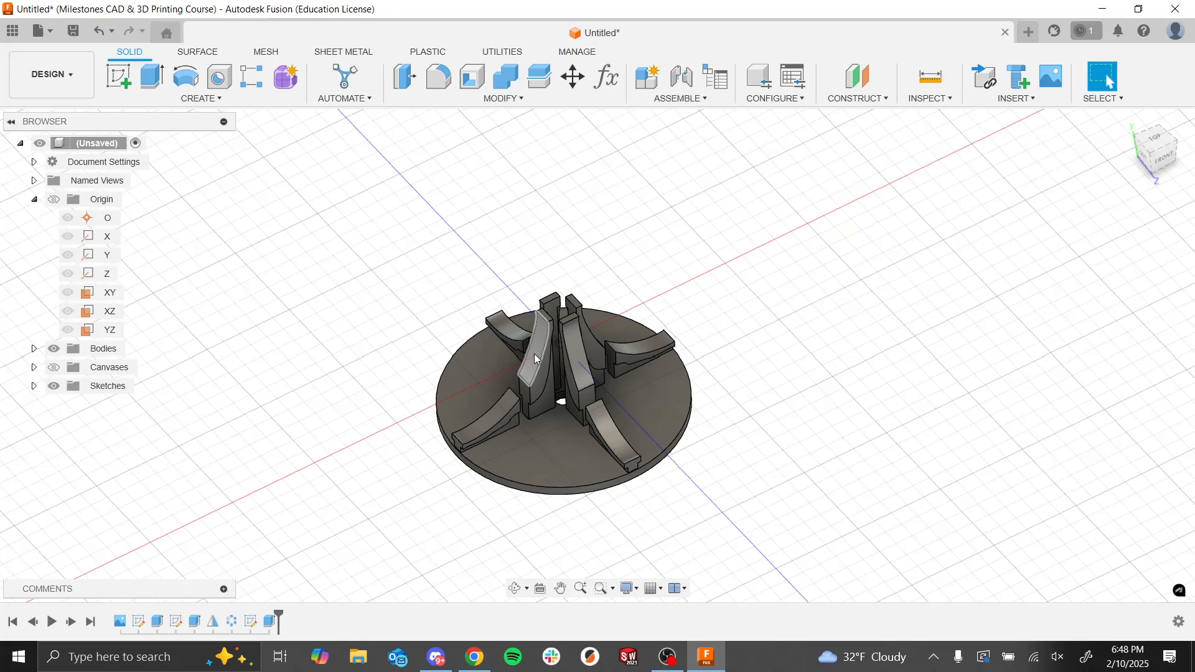
shift+middle_drag(538, 359, 525, 501)
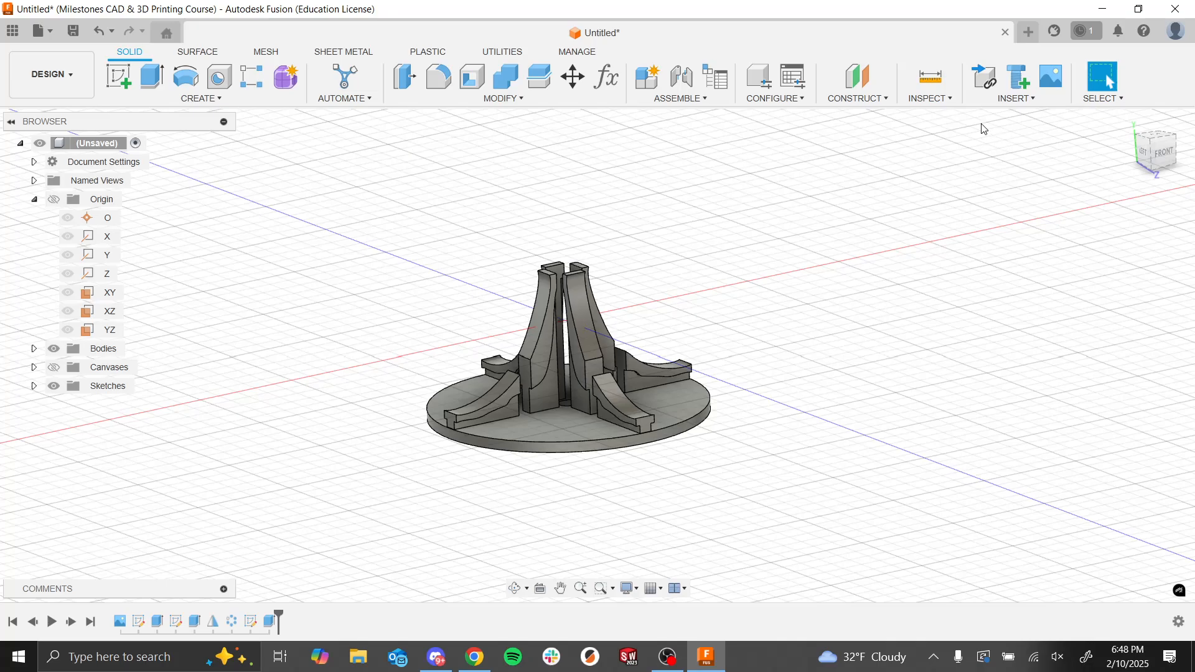
key(alt+Tab)
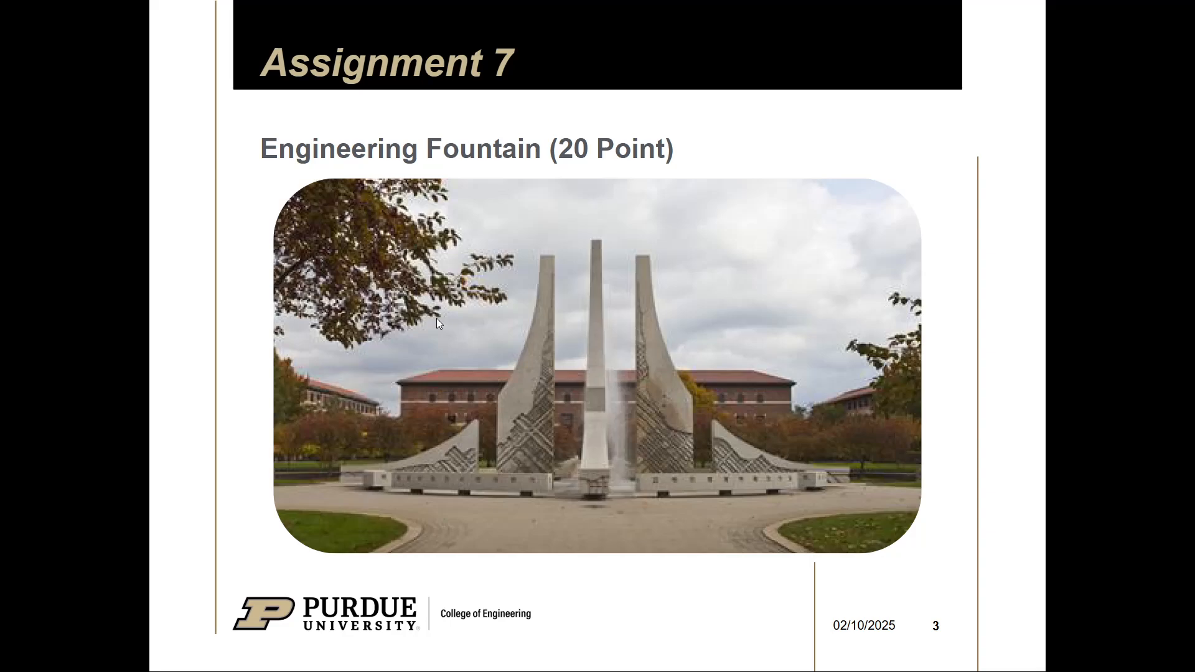
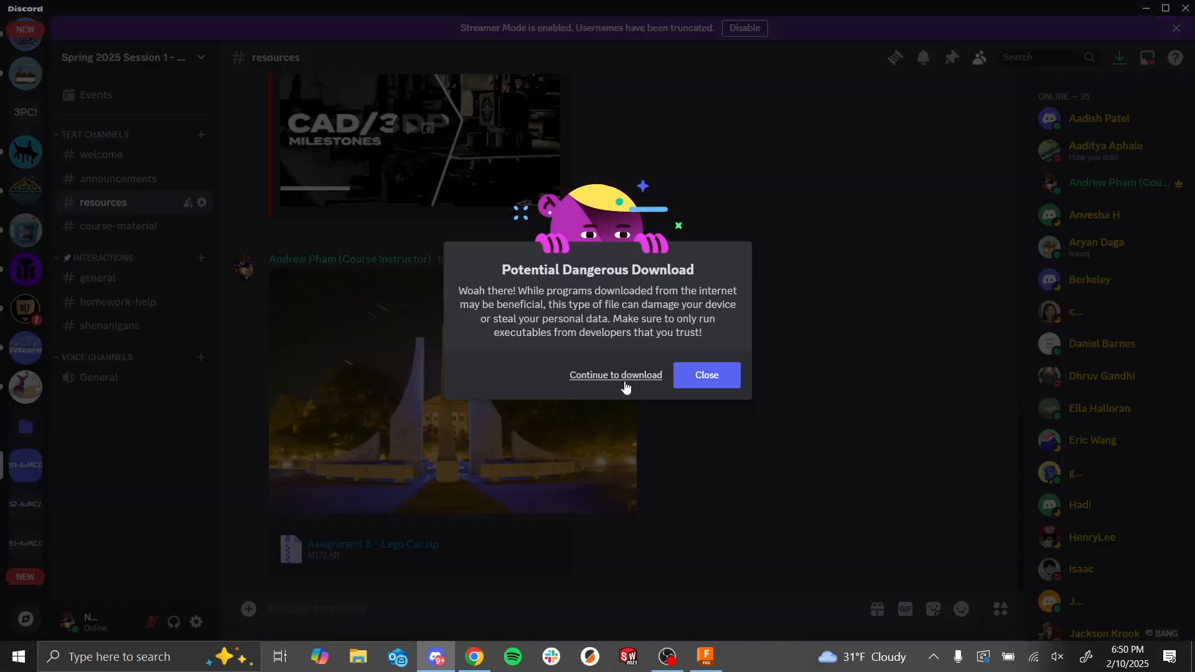
Step: Download the Assignment 8 - Lego Car zip file from Discord, switch back to Fusion and show the project's data
click(652, 376)
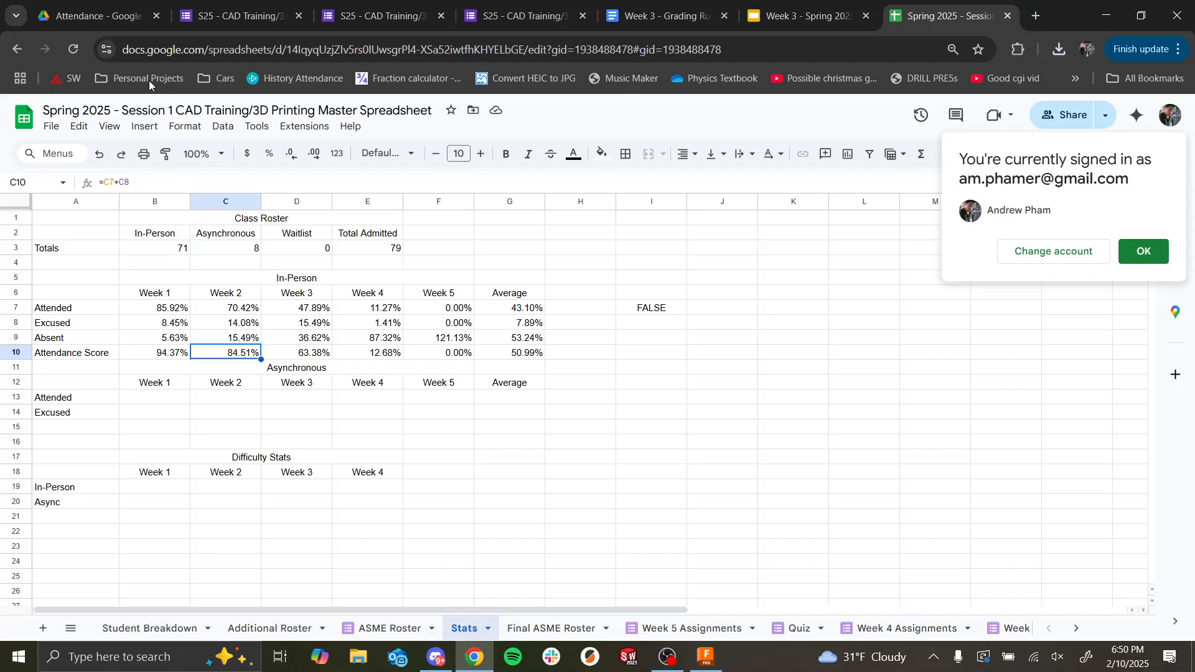
click(236, 8)
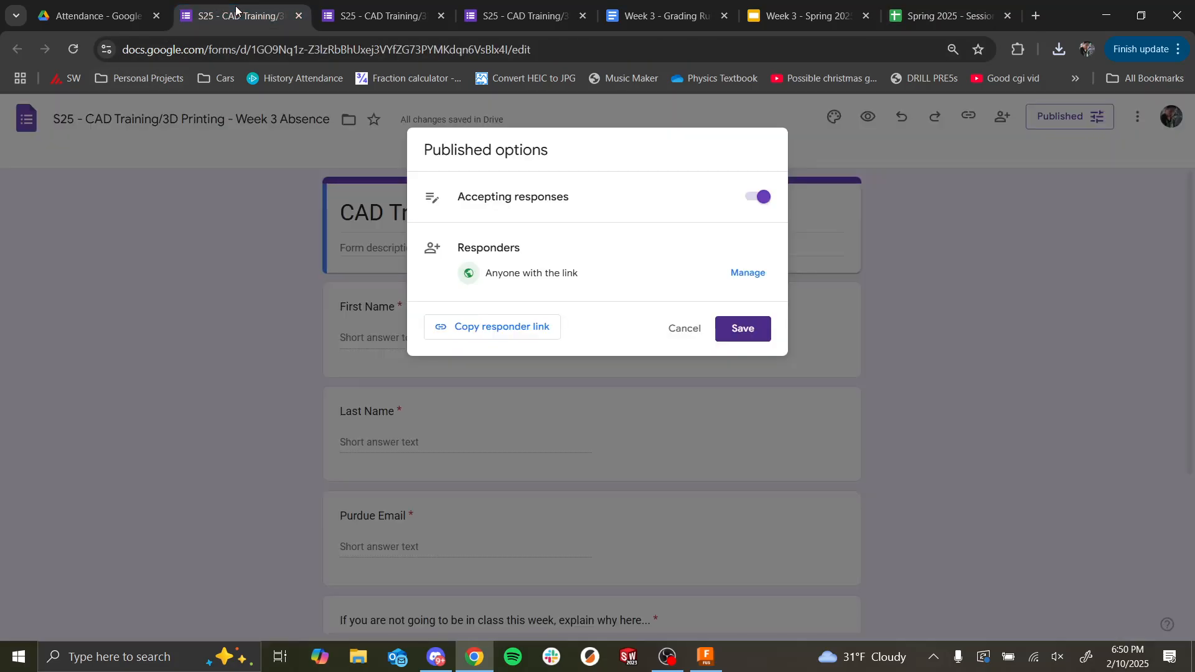
click(93, 15)
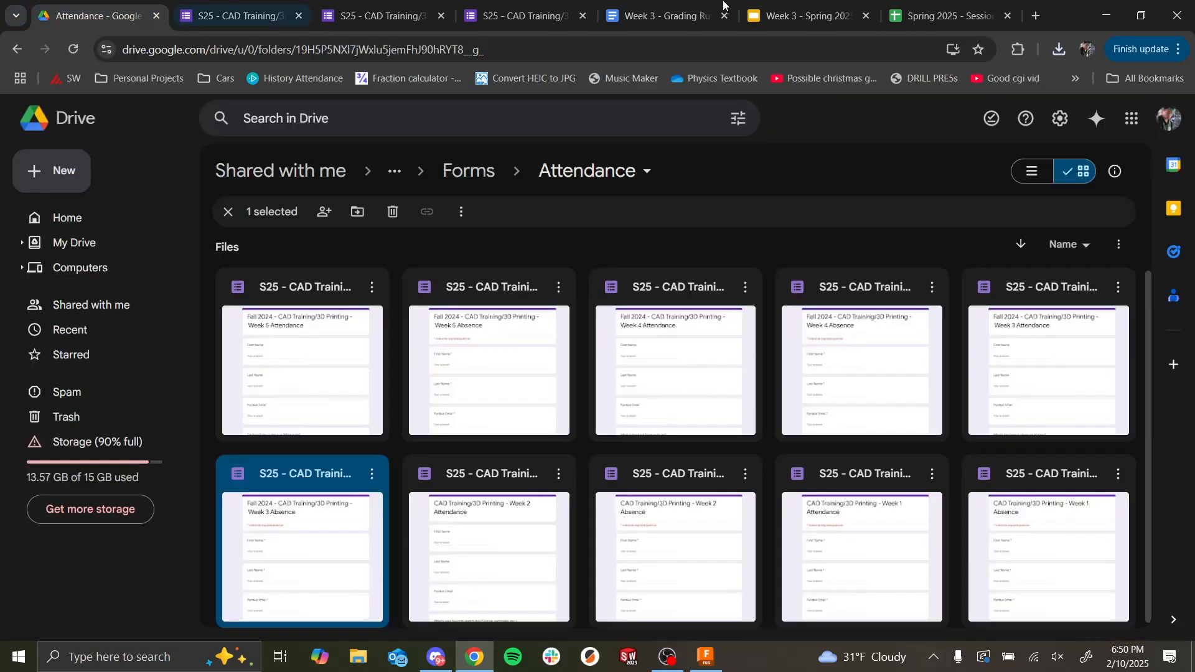
click(1106, 16)
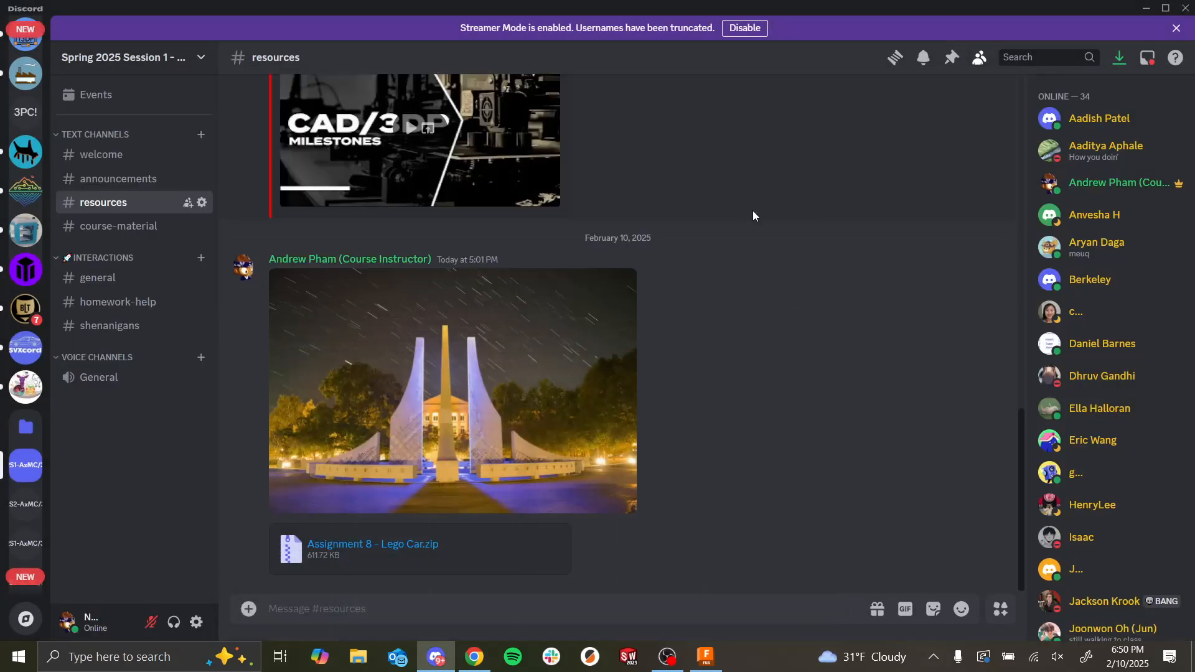
key(alt+Tab)
click(708, 252)
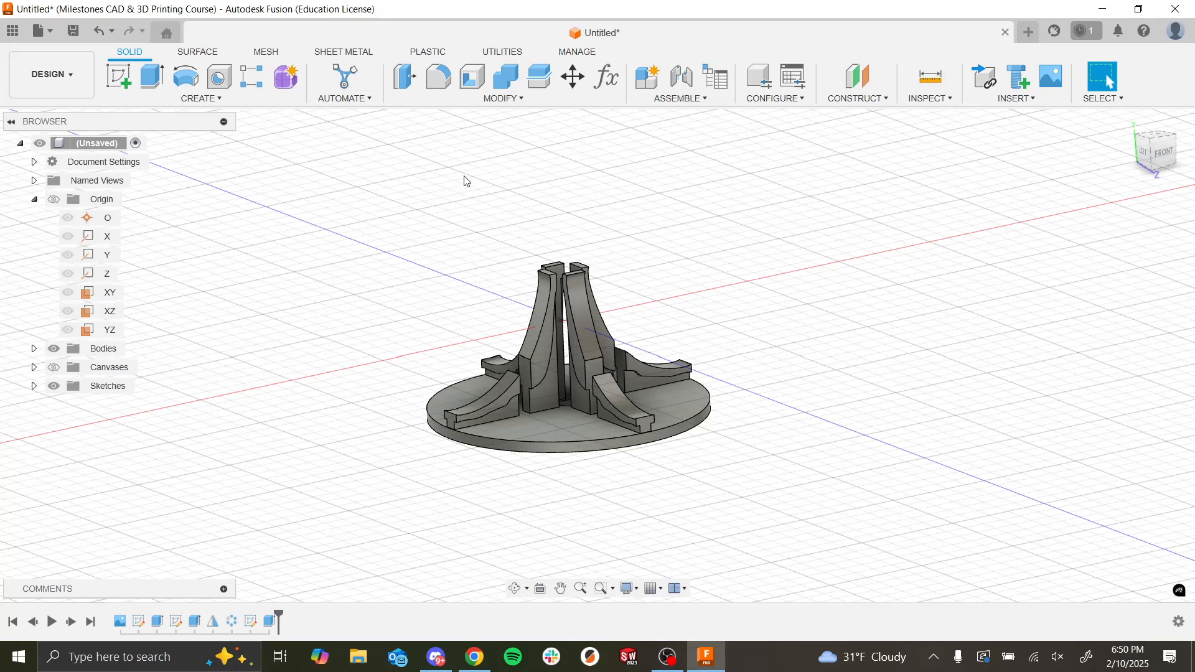
click(8, 38)
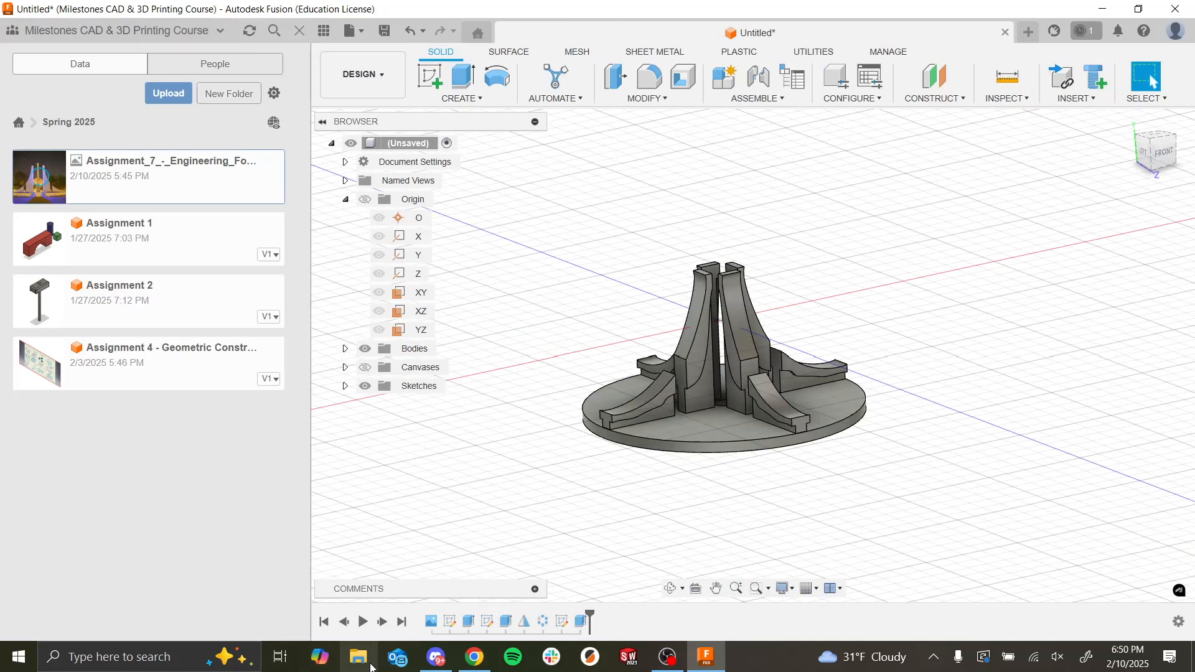
Step: Extract the Assignment 8 - Lego Car zip in the Downloads folder using File Explorer, and close the Explorer windows
click(371, 666)
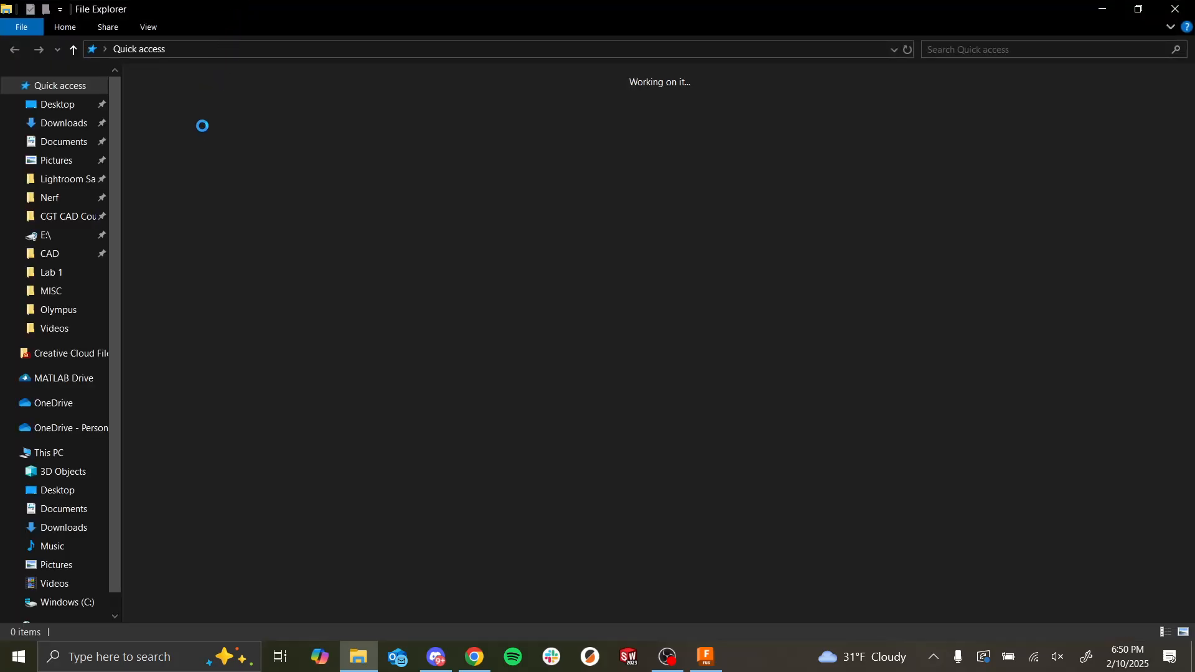
click(84, 122)
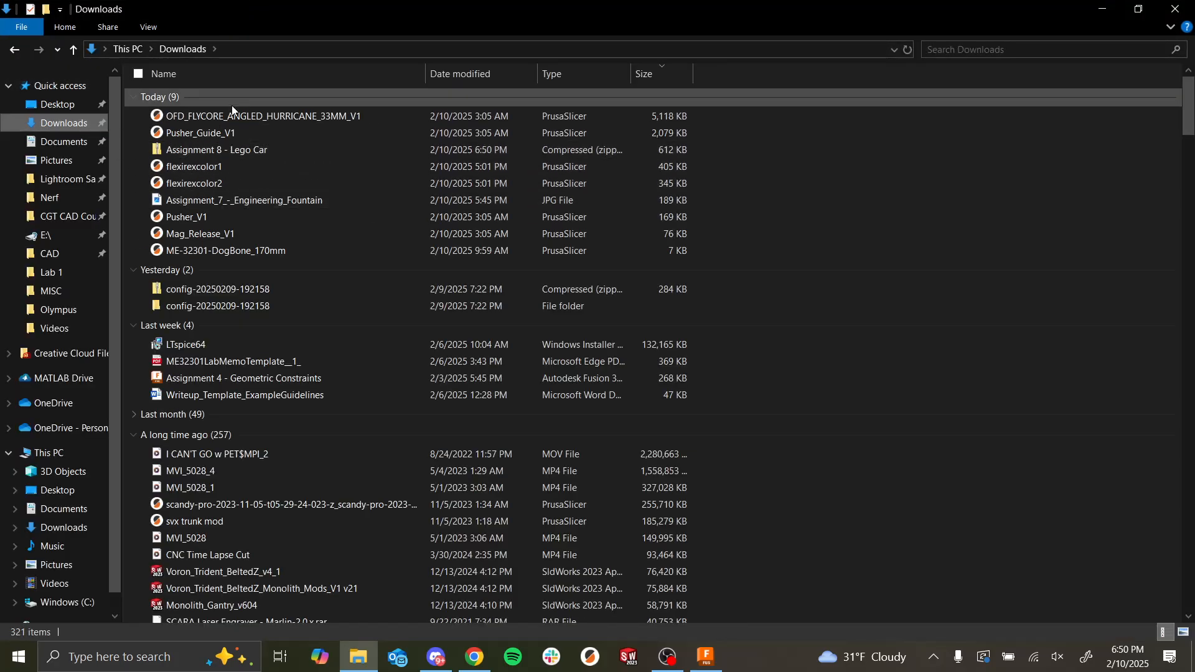
click(226, 147)
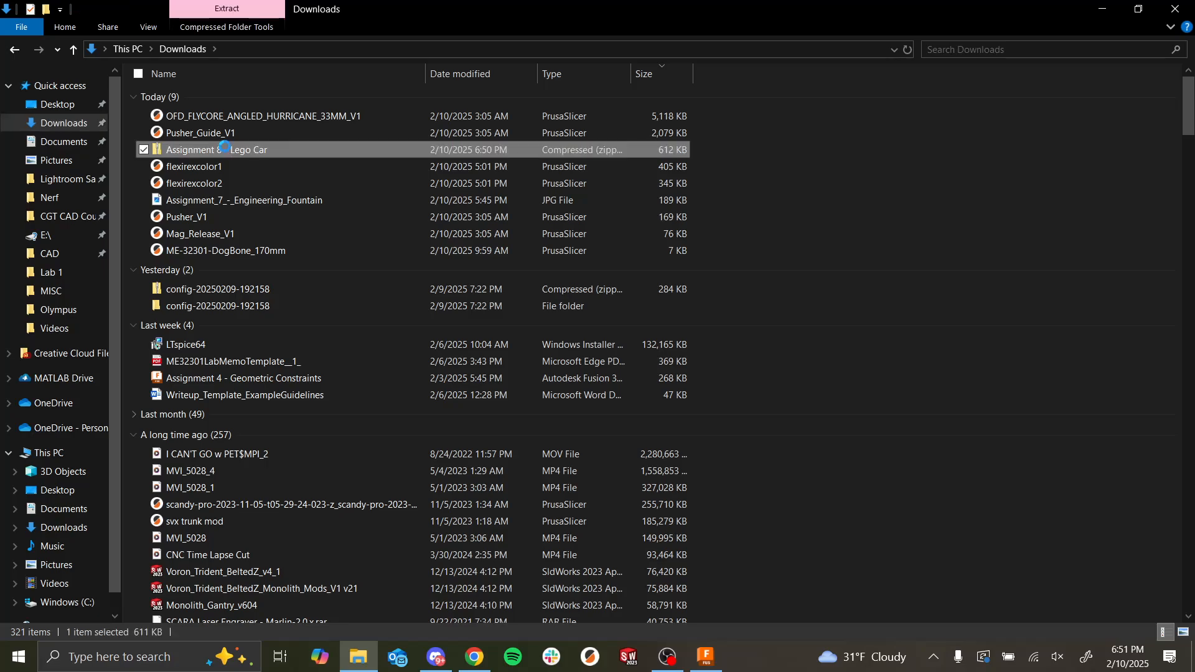
right_click(225, 148)
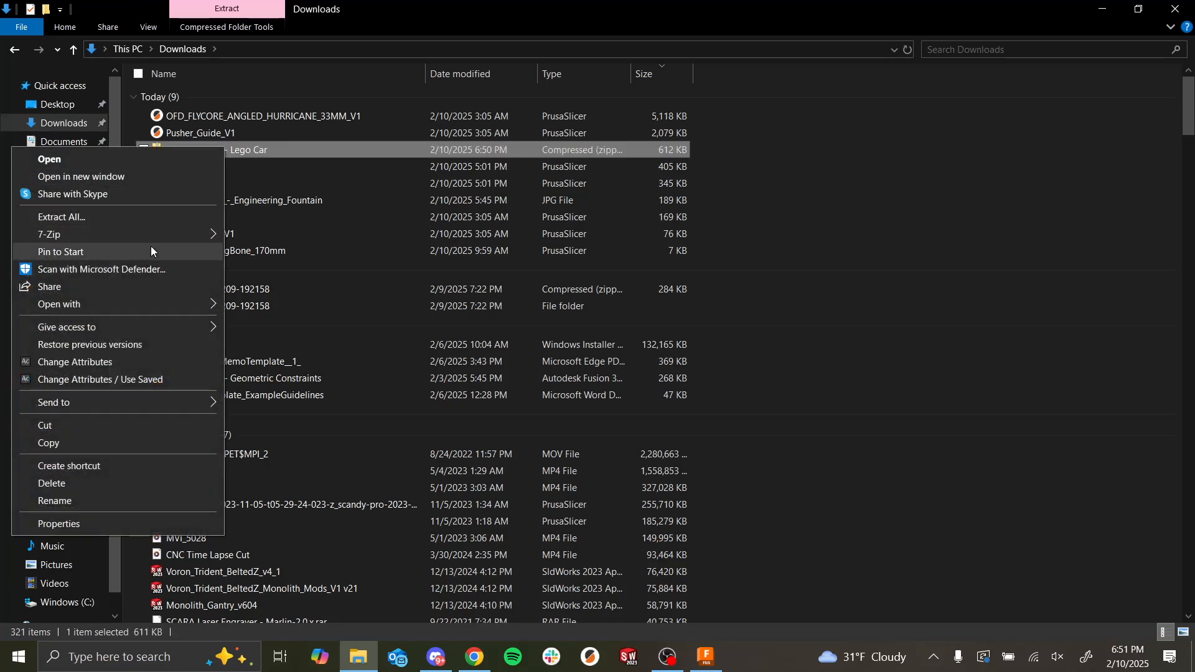
click(153, 222)
key(Return)
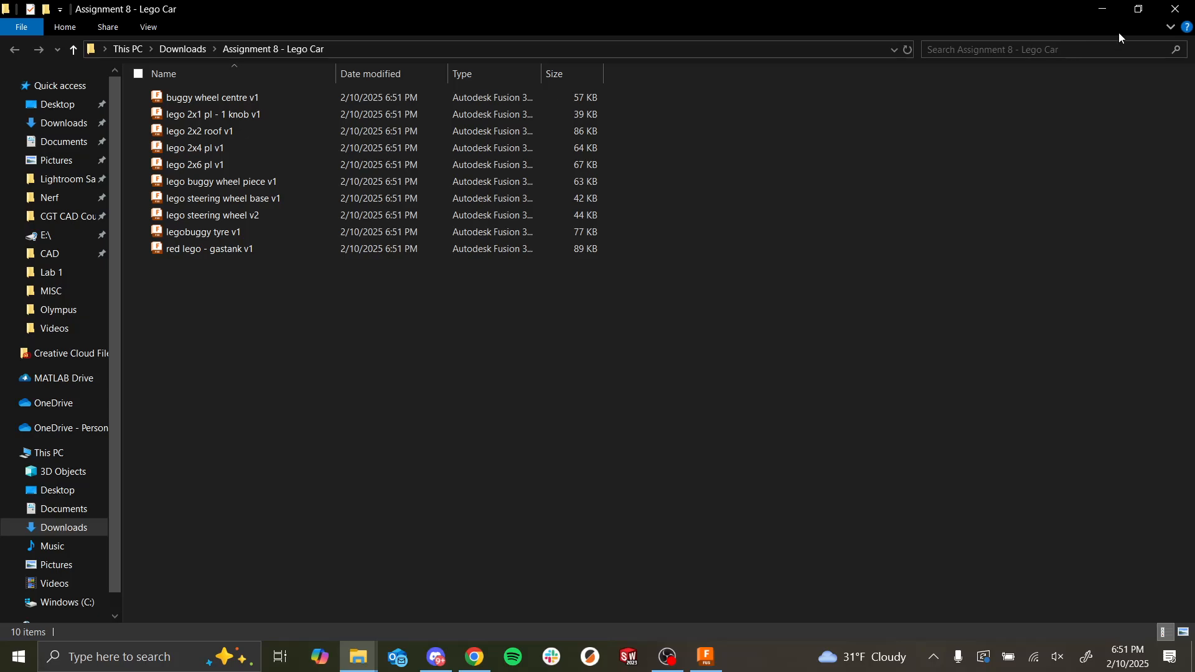
click(1175, 9)
click(1175, 9)
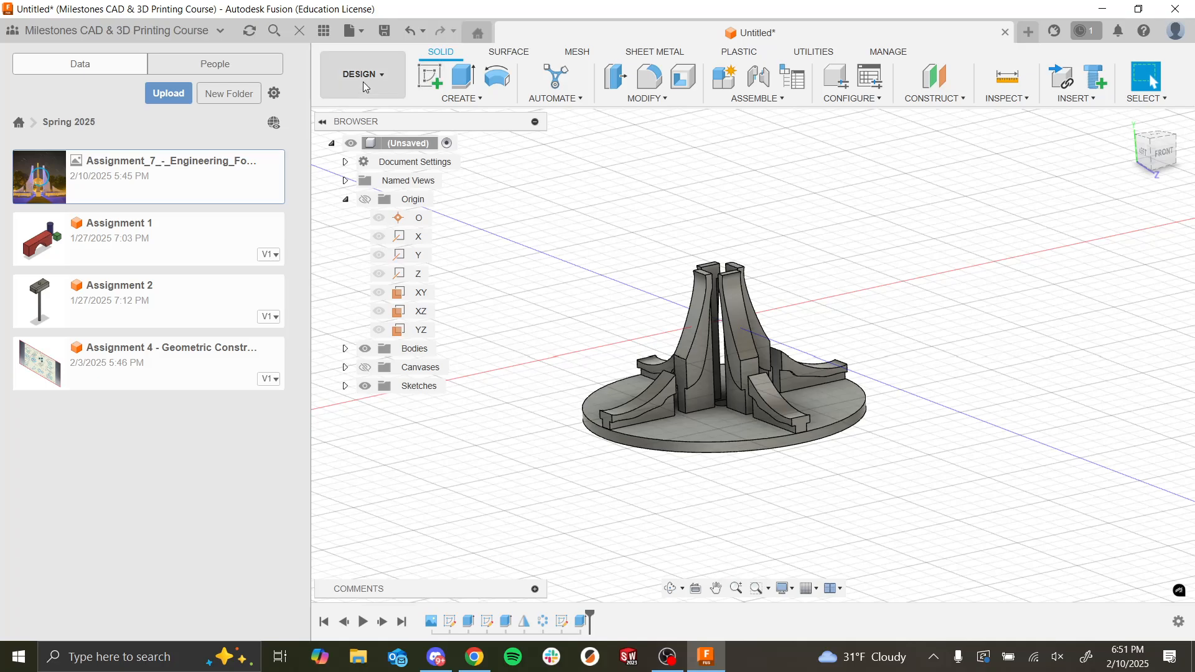
Step: Create a folder named Lego car inside the Spring 2025 project folder and open it
click(246, 94)
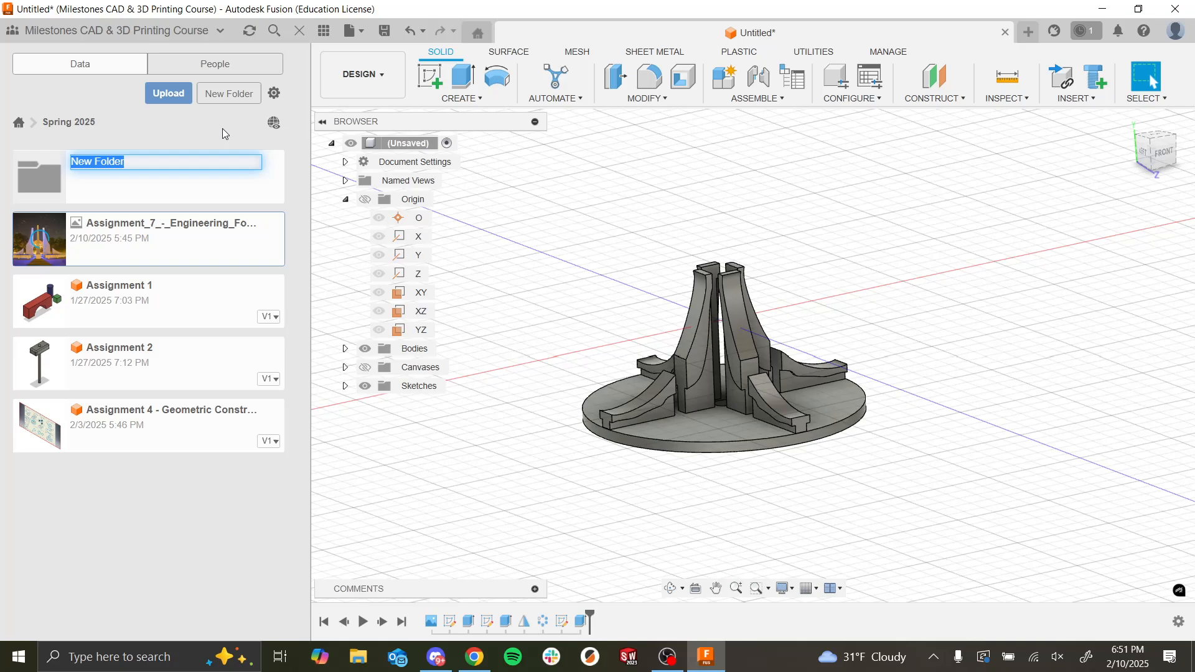
text(Lego car)
key(Return)
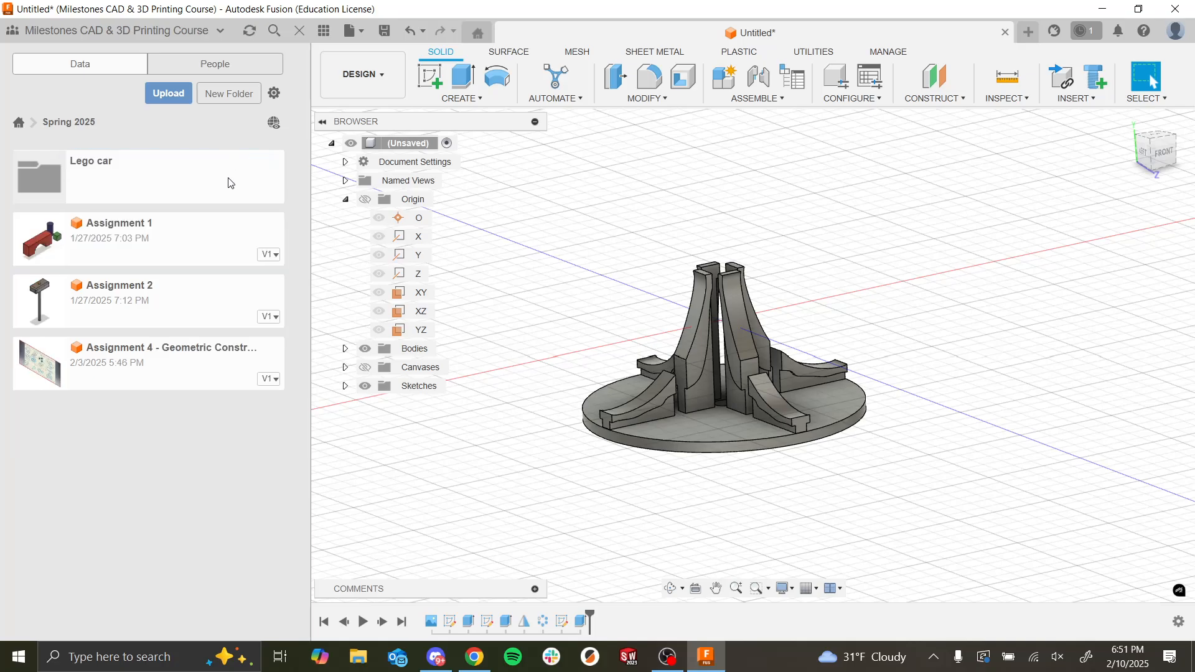
click(214, 180)
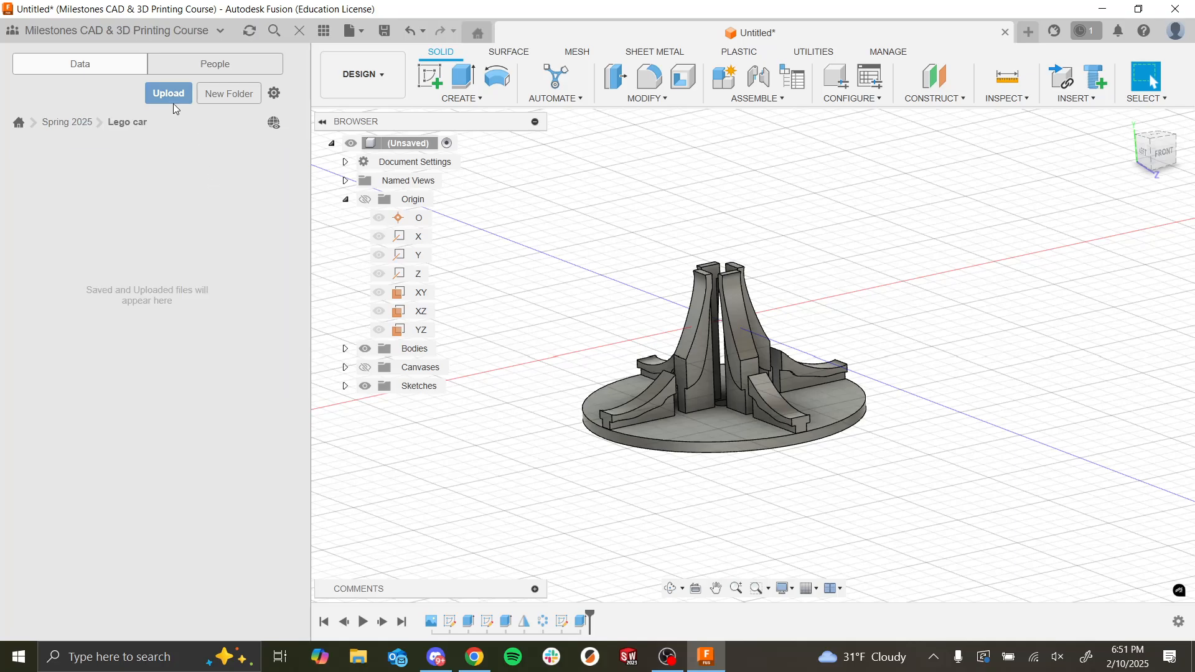
Step: Upload all part files from the extracted Assignment 8 - Lego Car folder into the Lego car folder and look through the uploaded parts
click(173, 102)
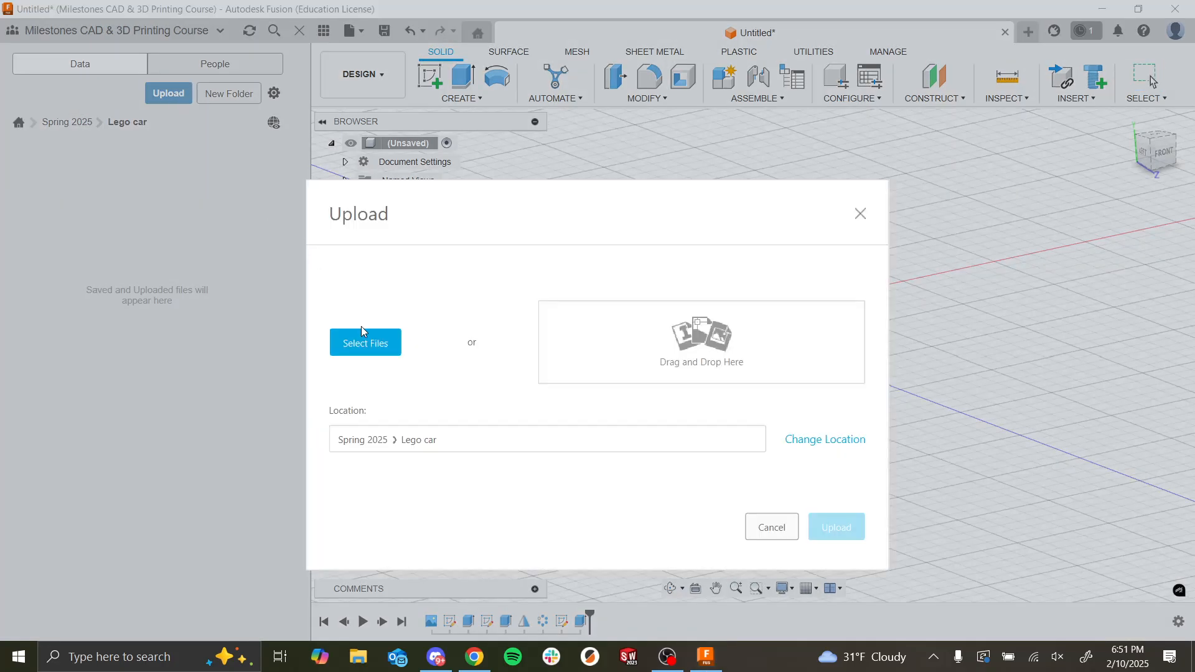
click(381, 345)
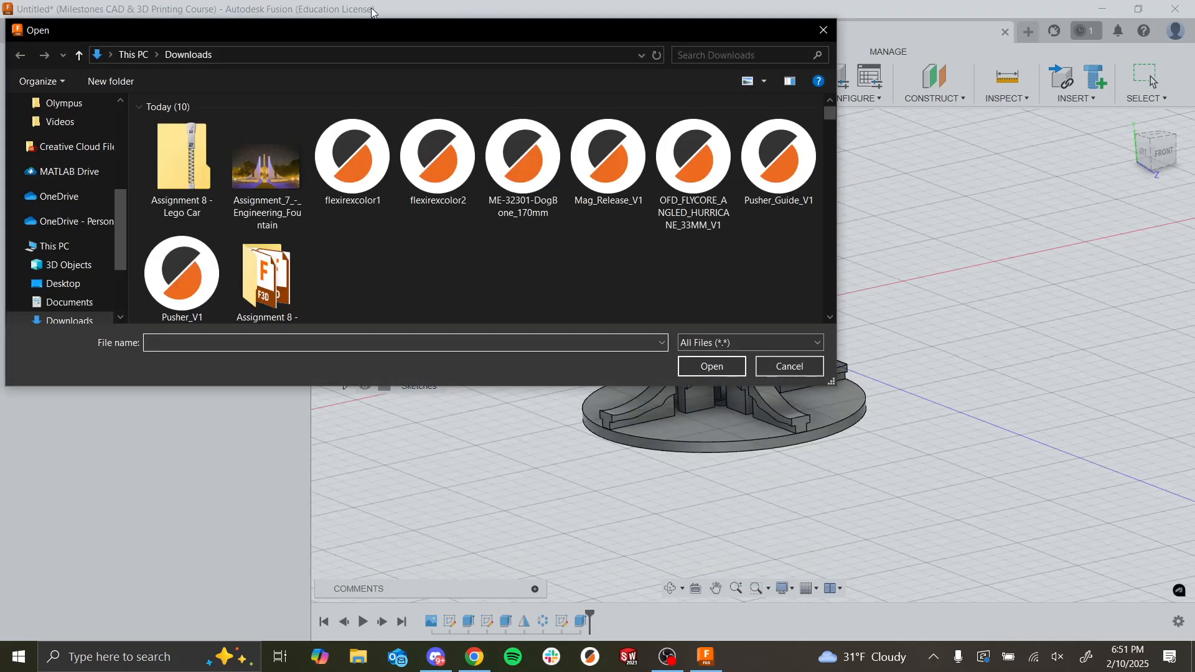
double_click(289, 311)
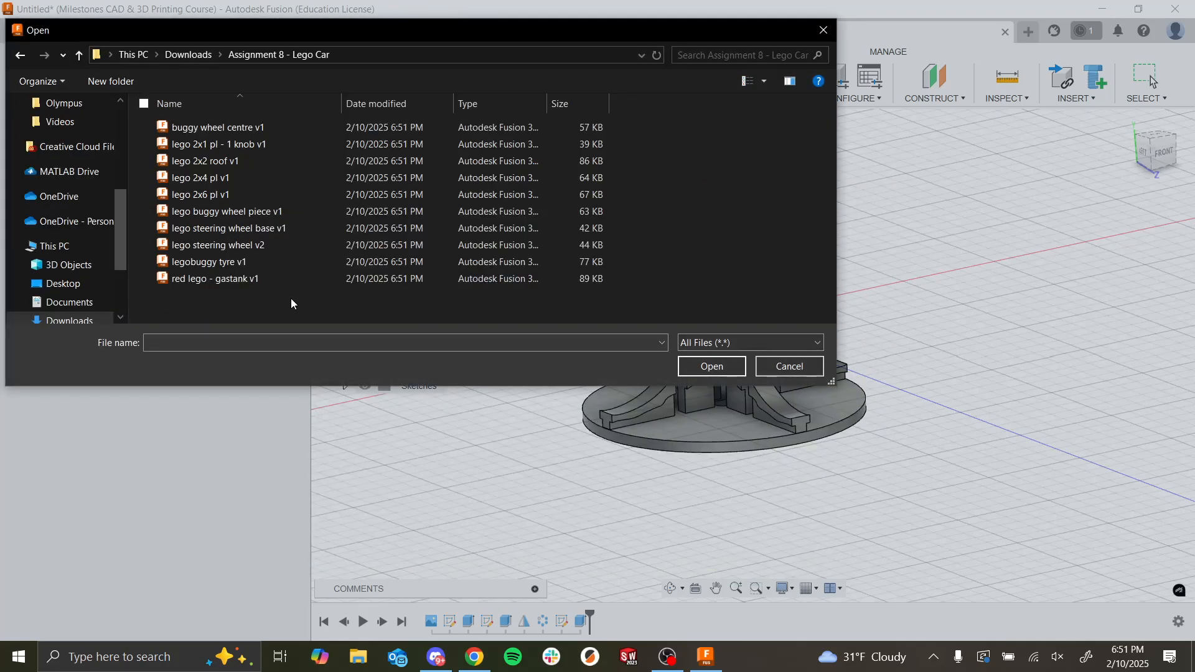
drag(292, 307, 300, 127)
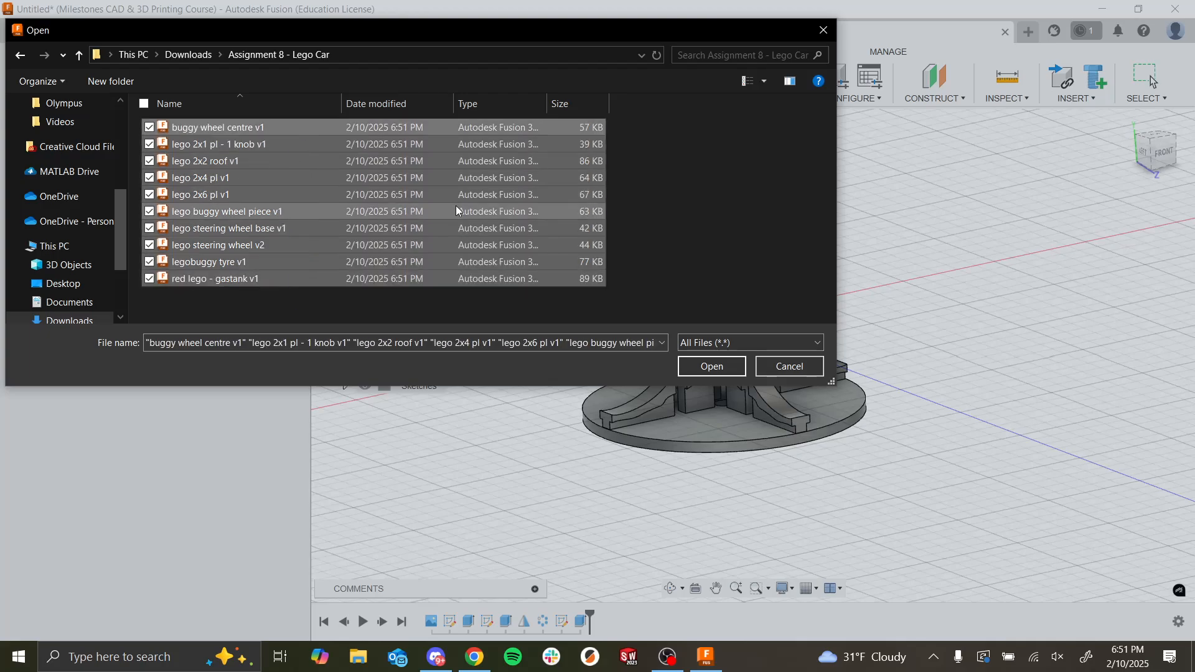
click(707, 364)
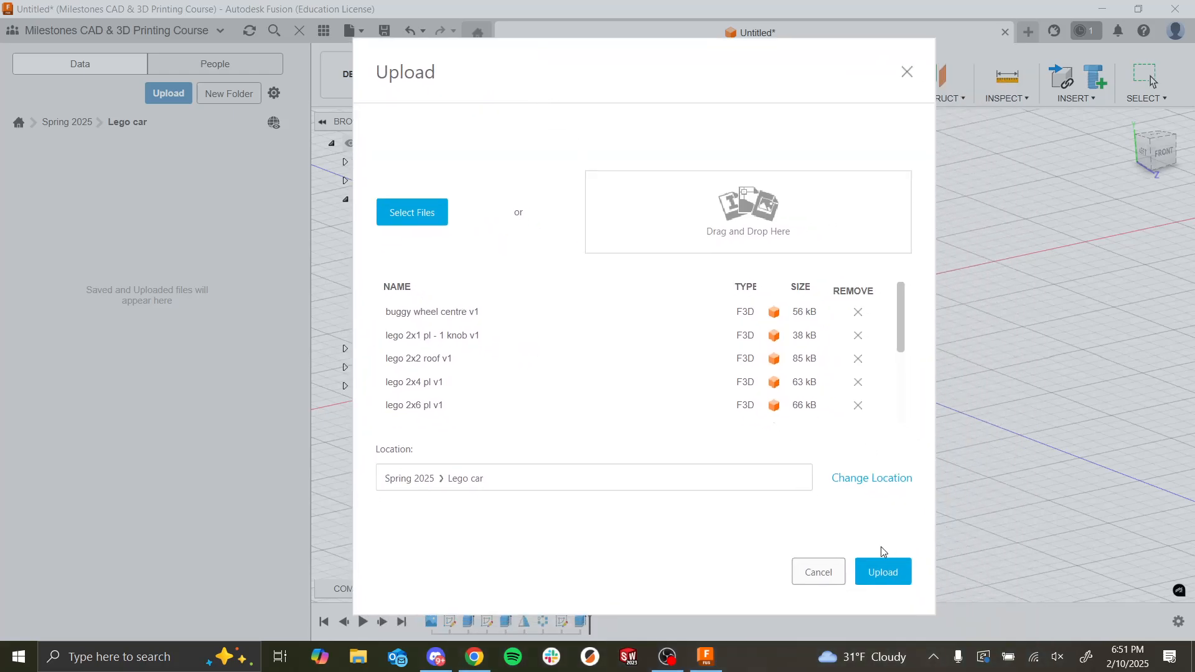
click(884, 570)
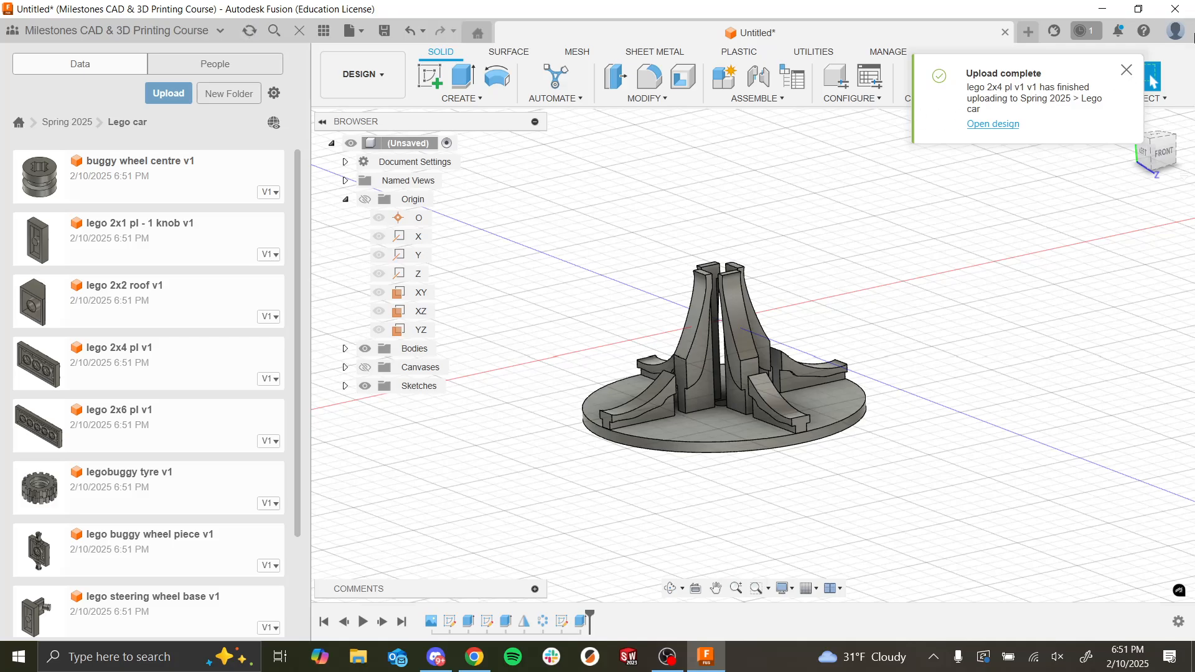
click(1128, 74)
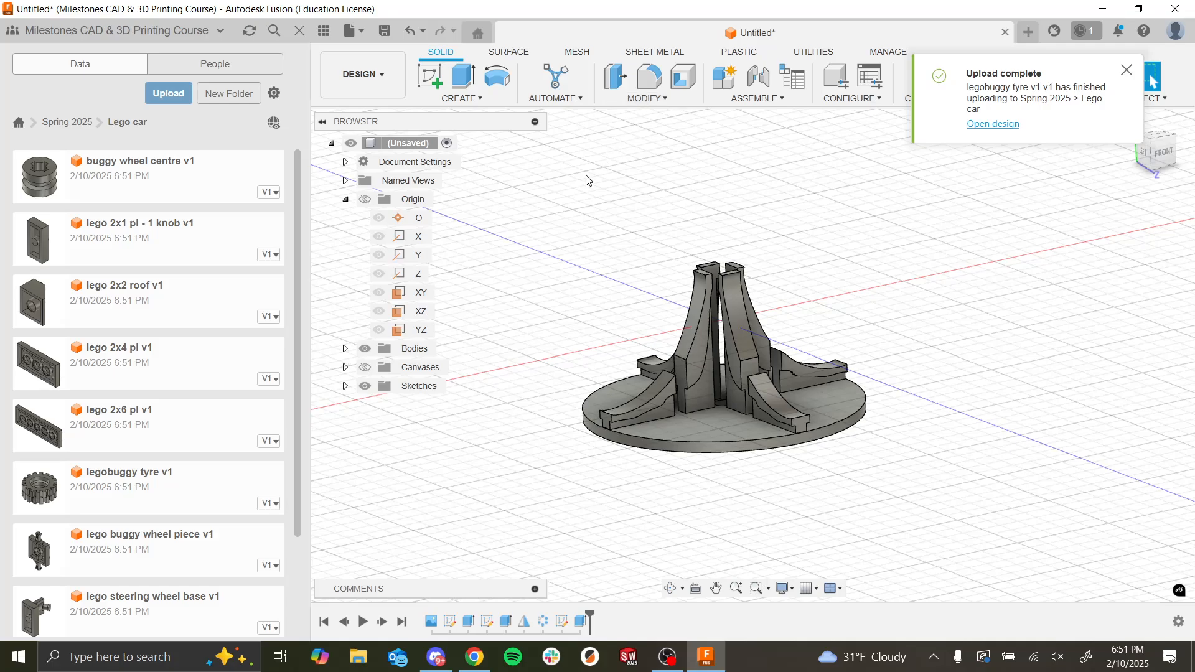
scroll(290, 249, down, 2)
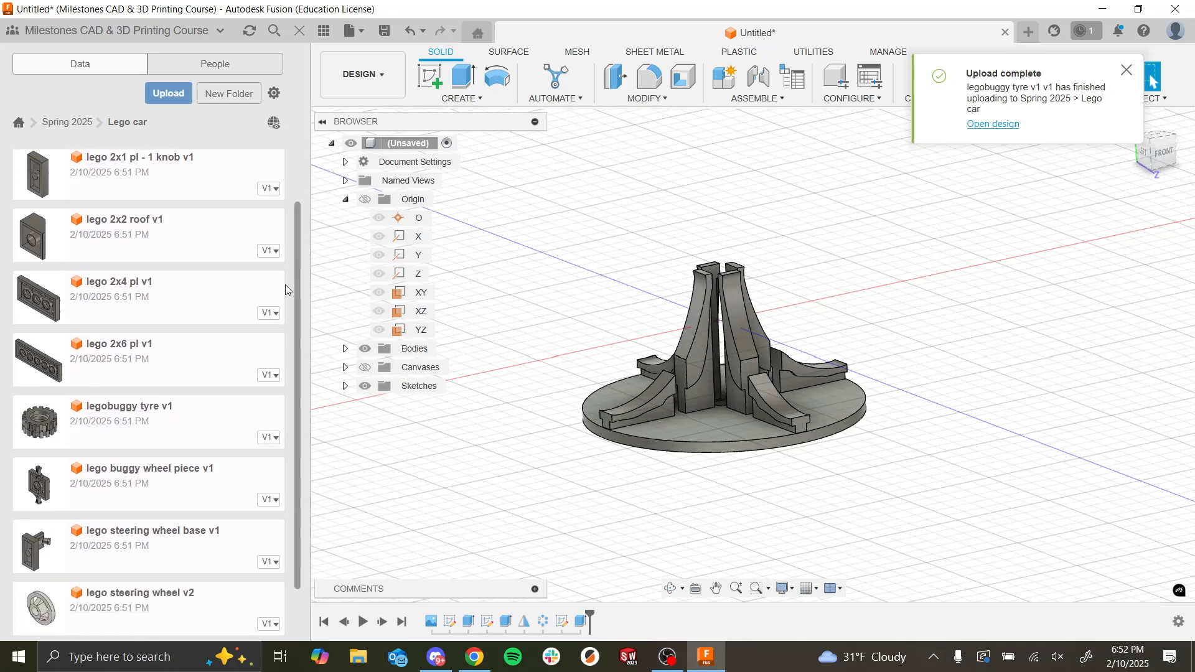
scroll(287, 315, up, 2)
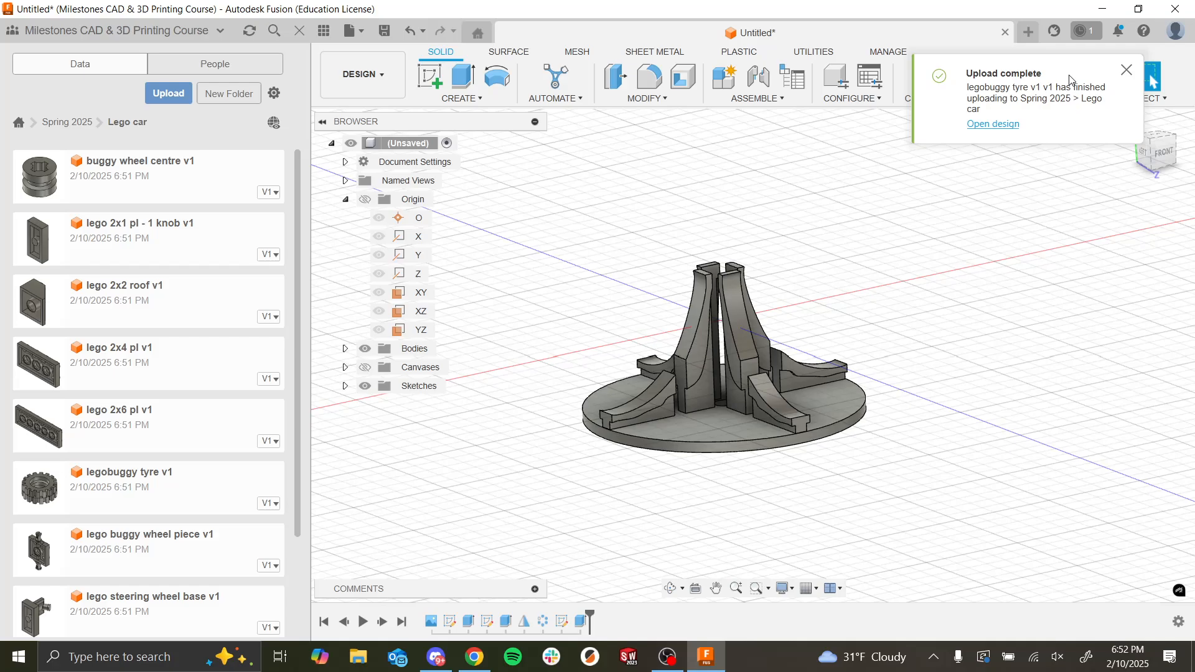
Step: Create a new design and save it as Lego car in the Lego car folder
click(1030, 33)
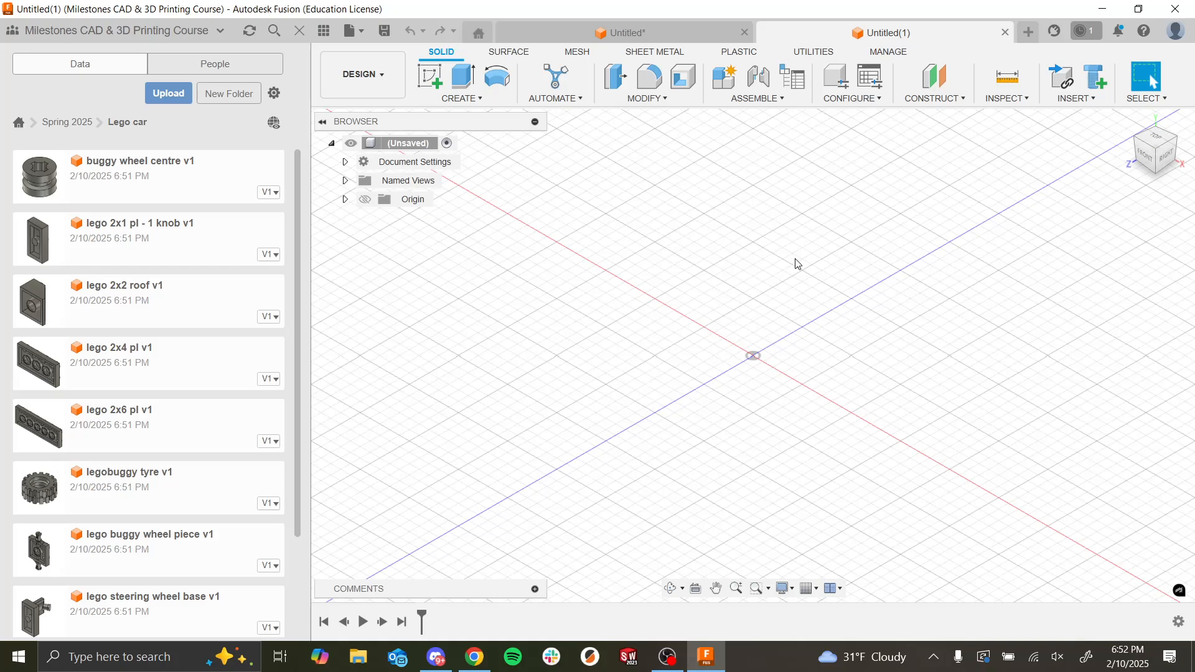
key(ctrl+s)
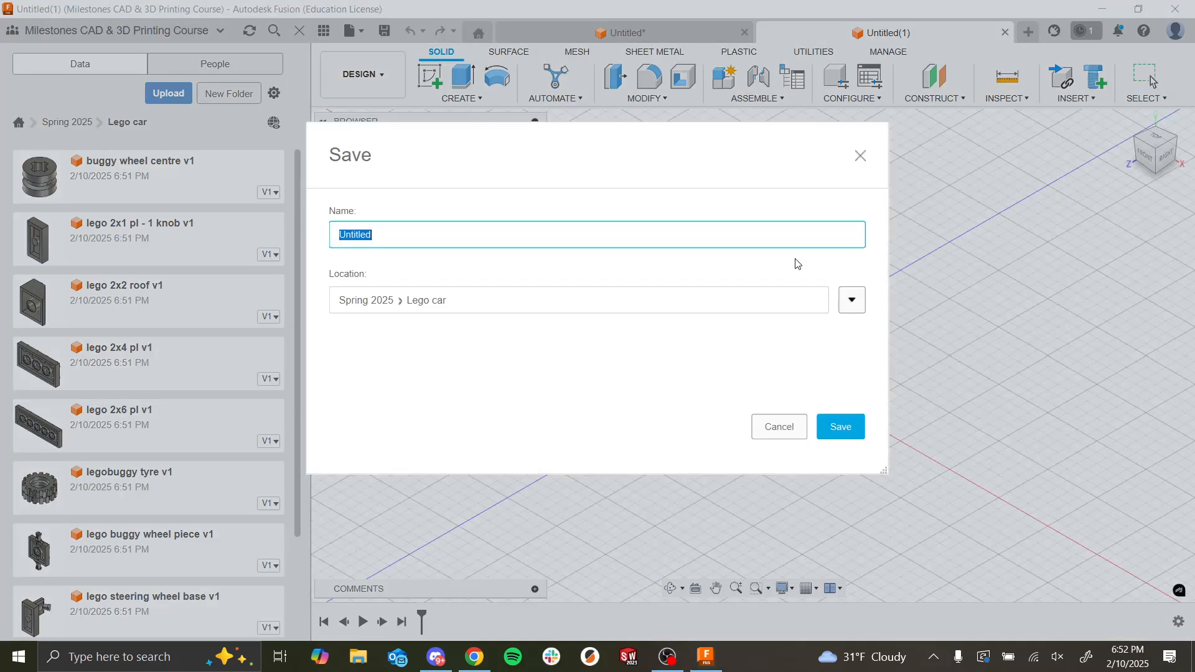
text(Lego car)
click(838, 428)
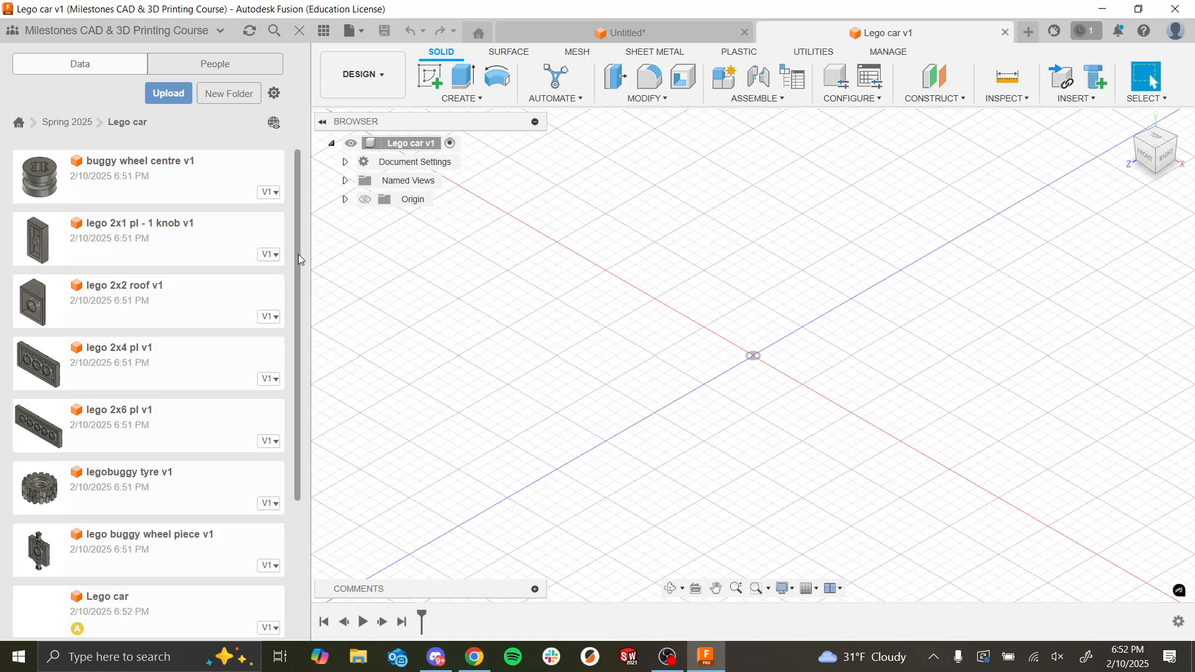
drag(299, 255, 280, 281)
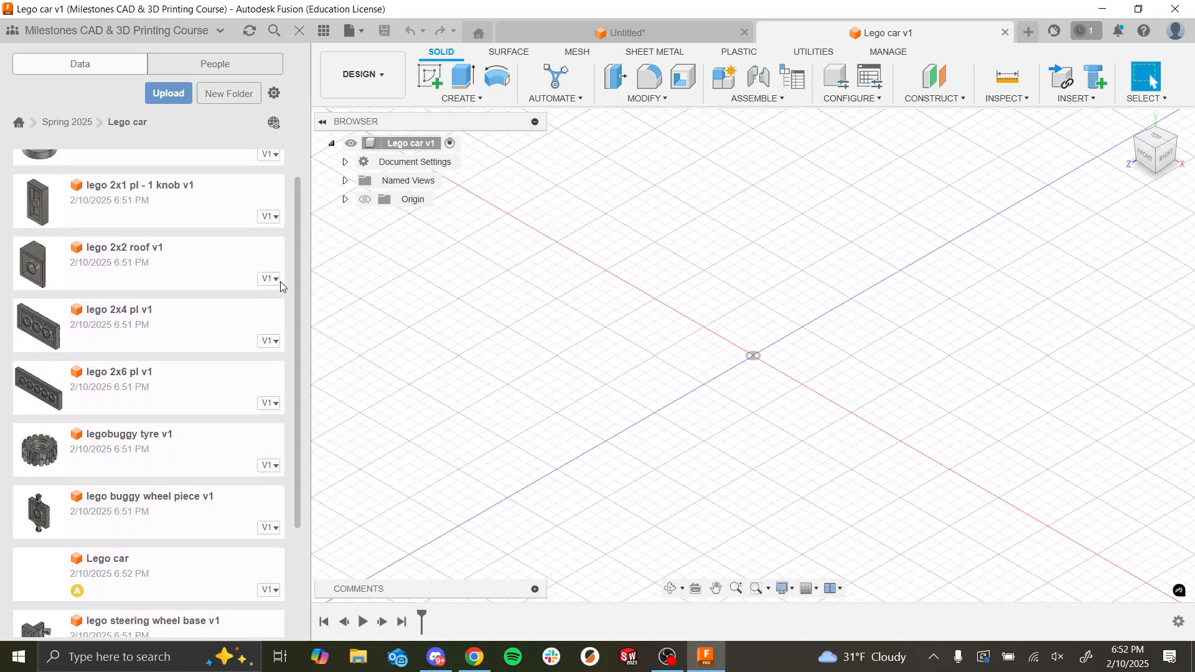
scroll(300, 359, up, 1)
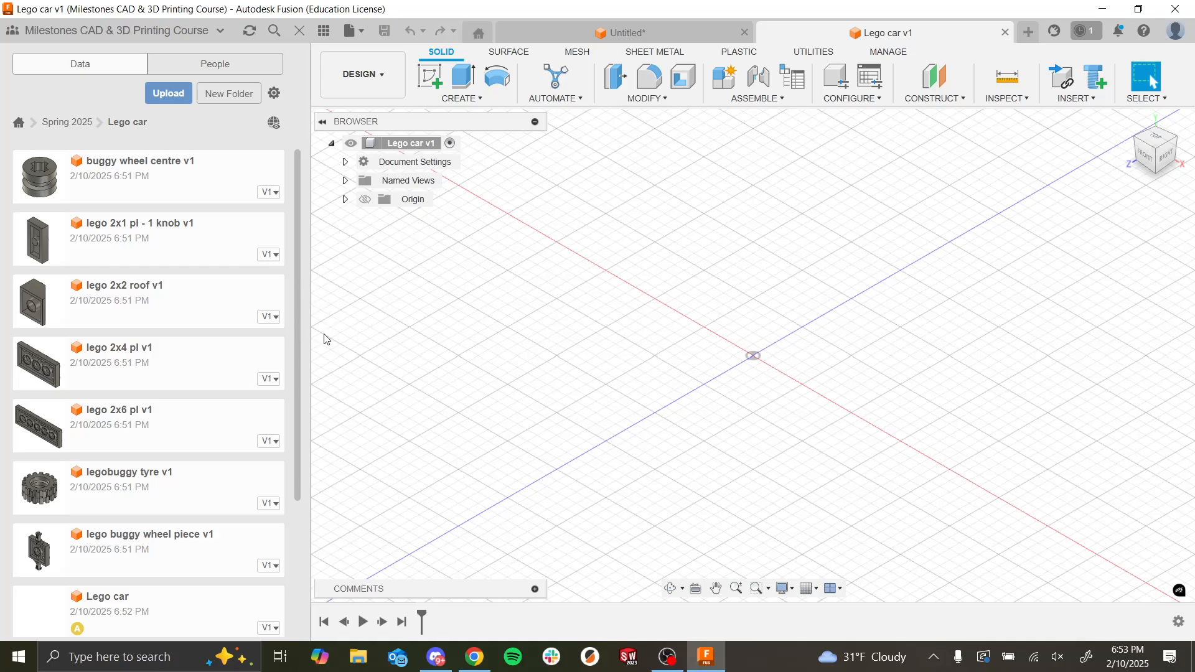
Step: Switch to Chrome to view the Assignment 8 slide with the Lego car picture, and return to Fusion
key(alt+Tab)
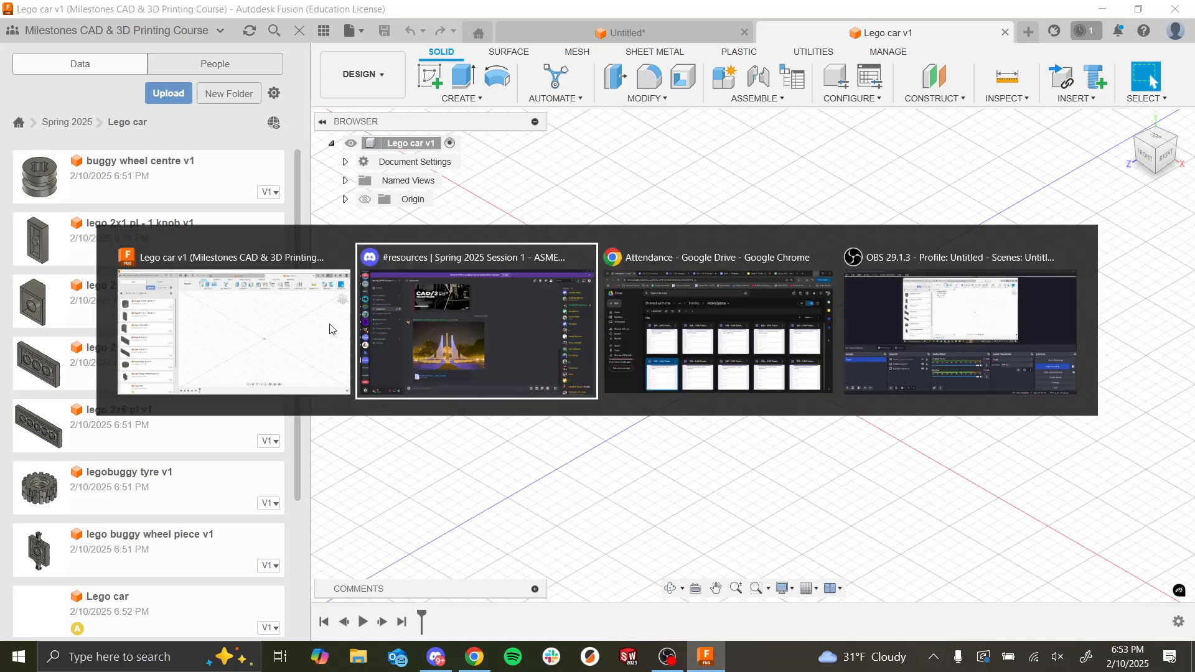
click(711, 348)
click(803, 15)
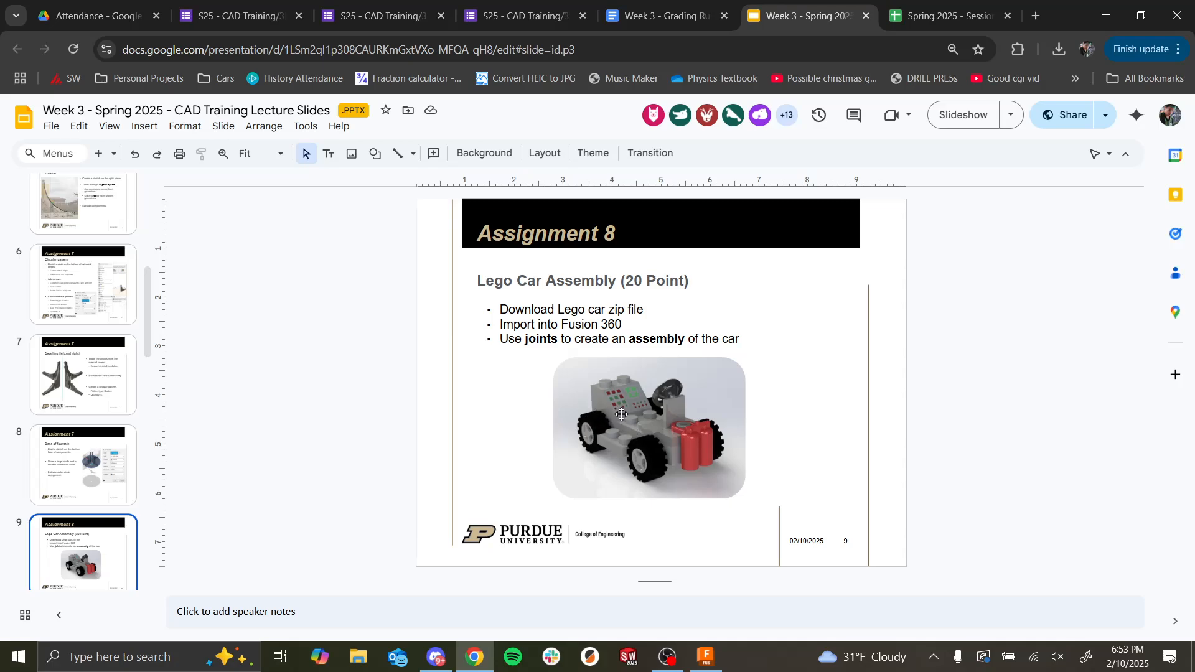
key(alt+Tab)
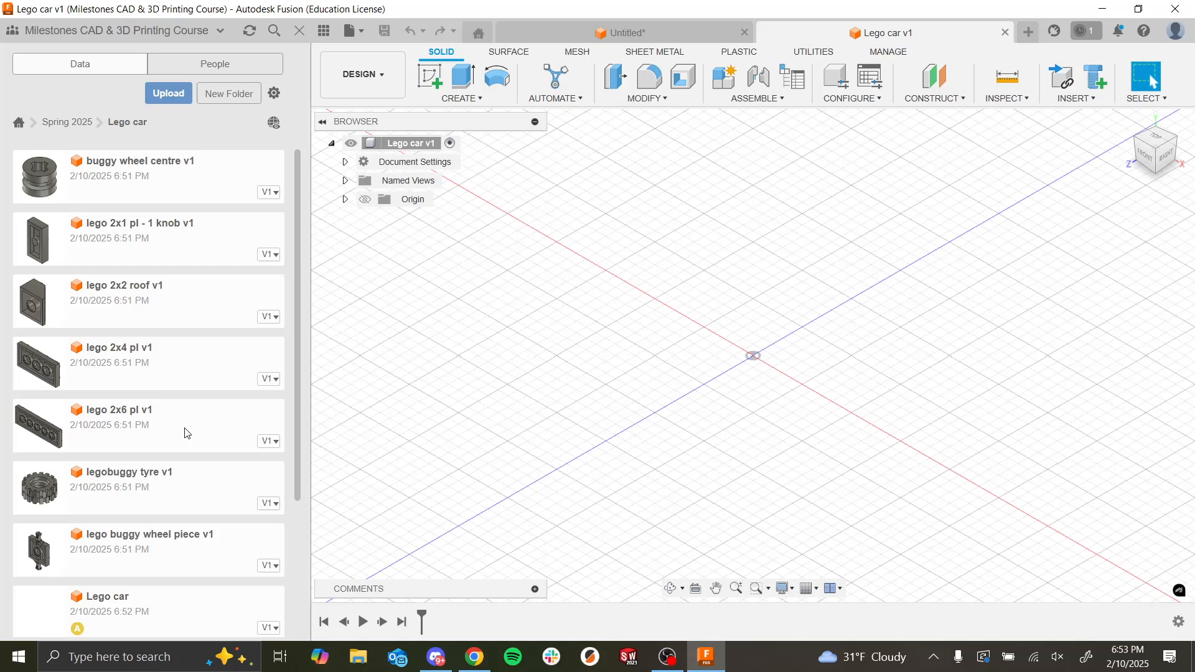
Step: Insert the lego 2x6 pl part into the Lego car design, keeping its default position and Ground To Parent enabled
mouse_move(185, 433)
mouse_down()
mouse_move(444, 411)
mouse_move(722, 337)
mouse_move(218, 406)
mouse_move(201, 419)
mouse_up()
right_click(201, 420)
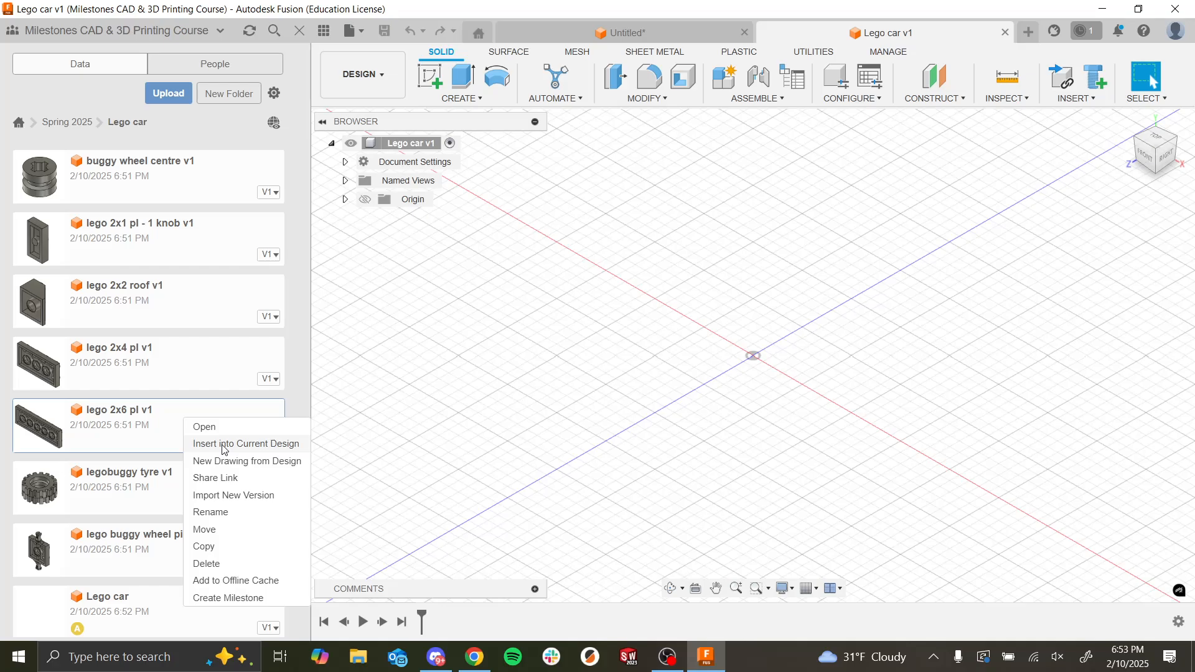
click(232, 441)
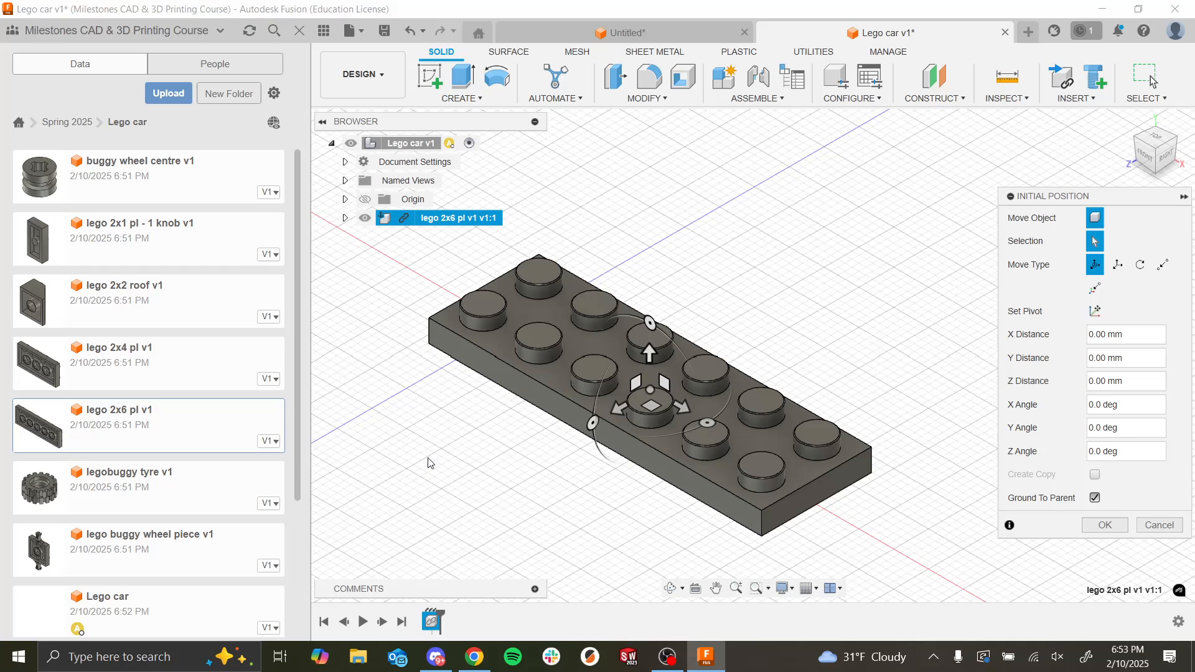
scroll(460, 416, down, 5)
scroll(474, 310, up, 4)
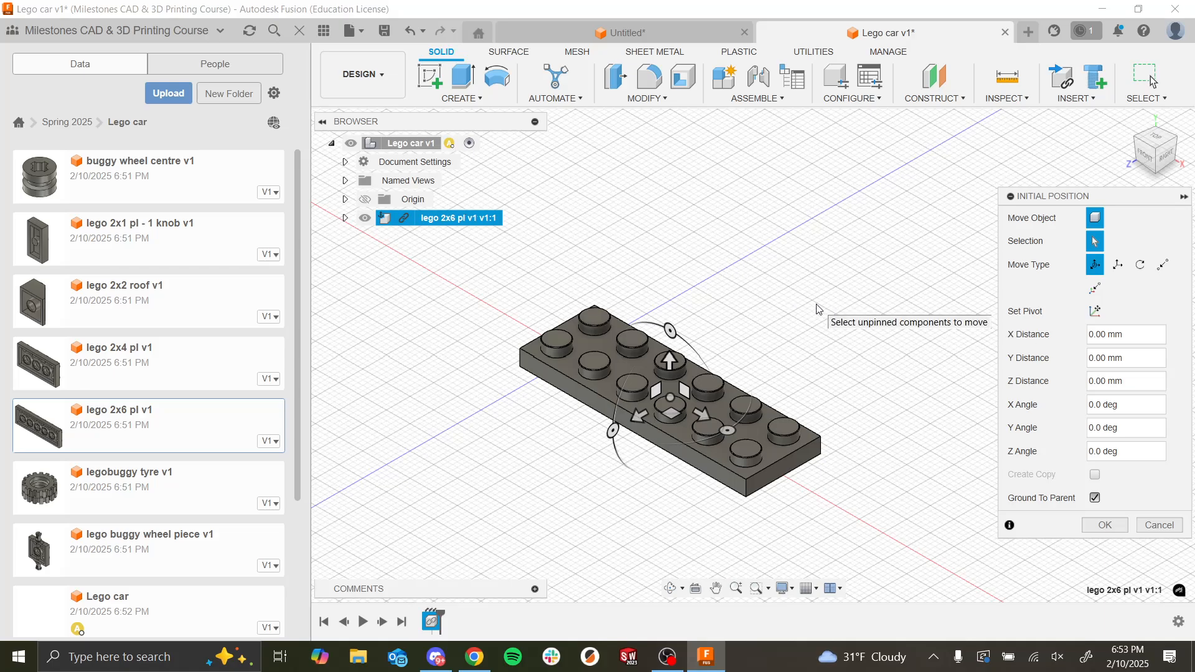
click(1103, 524)
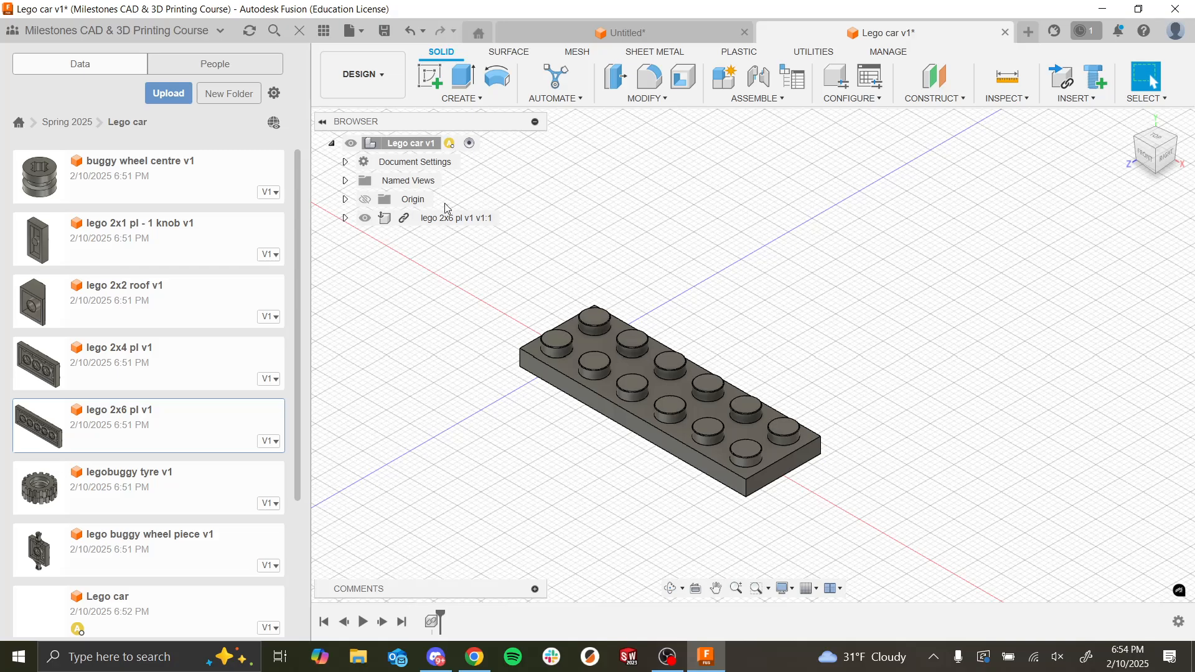
right_click(424, 225)
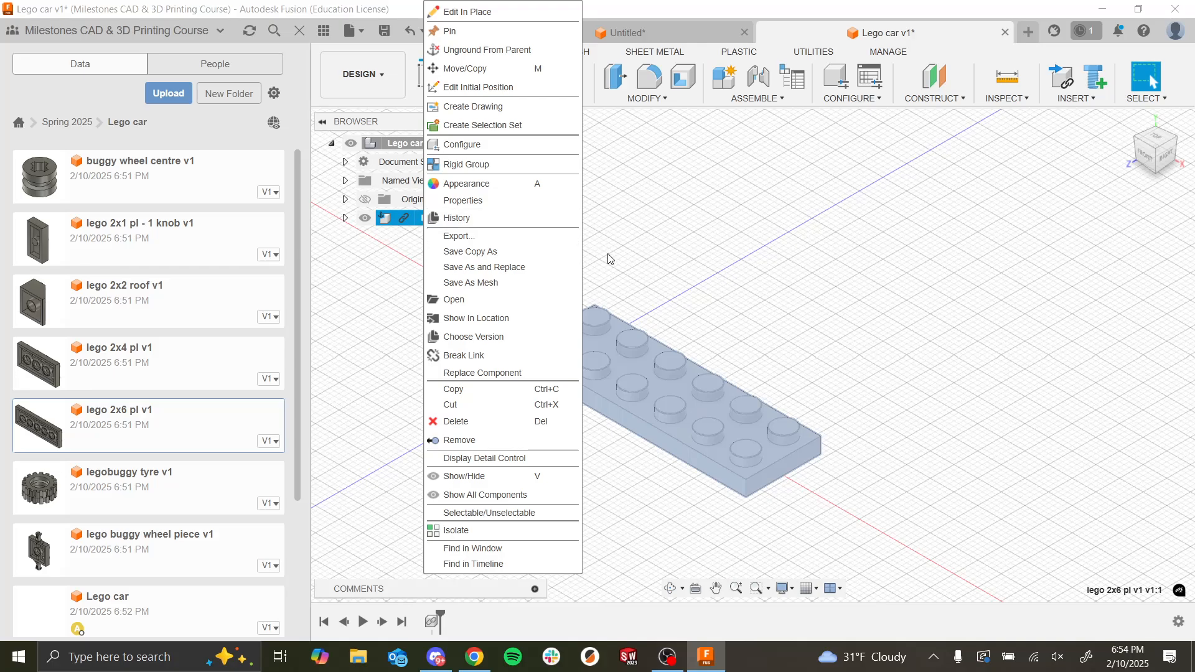
click(654, 264)
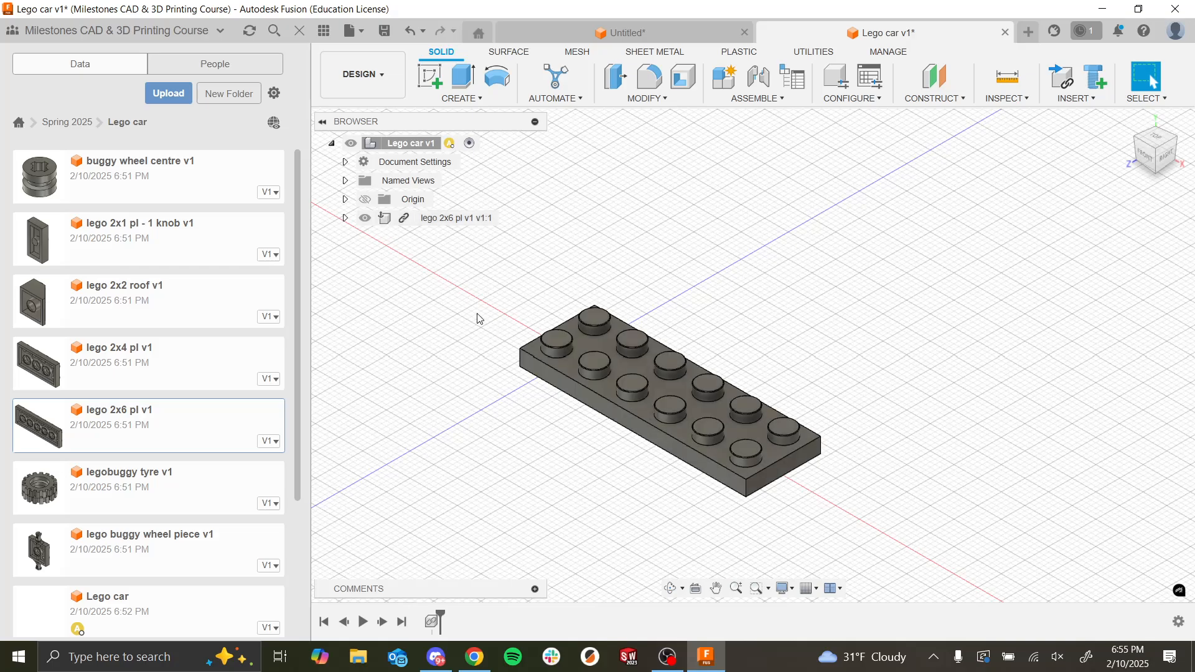
right_click(423, 220)
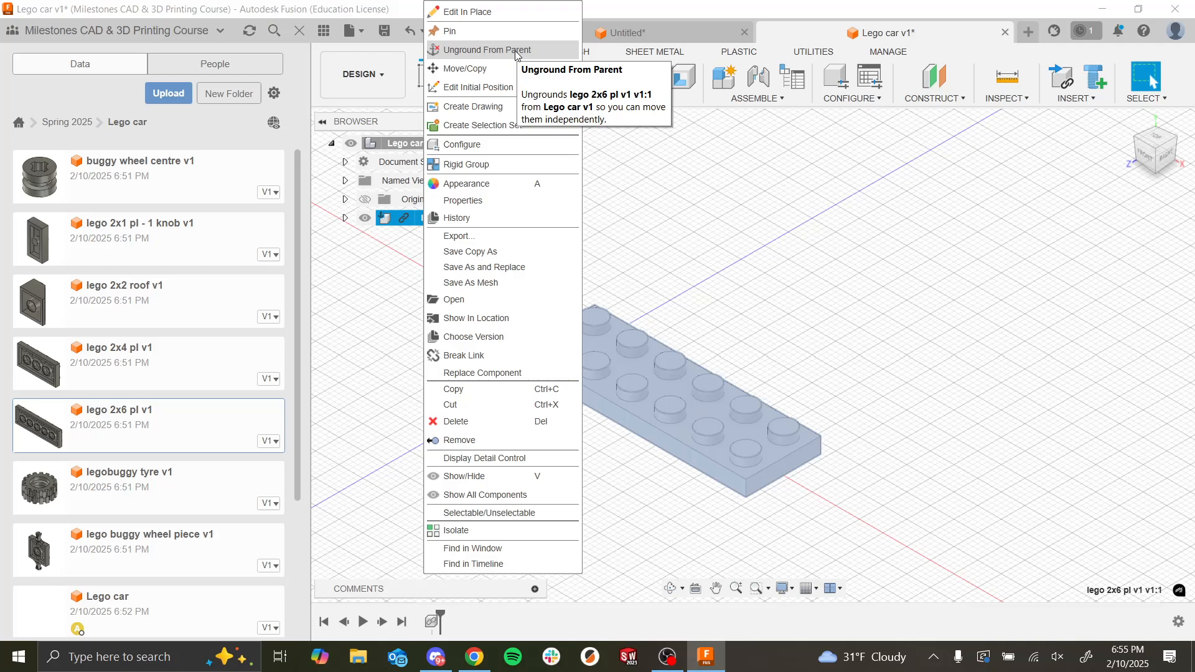
click(705, 277)
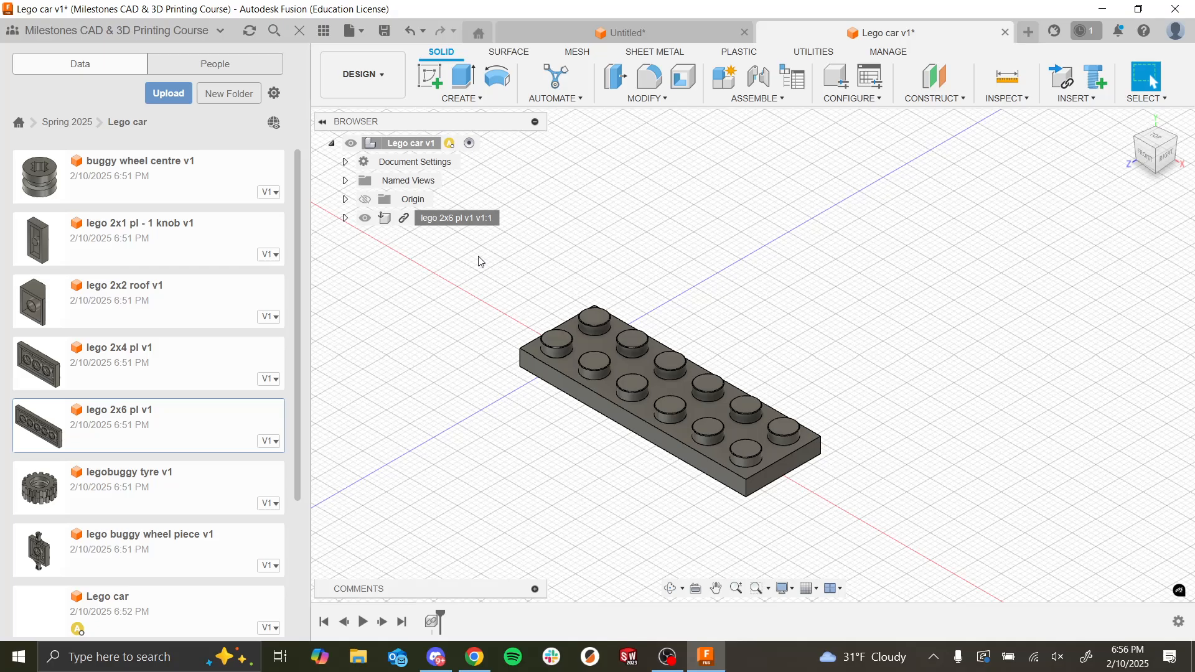
scroll(745, 289, down, 4)
scroll(671, 378, up, 3)
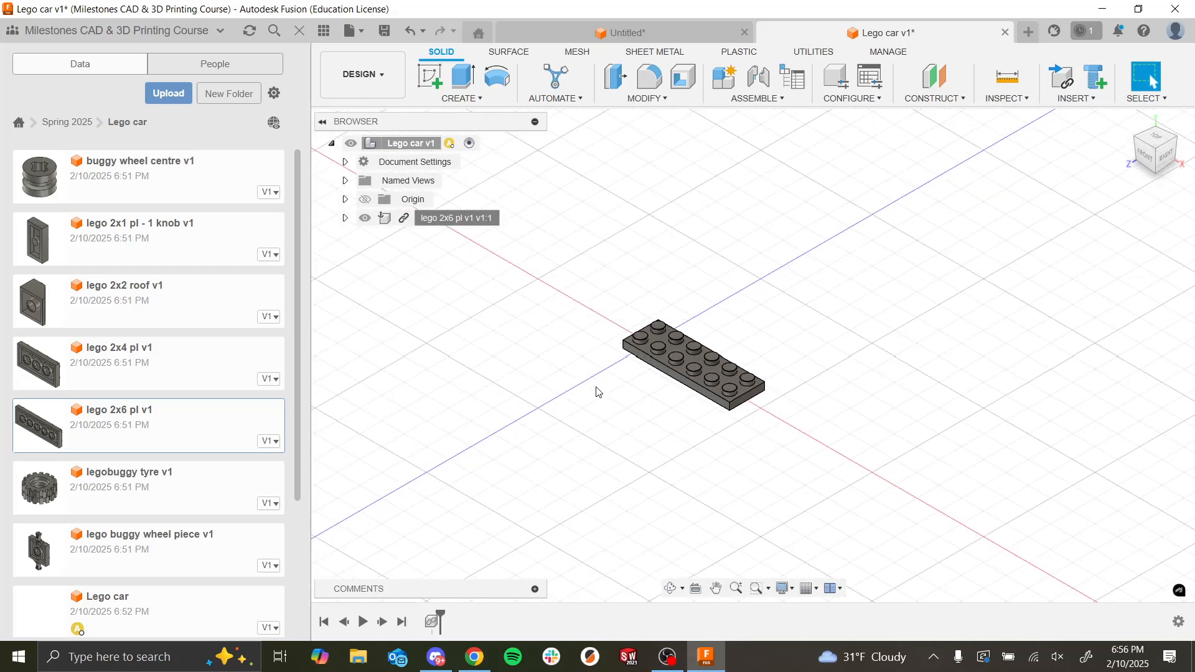
scroll(678, 364, up, 2)
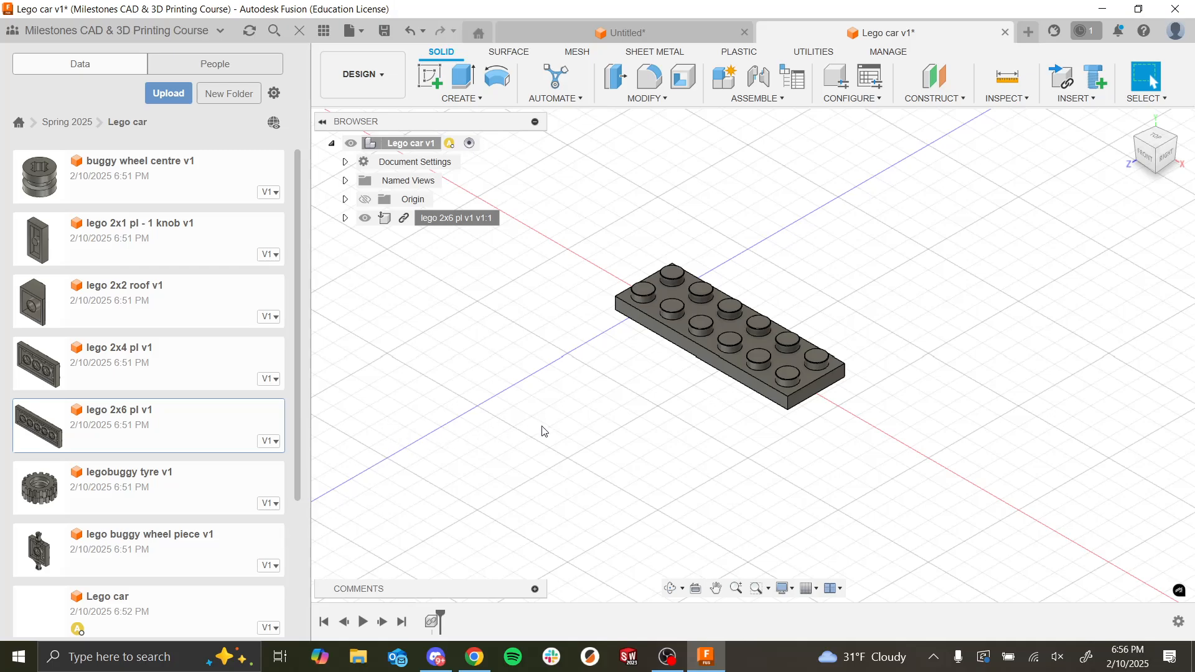
Step: Save the Lego car design as a new version with the description User Saved
click(221, 555)
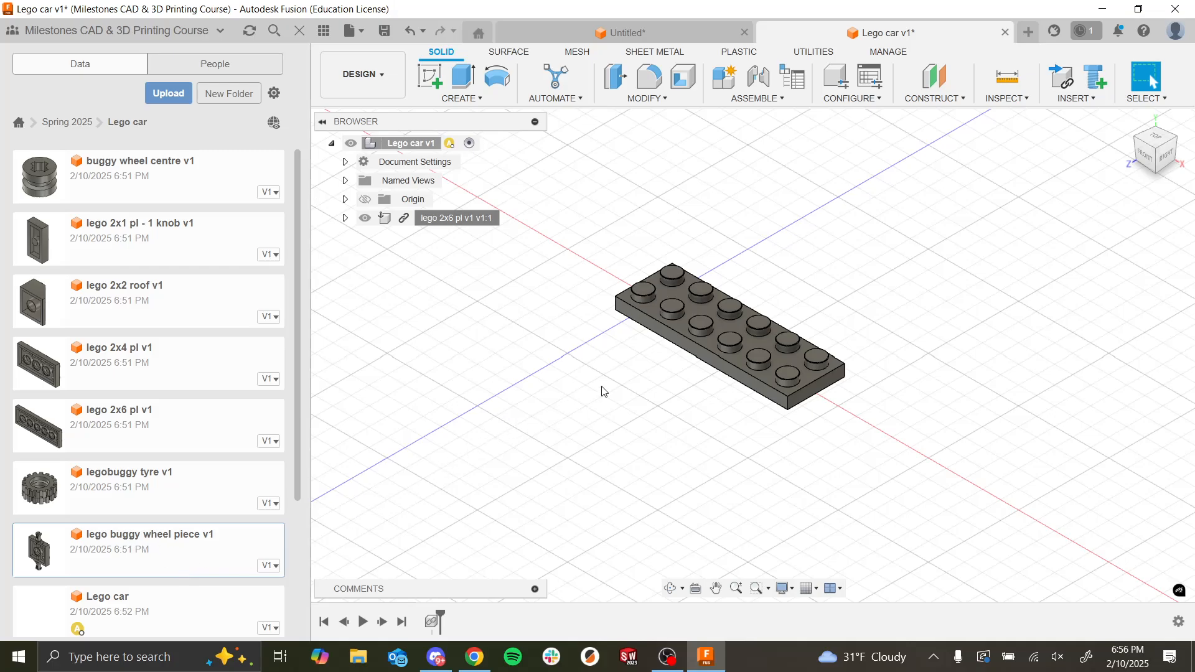
key(ctrl+s)
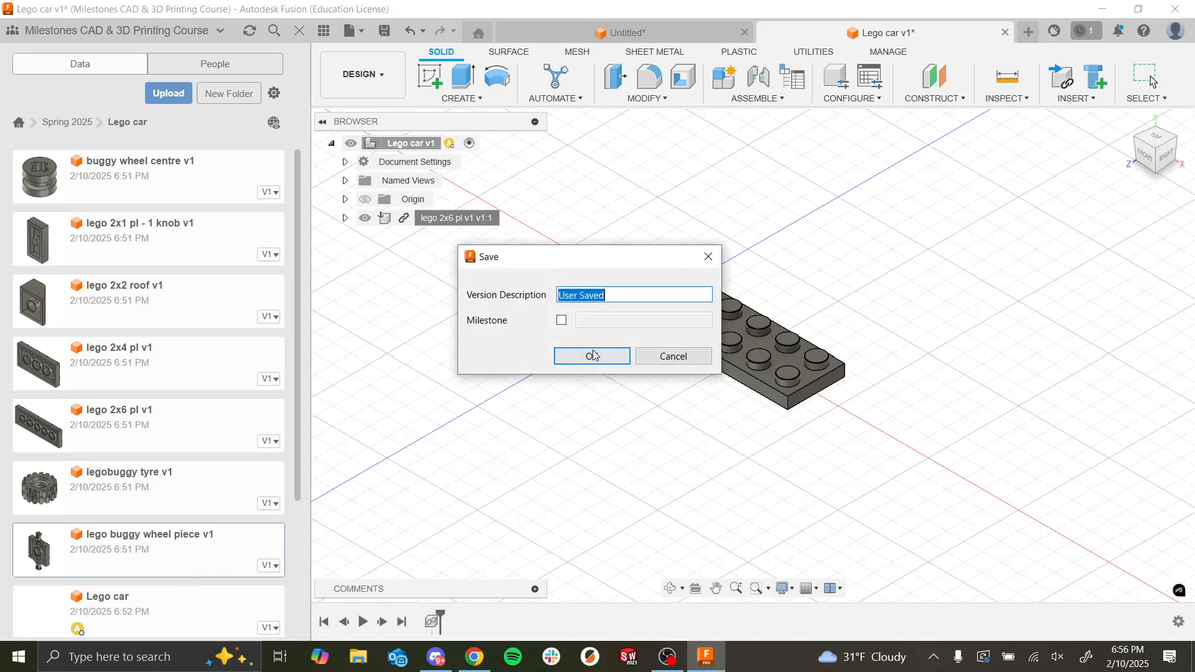
click(588, 356)
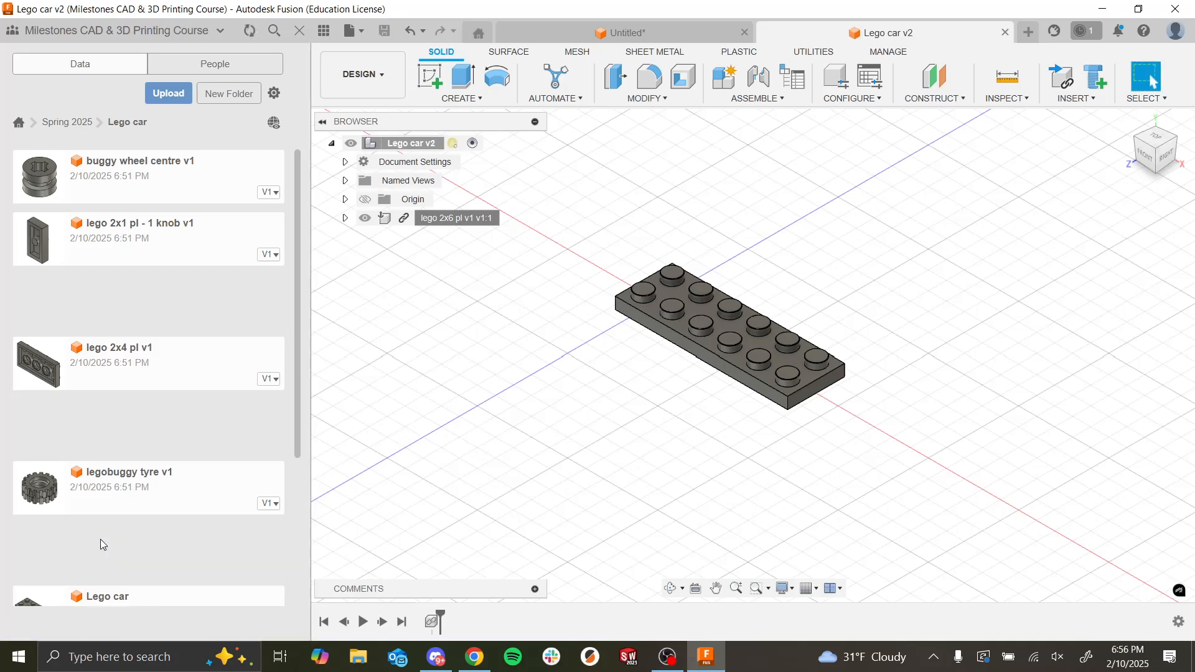
Step: Insert the lego buggy wheel piece into the design and place it below the 2x6 plate with a Y distance of -17 mm
scroll(120, 445, down, 3)
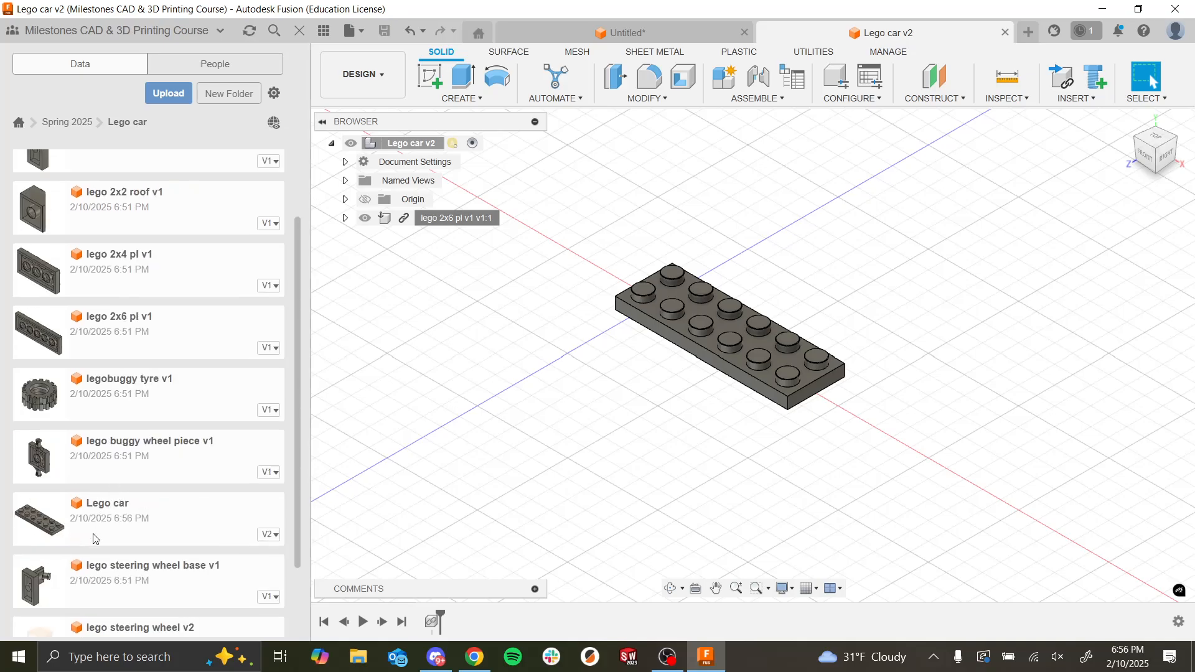
right_click(108, 467)
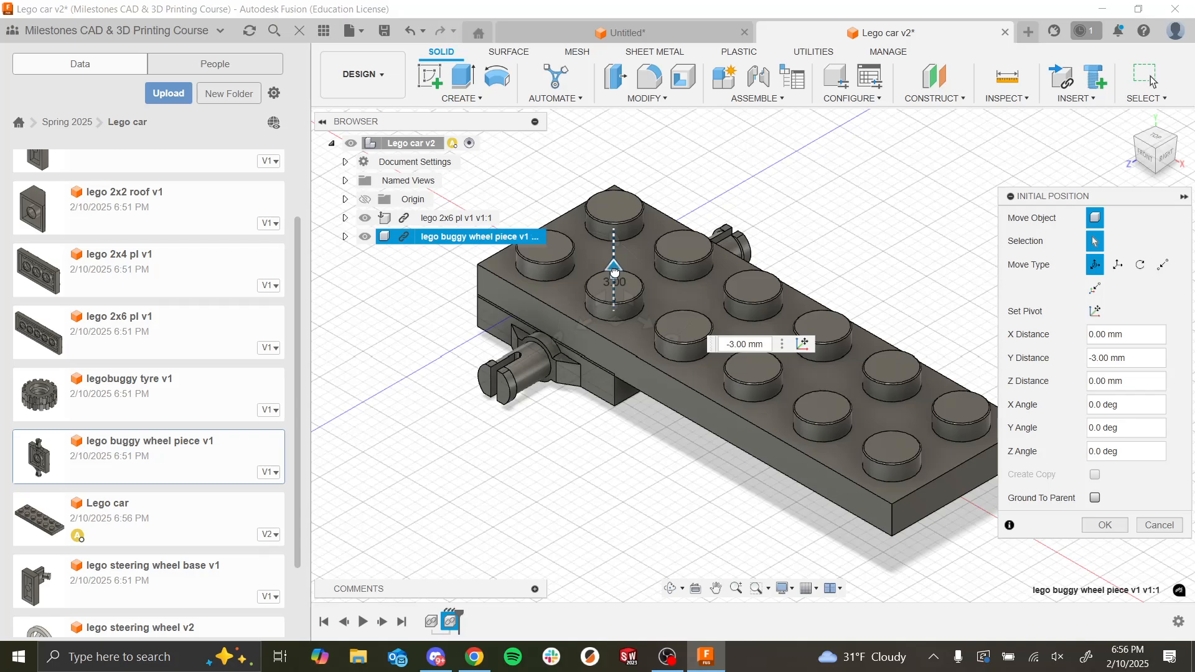
drag(615, 272, 606, 392)
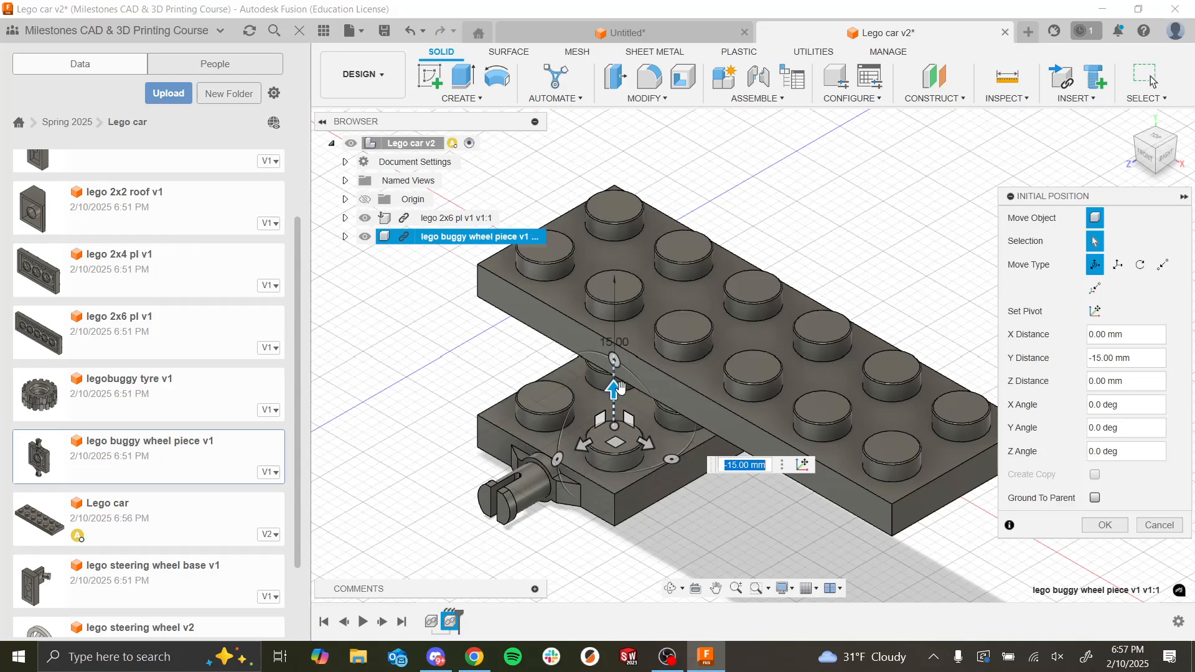
text(-17)
key(Return)
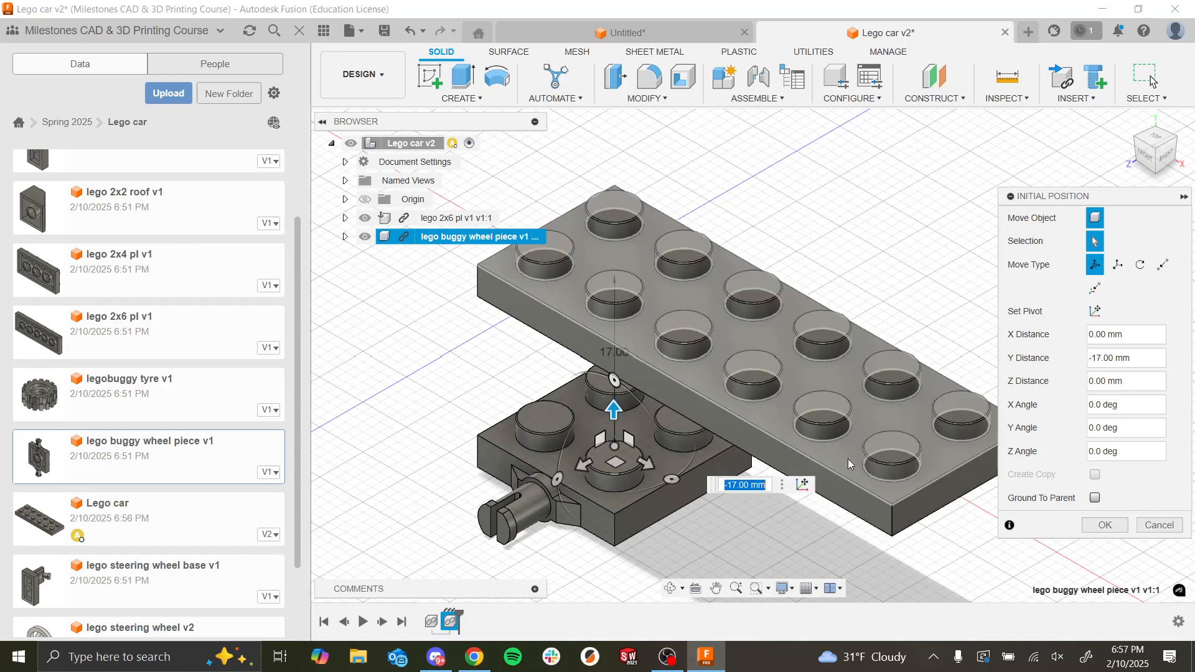
click(1087, 526)
Step: Hide the project file list and start a Joint with the Between Two Faces origin mode for both components
scroll(693, 386, down, 3)
shift+middle_drag(636, 397, 543, 256)
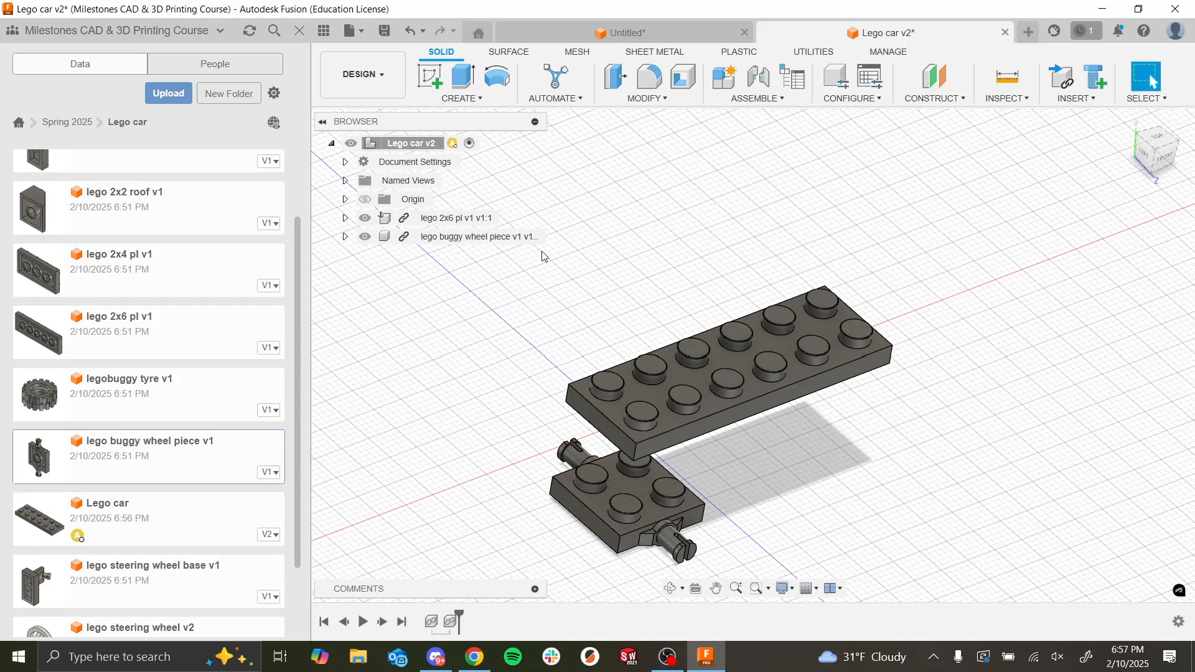
click(324, 30)
scroll(672, 430, down, 5)
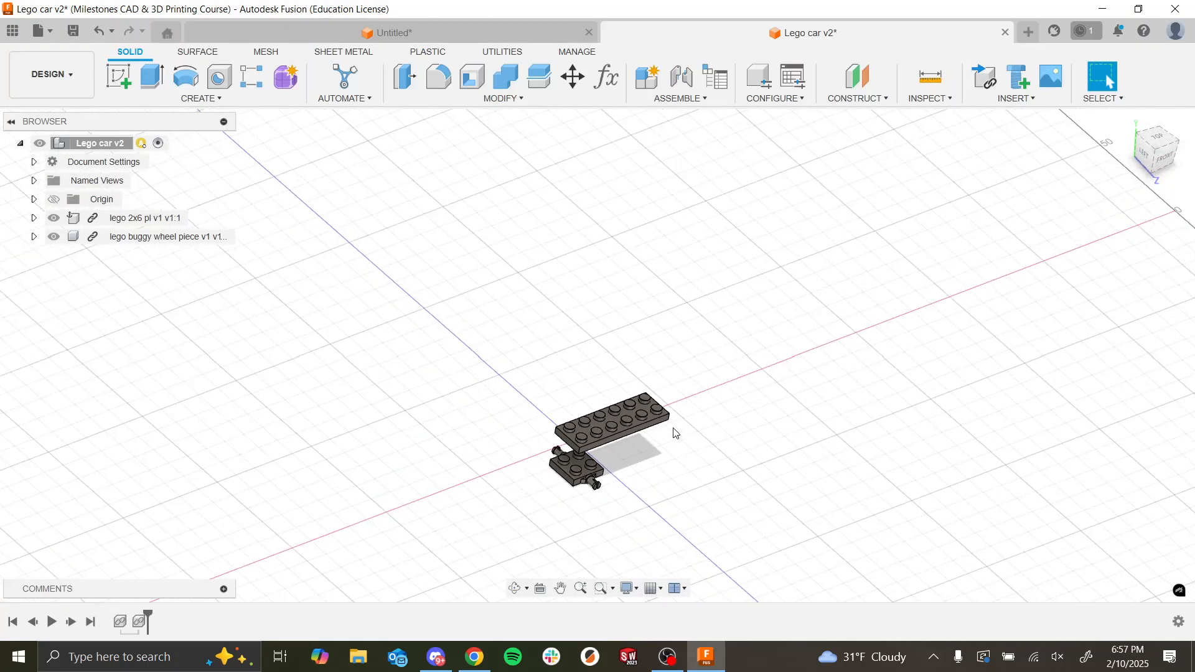
scroll(678, 404, up, 8)
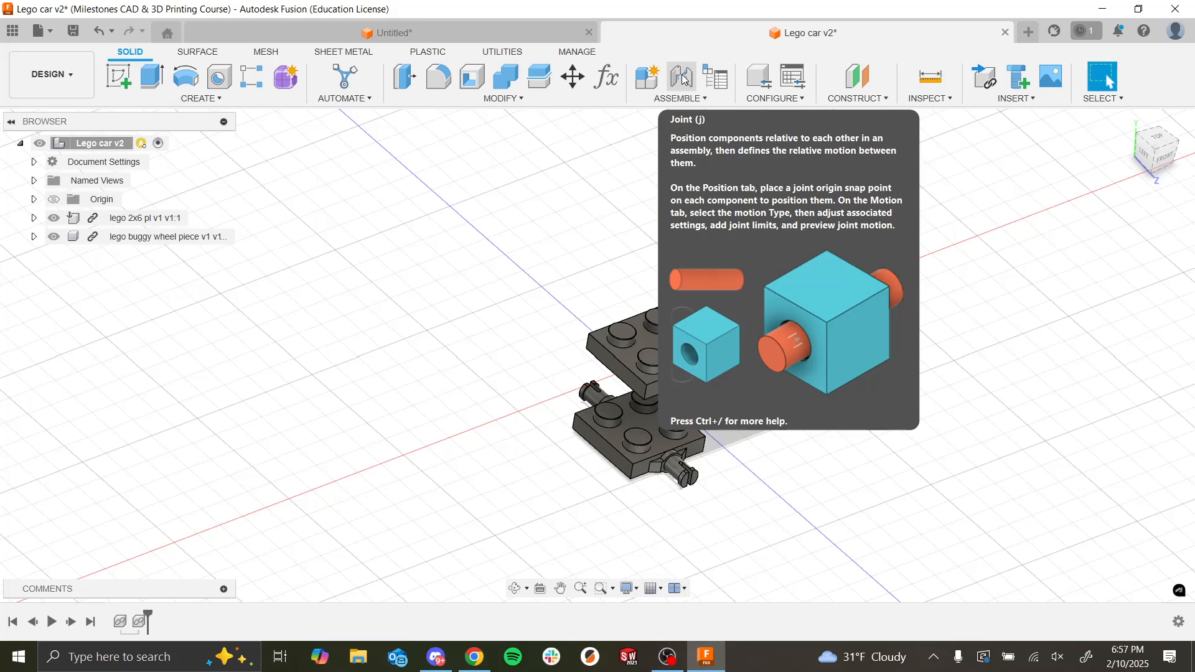
click(684, 79)
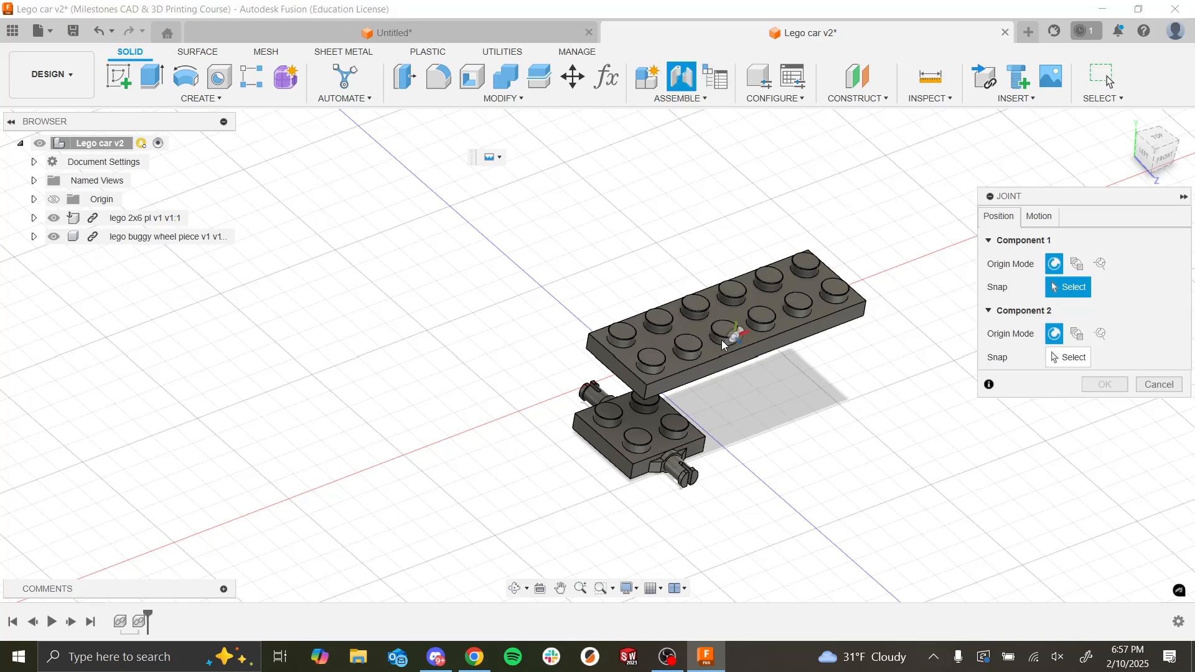
scroll(642, 429, down, 3)
scroll(642, 462, up, 6)
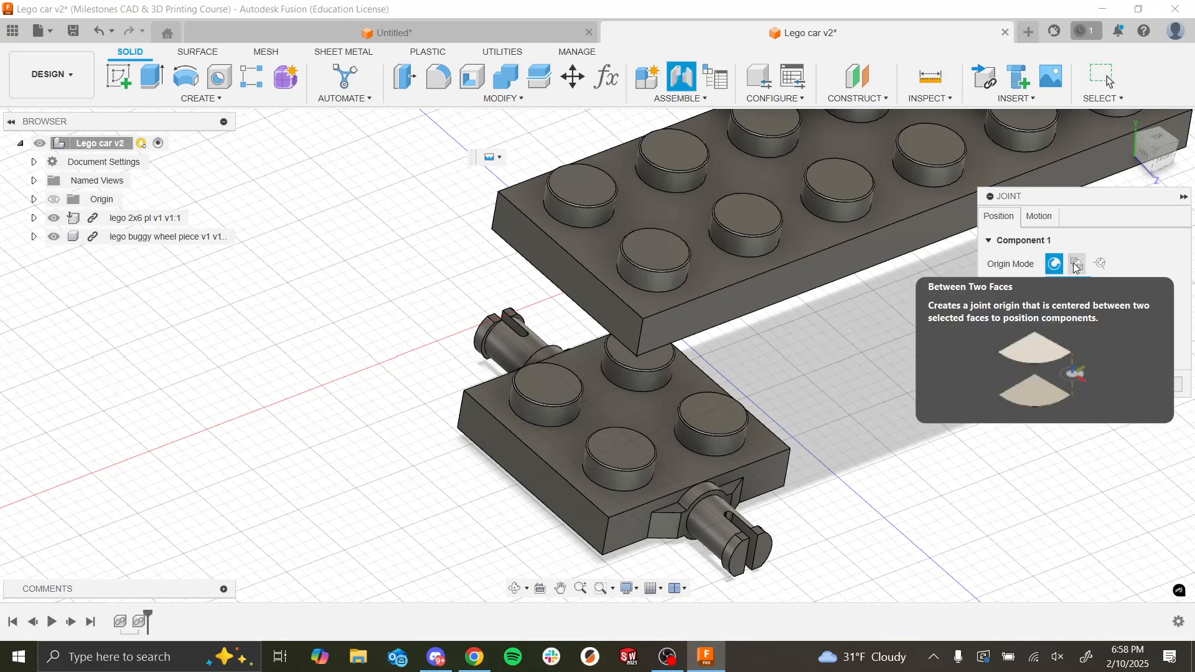
click(1076, 265)
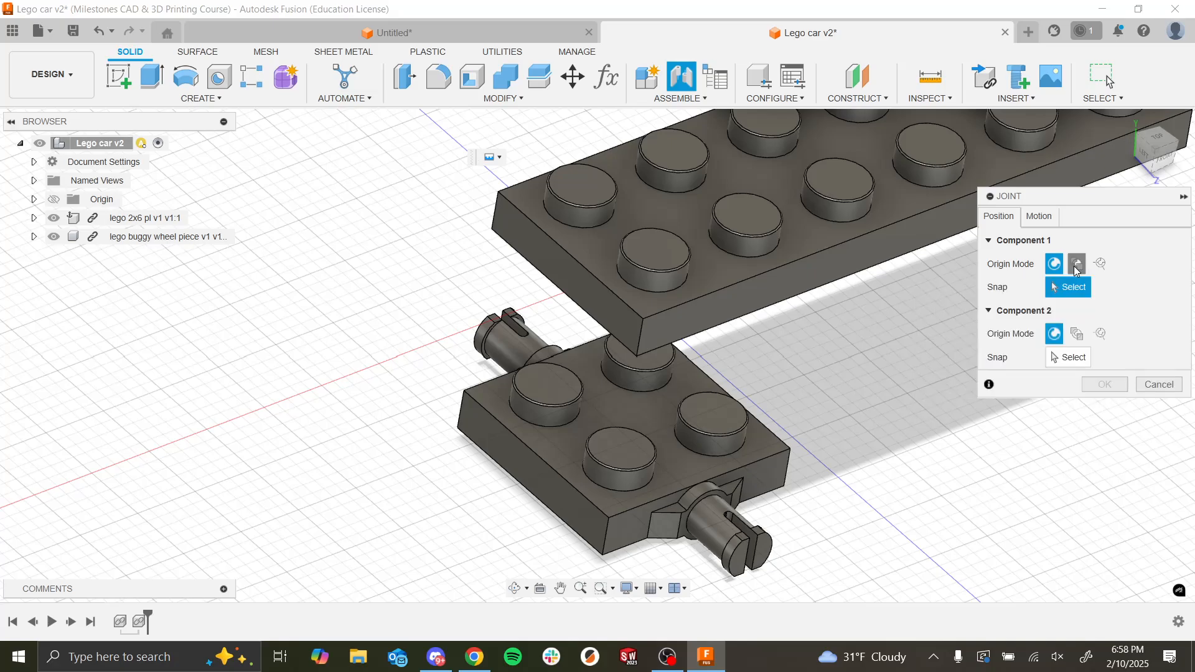
click(1077, 360)
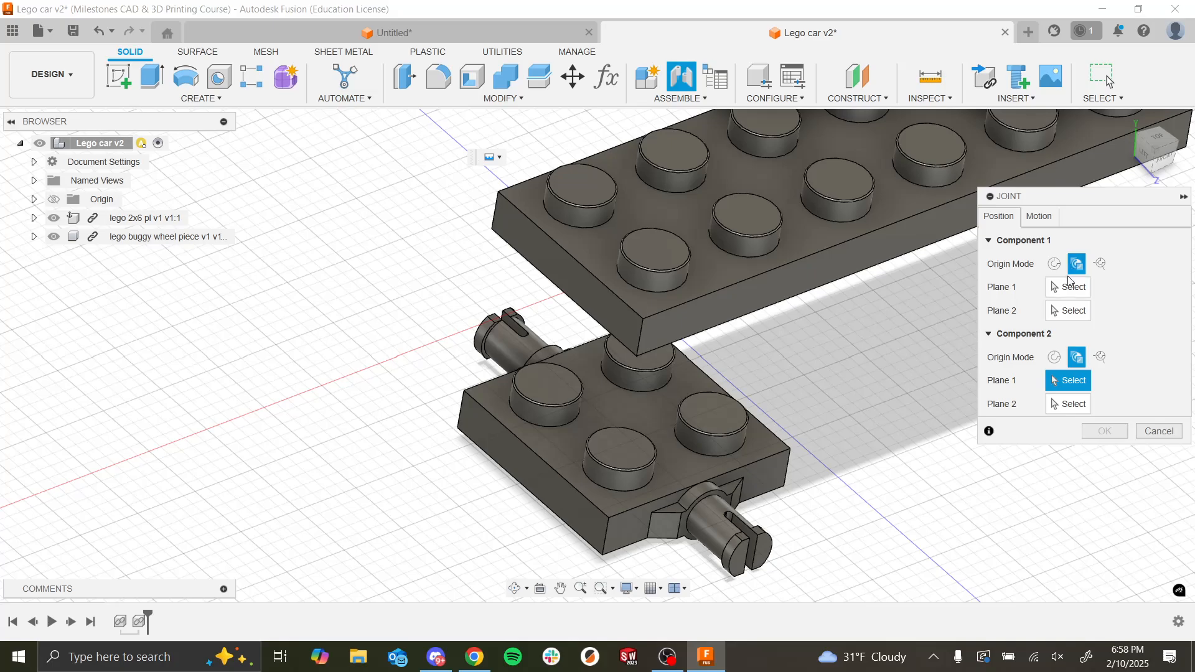
Step: Define the joint origin on the 2x6 plate from its adjacent long side and end faces, snapping to their shared bottom corner
click(1069, 287)
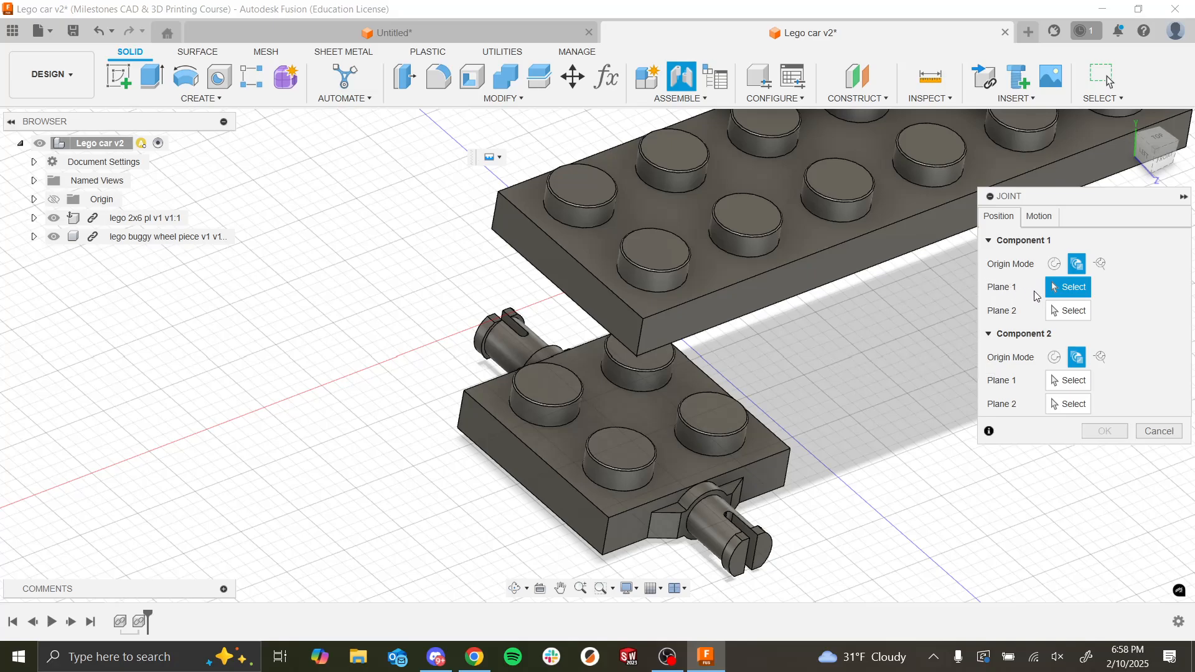
click(668, 337)
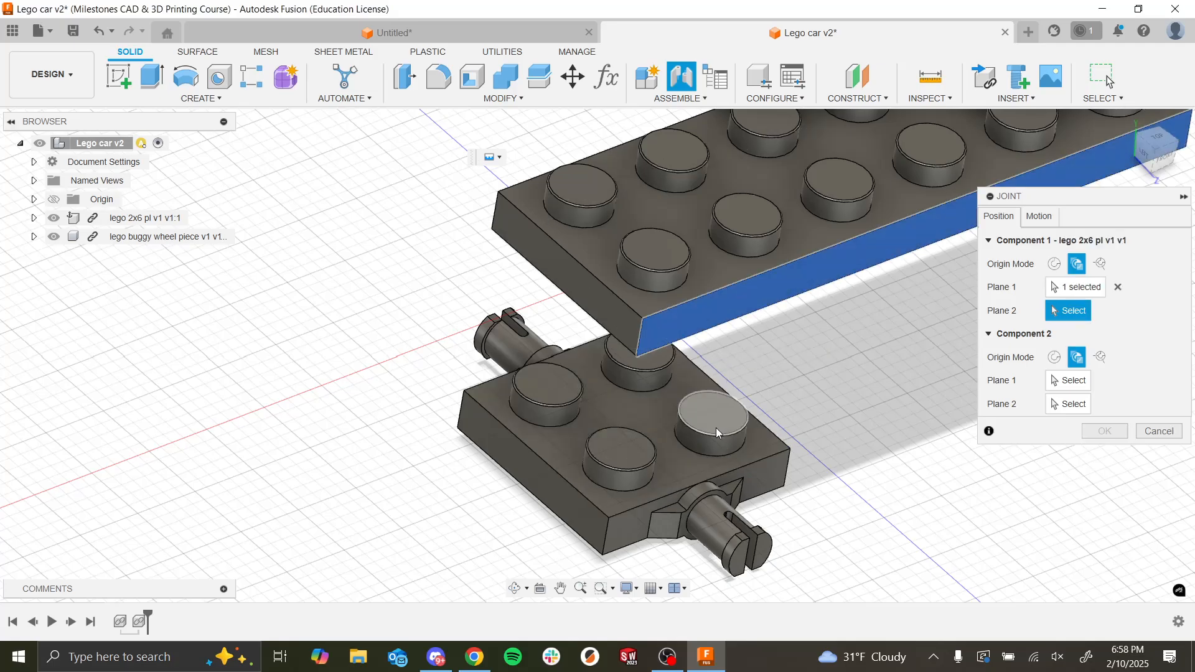
shift+middle_drag(715, 427, 740, 381)
click(688, 302)
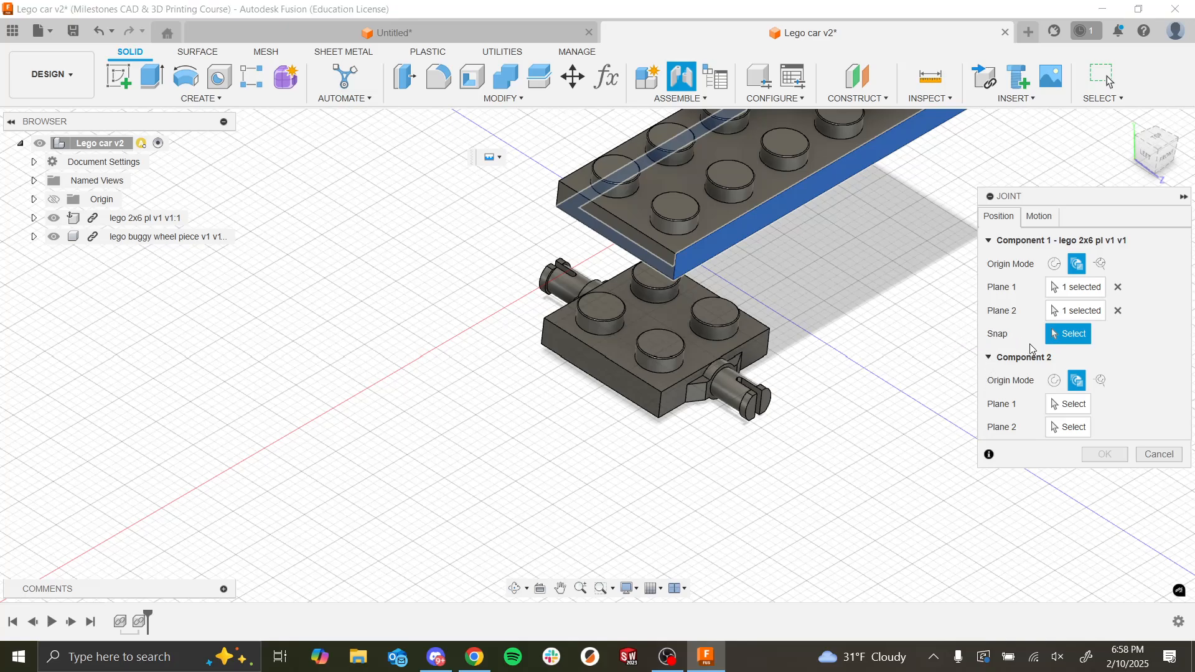
click(1118, 310)
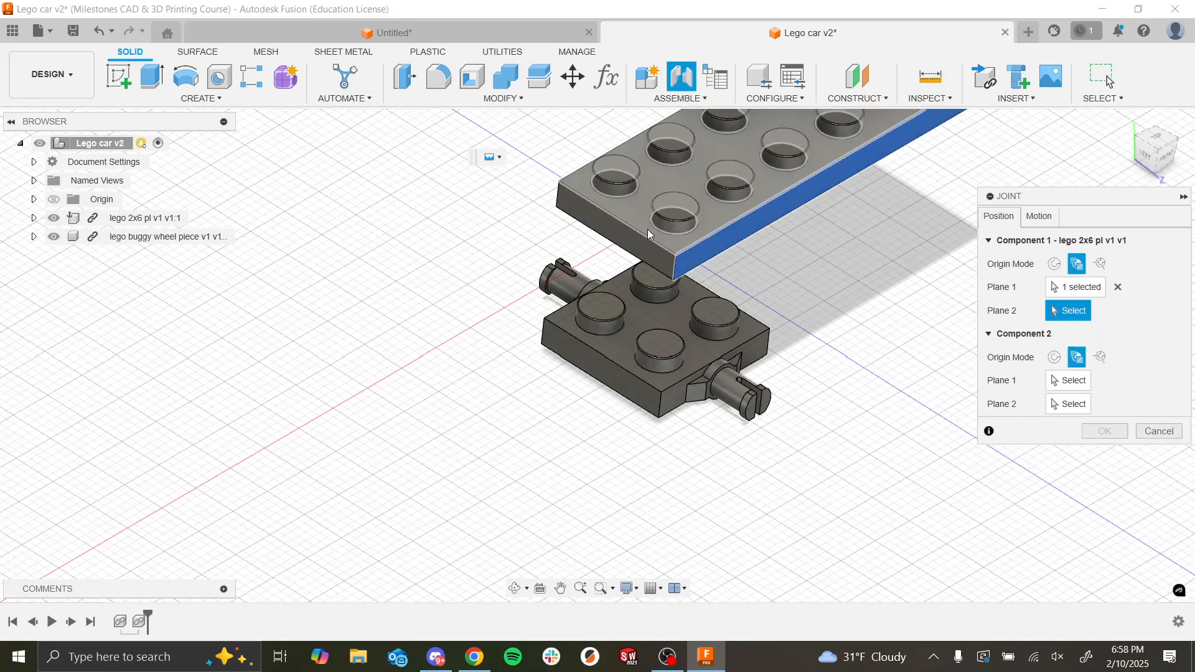
click(652, 252)
shift+middle_drag(862, 333, 865, 234)
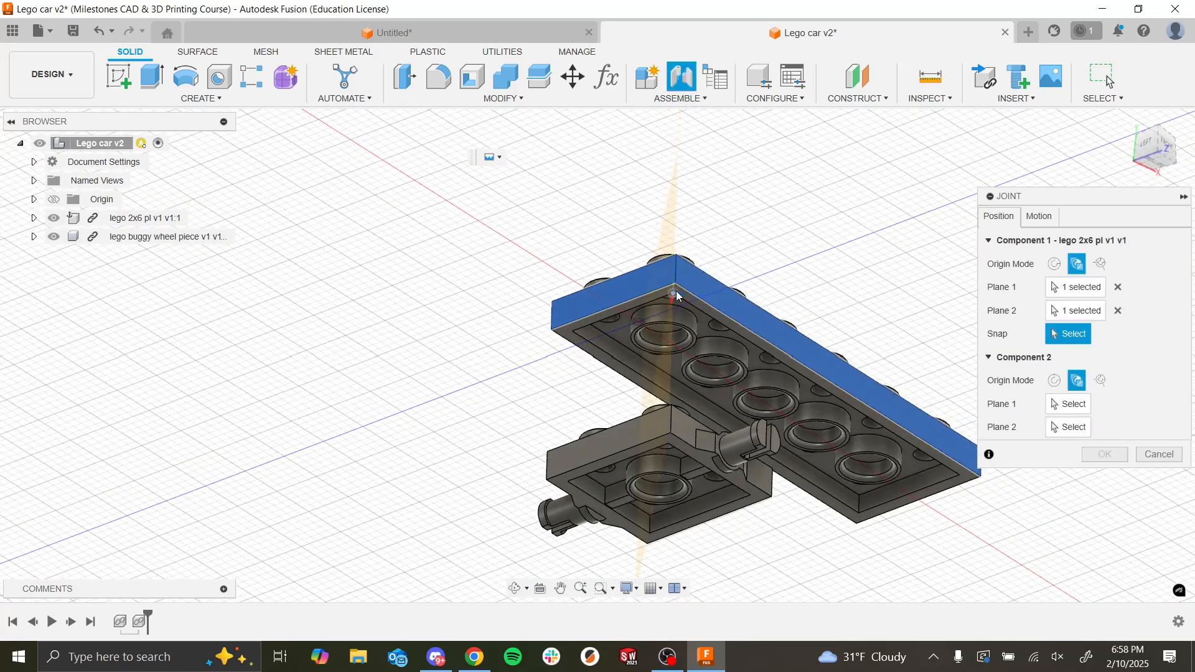
scroll(677, 295, down, 1)
scroll(676, 291, up, 6)
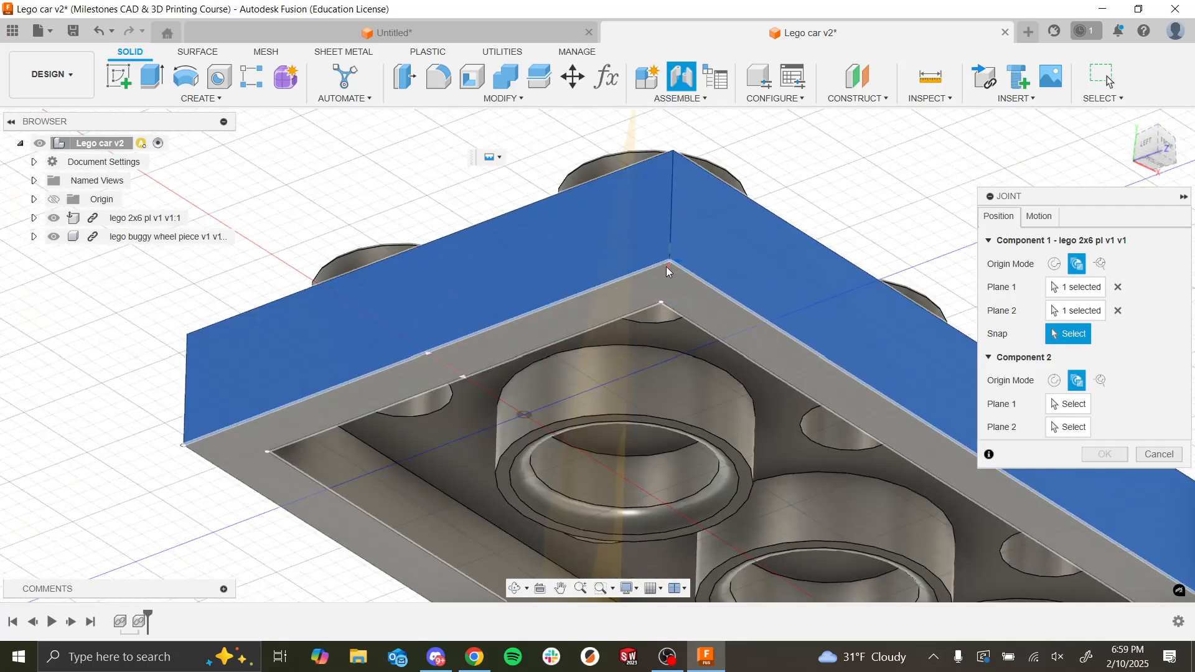
click(669, 271)
Step: Define the second joint origin on the buggy wheel piece from two adjacent side faces, with a snap point on its studded top
scroll(693, 282, down, 5)
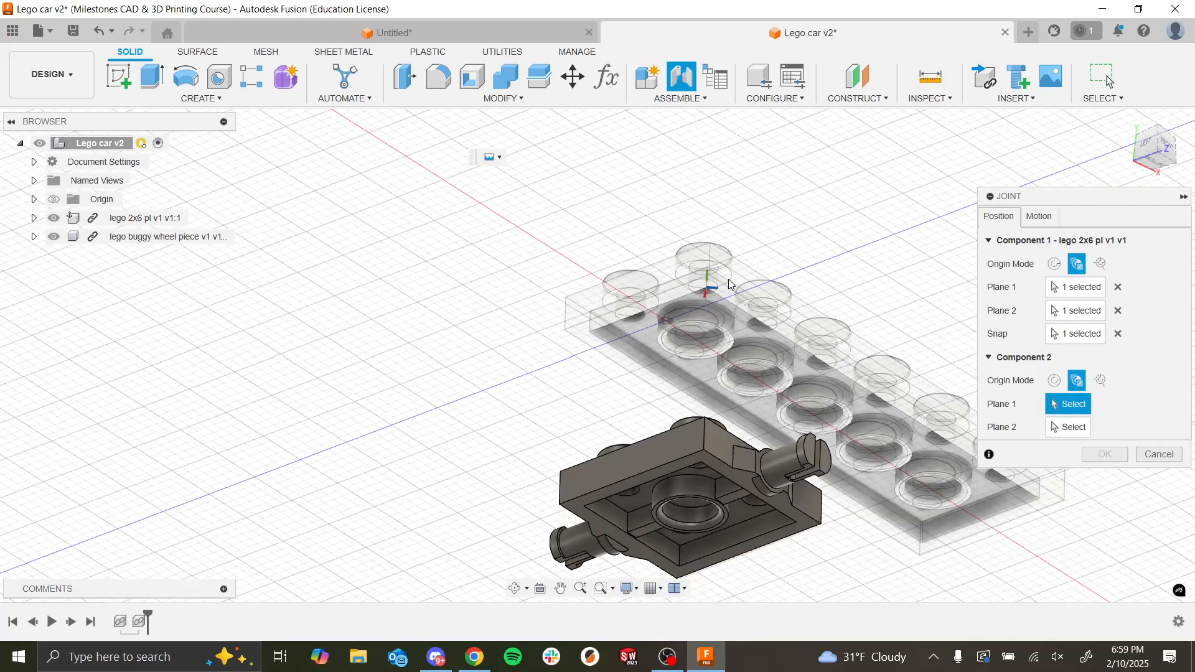
scroll(730, 284, down, 5)
shift+middle_drag(730, 283, 750, 380)
scroll(710, 518, up, 3)
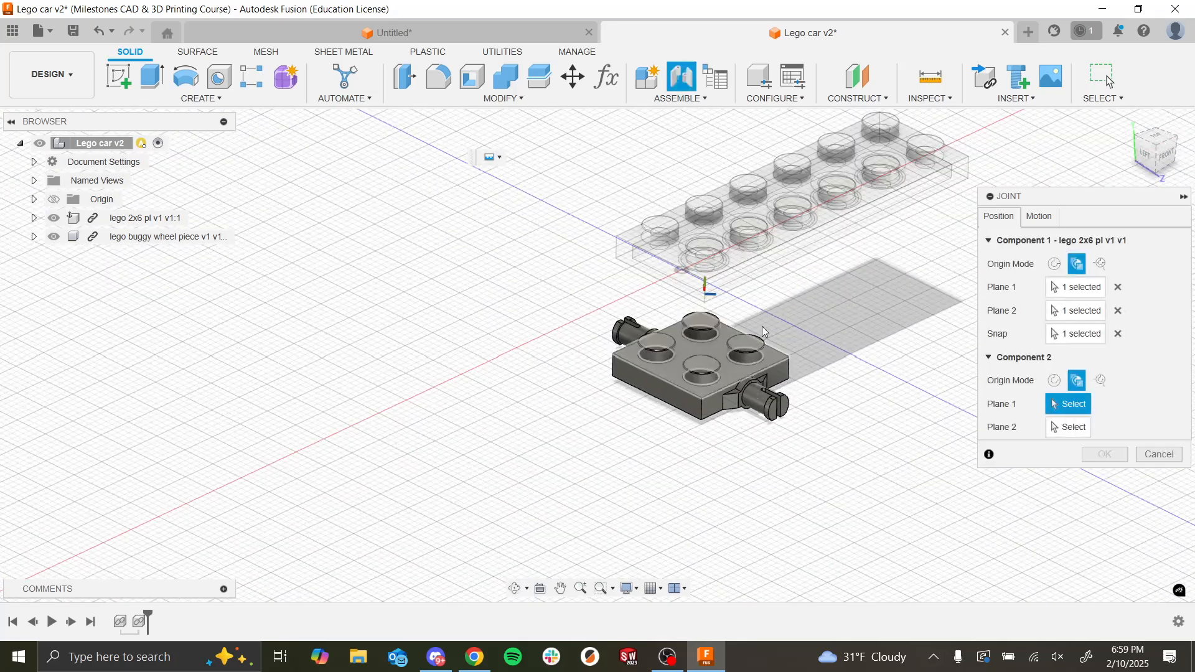
scroll(763, 332, up, 3)
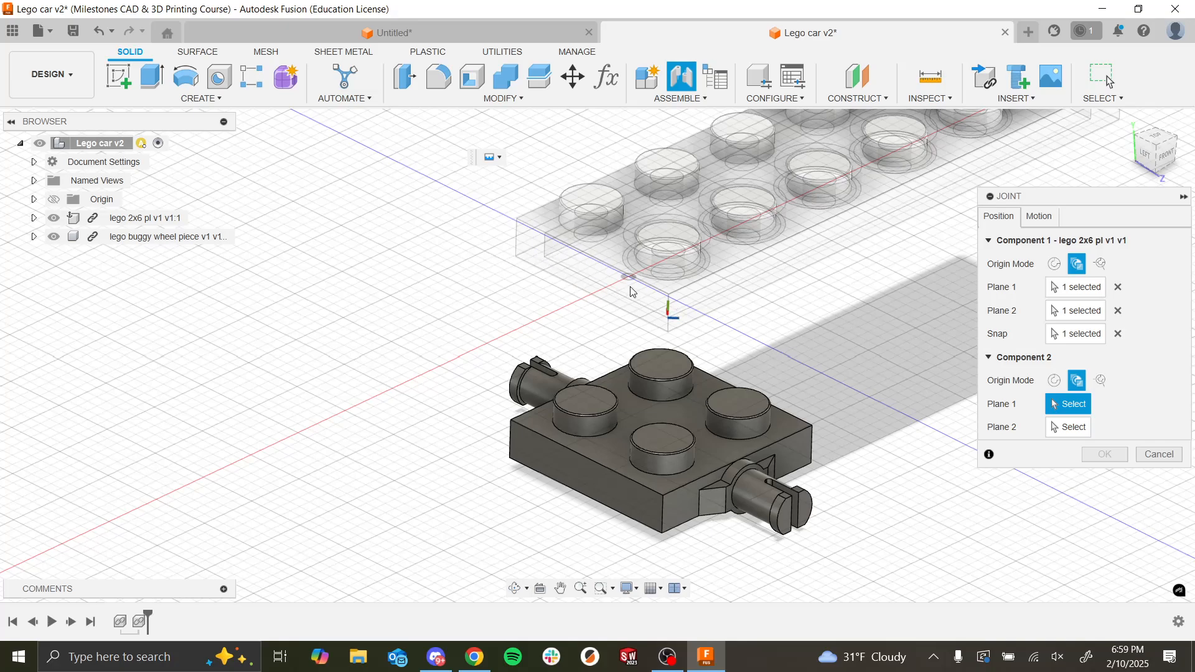
click(687, 505)
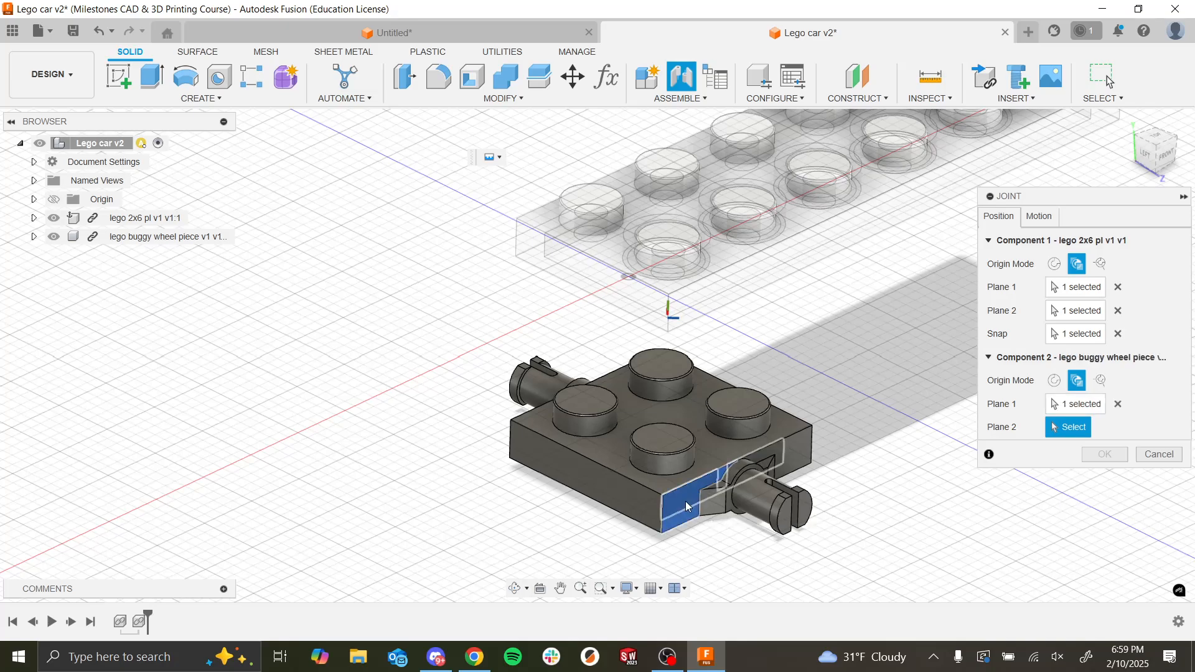
click(631, 503)
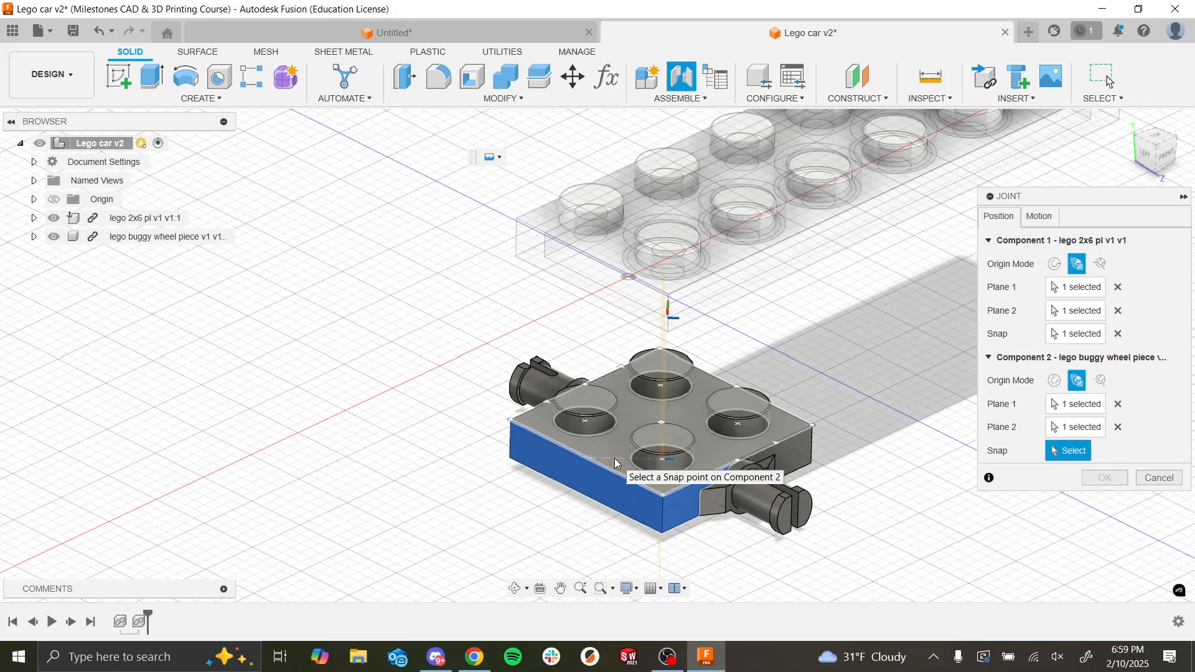
click(614, 458)
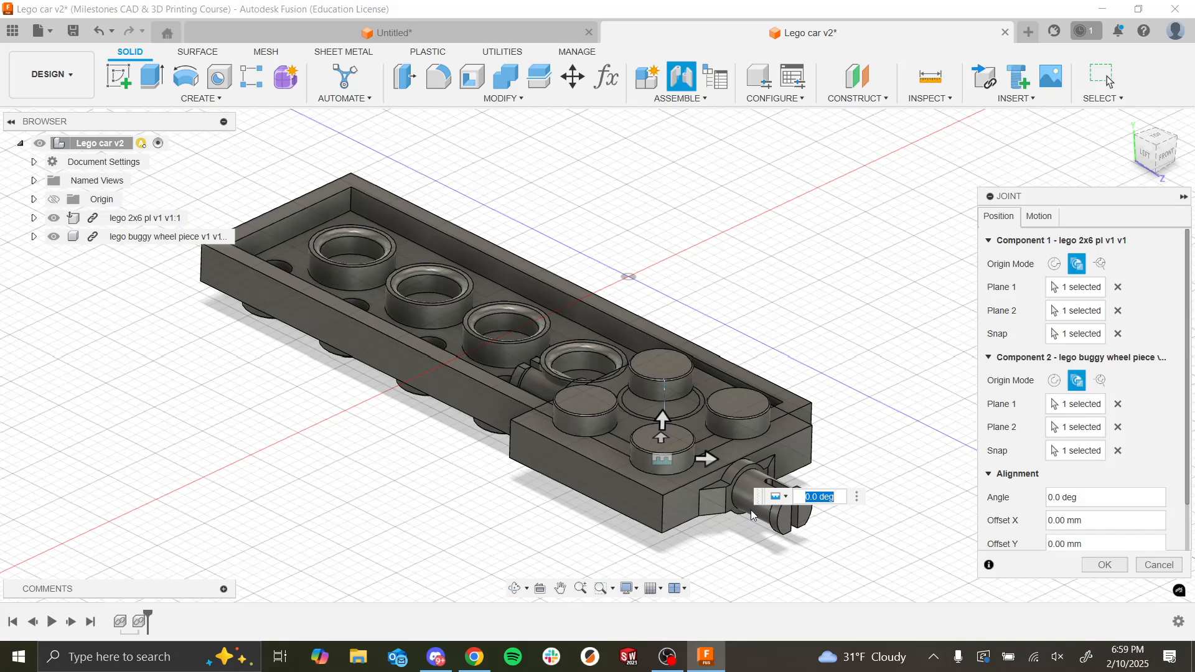
Step: Flip the joint alignment so the 2x6 plate sits studs-up over the buggy wheel piece
scroll(1070, 451, down, 2)
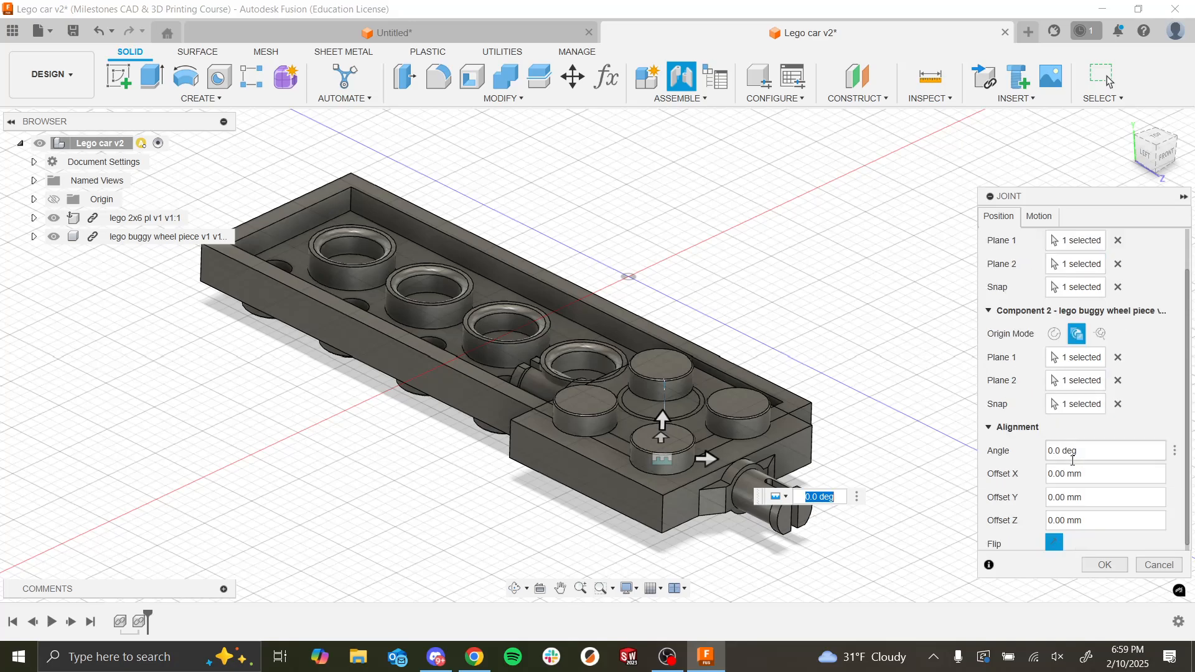
click(1059, 547)
scroll(677, 474, up, 3)
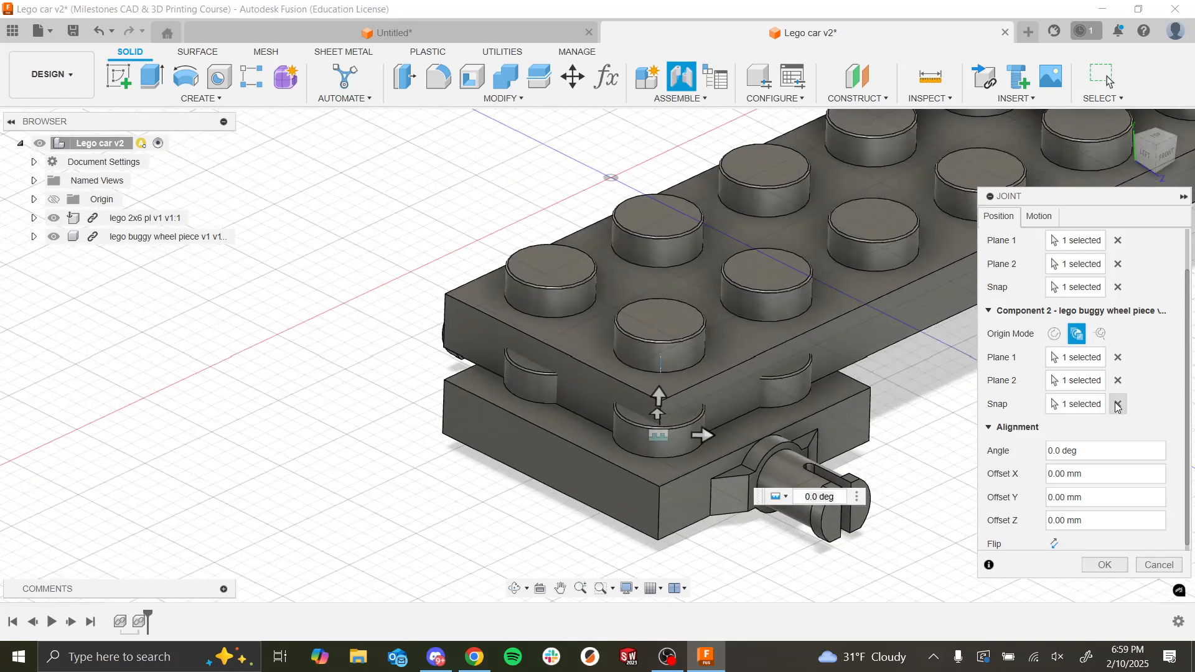
Step: Re-pick the snaps at the wheel piece's top corner and the 2x6 plate's bottom corner, and accept the joint
click(1117, 404)
click(700, 488)
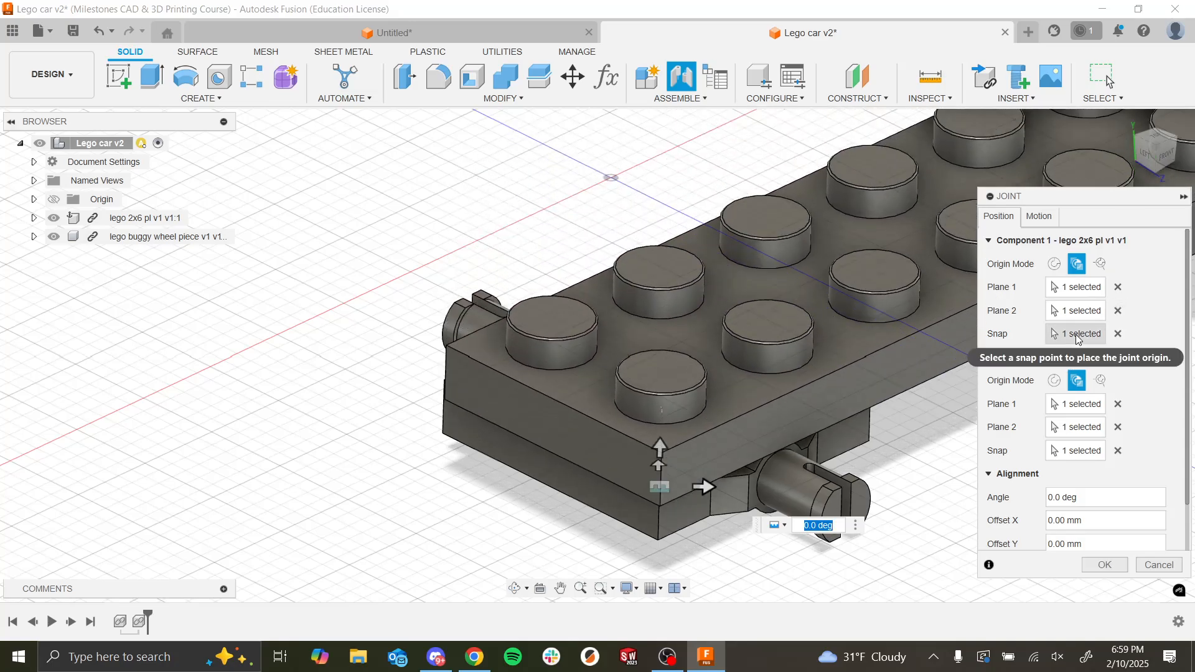
click(1118, 335)
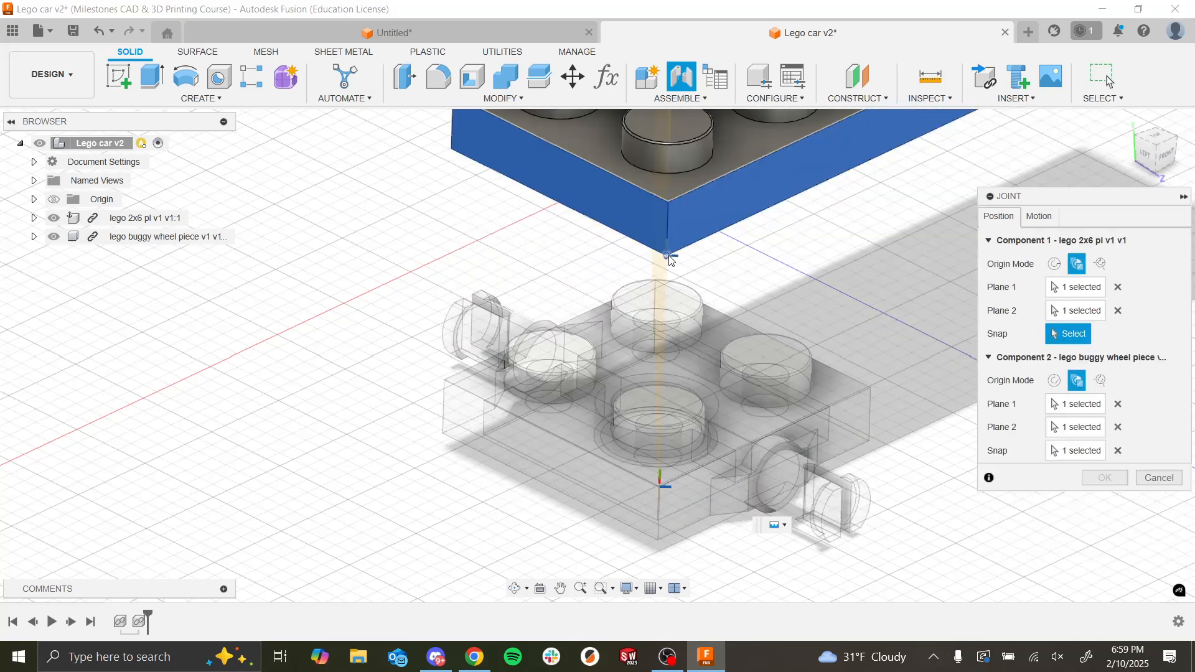
click(730, 306)
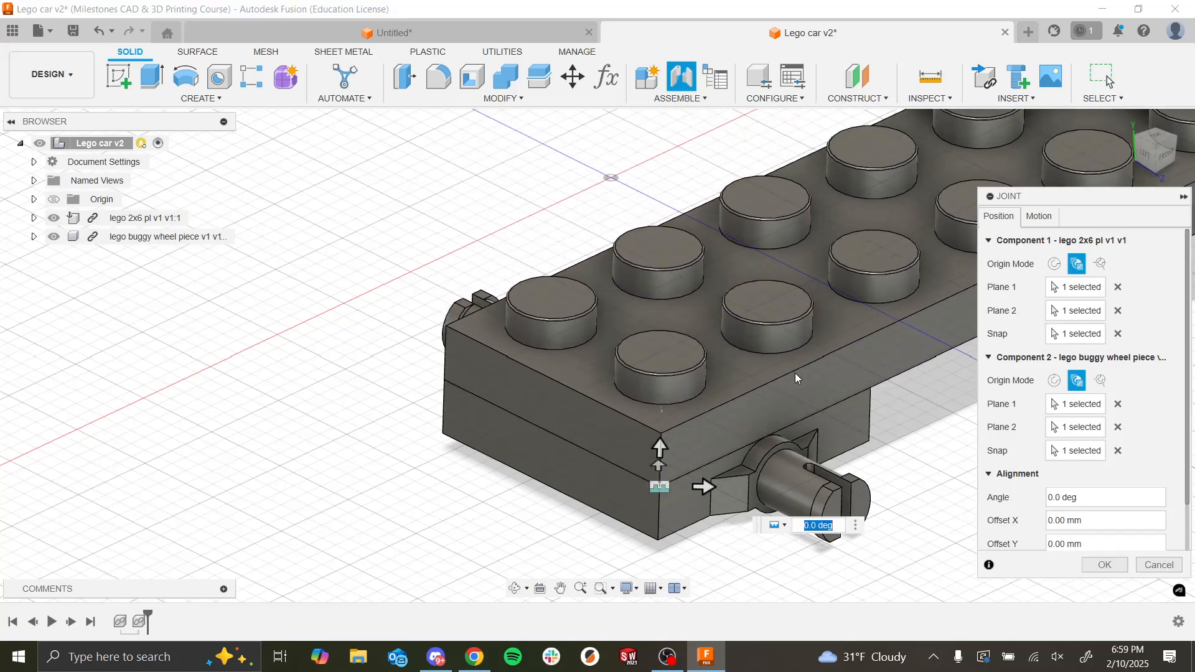
scroll(703, 212, down, 5)
scroll(747, 274, up, 2)
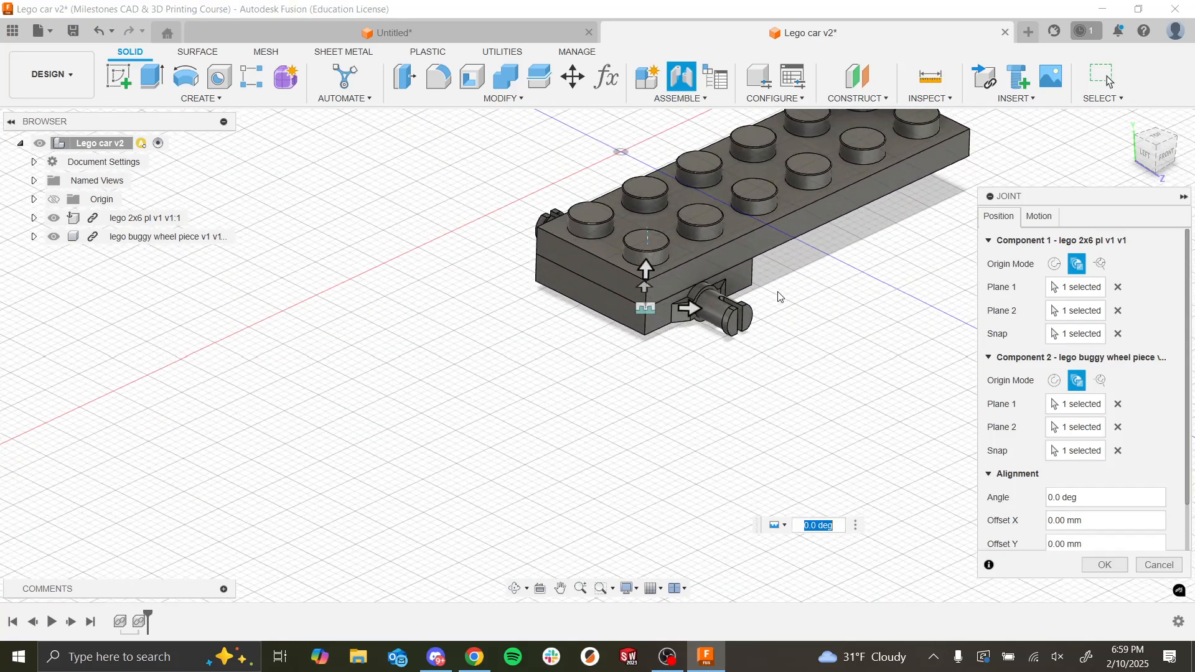
scroll(787, 361, down, 2)
scroll(824, 163, up, 2)
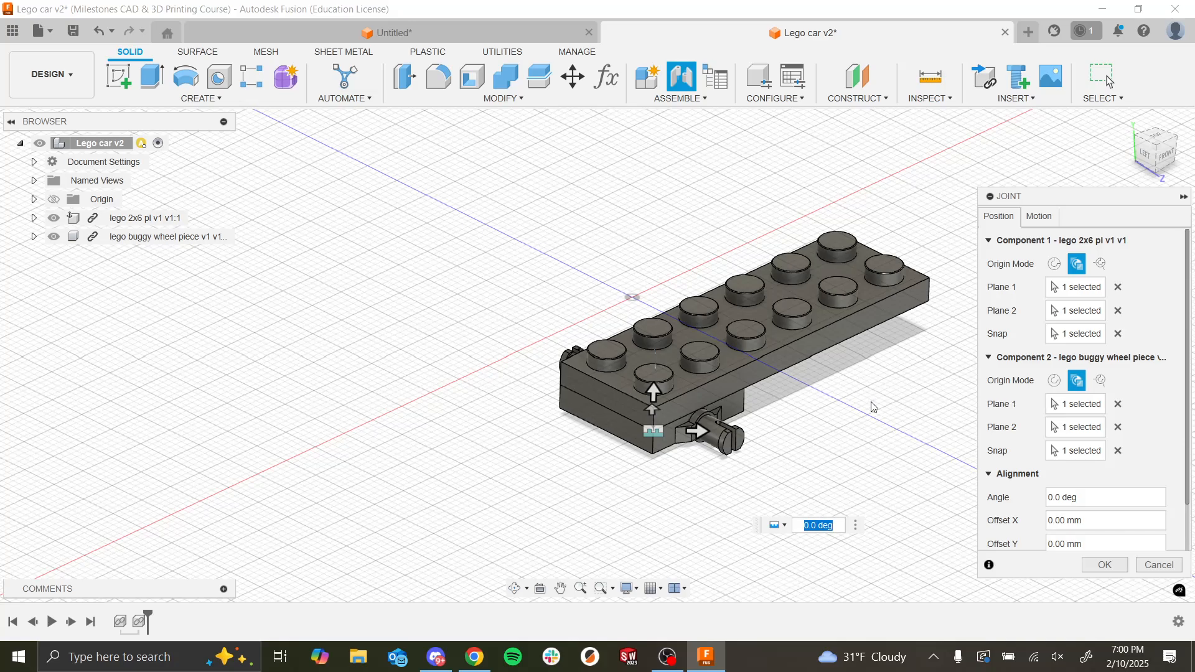
click(1105, 565)
Step: Insert a second lego buggy wheel piece into the design and move it 36 mm in X toward the plate's free end
scroll(859, 413, down, 3)
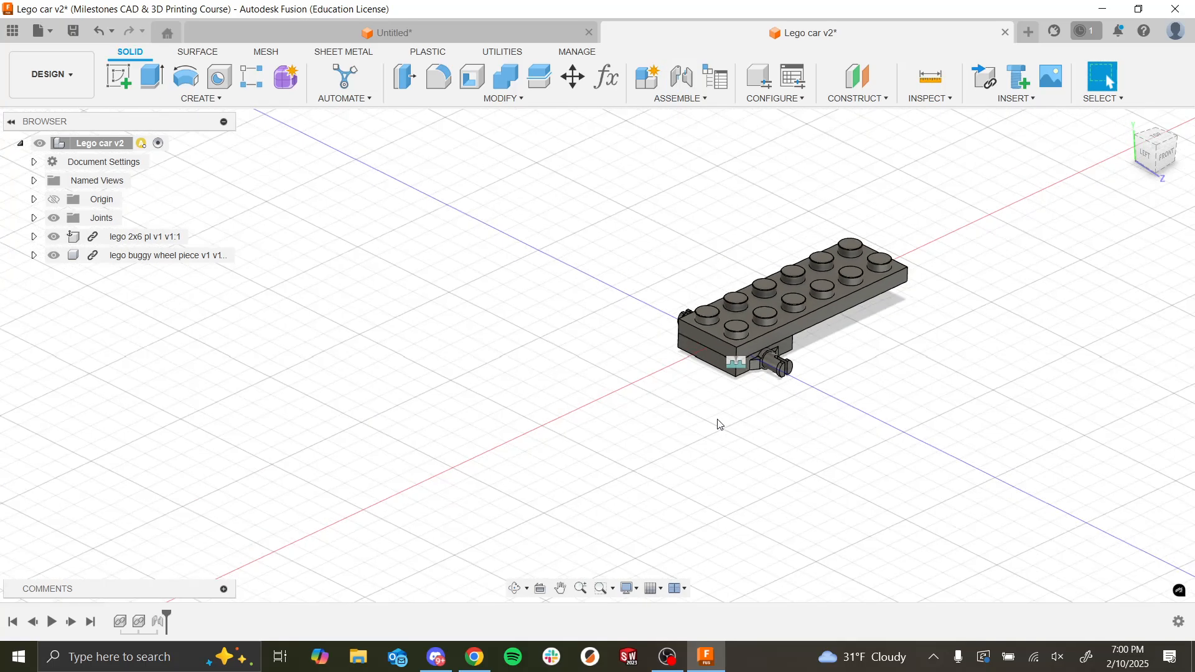
scroll(416, 386, down, 2)
scroll(663, 336, up, 5)
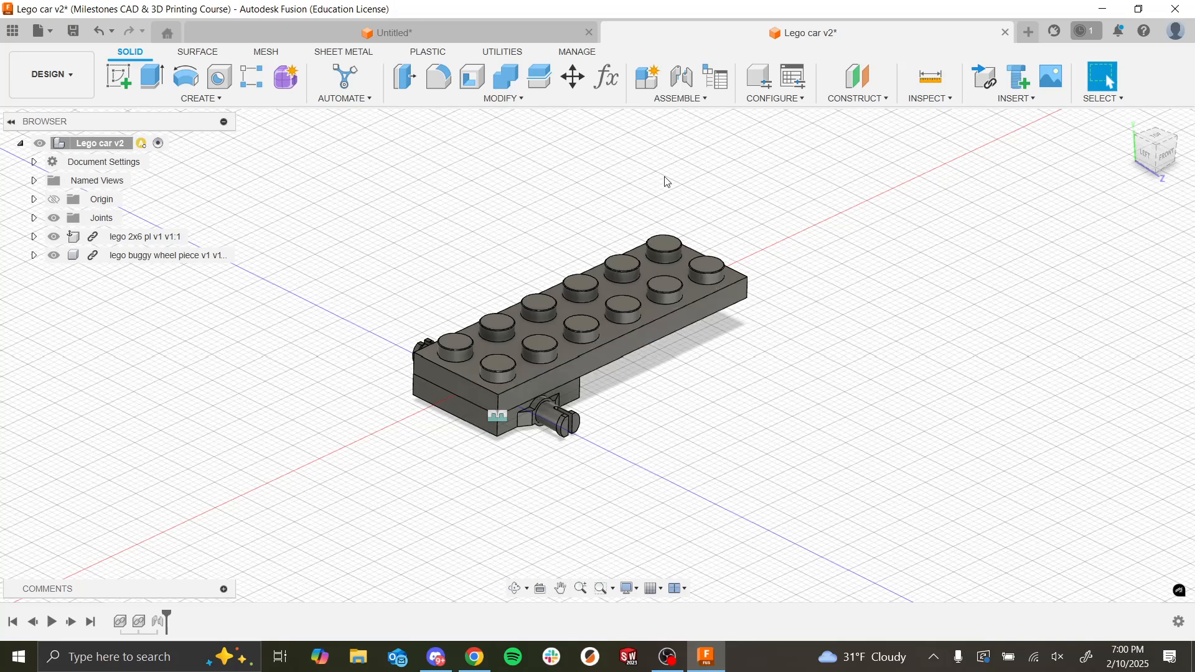
click(11, 31)
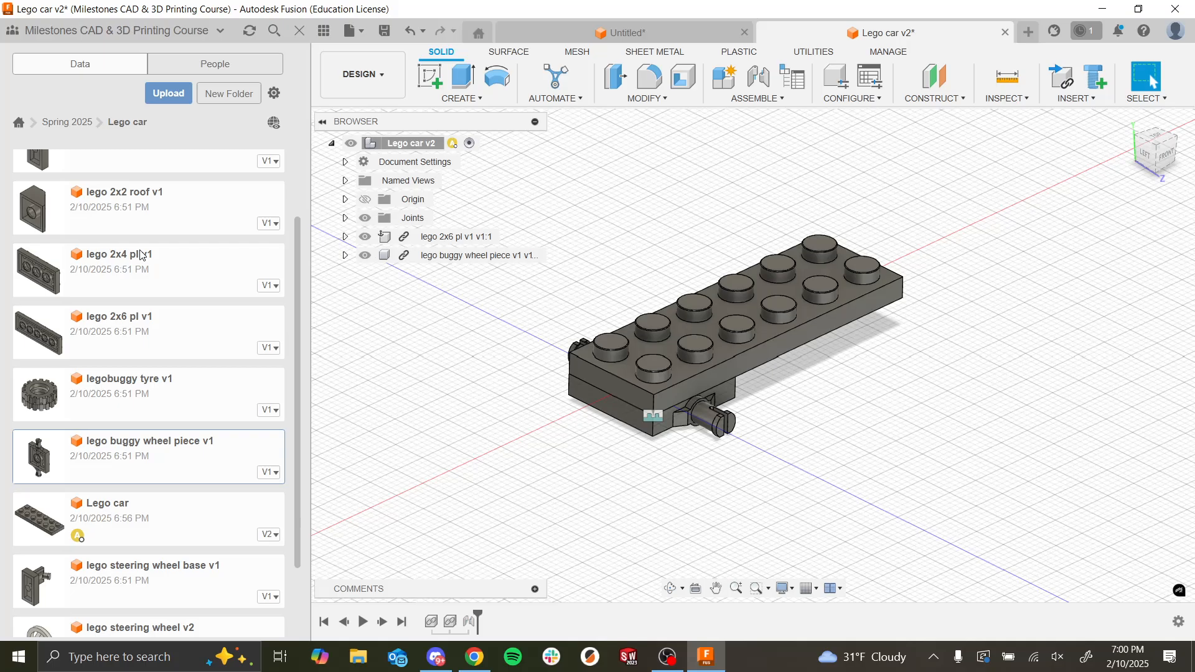
right_click(113, 453)
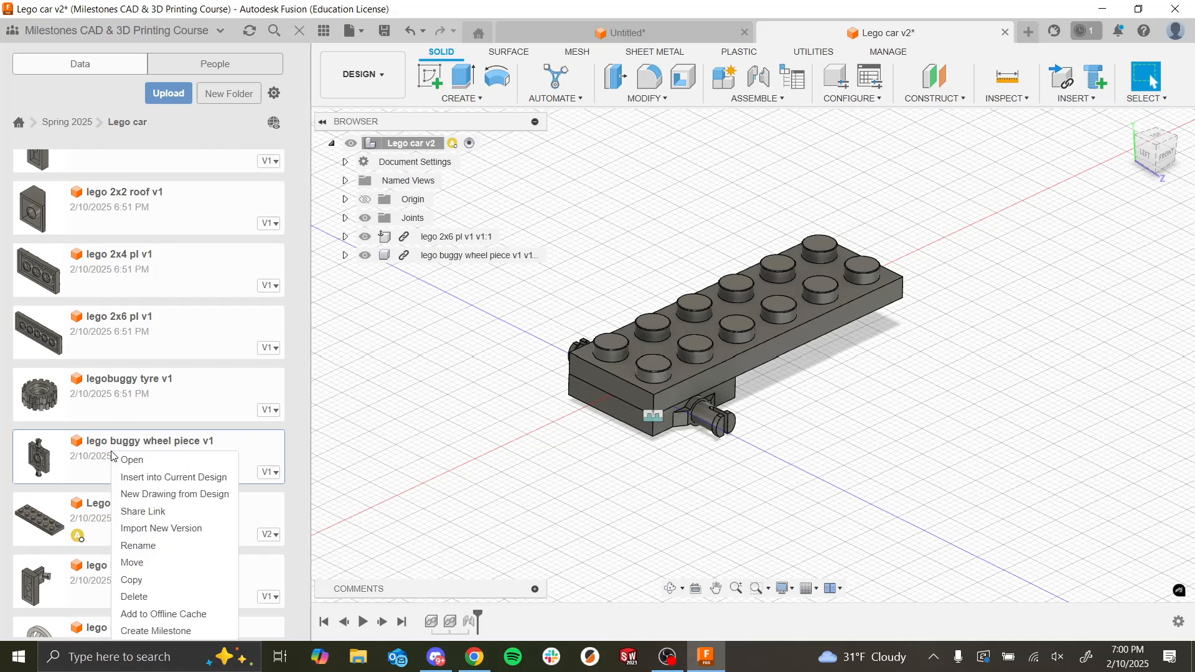
click(136, 478)
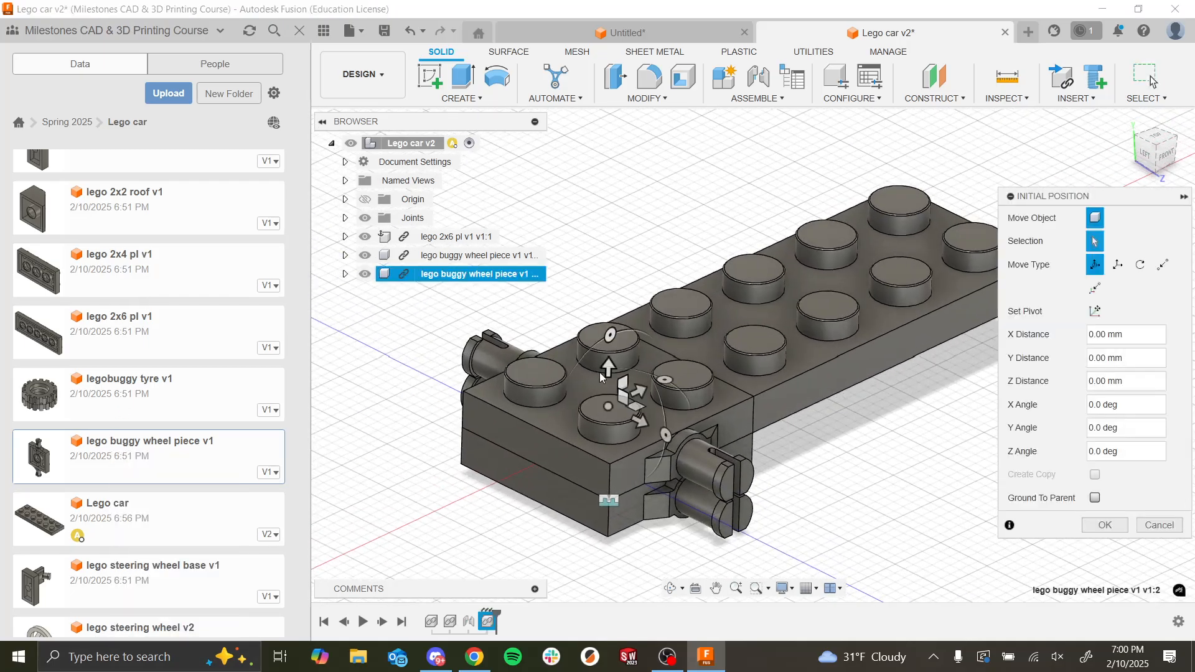
drag(626, 382, 783, 302)
scroll(782, 298, down, 5)
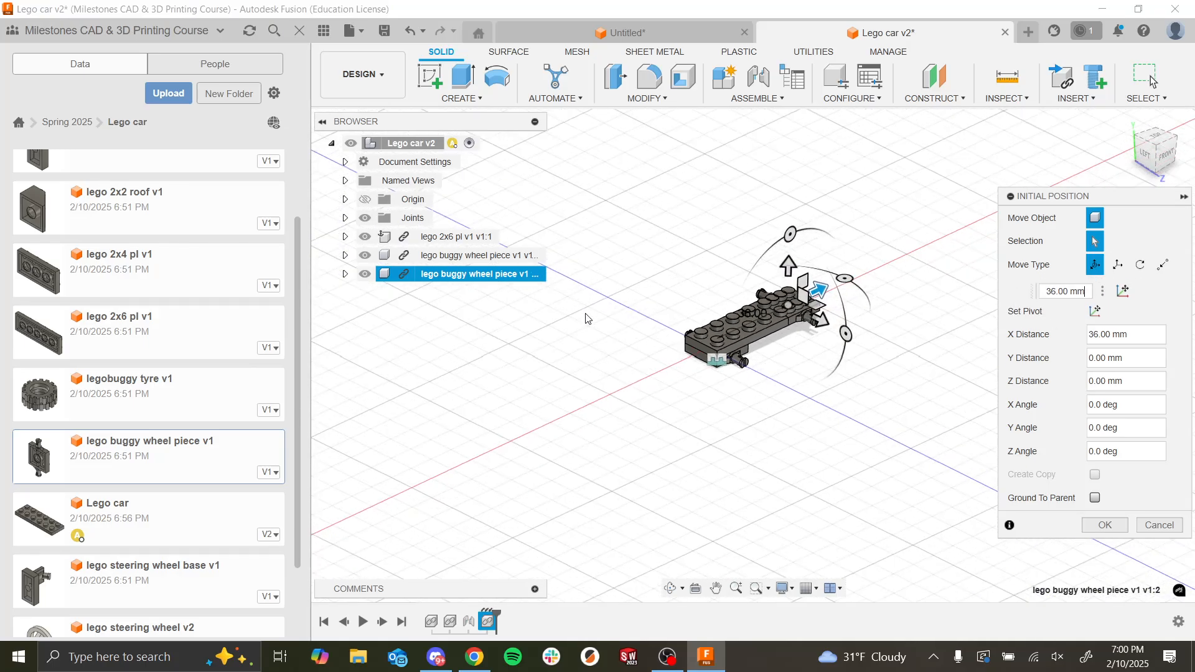
Step: Lower the second buggy wheel piece below the 2x6 plate with a Y distance of -20 mm and accept its placement
scroll(747, 330, down, 3)
scroll(652, 303, up, 8)
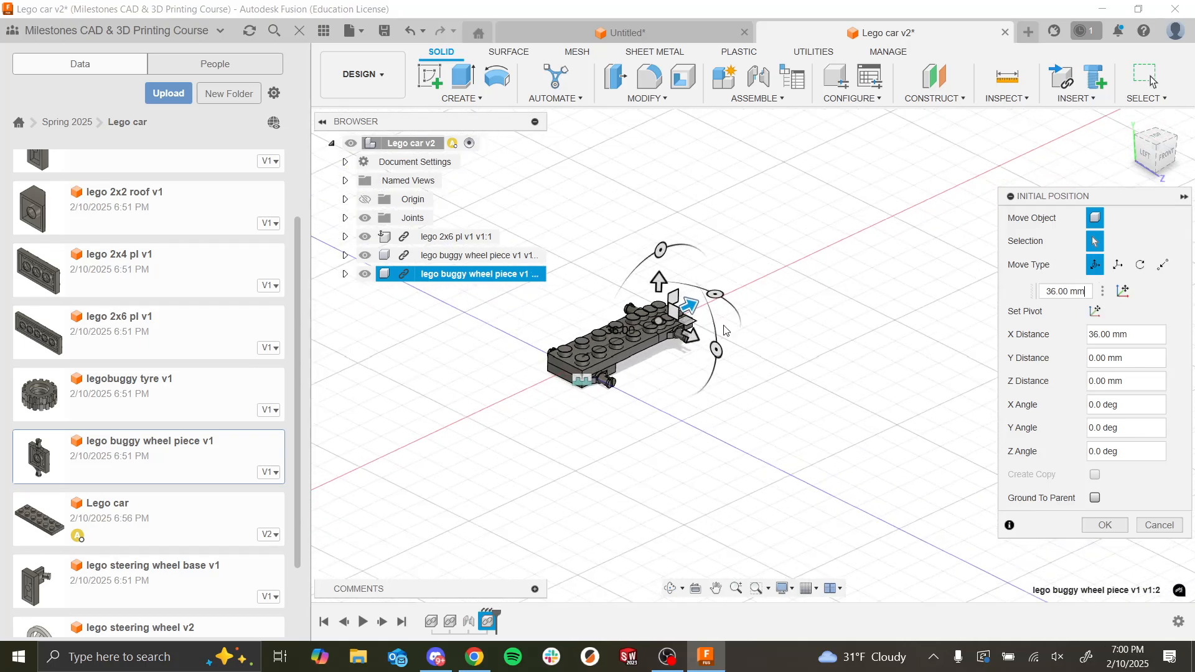
scroll(651, 304, down, 5)
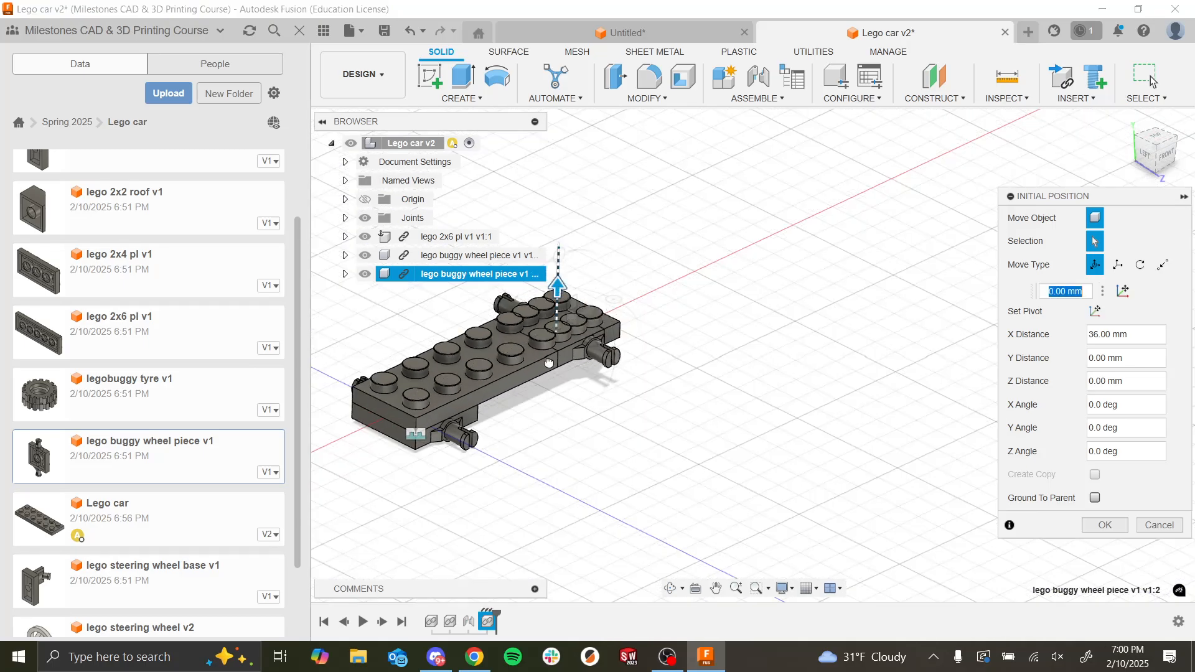
drag(553, 314, 551, 381)
scroll(551, 381, up, 4)
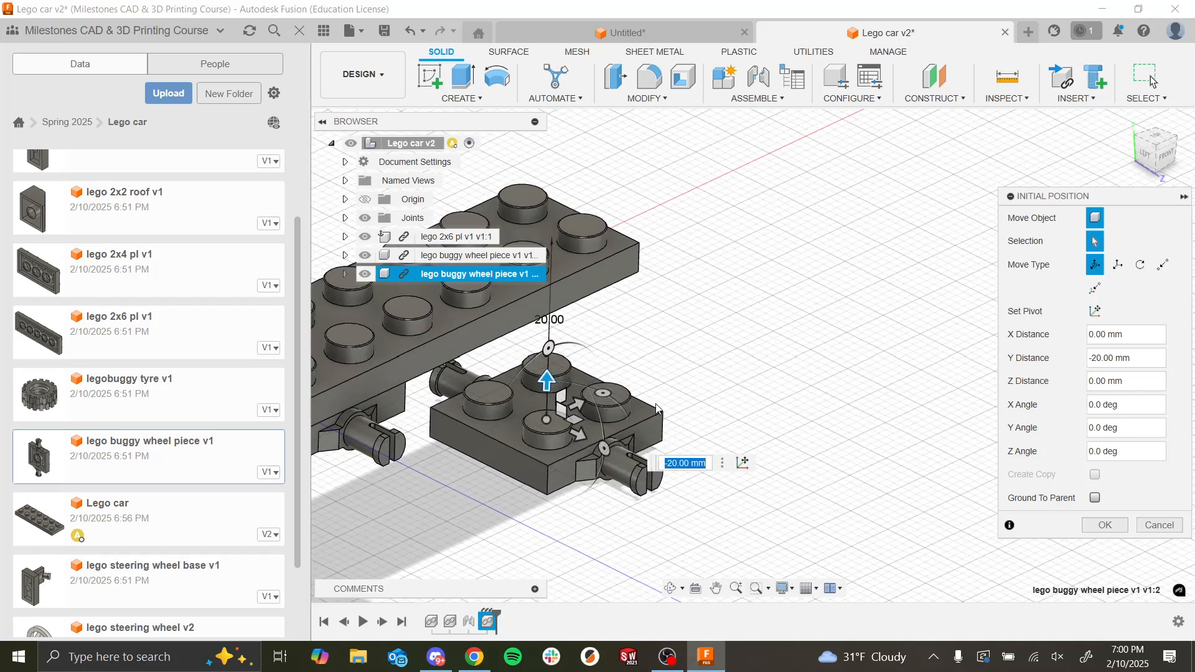
shift+middle_drag(698, 394, 858, 454)
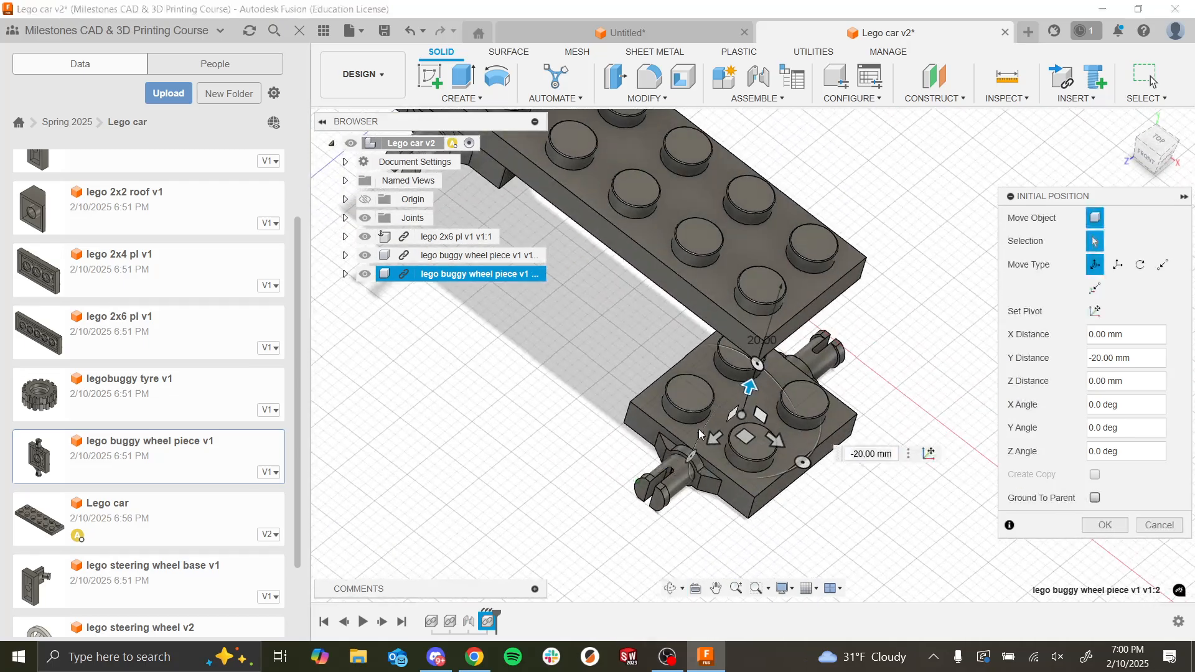
click(1105, 525)
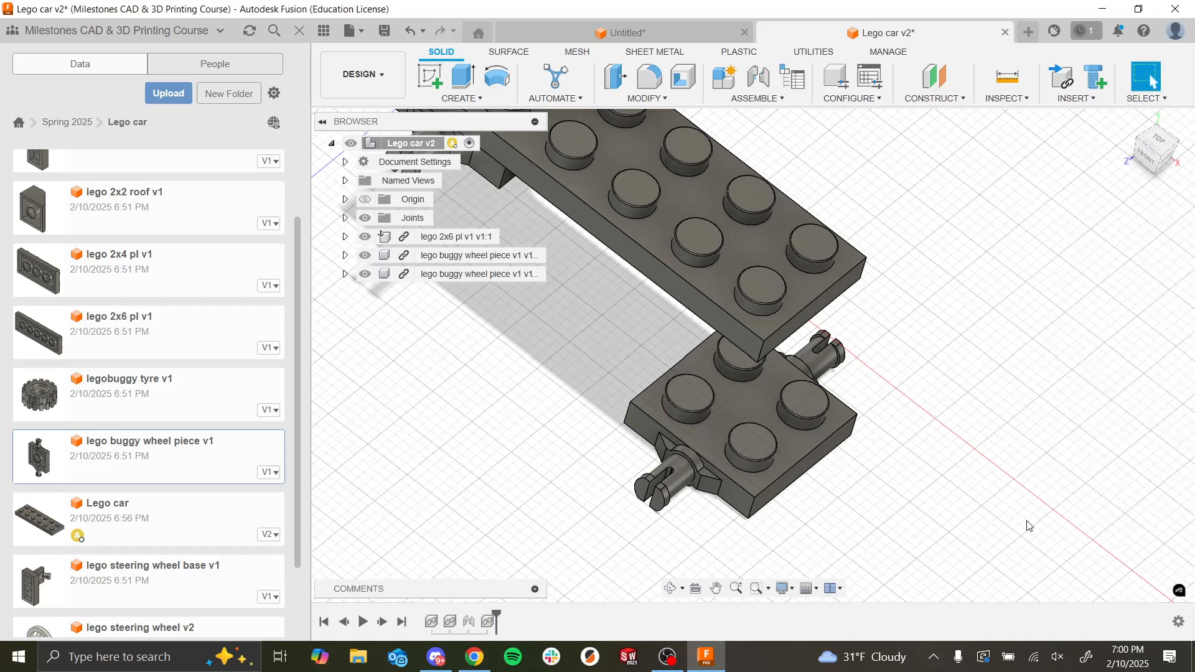
Step: Start another Joint with the Between Two Faces origin mode for both components
shift+middle_drag(1002, 520, 964, 490)
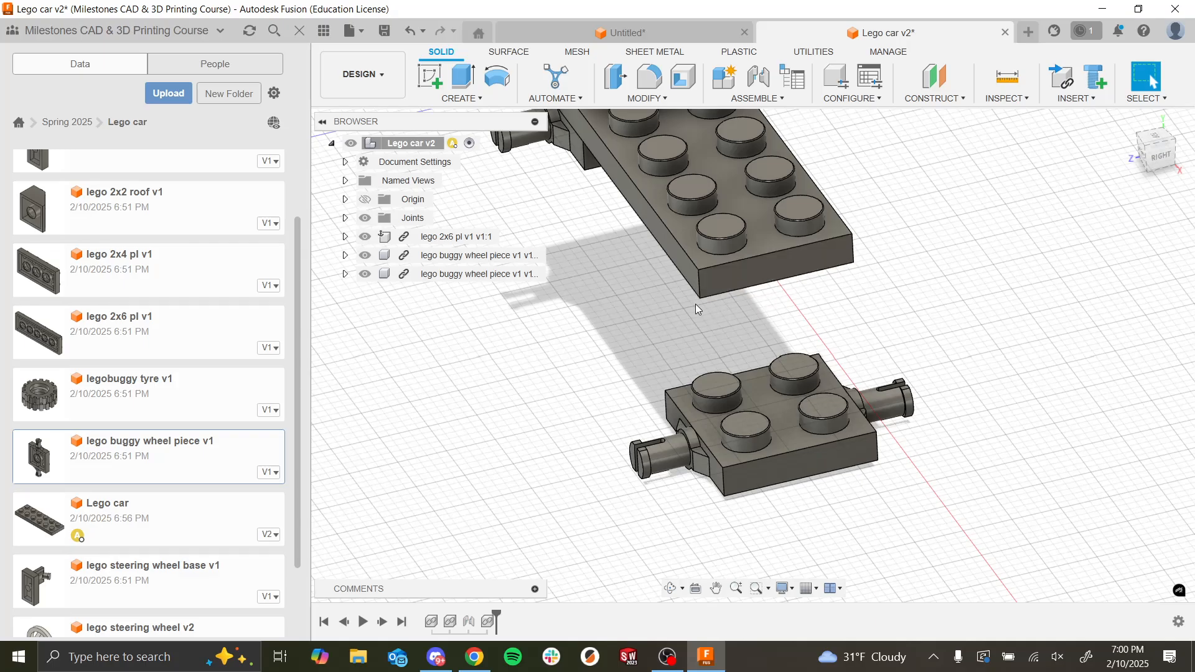
click(757, 77)
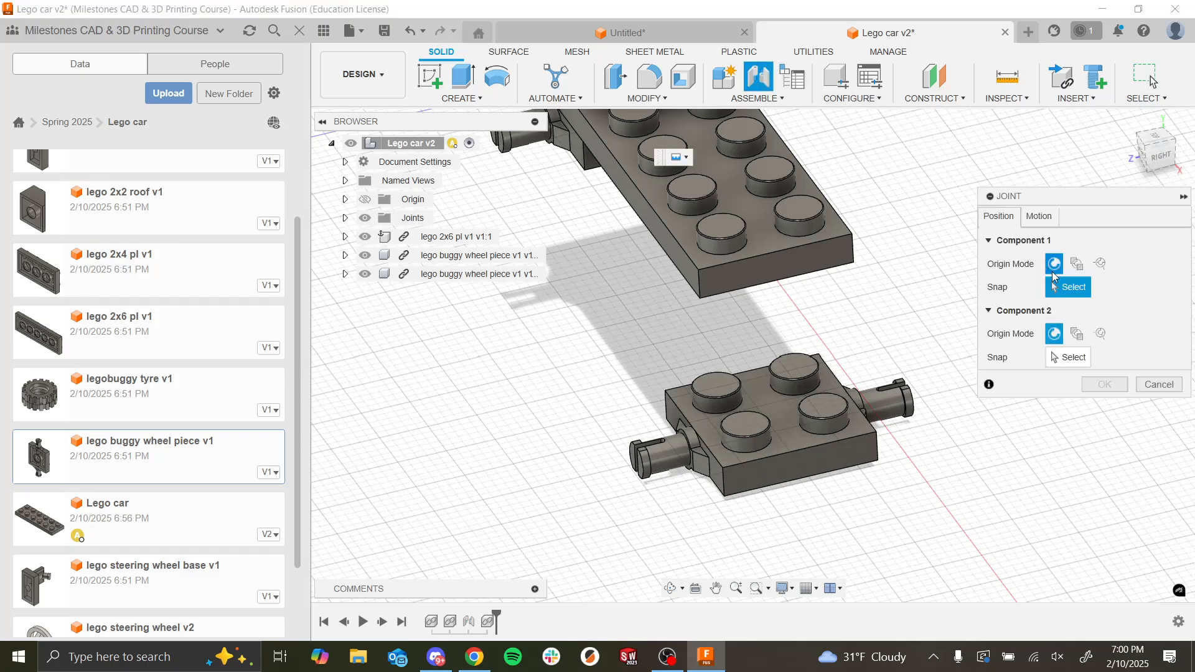
click(1081, 269)
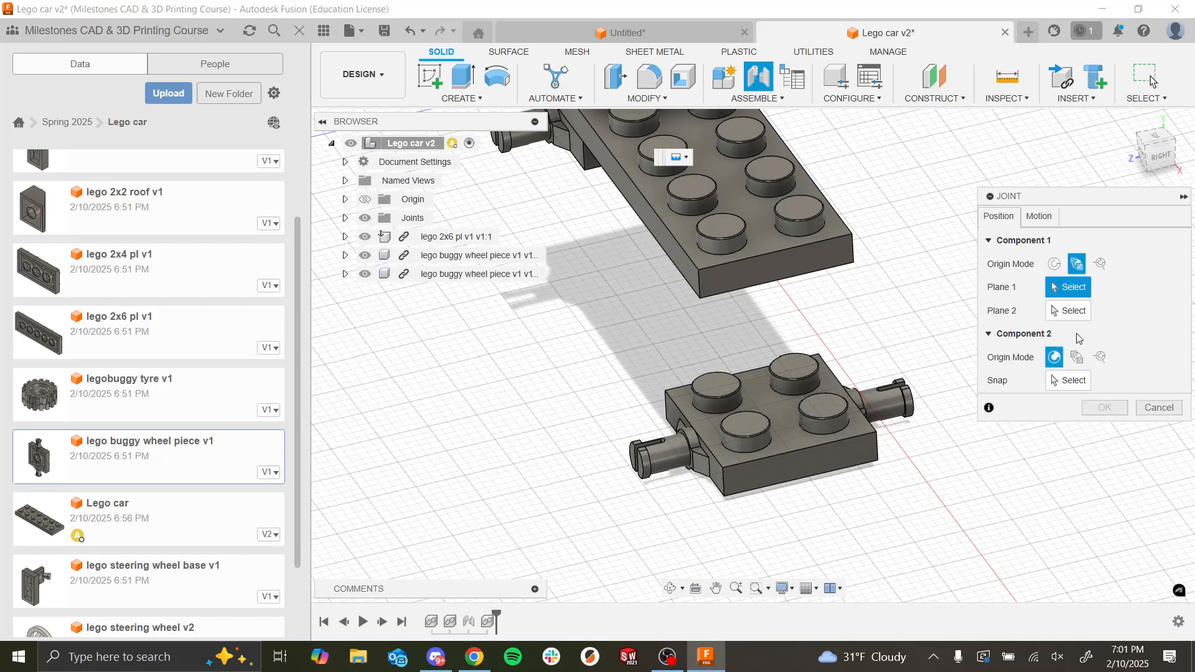
click(1076, 357)
click(1058, 291)
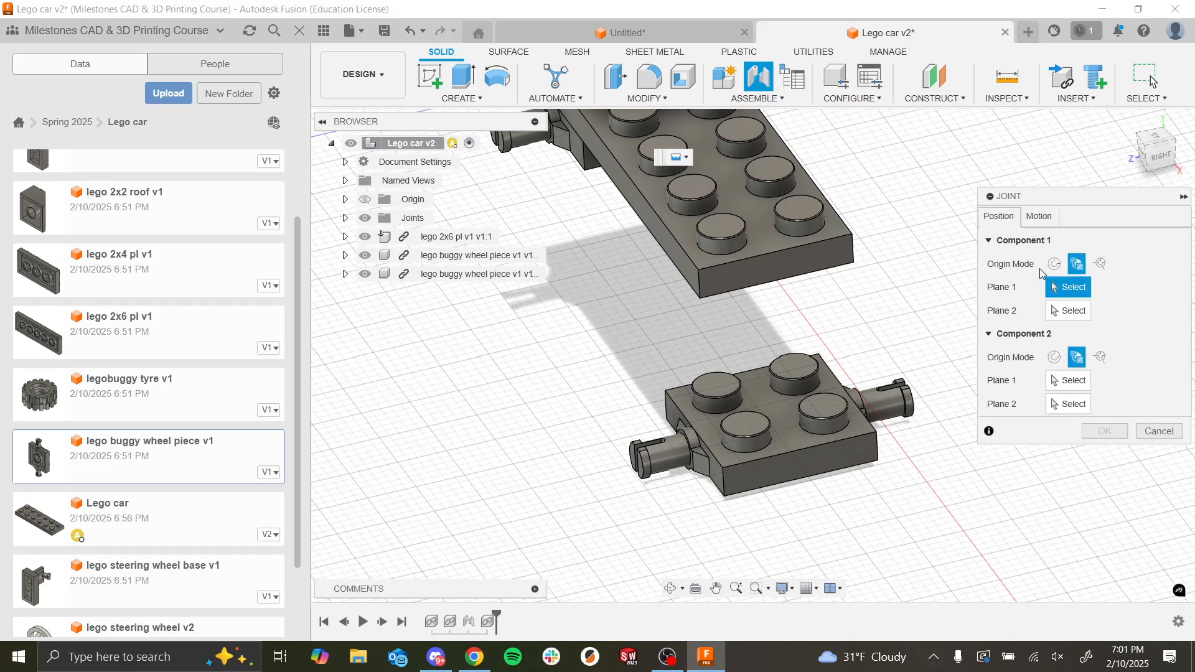
Step: Define the joint origin at the 2x6 plate's free end from its end and long side faces, snapping to their bottom corner
click(707, 258)
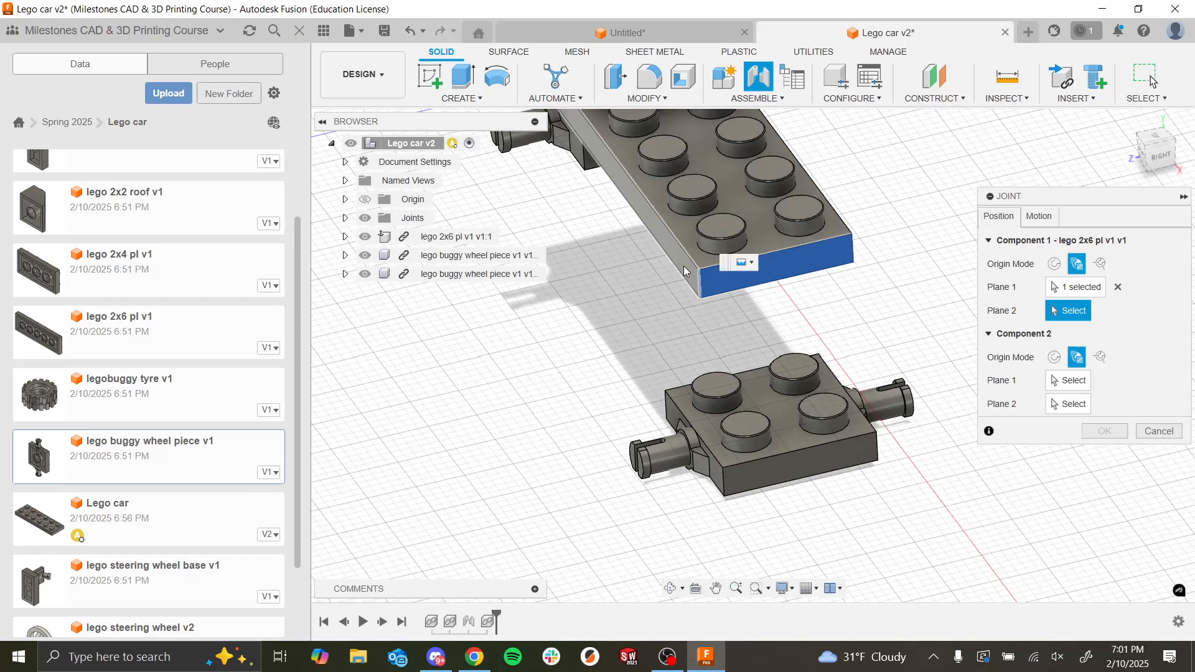
click(702, 273)
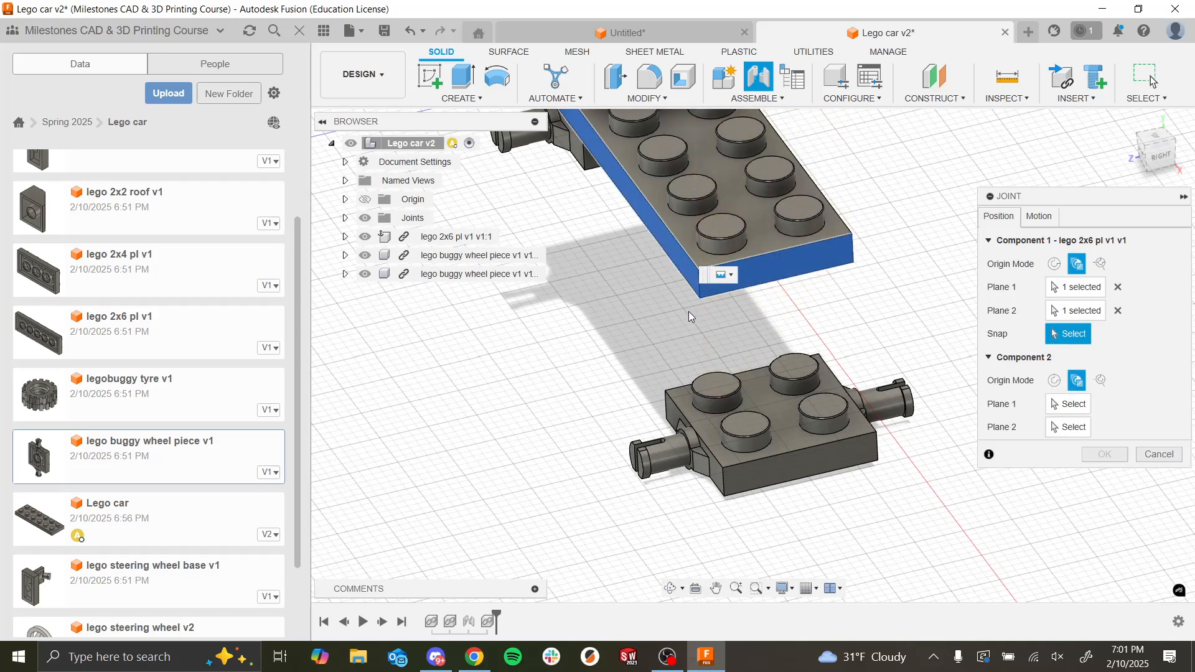
shift+middle_drag(688, 311, 671, 564)
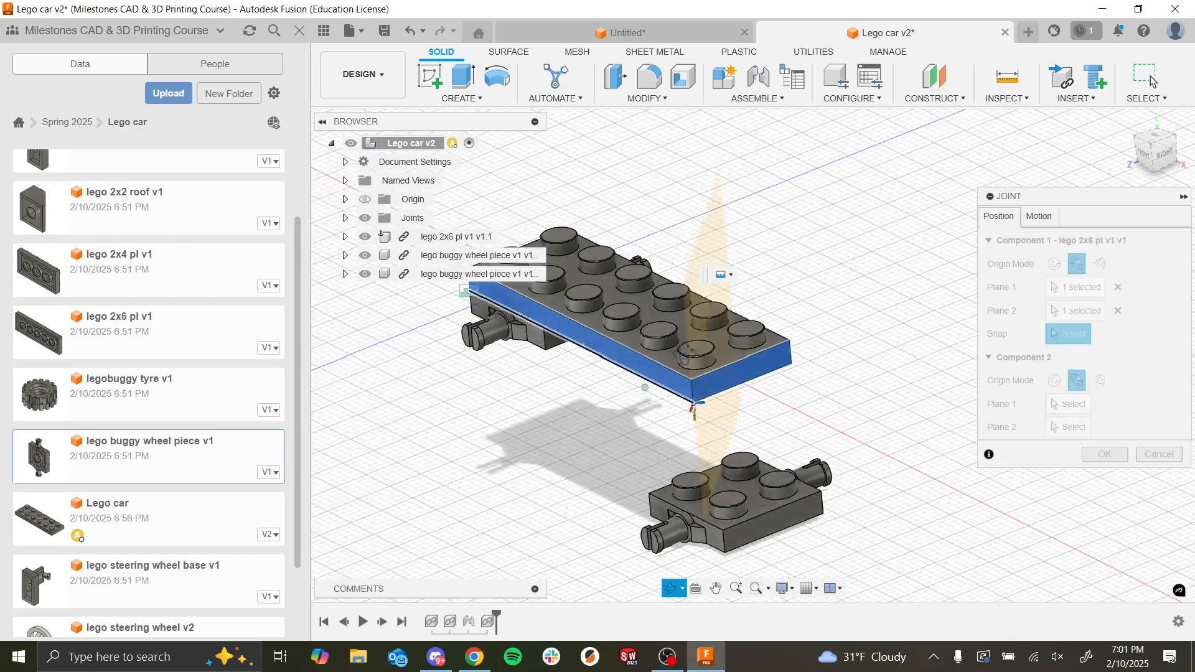
scroll(684, 436, up, 6)
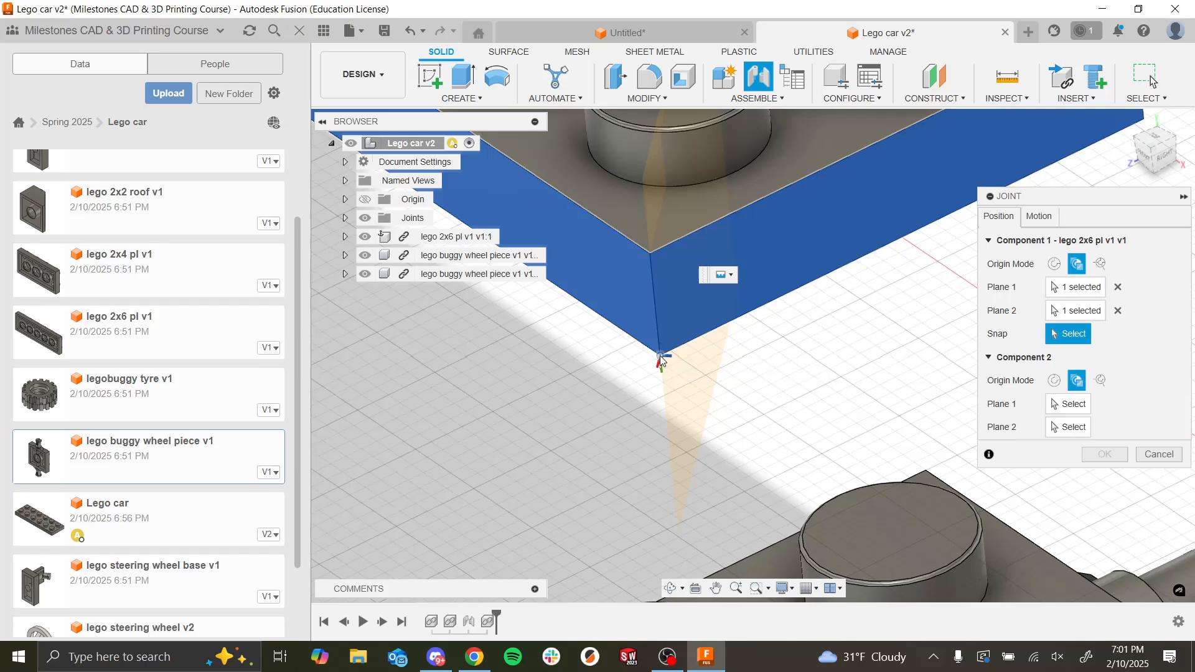
click(661, 361)
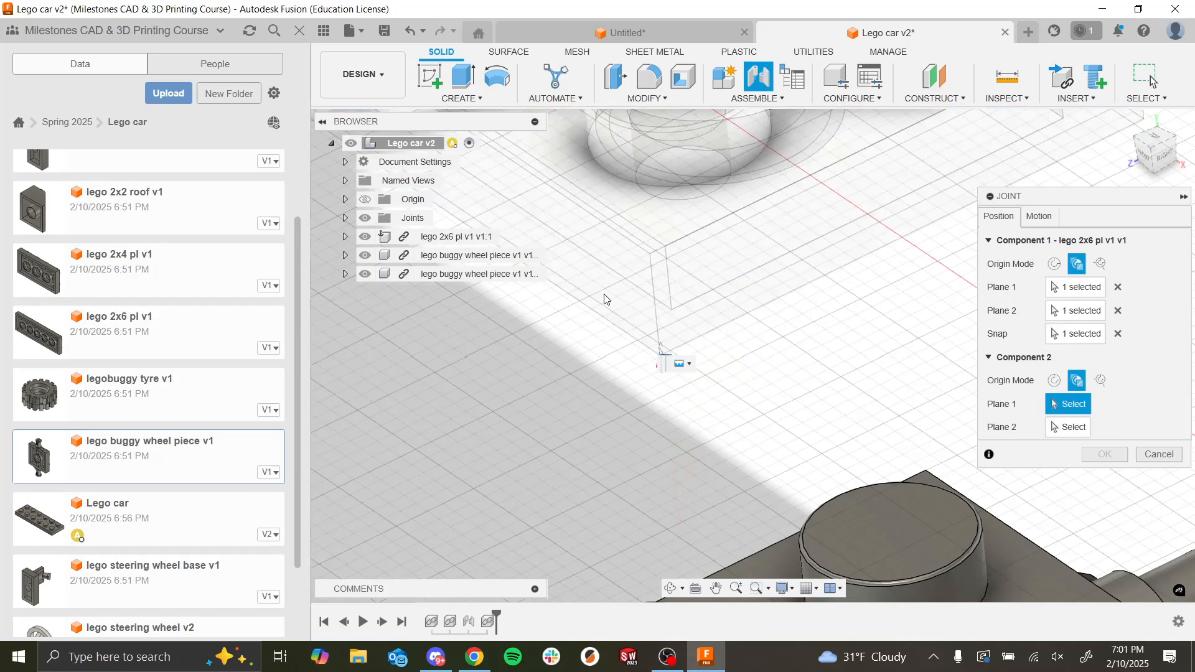
Step: Define the second buggy wheel piece's joint origin from its end and adjoining side faces, snapping to their top corner, and accept the joint
scroll(519, 417, down, 5)
scroll(568, 492, up, 5)
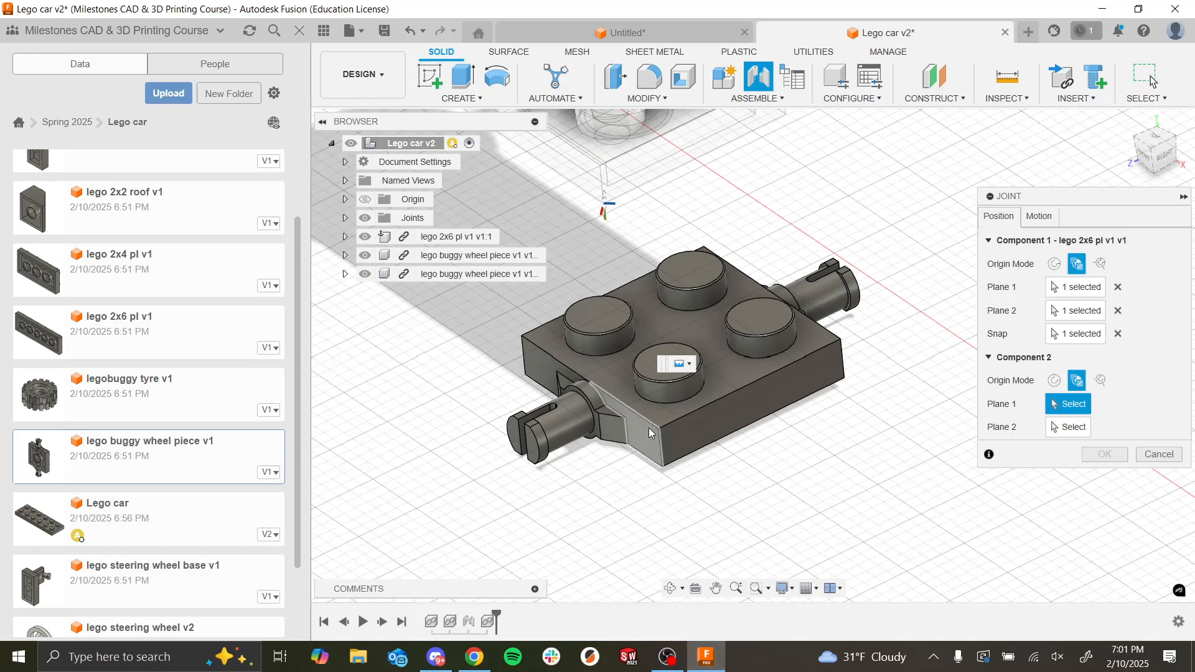
click(708, 425)
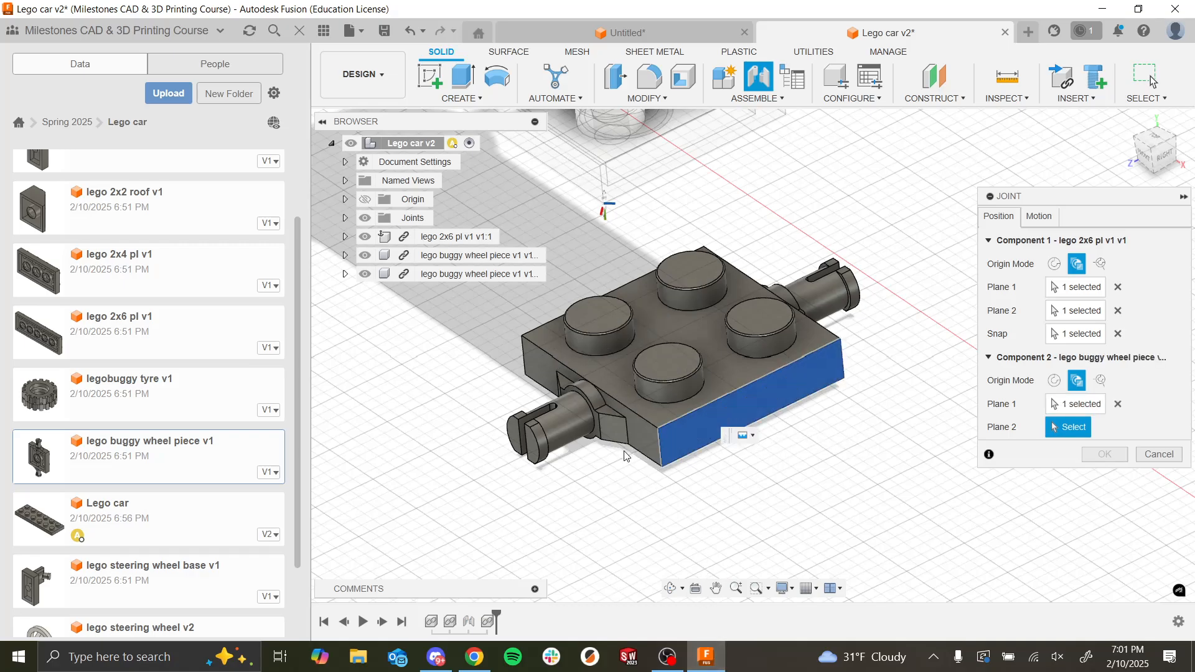
click(642, 446)
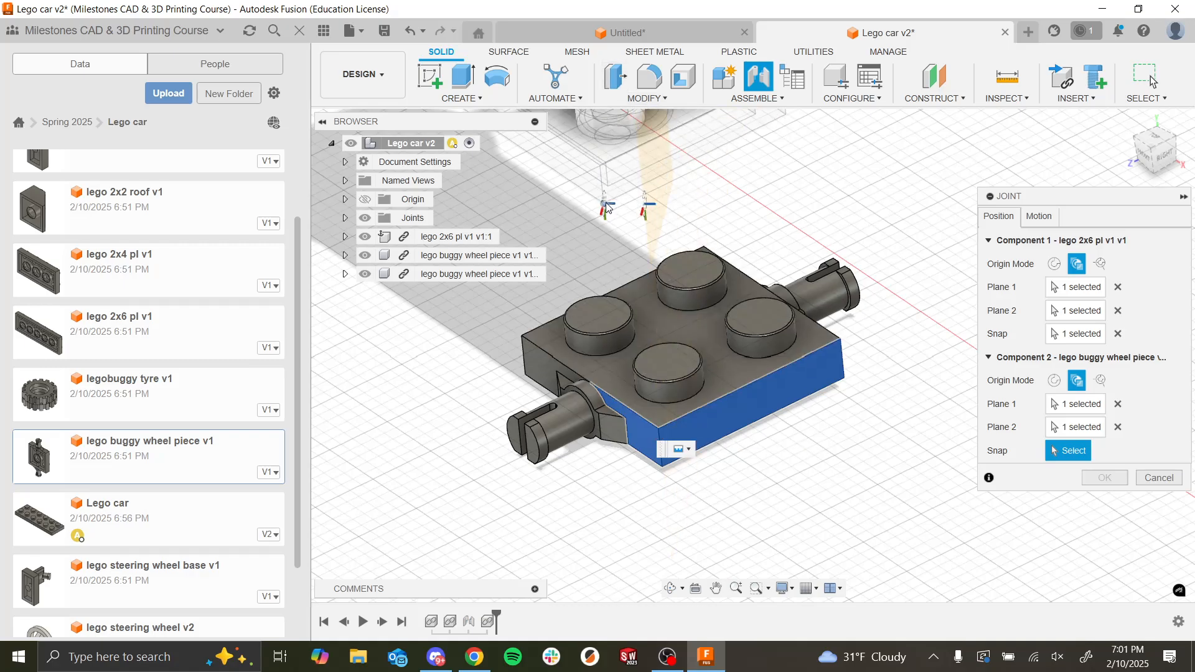
click(657, 431)
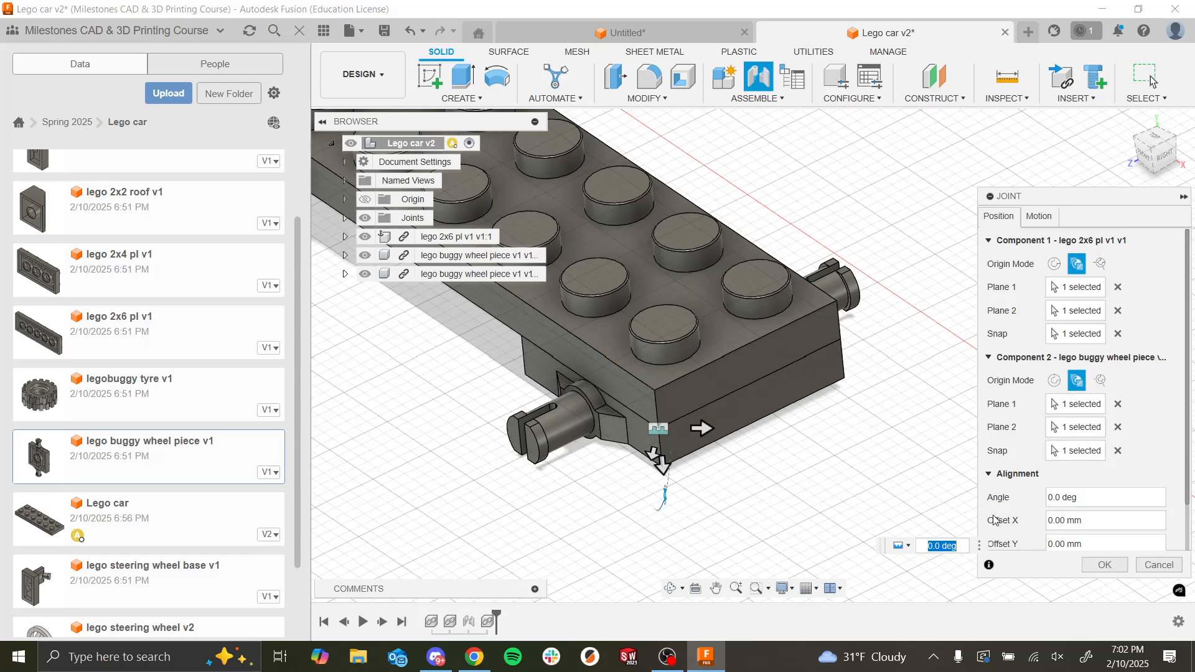
scroll(648, 288, down, 4)
scroll(653, 306, up, 3)
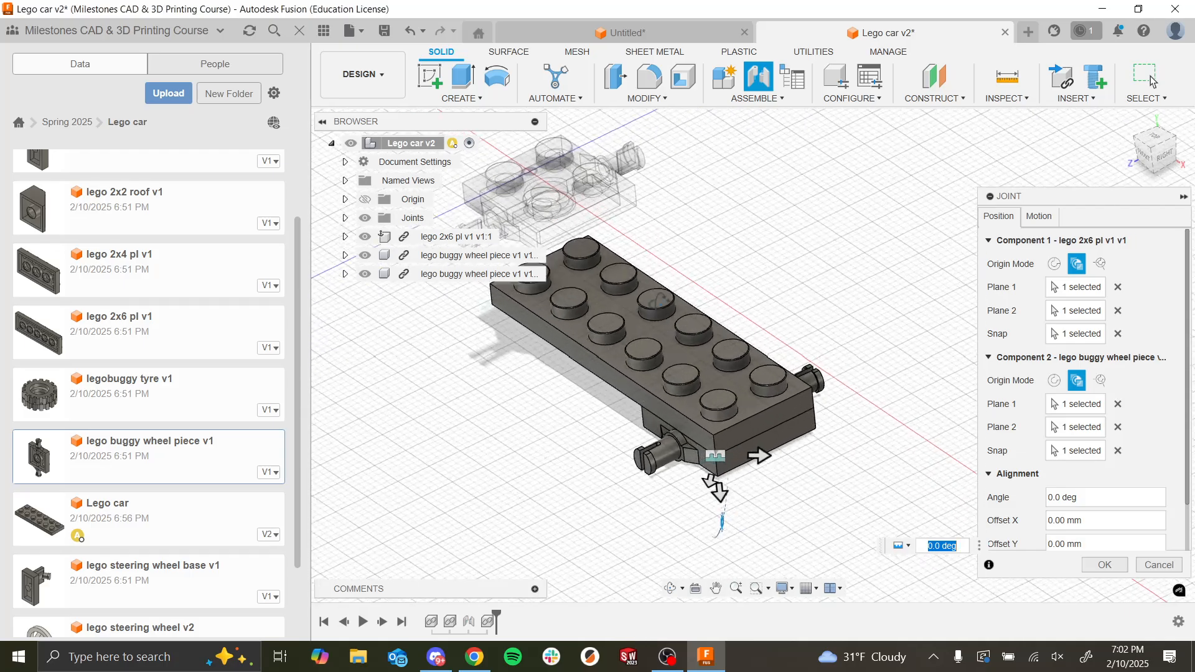
shift+middle_drag(653, 306, 686, 319)
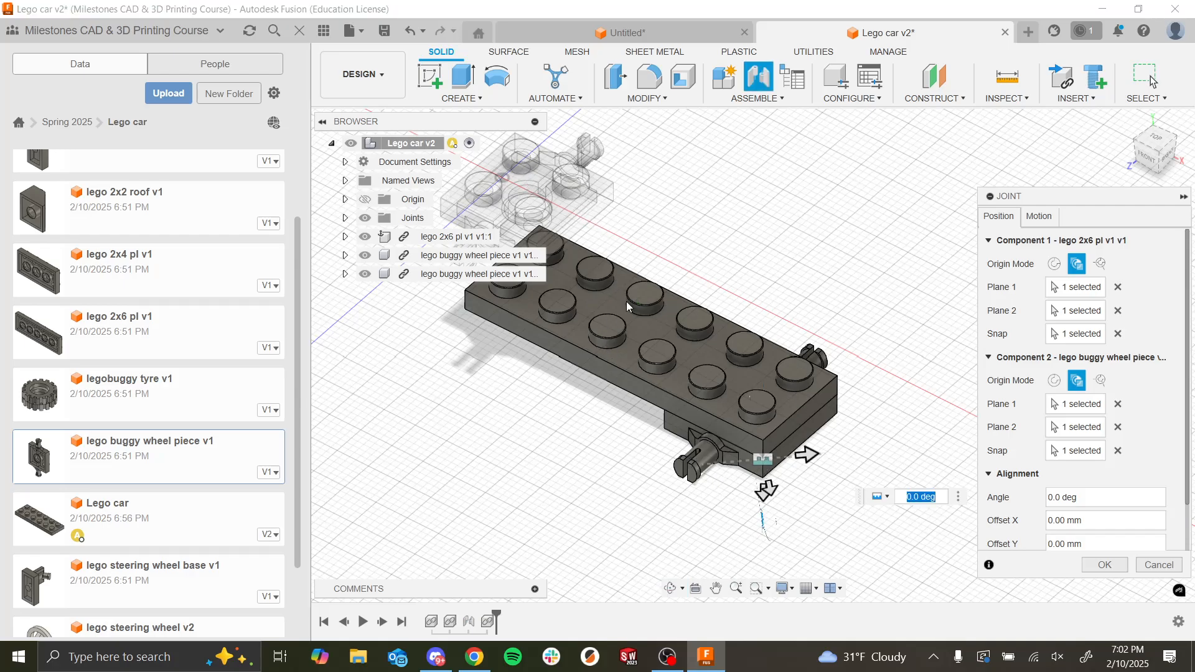
click(1105, 564)
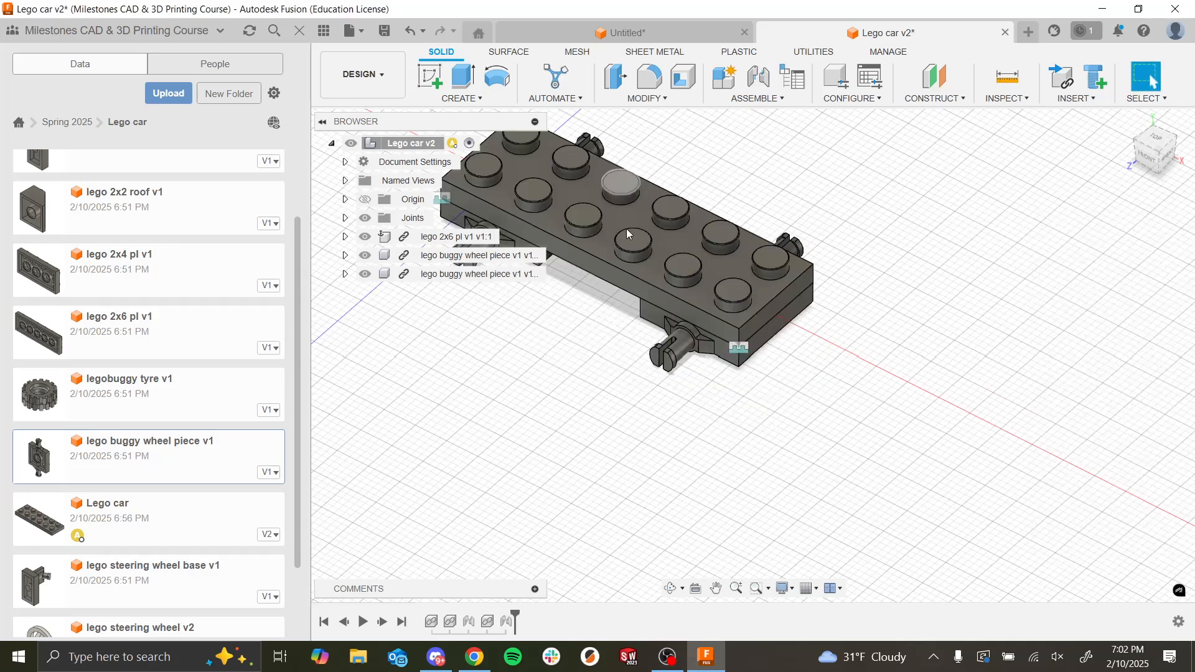
scroll(626, 234, down, 5)
scroll(643, 283, up, 5)
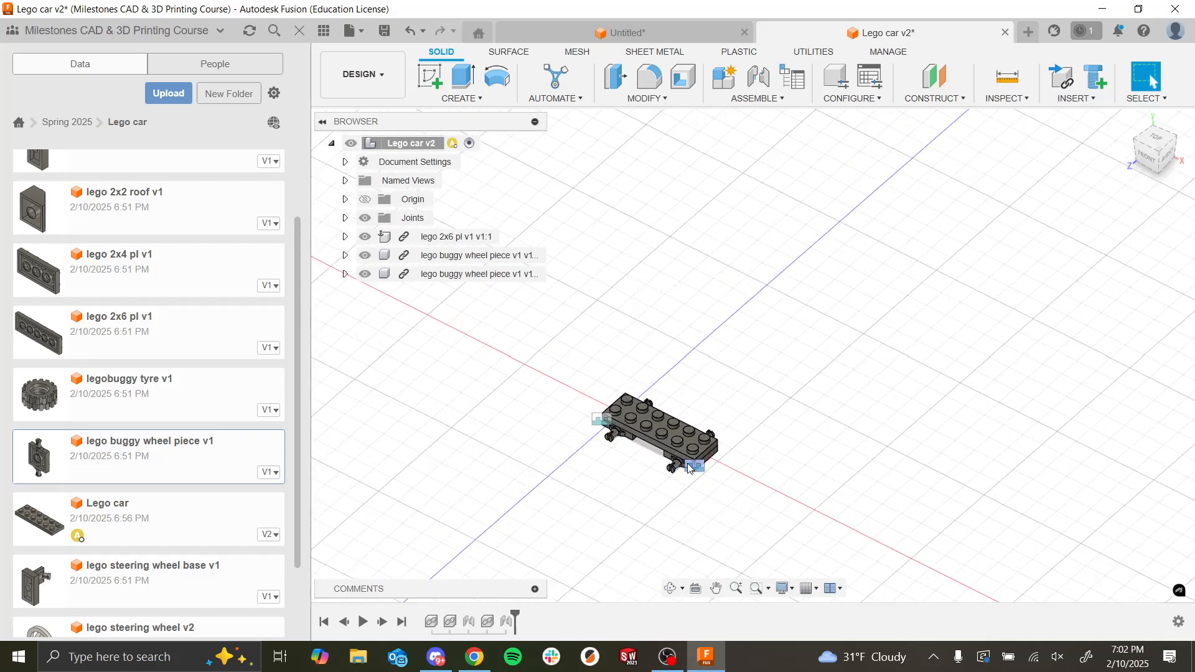
scroll(636, 452, down, 5)
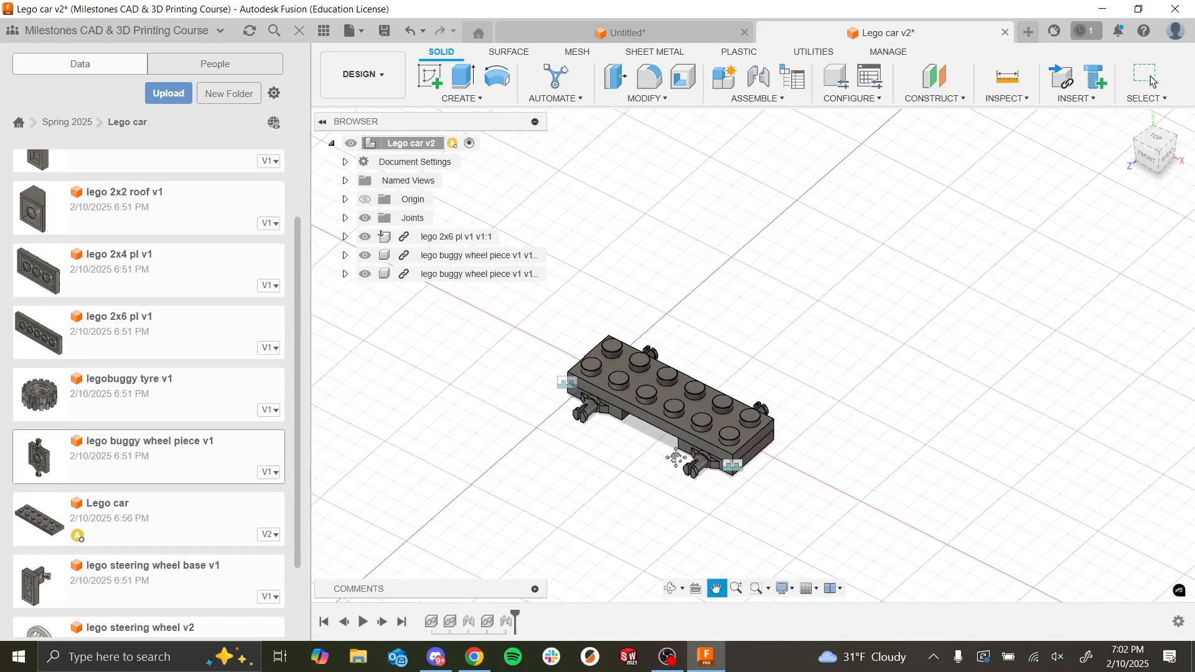
scroll(716, 399, up, 5)
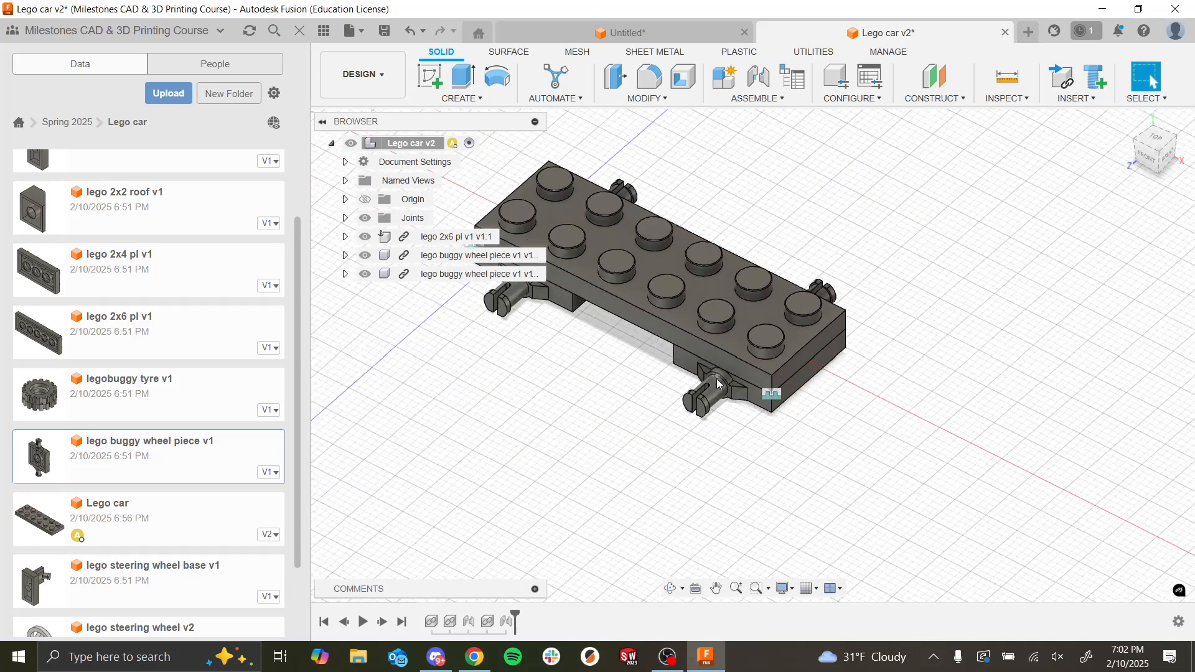
shift+middle_drag(711, 381, 687, 291)
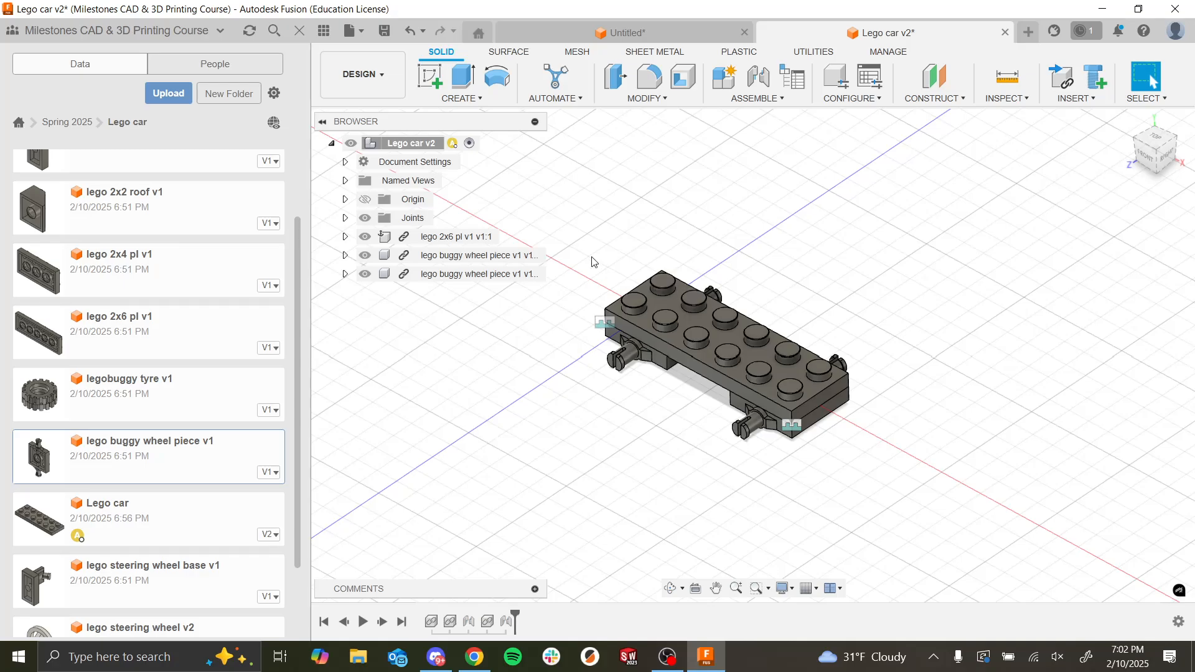
Step: Switch to the Google Slides lecture deck to examine the Assignment 8 Lego car reference picture, and return to Fusion
key(alt+Tab)
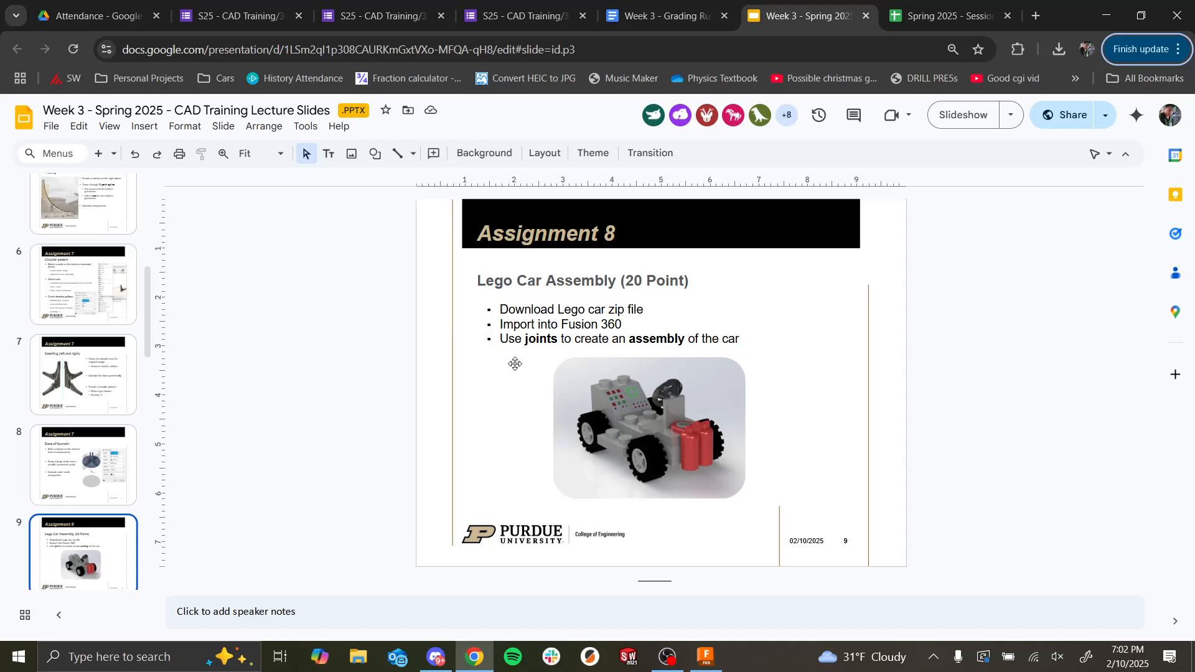
scroll(623, 415, down, 1)
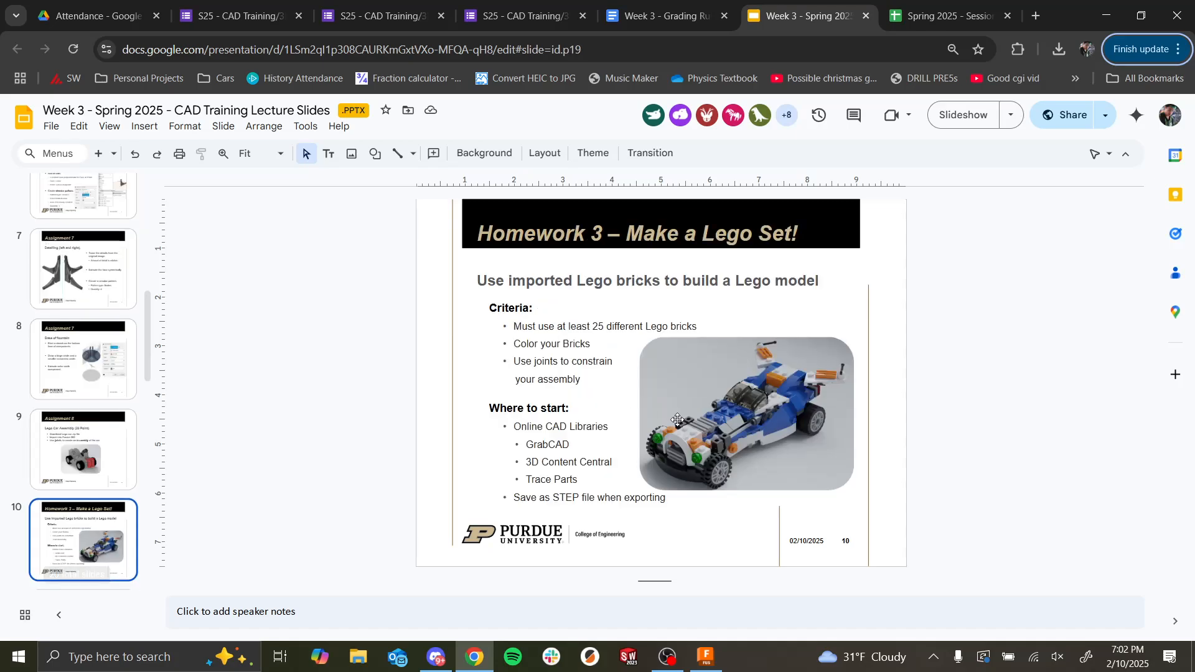
scroll(629, 414, up, 1)
key(alt+Tab)
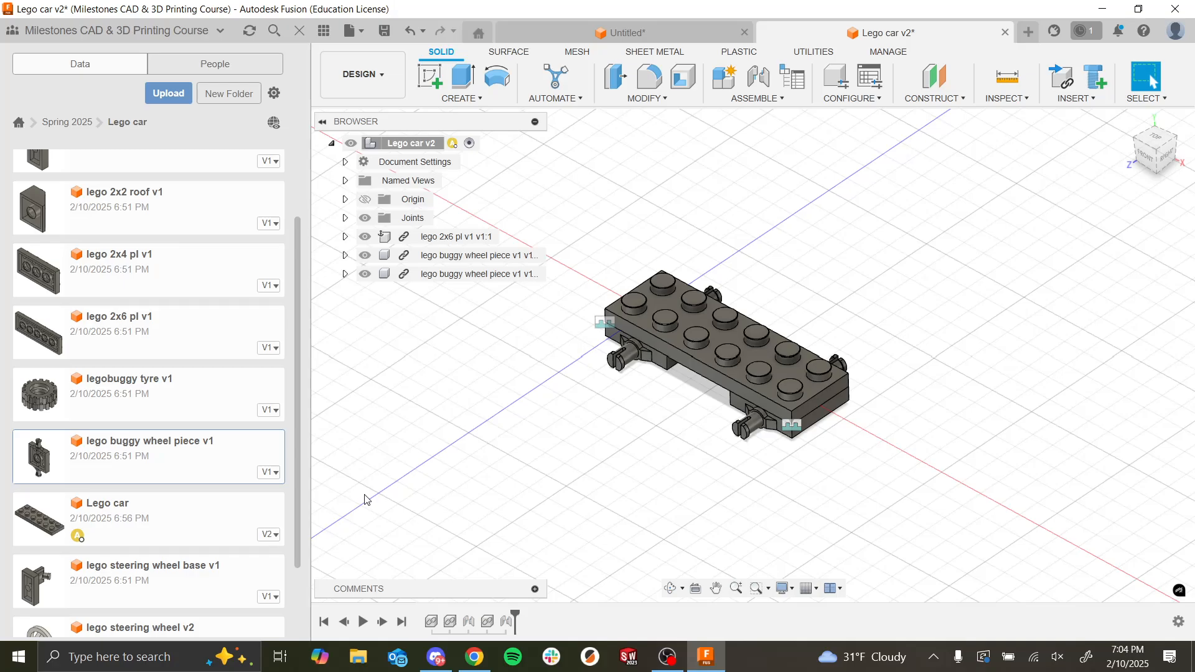
key(alt+Tab)
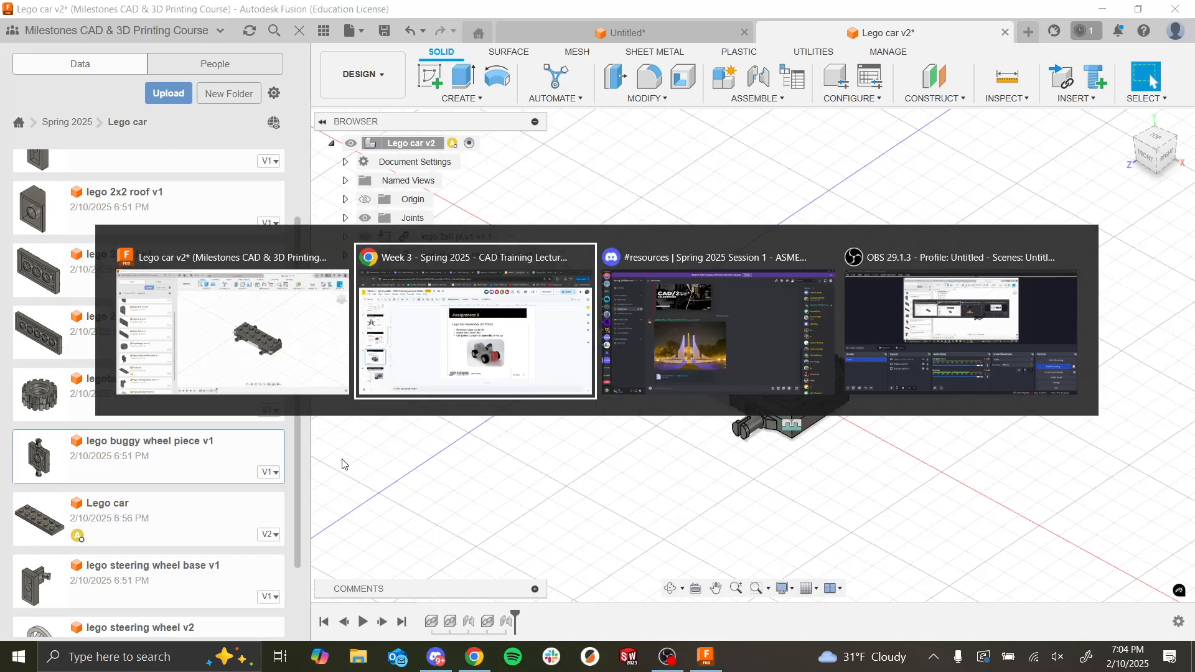
click(556, 366)
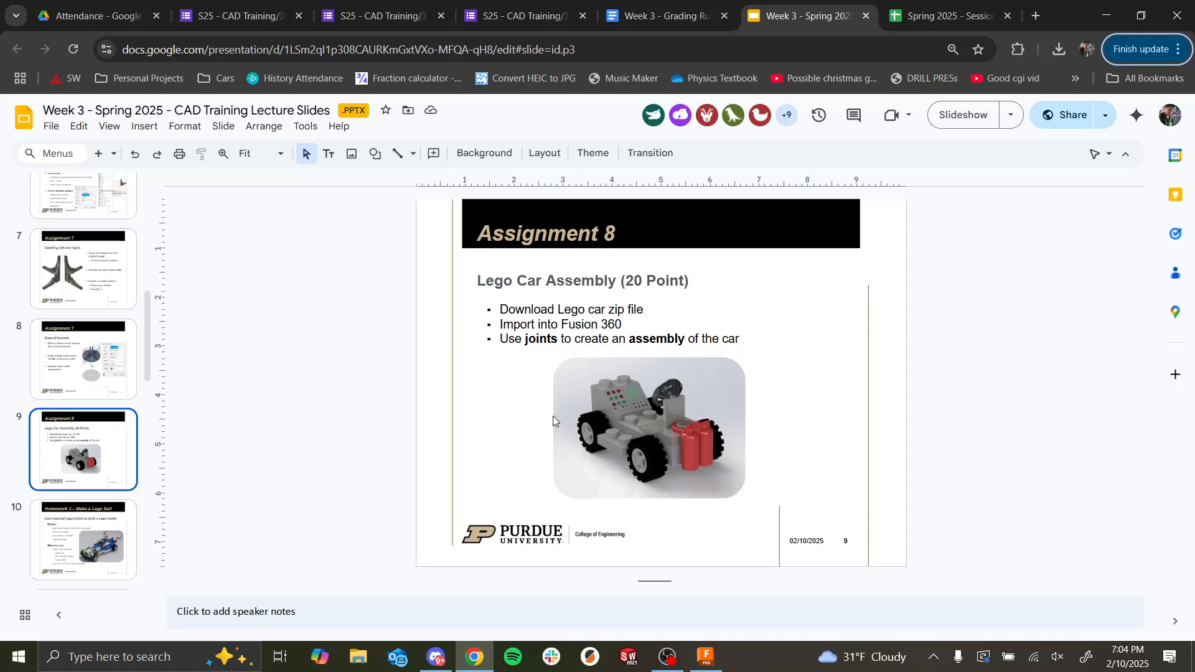
key(alt+Tab)
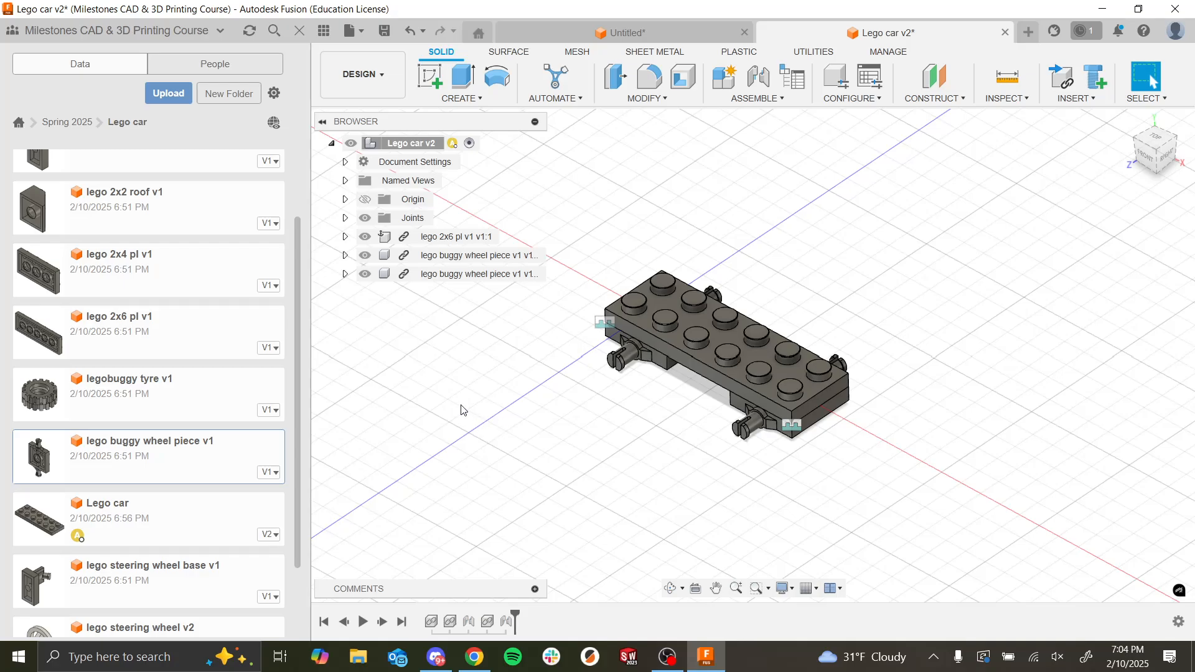
Step: Create a new design and save it as Wheel Sub Assem in the Lego car folder
click(1028, 32)
key(ctrl+s)
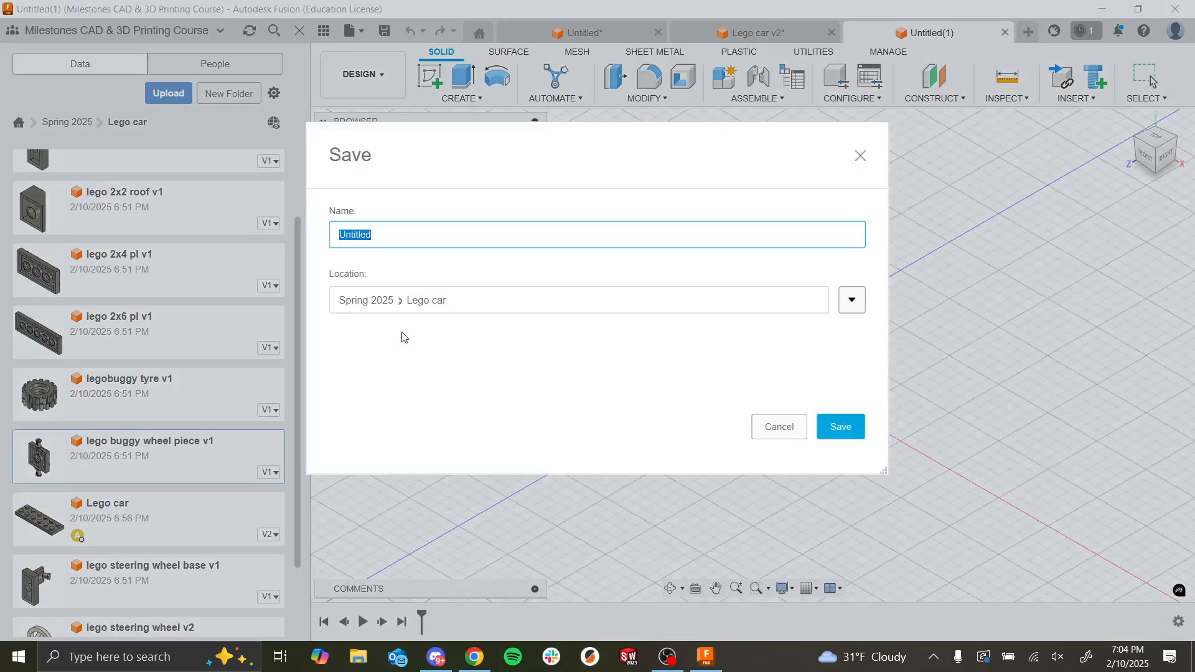
text(Wheel Sub Assem)
key(Return)
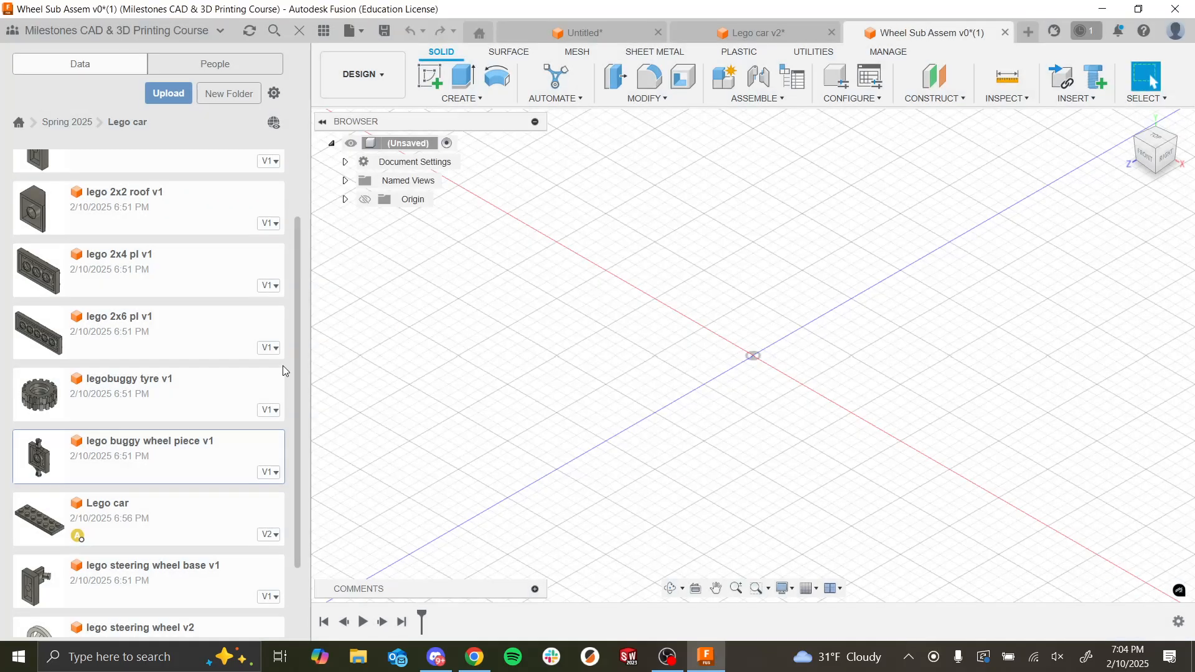
Step: Insert the buggy wheel centre part at its default position, grounded to the parent
scroll(233, 372, down, 2)
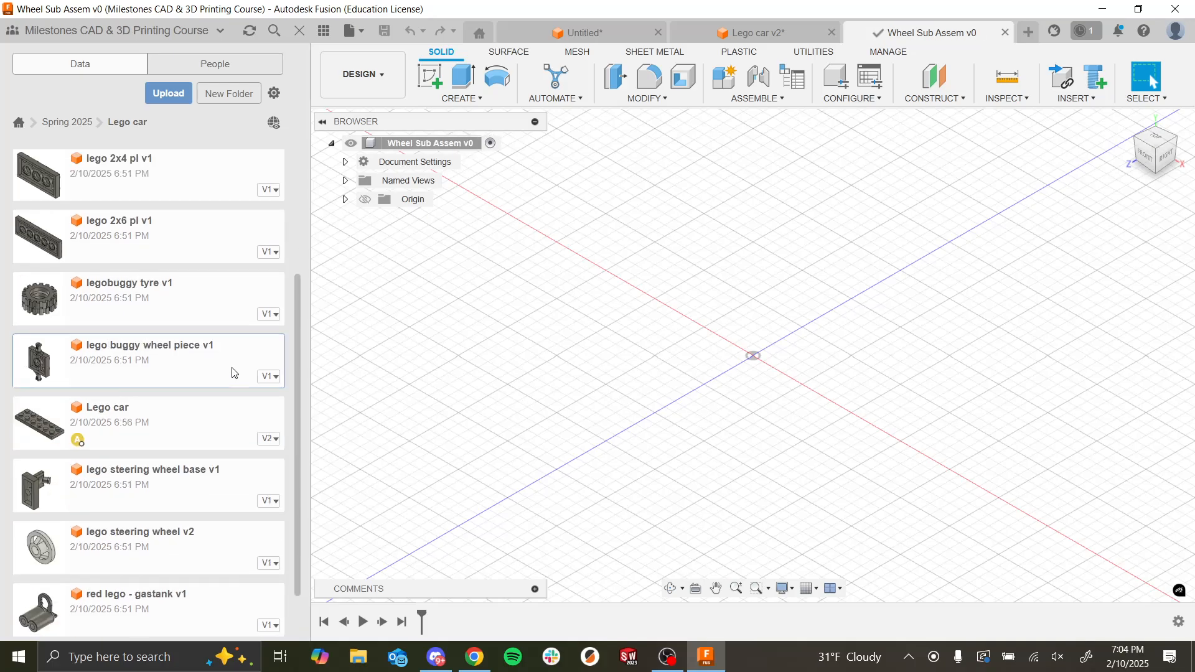
scroll(173, 509, up, 4)
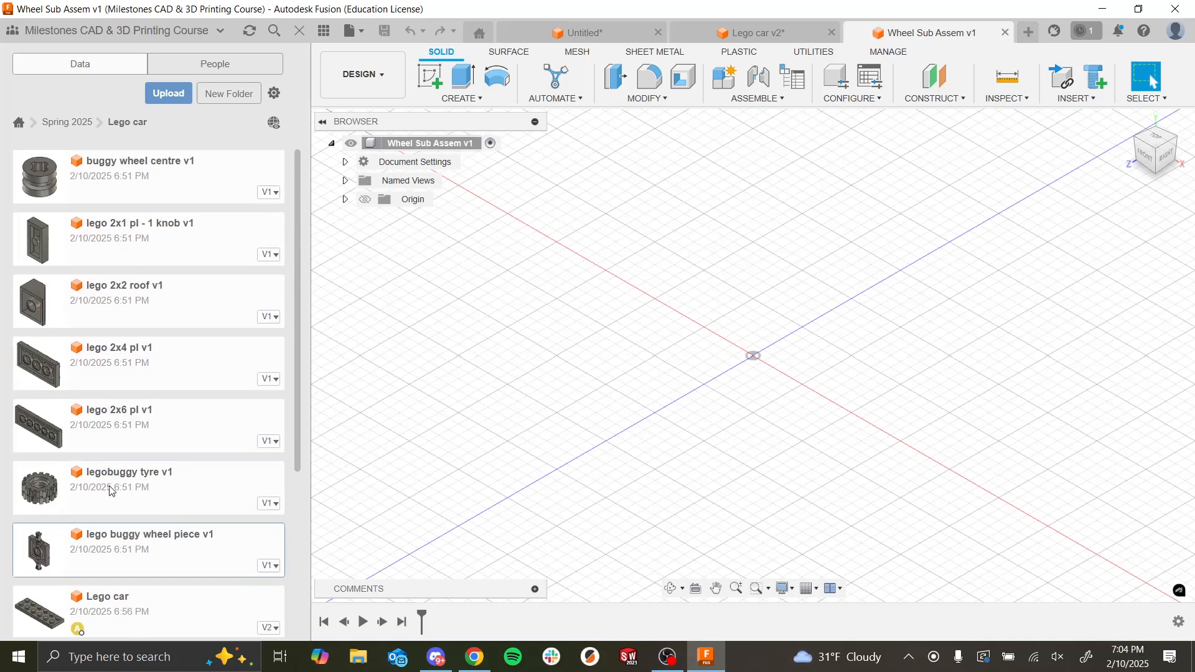
drag(107, 169, 743, 336)
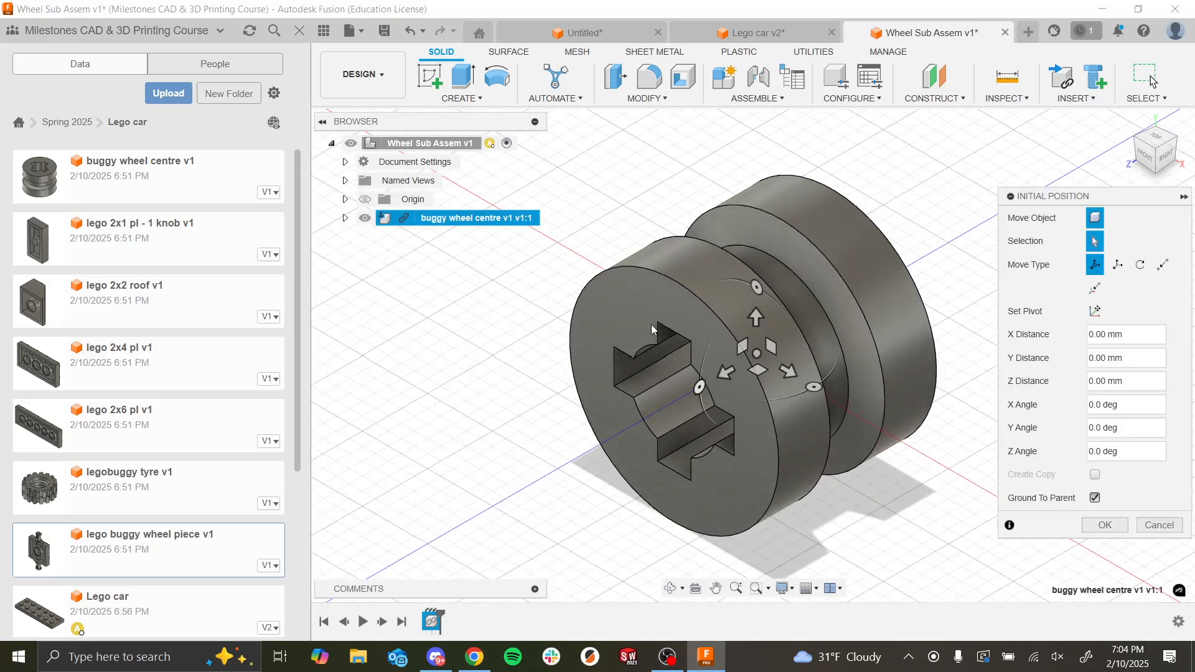
click(1105, 525)
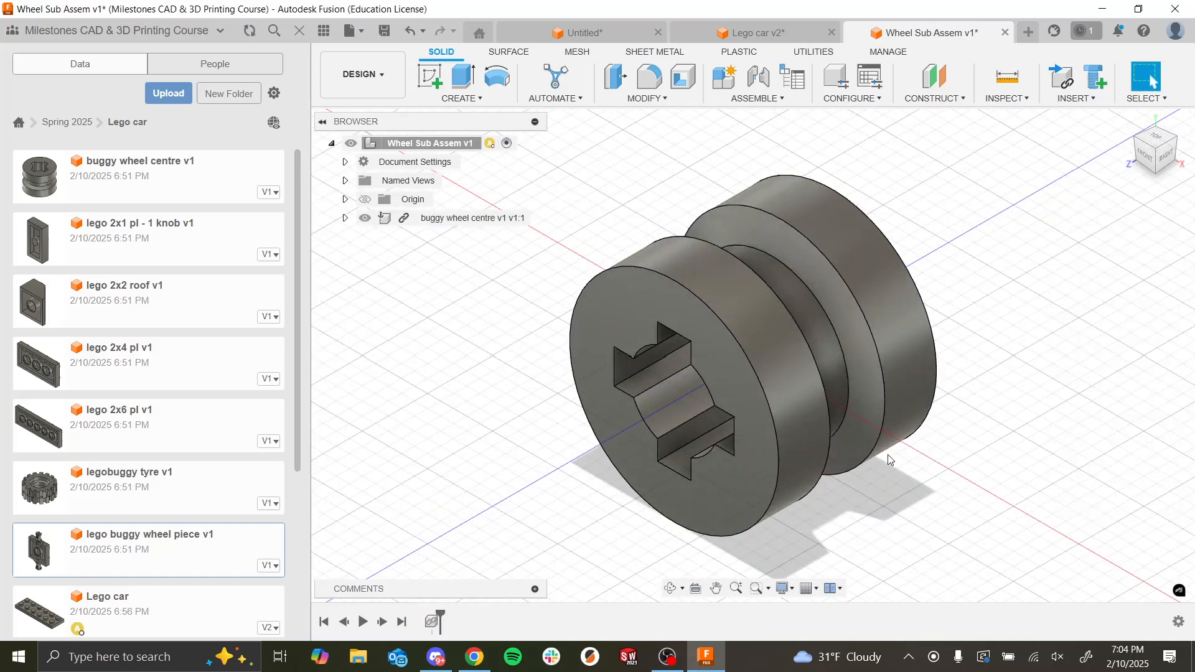
Step: Insert the legobuggy tyre part with a Z distance of -12 mm so it sits clear of the wheel centre
shift+middle_drag(887, 454, 544, 383)
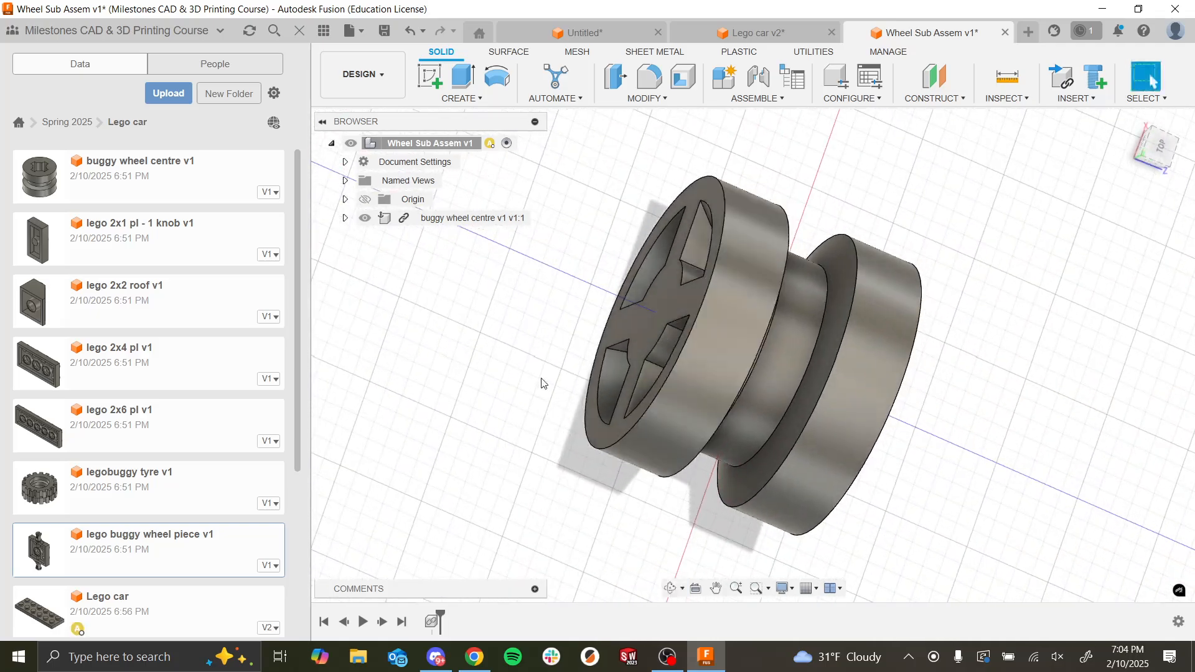
drag(482, 439, 555, 403)
scroll(587, 354, down, 5)
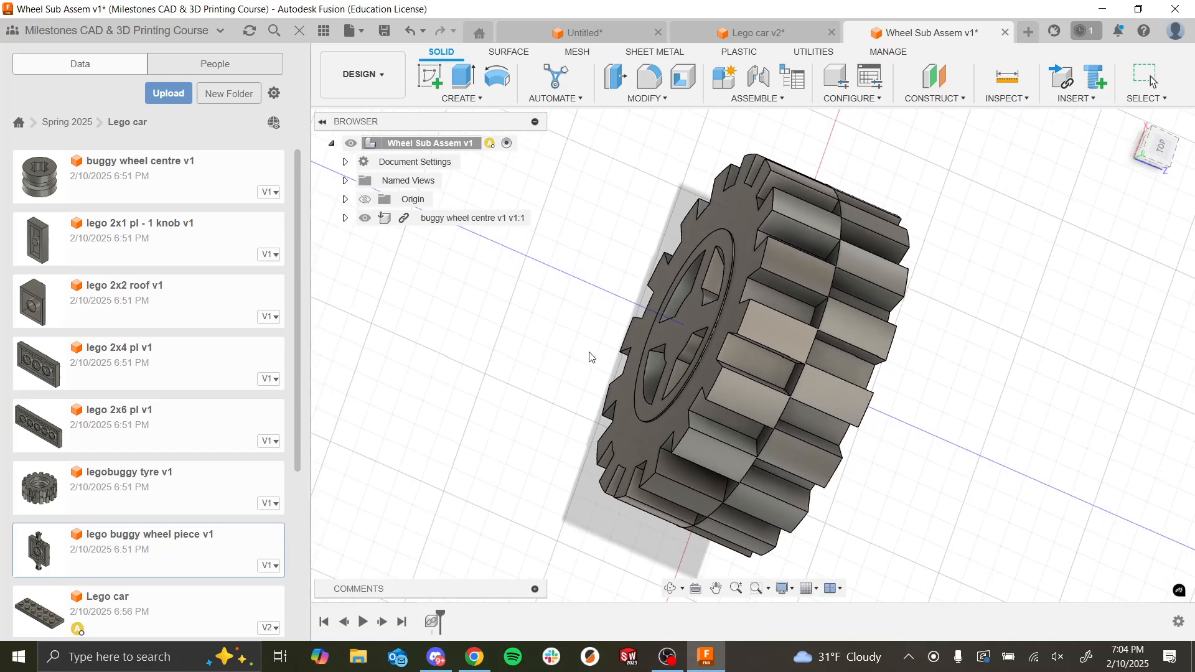
shift+middle_drag(589, 358, 674, 346)
drag(720, 361, 551, 322)
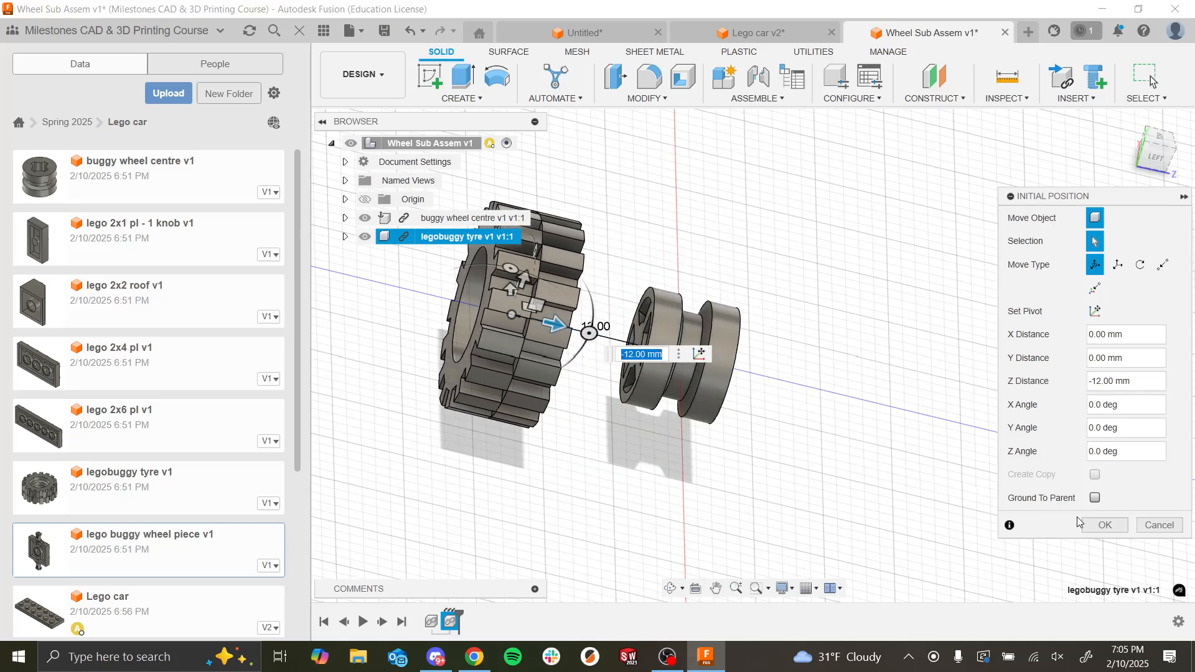
click(1104, 525)
Step: Try a Joint between the wheel centre's outer rim circle and the circular edge of the tyre's hole
scroll(768, 353, down, 5)
shift+middle_drag(768, 352, 809, 380)
scroll(809, 381, up, 5)
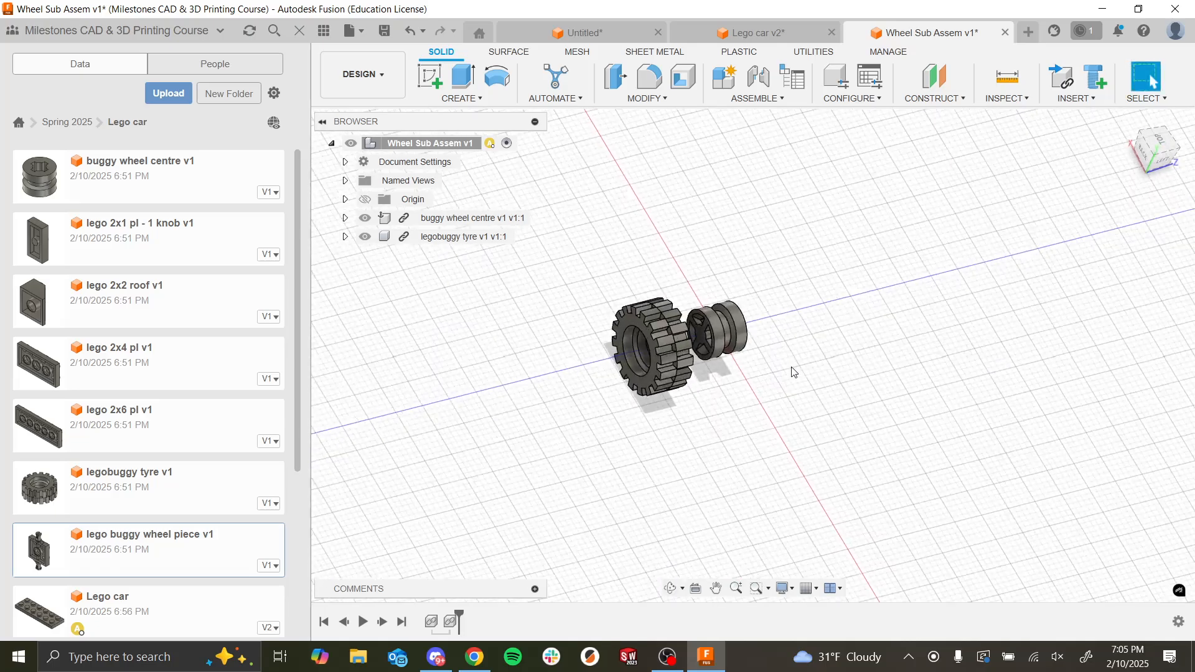
mouse_move(631, 280)
shift+middle_down()
mouse_move(616, 277)
mouse_move(630, 272)
shift+middle_up()
click(767, 87)
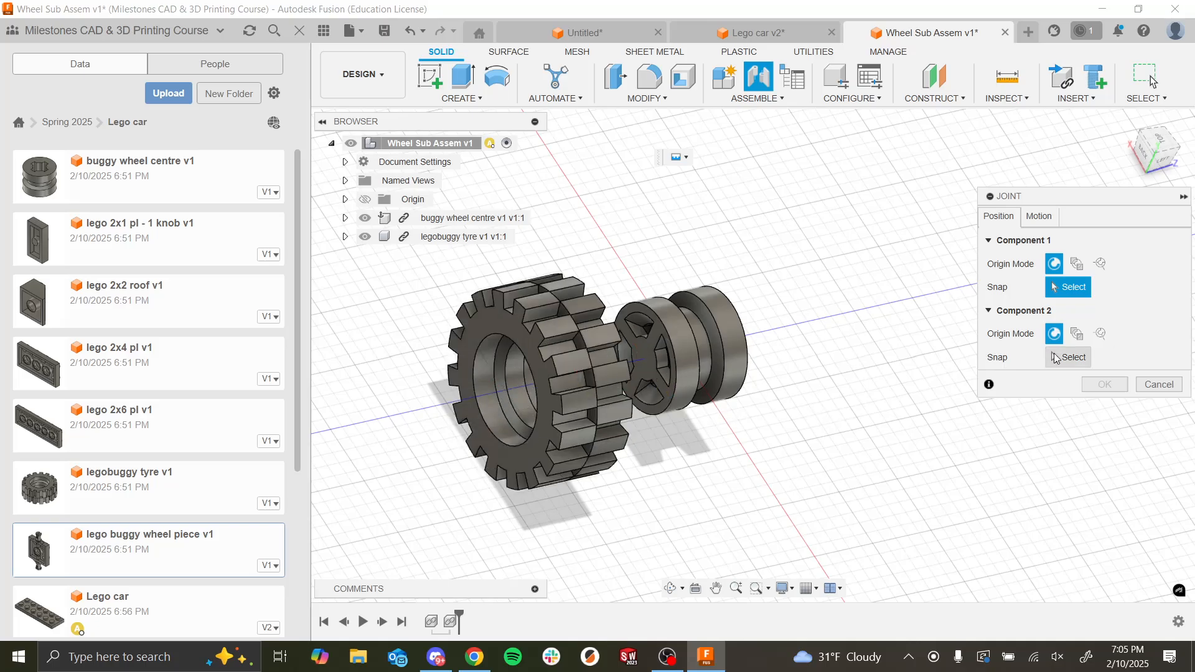
click(676, 387)
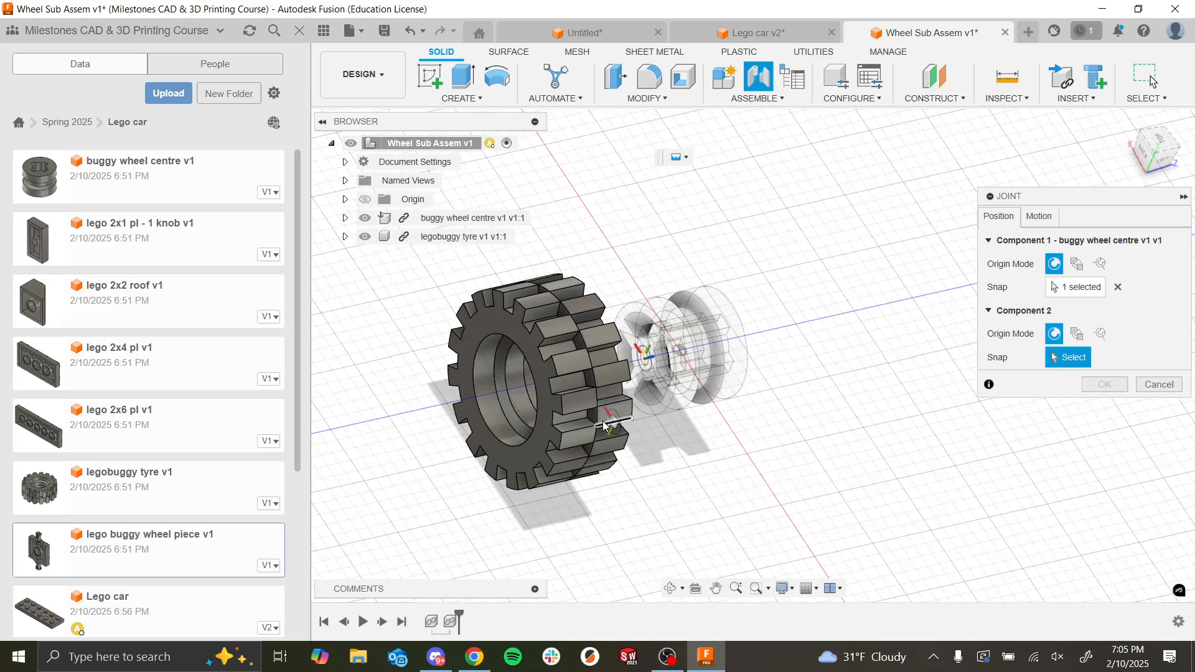
click(528, 442)
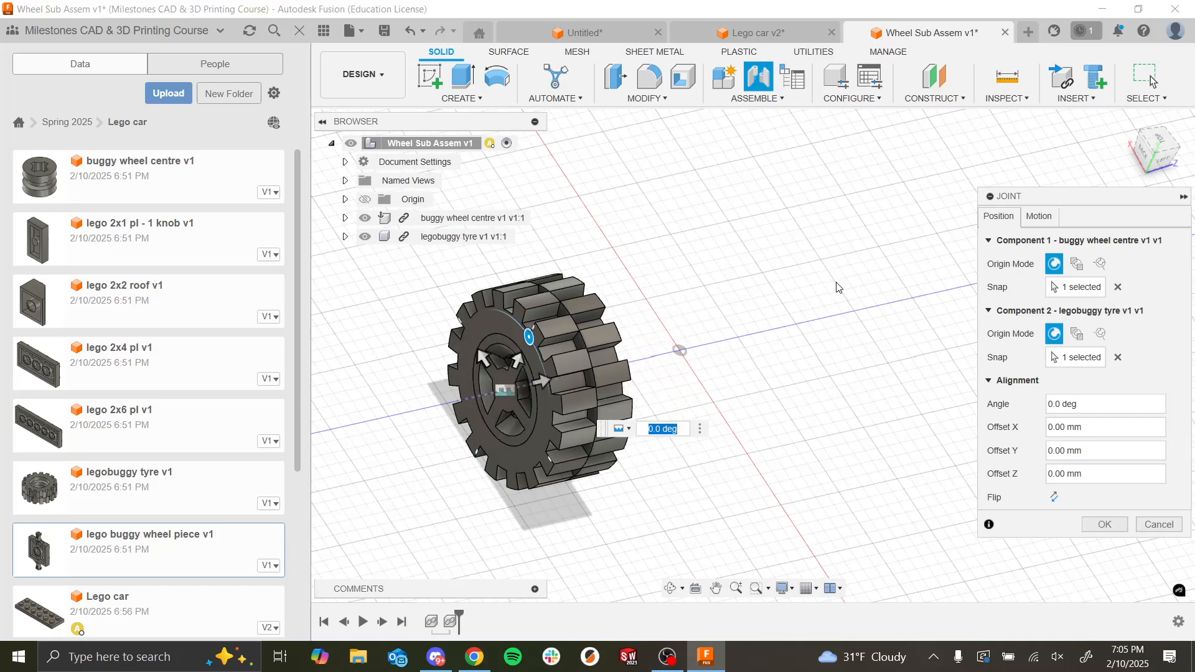
click(1111, 524)
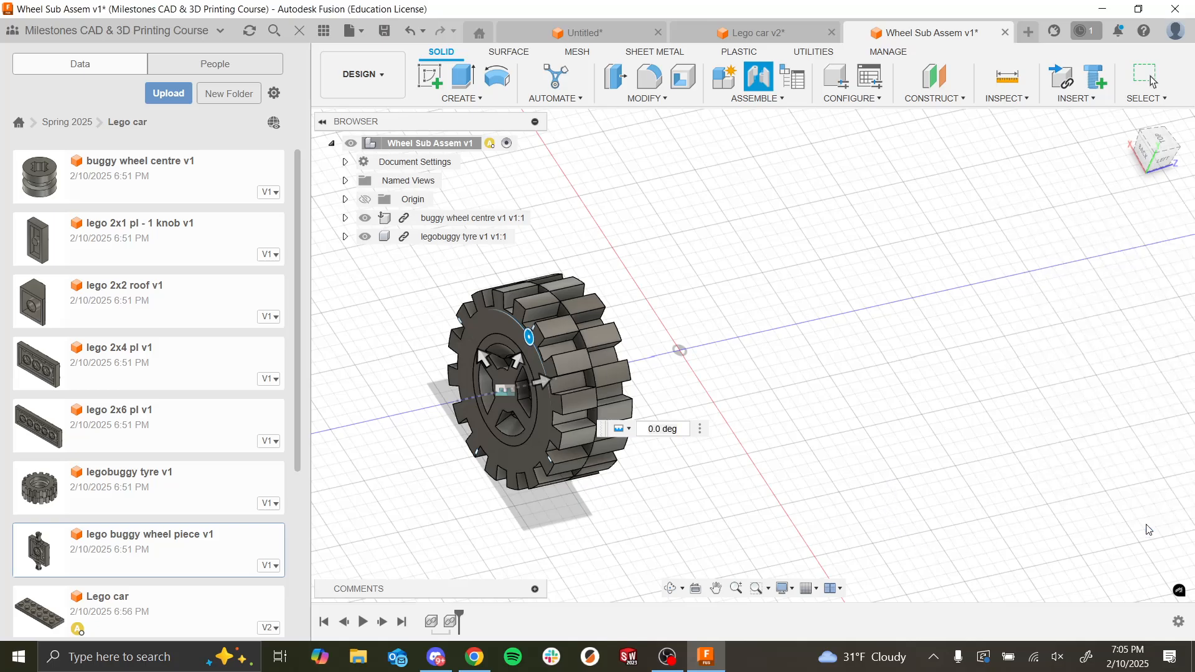
Step: Joint the buggy wheel centre's near rim circle to the tyre's near hole edge with zero angle and offsets
click(758, 78)
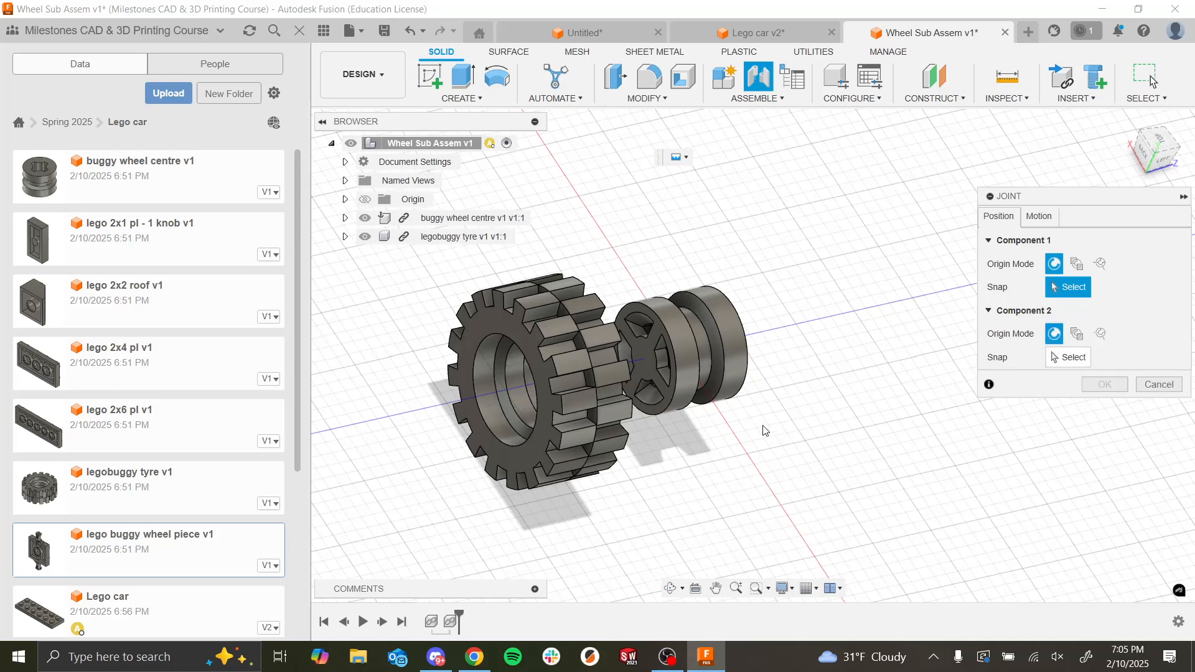
click(676, 389)
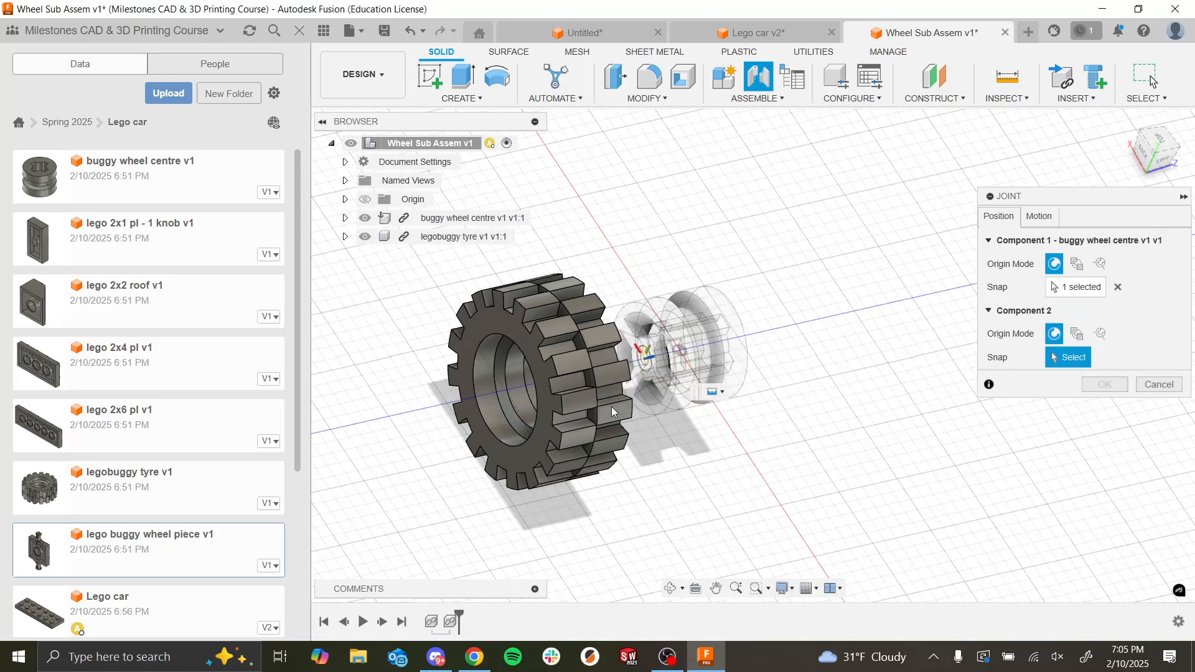
click(513, 447)
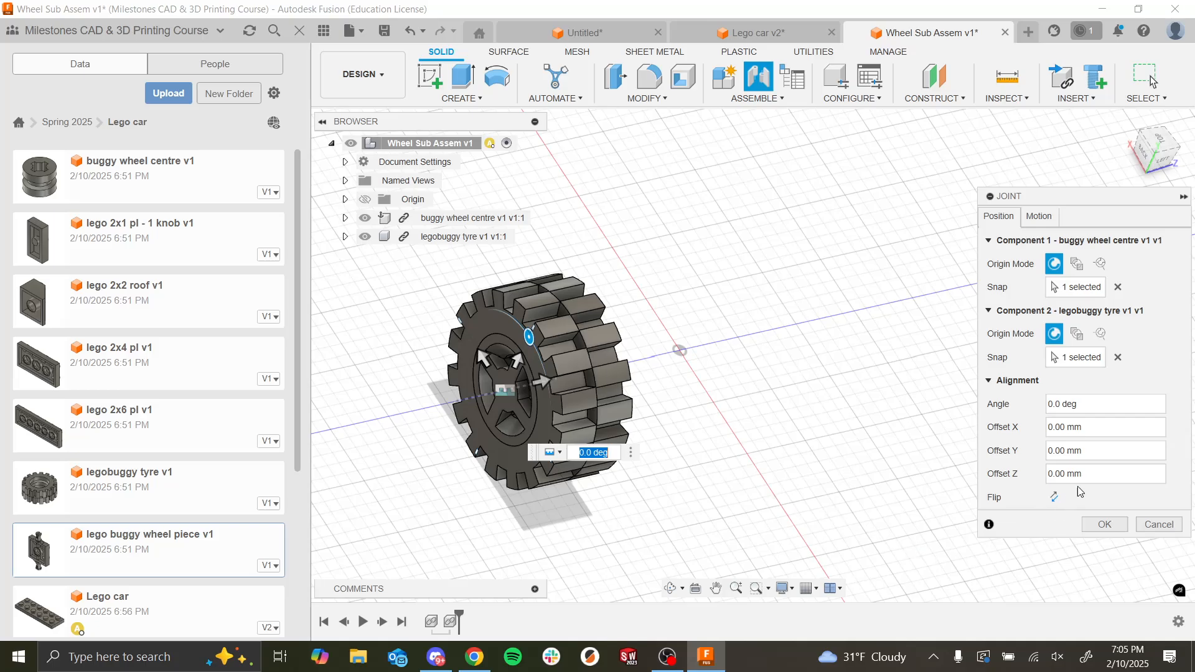
click(1106, 526)
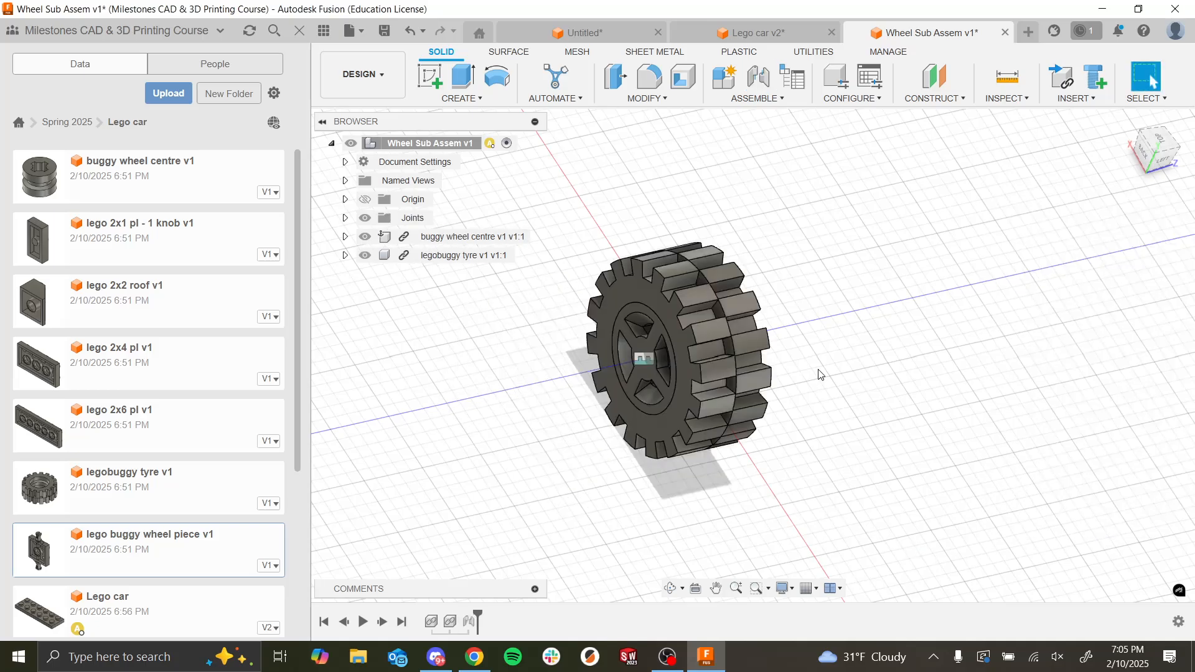
Step: Save the Wheel Sub Assem design and switch to the Lego car design
shift+middle_drag(820, 374, 846, 370)
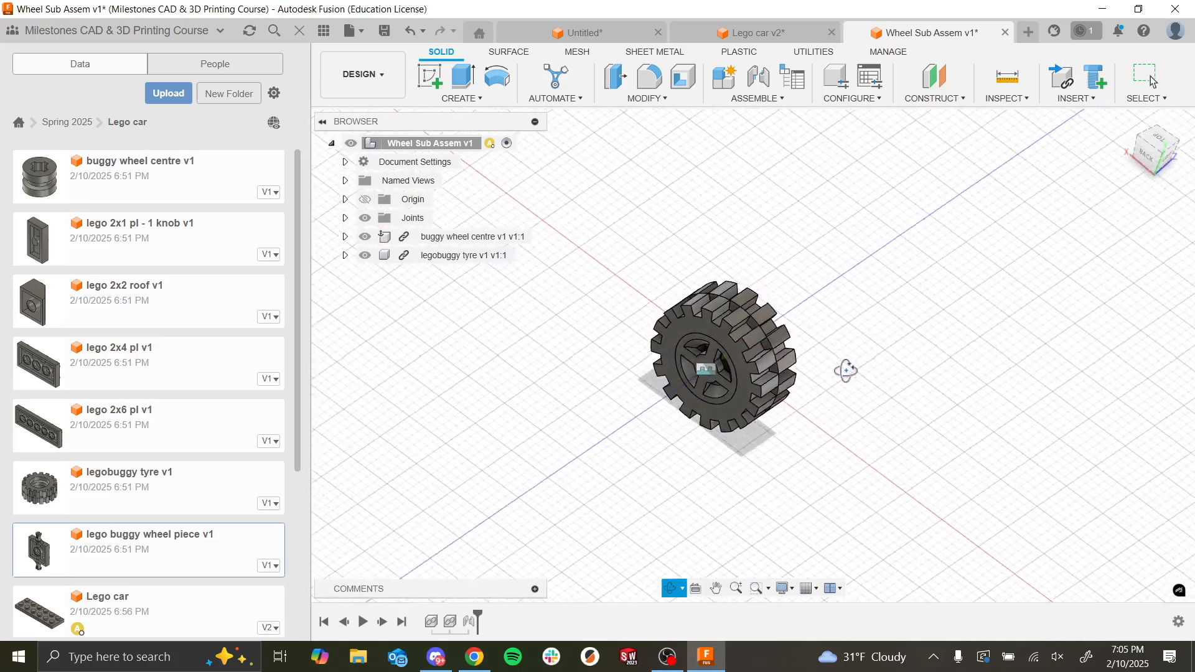
key(ctrl+s)
key(Return)
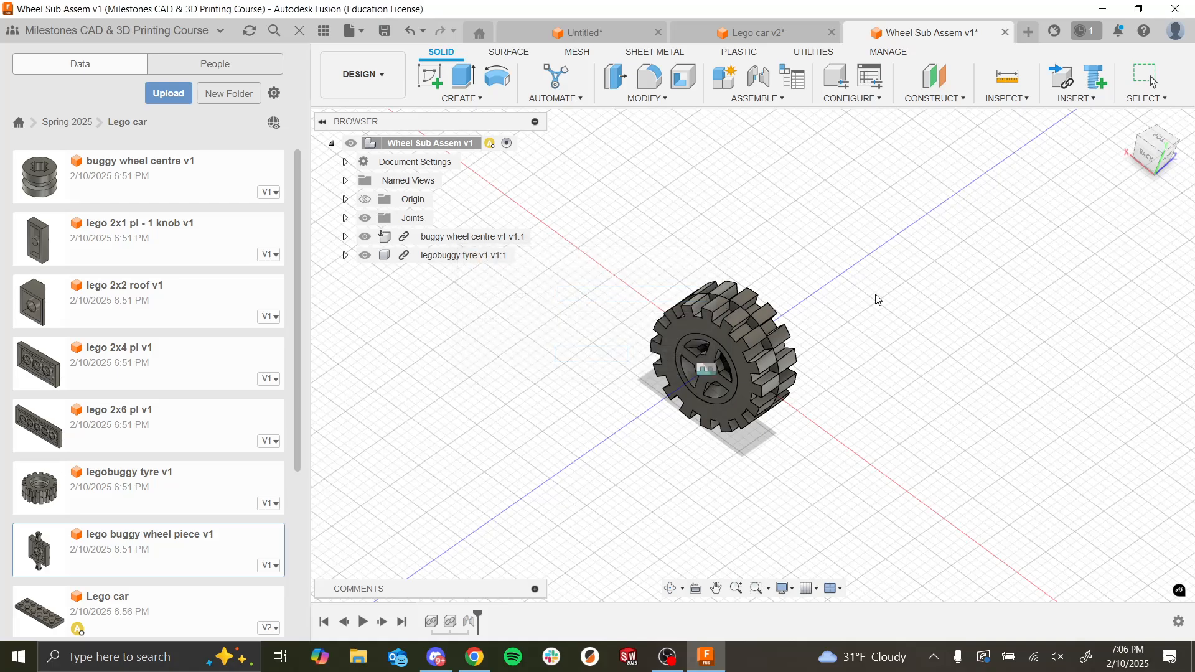
click(748, 34)
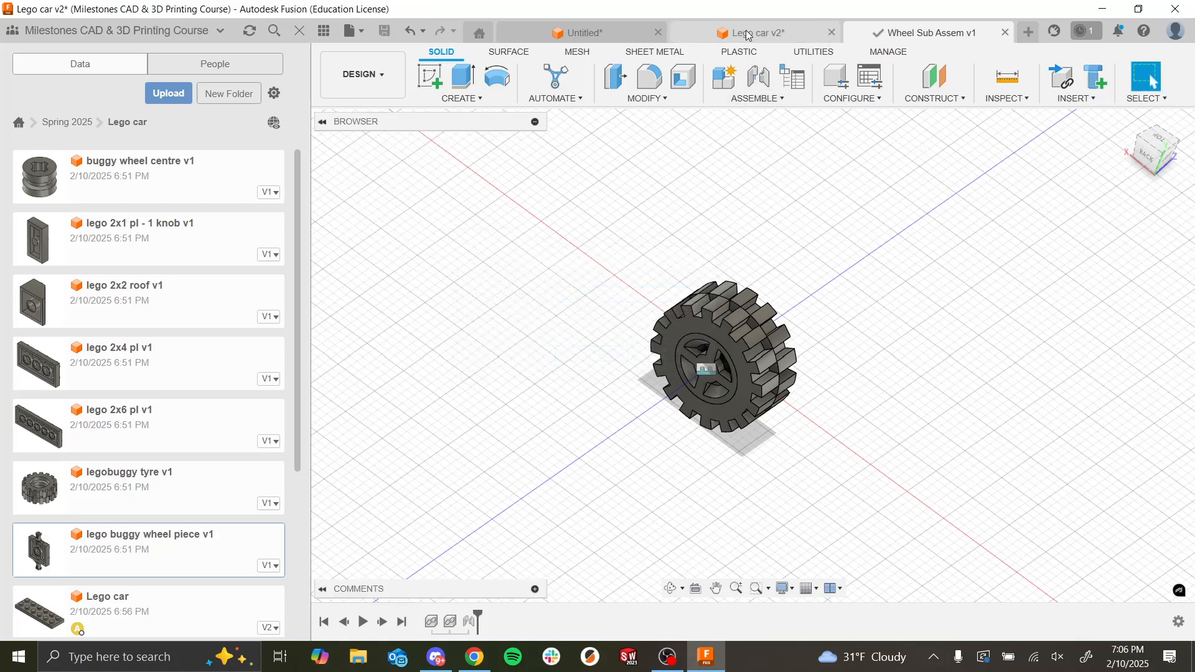
Step: Insert the Wheel Sub Assem into the Lego car with a Z distance of -18 mm, leaving it ungrounded
scroll(808, 440, down, 3)
scroll(773, 462, up, 2)
scroll(785, 439, up, 3)
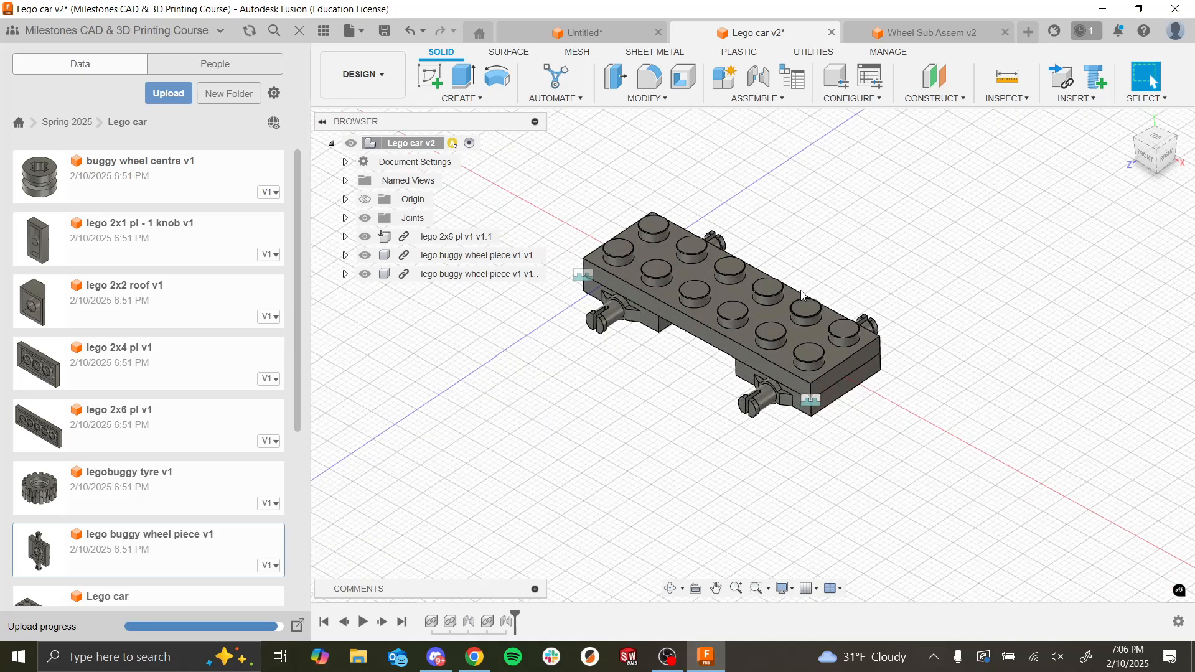
scroll(162, 415, down, 4)
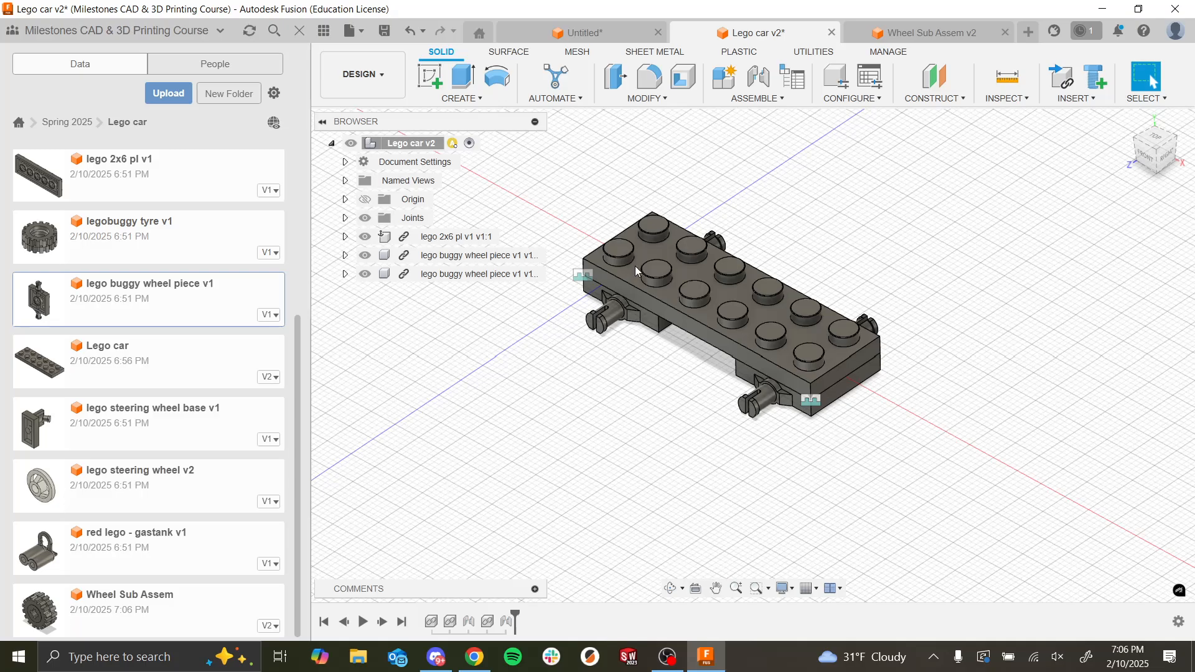
drag(636, 272, 500, 451)
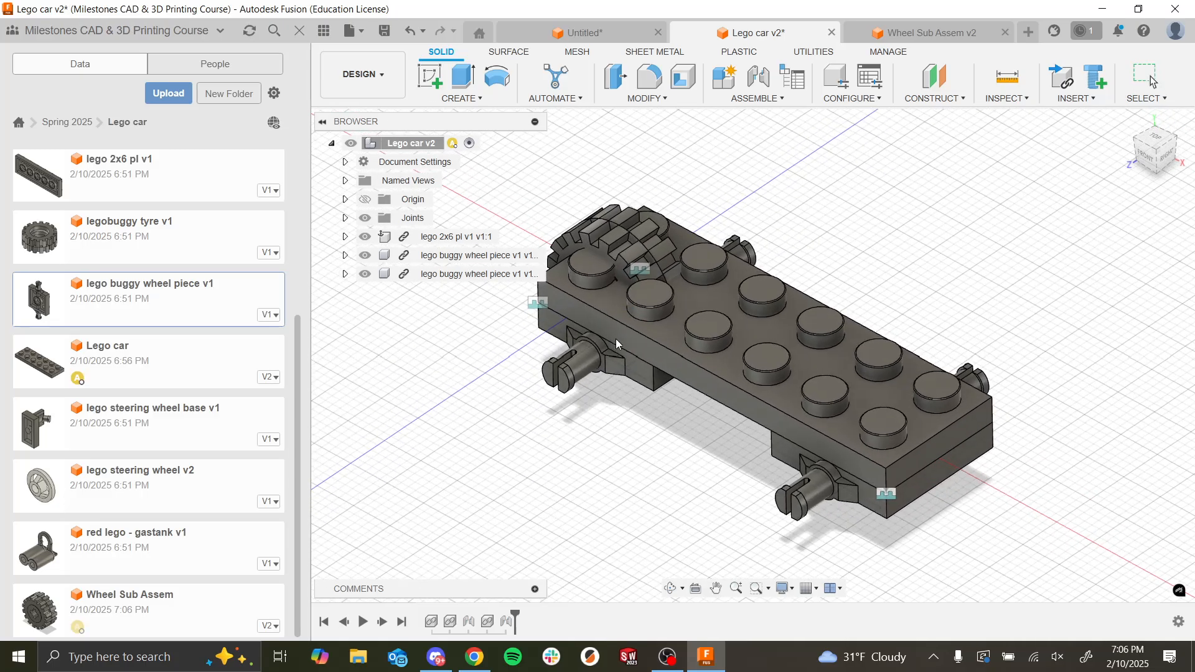
drag(588, 309, 755, 300)
shift+middle_drag(823, 325, 499, 346)
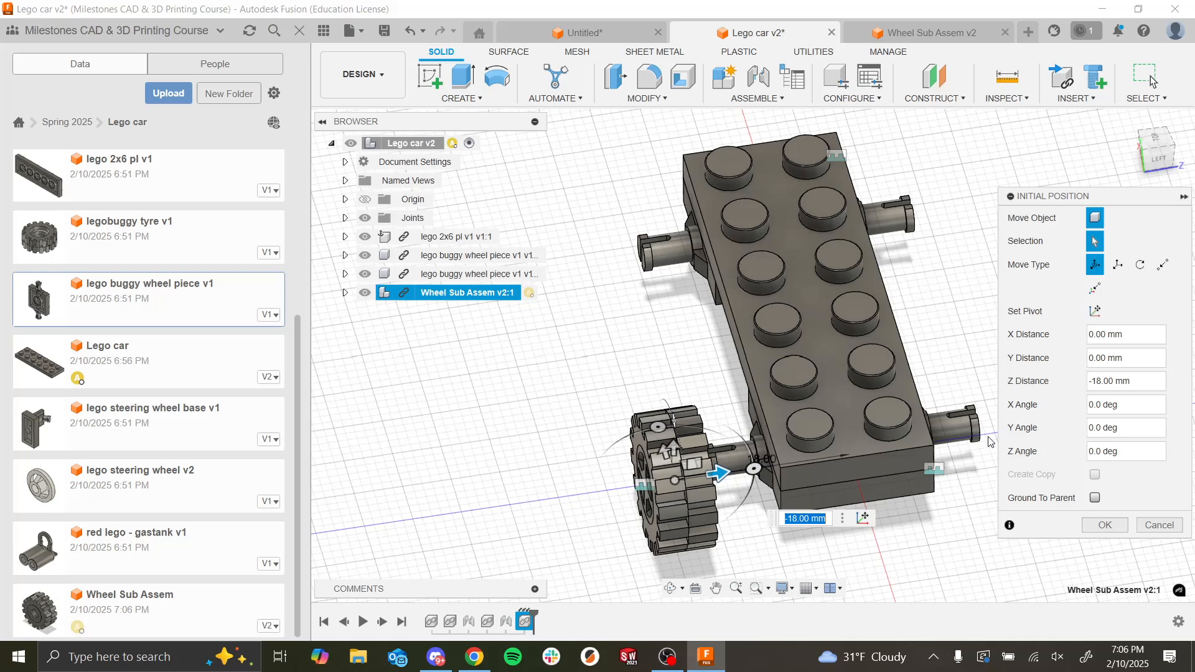
click(1101, 525)
Step: Try a Joint between the circle at the base of the axle peg and a snap point on the wheel centre's cross-shaped hole
shift+middle_drag(732, 473, 729, 514)
scroll(729, 514, down, 5)
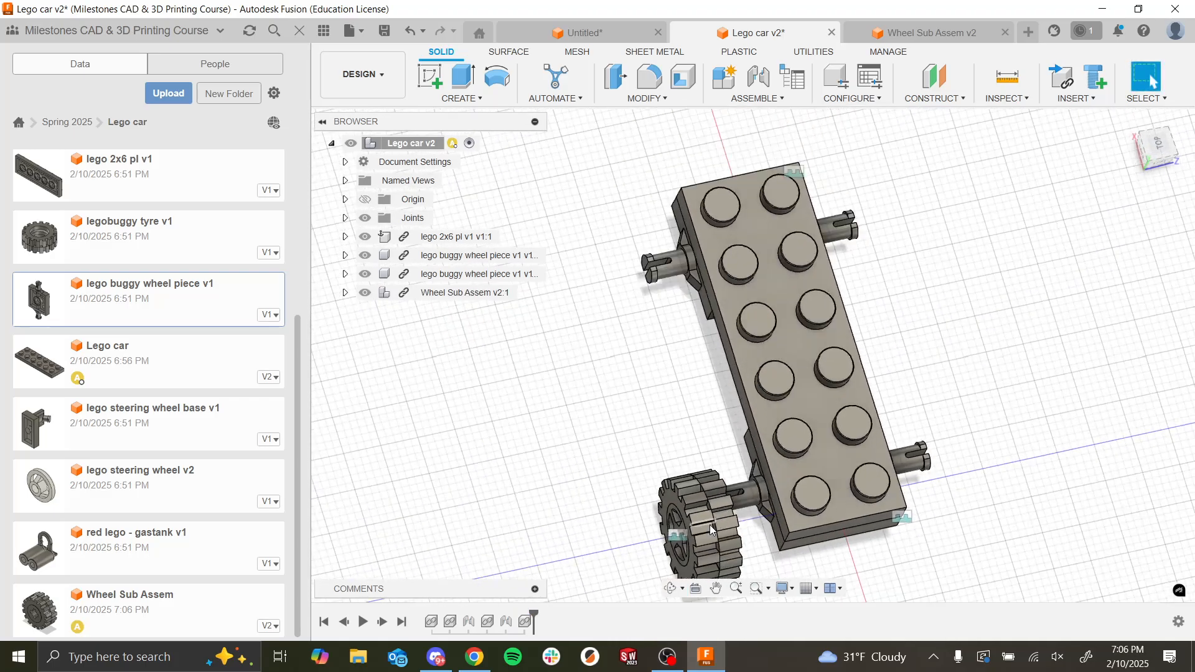
scroll(866, 423, down, 5)
scroll(866, 450, up, 10)
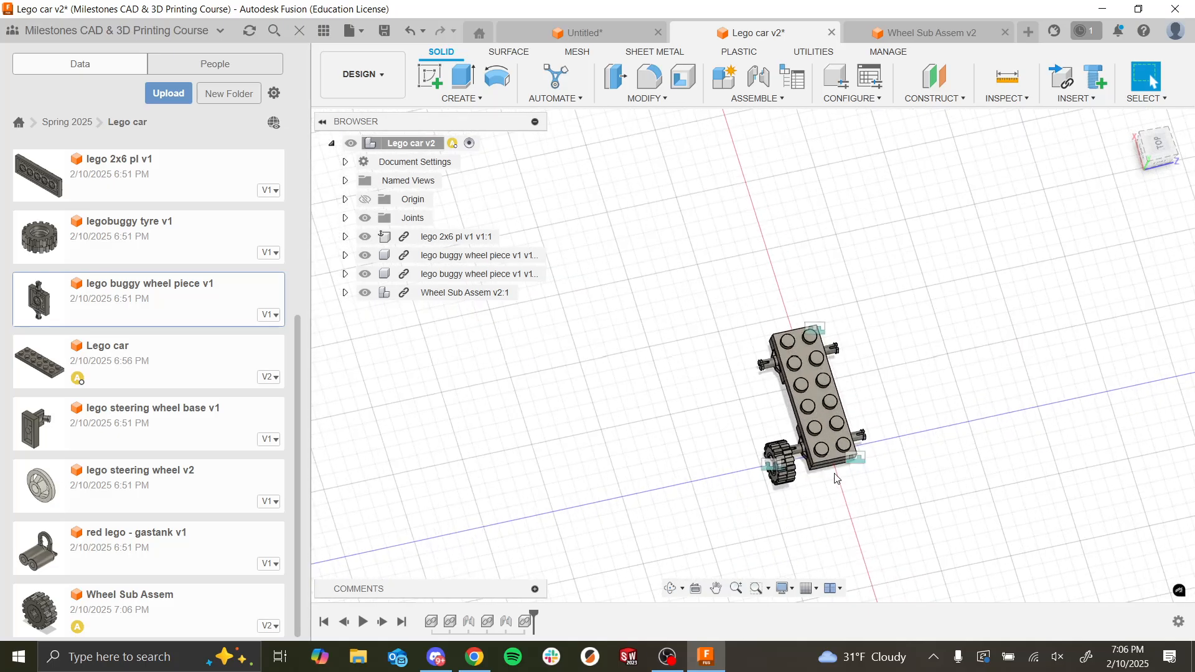
shift+middle_drag(801, 492, 771, 433)
scroll(861, 457, up, 6)
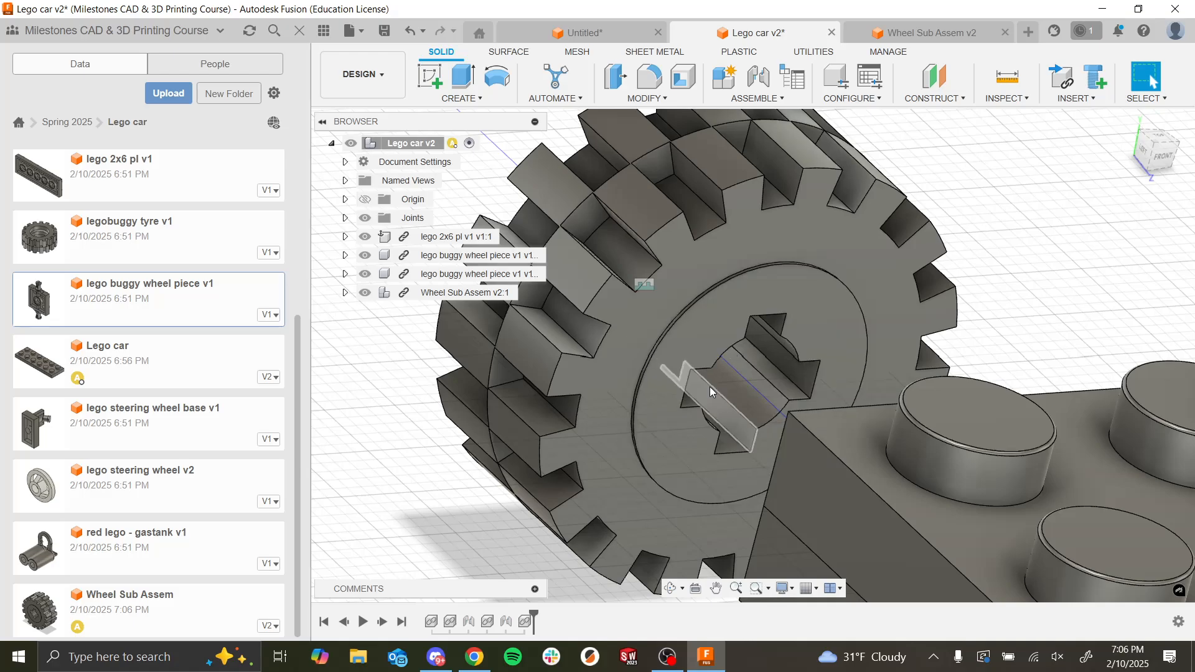
scroll(810, 302, down, 3)
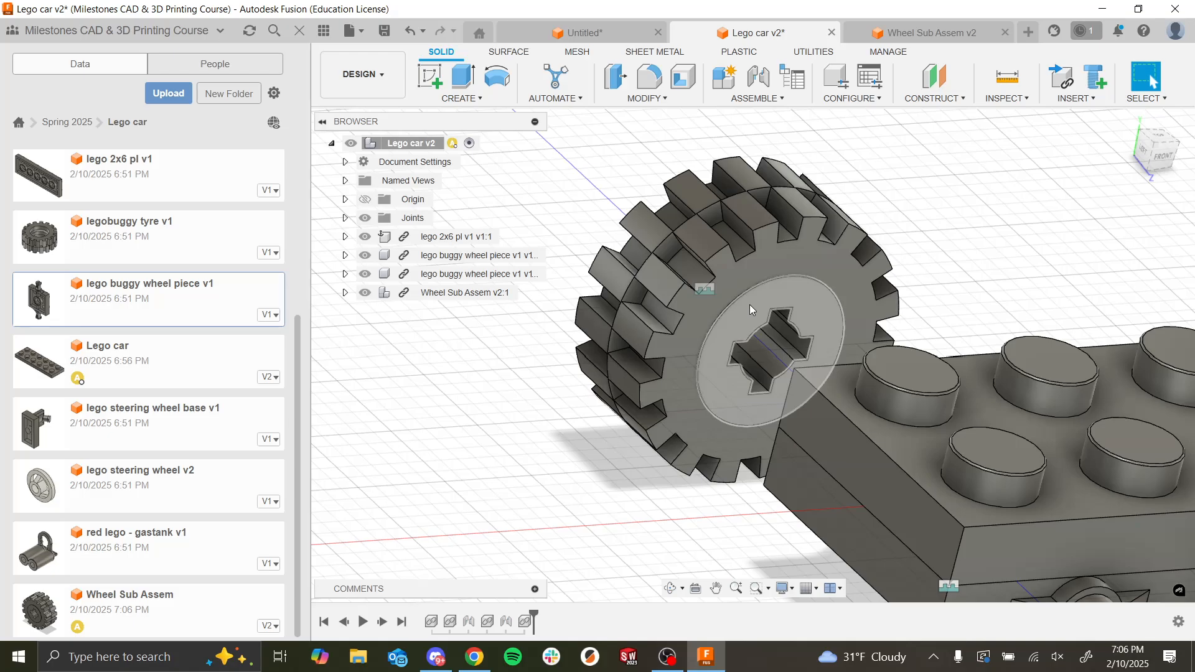
click(759, 78)
shift+middle_drag(958, 232, 820, 267)
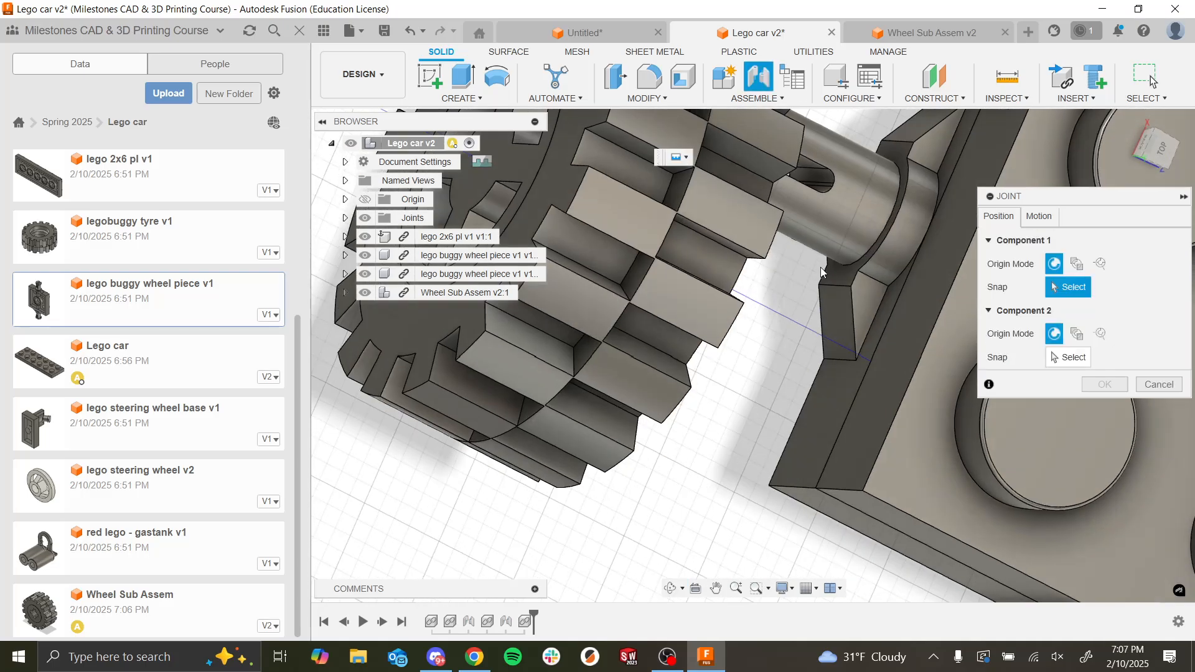
click(896, 209)
shift+middle_drag(828, 329, 750, 299)
scroll(754, 317, down, 3)
scroll(685, 244, up, 4)
shift+middle_drag(666, 181, 702, 219)
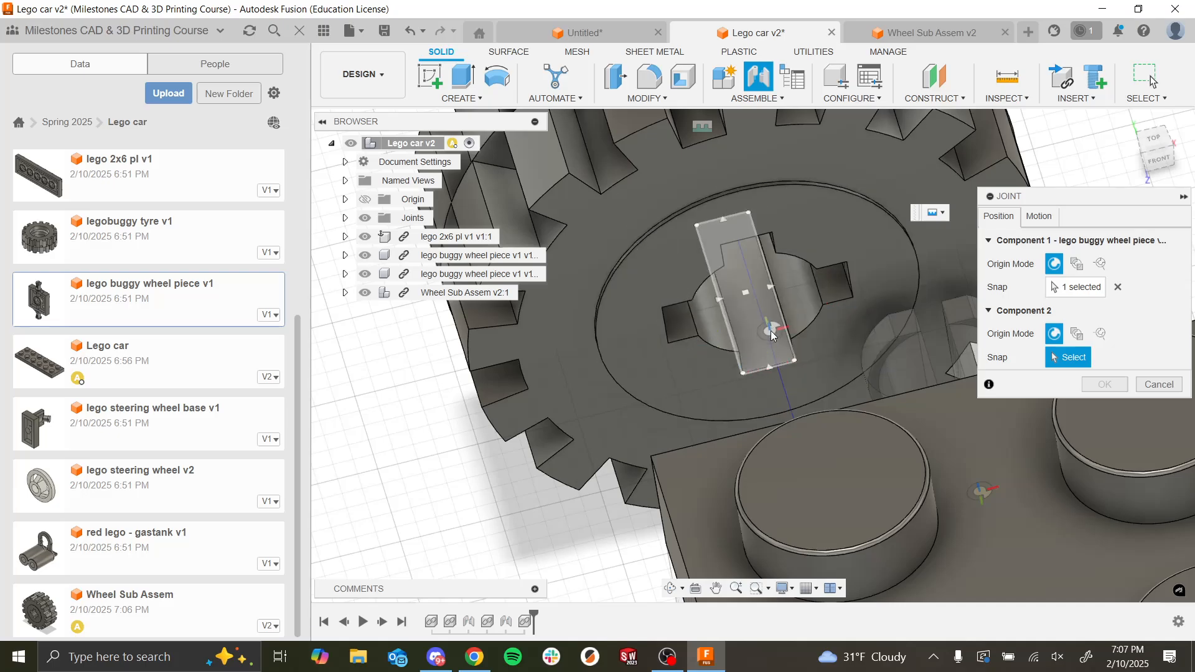
scroll(755, 349, up, 5)
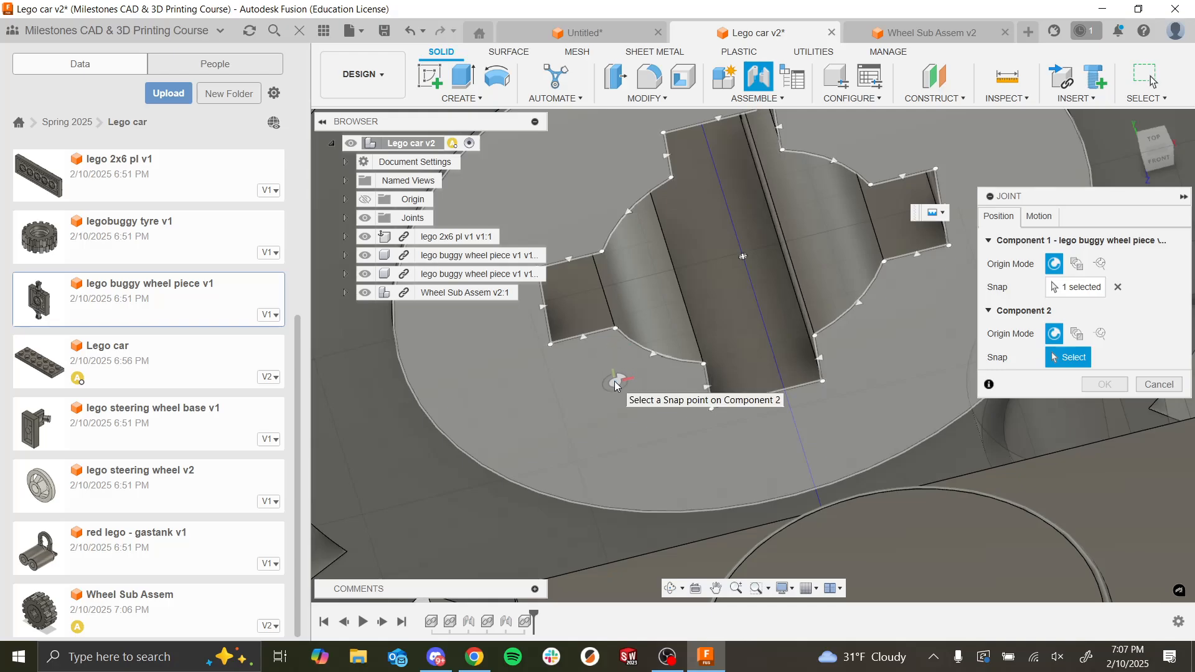
click(613, 346)
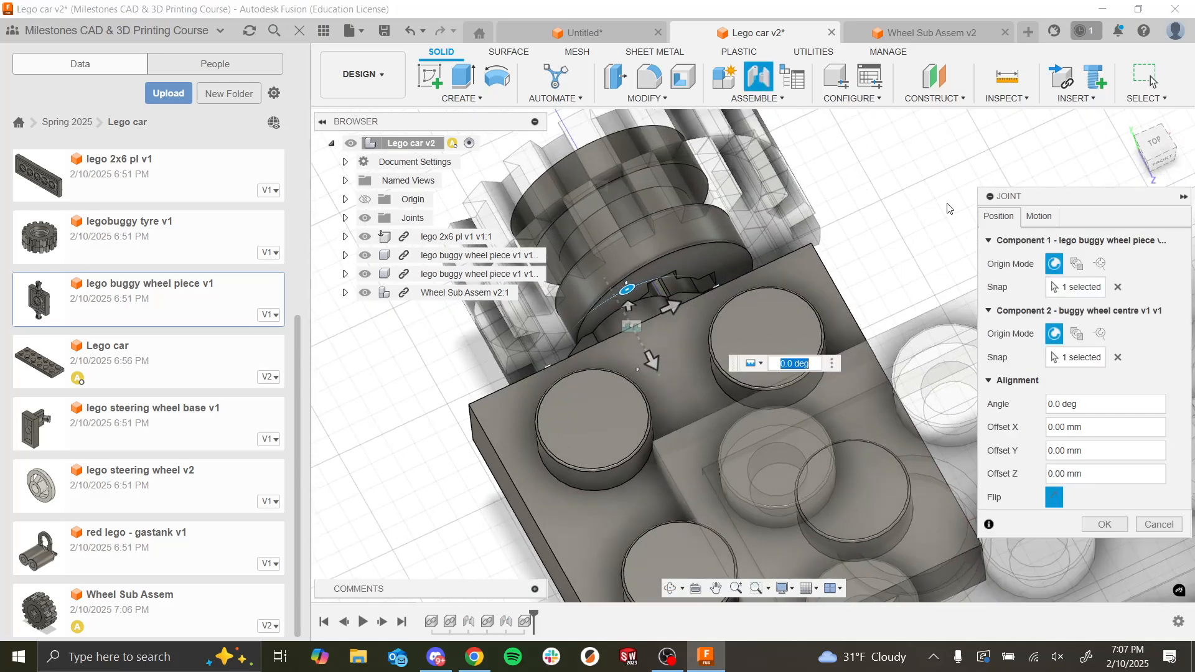
Step: Try the Revolute motion type about the Z axis for the wheel joint, then abandon the joint
click(1038, 216)
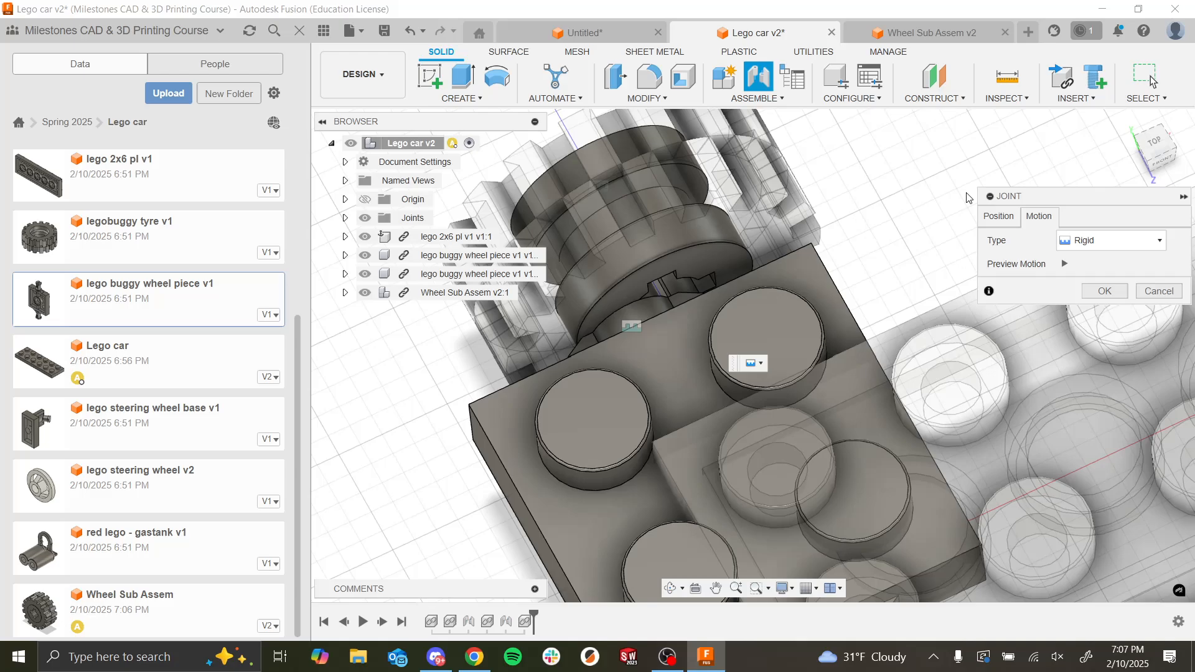
click(1109, 242)
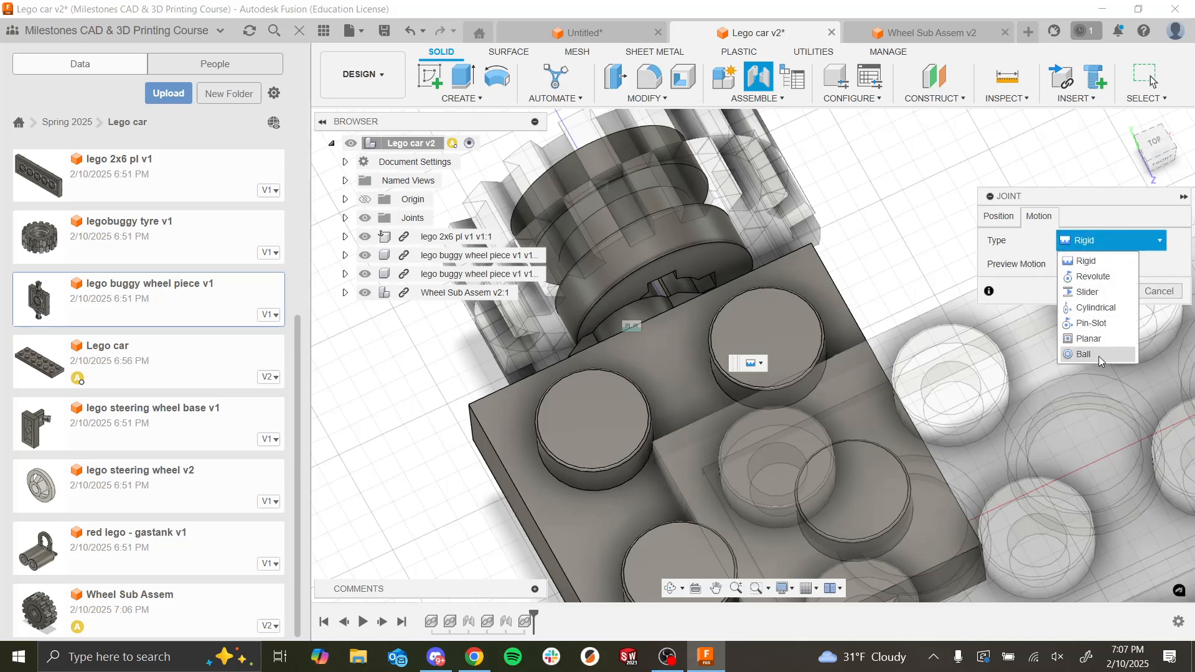
click(1107, 281)
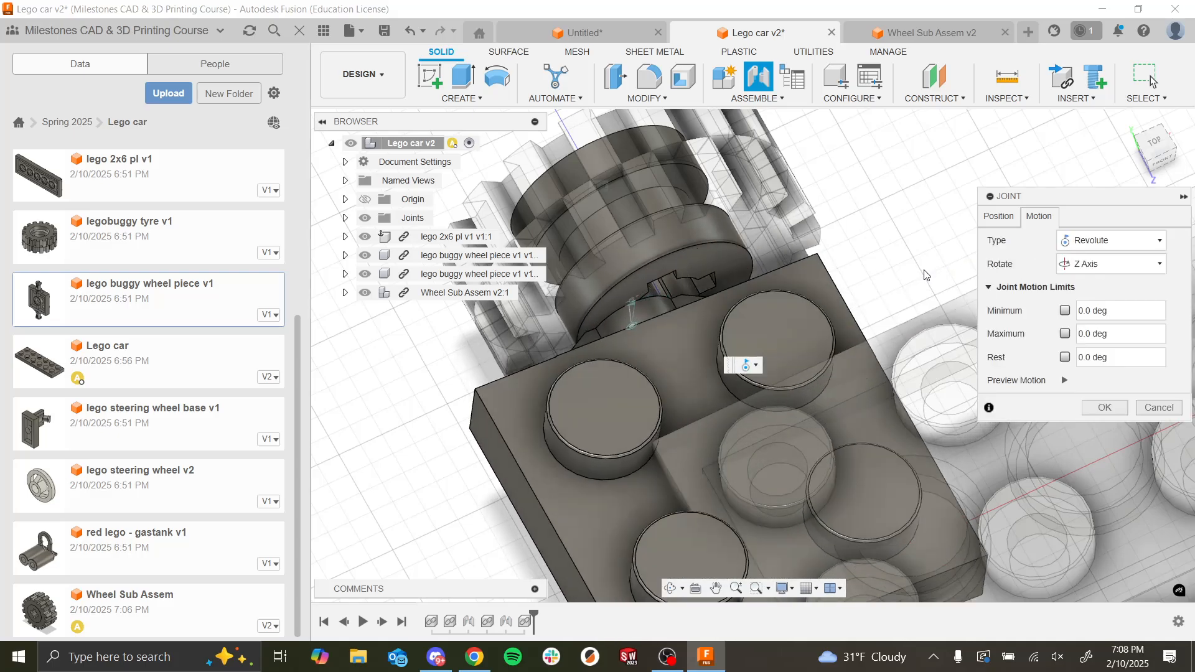
click(1164, 408)
Step: Position a Joint between the circle at the axle peg's base and the curved edge of the wheel centre's hole on its inner face
scroll(981, 336, down, 5)
shift+middle_drag(980, 336, 1007, 320)
scroll(1006, 318, up, 3)
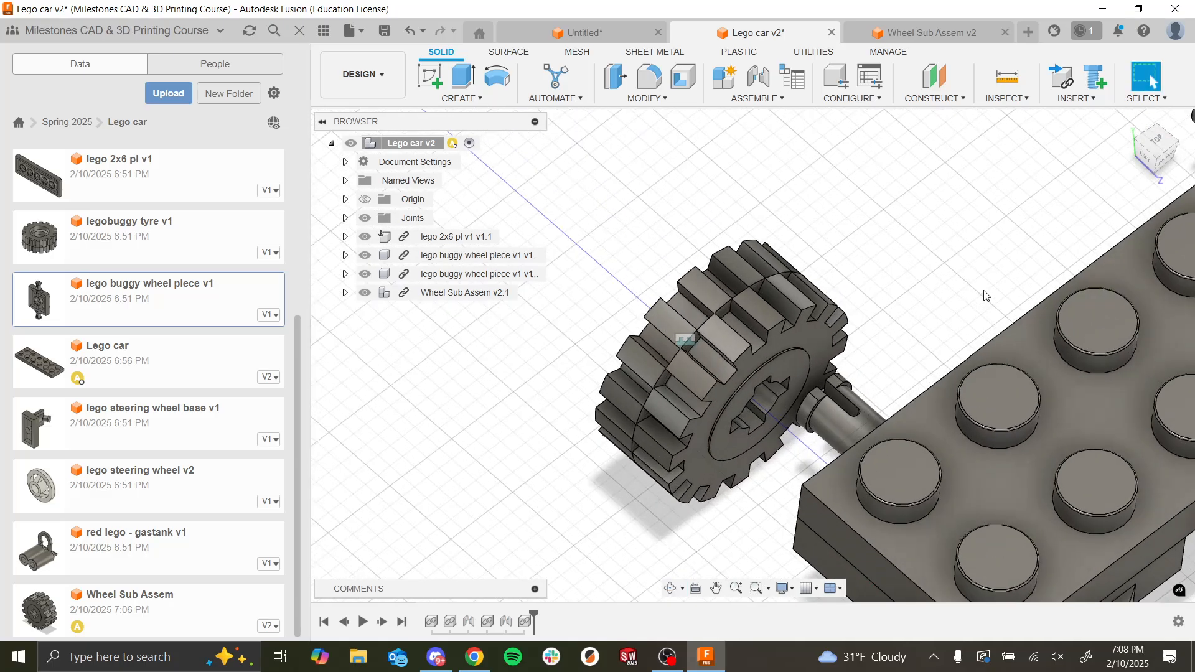
click(758, 76)
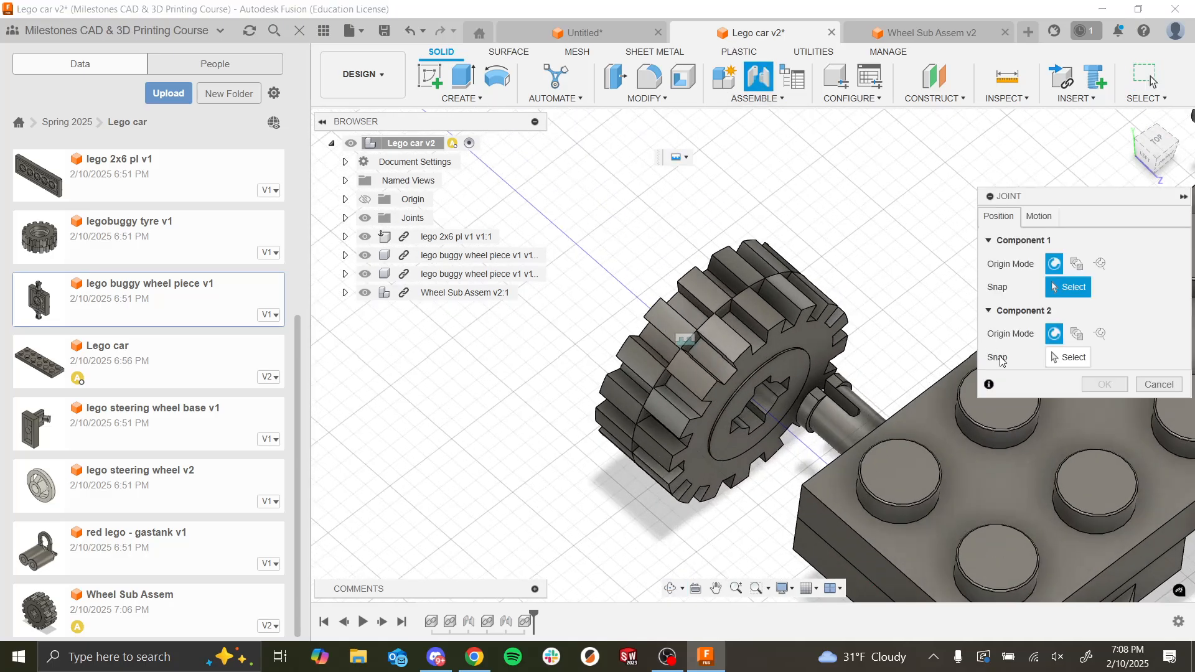
shift+middle_drag(880, 360, 902, 416)
scroll(893, 394, up, 8)
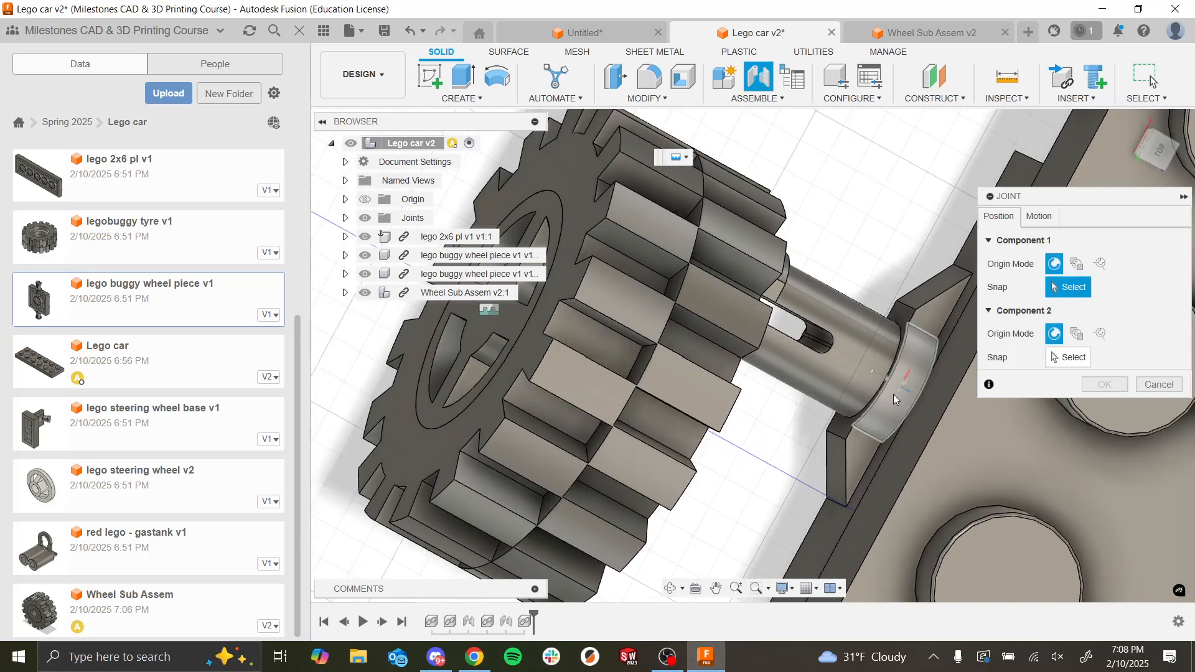
click(857, 378)
scroll(855, 378, down, 8)
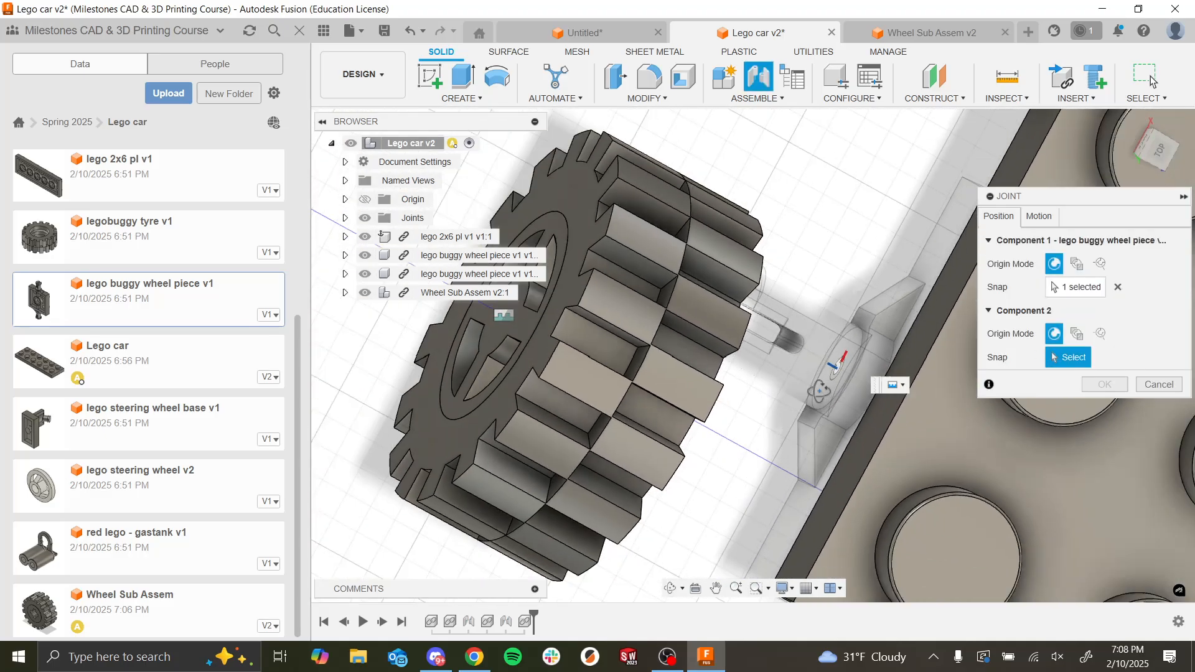
shift+middle_drag(853, 378, 663, 335)
scroll(661, 336, up, 10)
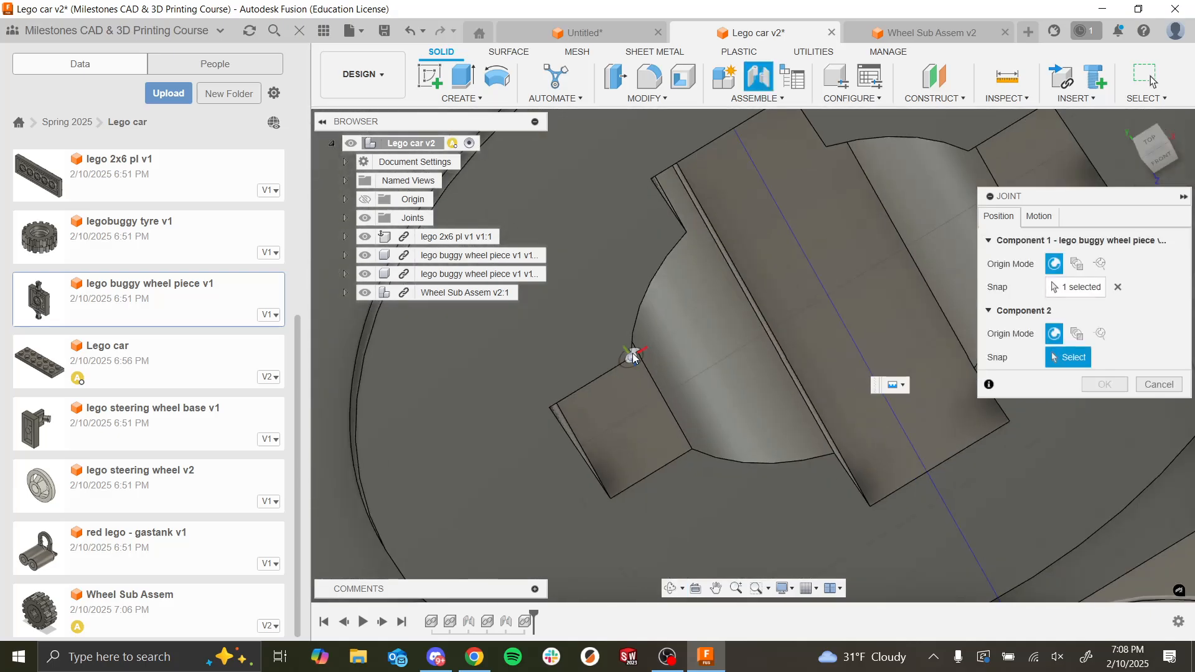
scroll(696, 399, down, 6)
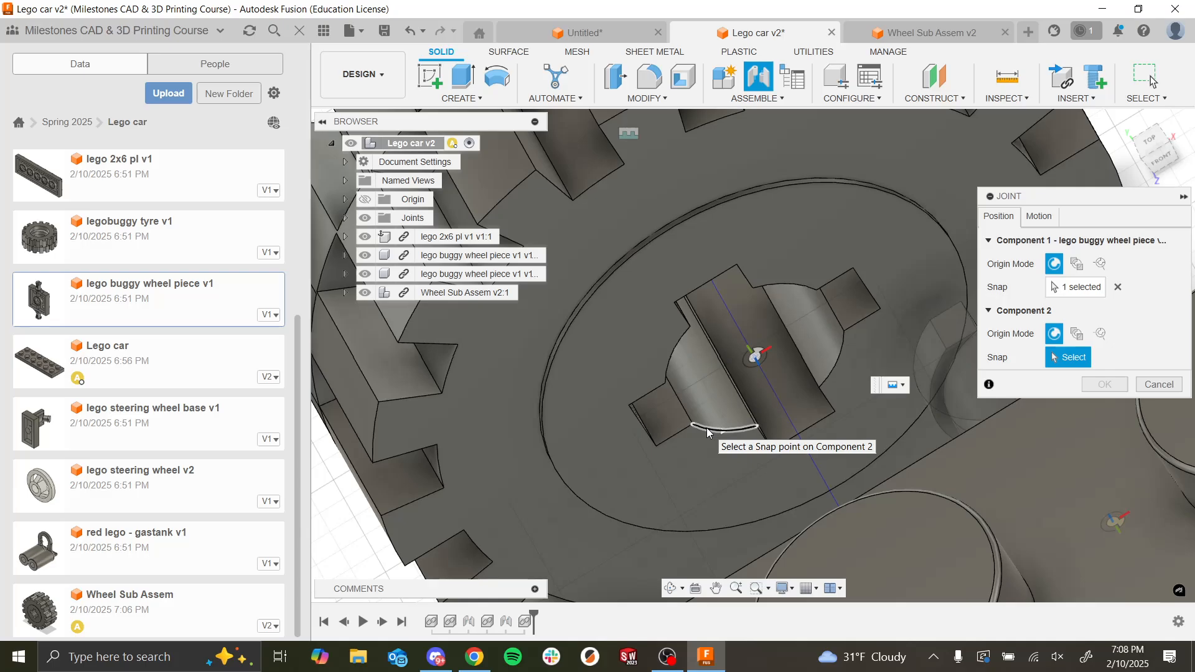
scroll(707, 427, up, 4)
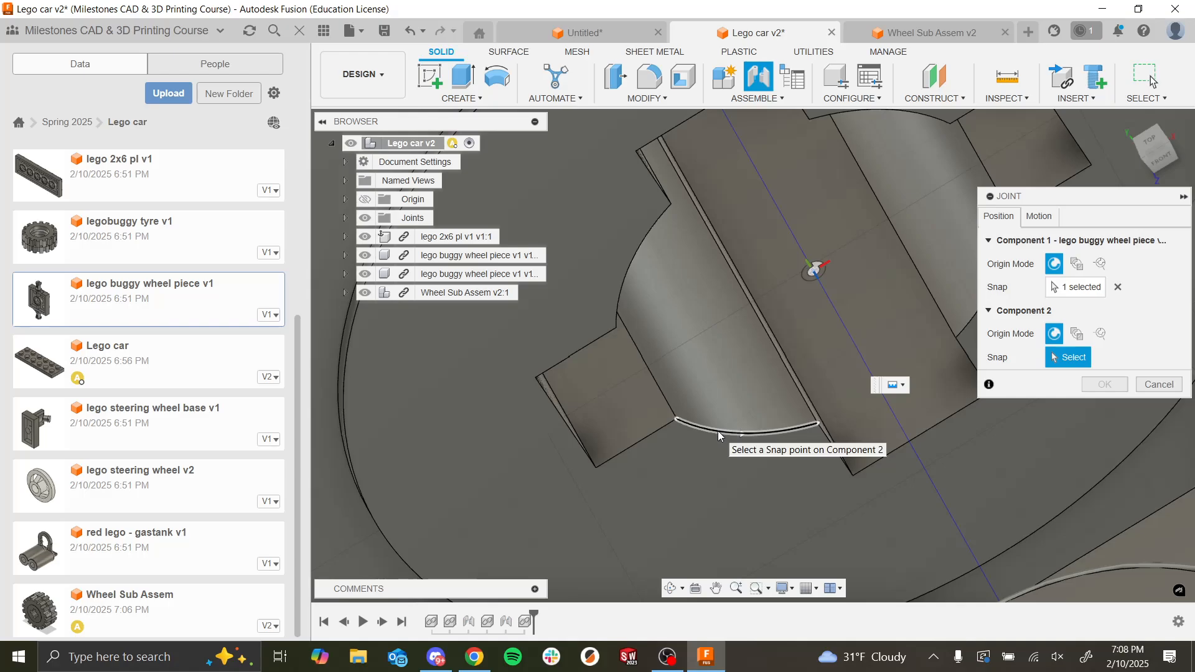
click(718, 431)
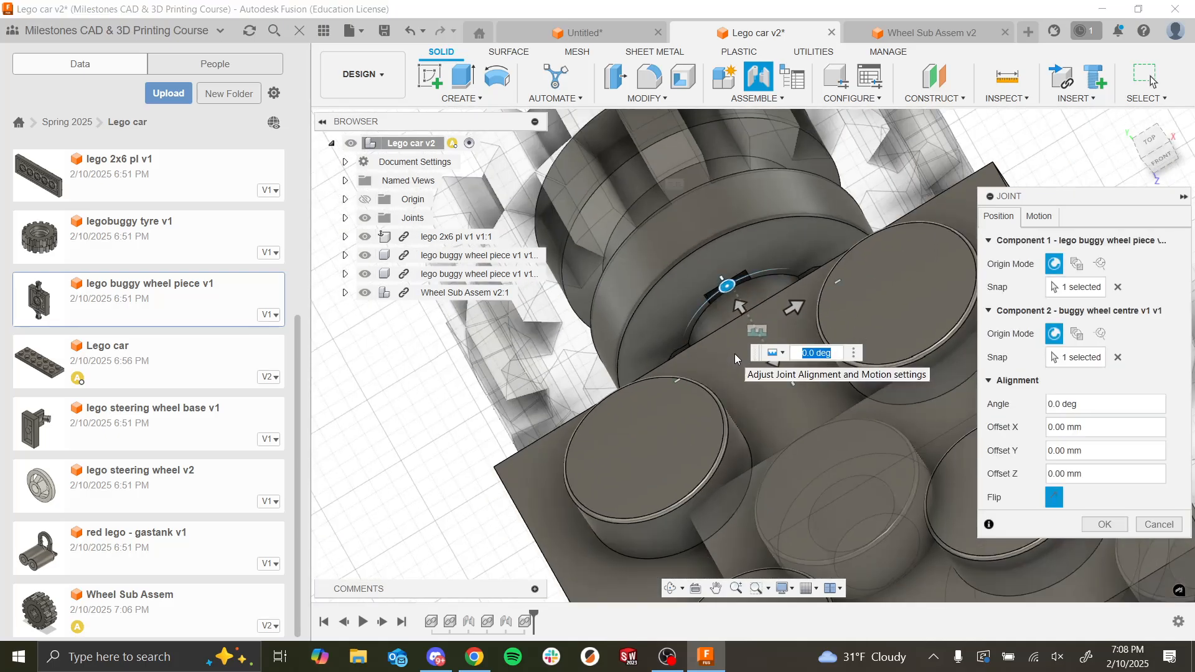
Step: Set the wheel joint's motion to Revolute about the Z axis without limits and create the joint
click(1039, 217)
click(1083, 241)
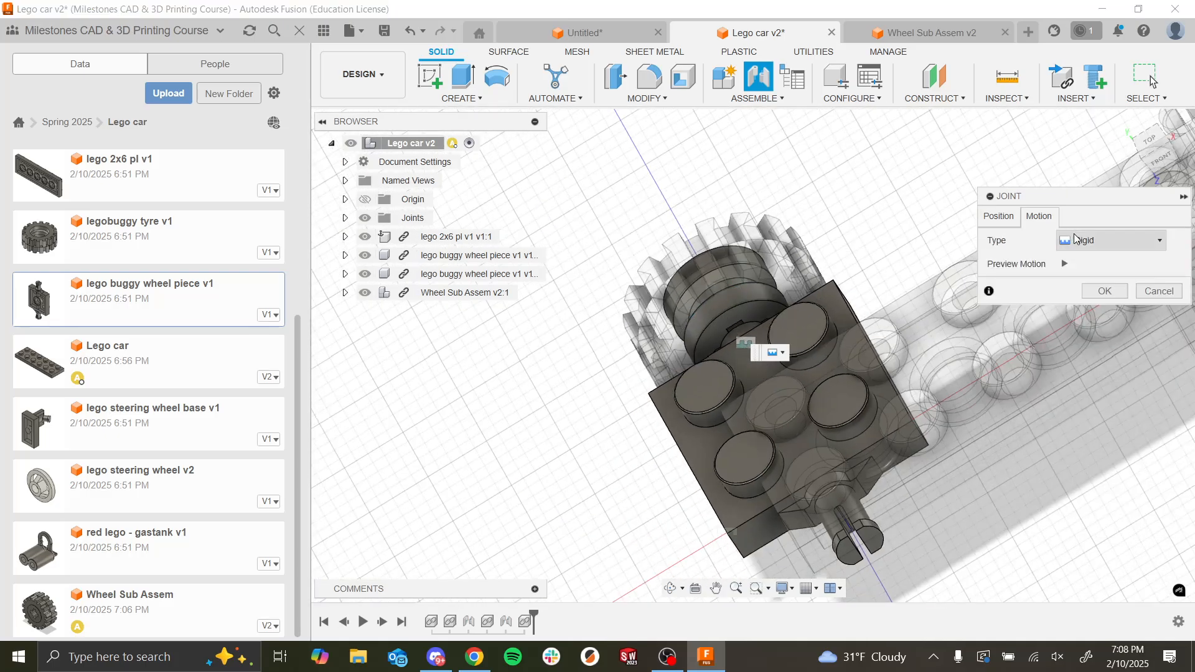
click(1087, 284)
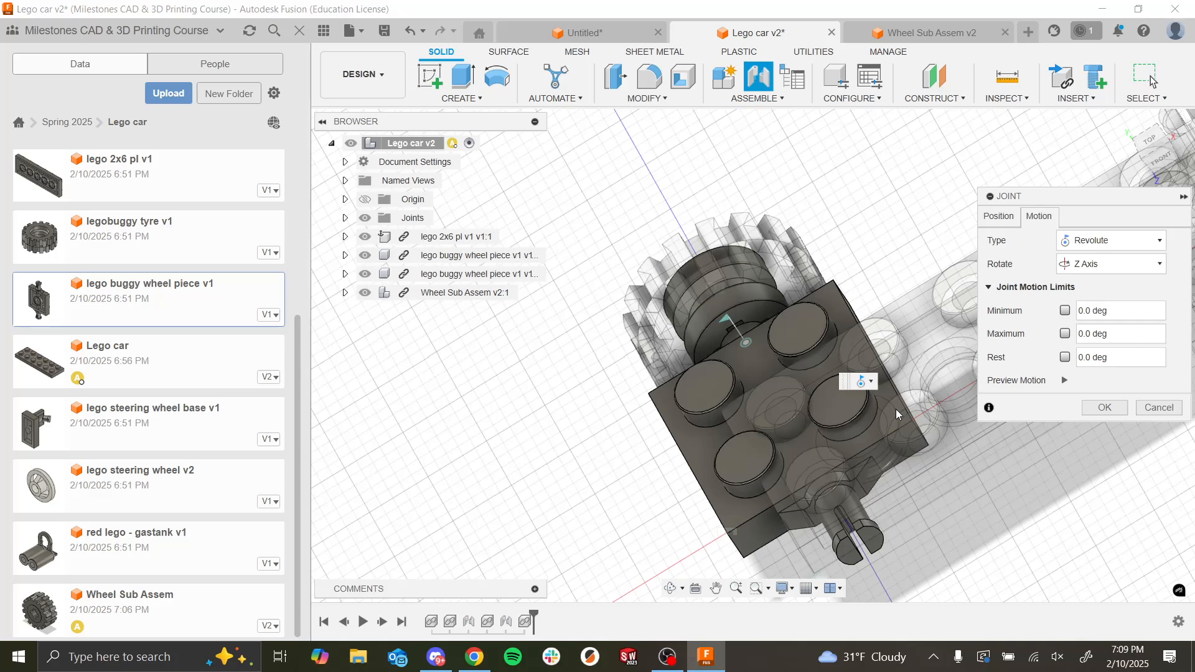
click(1104, 408)
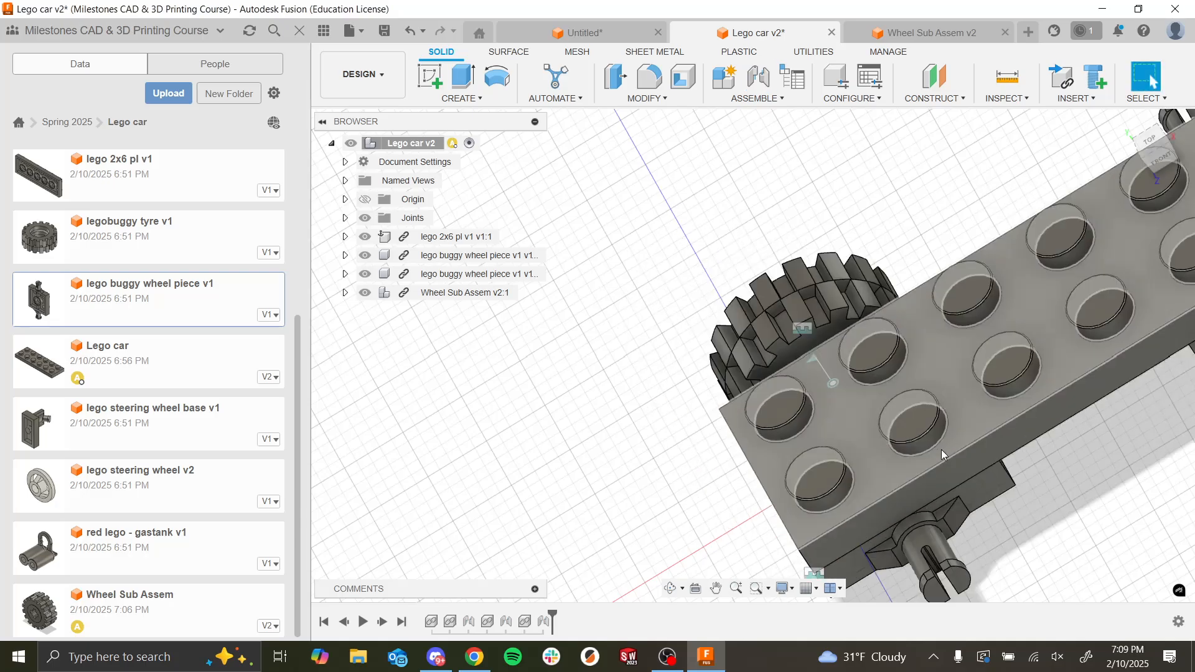
Step: Rotate the mounted wheel on its axle to check the revolute joint's motion and the wheel's placement against the plate
shift+middle_drag(964, 489, 1064, 367)
scroll(995, 461, down, 3)
shift+middle_drag(996, 460, 1009, 529)
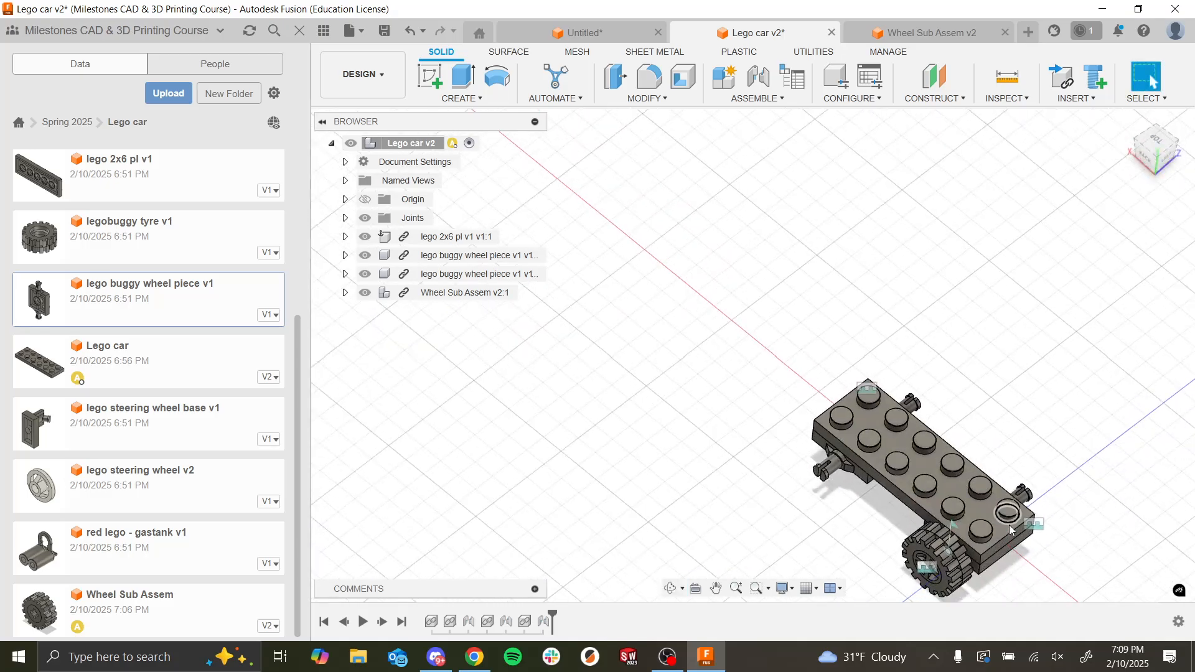
middle_drag(1017, 576, 913, 470)
scroll(835, 396, up, 5)
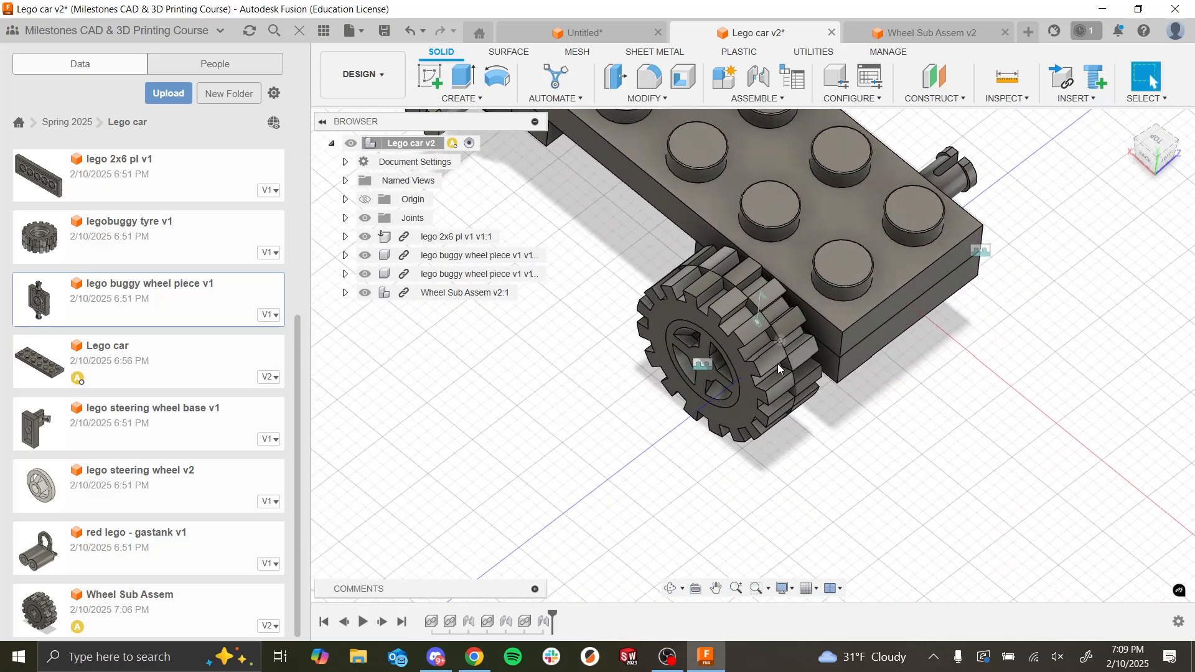
drag(778, 367, 754, 376)
scroll(770, 377, down, 4)
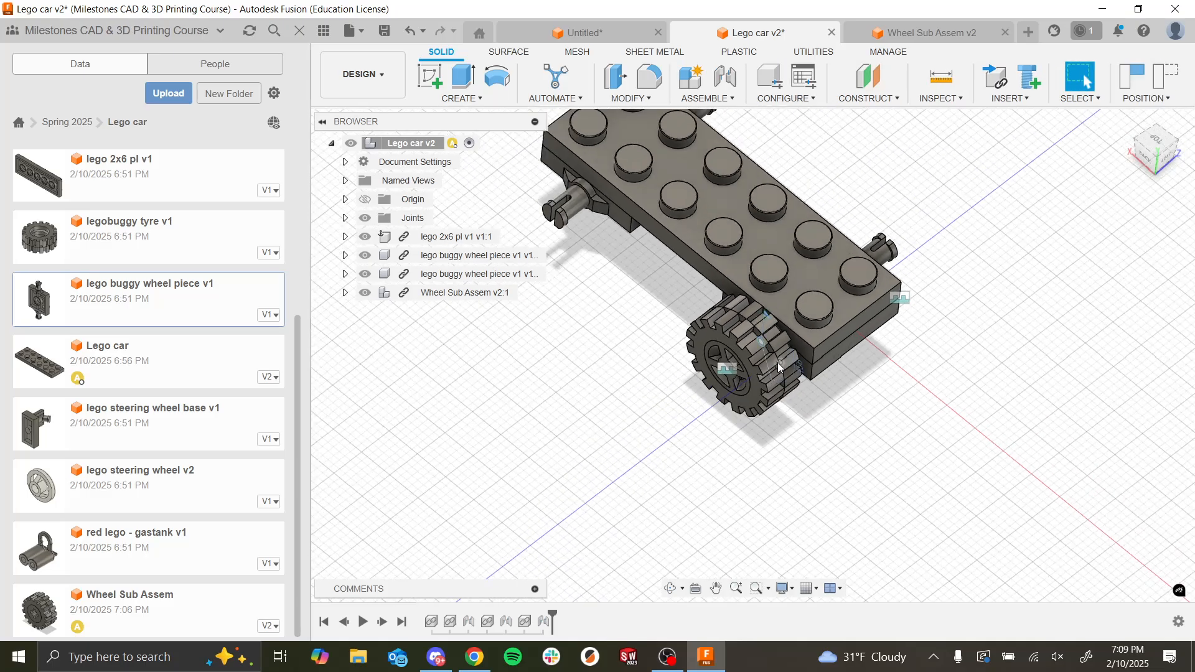
scroll(778, 367, down, 2)
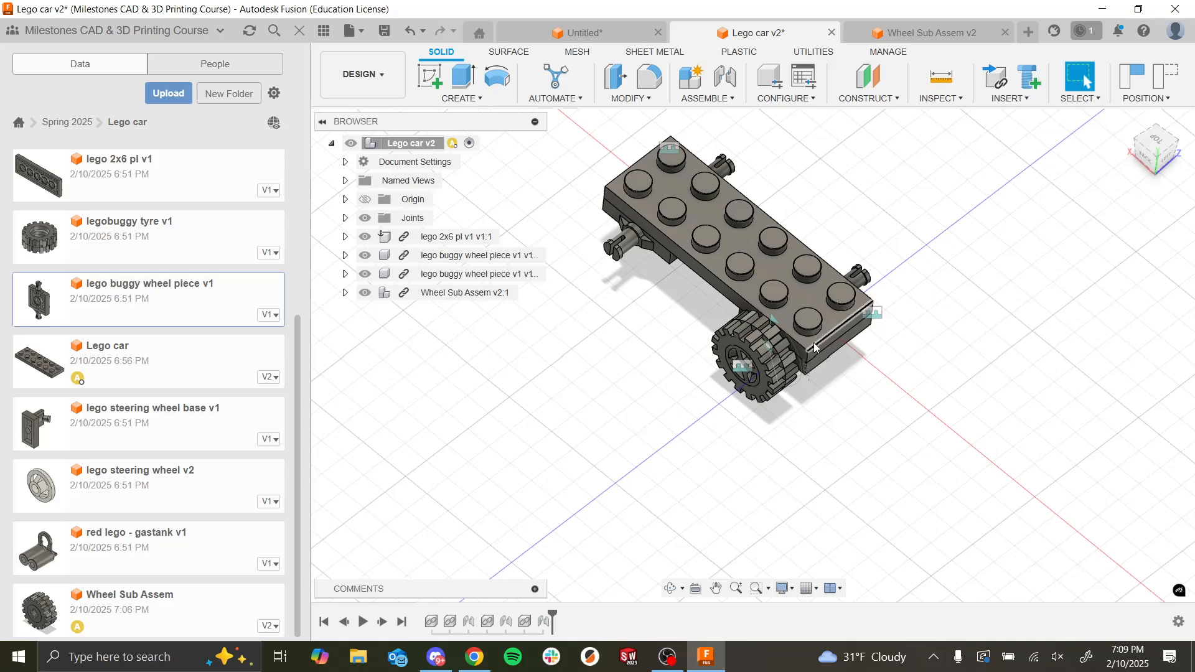
scroll(828, 347, up, 3)
scroll(827, 347, down, 4)
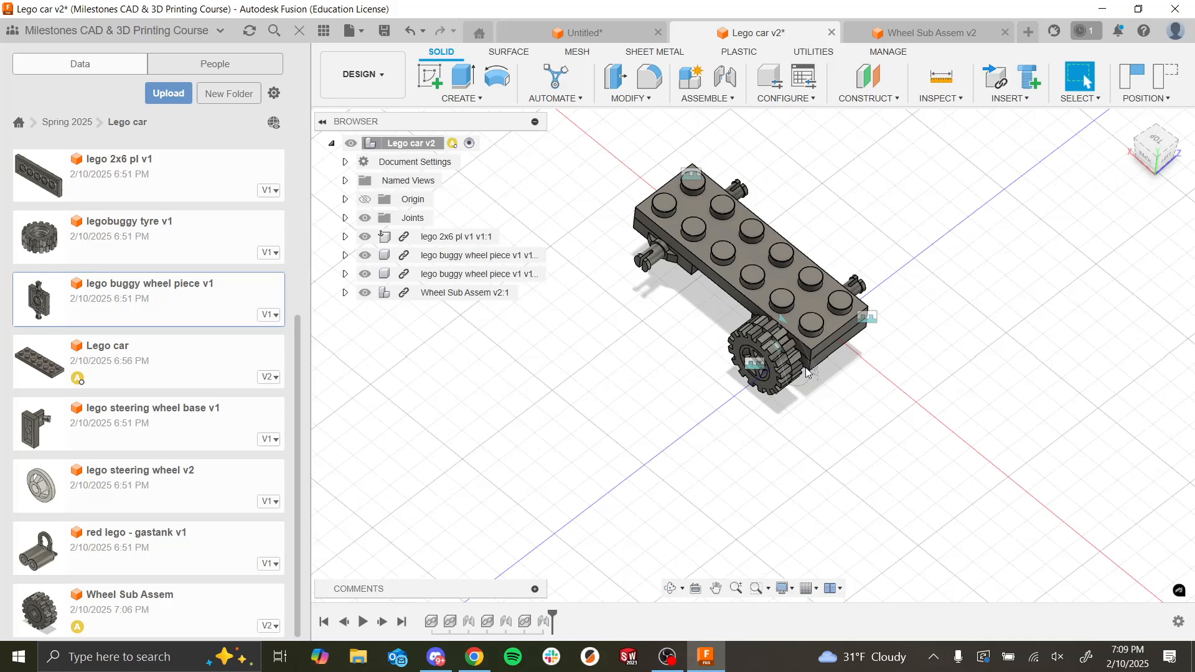
click(750, 249)
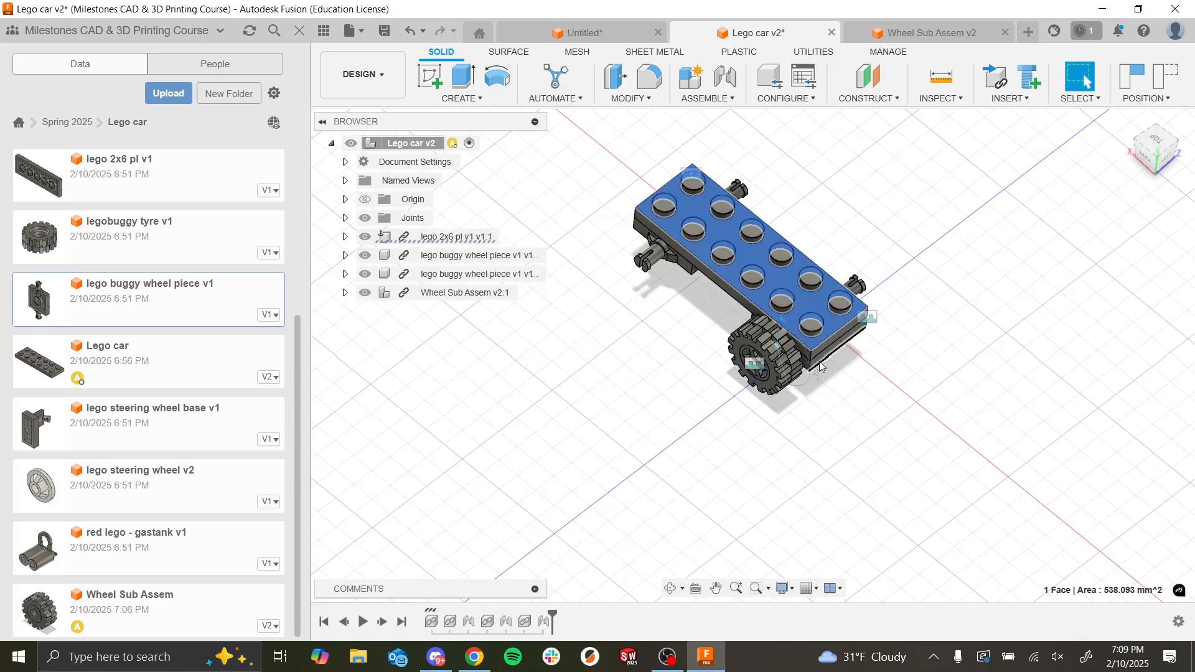
scroll(820, 363, up, 2)
scroll(820, 367, up, 2)
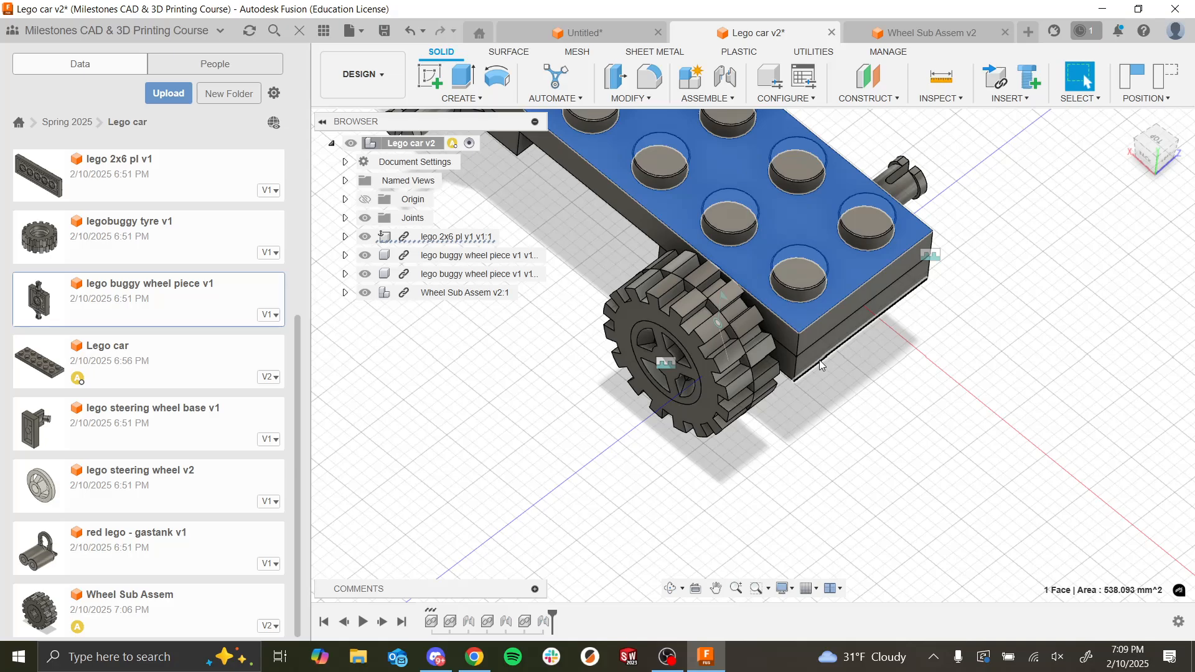
scroll(709, 267, down, 8)
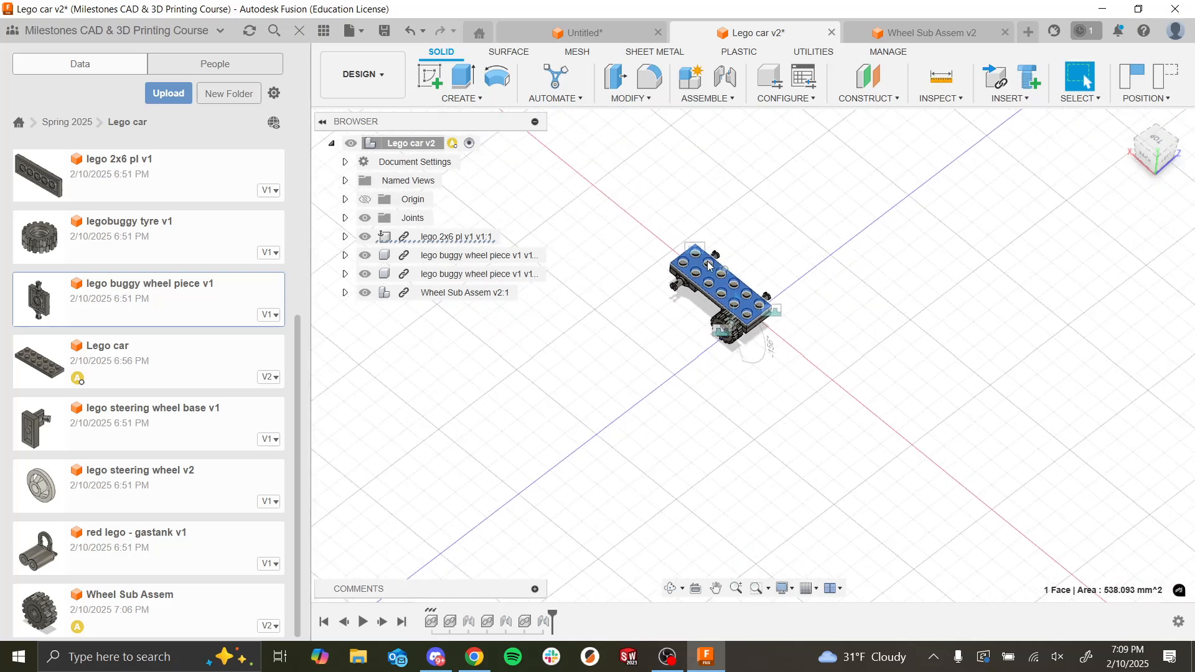
scroll(709, 267, up, 3)
click(656, 406)
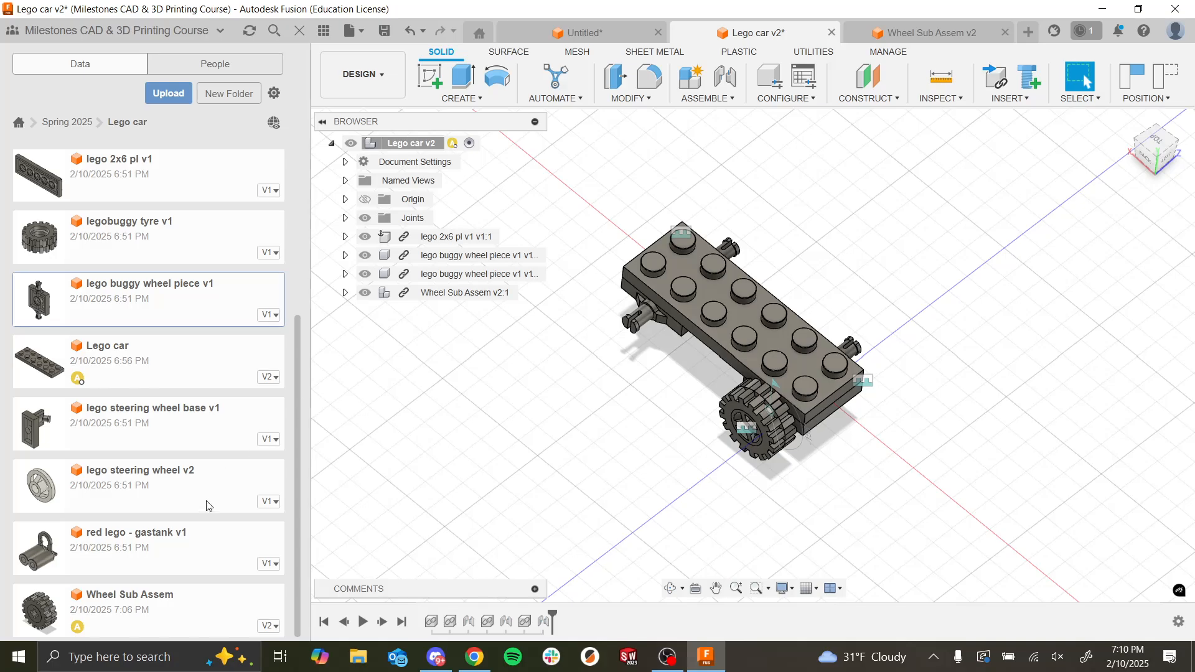
Step: Insert a second Wheel Sub Assem and offset it 20 mm along Z, beyond the free axle peg opposite the mounted wheel
drag(136, 598, 859, 215)
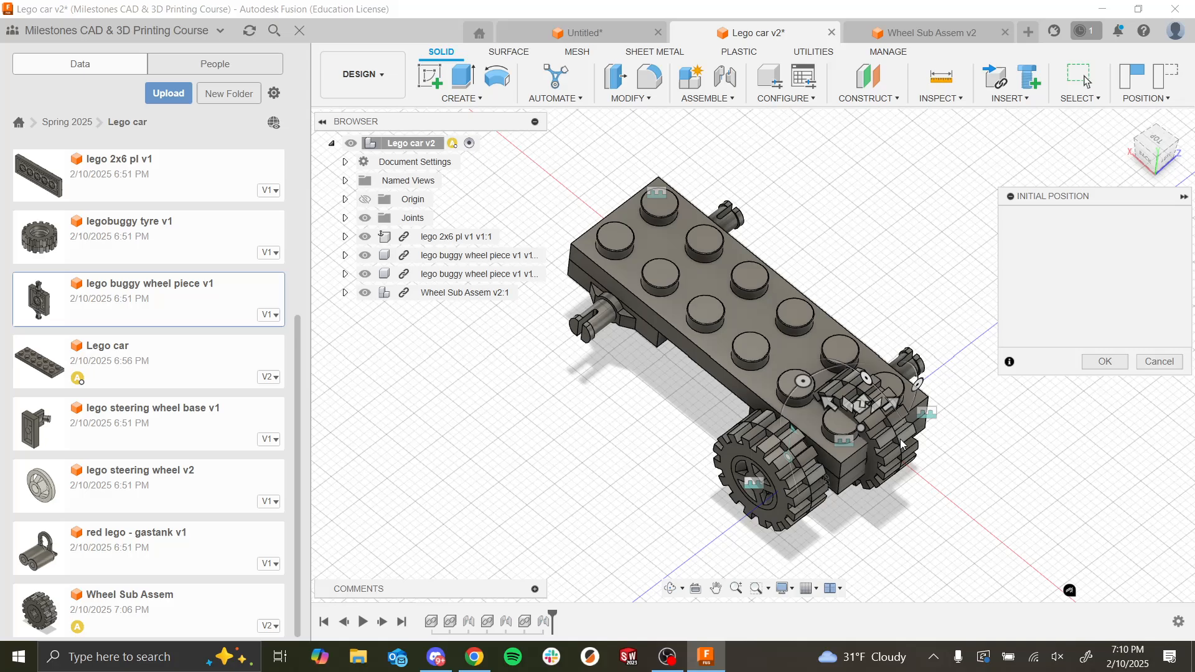
drag(866, 378, 992, 343)
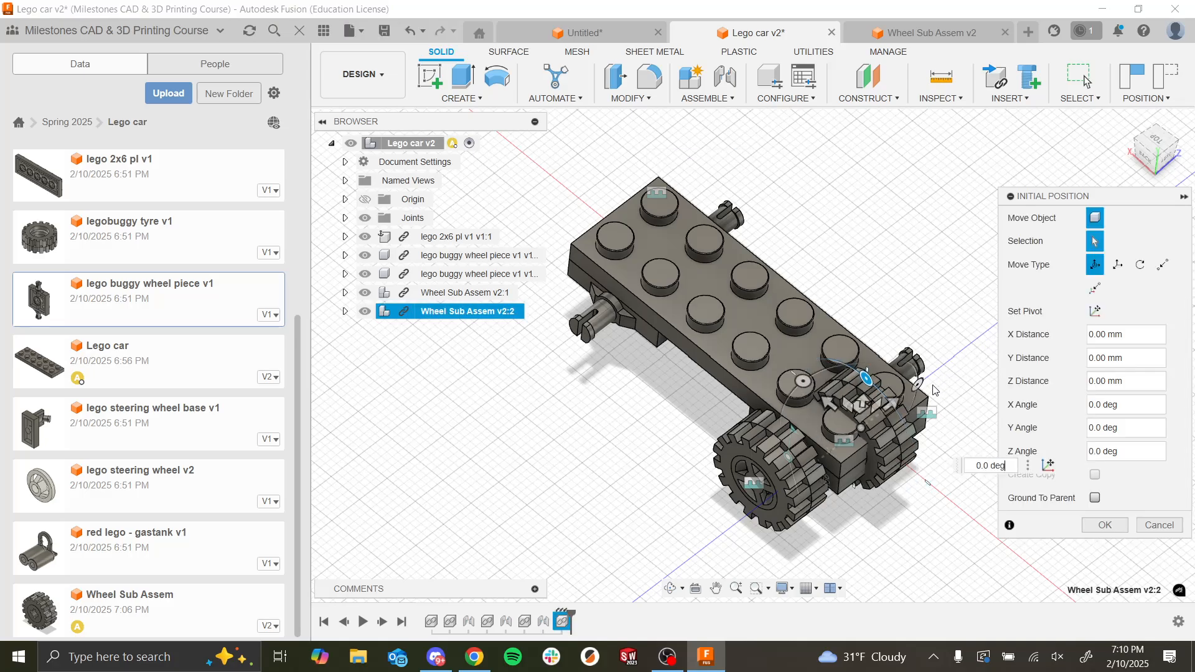
drag(897, 405, 1019, 309)
scroll(861, 442, down, 2)
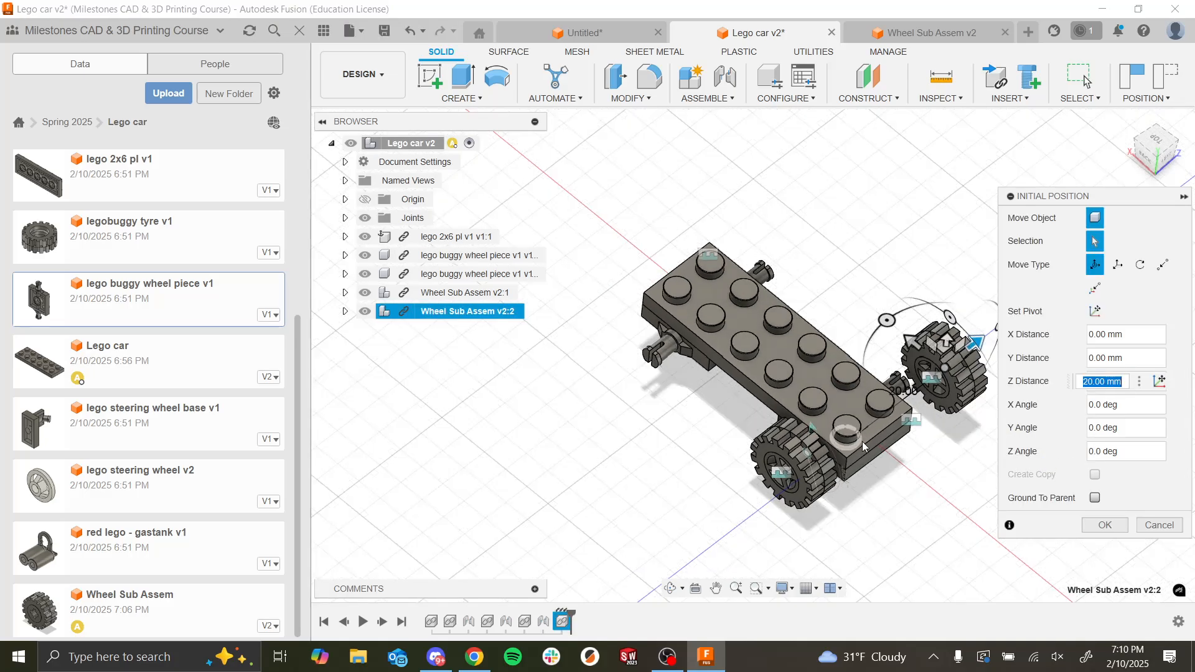
Step: Rotate the second wheel -180 degrees about the Y axis and accept its initial position
shift+middle_drag(861, 442, 865, 503)
scroll(865, 503, up, 6)
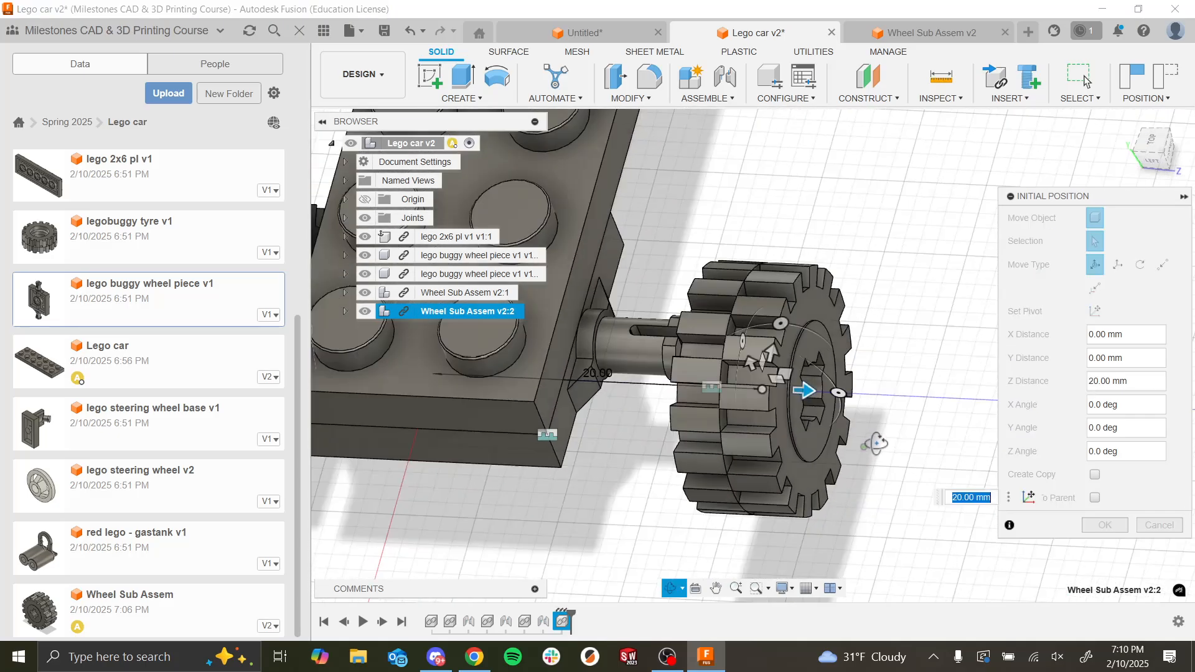
scroll(800, 338, up, 2)
scroll(785, 398, down, 2)
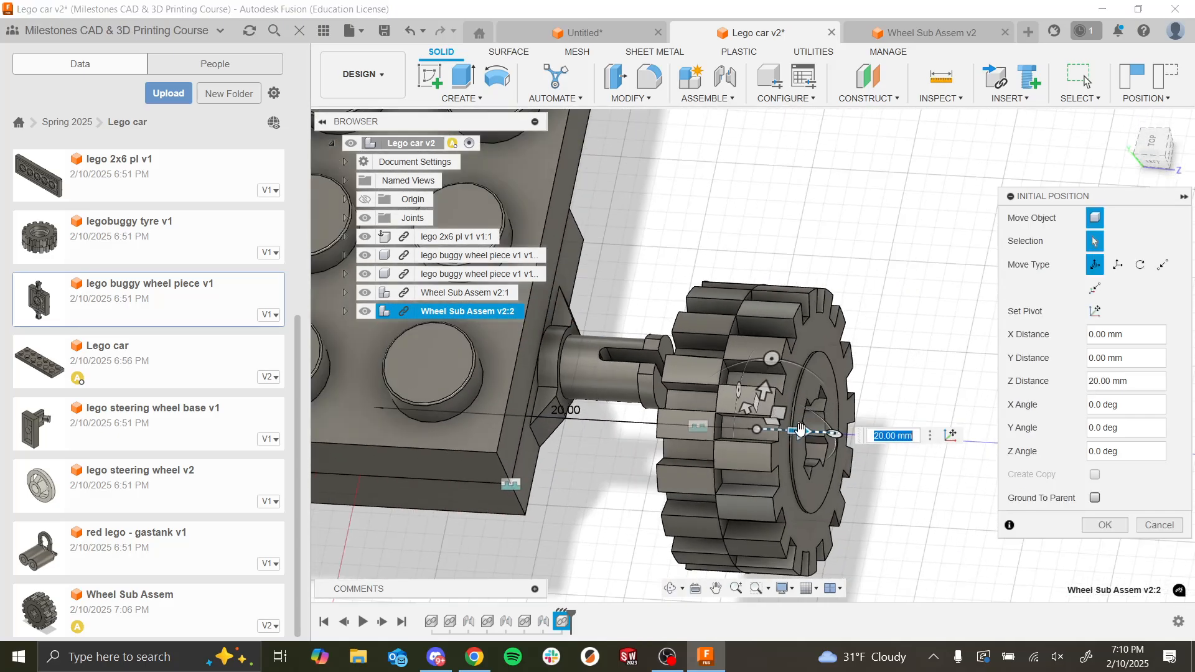
shift+middle_drag(801, 412, 781, 367)
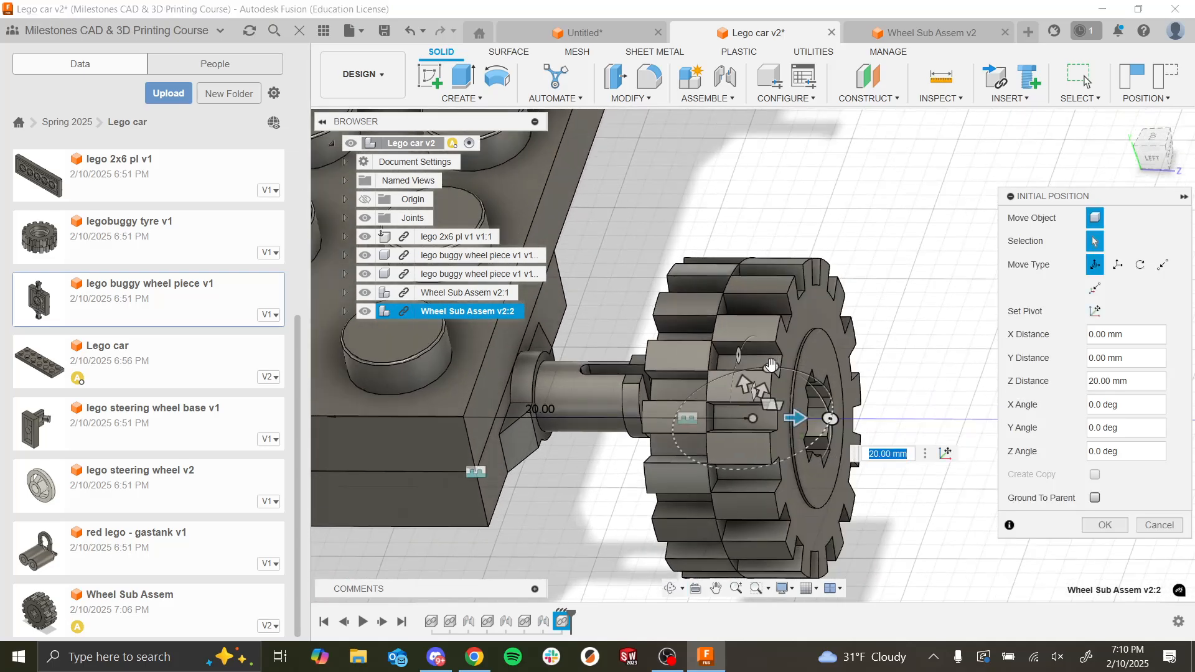
drag(771, 364, 736, 480)
scroll(713, 478, down, 5)
shift+middle_drag(712, 478, 743, 471)
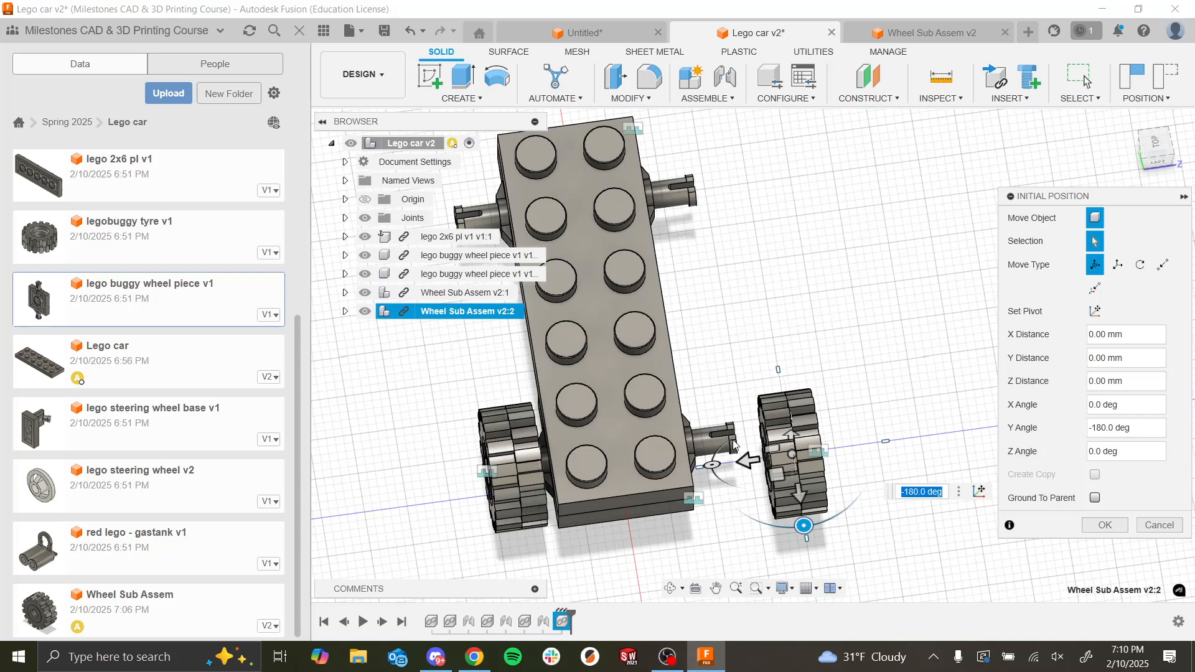
scroll(746, 460, up, 5)
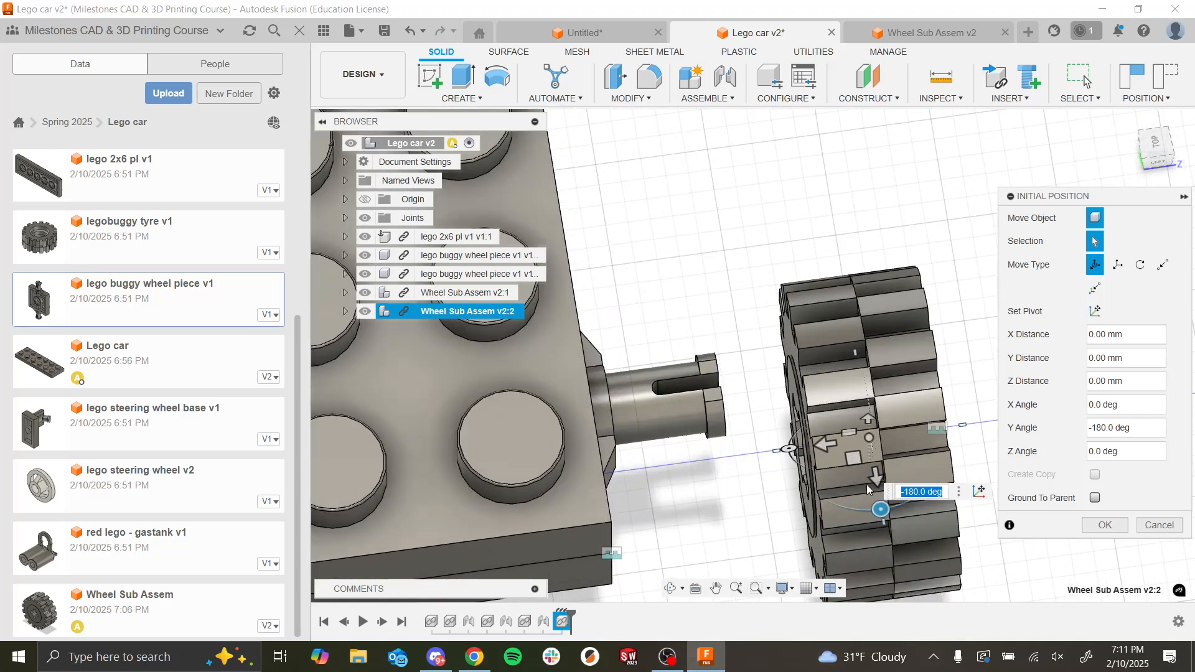
click(1104, 524)
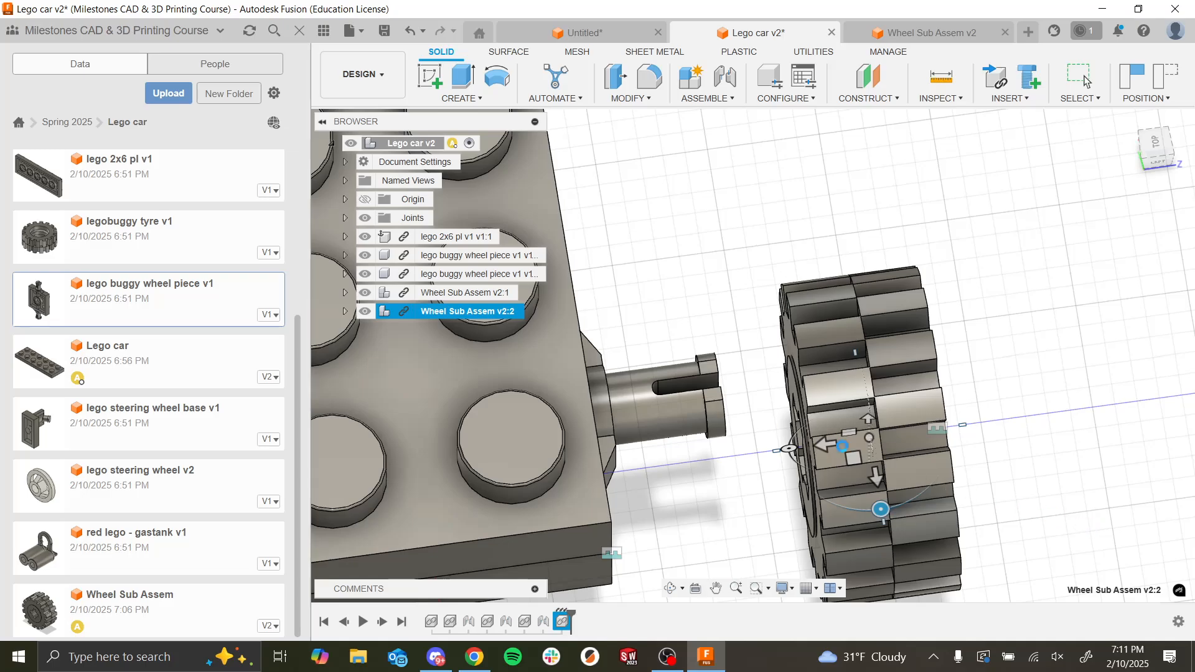
key(Escape)
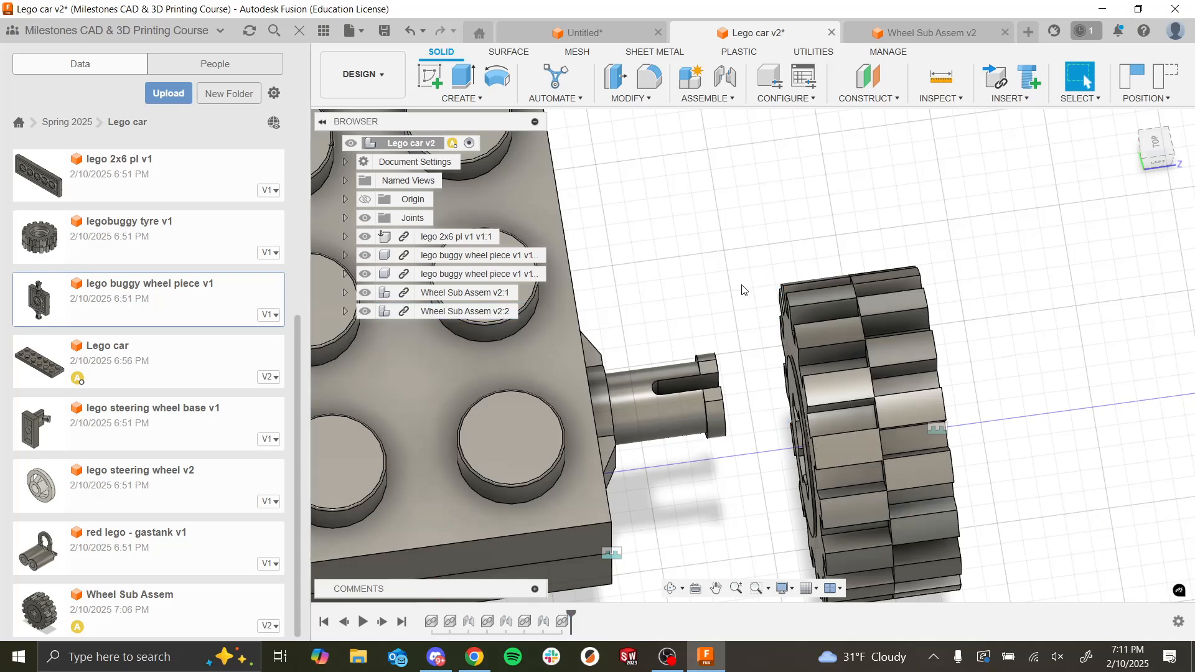
Step: Position a Joint between the circle at the opposite axle peg's base and the curved edge of the second wheel centre's hole
scroll(733, 301, down, 1)
shift+middle_drag(733, 301, 894, 400)
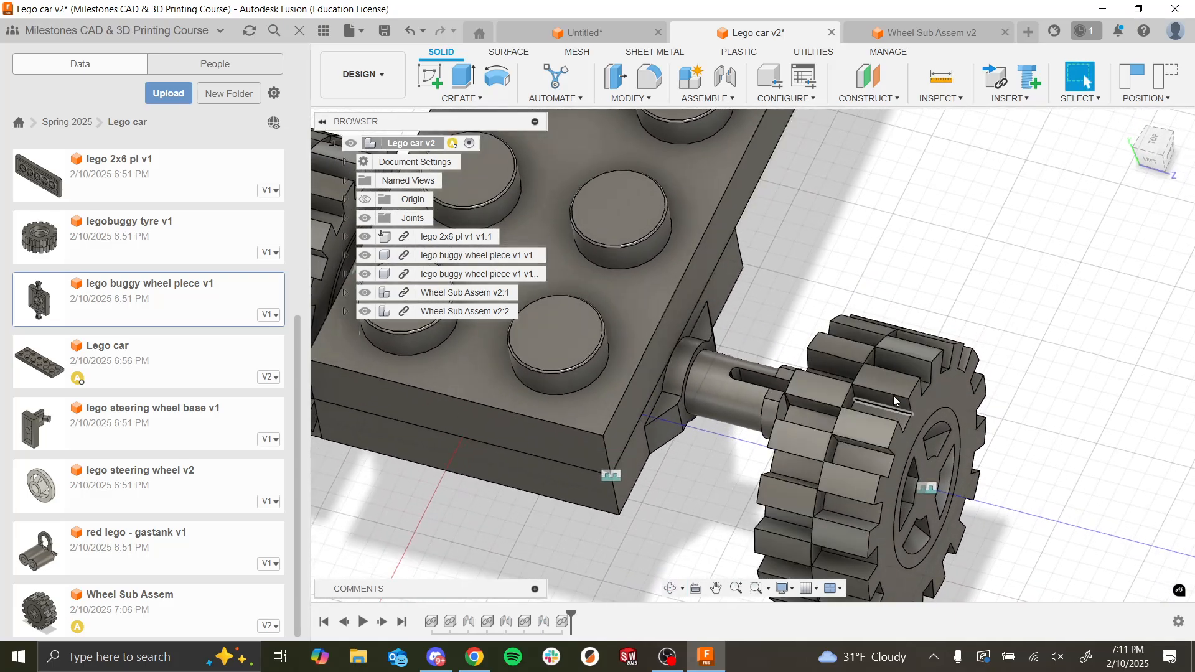
scroll(894, 401, down, 4)
scroll(966, 486, up, 5)
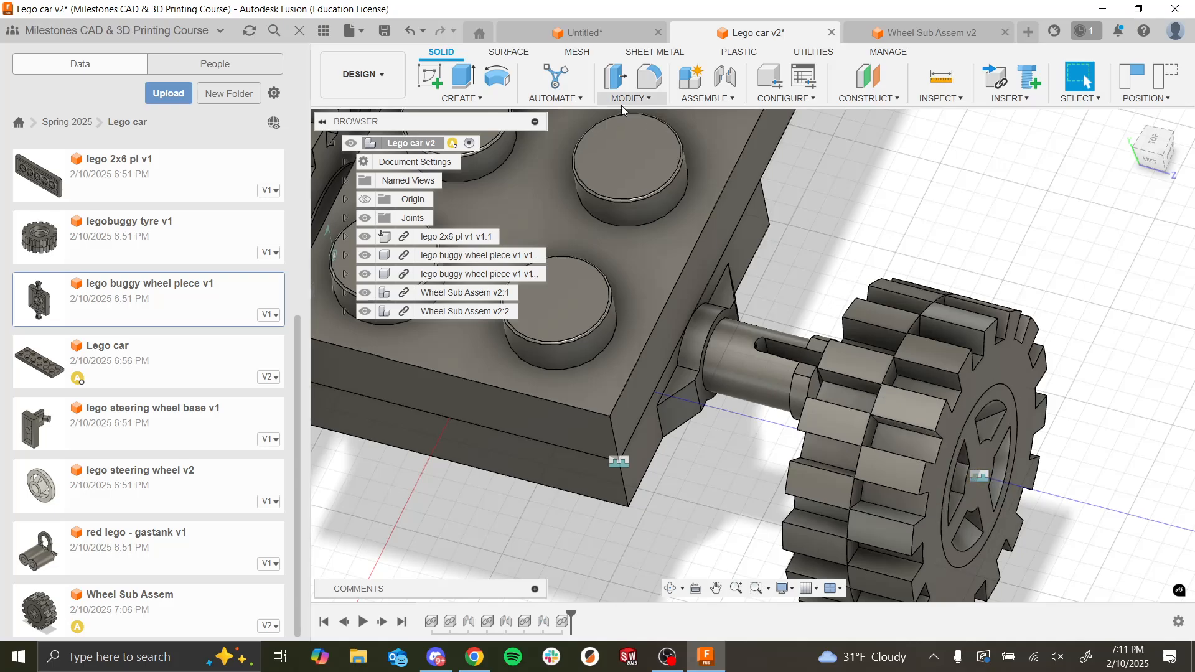
click(725, 77)
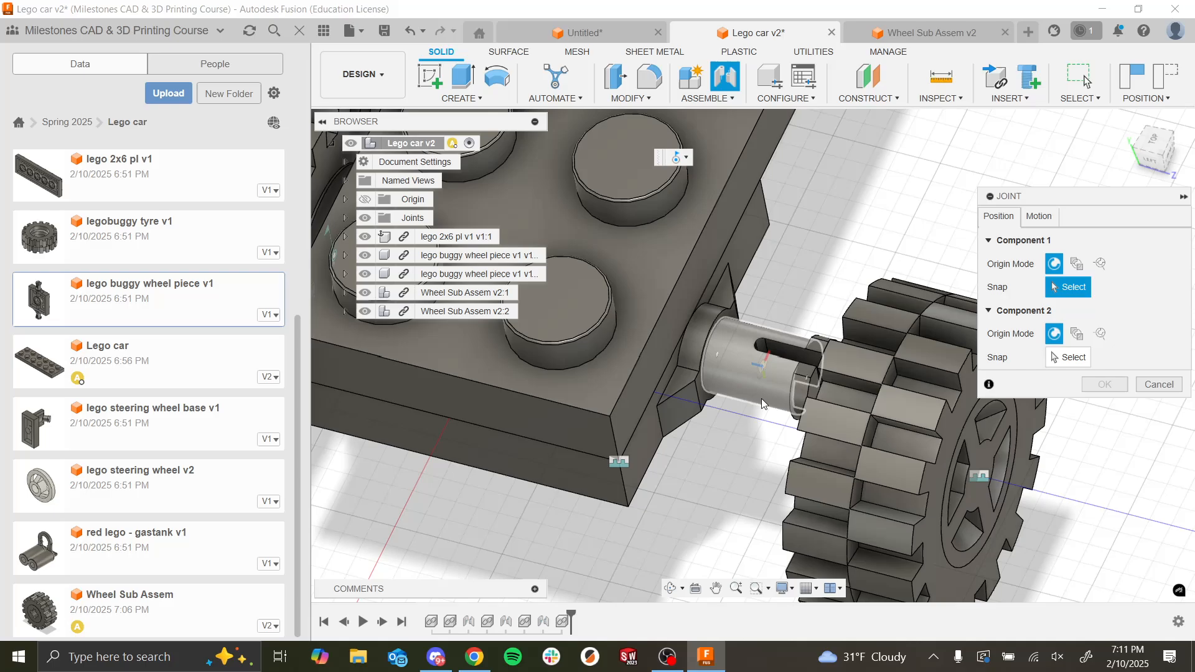
scroll(734, 389, up, 3)
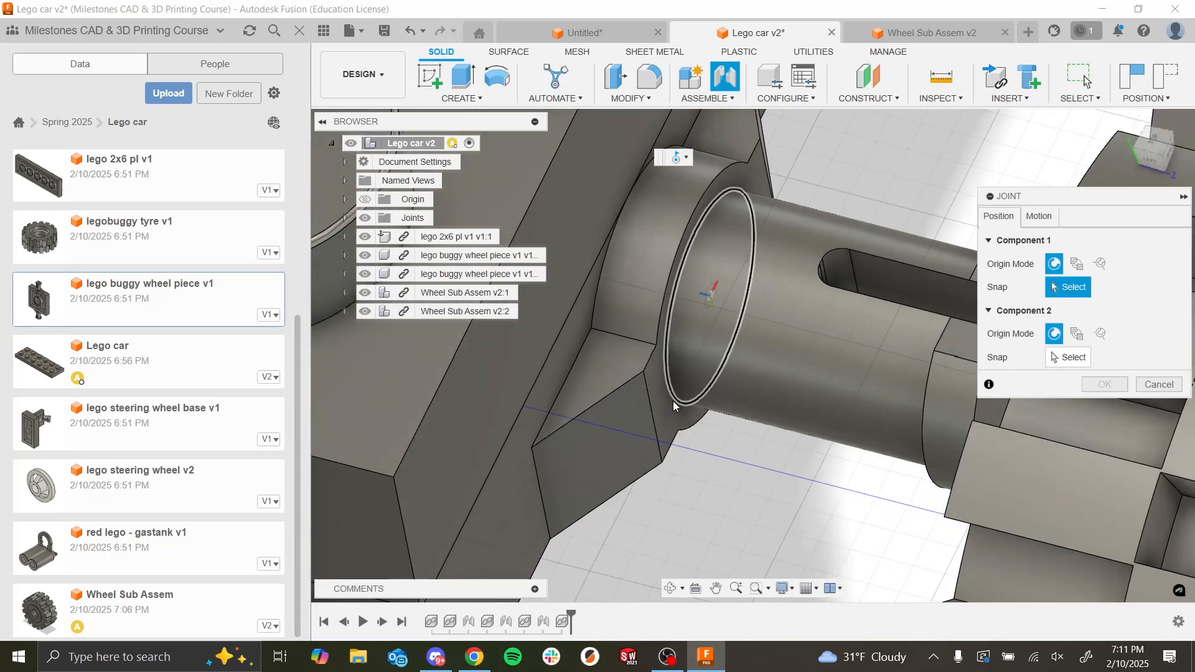
click(673, 405)
scroll(674, 405, down, 5)
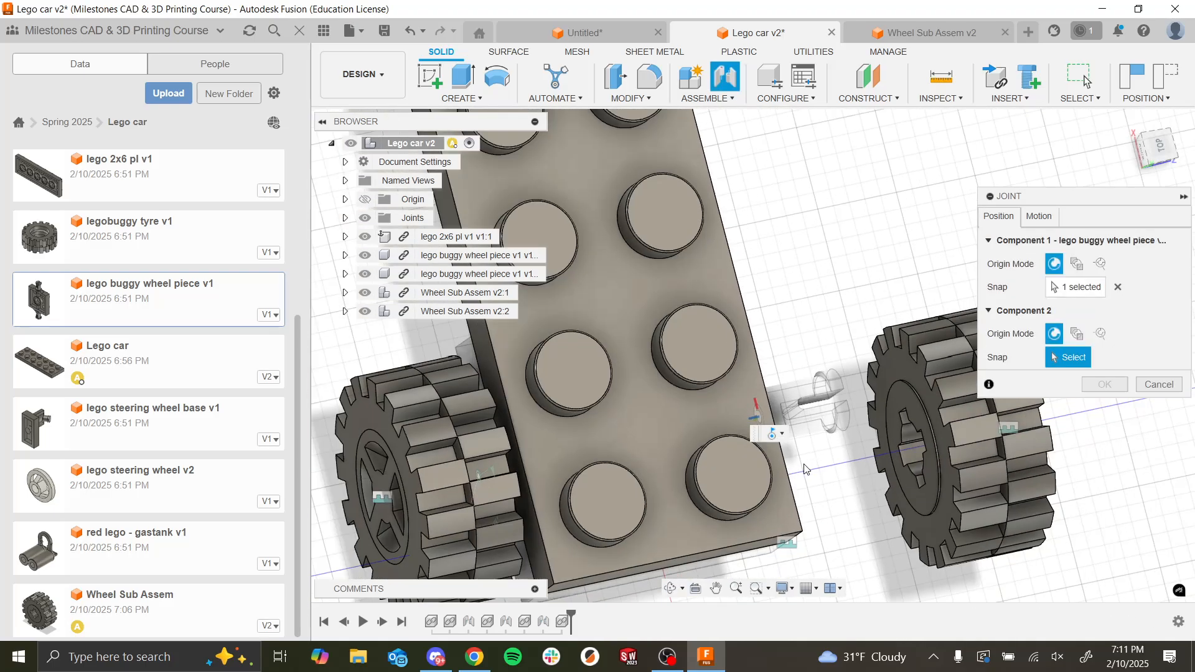
scroll(928, 480, up, 6)
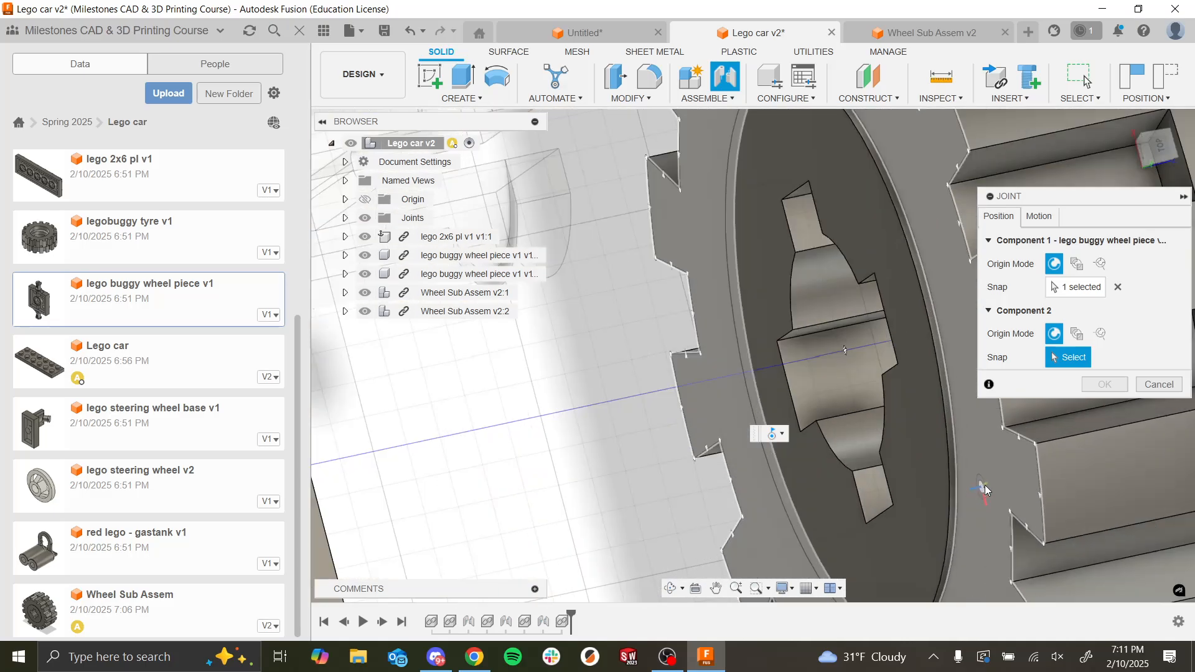
shift+middle_drag(985, 484, 890, 458)
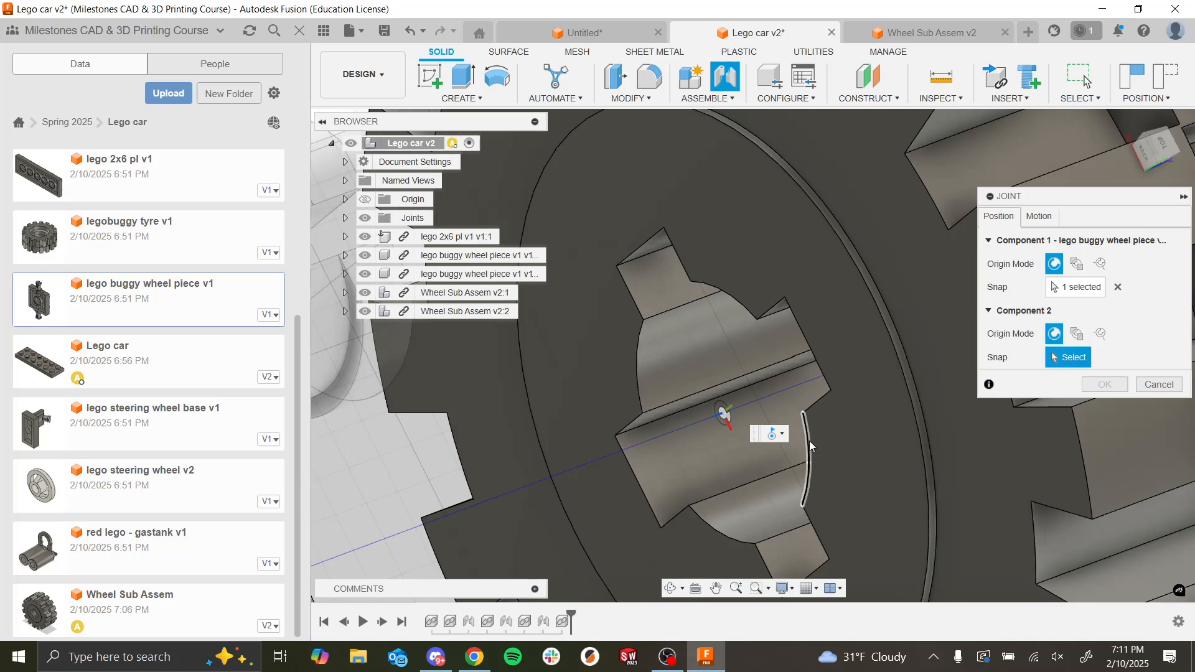
click(809, 442)
scroll(697, 385, down, 10)
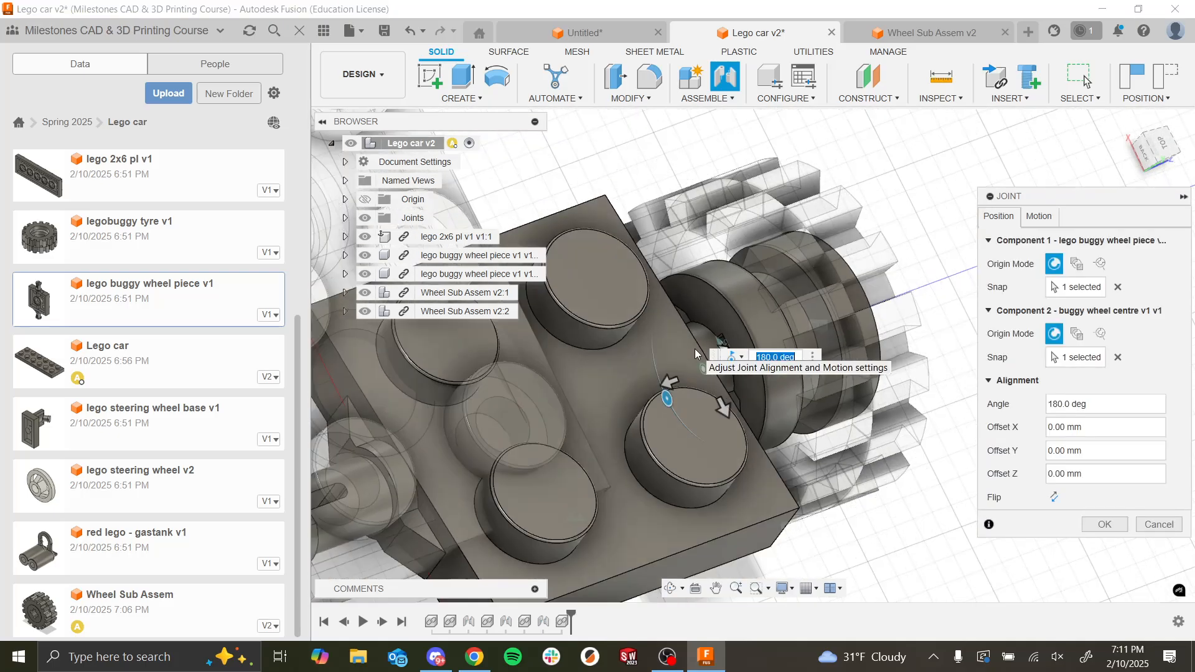
shift+middle_drag(722, 377, 773, 397)
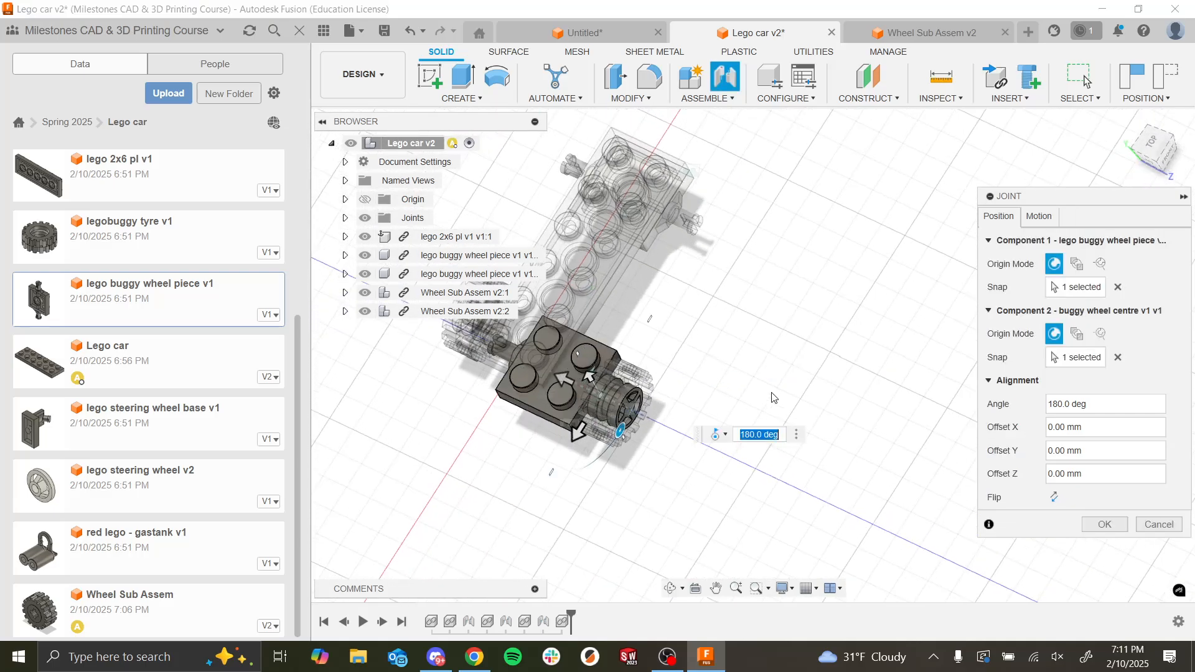
Step: Set the second wheel joint's motion to Revolute about the Z axis without limits and create the joint
click(1045, 216)
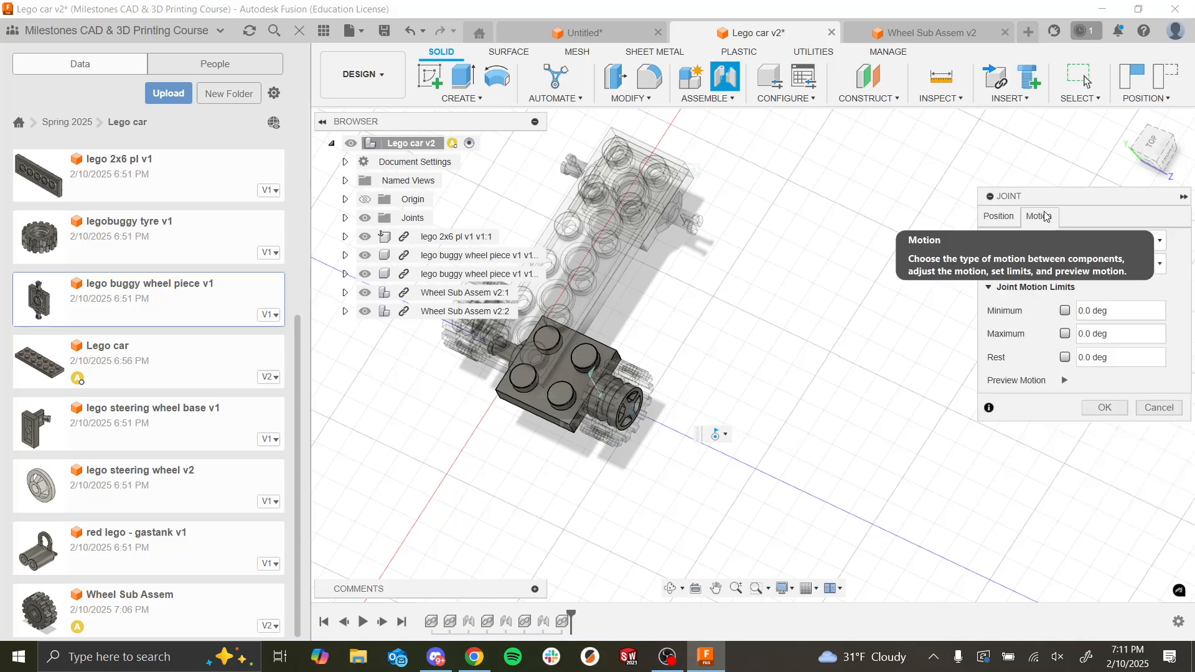
click(1008, 219)
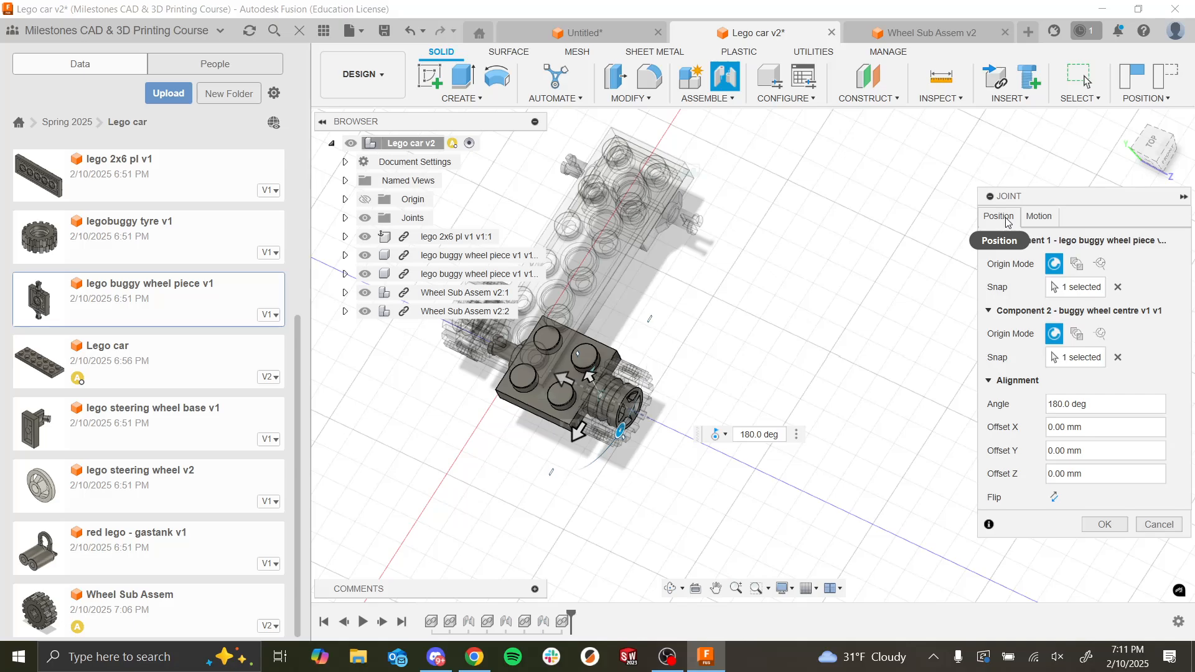
click(1038, 217)
click(1091, 242)
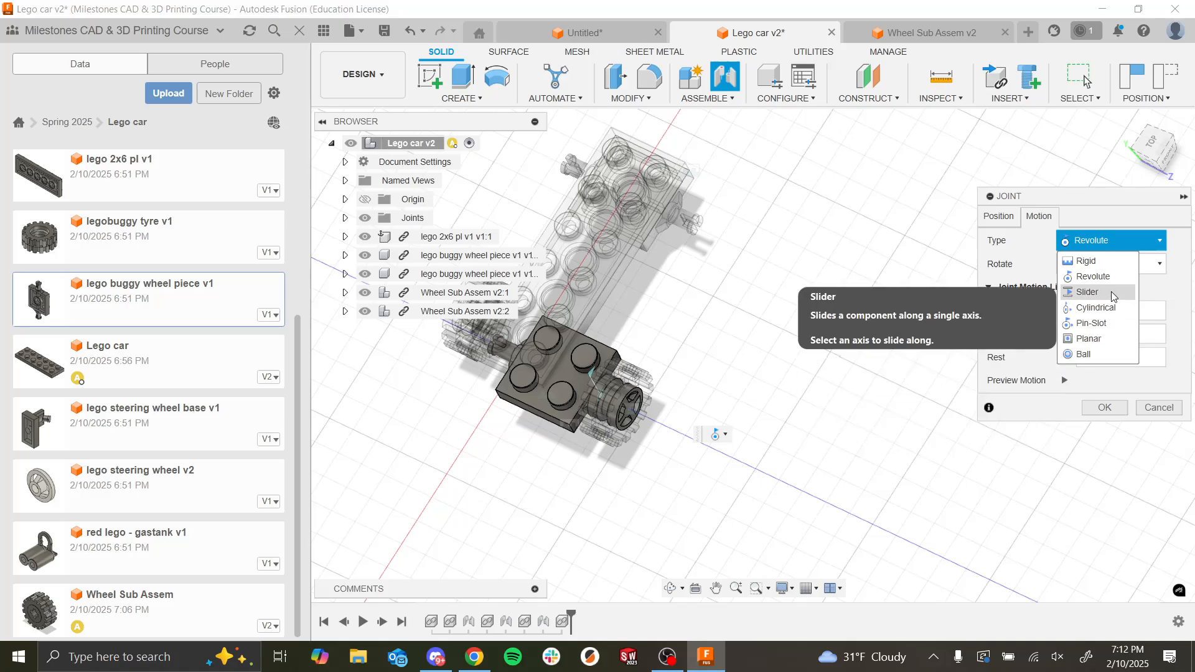
click(1093, 276)
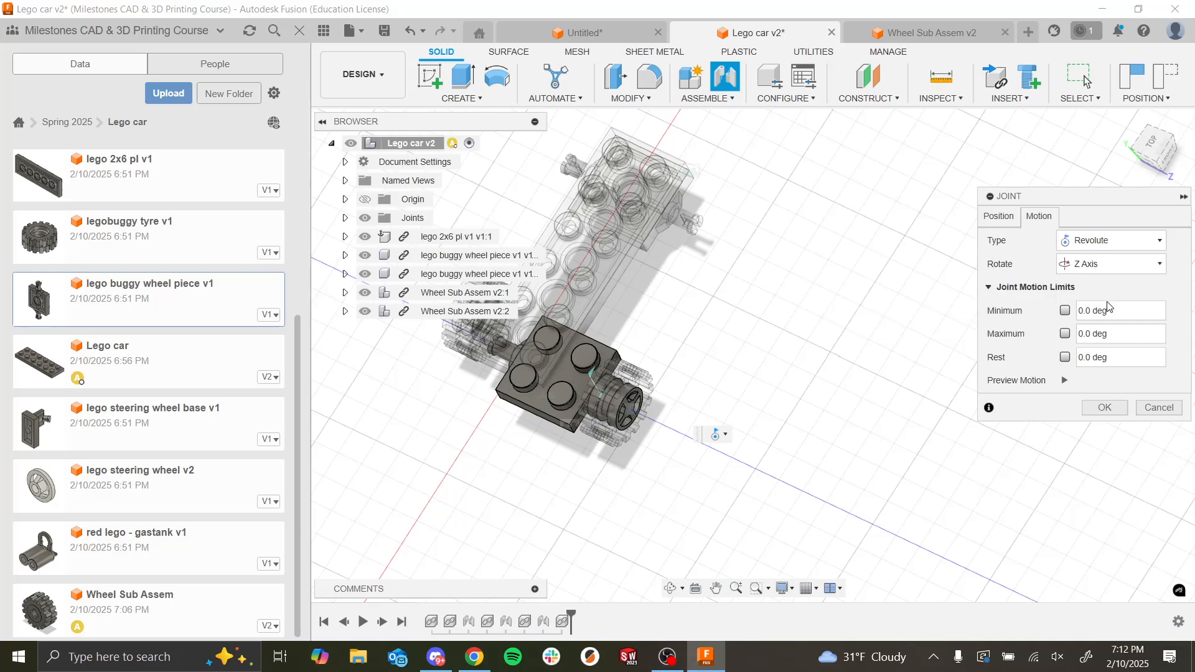
click(1105, 408)
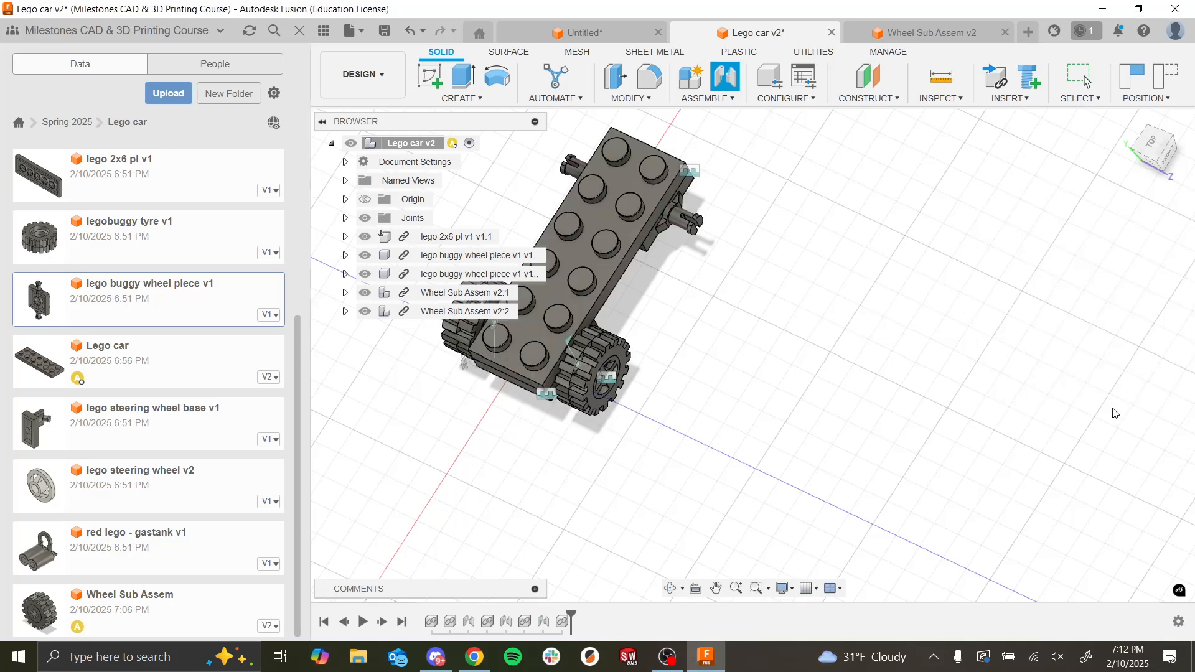
shift+middle_drag(754, 403, 712, 381)
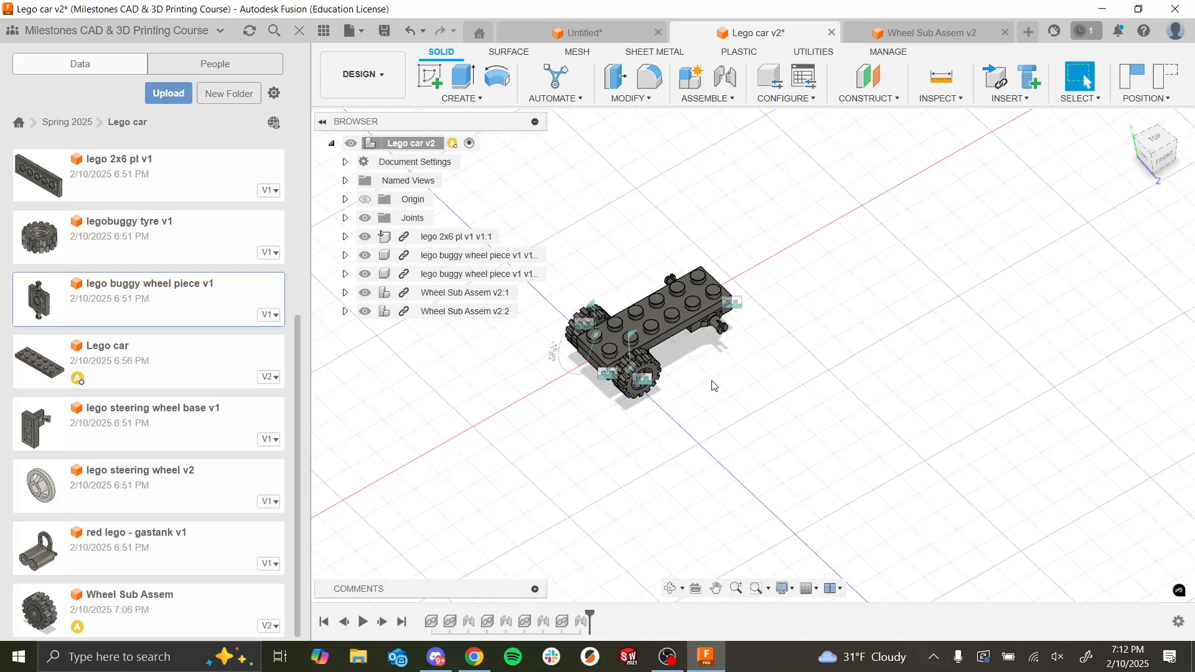
Step: Consult the finished car picture on the Assignment 8 slide in the browser and compare it with the assembly in Fusion
key(alt+Tab)
click(513, 348)
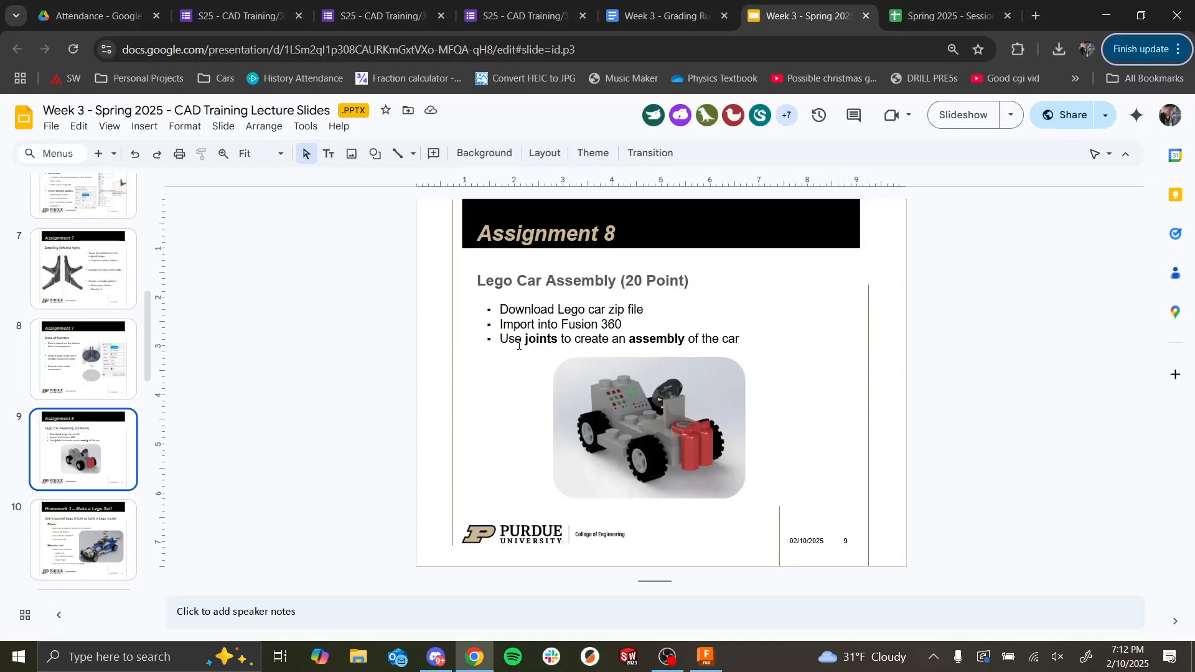
key(alt+Tab)
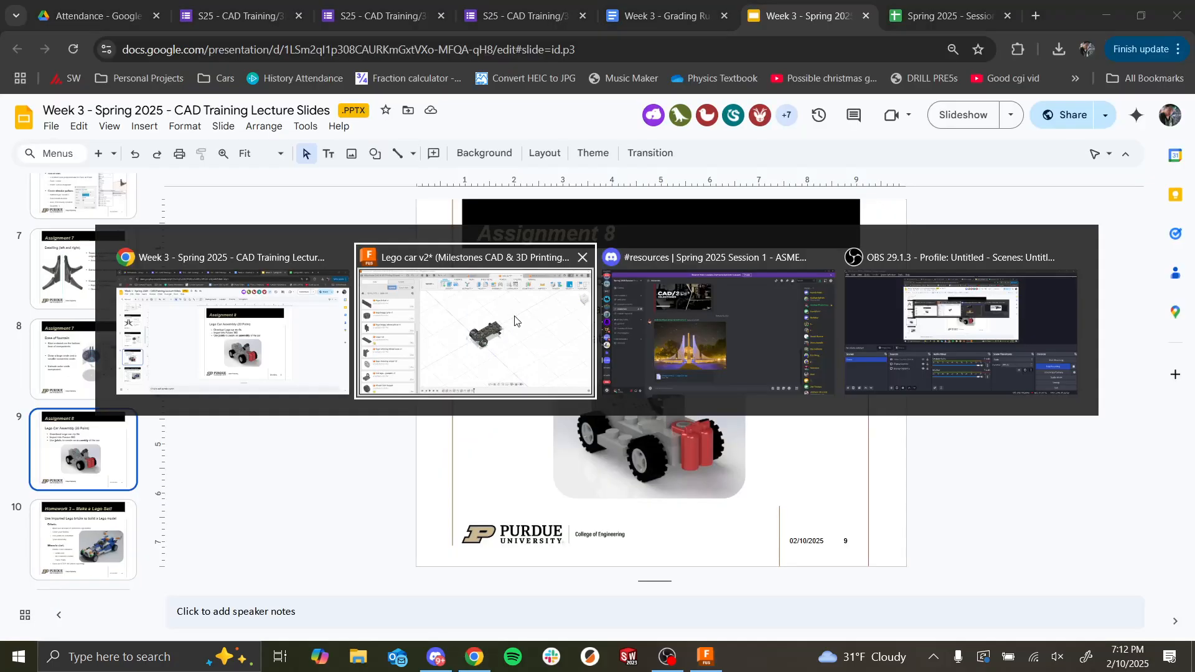
scroll(693, 448, down, 6)
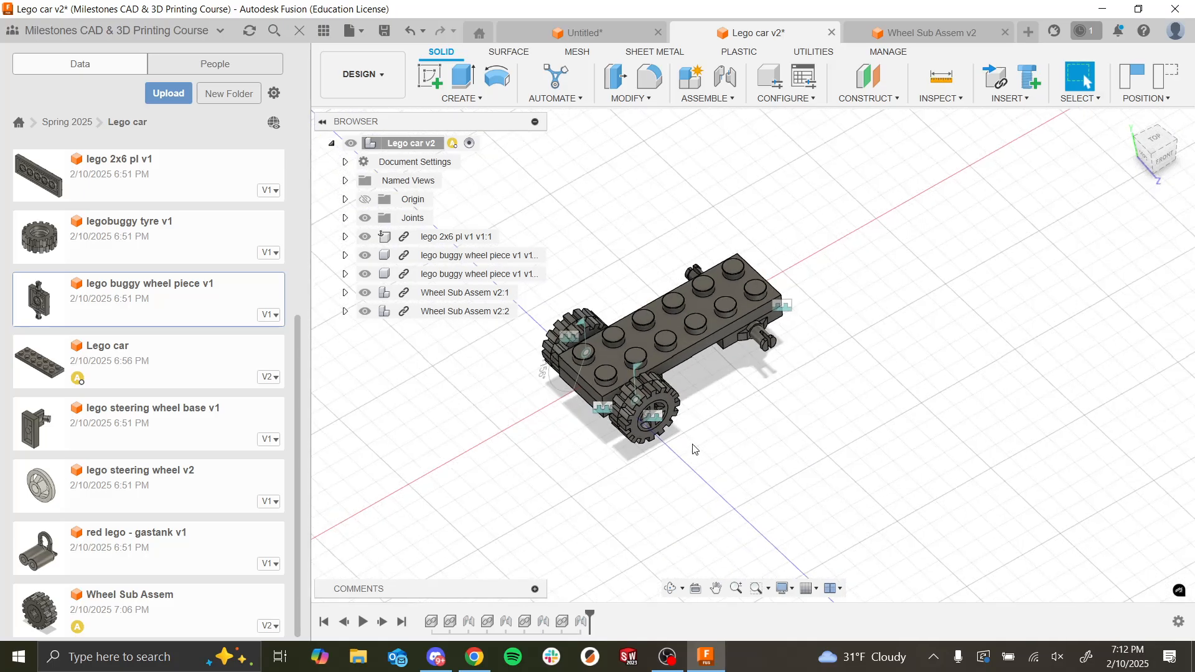
scroll(710, 479, up, 6)
middle_drag(715, 487, 716, 474)
scroll(717, 475, up, 4)
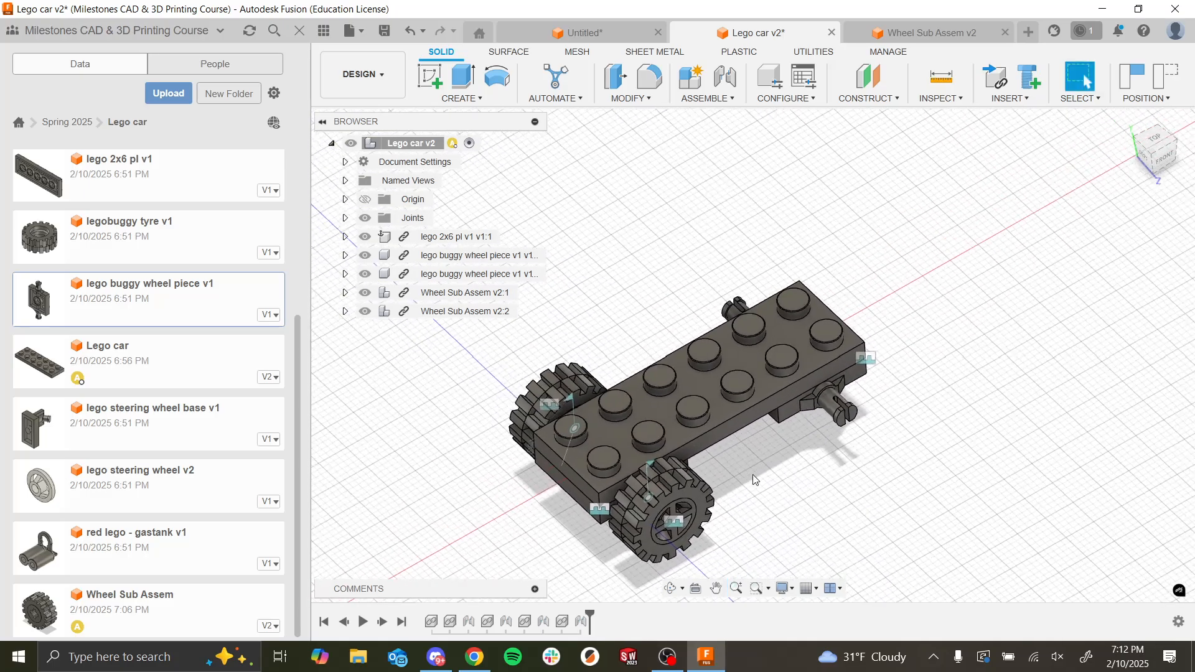
scroll(741, 454, up, 2)
key(alt+Tab)
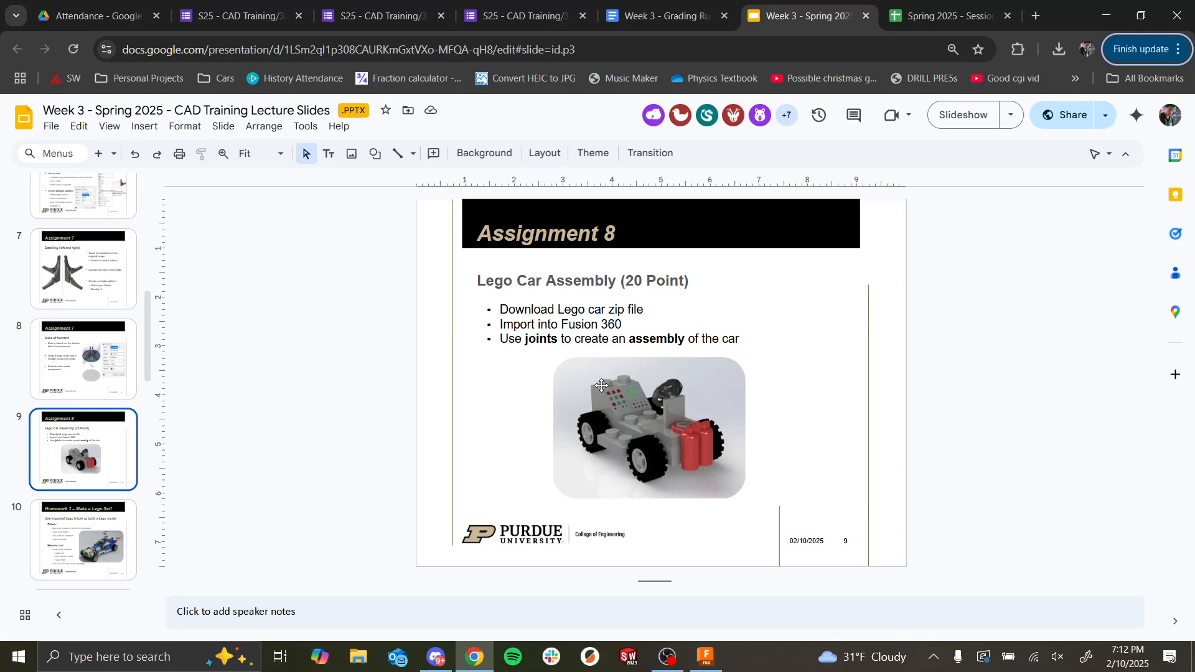
key(alt+Tab)
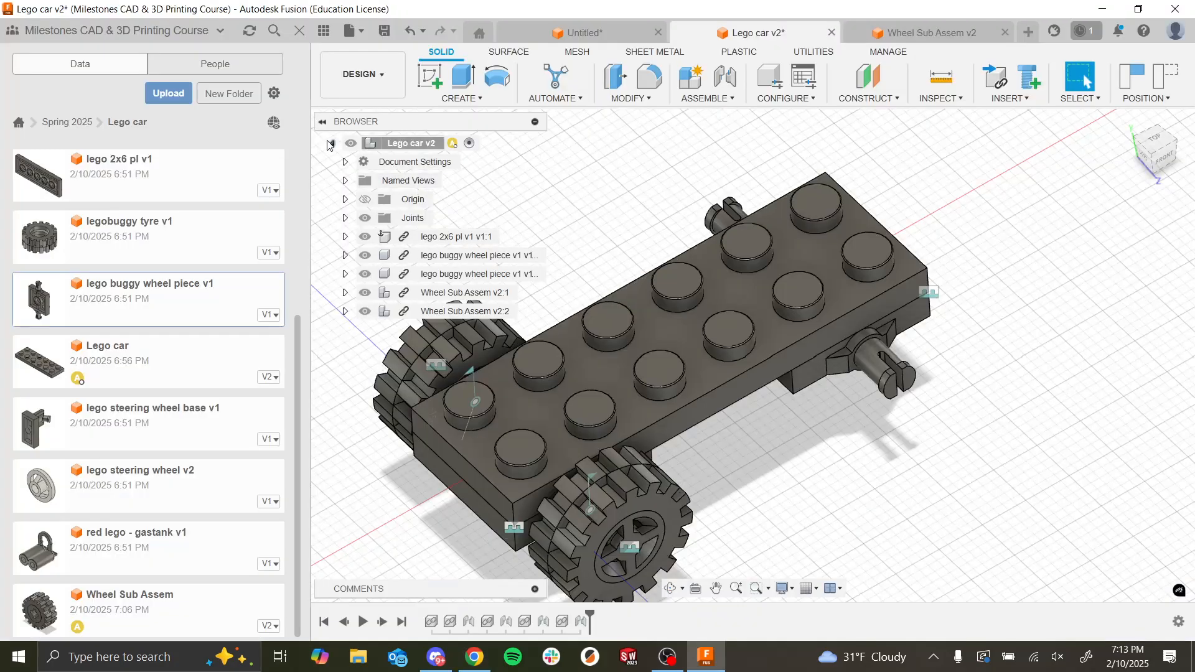
Step: Insert the lego 2x2 roof into the assembly, raise it 23 mm along Y above the plate, and accept its initial position
scroll(173, 436, up, 4)
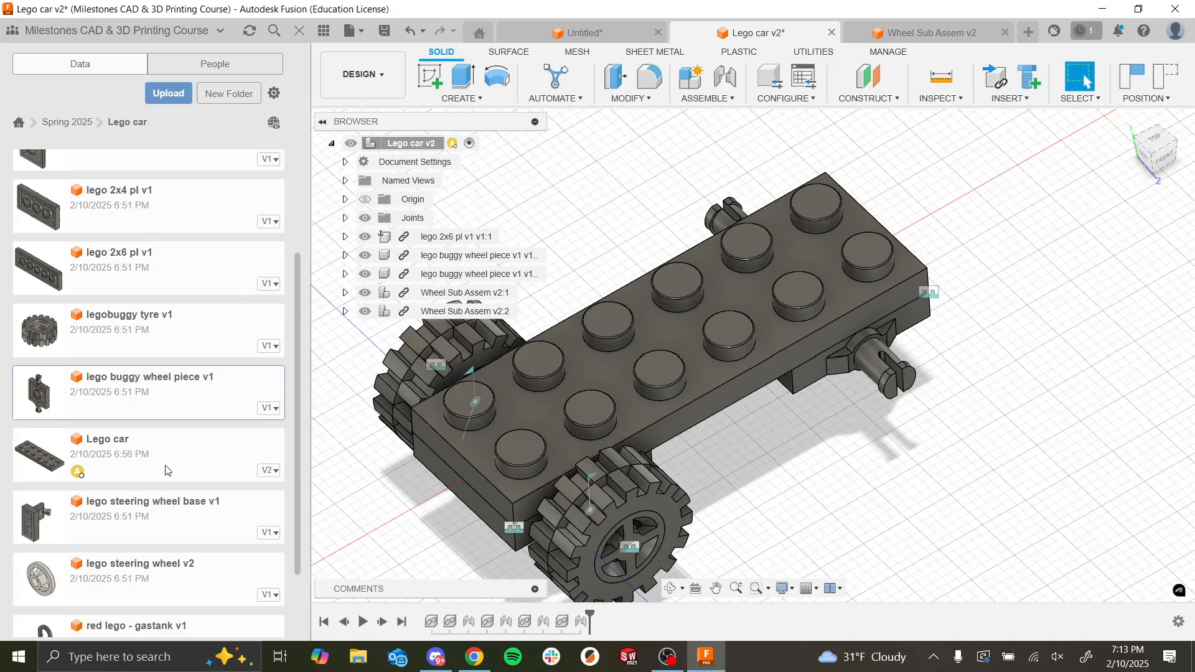
drag(107, 298, 783, 242)
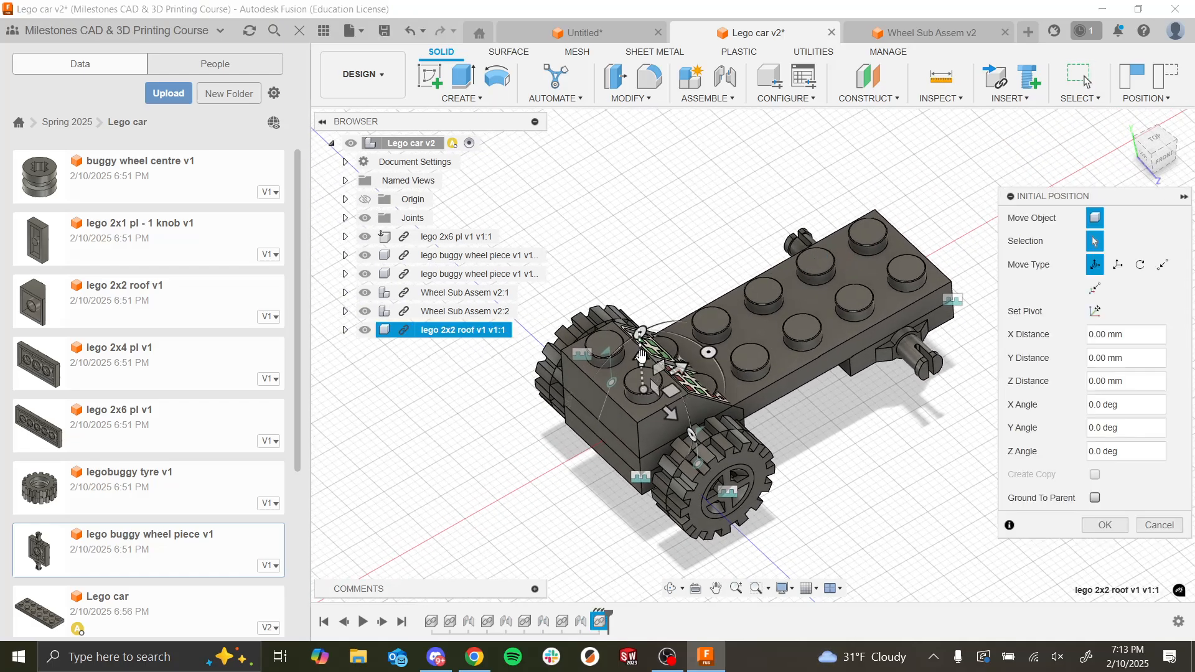
drag(642, 356, 635, 239)
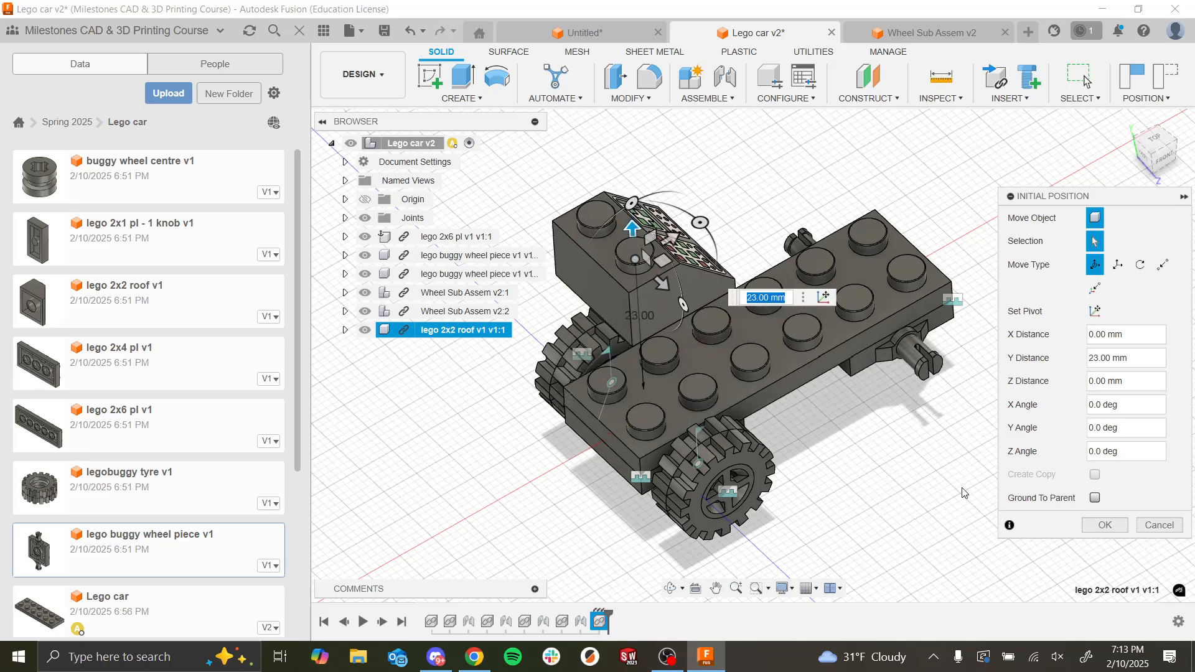
click(1104, 524)
Step: Position a Between Two Faces Joint from the roof brick's lower corner to the 2x6 plate's upper corner at the wheel end
shift+middle_drag(888, 477, 866, 480)
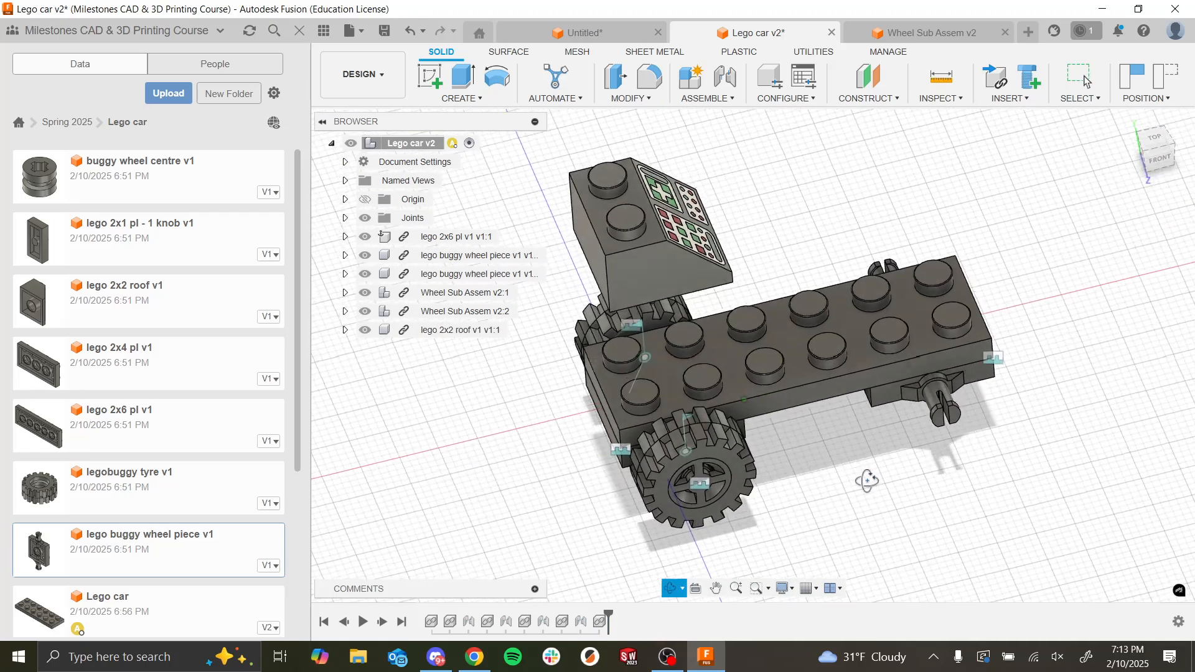
click(725, 76)
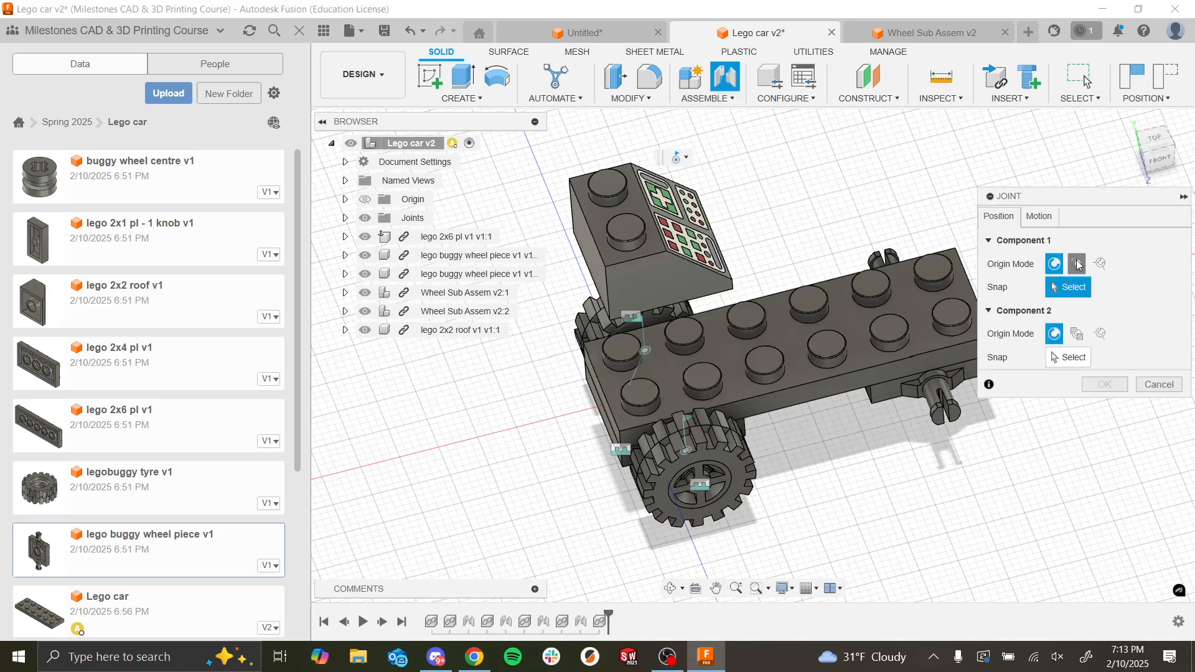
click(1079, 264)
click(1076, 357)
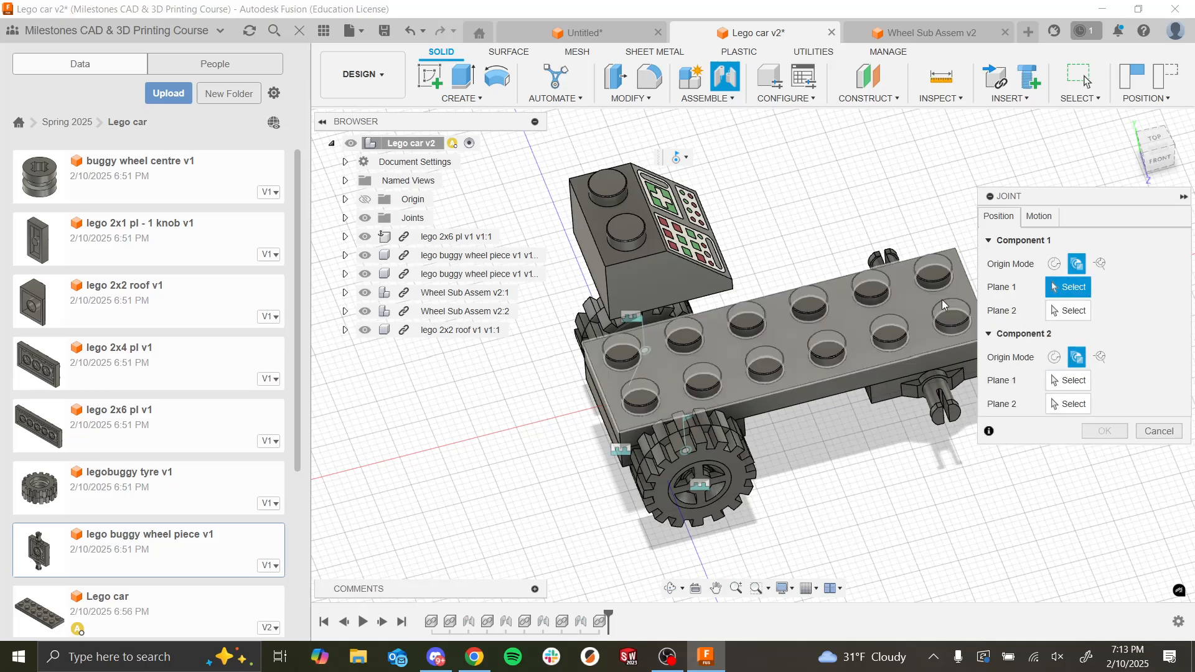
click(695, 278)
click(592, 260)
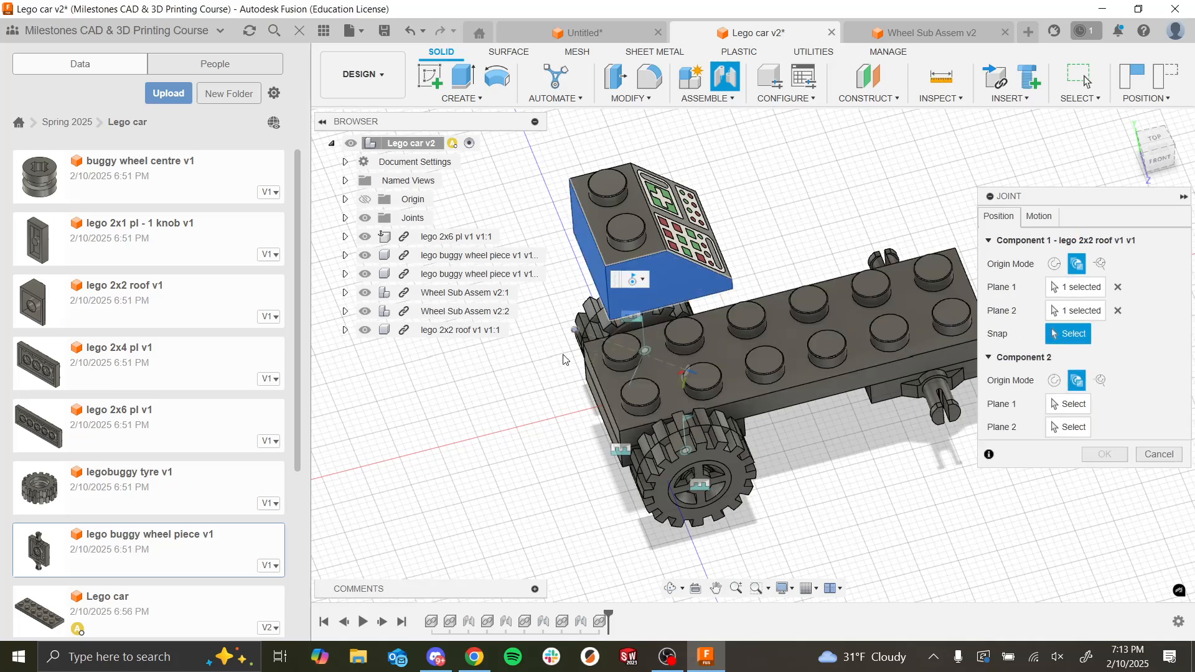
shift+middle_drag(565, 359, 662, 308)
click(646, 234)
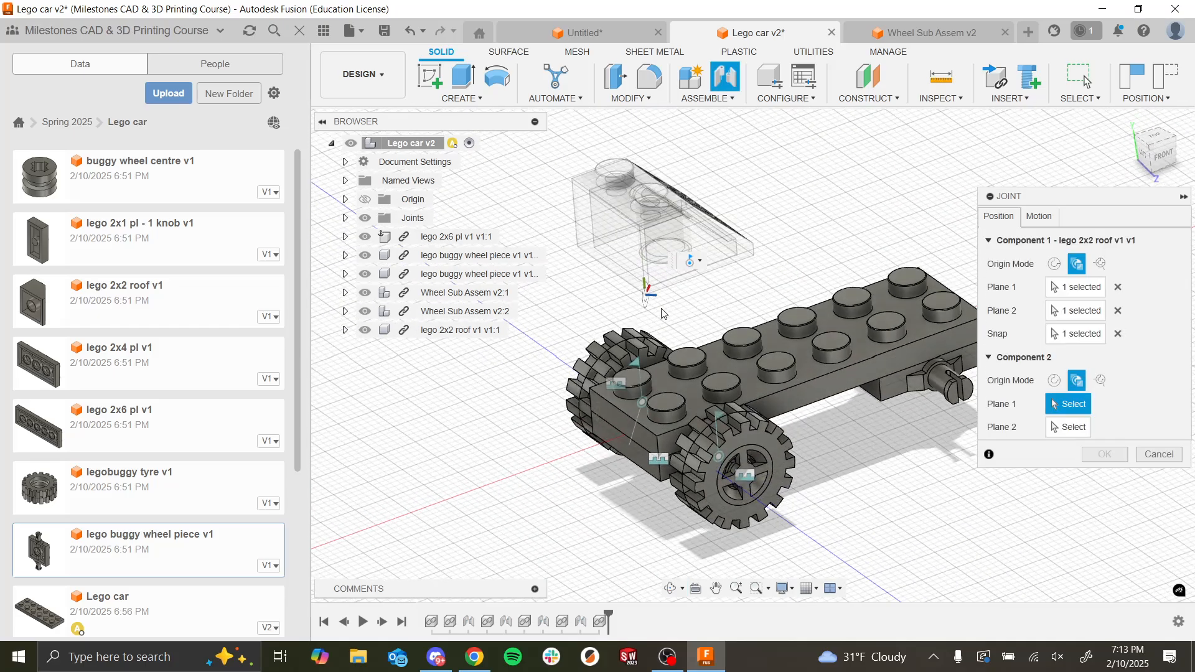
click(674, 443)
click(637, 438)
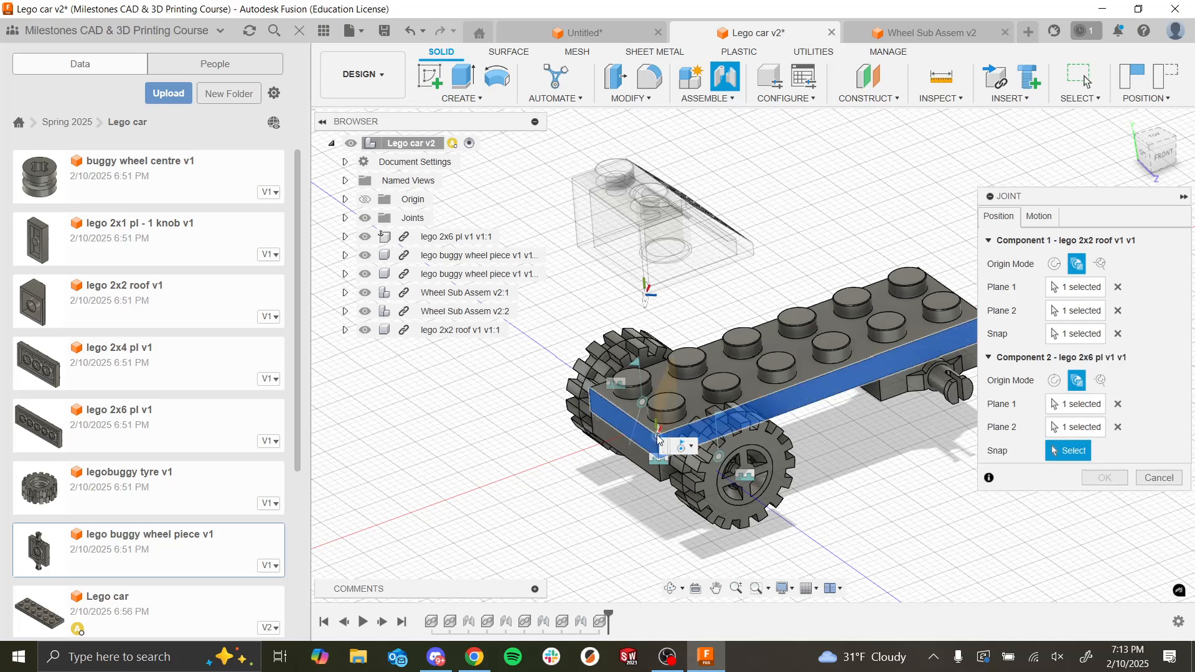
click(657, 437)
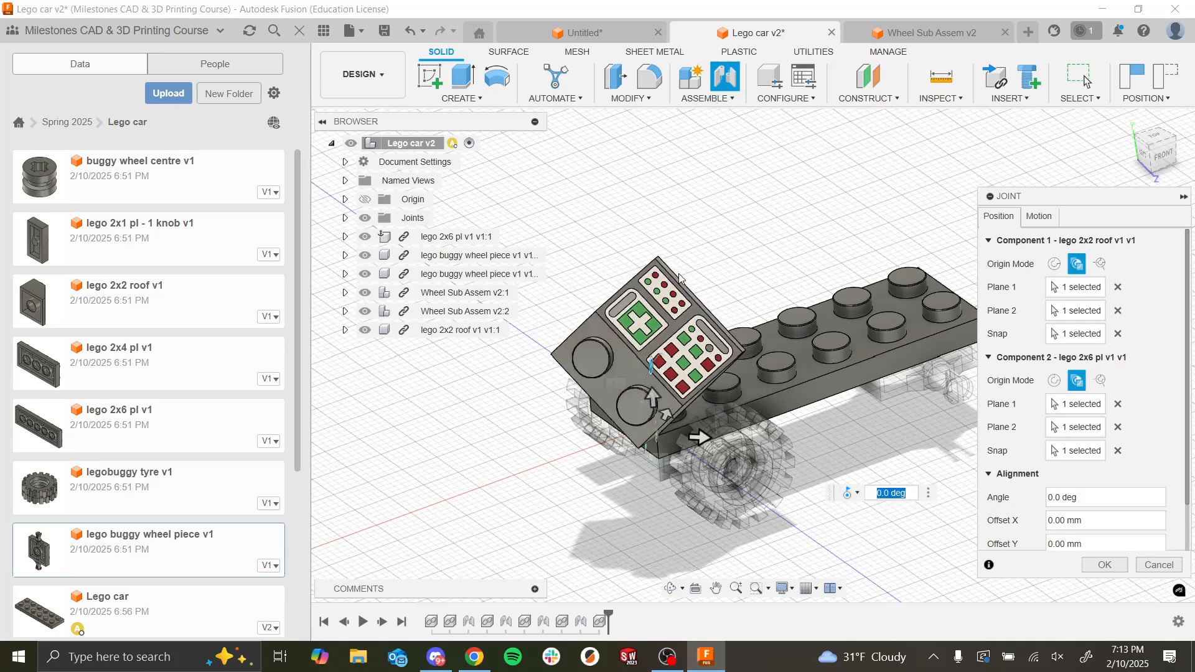
Step: Set the roof brick joint's motion type to Rigid and create the joint
click(1038, 217)
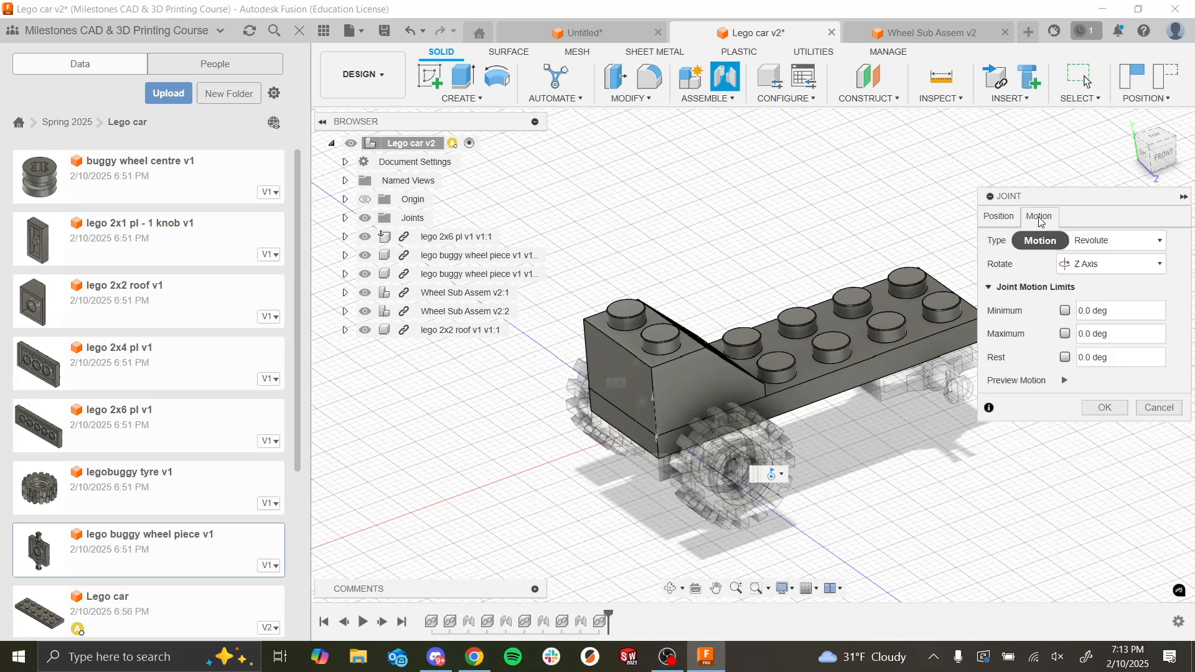
click(1118, 240)
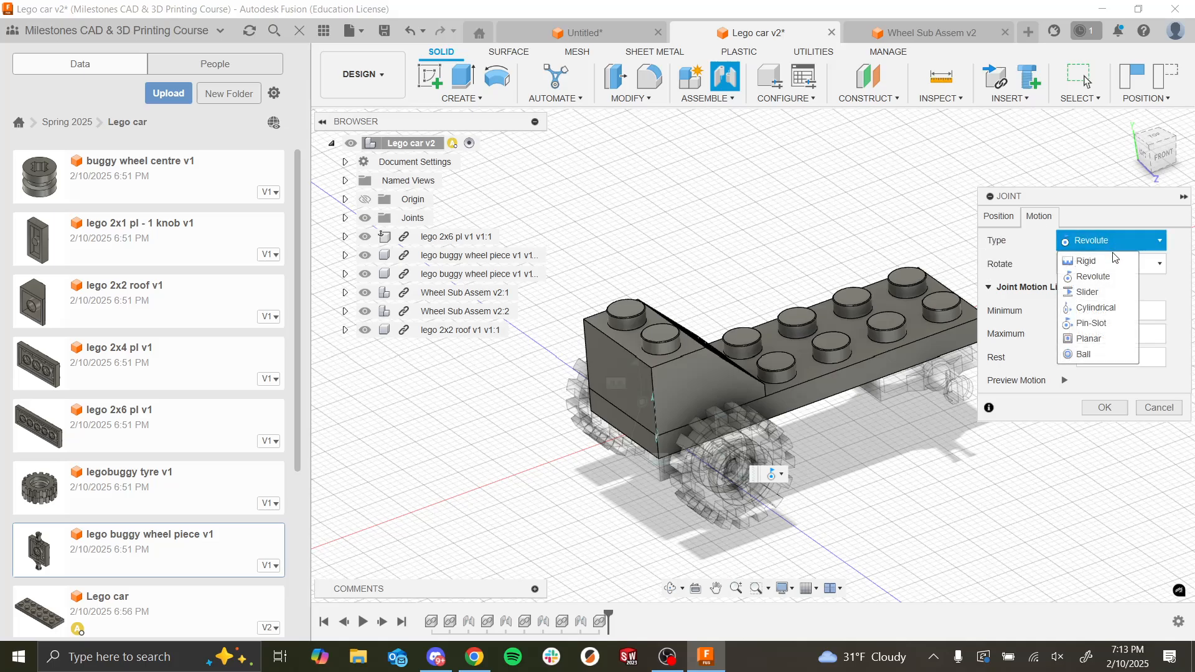
click(1112, 260)
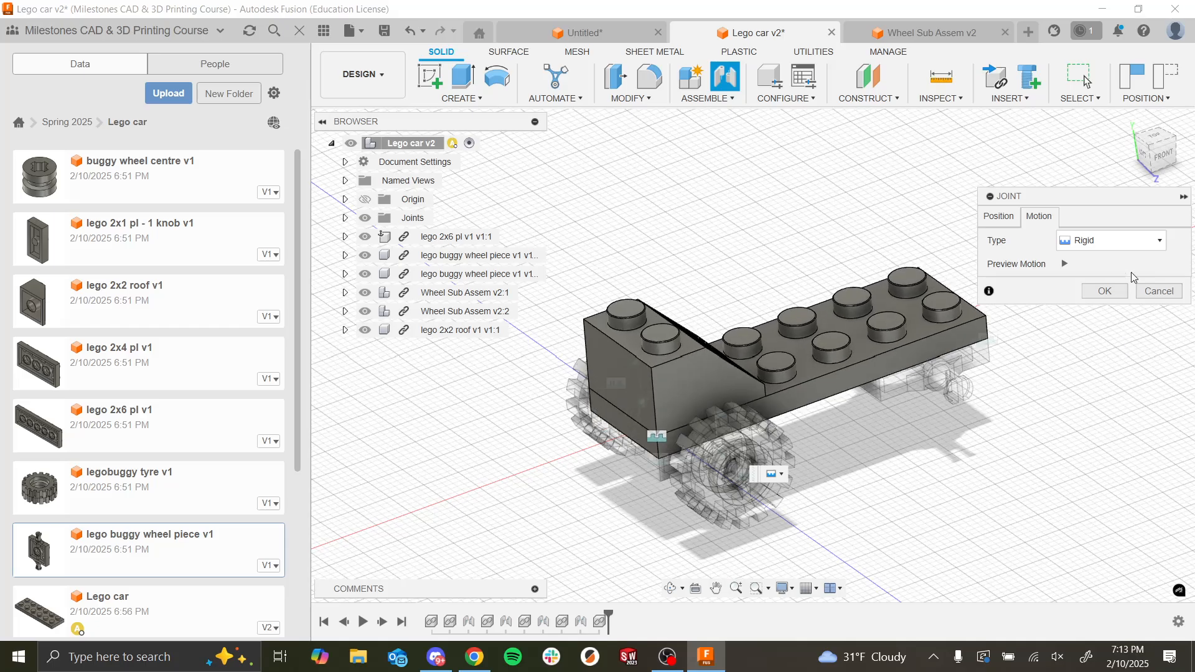
click(1105, 291)
Step: Insert the lego 2x1 pl - 1 knob, move it beyond the wheel-less end of the 2x6 plate, and accept its position
shift+middle_drag(996, 348, 786, 356)
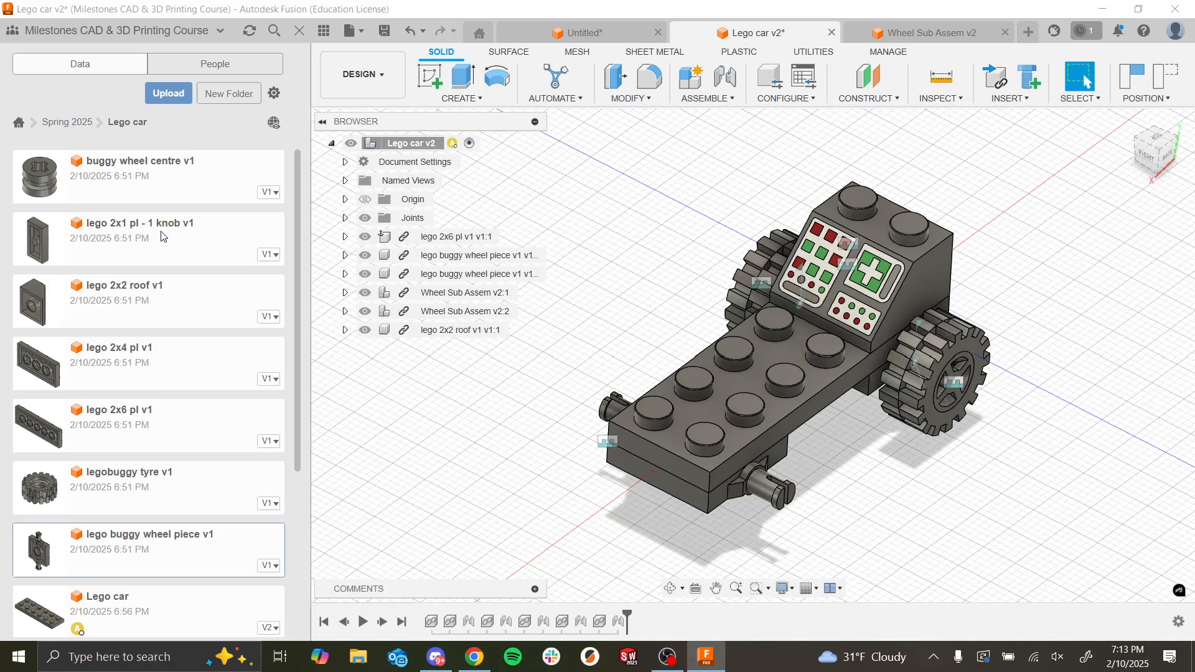
key(alt+Tab)
key(alt+Tab)
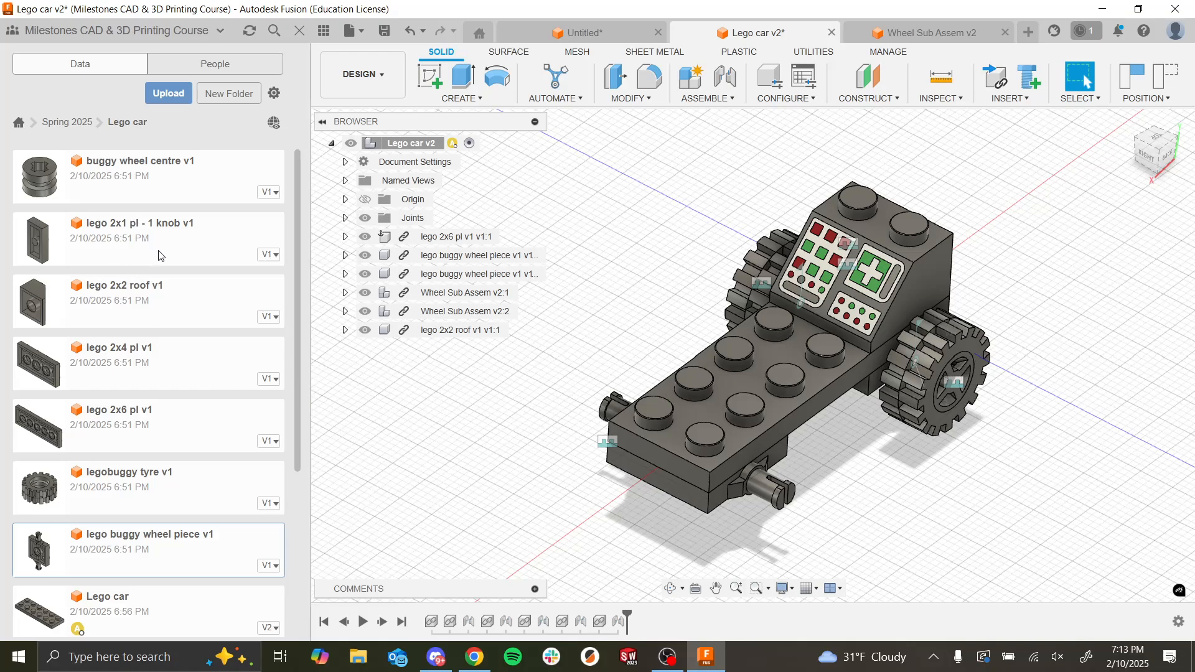
drag(159, 256, 550, 529)
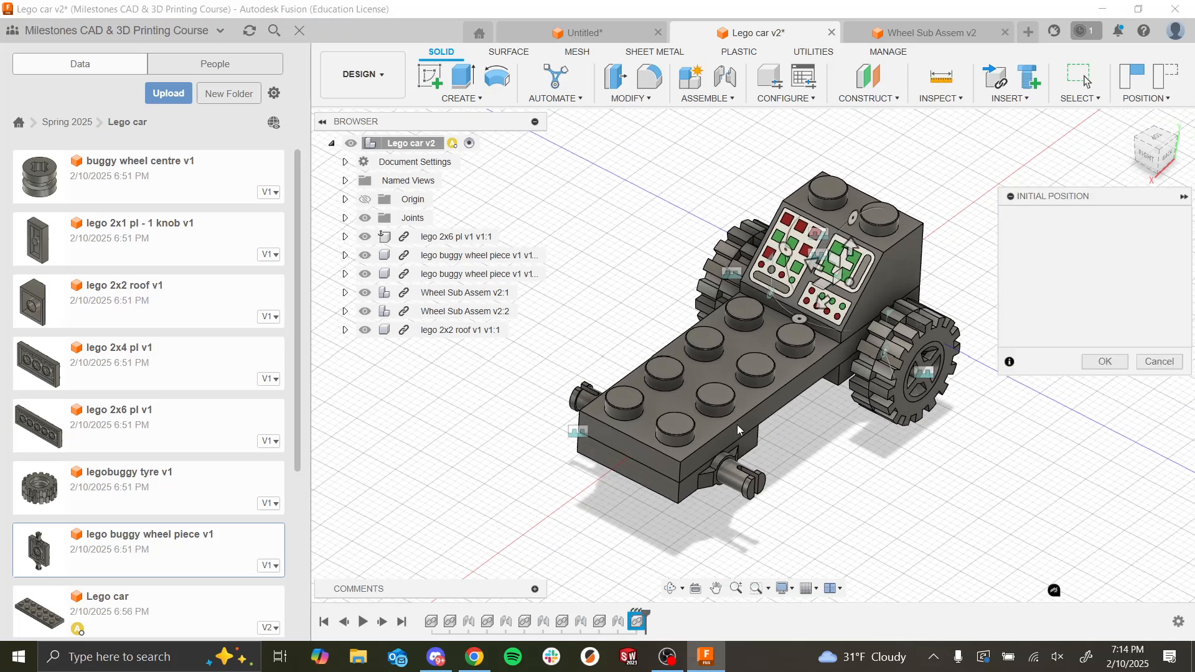
drag(815, 302, 941, 541)
click(1121, 528)
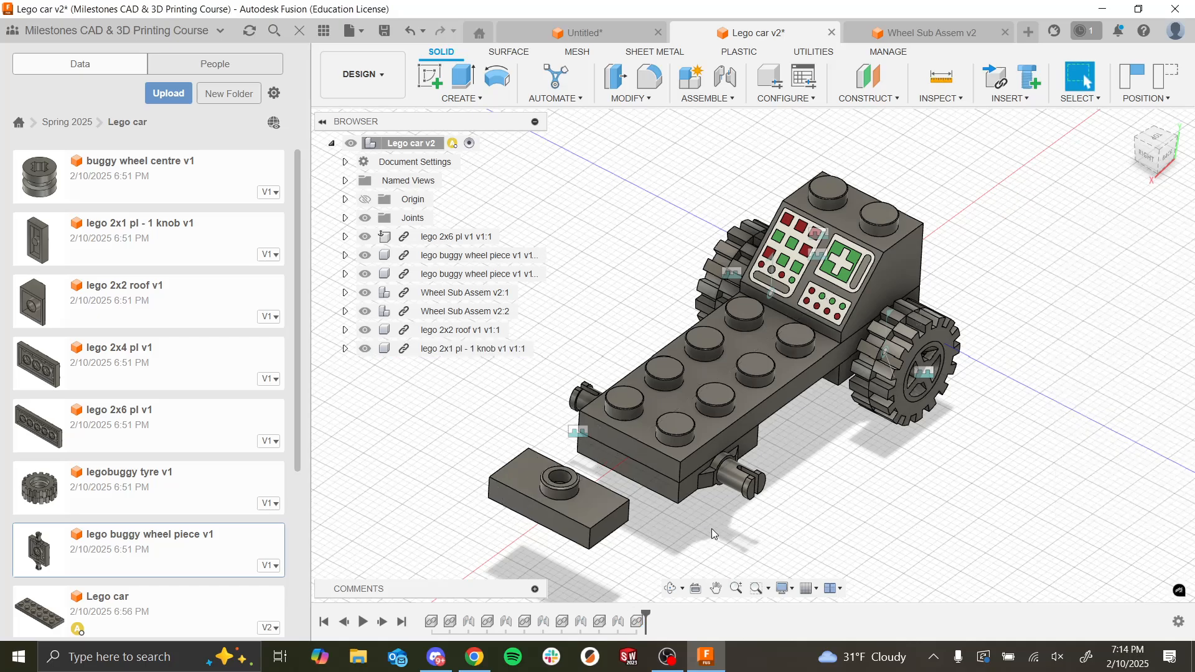
Step: Create a rigid Between Two Faces Joint from the 2x6 plate's upper corner at the wheel-less end to the 2x1 plate's lower corner
shift+middle_drag(712, 528, 697, 460)
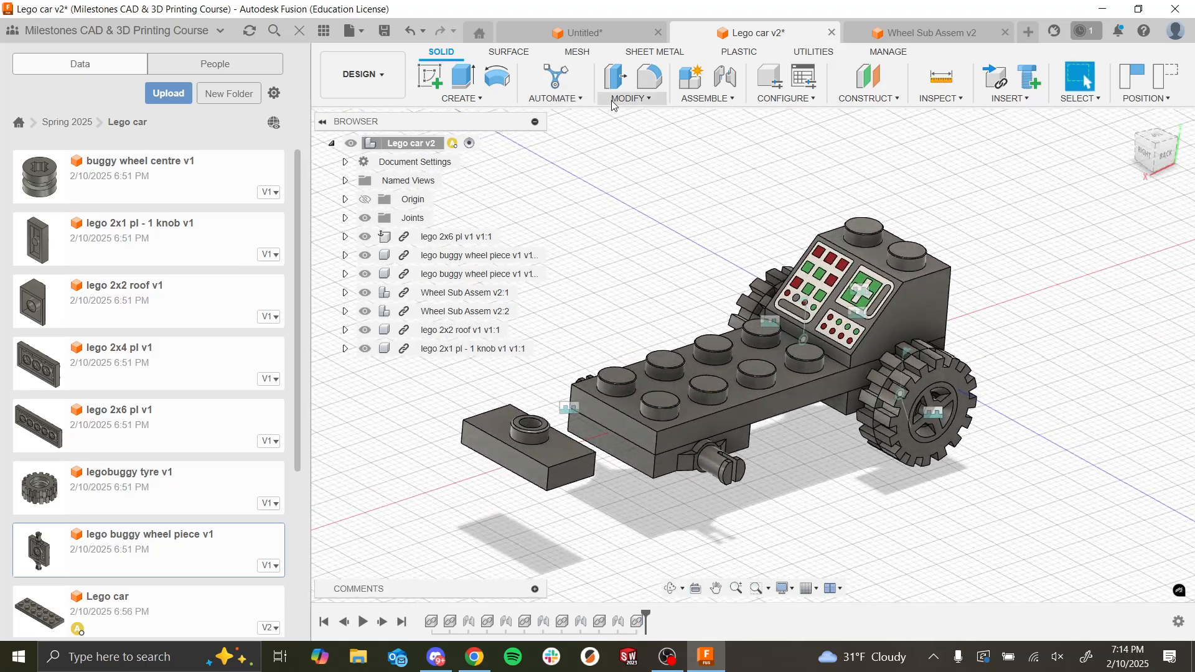
click(725, 76)
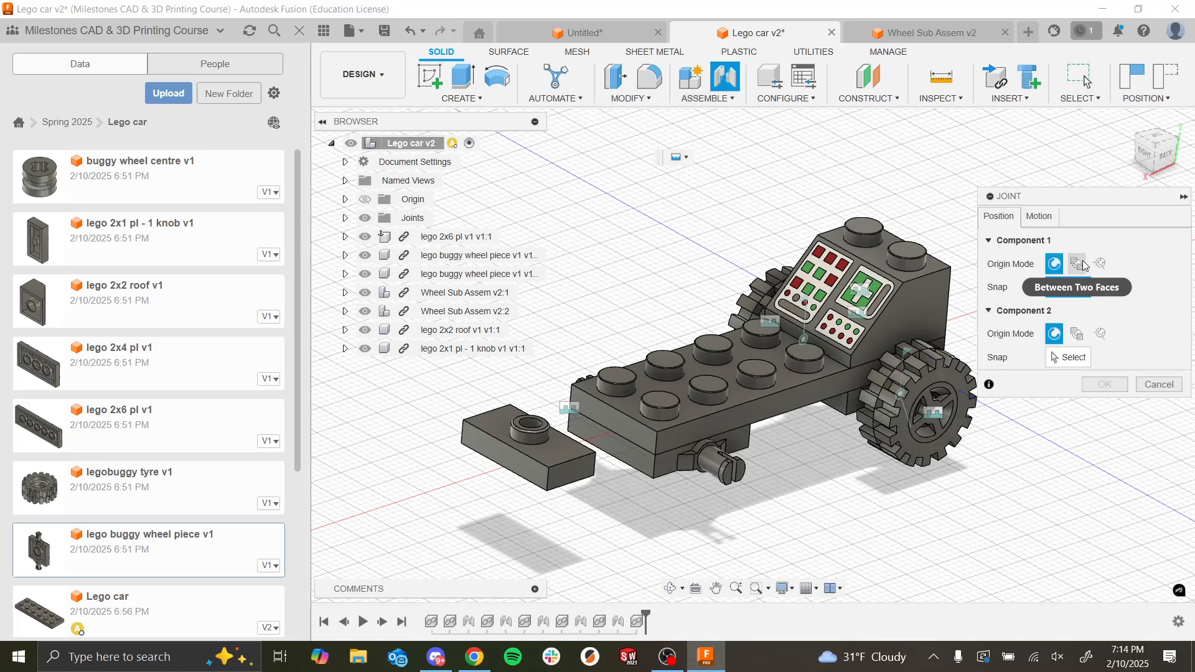
click(1076, 264)
click(1077, 356)
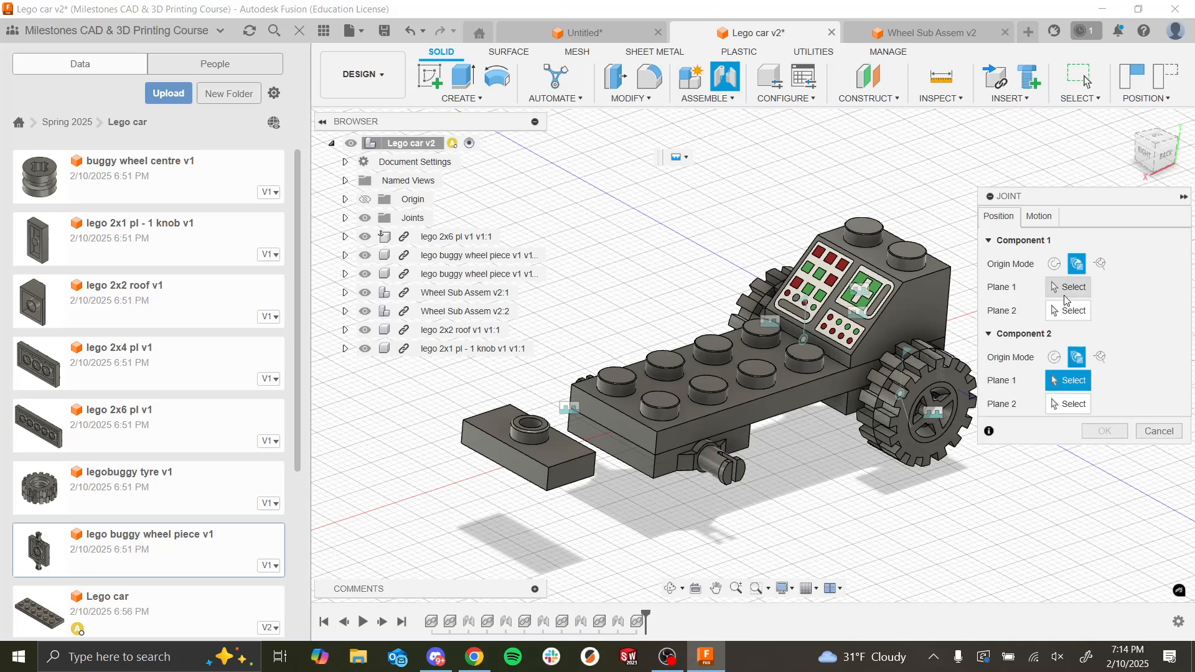
click(697, 429)
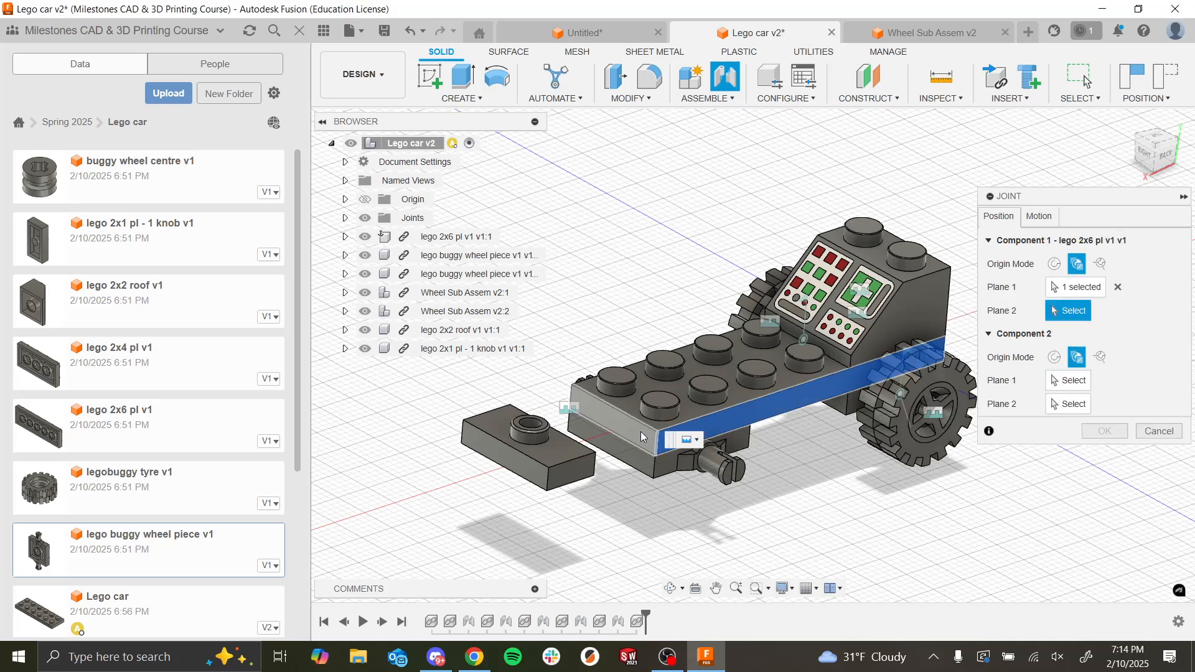
click(645, 432)
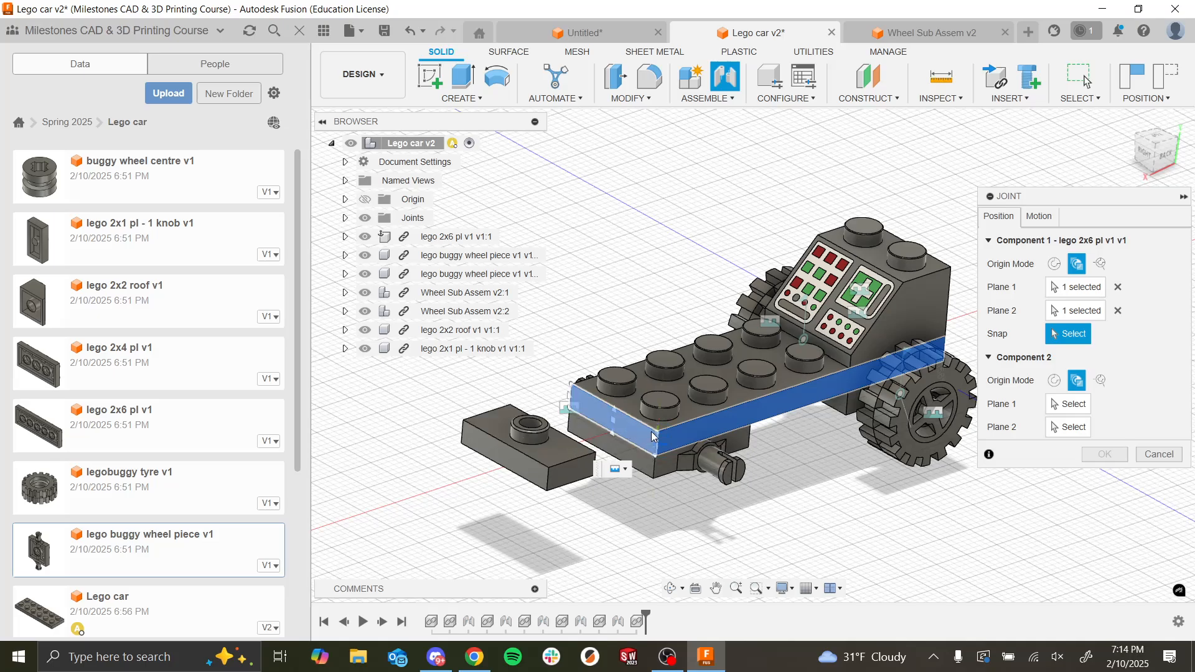
click(573, 465)
click(562, 469)
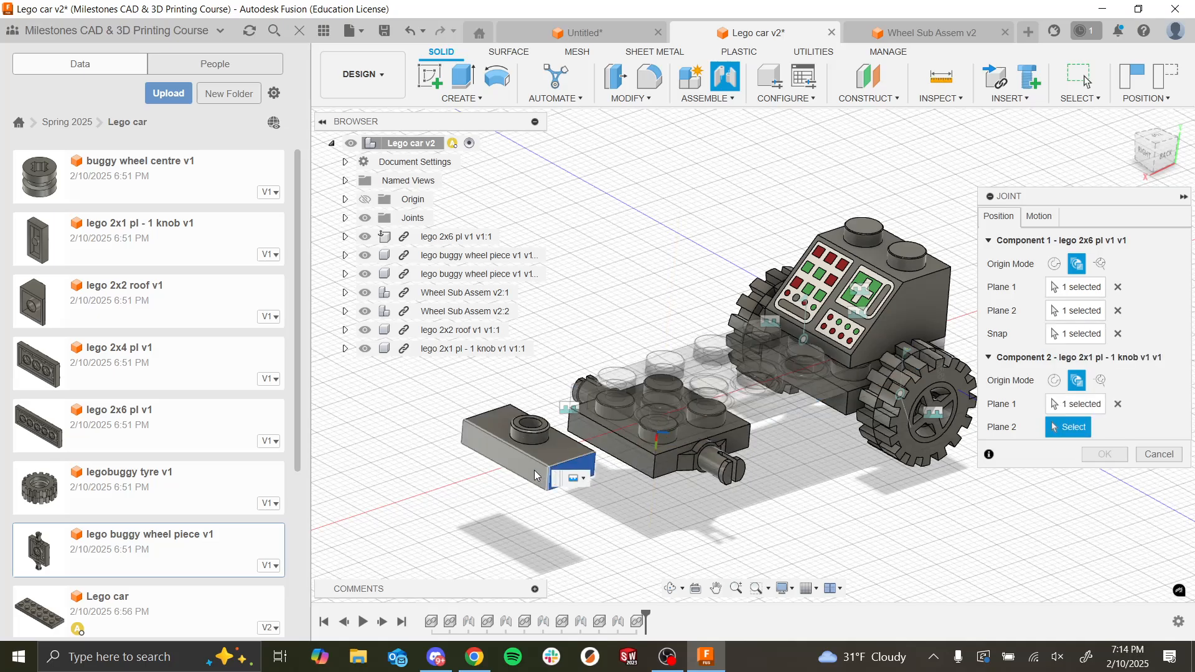
click(556, 481)
click(547, 493)
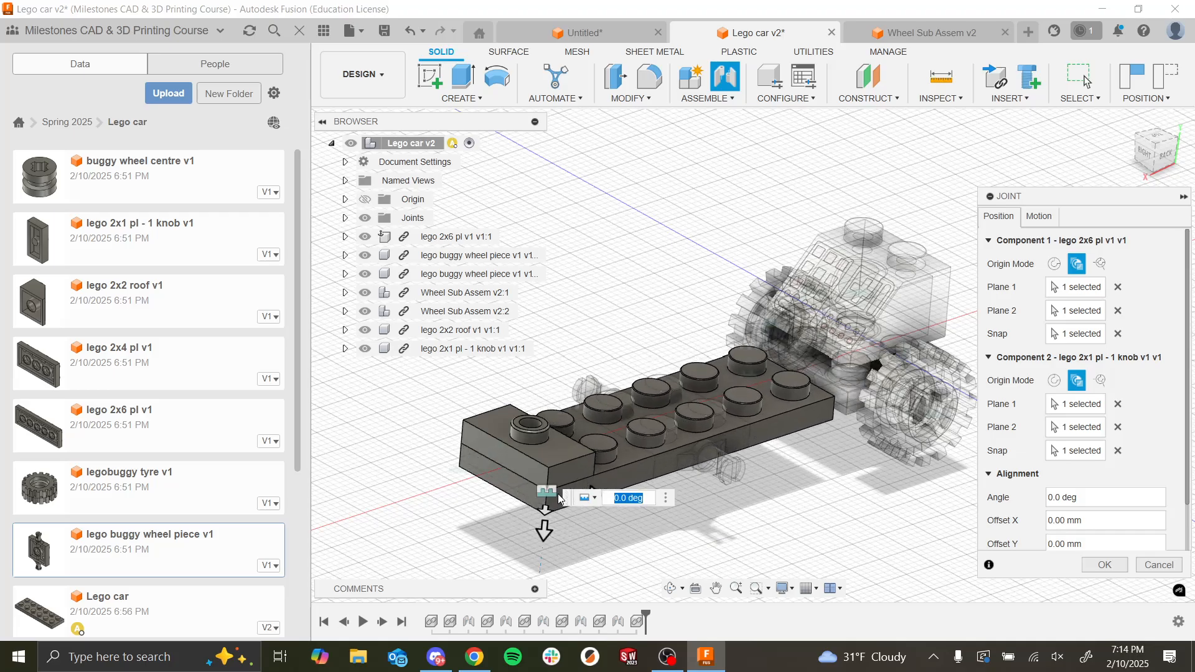
click(1097, 564)
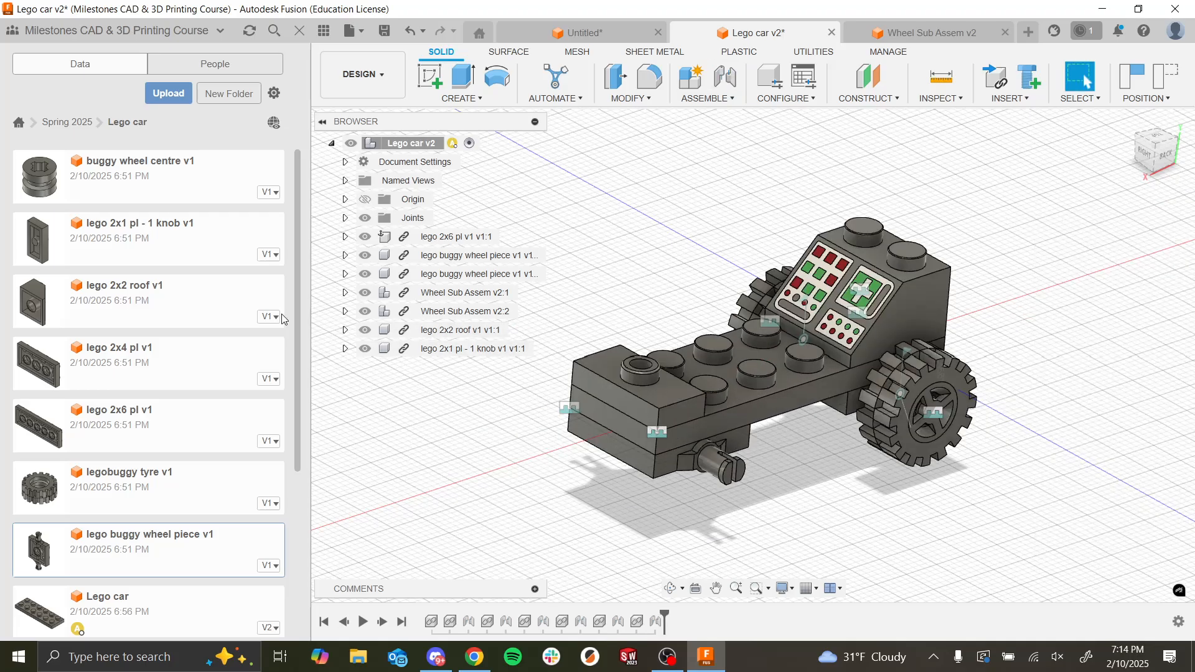
Step: Insert the red lego - gastank, move it 56 mm along X, rotate it -90 degrees about Y, raise it and accept its position
scroll(178, 350, down, 3)
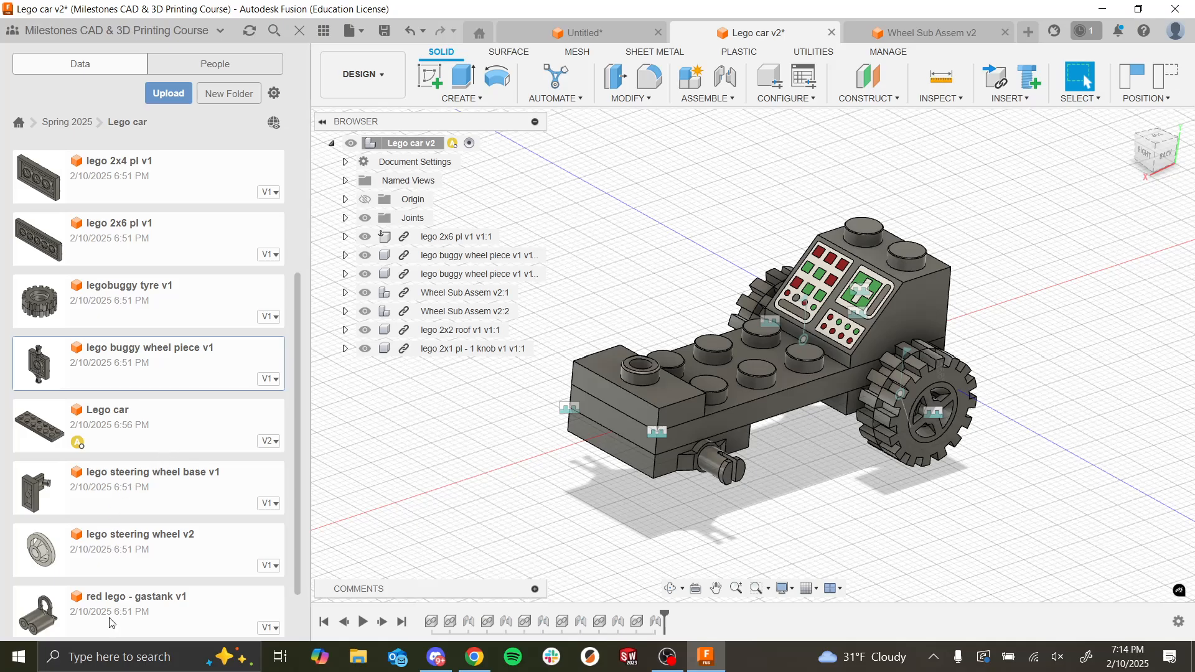
drag(111, 622, 489, 448)
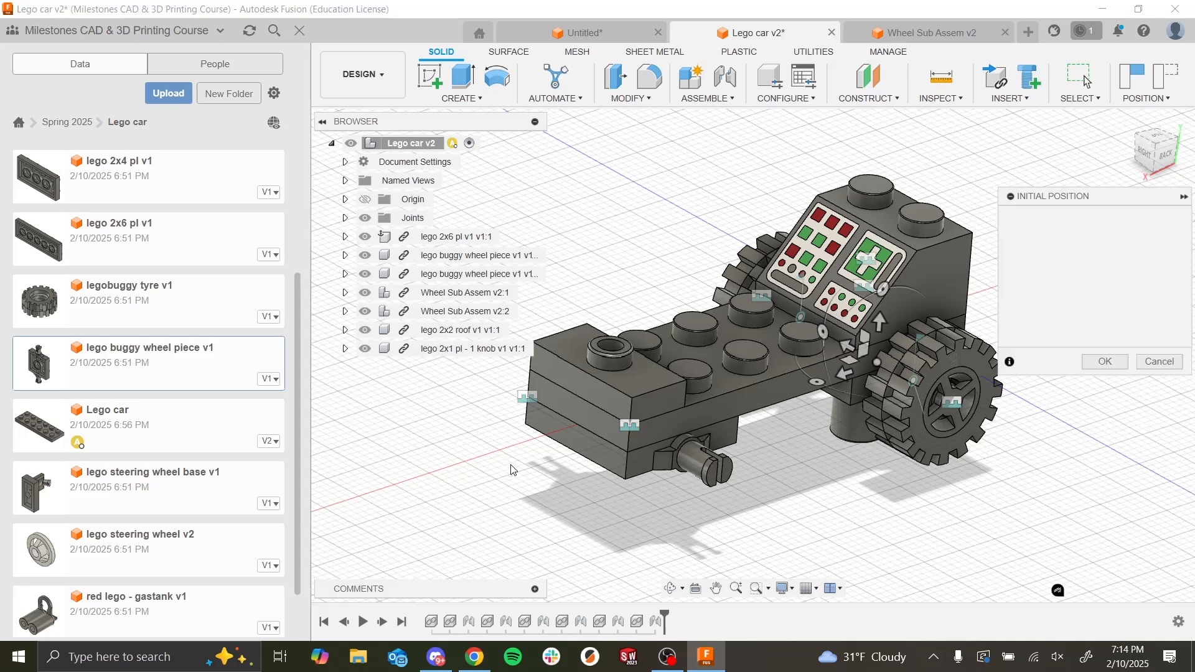
drag(846, 372, 471, 448)
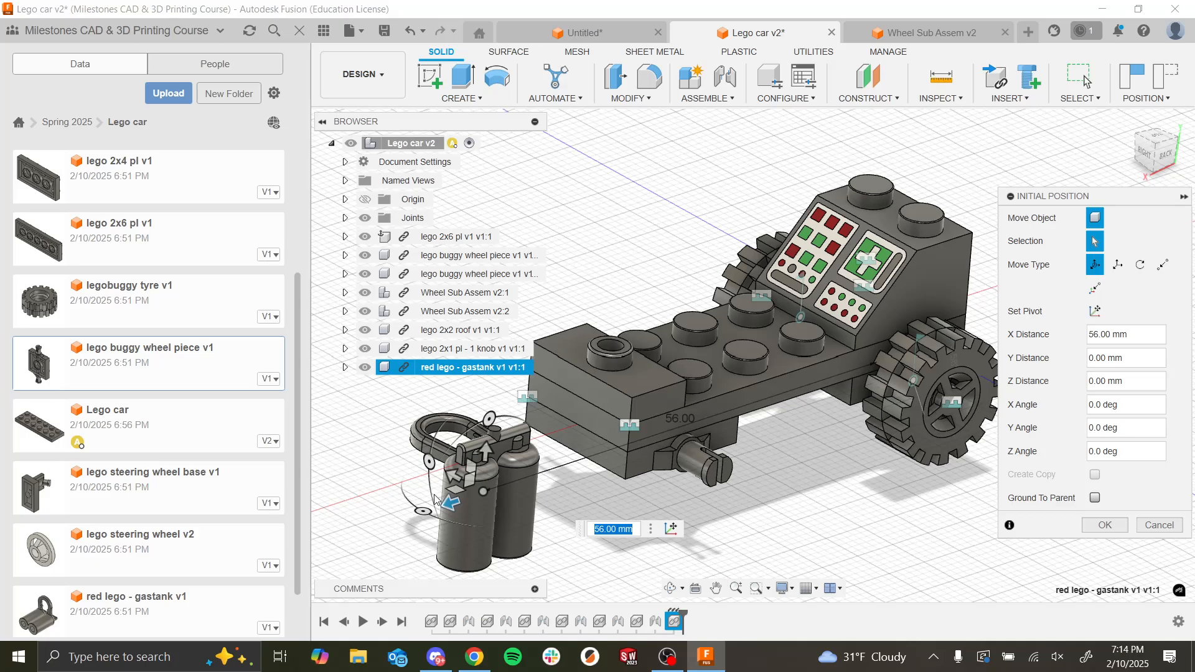
drag(425, 511, 425, 456)
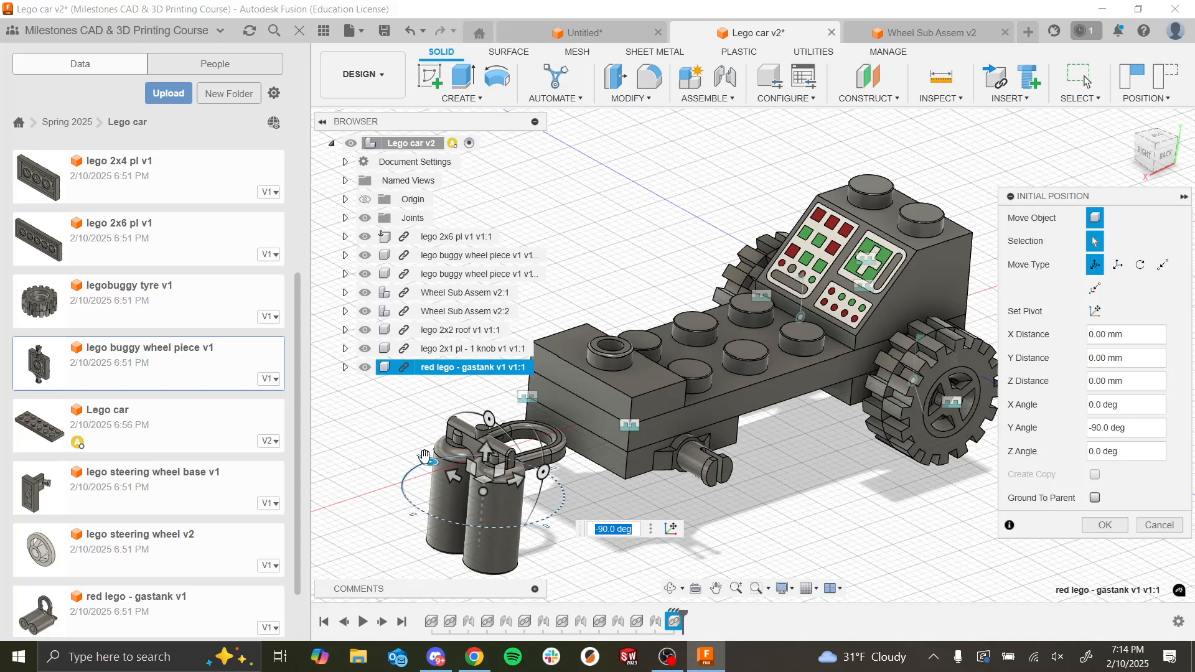
drag(497, 415, 520, 288)
click(1105, 525)
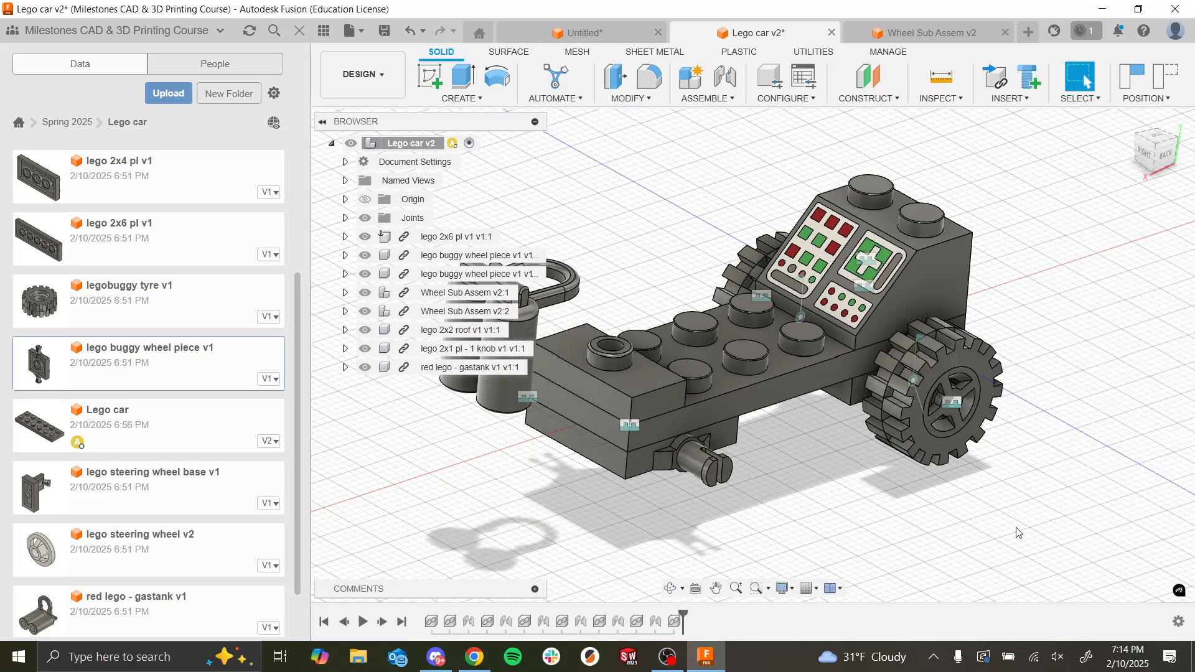
Step: Try to define the gas tank's joint origin with Between Two Faces, picking the underside of its loop as Plane 1, and clear that selection
shift+middle_drag(1095, 529, 880, 519)
scroll(751, 420, up, 6)
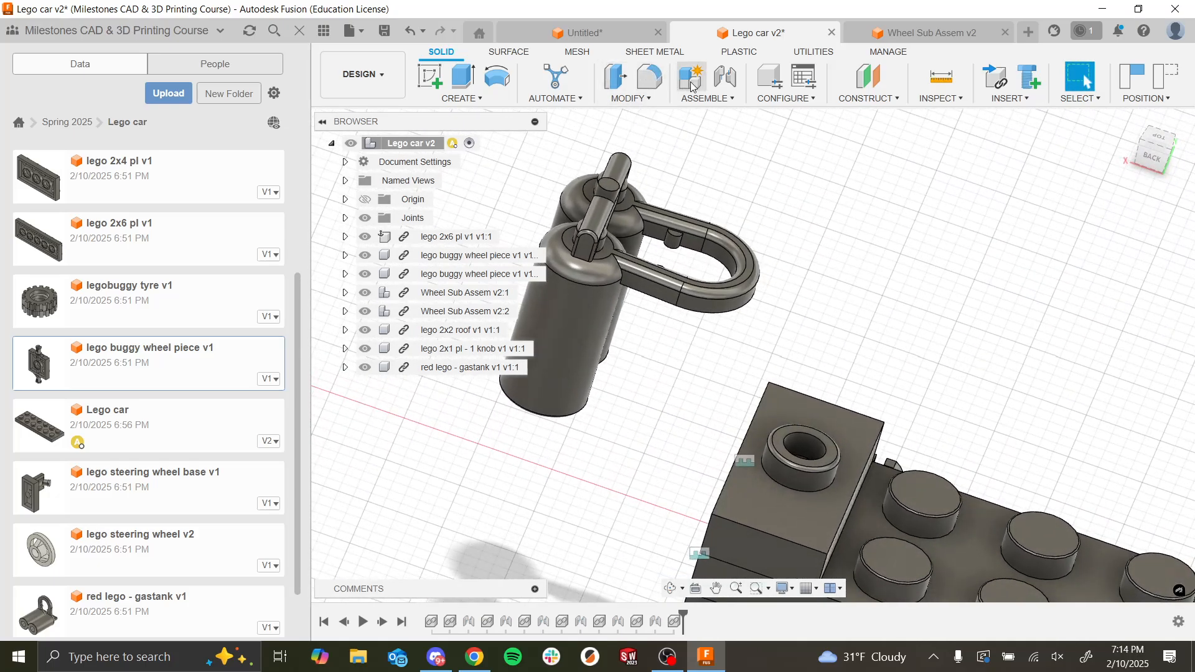
click(725, 76)
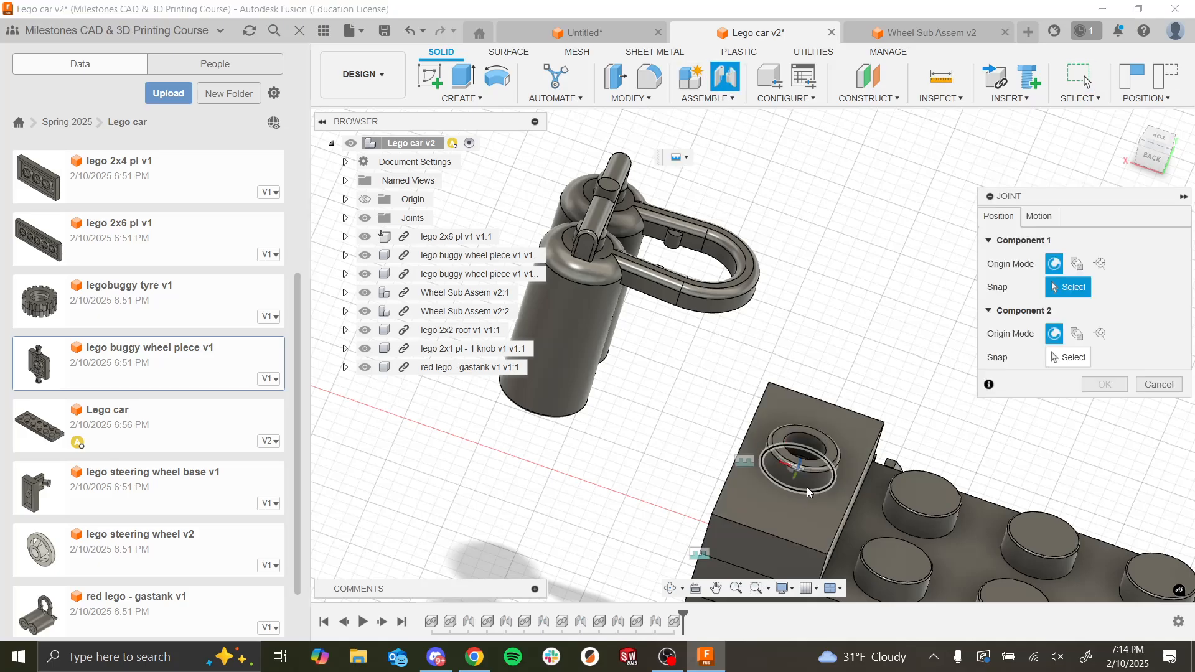
click(1078, 264)
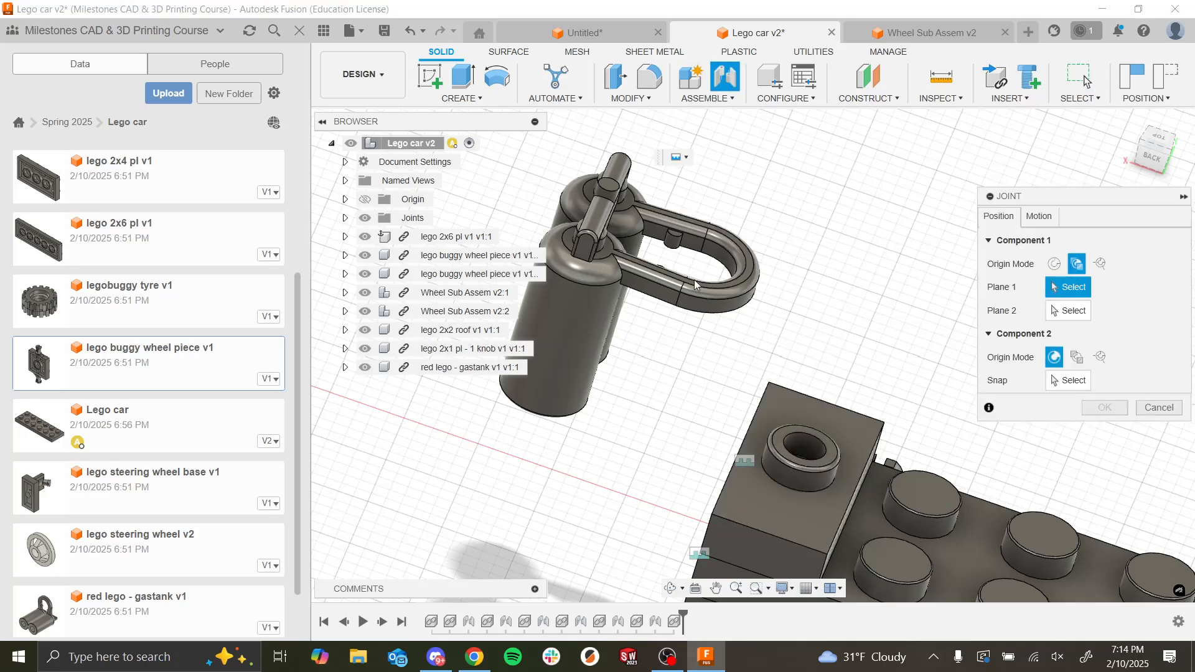
click(701, 315)
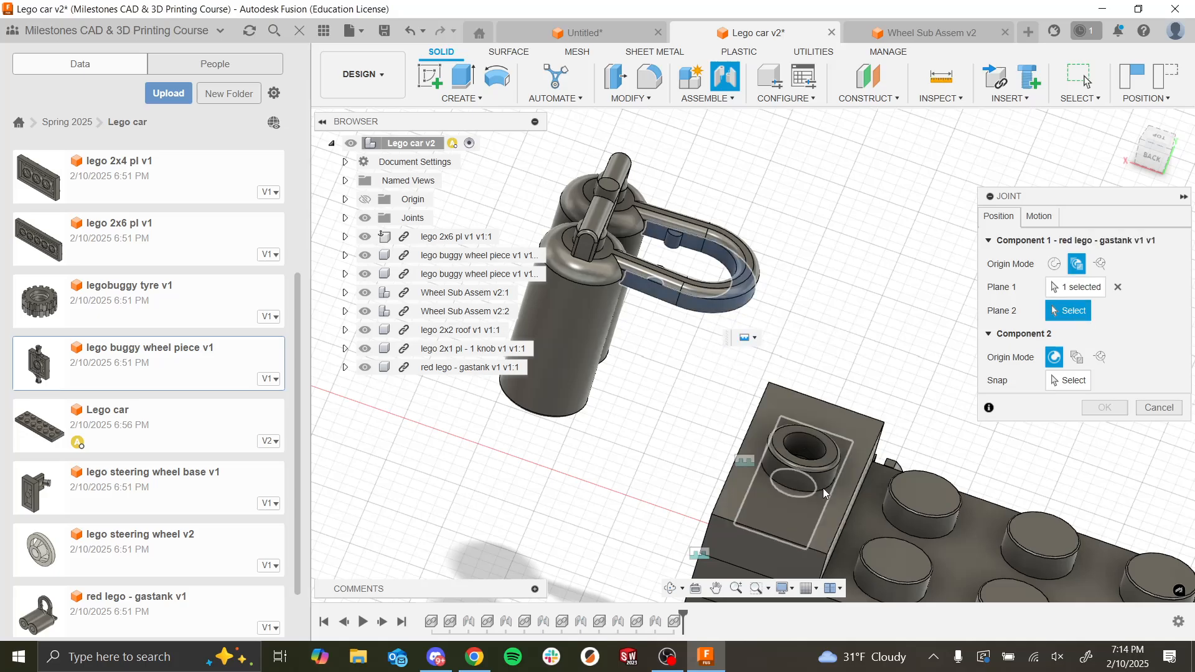
shift+middle_drag(818, 484, 833, 315)
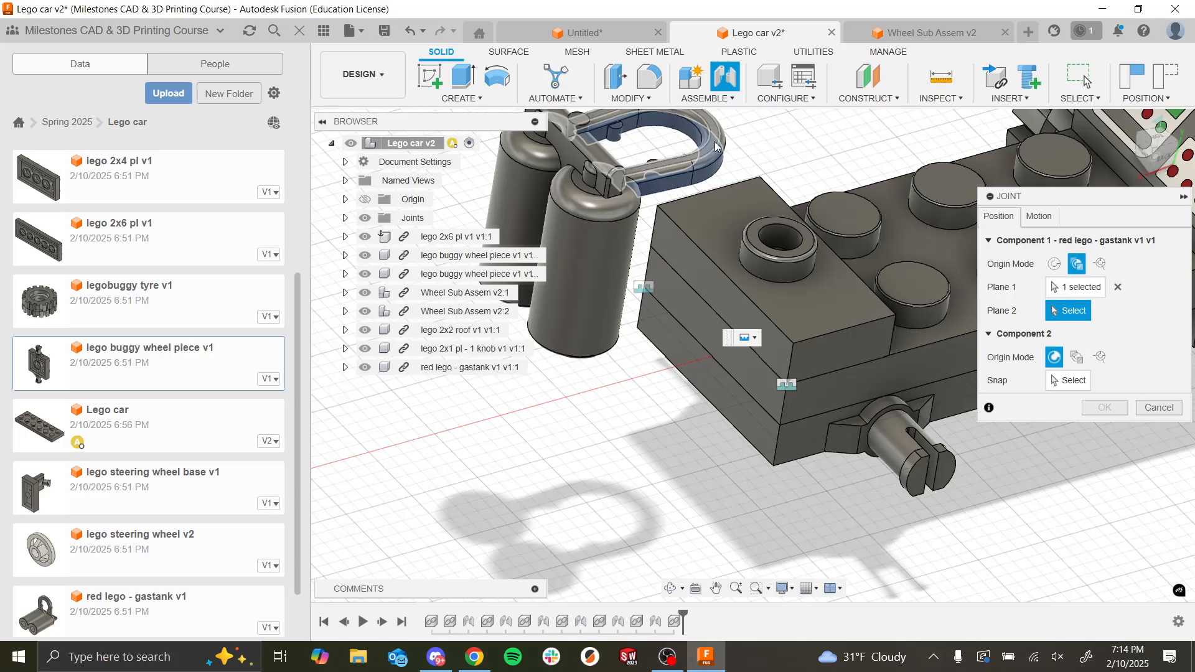
scroll(710, 349, down, 5)
scroll(711, 283, up, 4)
scroll(712, 282, up, 2)
shift+middle_drag(711, 282, 682, 331)
scroll(678, 326, down, 2)
scroll(672, 317, up, 5)
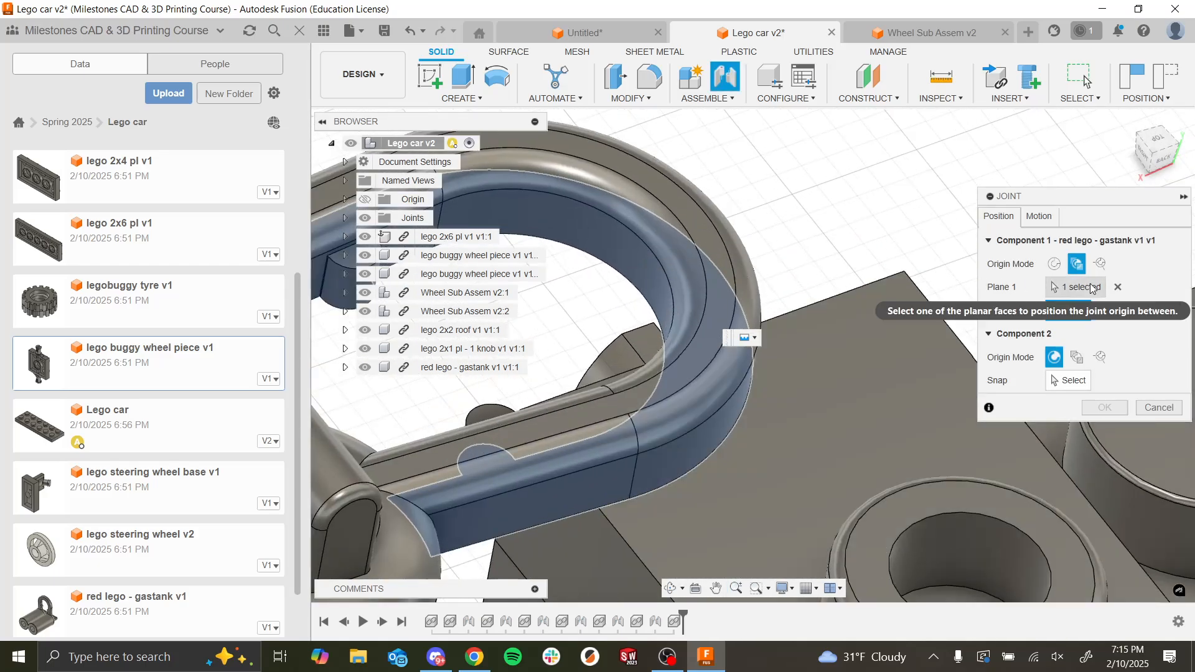
click(1117, 287)
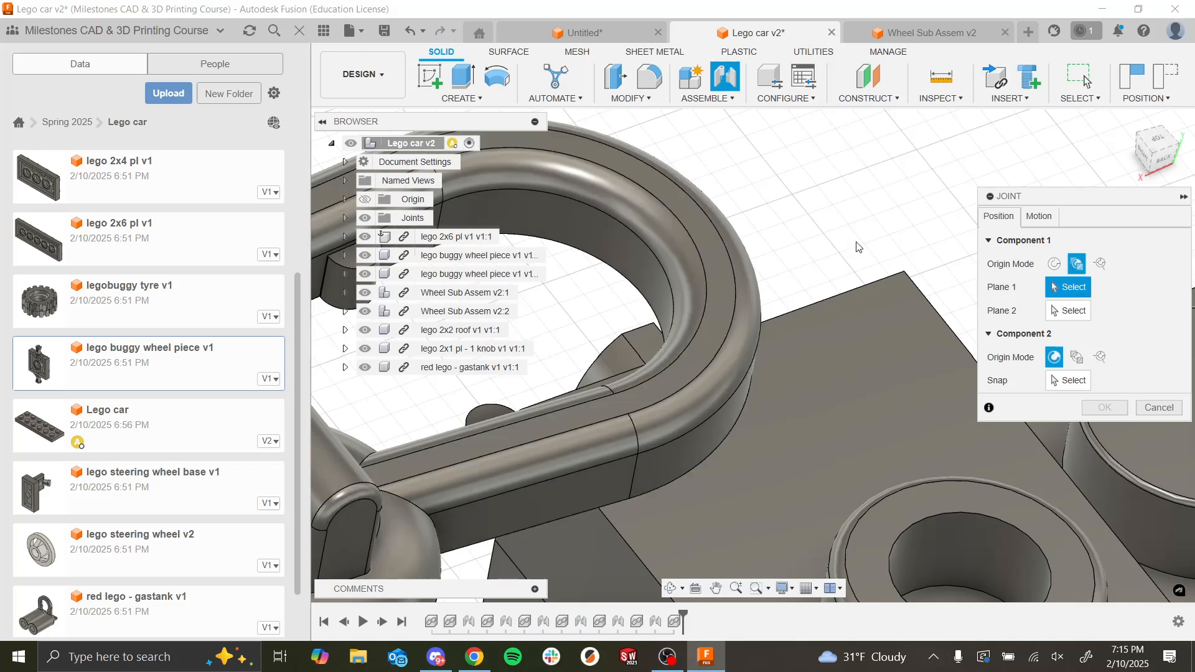
Step: Create a simple-origin joint from the gas tank loop's inner arc to the base of the 2x1 plate's knob, with a Z offset of -1.50 mm
click(1051, 262)
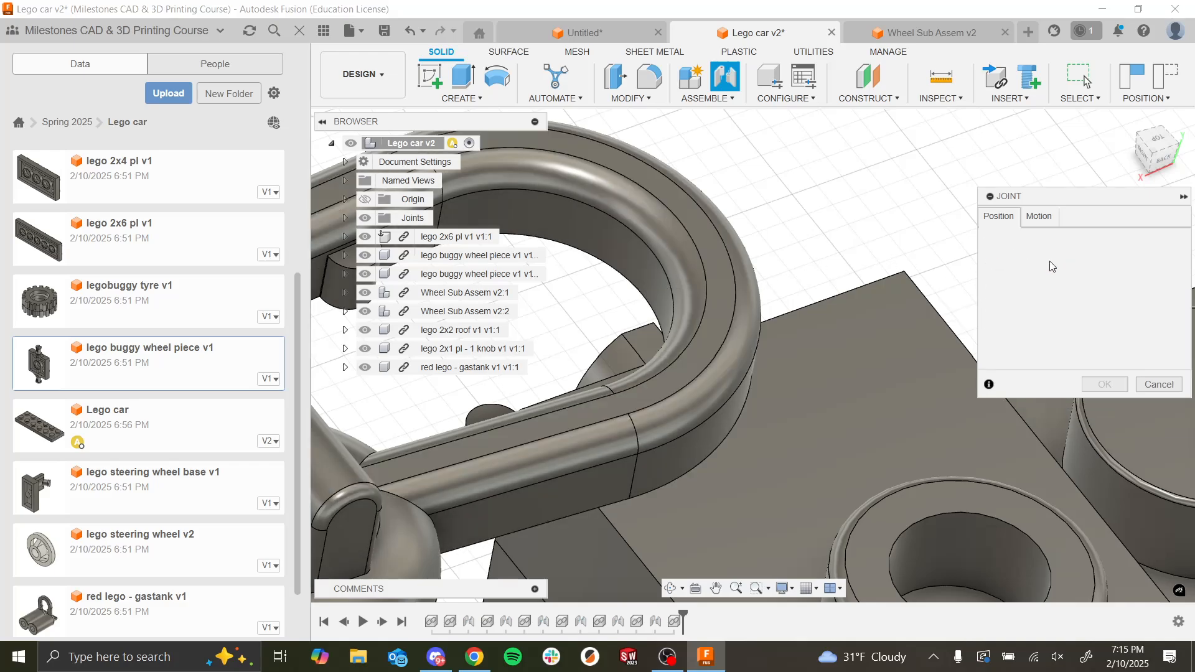
click(651, 284)
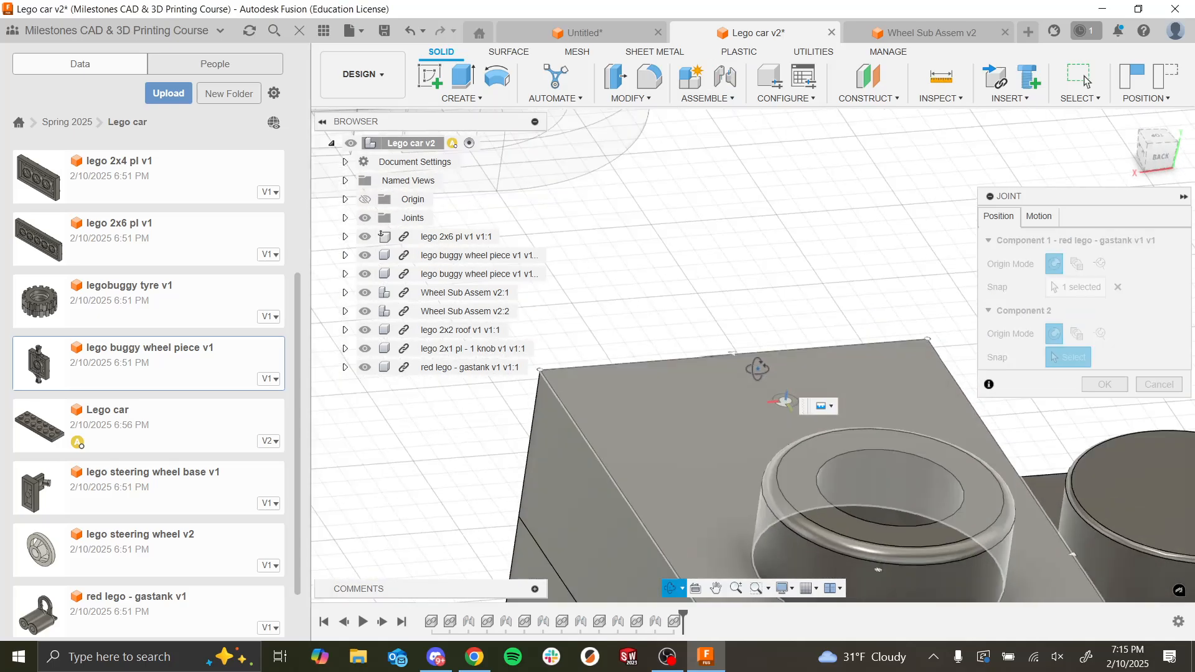
click(738, 446)
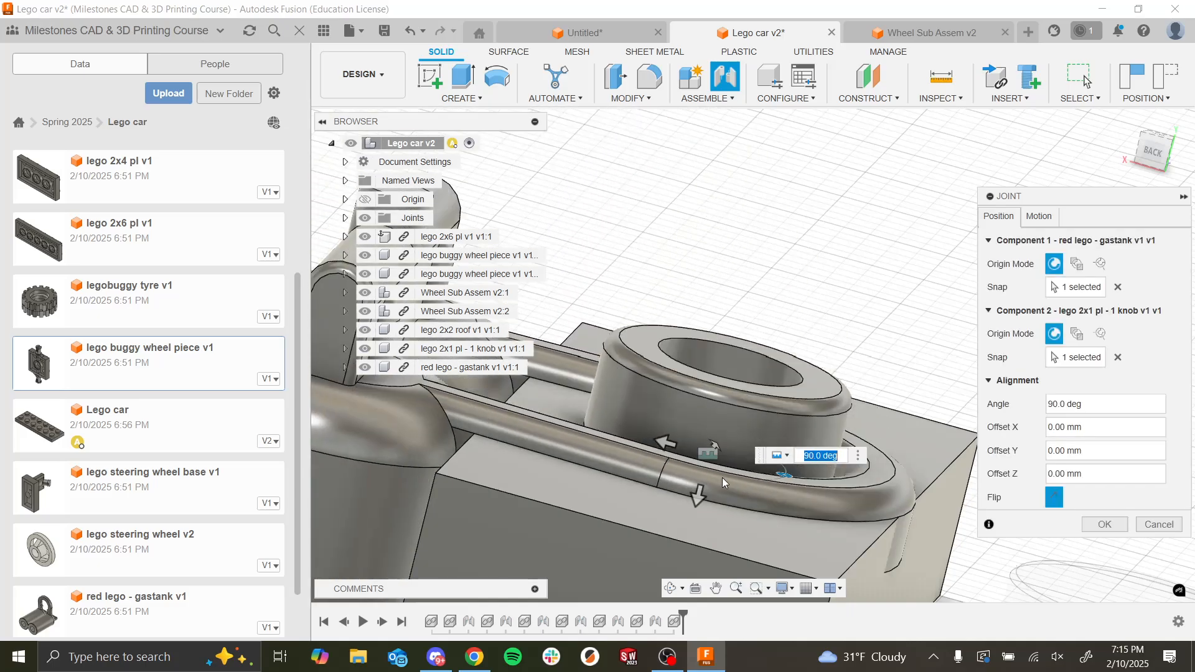
drag(697, 496, 701, 432)
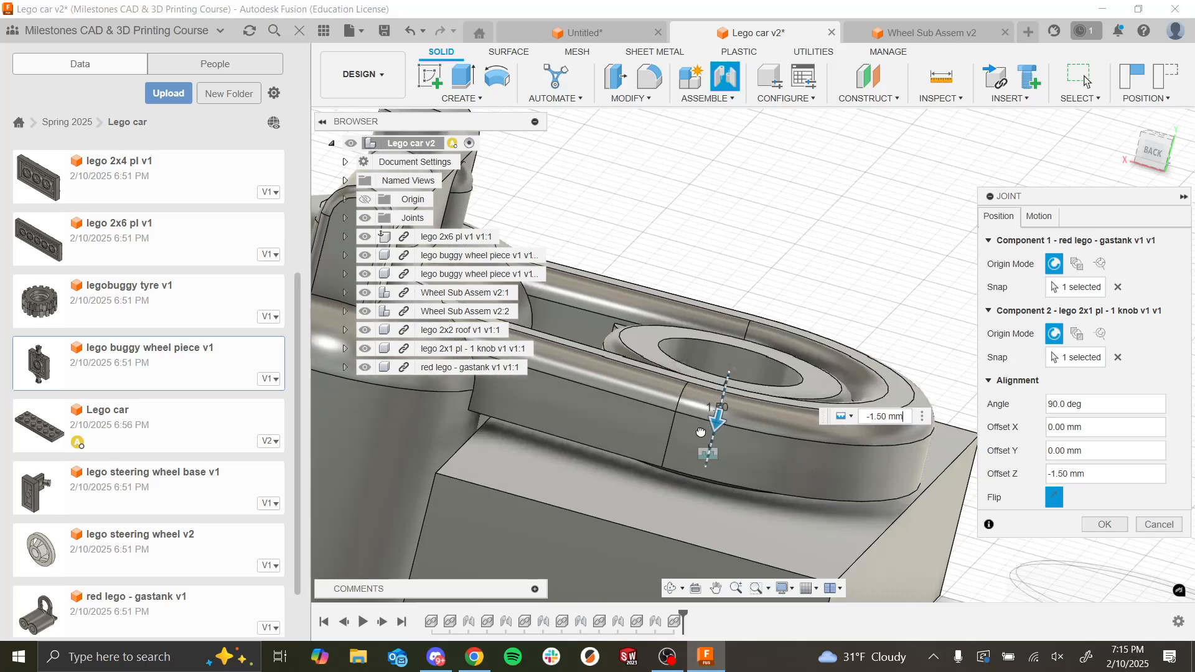
scroll(802, 346, down, 2)
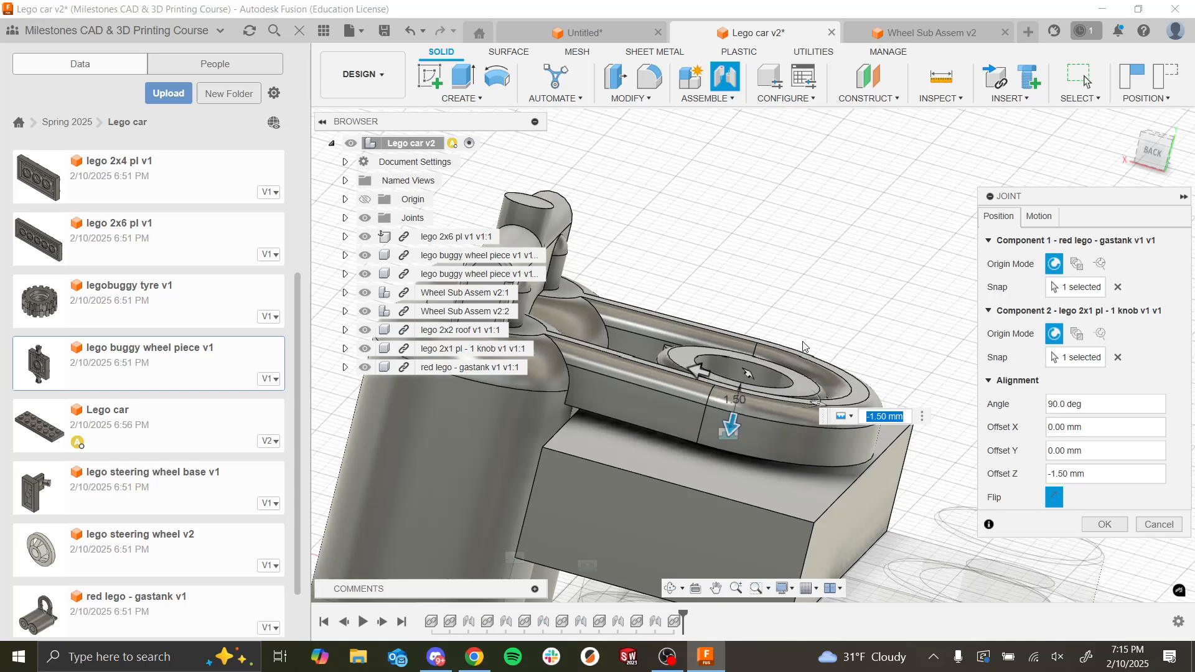
click(1104, 524)
scroll(865, 435, down, 5)
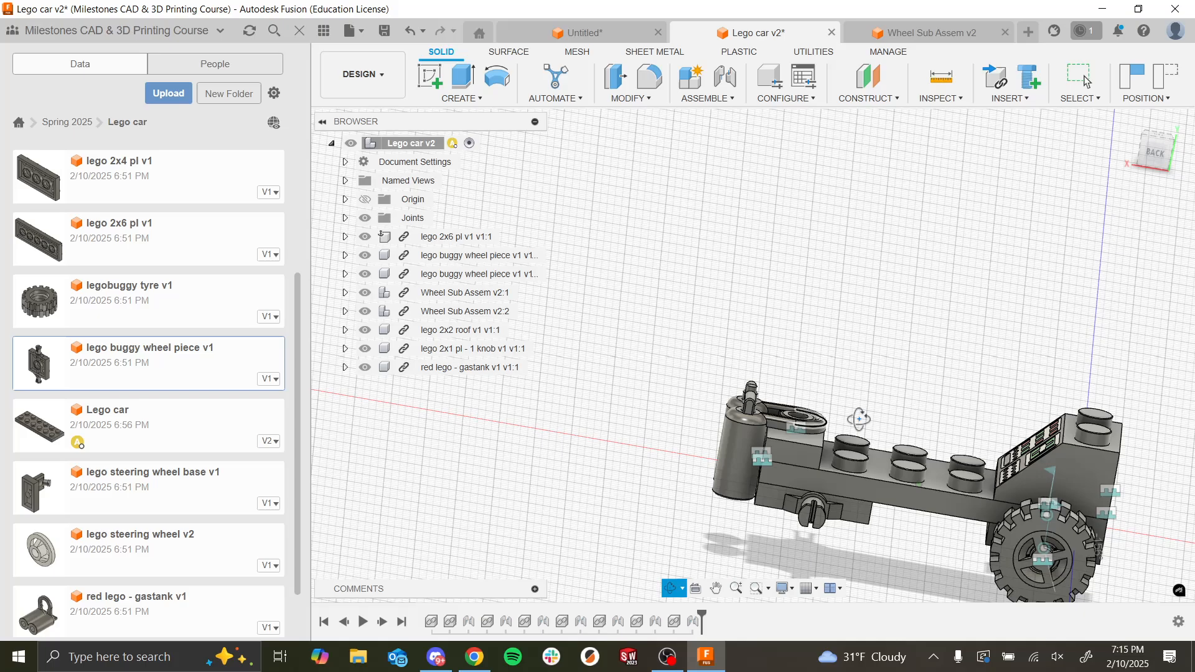
shift+middle_drag(859, 419, 785, 308)
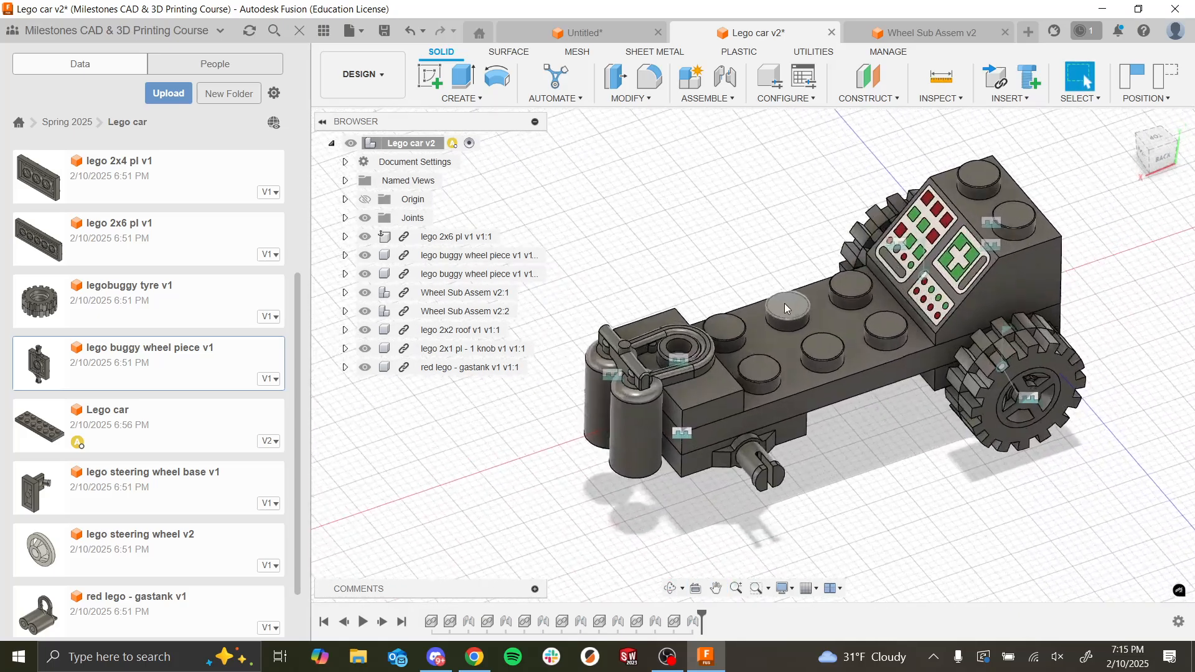
Step: Insert the lego steering wheel base, raise it 27 mm above the car, rotate it 180 degrees about Y and accept its position
scroll(785, 306, up, 1)
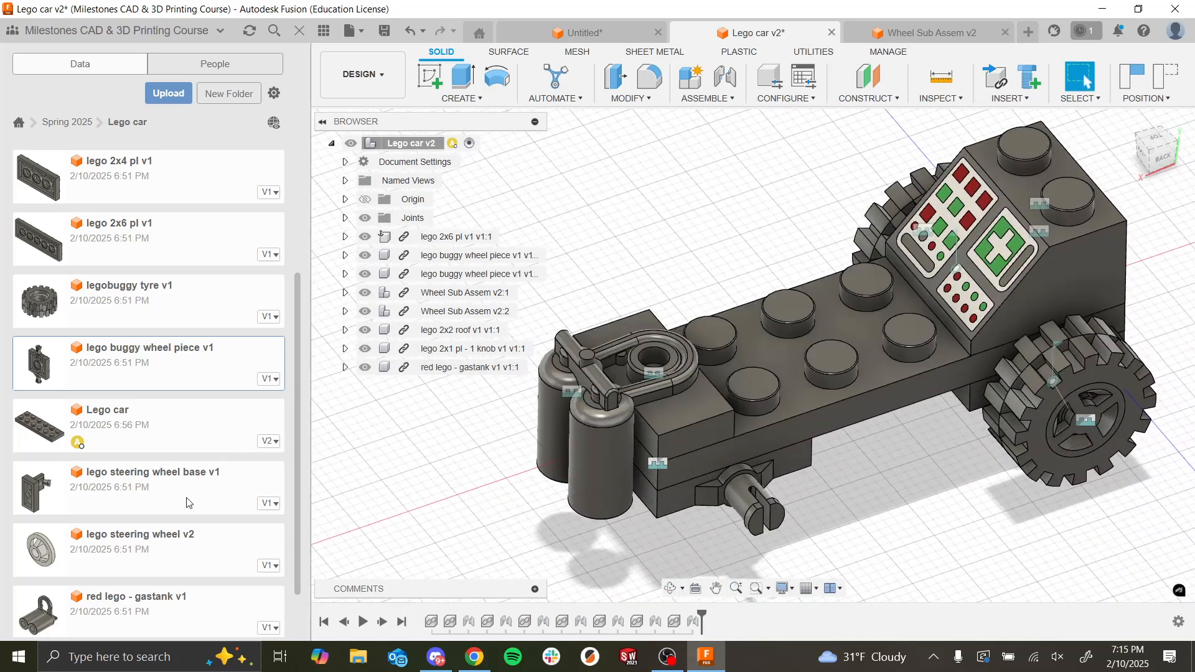
drag(187, 498, 591, 186)
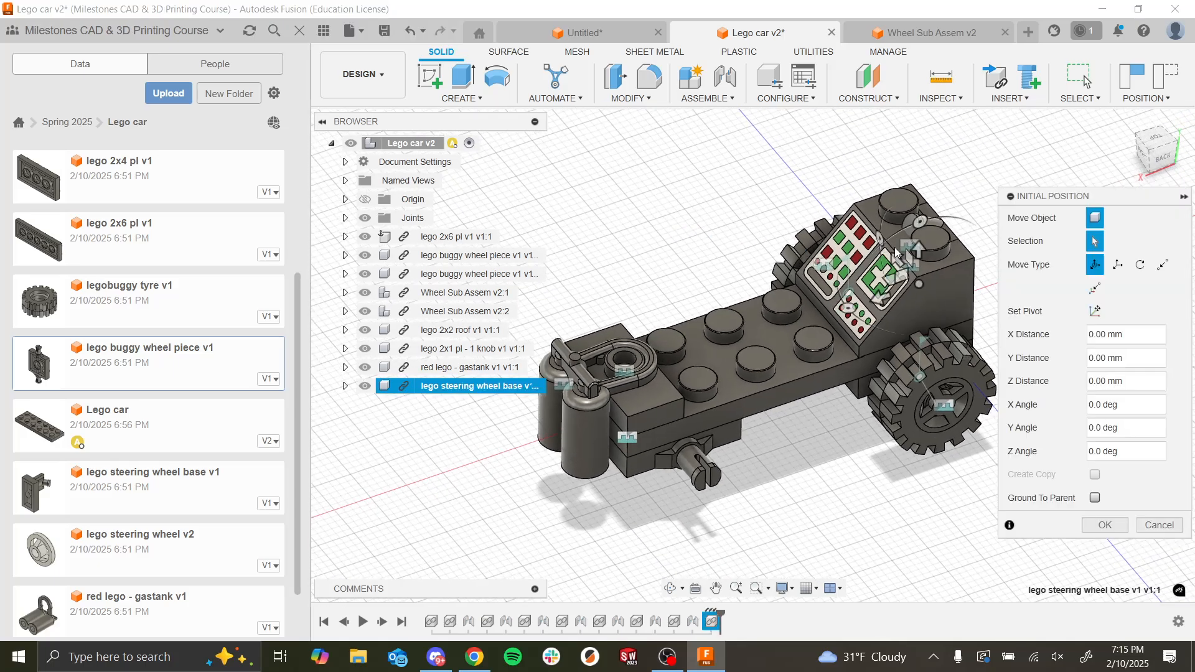
drag(883, 291, 719, 186)
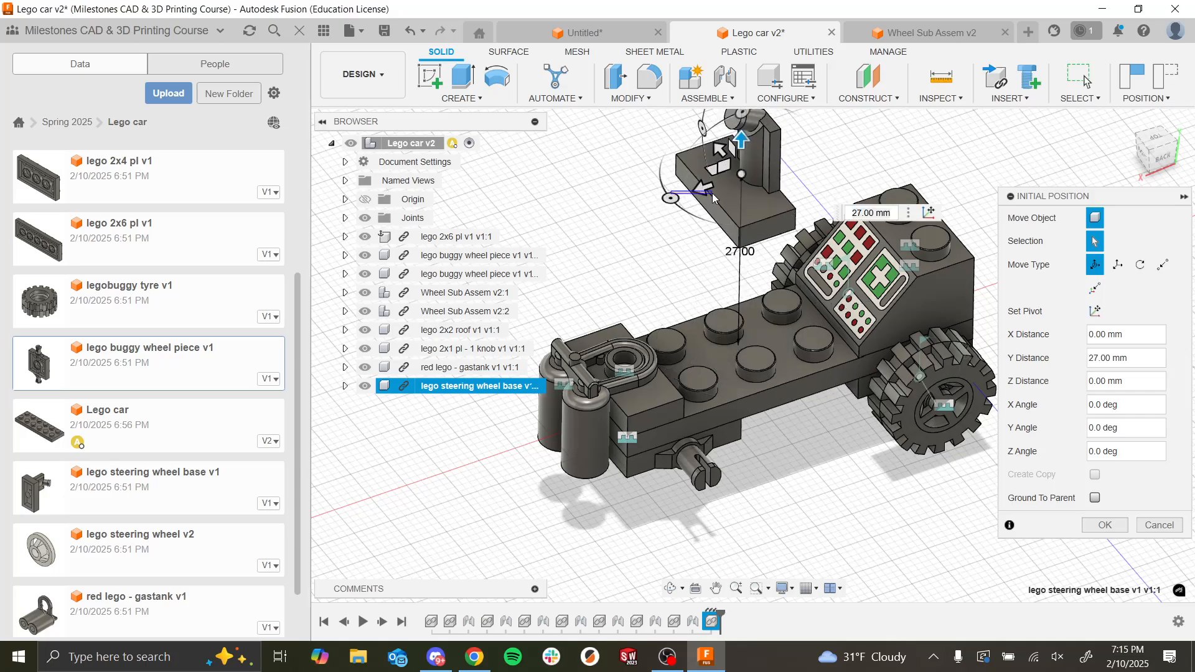
drag(713, 198, 812, 150)
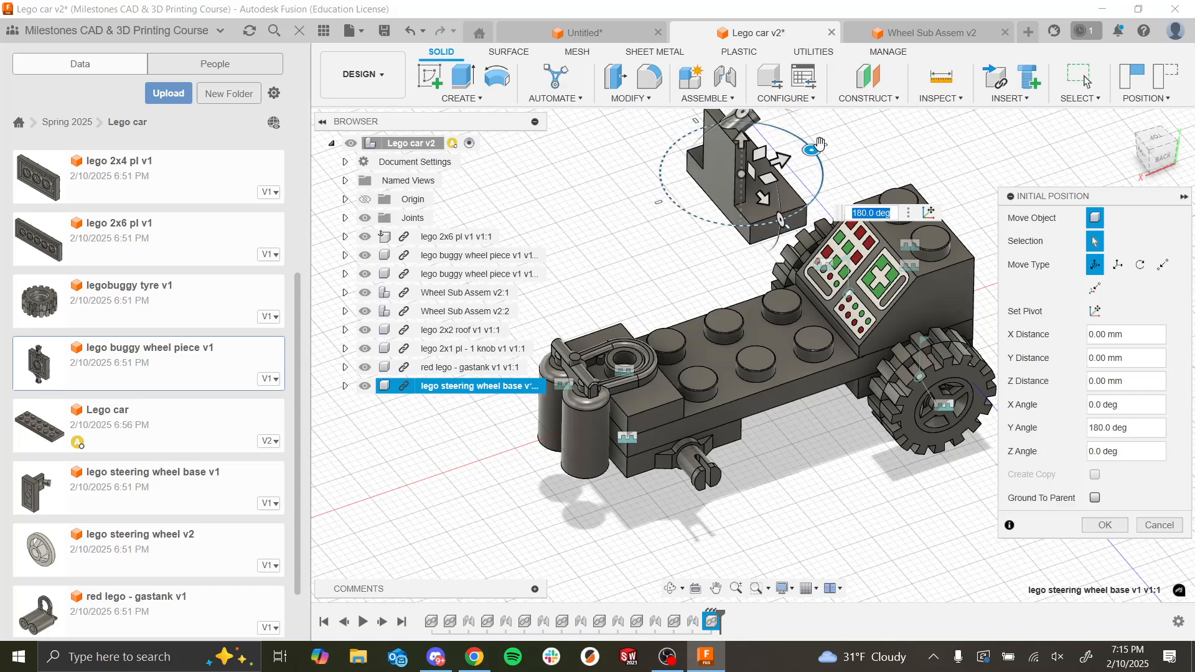
click(1103, 526)
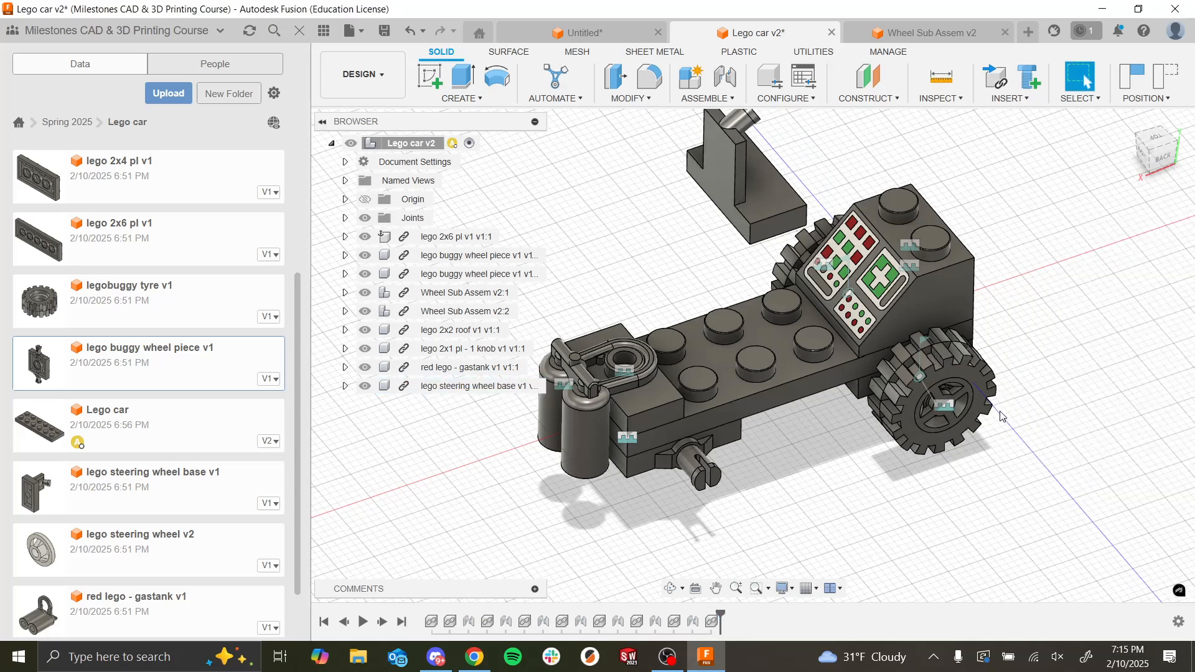
click(723, 80)
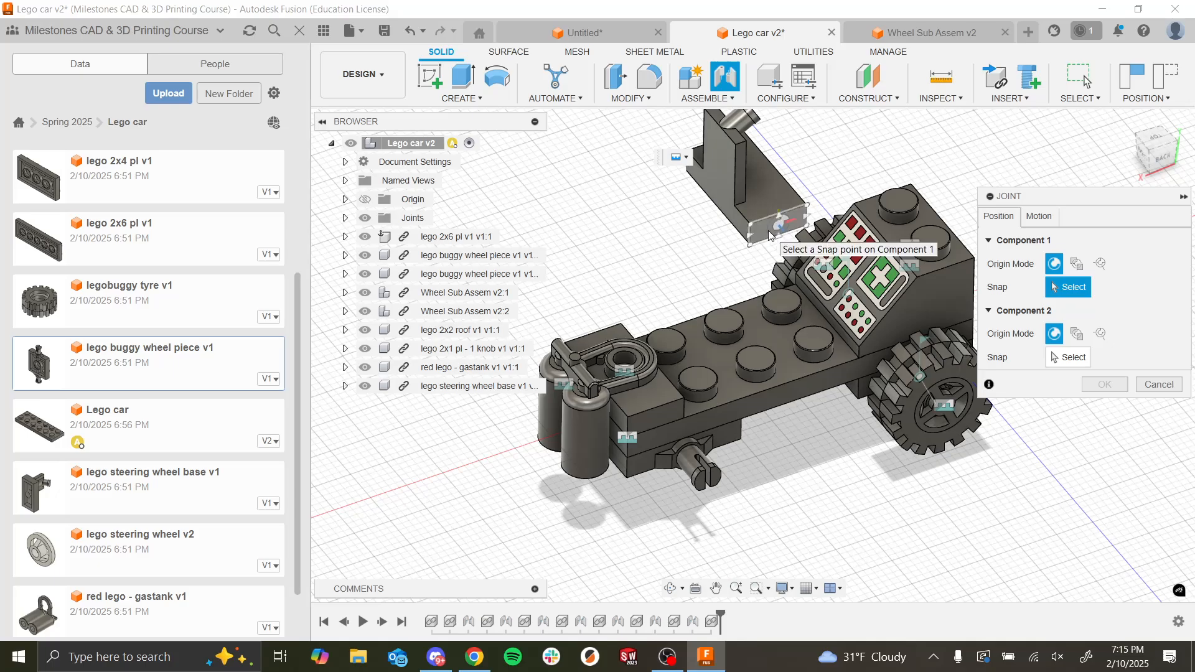
click(786, 243)
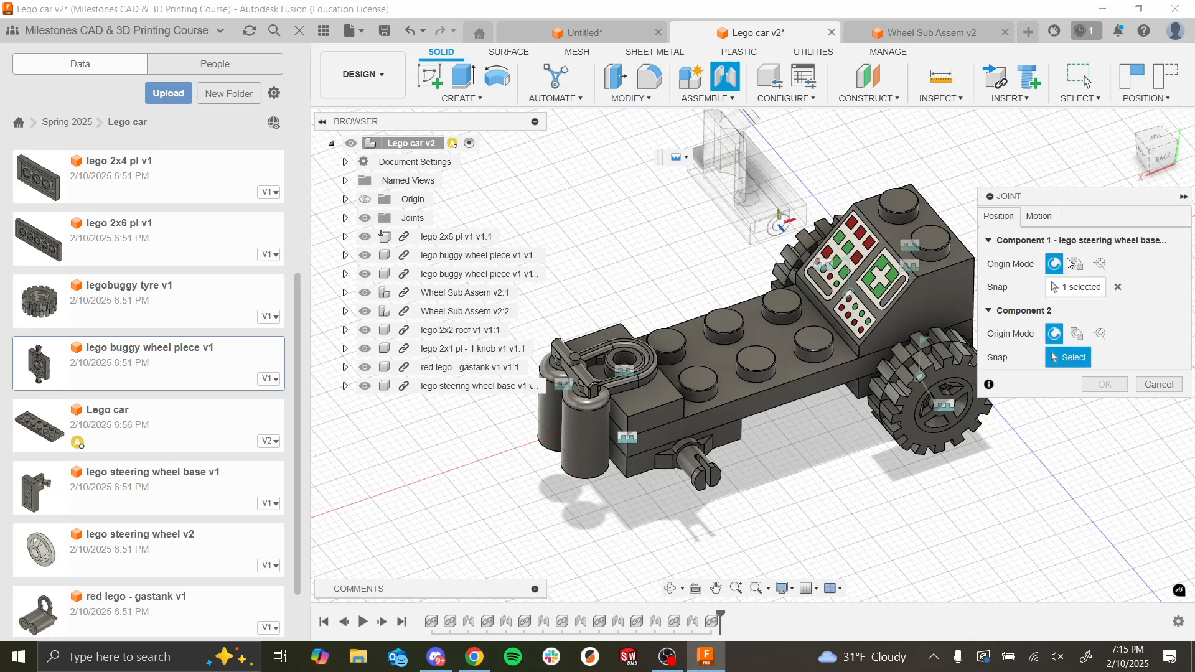
click(1075, 263)
click(787, 233)
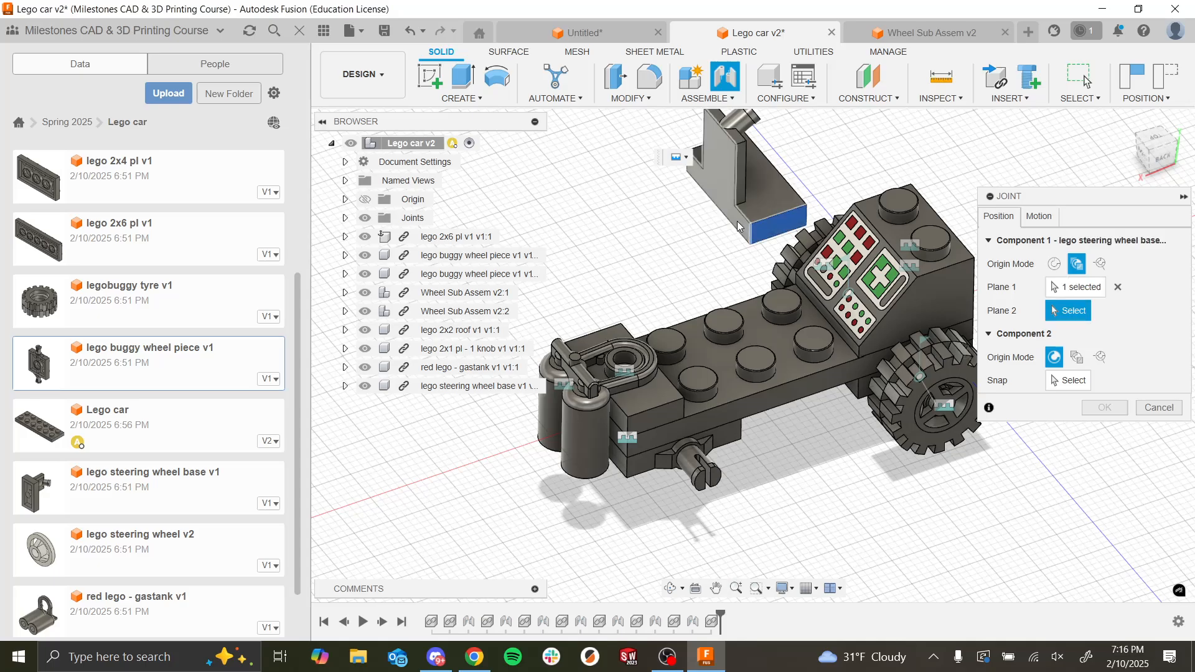
click(739, 229)
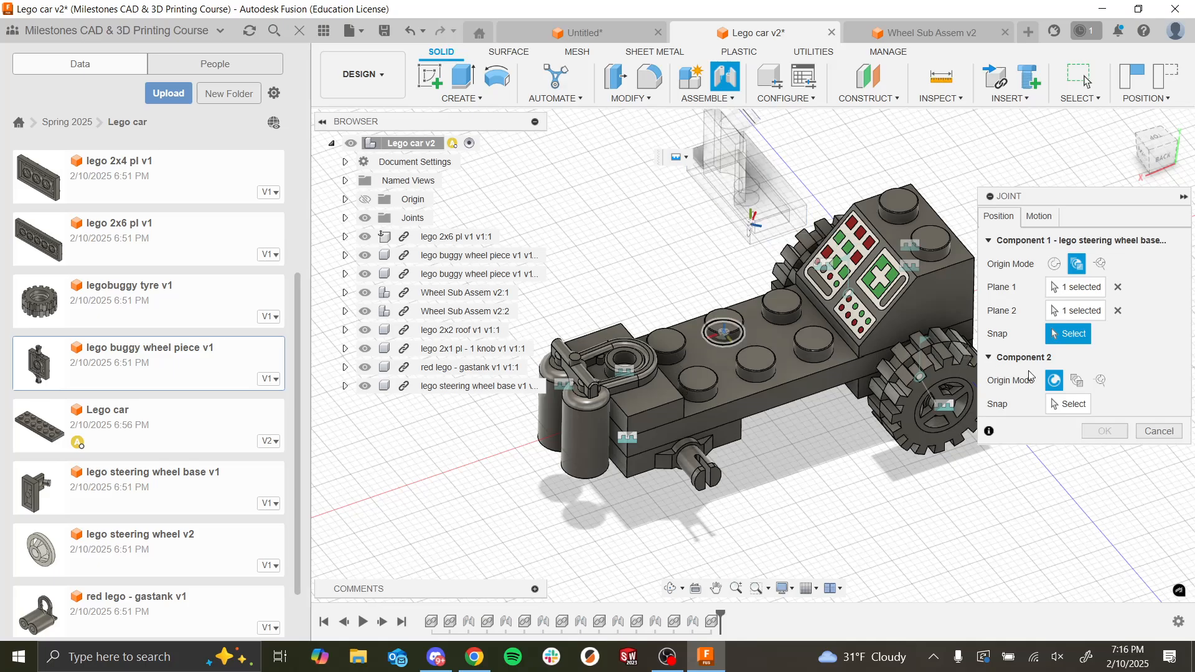
click(1076, 381)
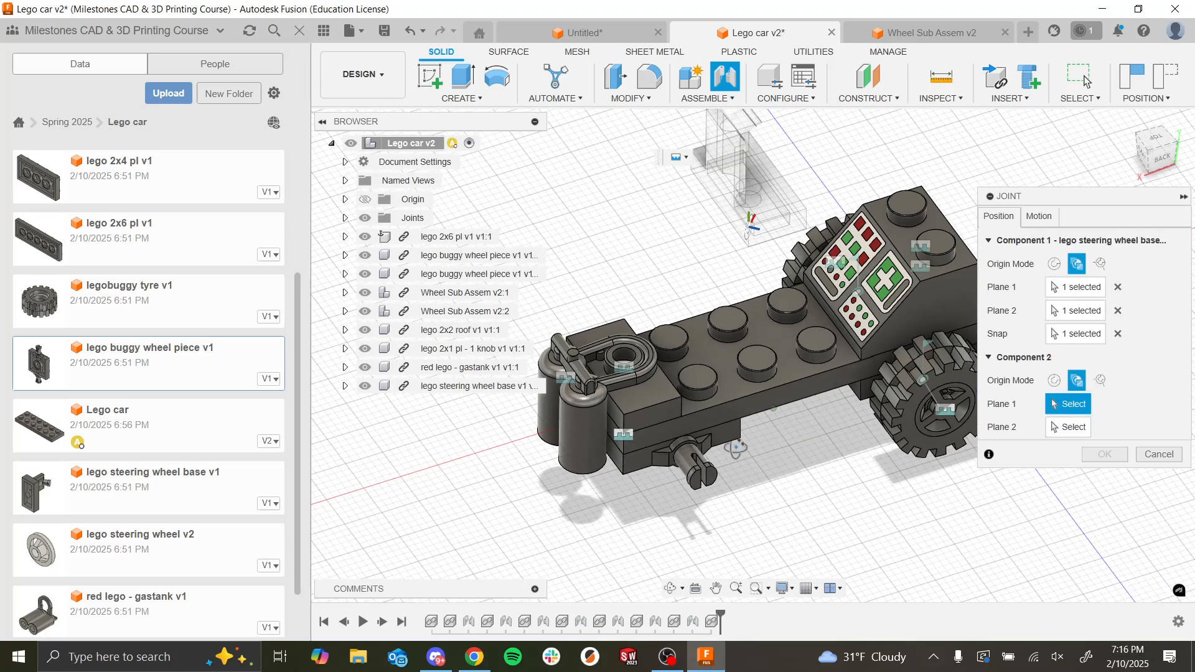
shift+middle_drag(736, 448, 690, 438)
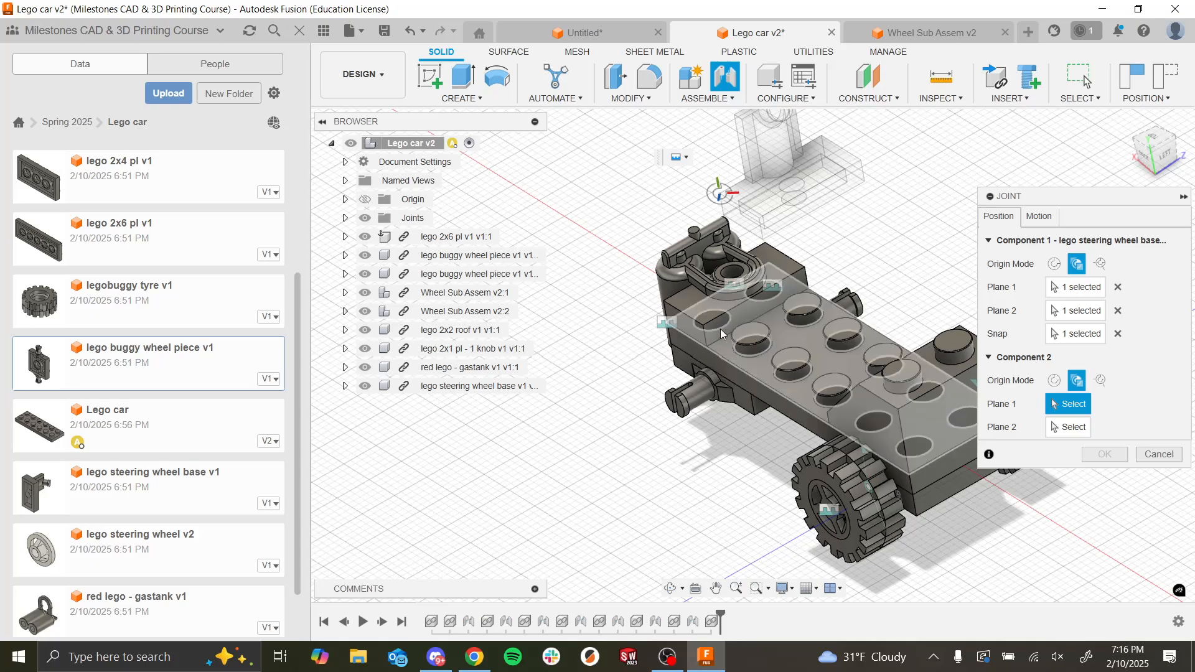
click(718, 325)
click(702, 331)
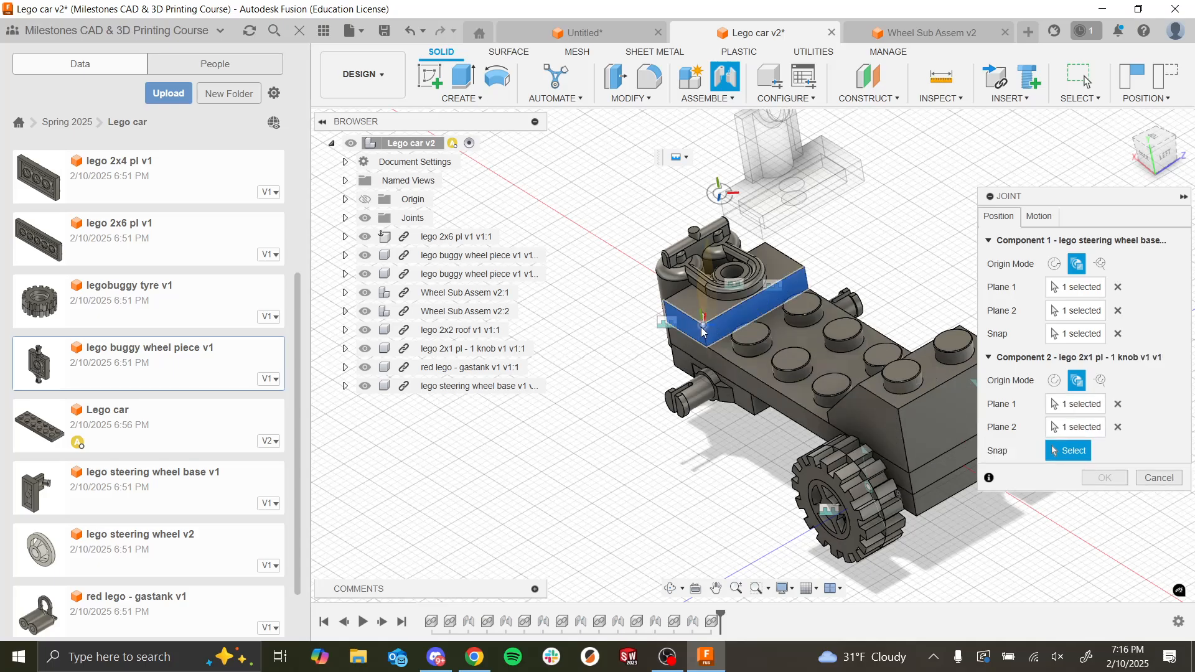
click(702, 330)
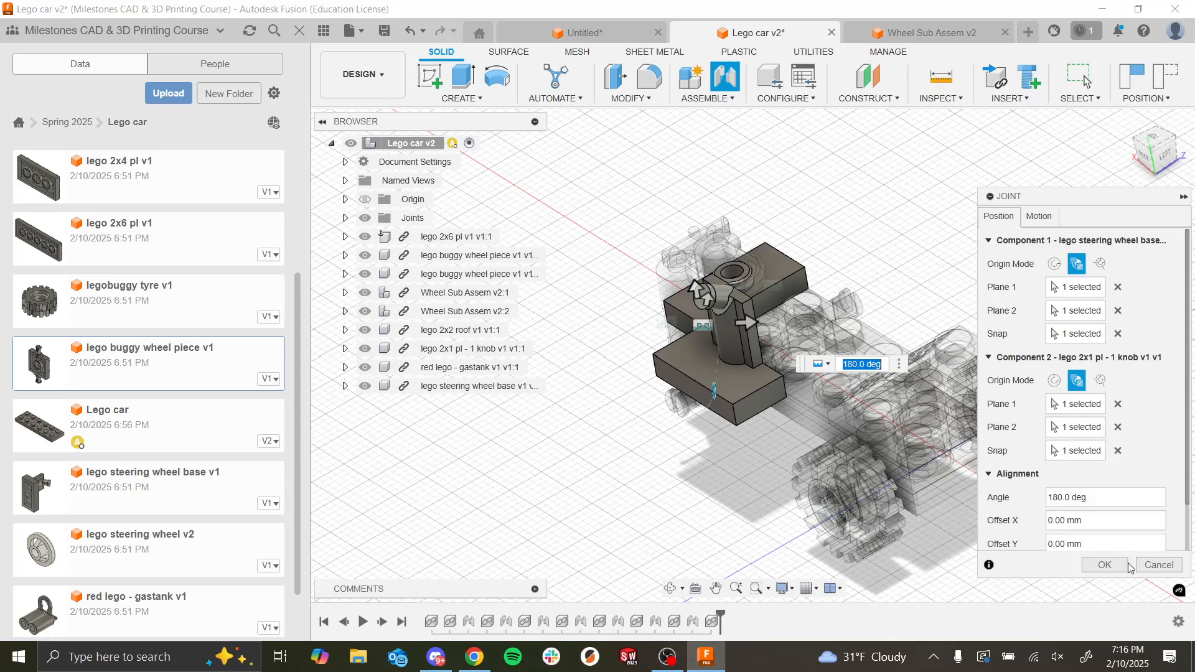
click(1154, 565)
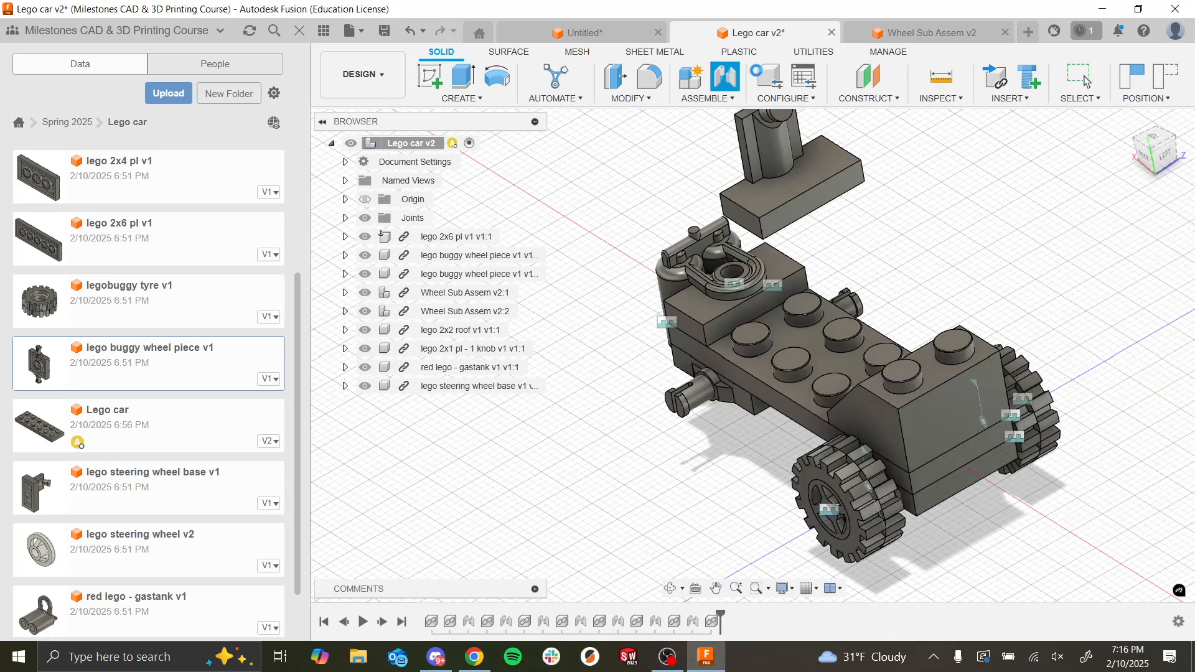
click(732, 89)
shift+middle_drag(885, 259, 791, 342)
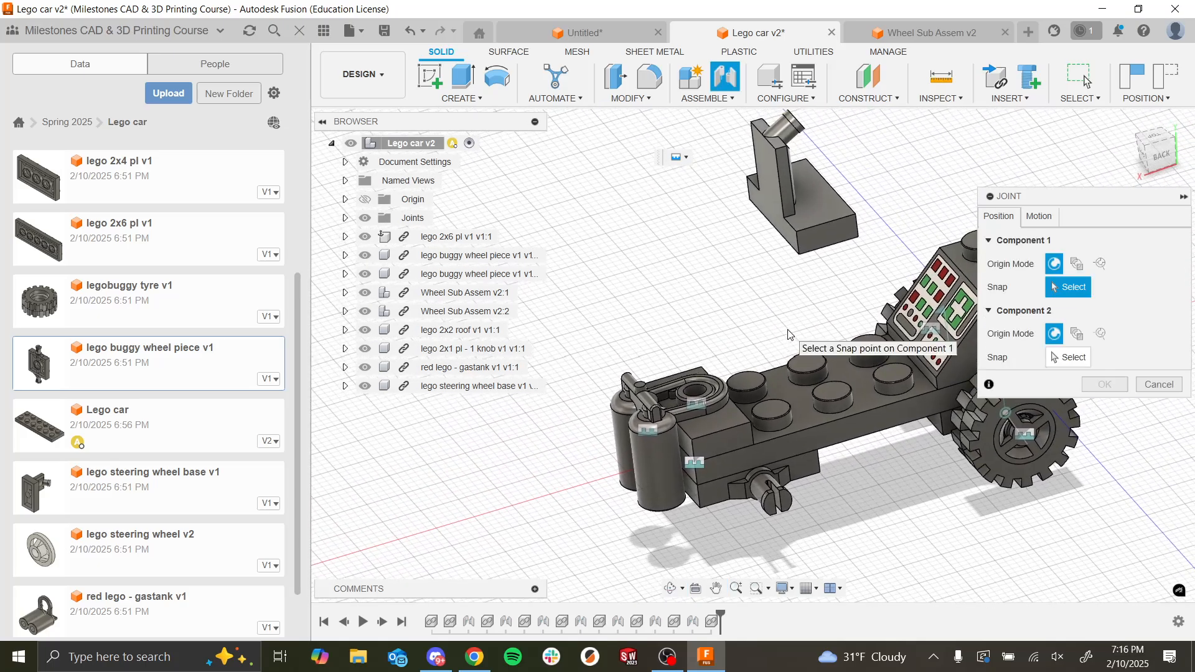
scroll(679, 267, up, 3)
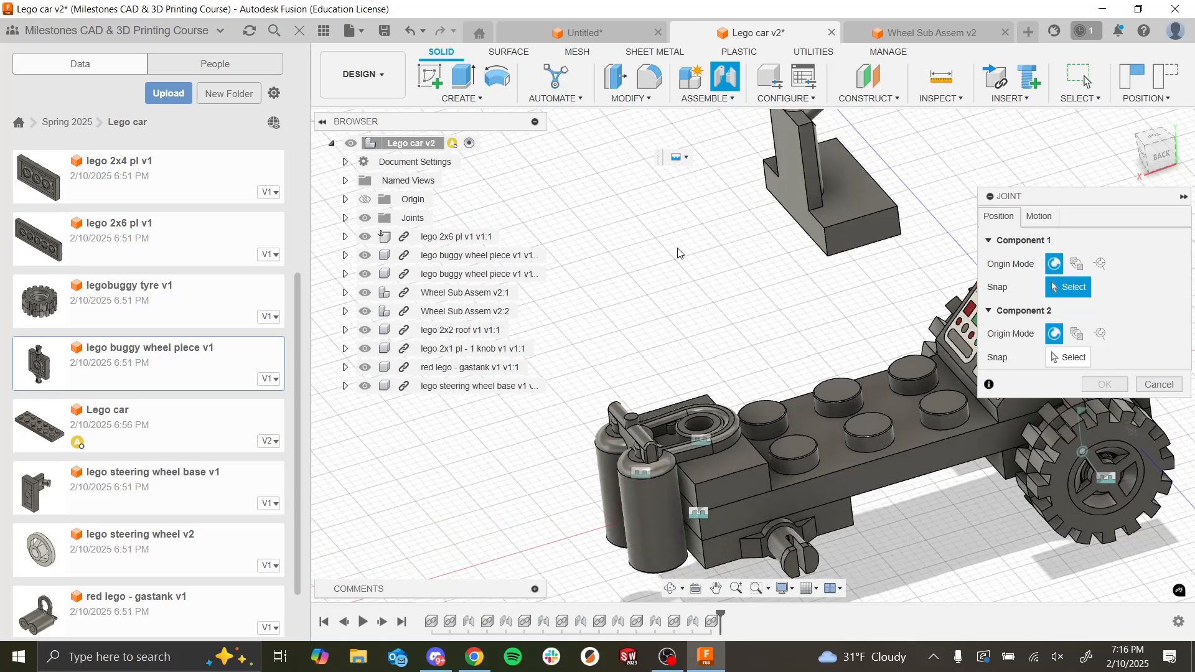
click(1077, 263)
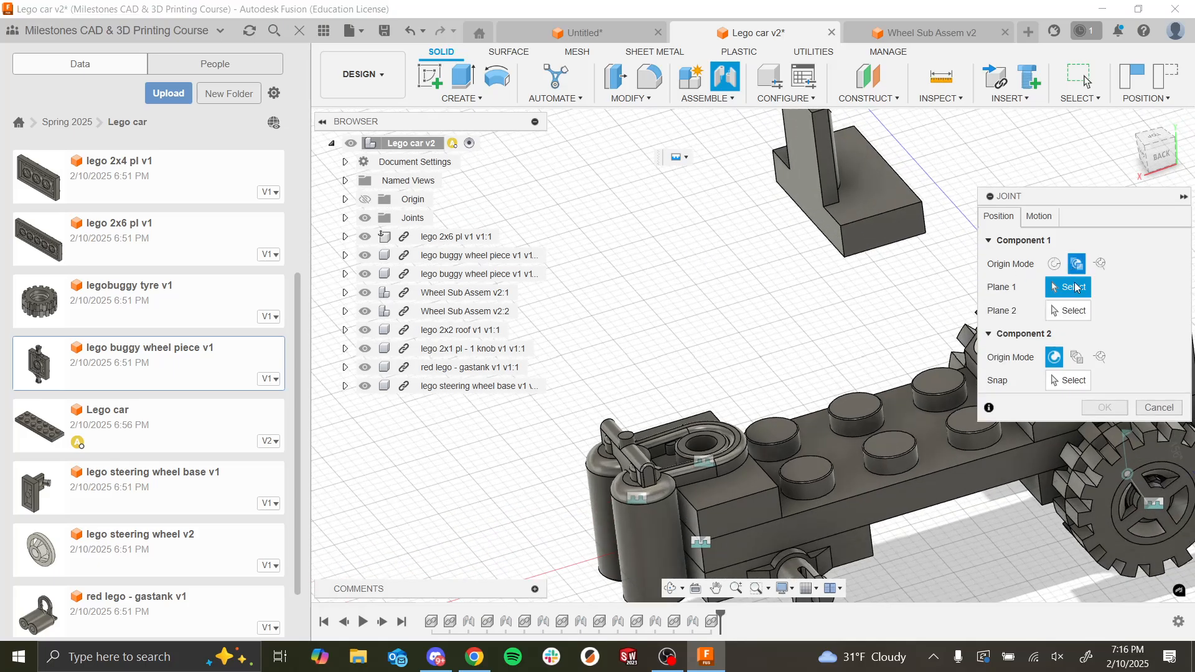
click(1081, 361)
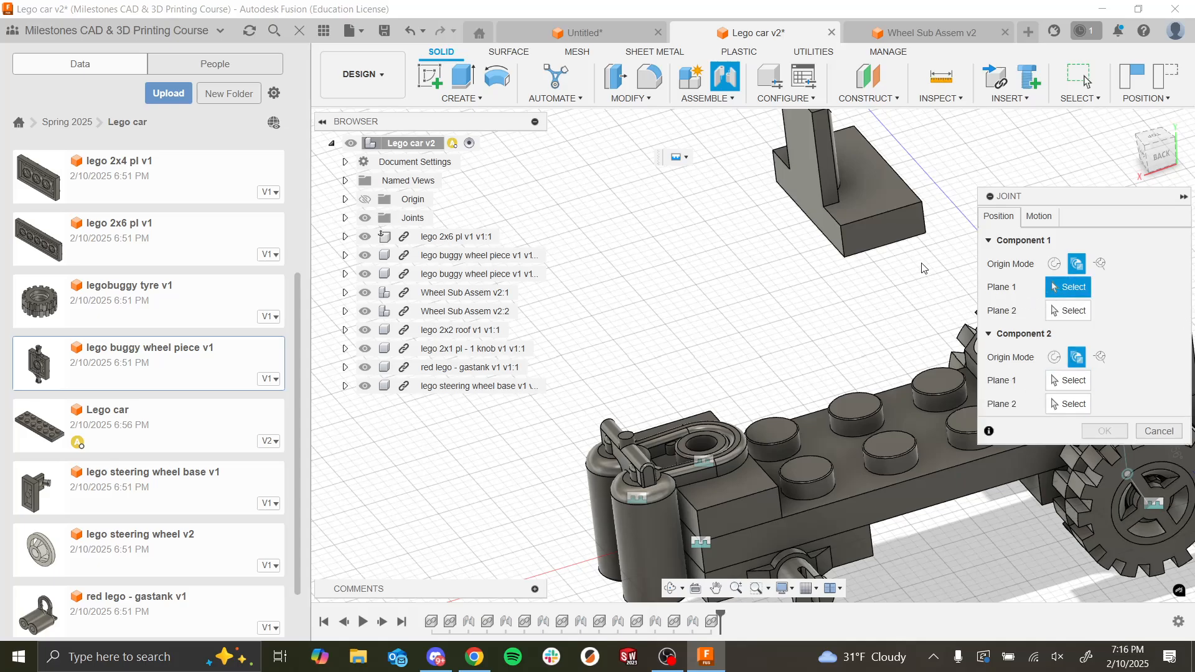
click(886, 235)
click(840, 233)
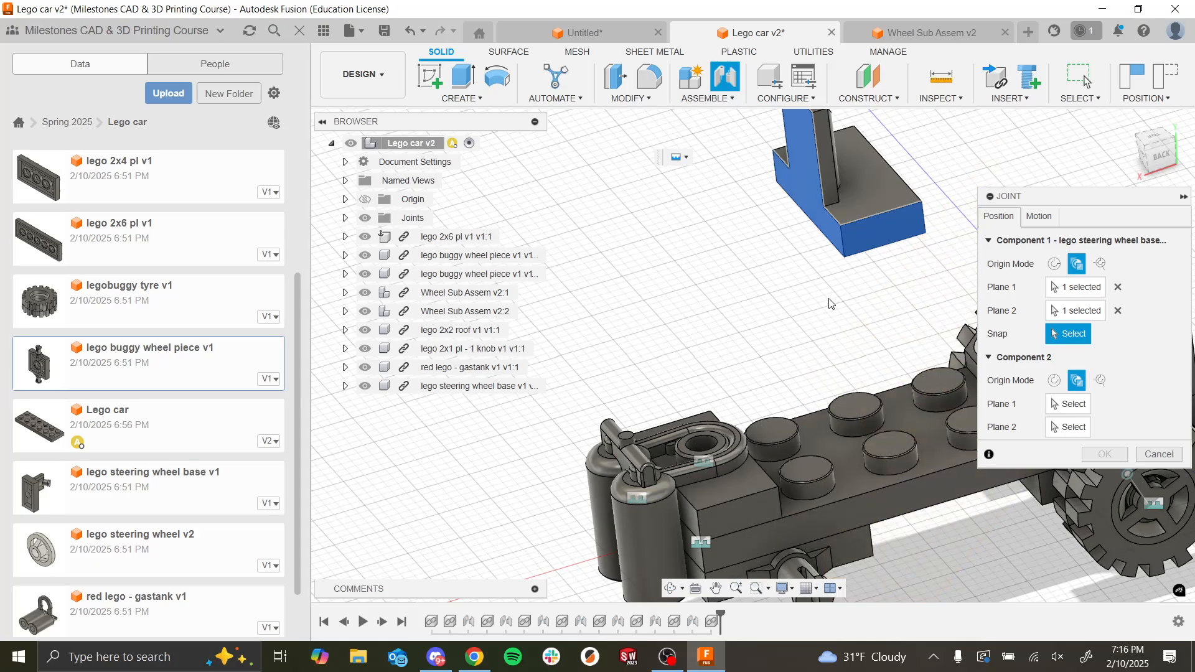
click(842, 226)
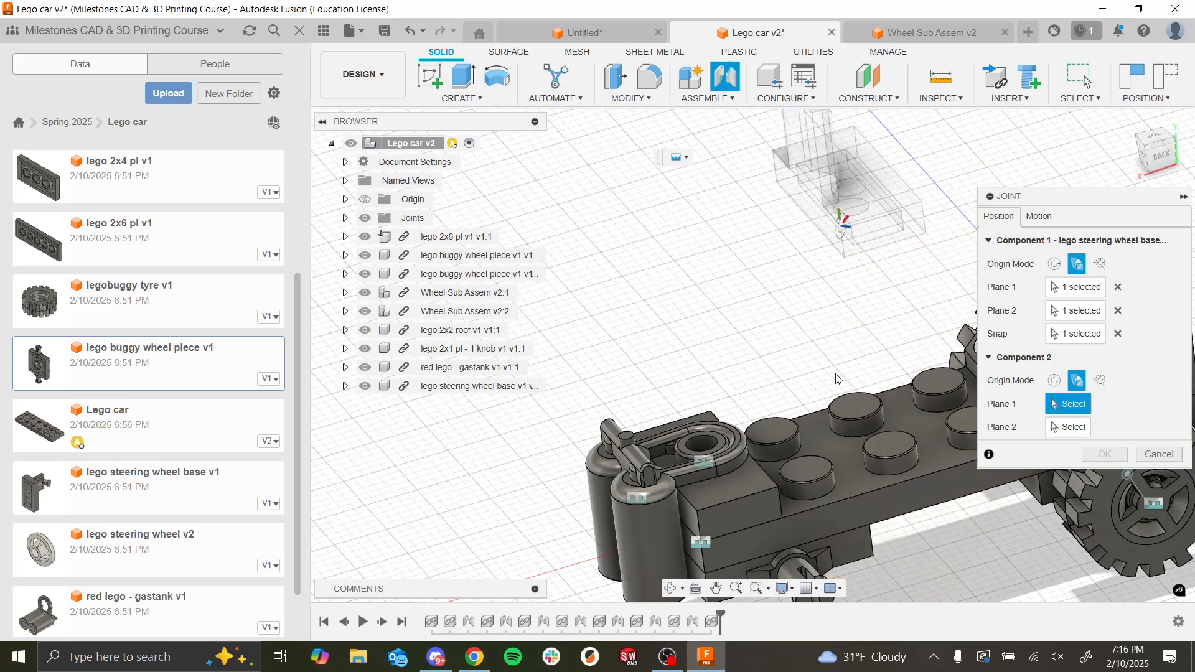
shift+middle_drag(837, 379, 679, 448)
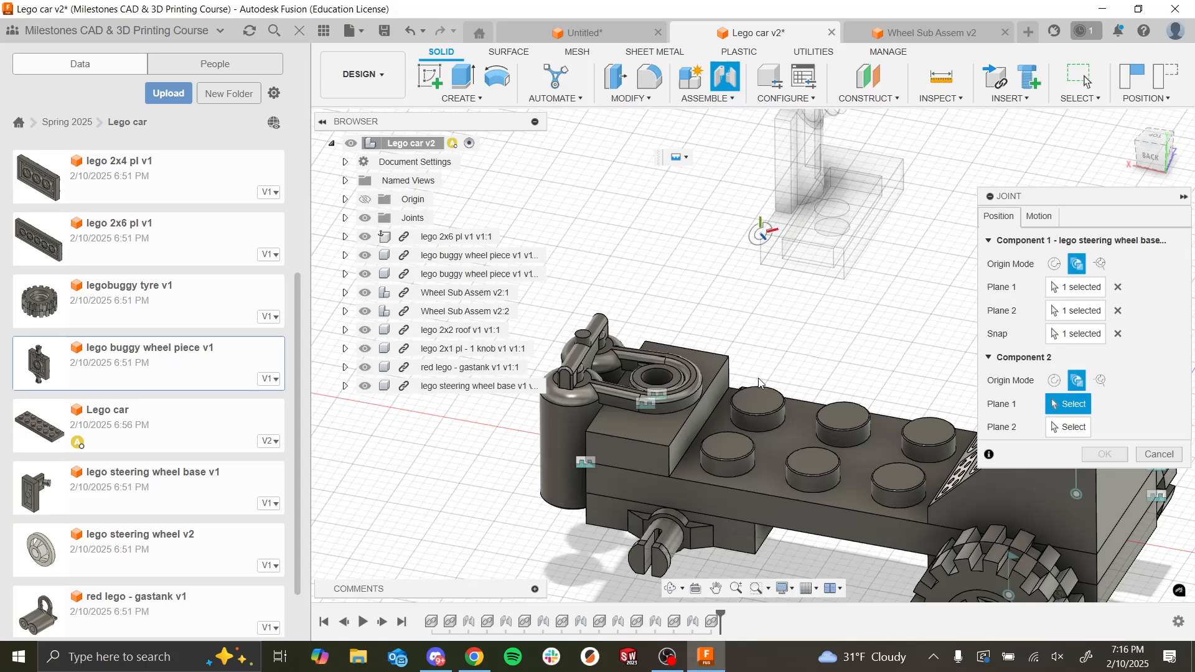
click(660, 464)
click(664, 461)
click(669, 451)
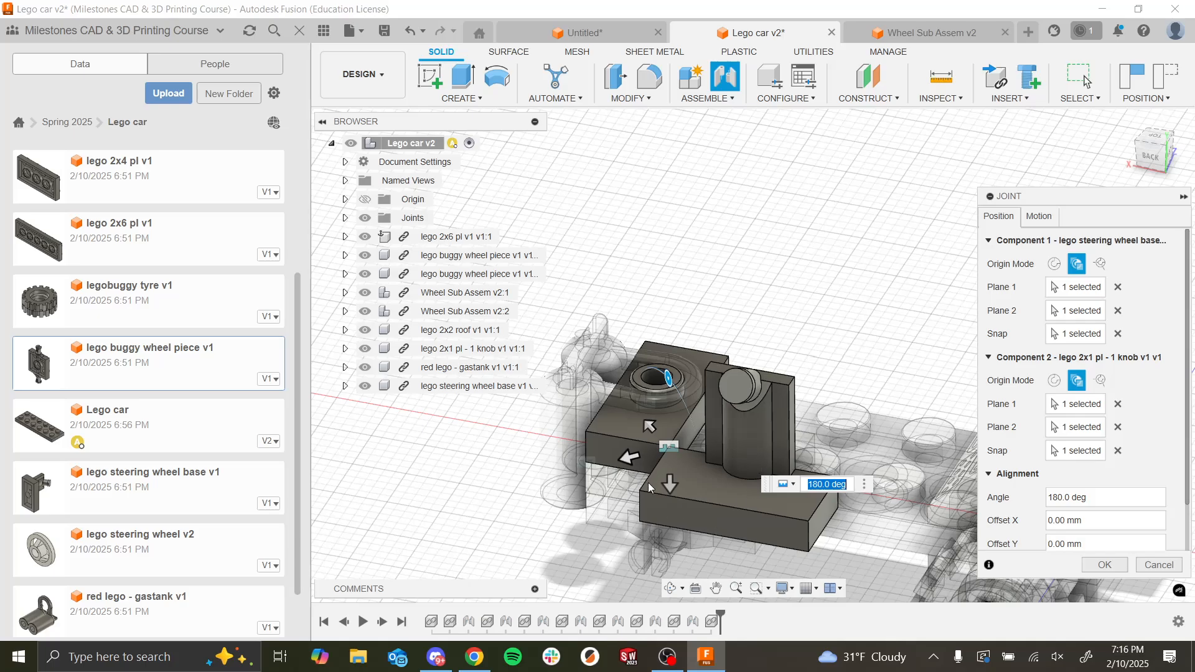
text(0)
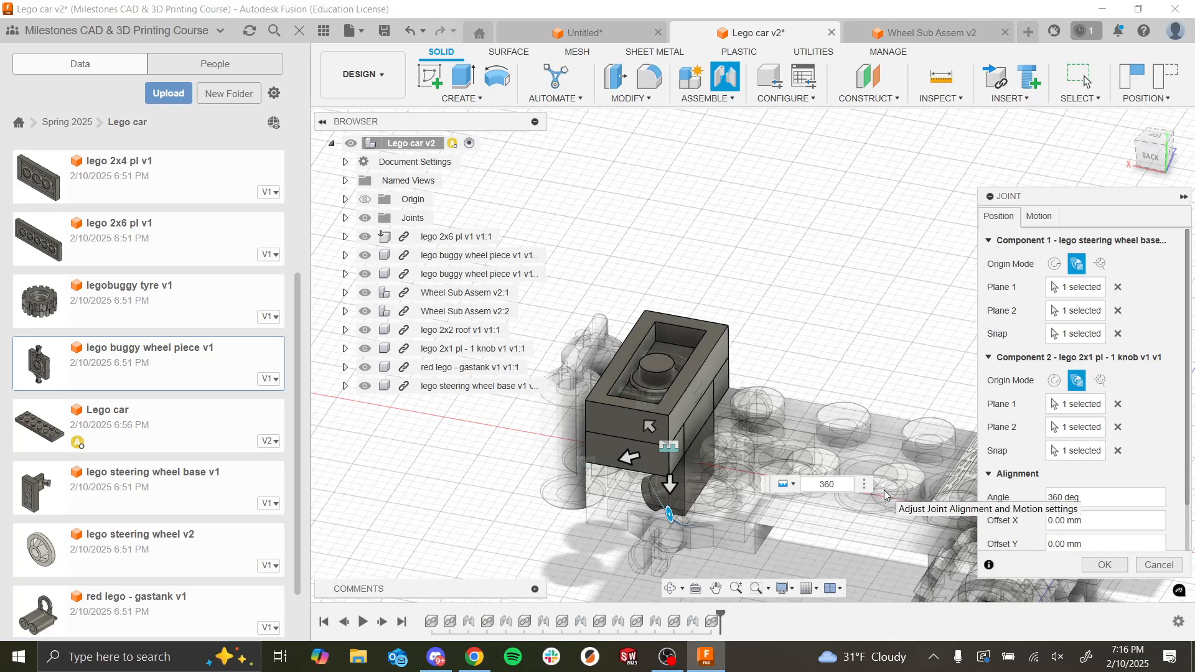
click(1145, 563)
Step: Start a joint using Between Two Faces for both components, defining the steering wheel base's origin from its plate's top and end faces at a corner
click(838, 226)
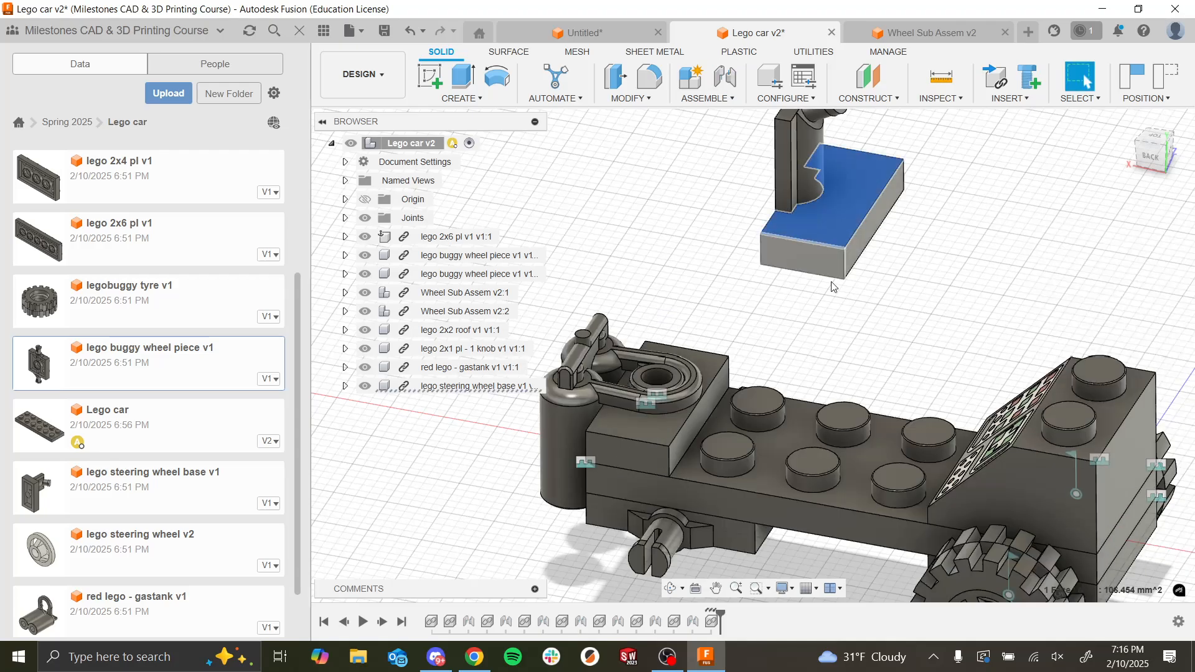
scroll(832, 286, down, 3)
shift+middle_drag(833, 290, 939, 299)
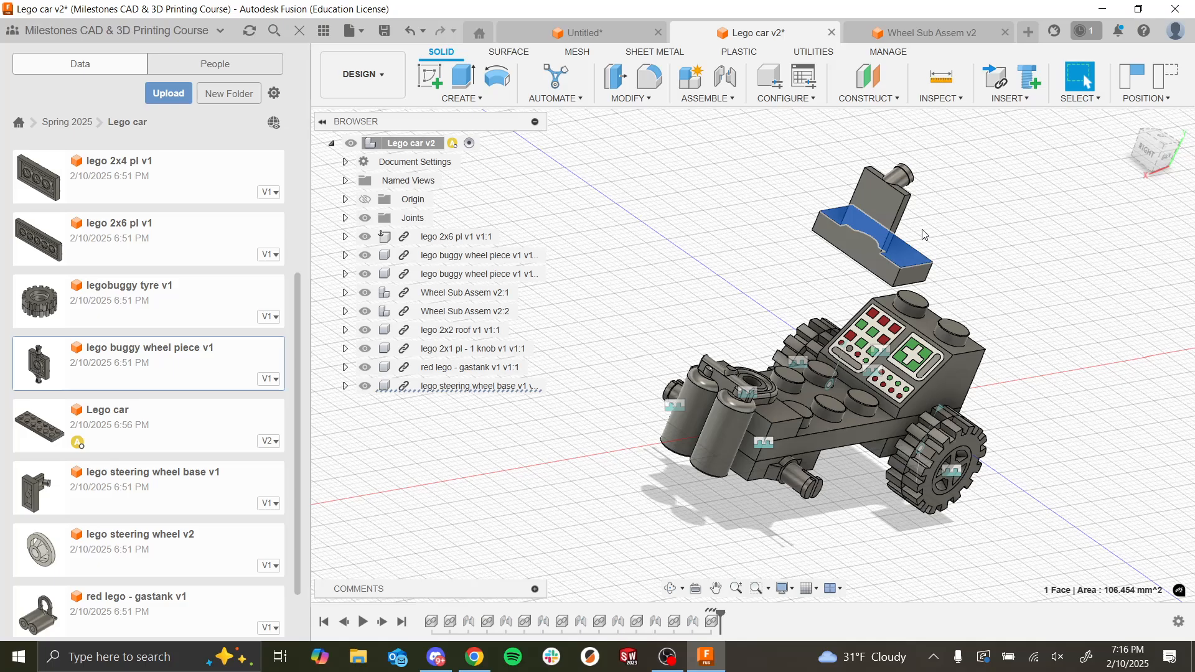
scroll(902, 254, up, 3)
scroll(895, 260, down, 2)
shift+middle_drag(895, 264, 862, 304)
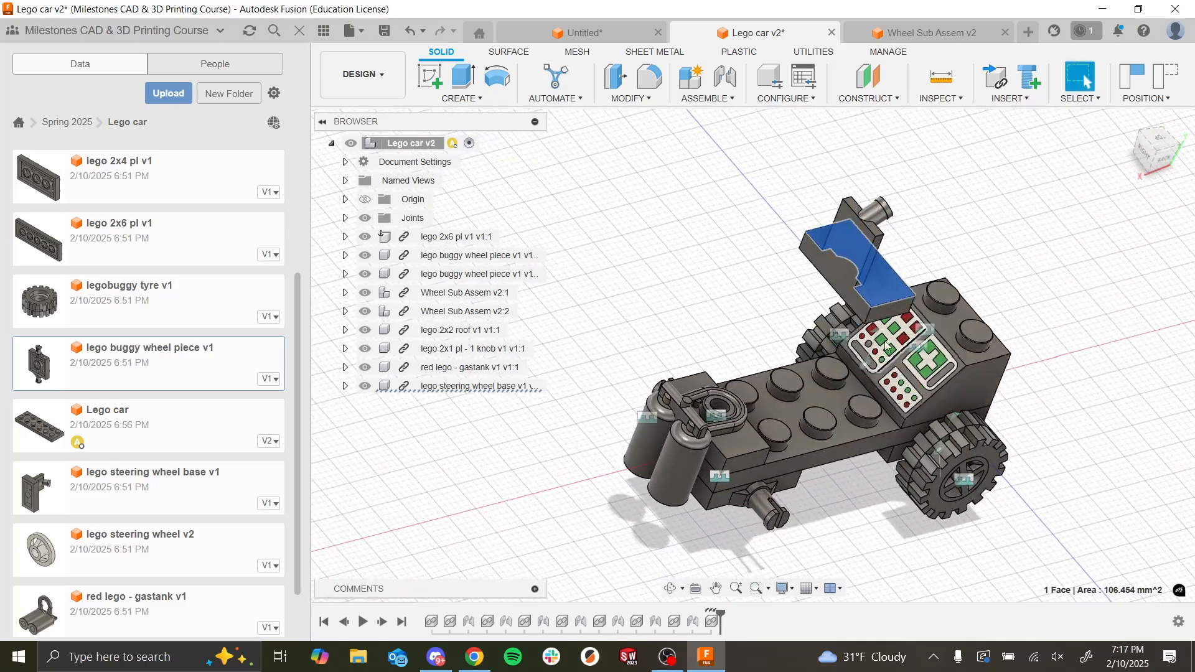
click(822, 315)
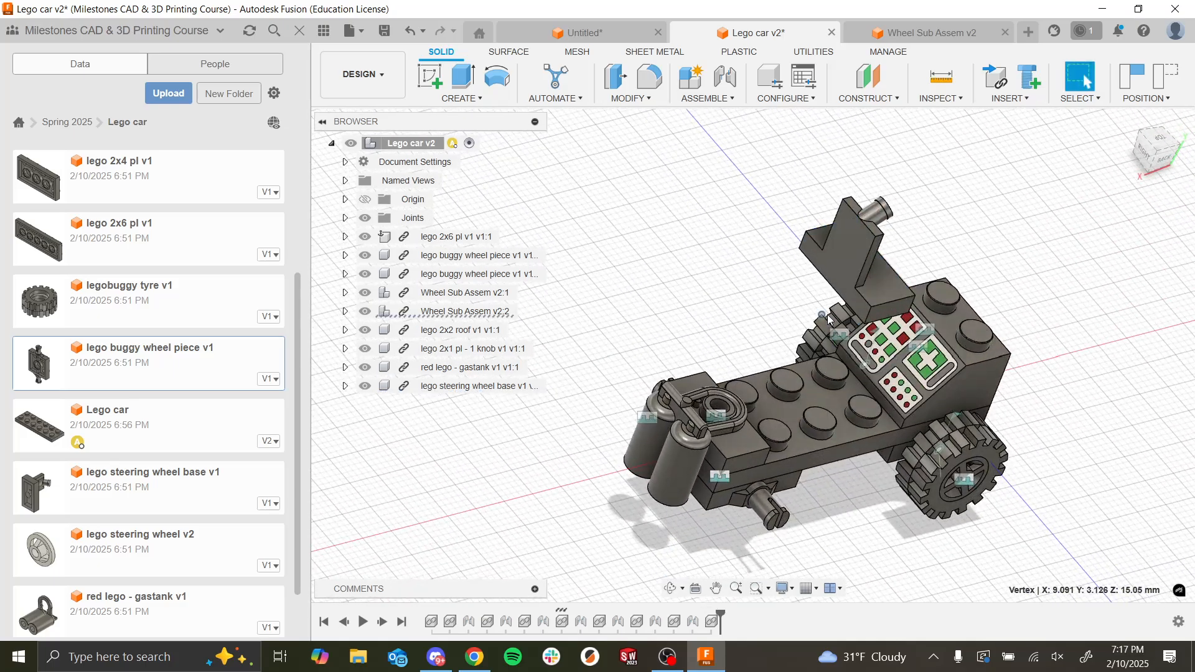
click(725, 76)
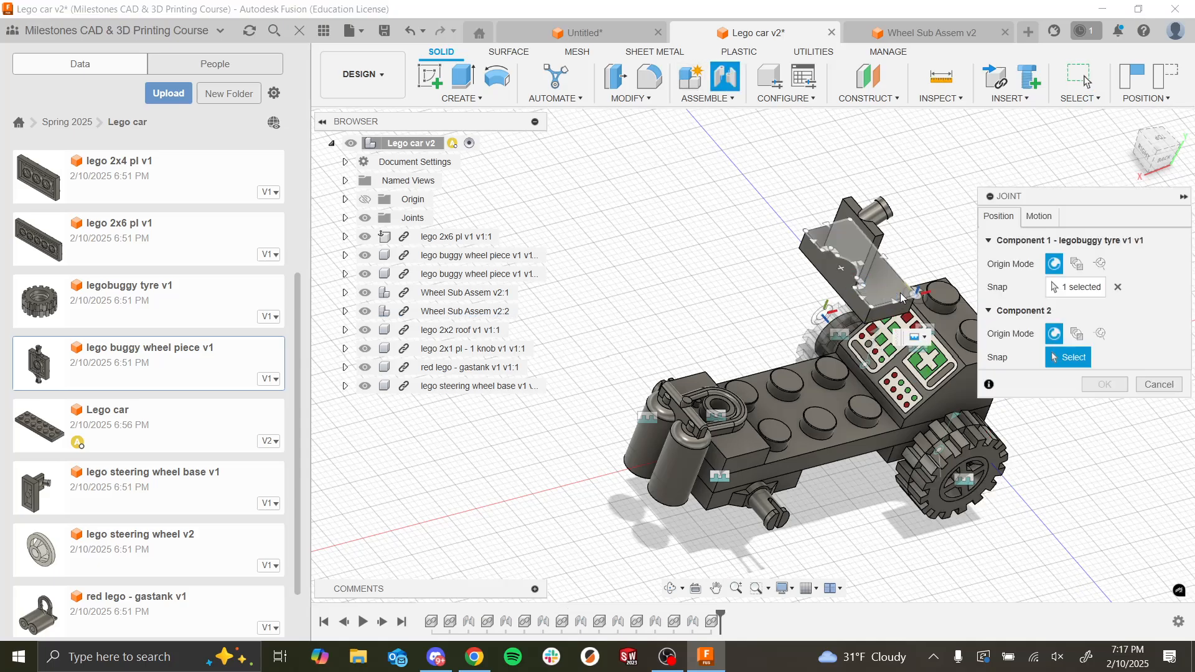
click(1077, 263)
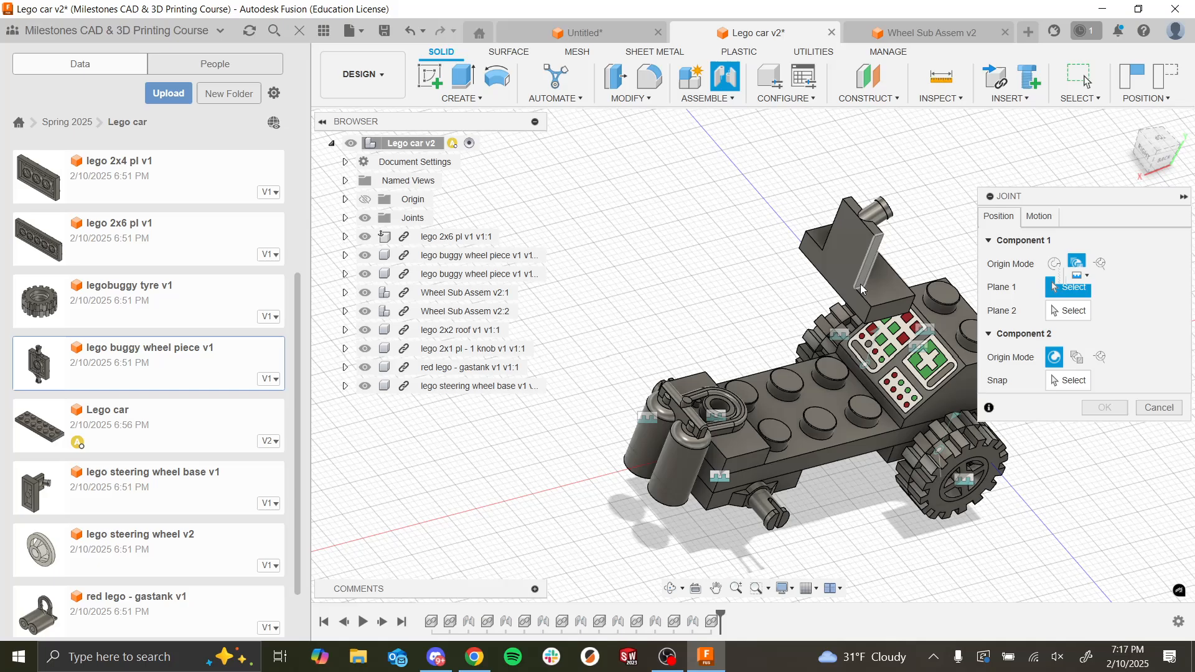
click(870, 262)
click(1117, 289)
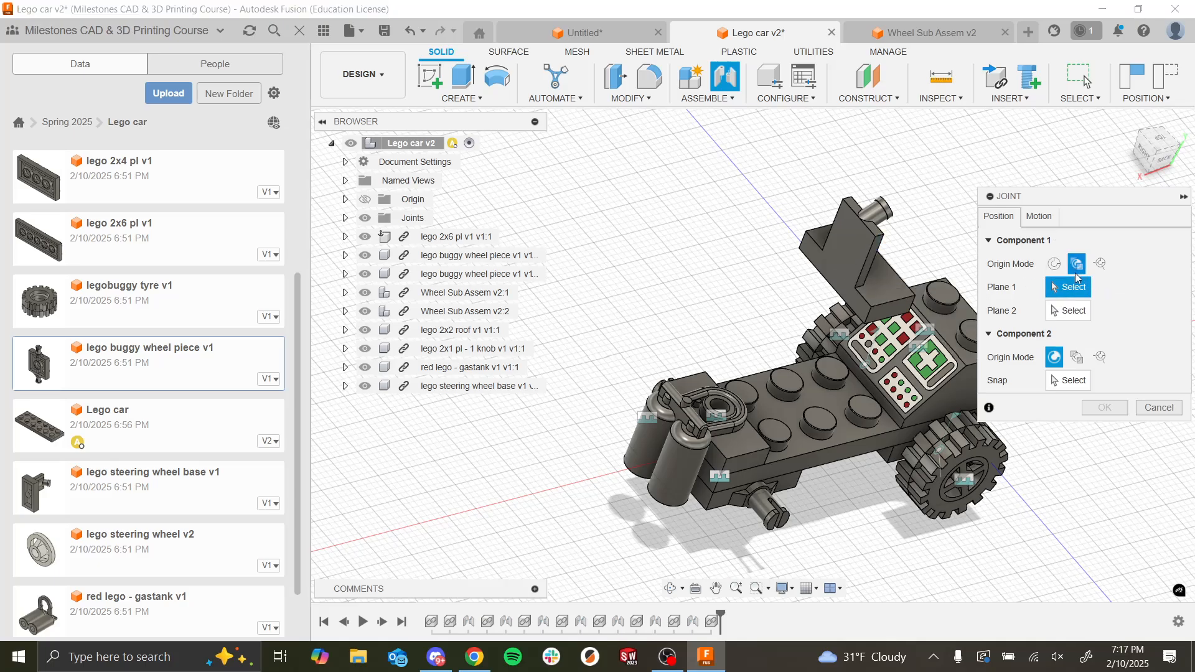
click(1085, 357)
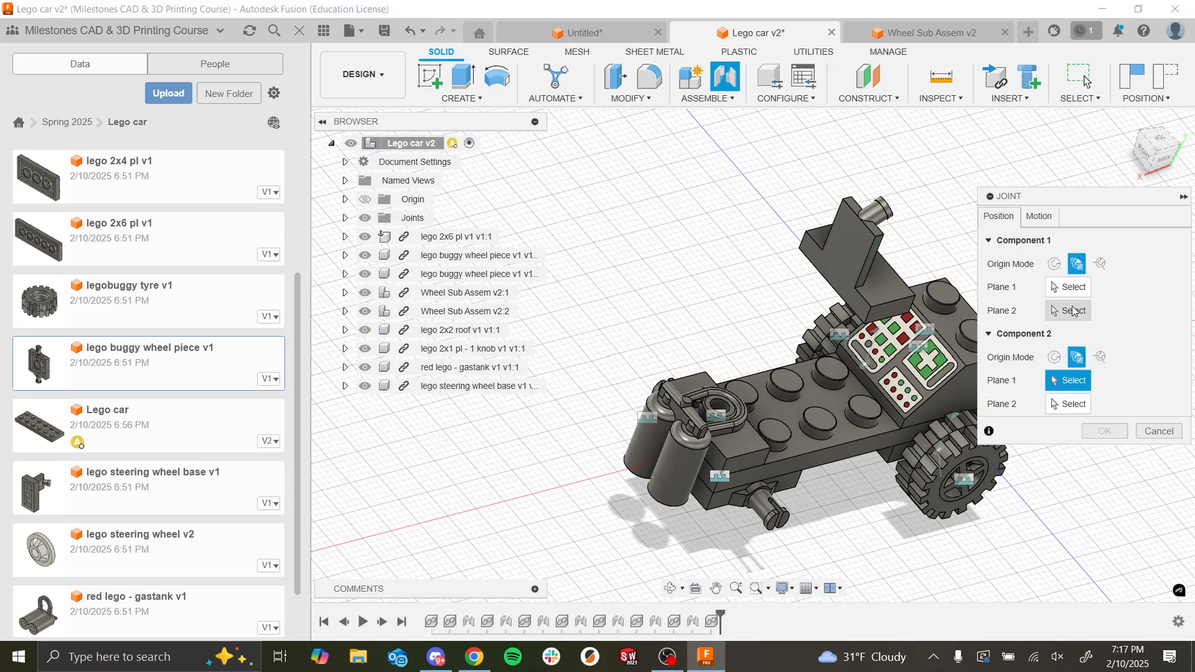
click(1052, 287)
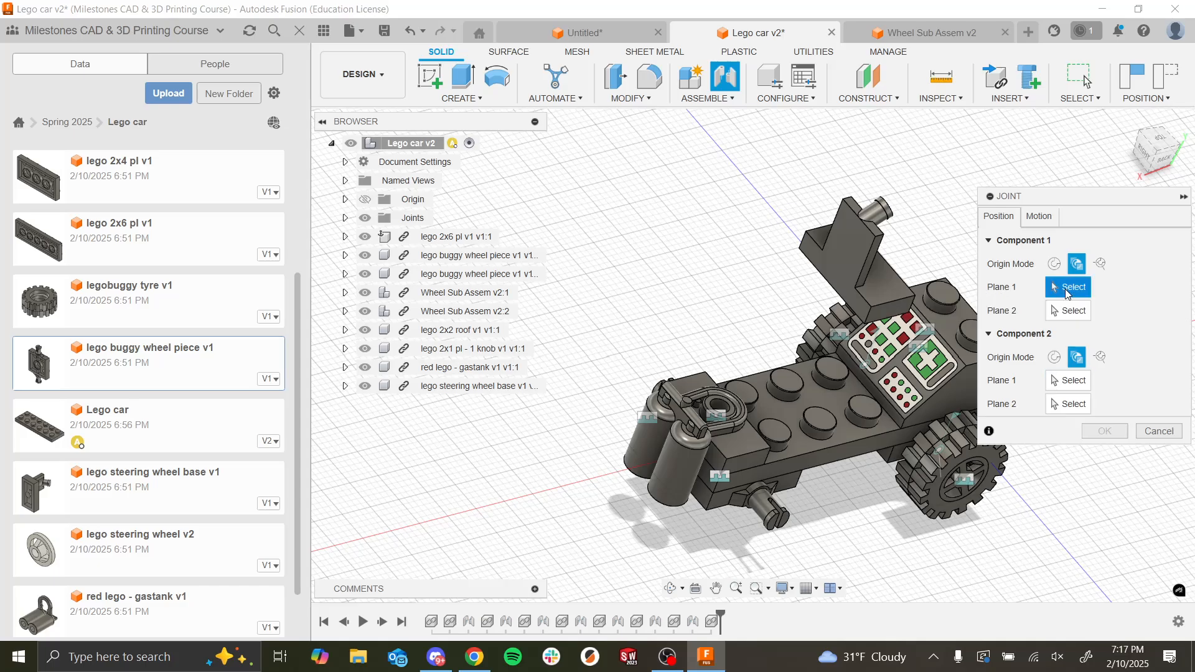
click(897, 300)
click(877, 327)
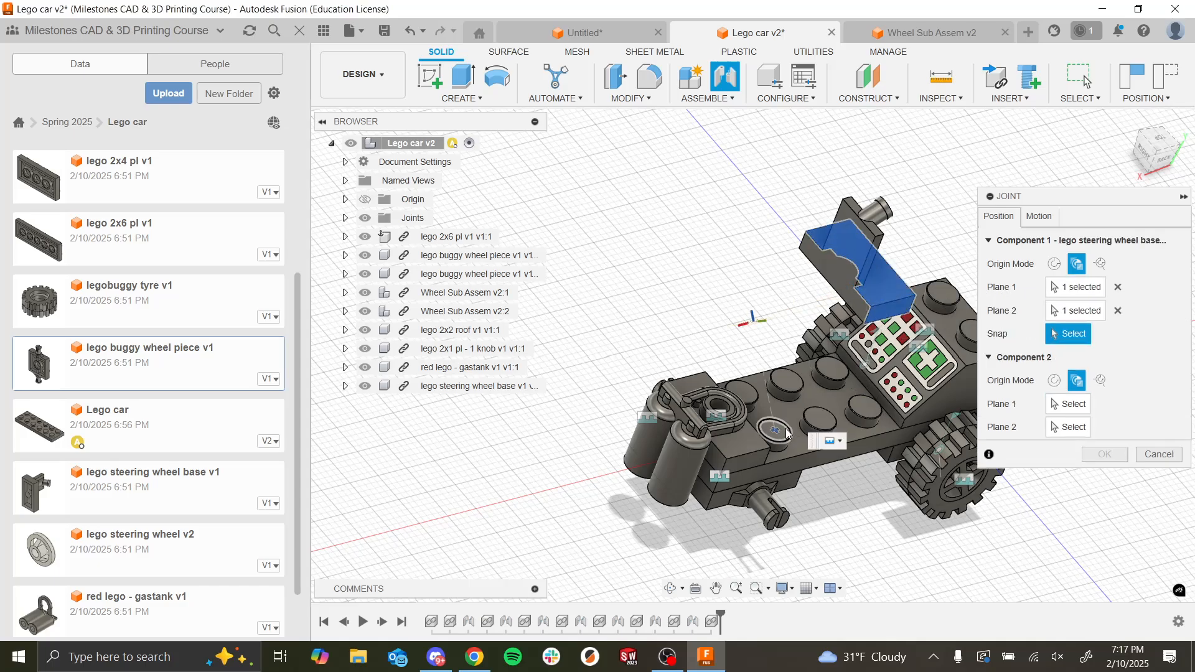
click(867, 321)
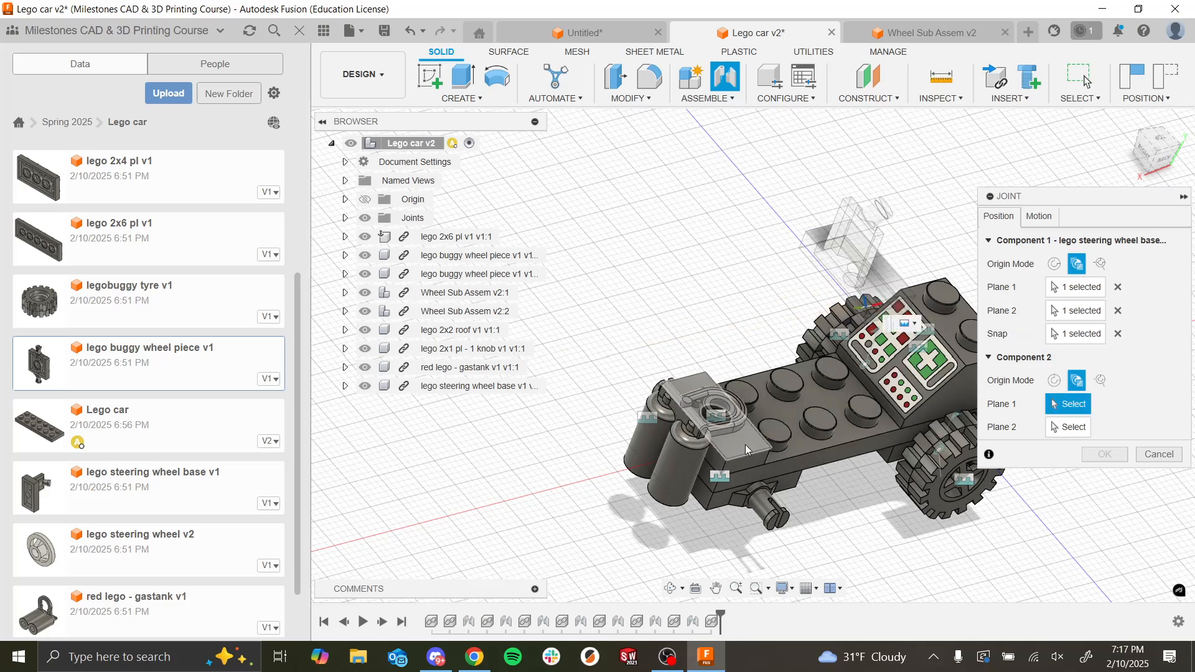
Step: Define the joint's second origin from the 2x1 one-knob plate's top and end faces at the matching corner, and create the joint
click(747, 447)
click(765, 460)
click(764, 460)
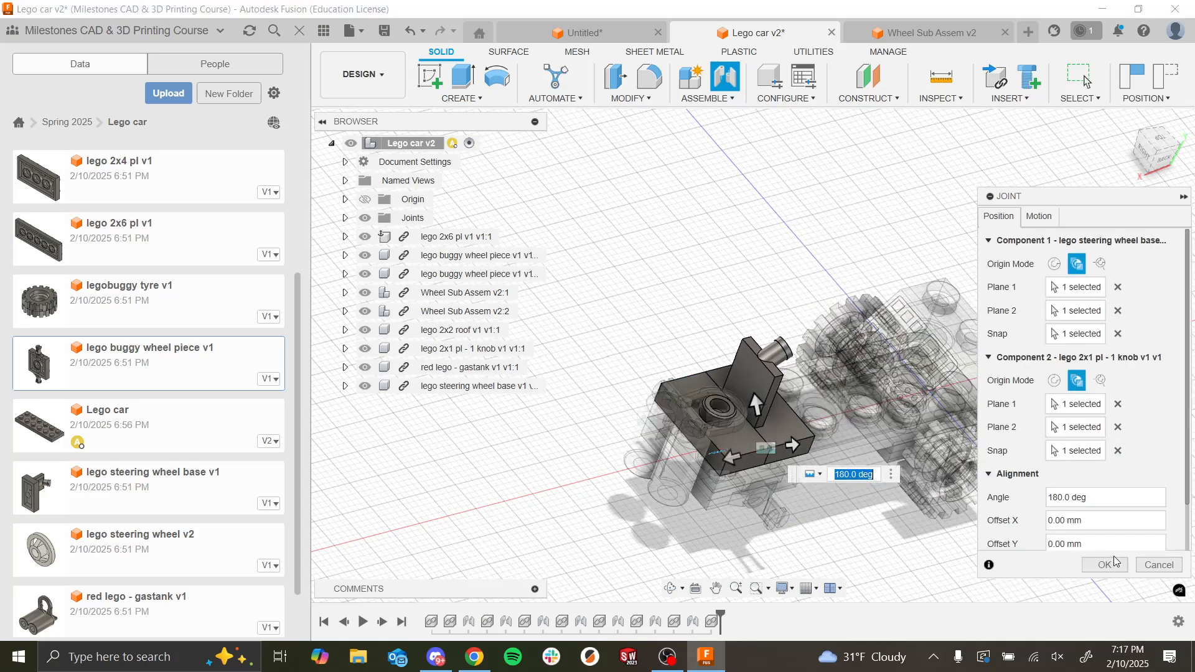
click(1101, 564)
Step: Insert the lego steering wheel v2 above the car, move it 23 mm along X and rotate it 35 degrees about Z
scroll(789, 457, down, 4)
shift+middle_drag(790, 432, 822, 461)
scroll(804, 476, up, 4)
scroll(821, 461, down, 2)
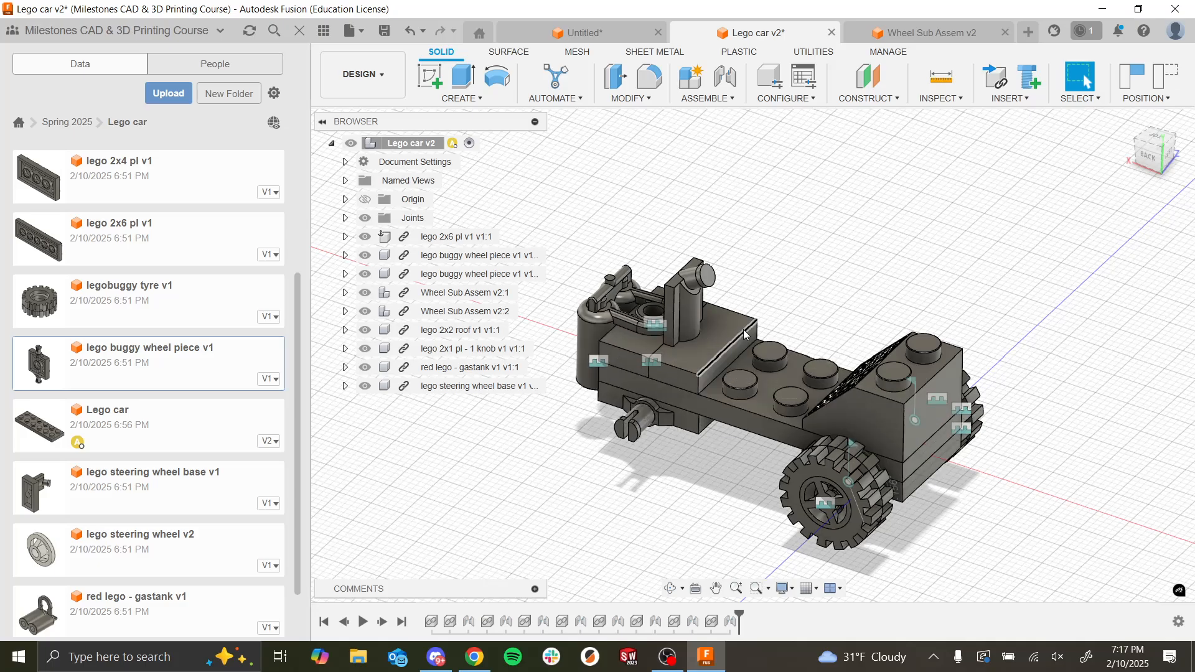
scroll(770, 355, up, 3)
scroll(772, 356, down, 3)
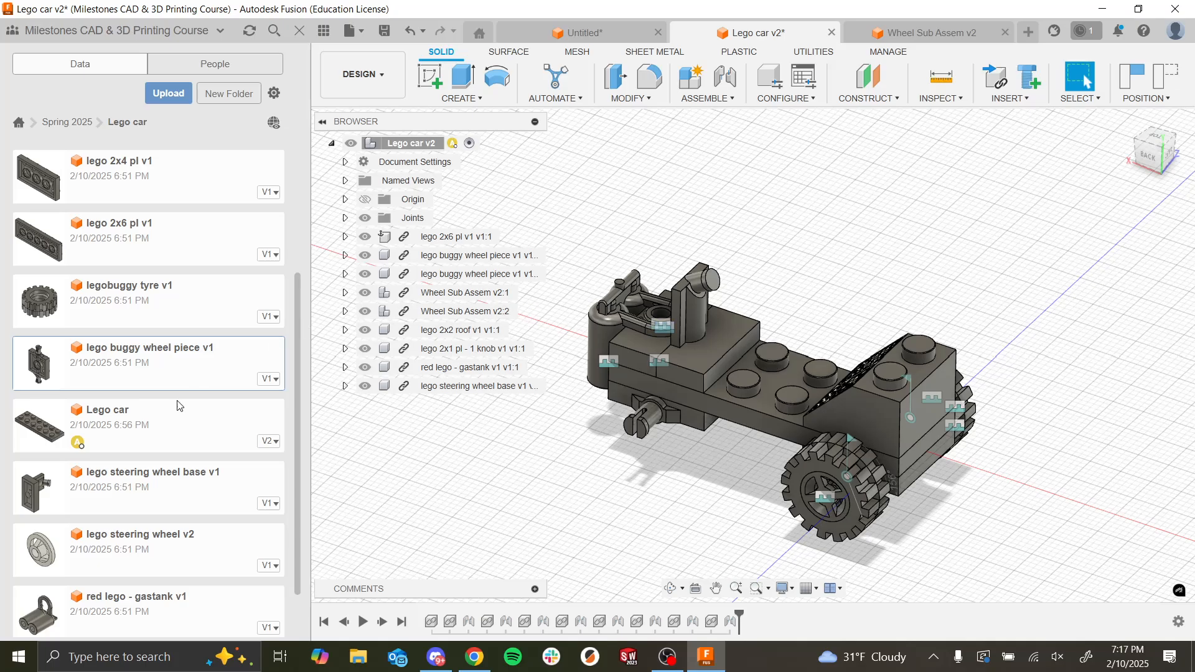
drag(142, 552, 713, 213)
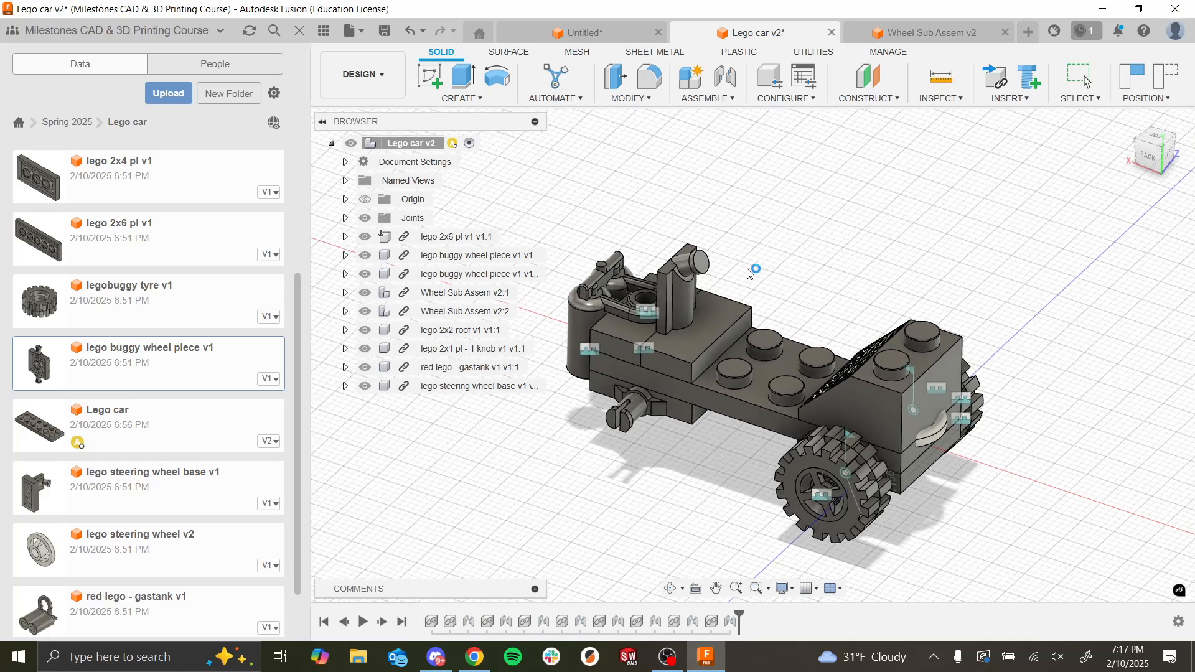
drag(908, 380, 725, 156)
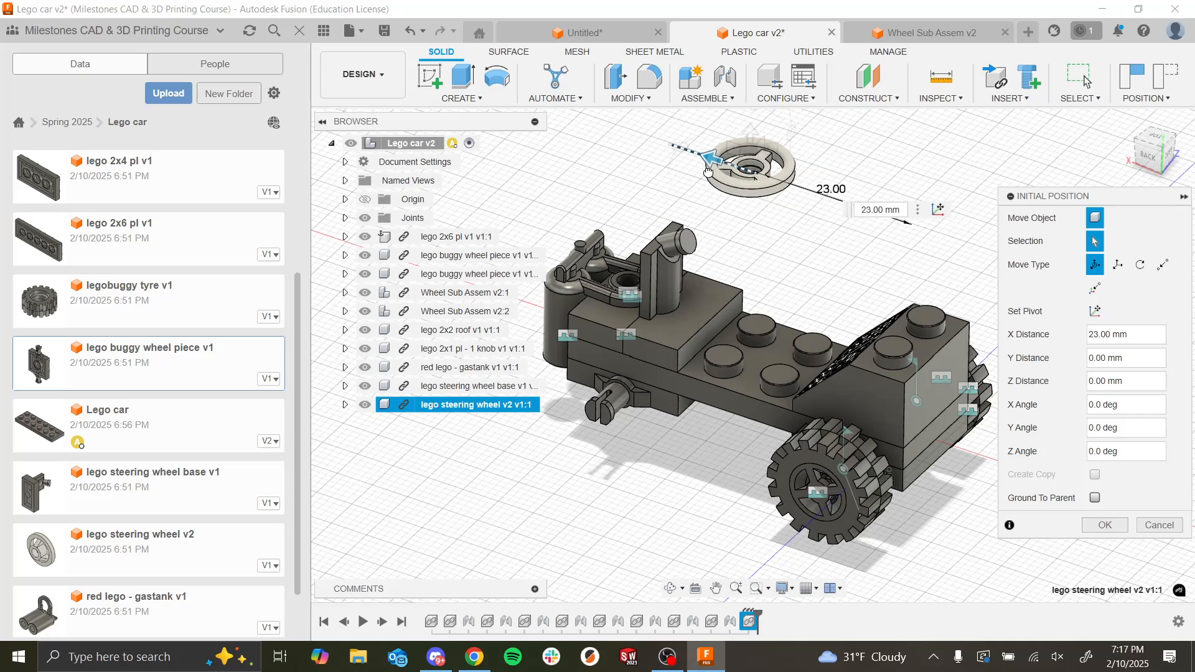
scroll(761, 179, down, 3)
scroll(729, 343, down, 2)
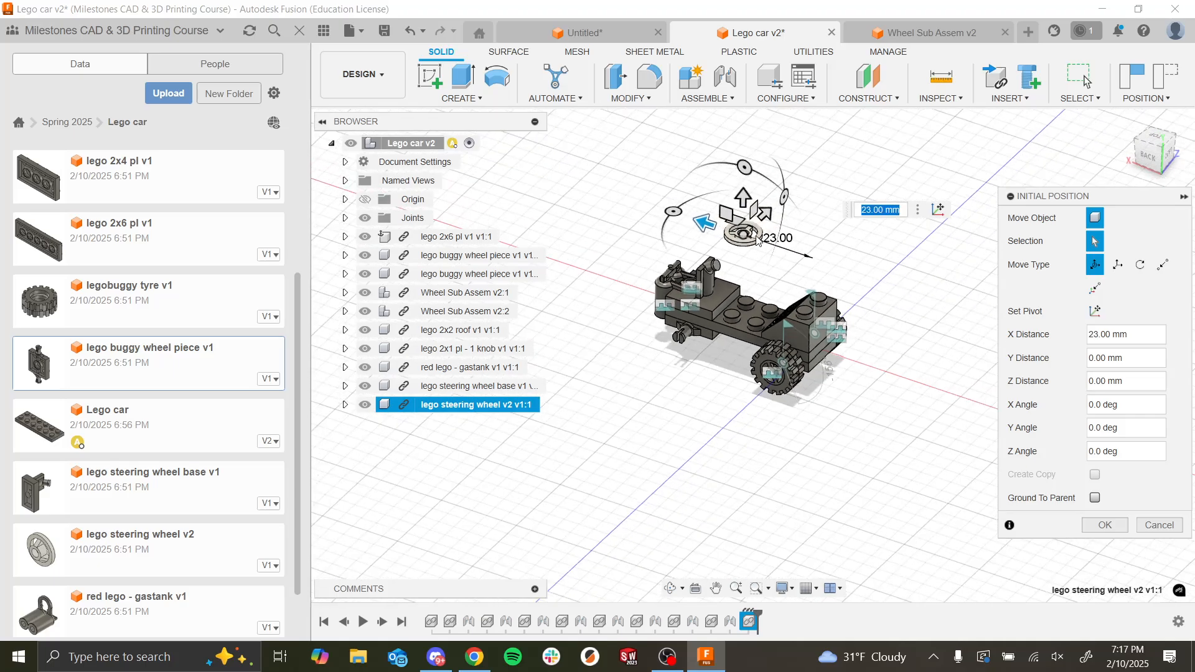
drag(741, 166, 774, 207)
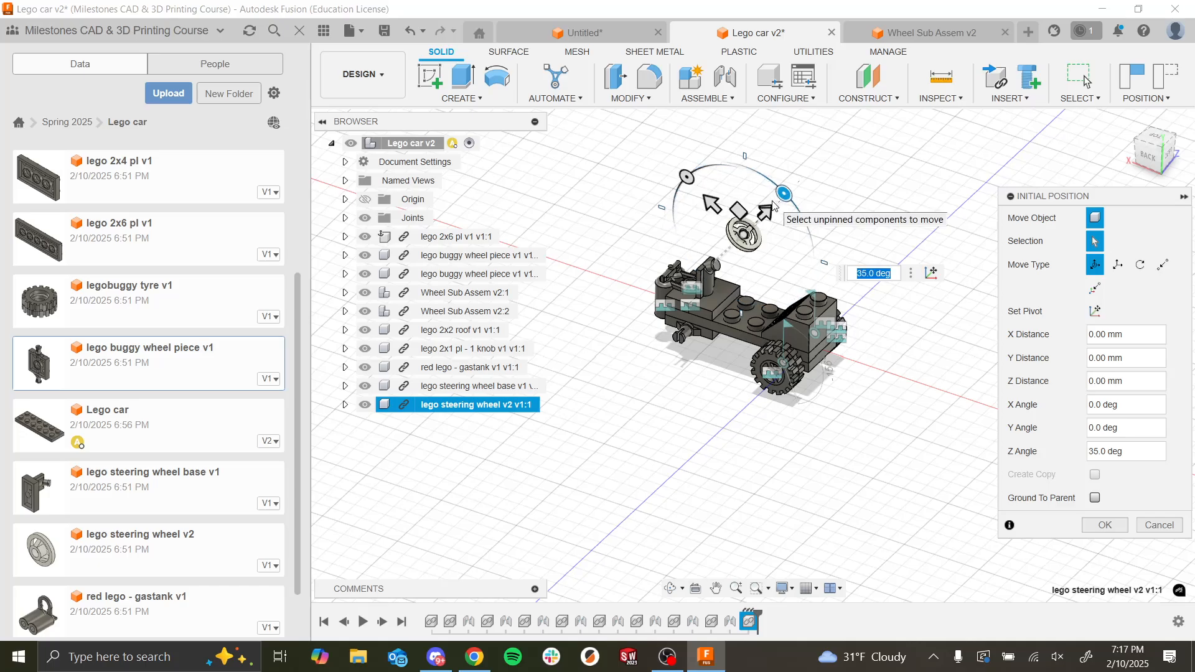
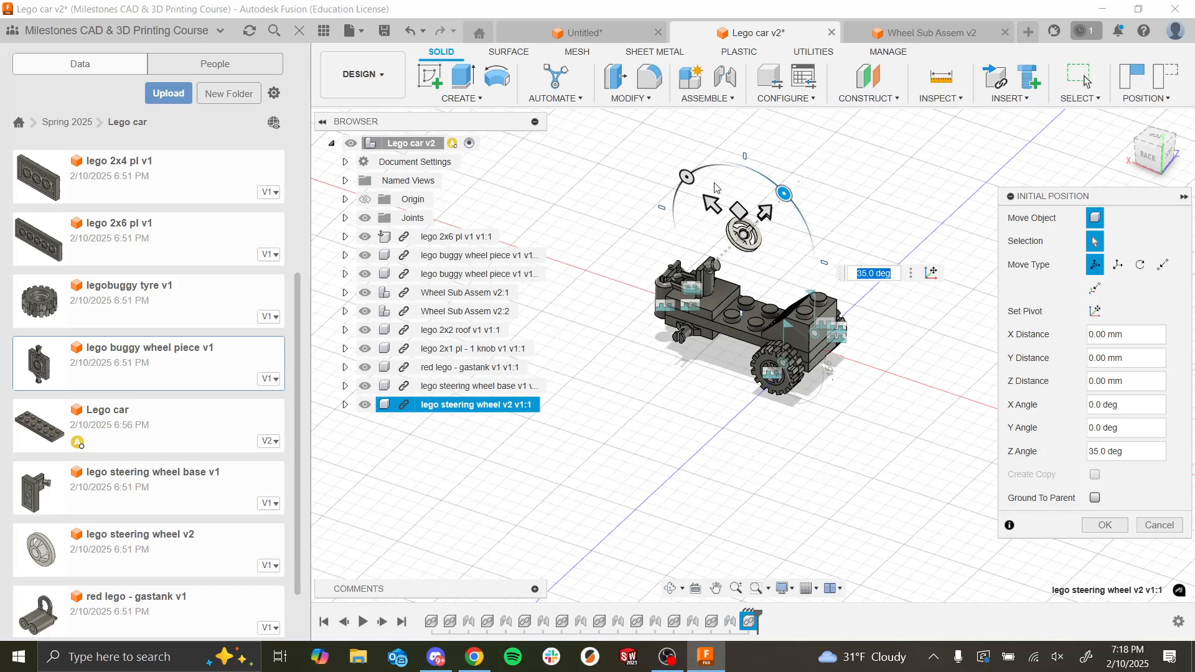
Step: Move the steering wheel -11 mm along Y towards the steering wheel base's post and accept its initial position
scroll(722, 240, up, 5)
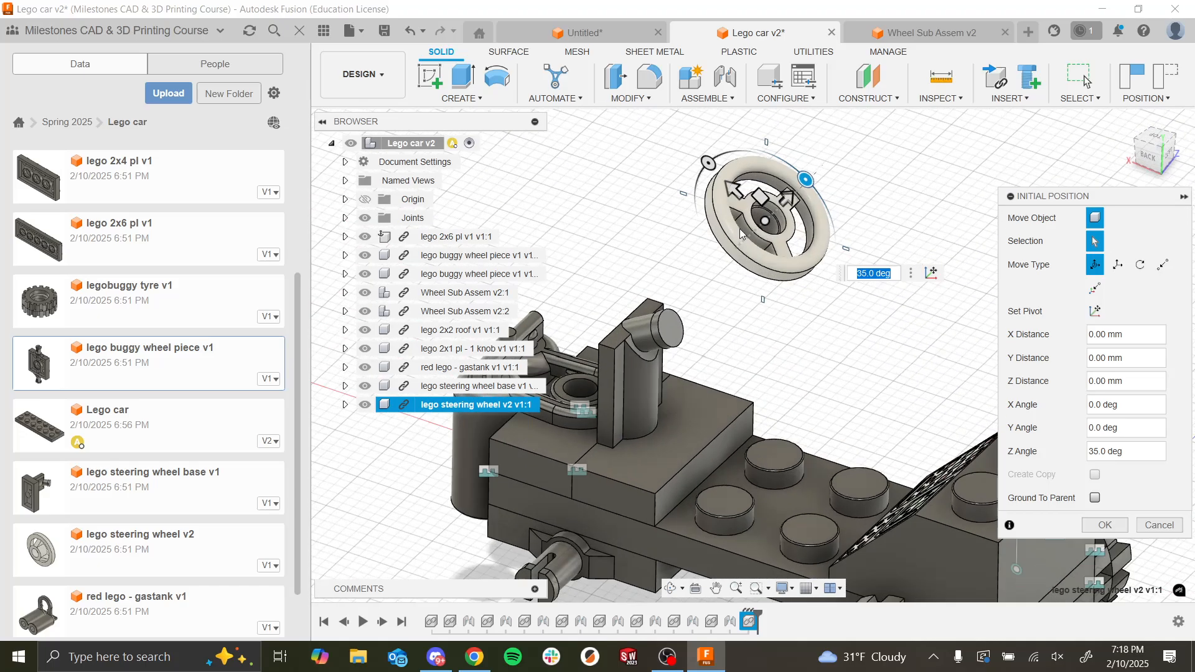
scroll(778, 339, down, 4)
scroll(779, 341, up, 3)
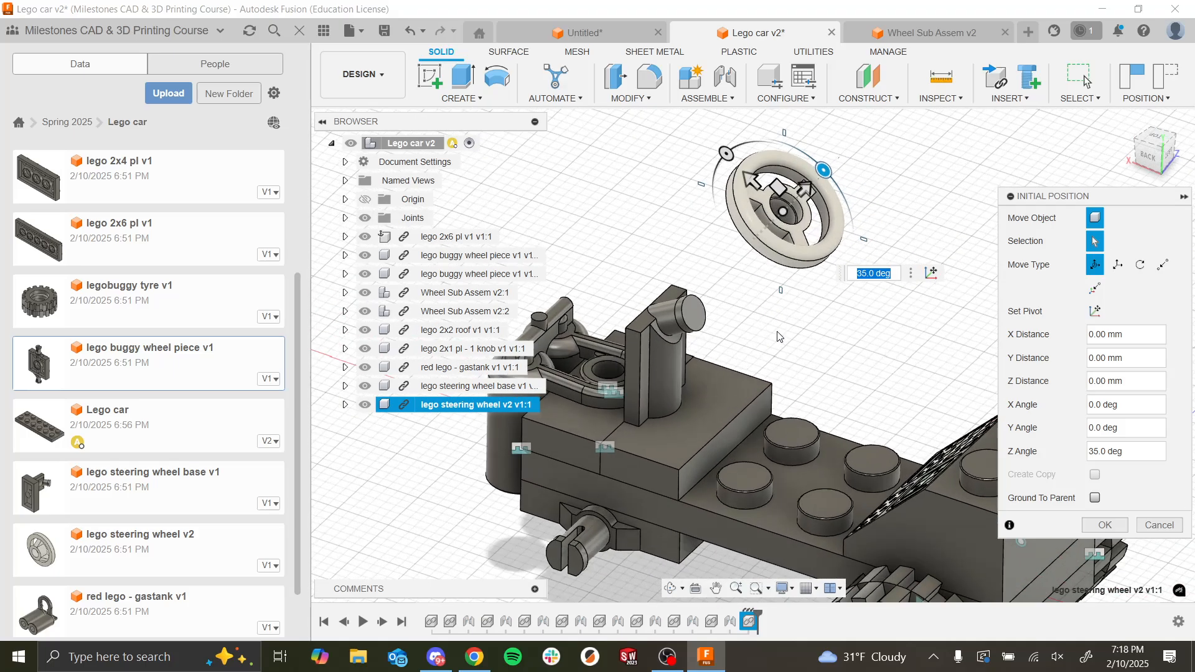
scroll(781, 344, down, 2)
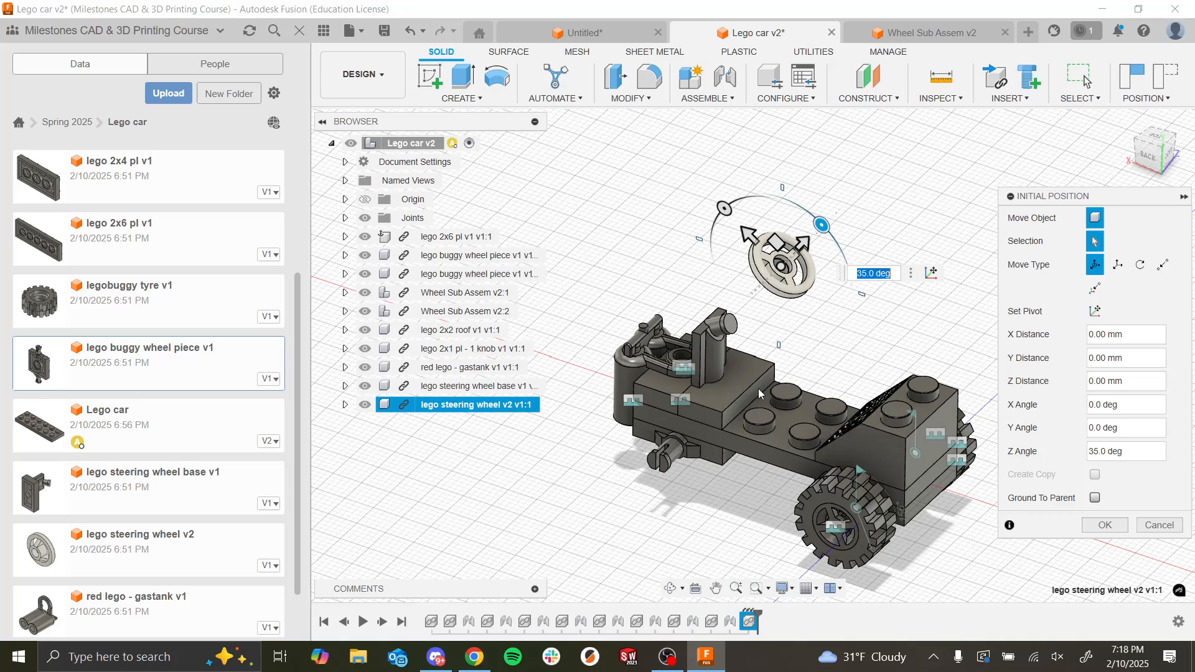
scroll(757, 295, up, 2)
scroll(759, 296, up, 3)
shift+middle_drag(760, 322, 809, 260)
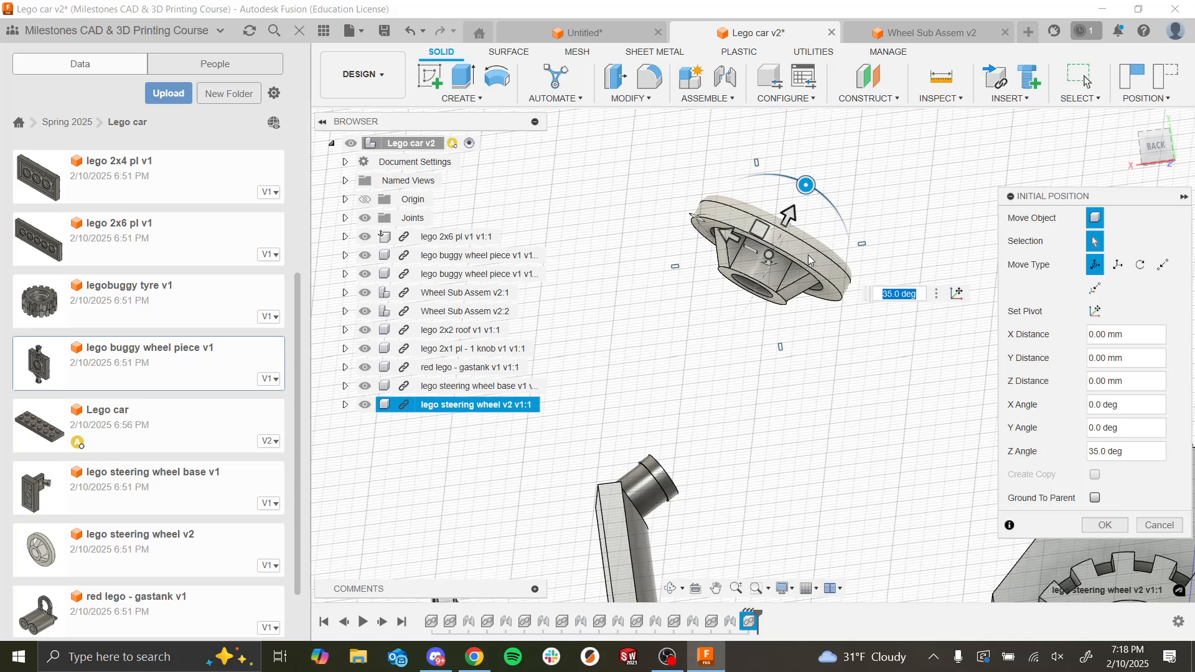
scroll(778, 293, down, 5)
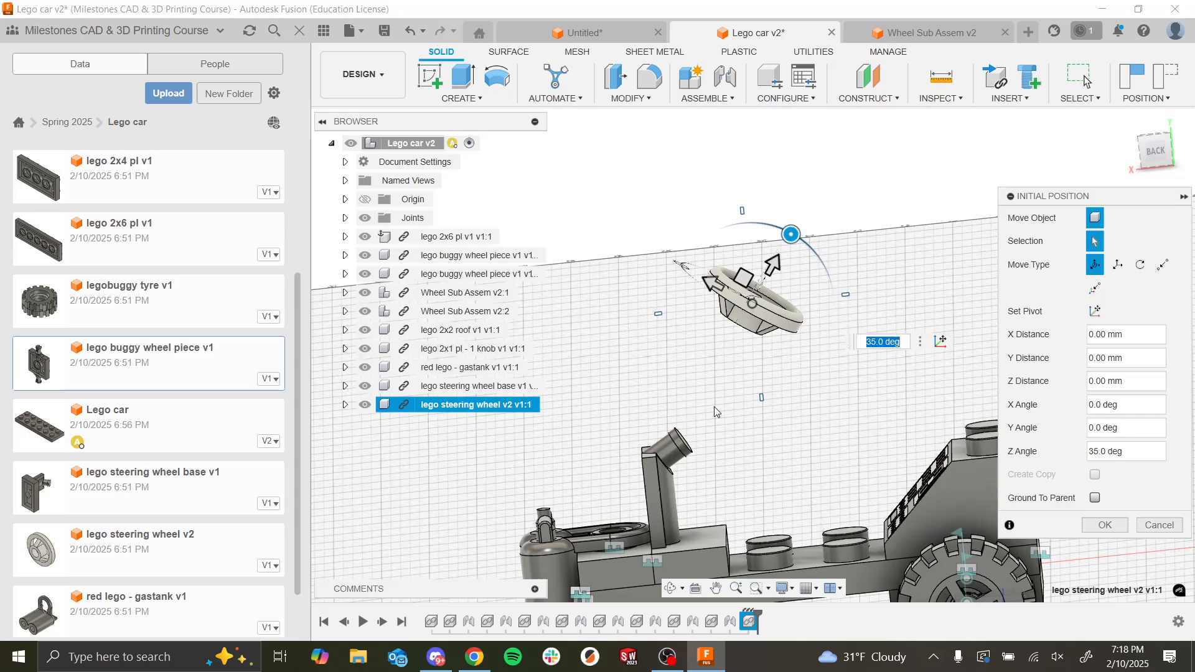
scroll(683, 447, up, 5)
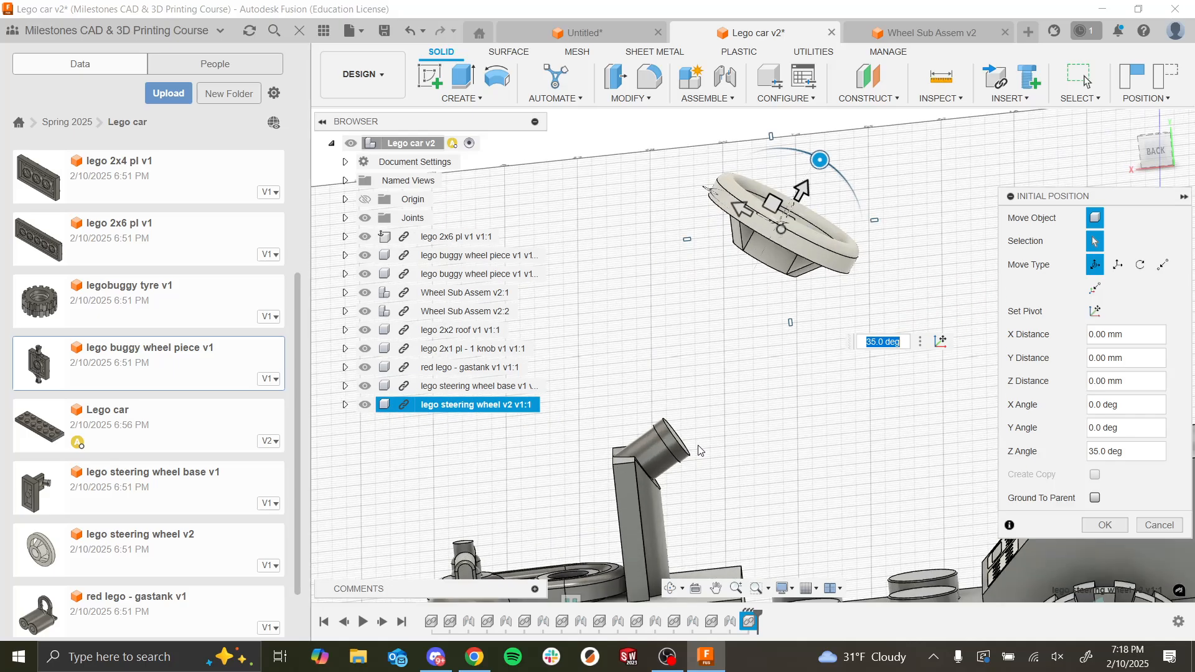
shift+middle_drag(737, 413, 761, 441)
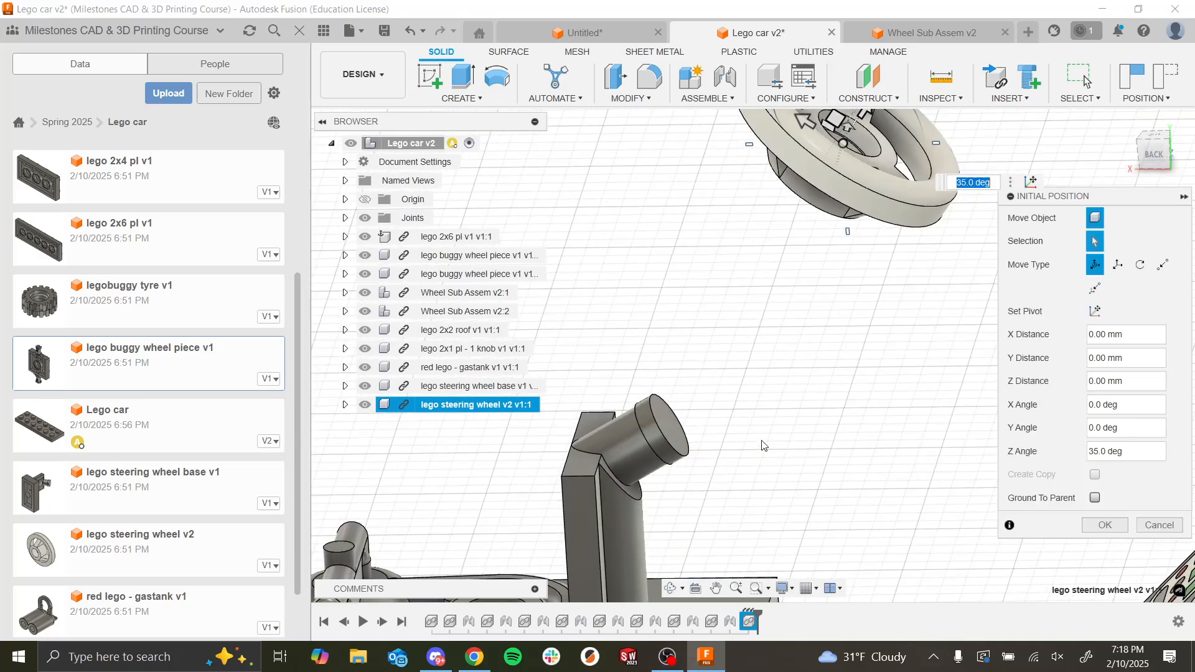
scroll(837, 312, down, 4)
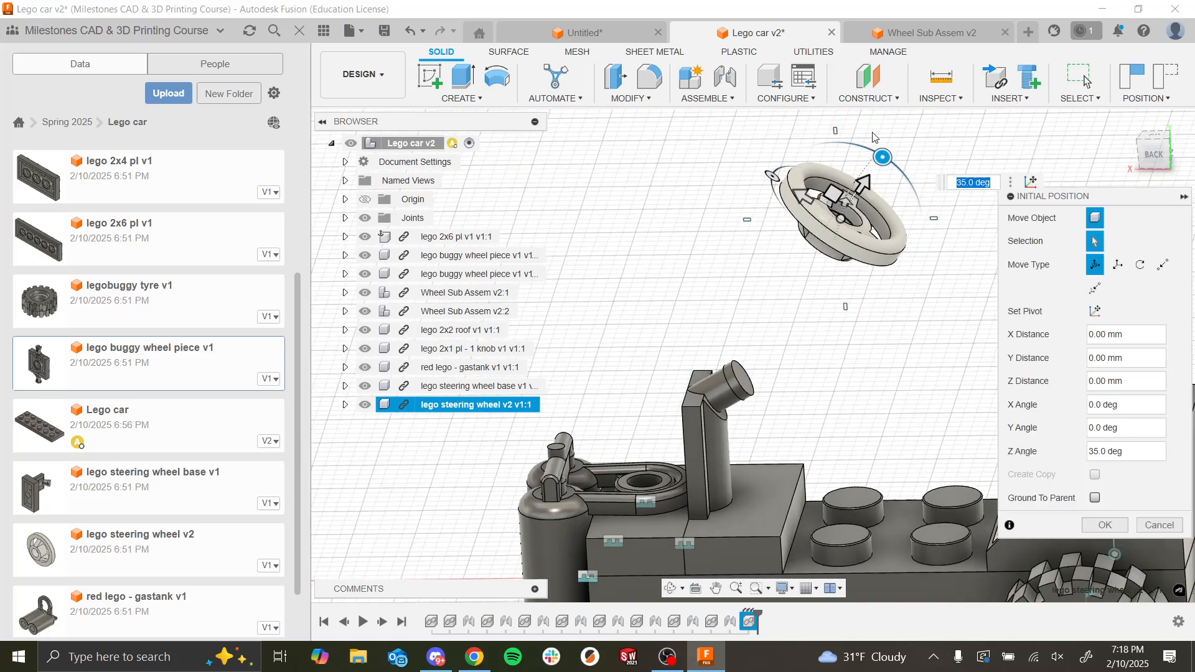
drag(864, 180, 790, 289)
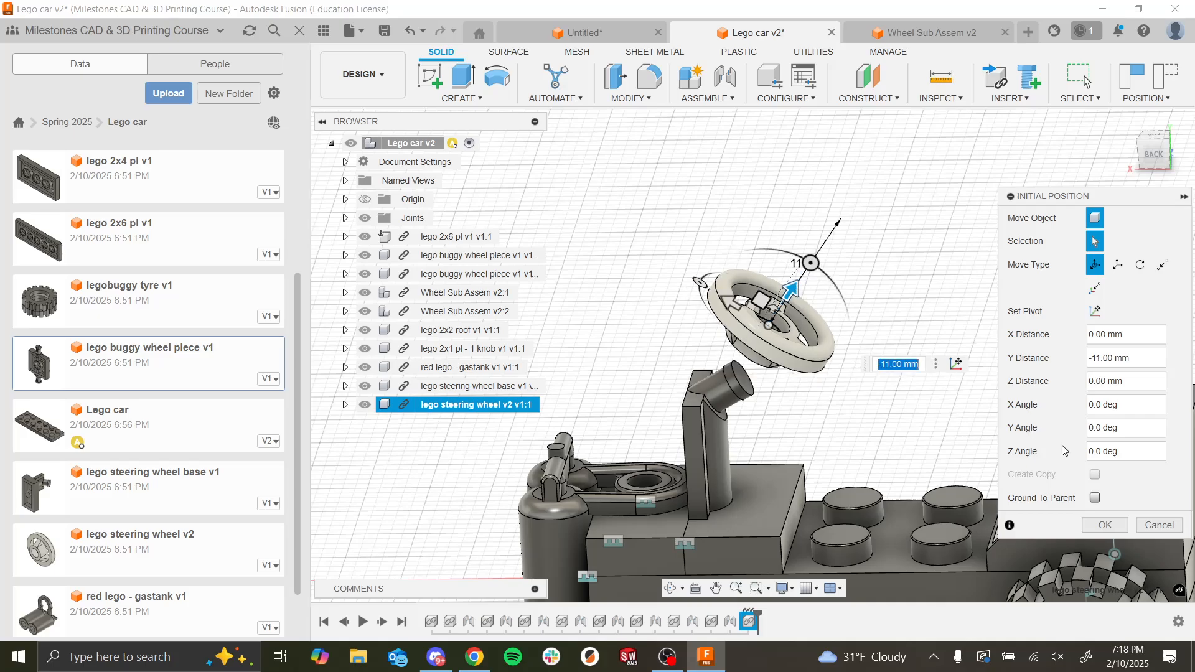
click(1106, 524)
Step: Start a joint from the steering wheel hub's open end to the round end of the steering wheel base's post
scroll(786, 387, down, 3)
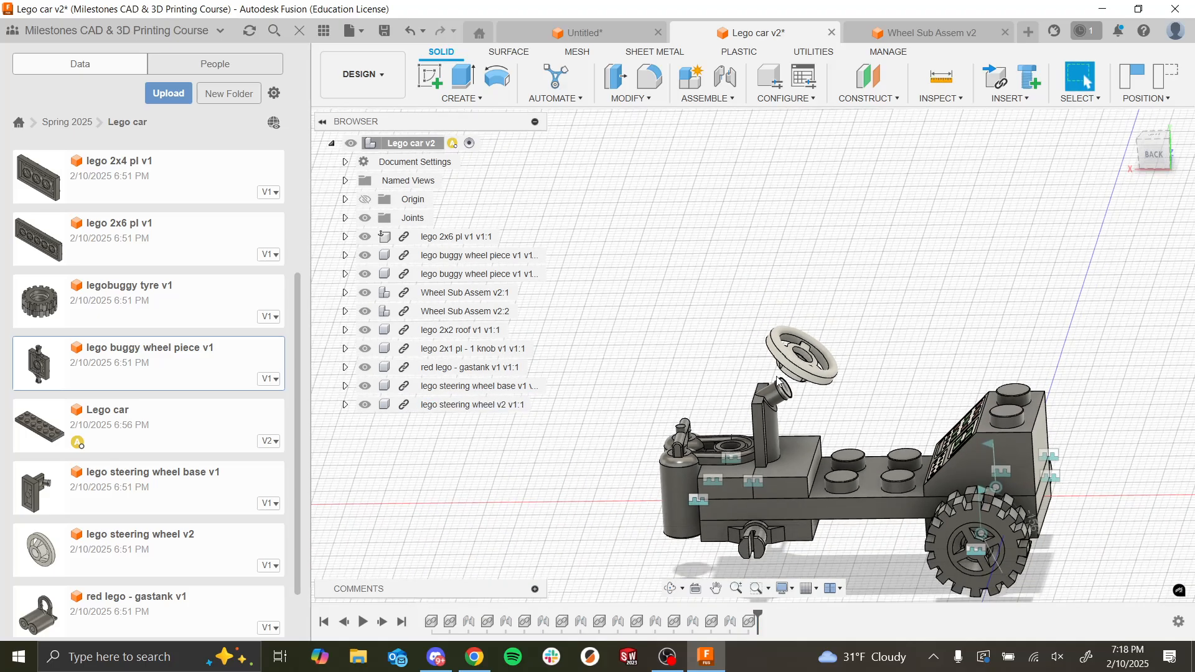
scroll(786, 387, up, 5)
shift+middle_drag(785, 388, 791, 327)
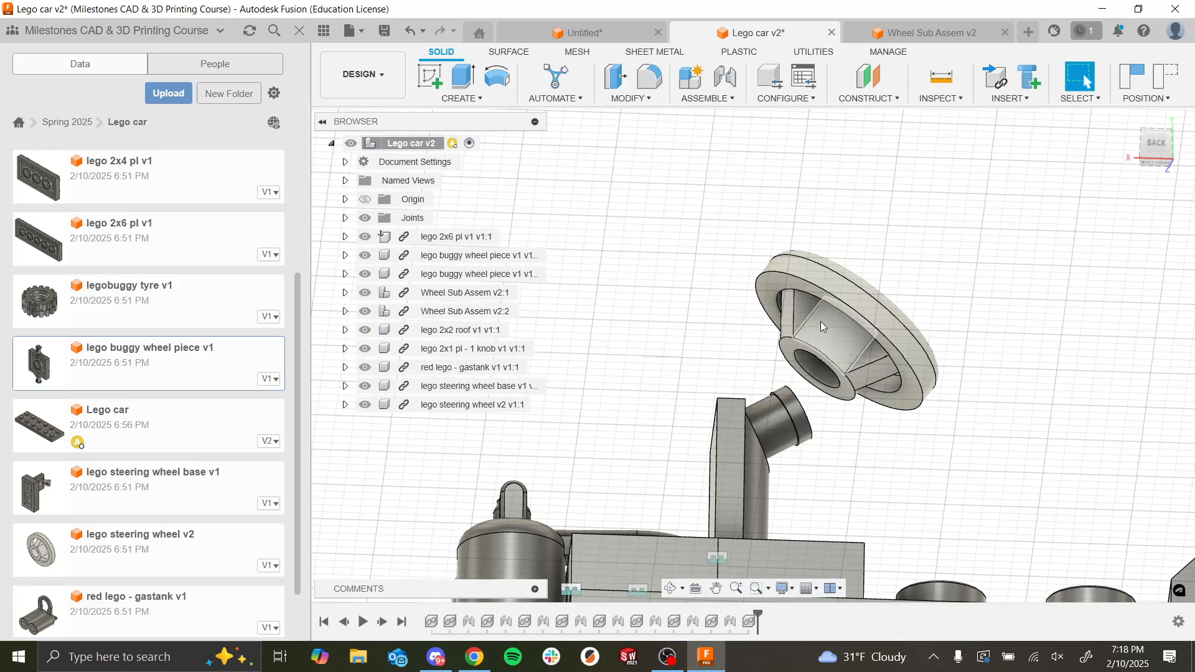
click(735, 82)
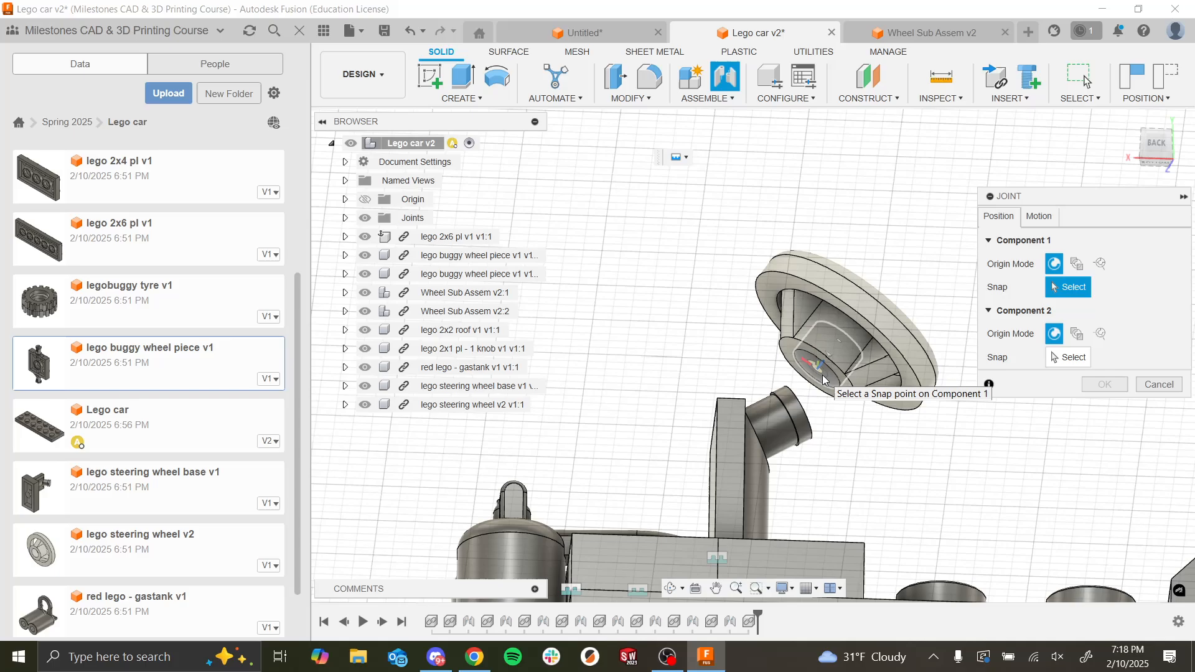
shift+middle_drag(822, 383, 827, 425)
scroll(828, 425, up, 8)
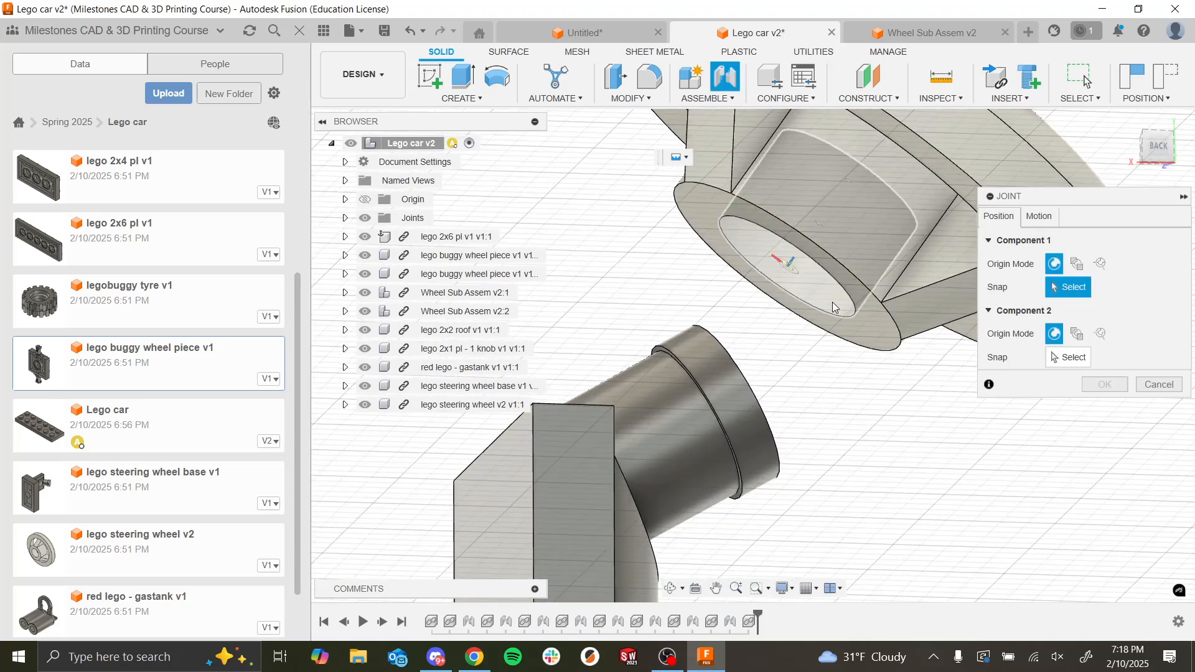
click(833, 357)
click(749, 438)
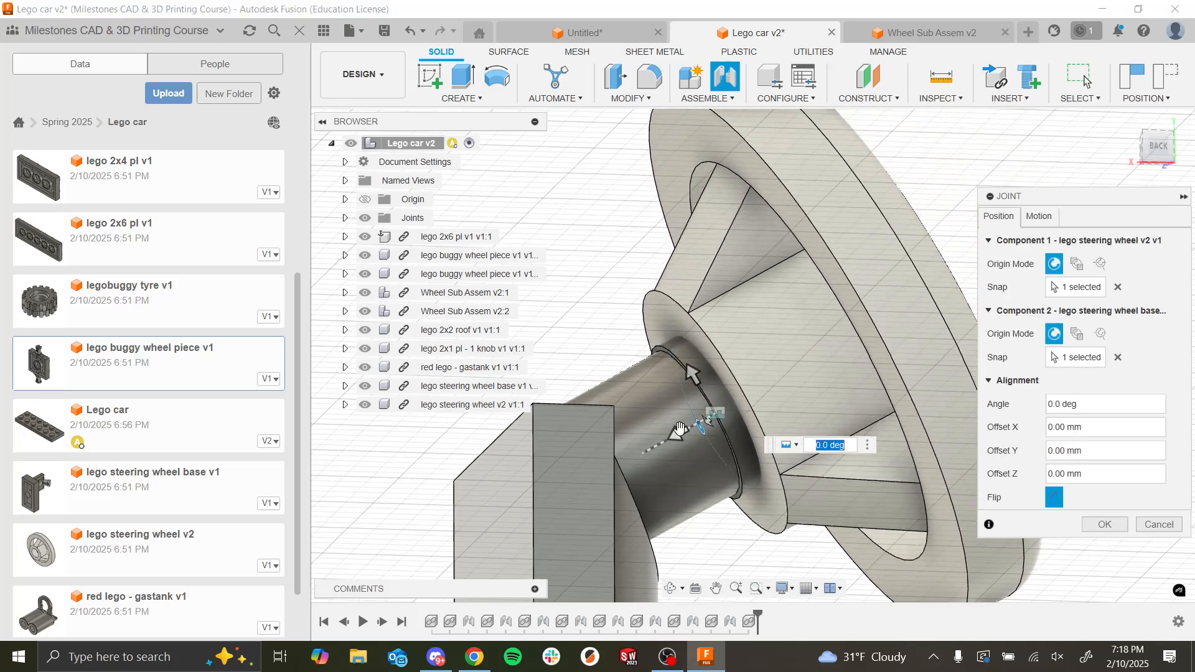
Step: Offset the steering wheel joint along Z so the hub slides over the post, and create the joint
drag(680, 428, 627, 459)
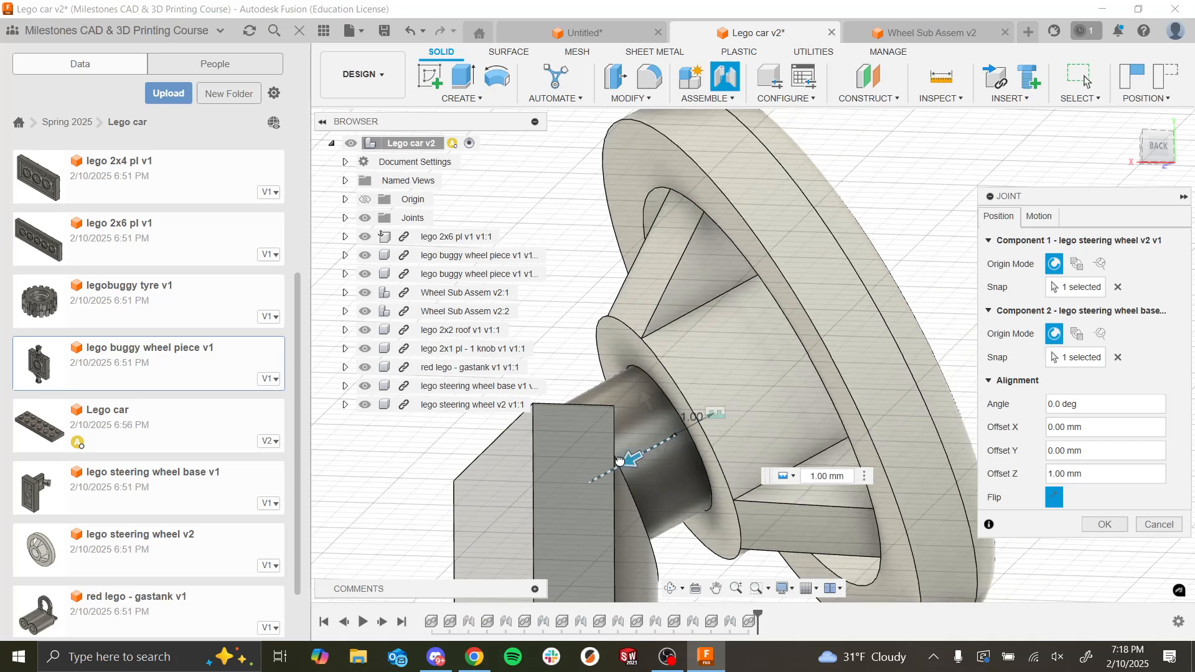
click(1111, 524)
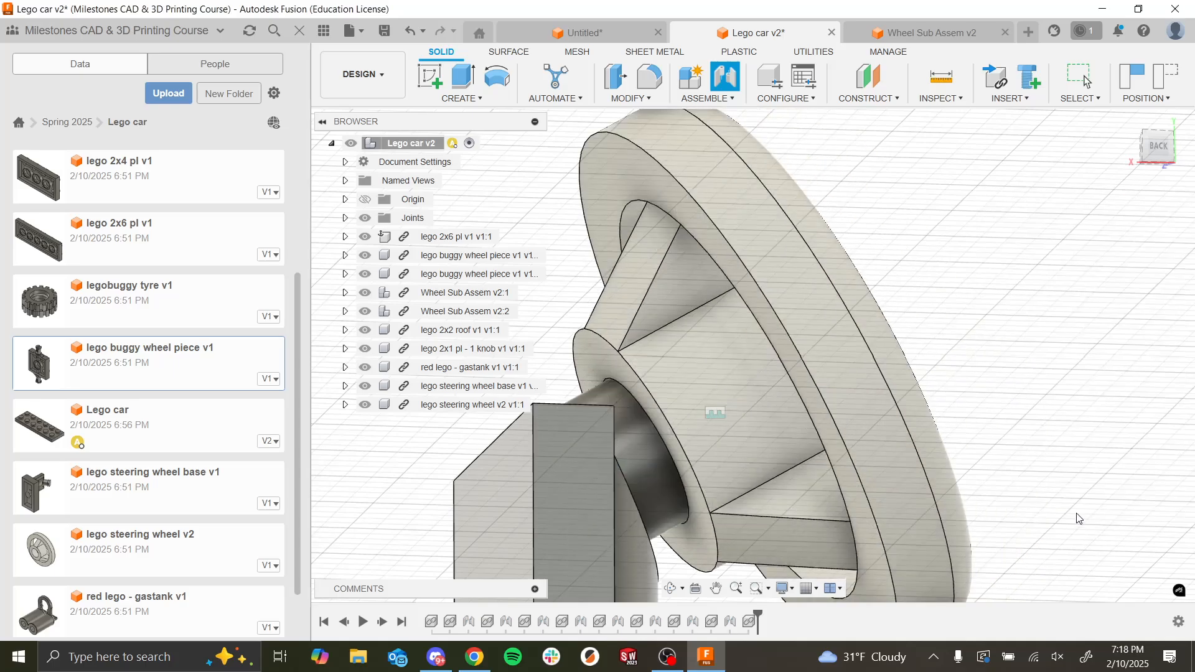
scroll(798, 424, down, 10)
shift+middle_drag(835, 415, 617, 462)
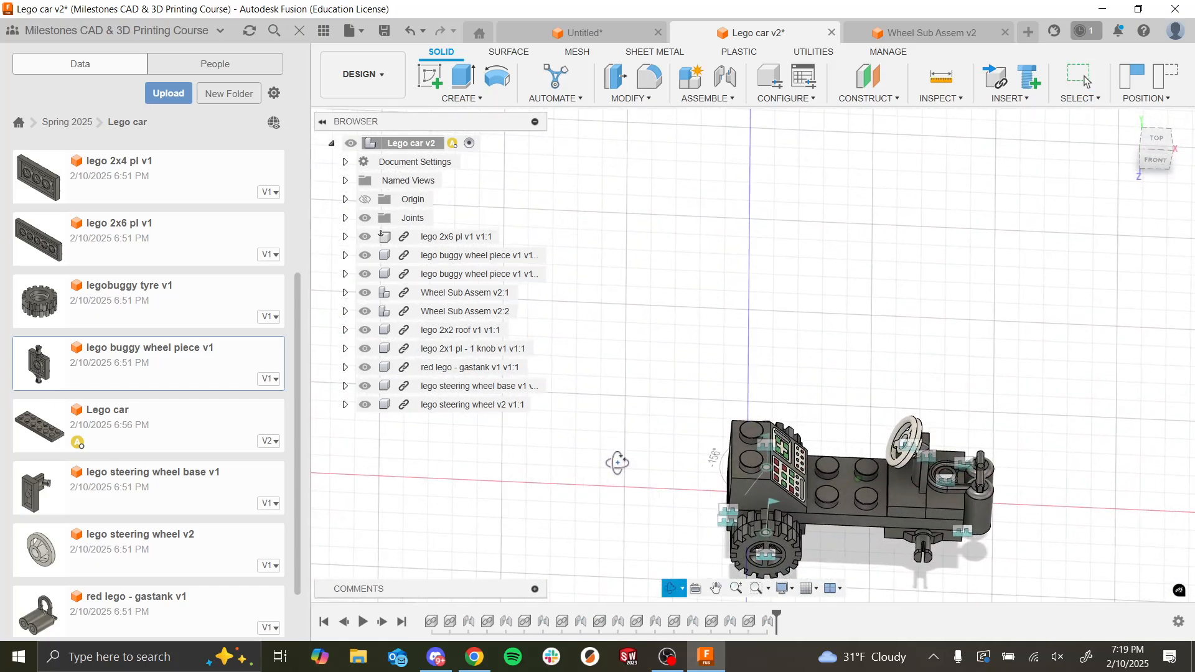
key(Escape)
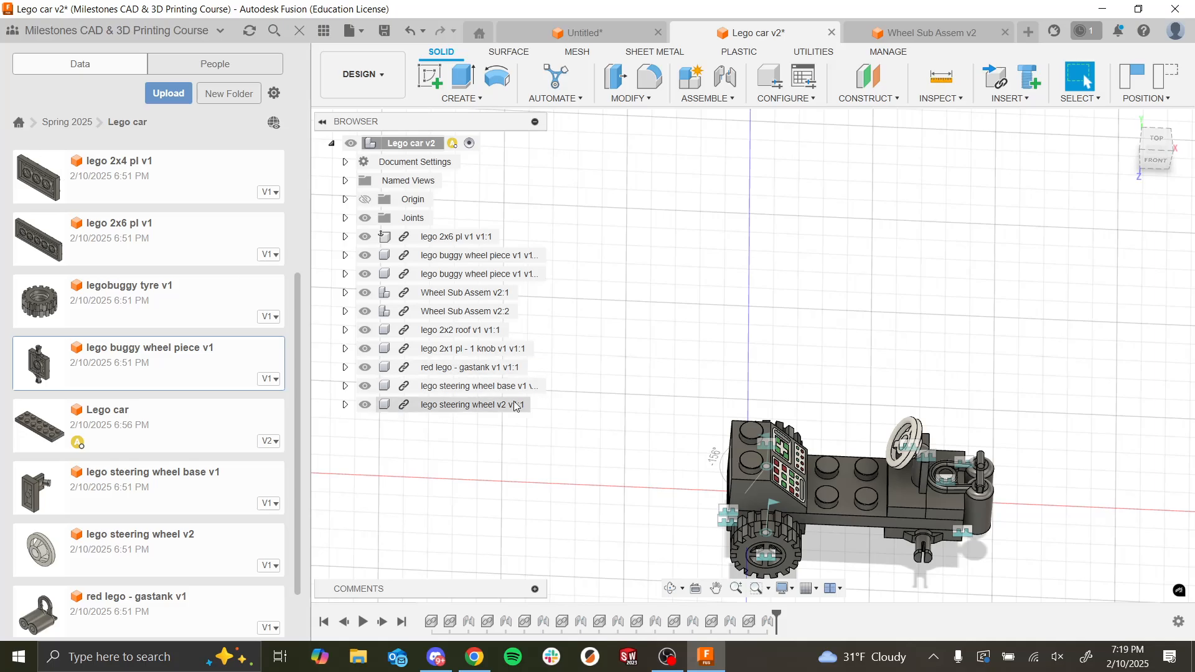
Step: Insert the lego 2x4 plate, rotate it -90 degrees about Y, move it -15 mm along Y and accept its position
scroll(978, 488, up, 3)
scroll(946, 469, up, 4)
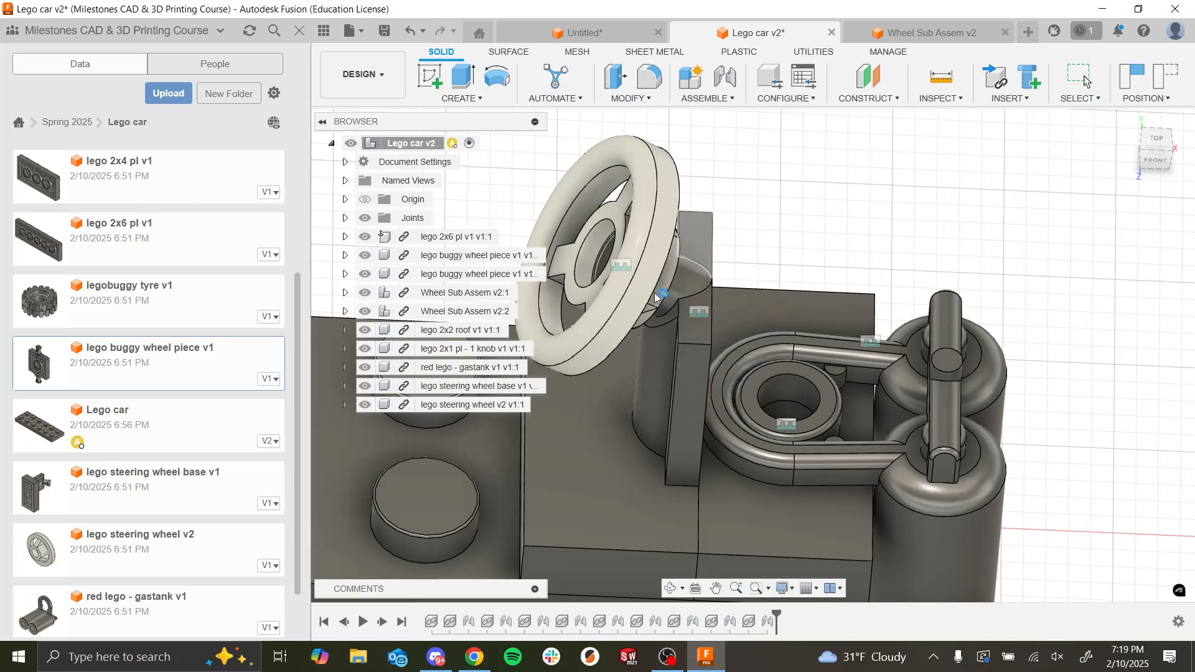
scroll(745, 348, down, 3)
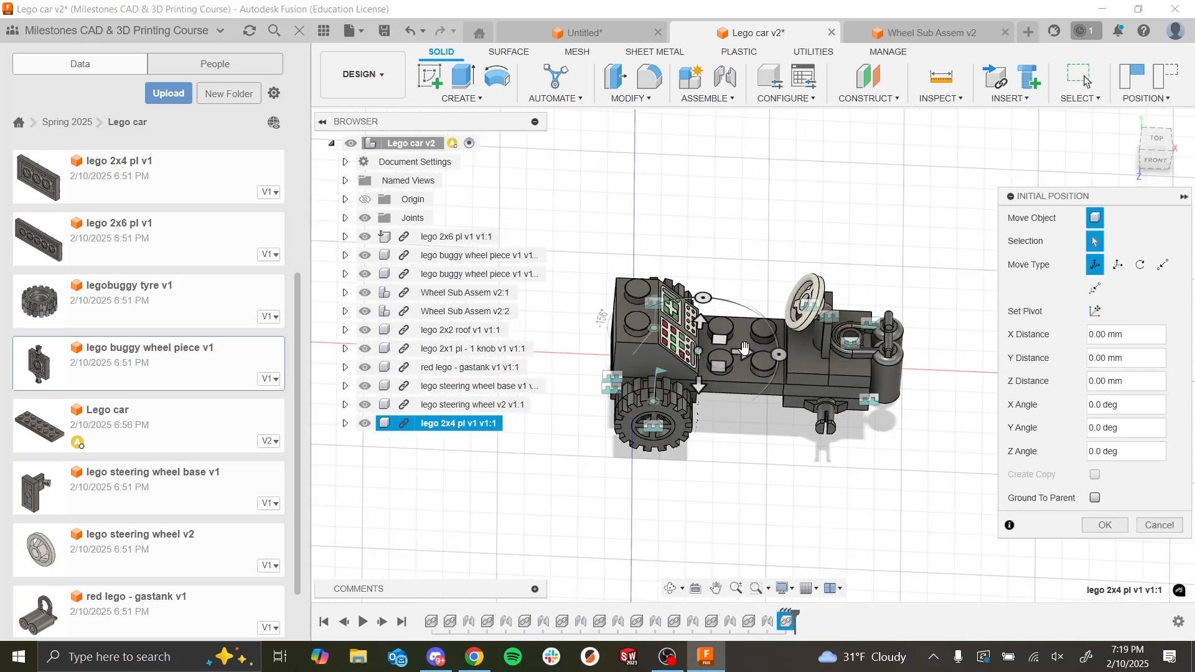
drag(738, 355, 804, 420)
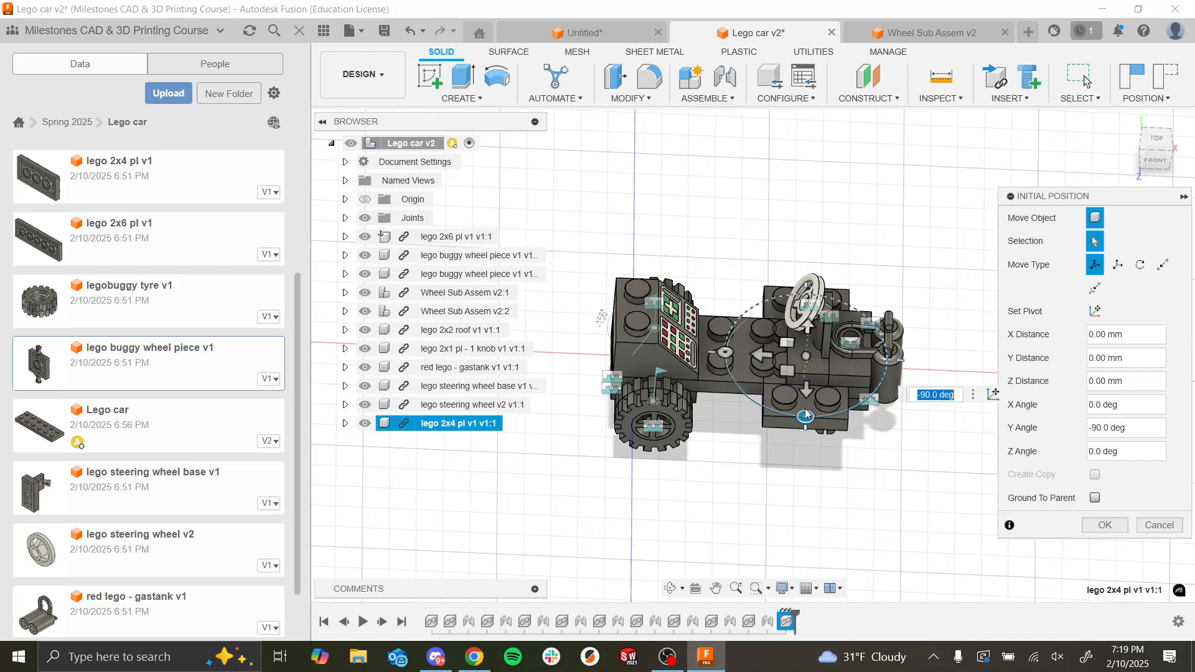
drag(807, 330, 803, 378)
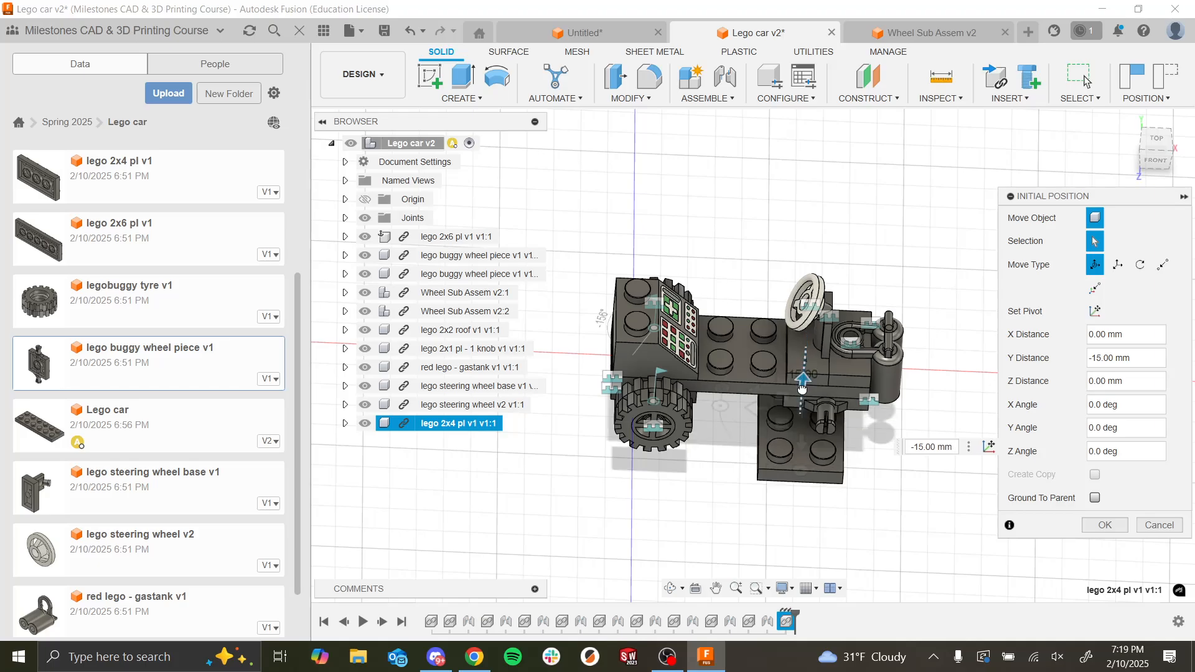
click(1103, 530)
Step: Start a joint and snap its first origin to the midpoint of the 2x4 plate's short bottom edge facing the rear wheels
scroll(787, 396, down, 3)
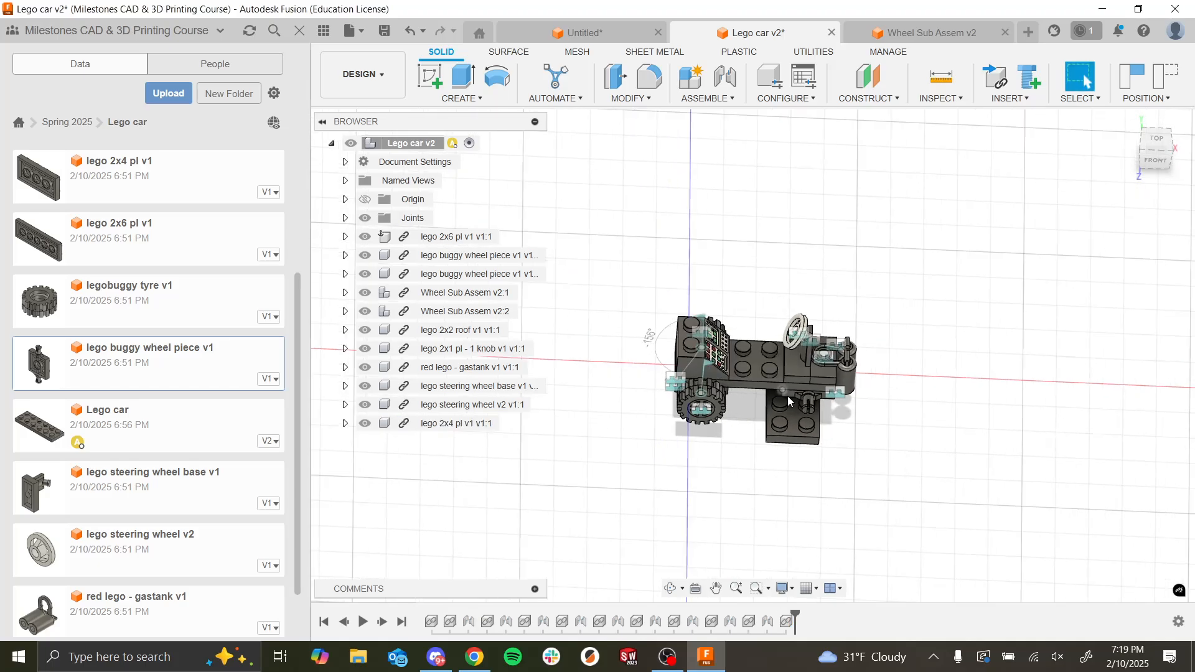
shift+middle_drag(786, 396, 783, 348)
scroll(782, 406, up, 3)
scroll(783, 406, up, 4)
shift+middle_drag(780, 406, 661, 181)
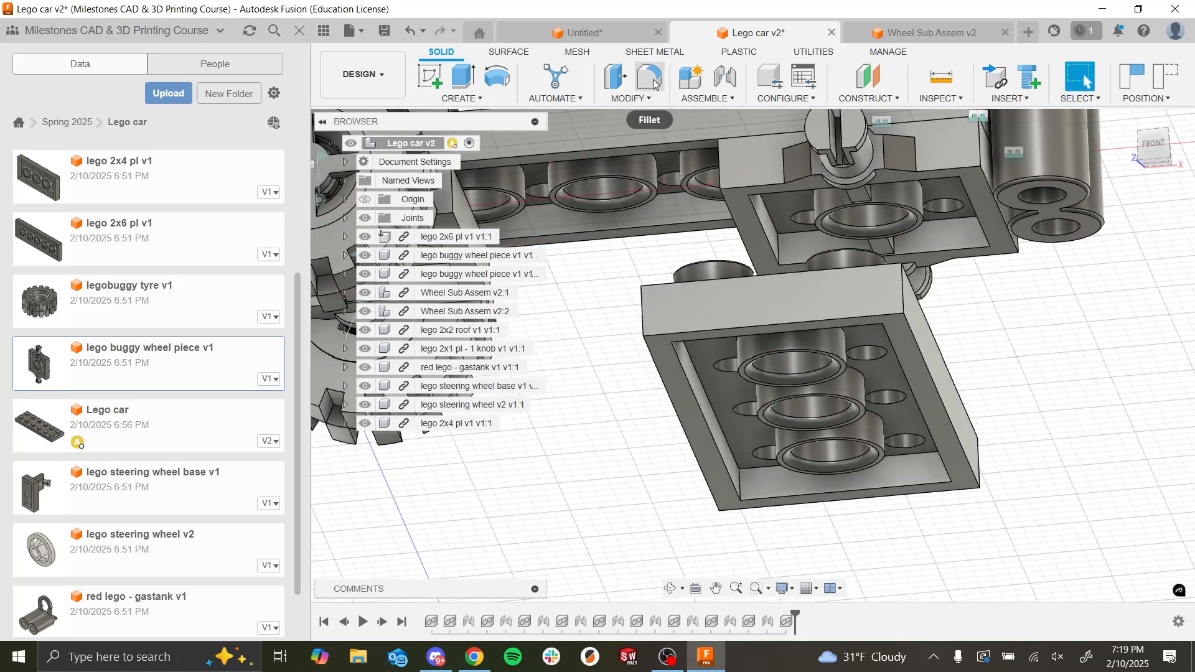
click(725, 78)
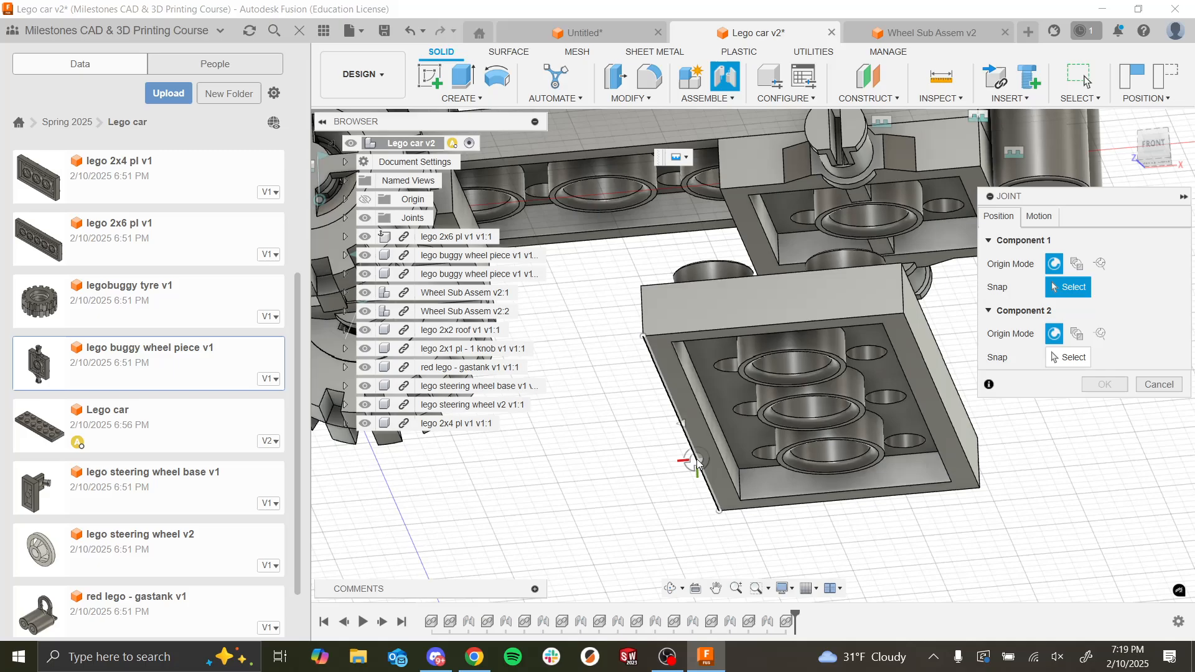
click(682, 425)
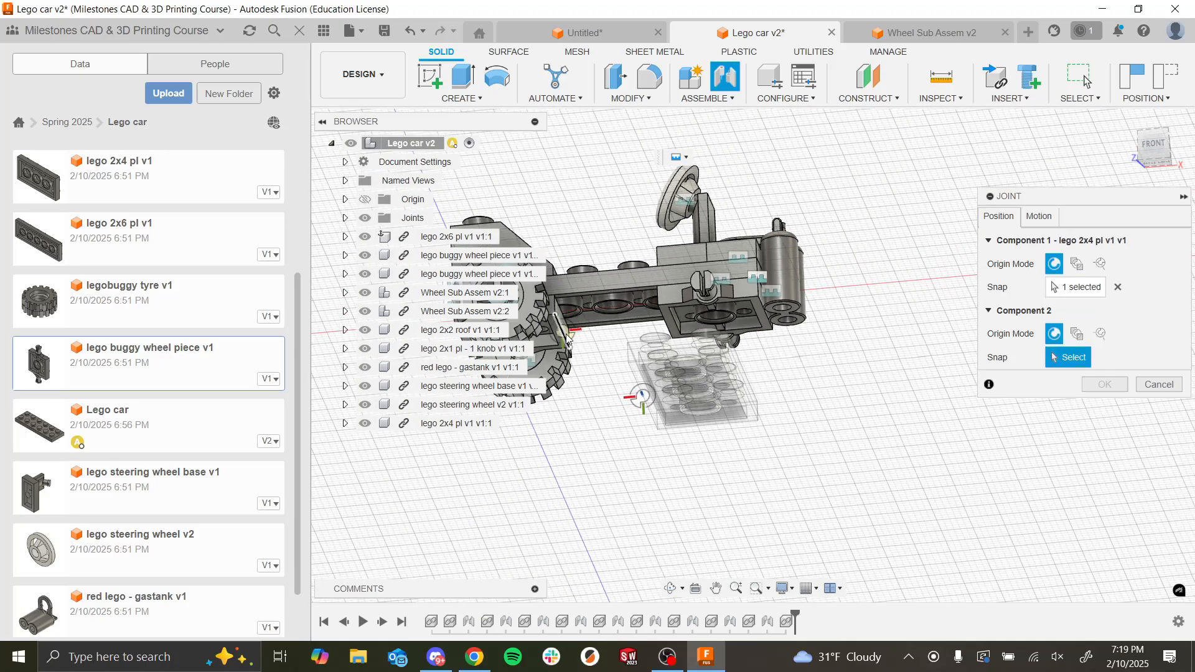
Step: Snap the second origin to the facing edge of the rear buggy wheel piece and create the joint at 180 degrees, flipped
click(567, 338)
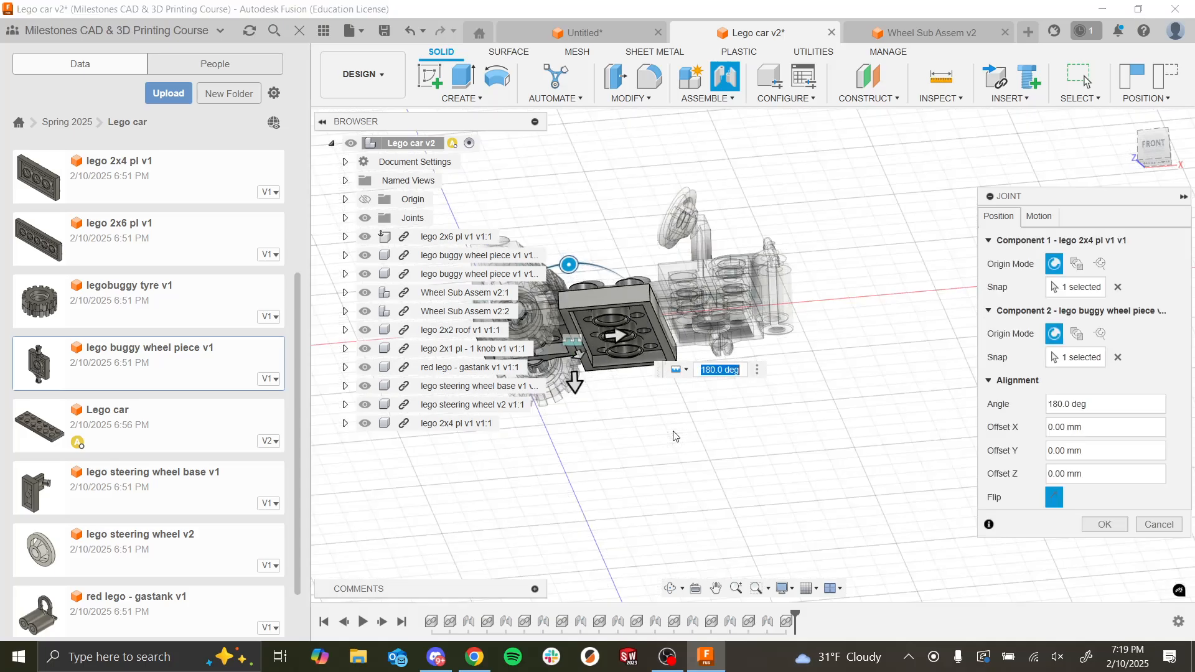
scroll(676, 437, down, 2)
scroll(644, 325, up, 7)
shift+middle_drag(646, 346, 832, 446)
click(1104, 524)
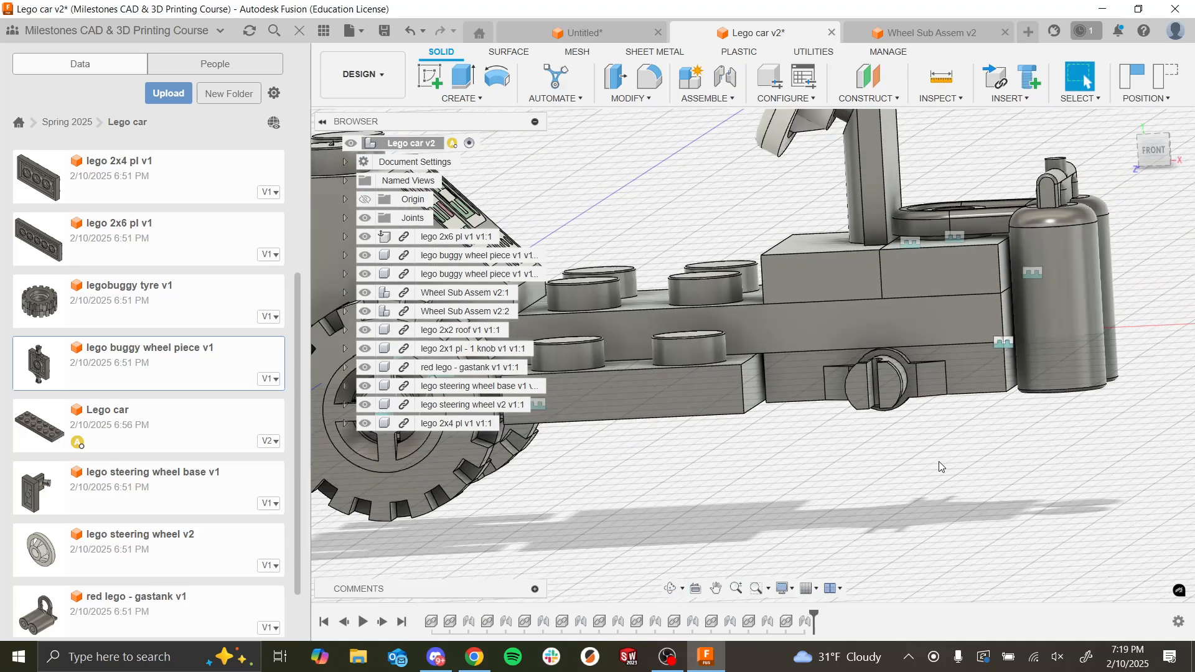
Step: Start a midplane construction and revert the moved components to their previous positions
scroll(927, 460, down, 4)
shift+middle_drag(904, 443, 877, 509)
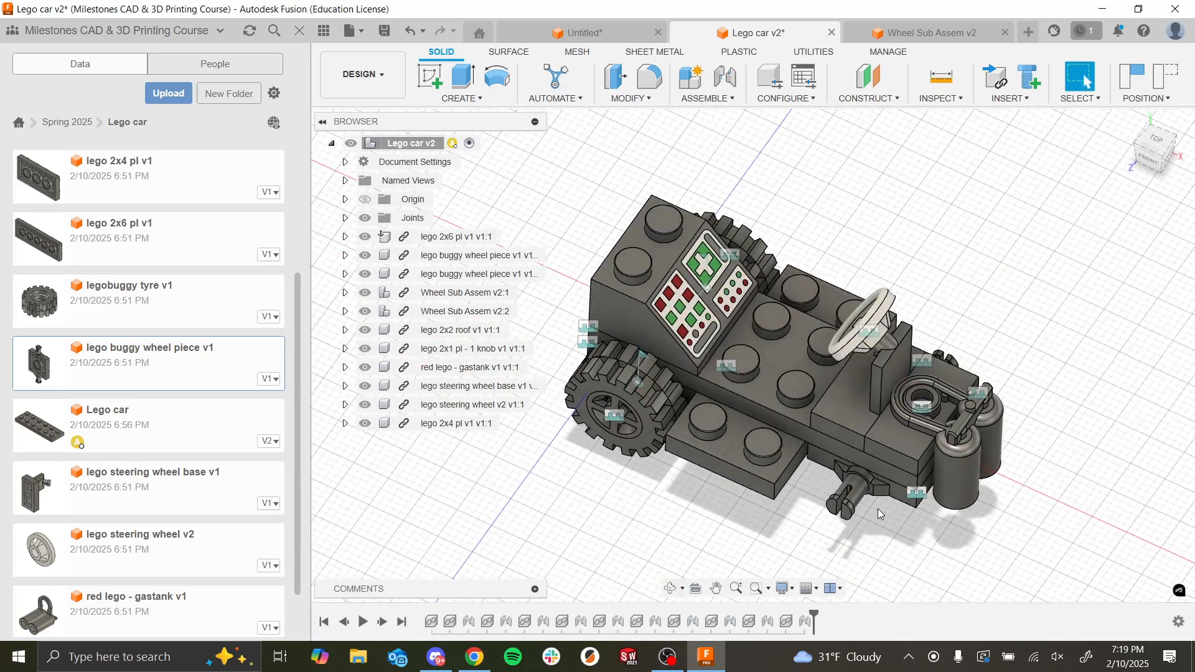
click(867, 100)
click(871, 157)
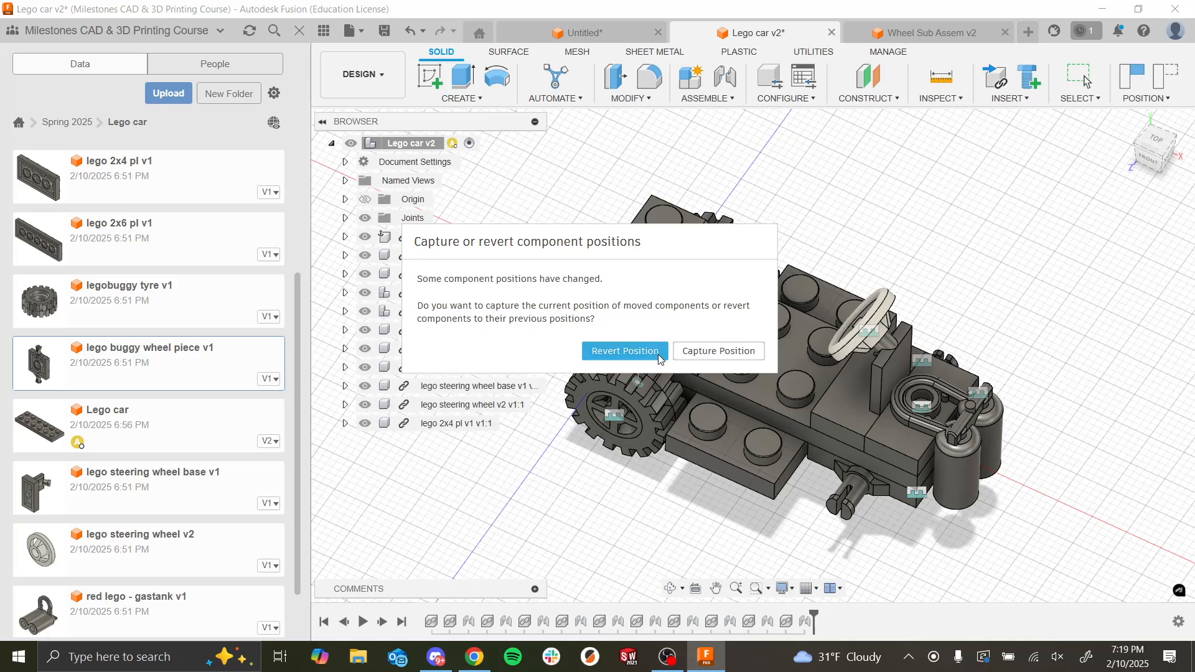
click(659, 353)
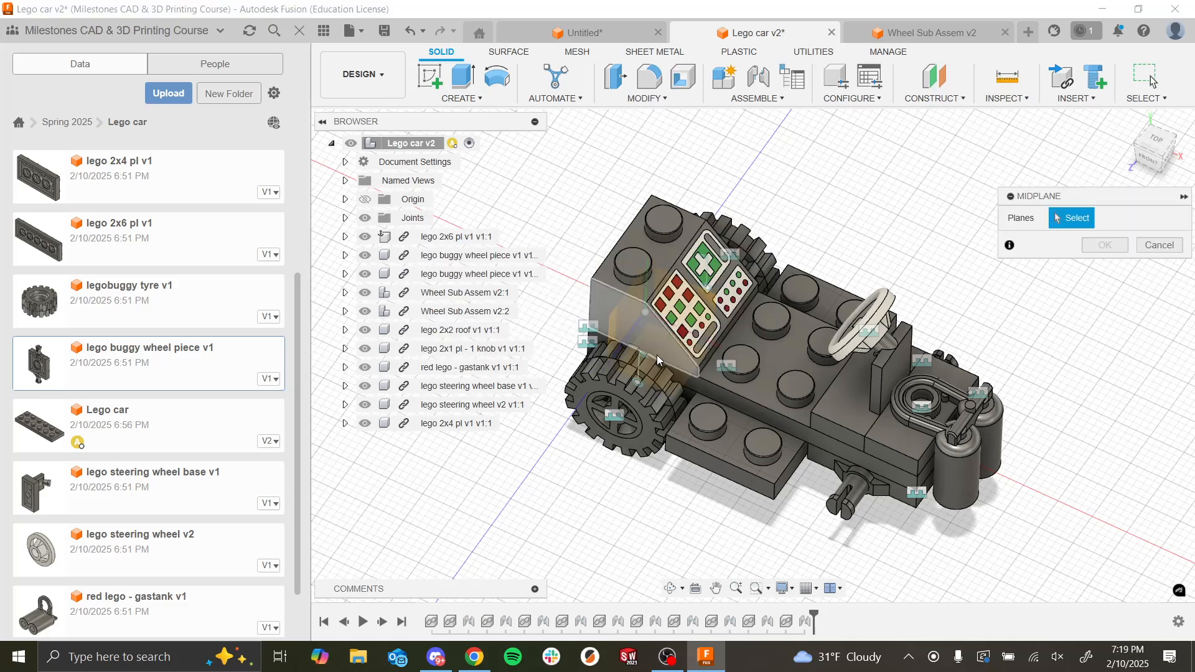
Step: Create the midplane between the front and rear end faces of the lego 2x6 plate
scroll(924, 503, up, 5)
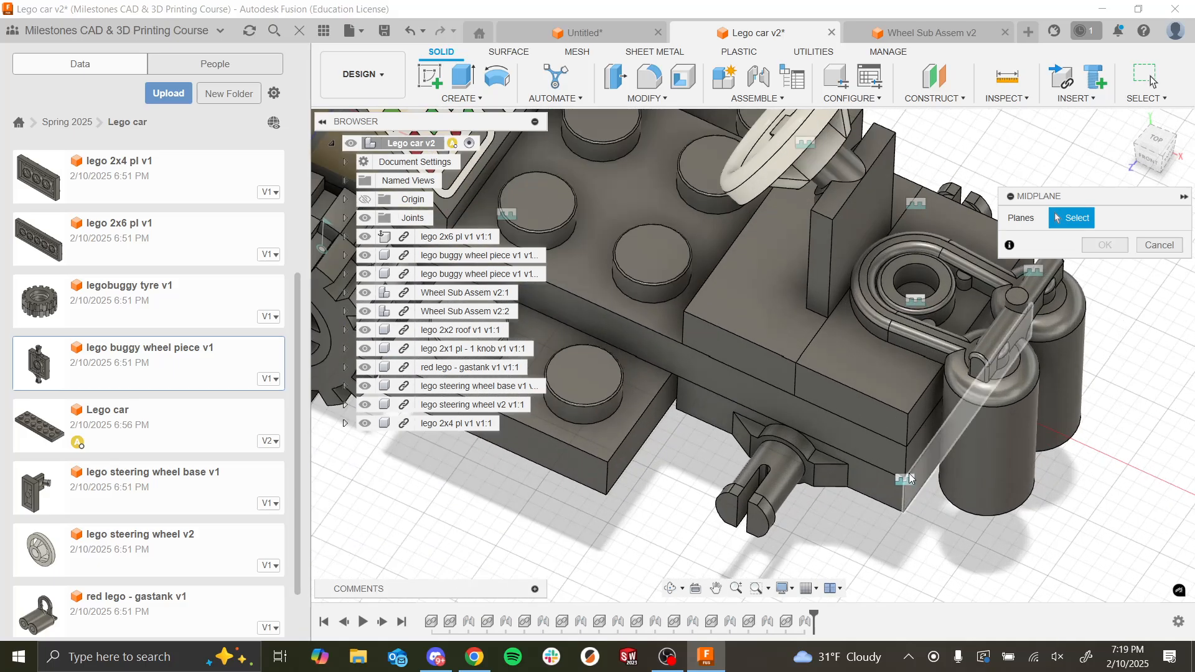
click(917, 453)
scroll(846, 448, down, 3)
scroll(840, 449, down, 5)
shift+middle_drag(809, 436, 716, 409)
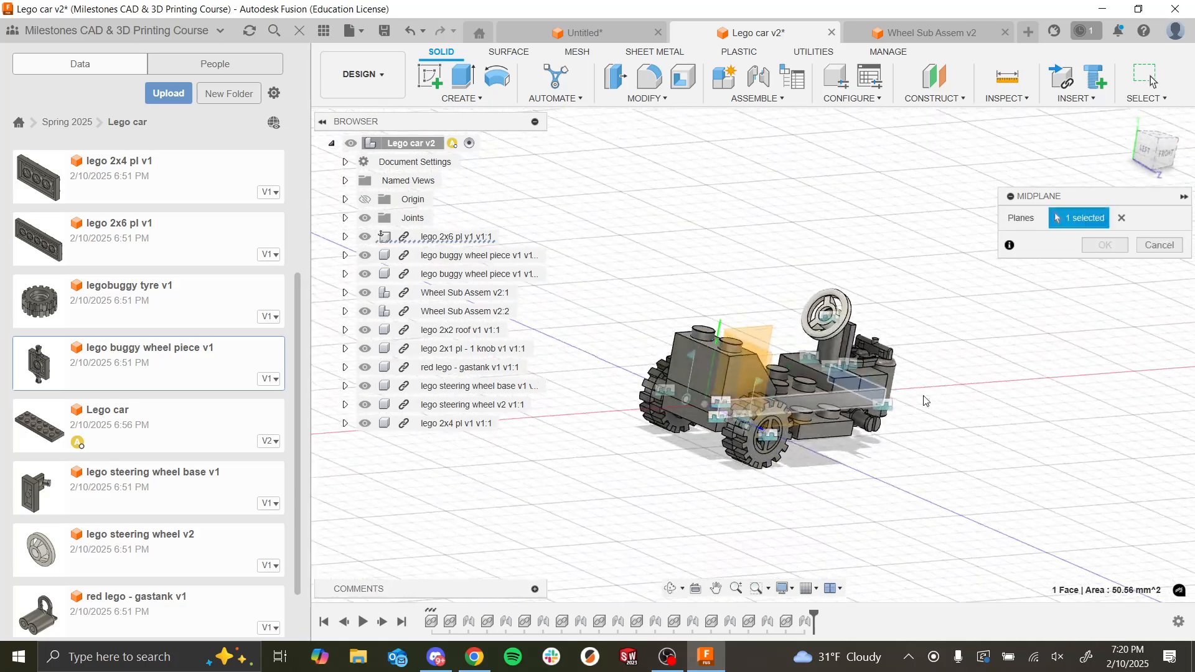
click(716, 409)
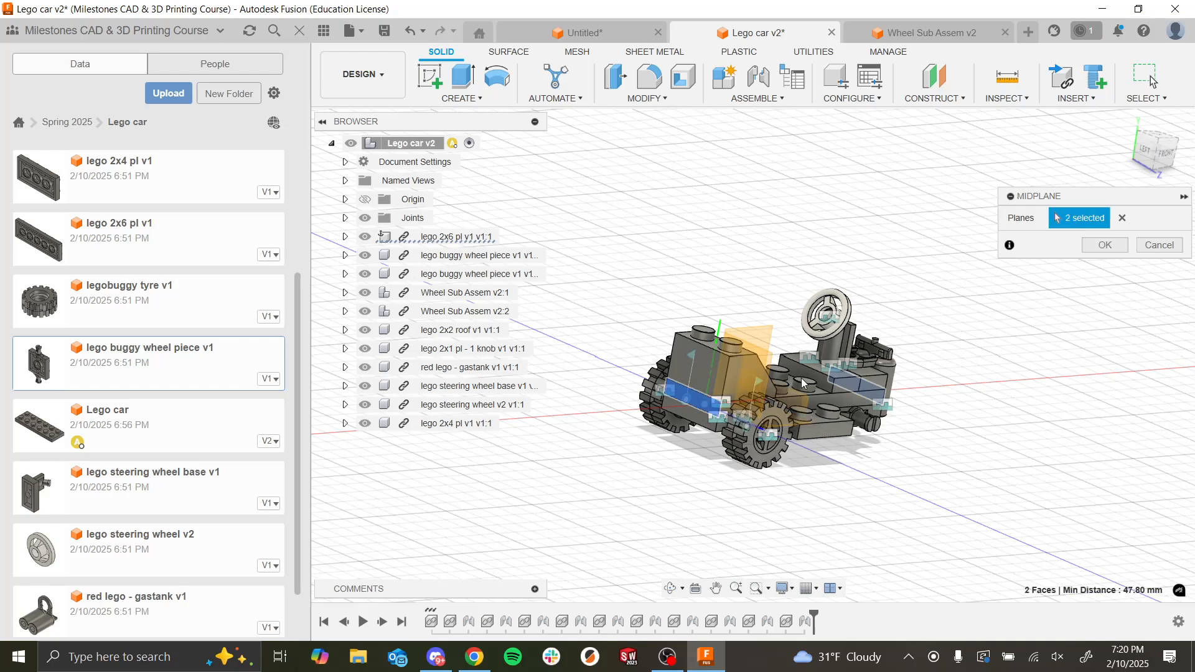
click(1101, 246)
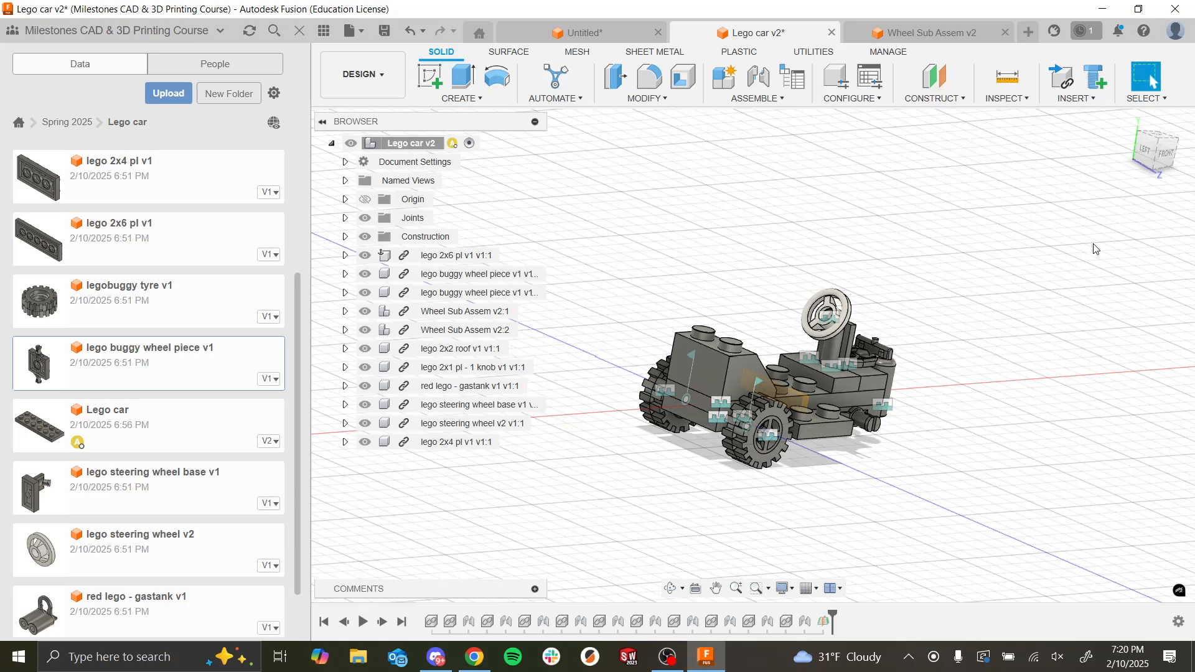
Step: Delete the last joint, which attaches the 2x4 plate to the rear buggy wheel piece
shift+middle_drag(1095, 249, 901, 454)
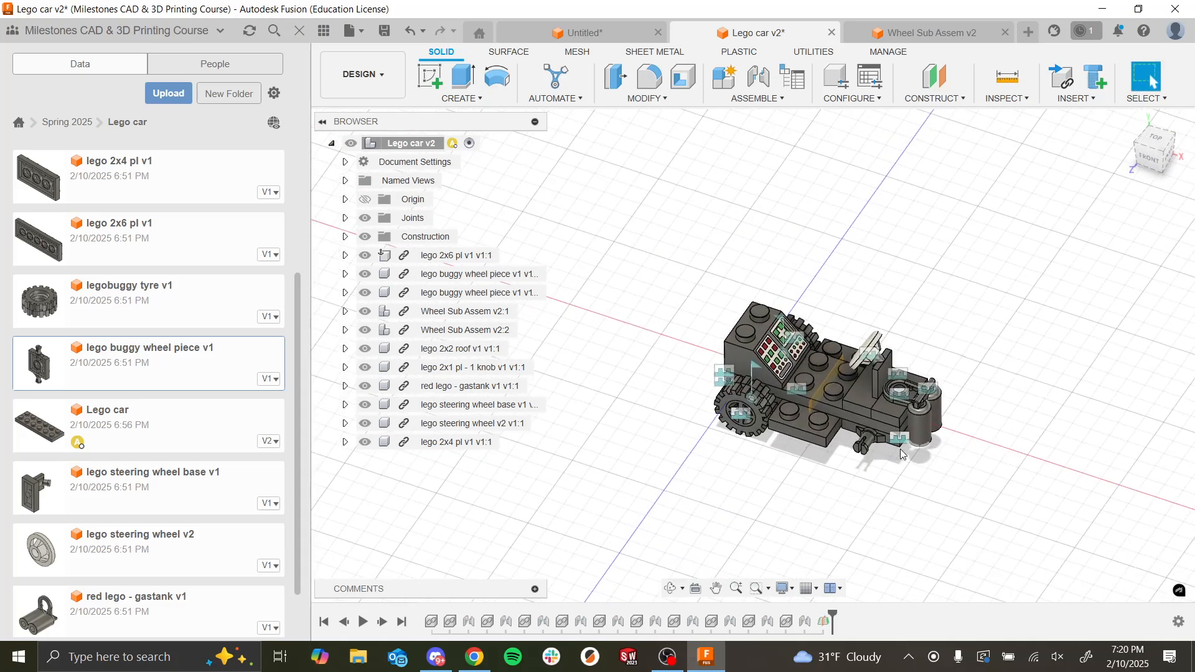
scroll(812, 432, up, 5)
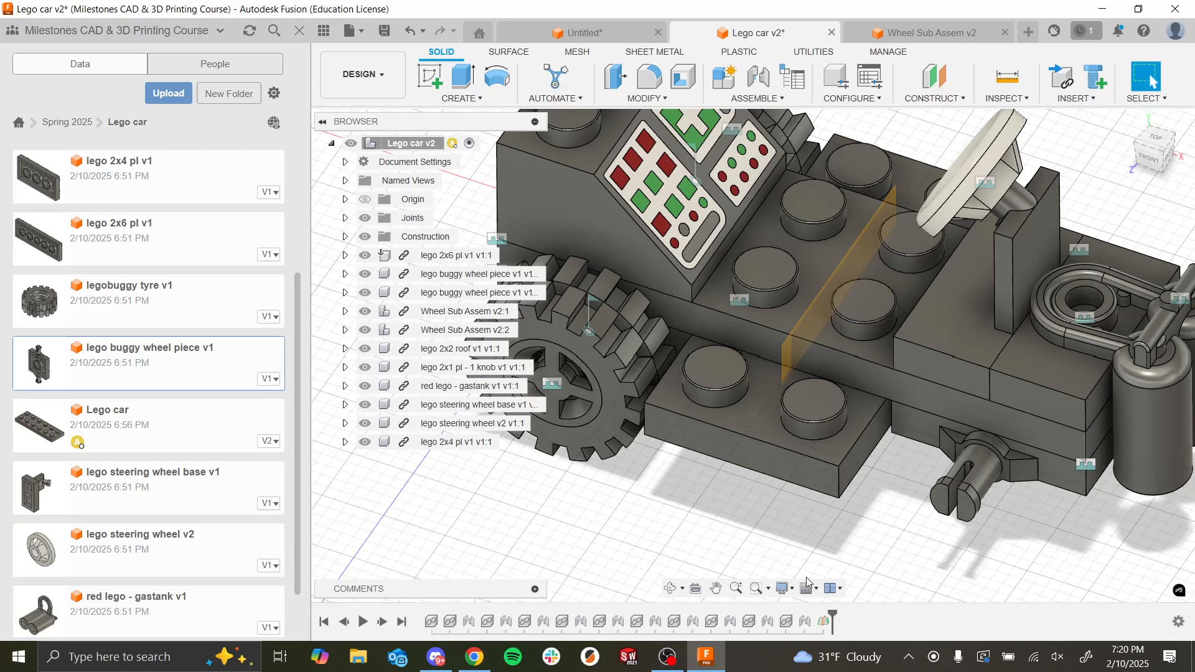
click(808, 624)
key(Delete)
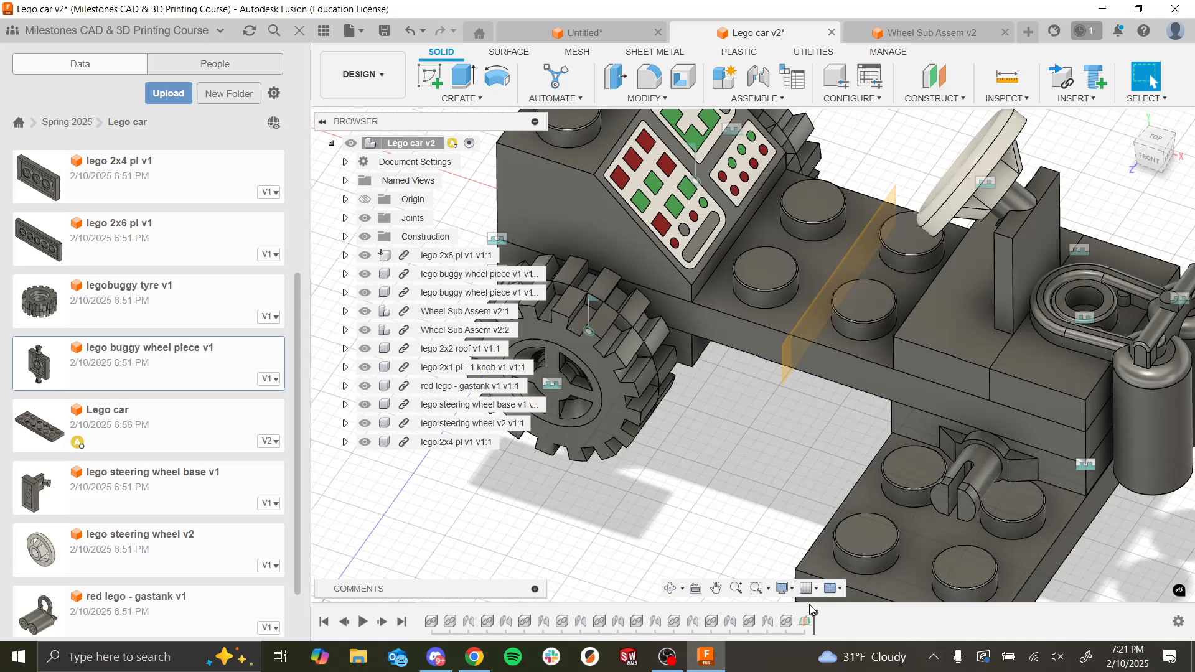
Step: Switch to the Week 3 lecture slides in Chrome and show the Homework 3 – Make a Lego Set! slide
key(alt+Tab)
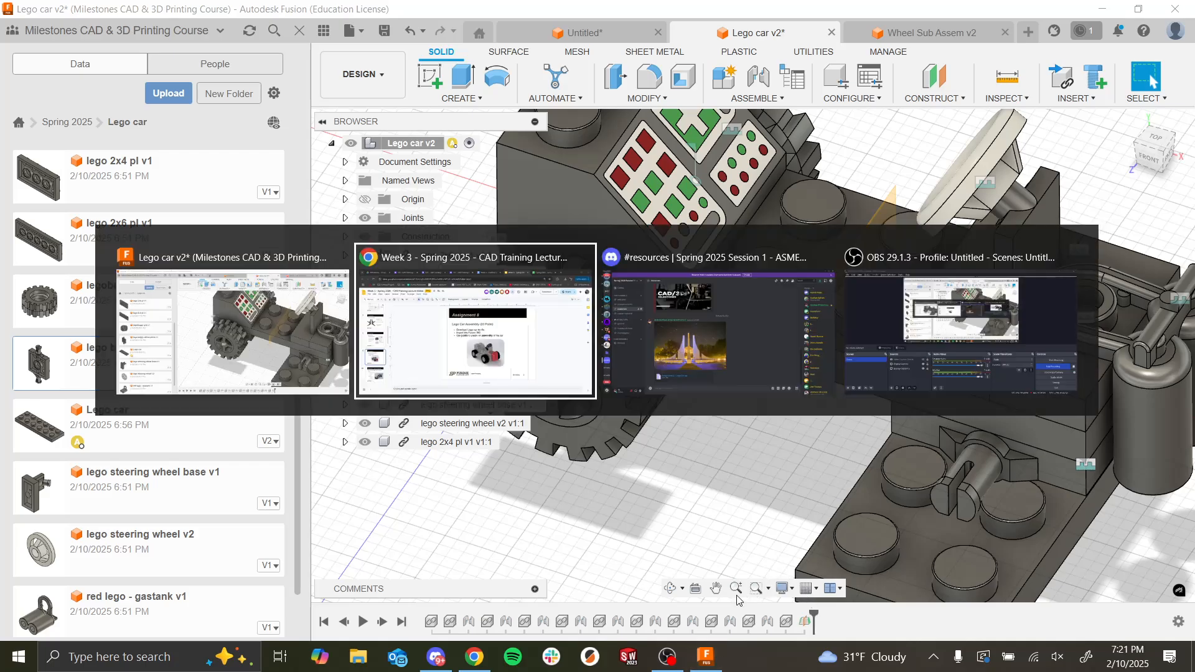
click(571, 327)
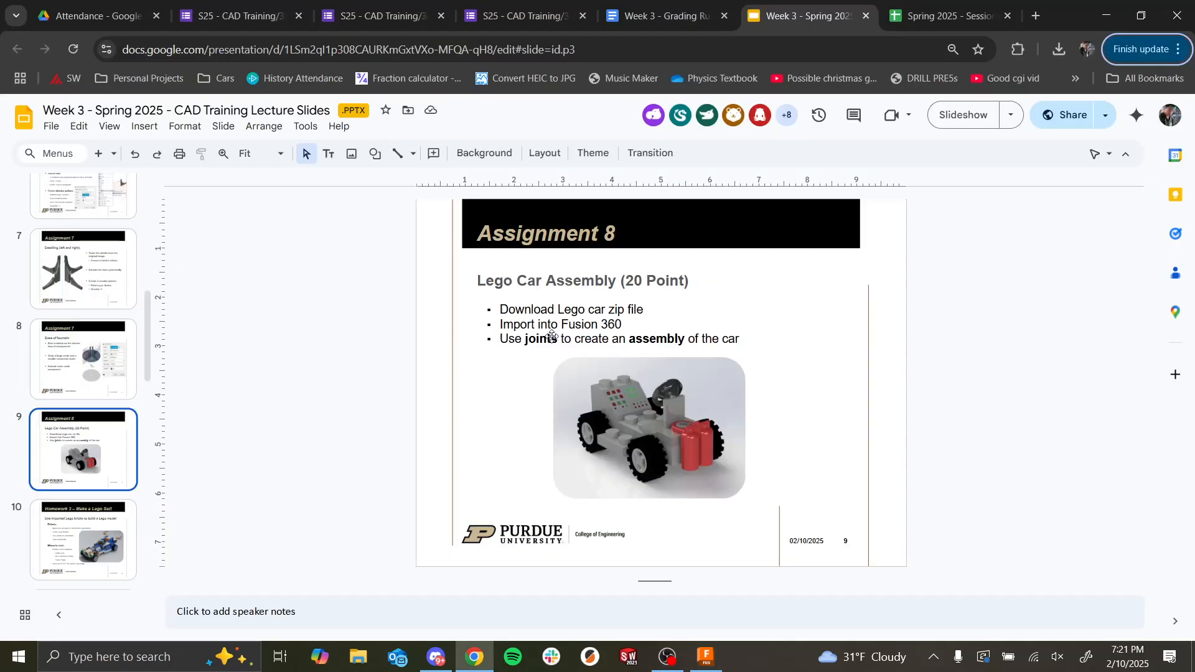
key(Down)
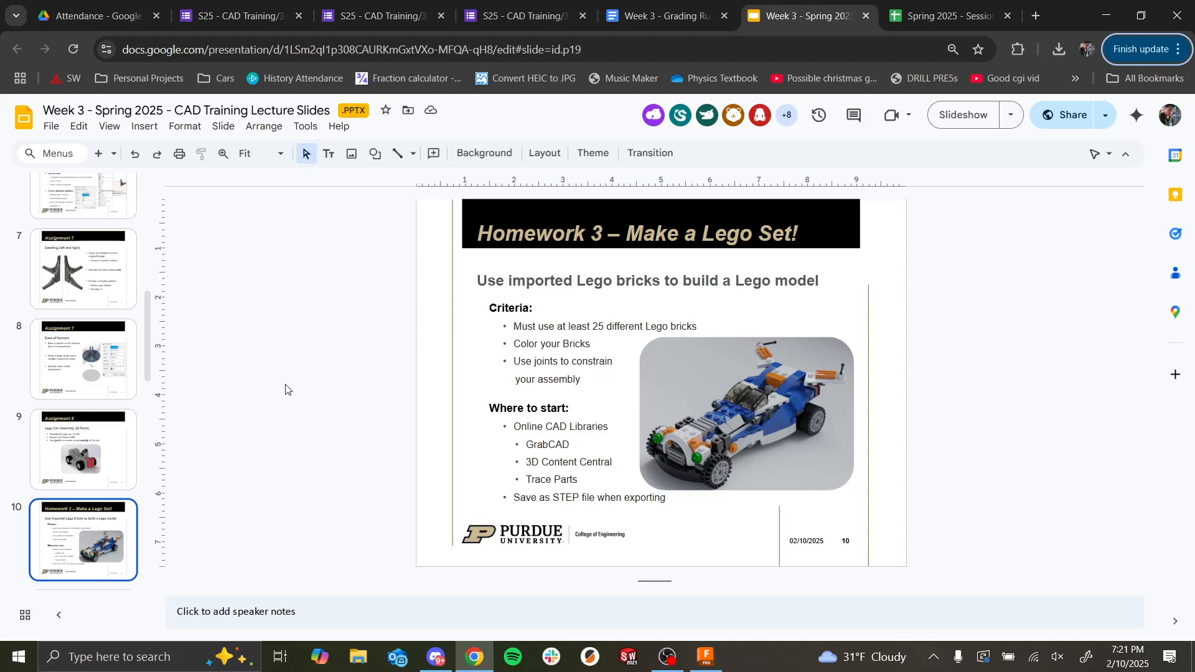